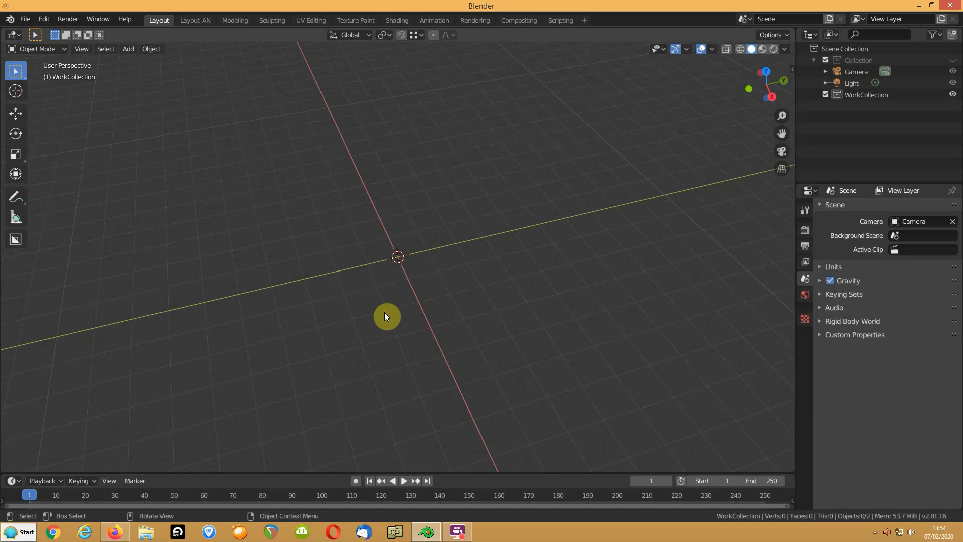
Add a mesh cube at the world origin
middle_drag(381, 312, 401, 286)
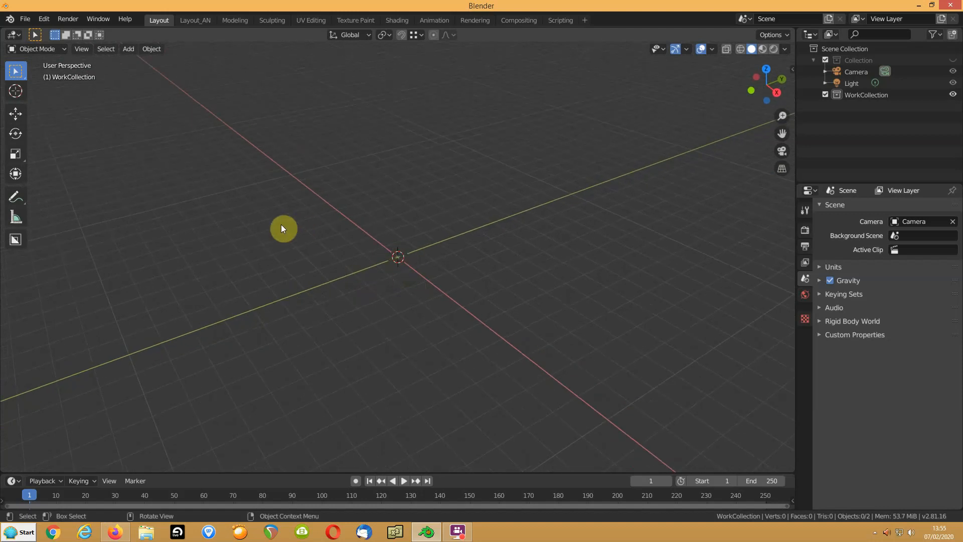
key(shift+a)
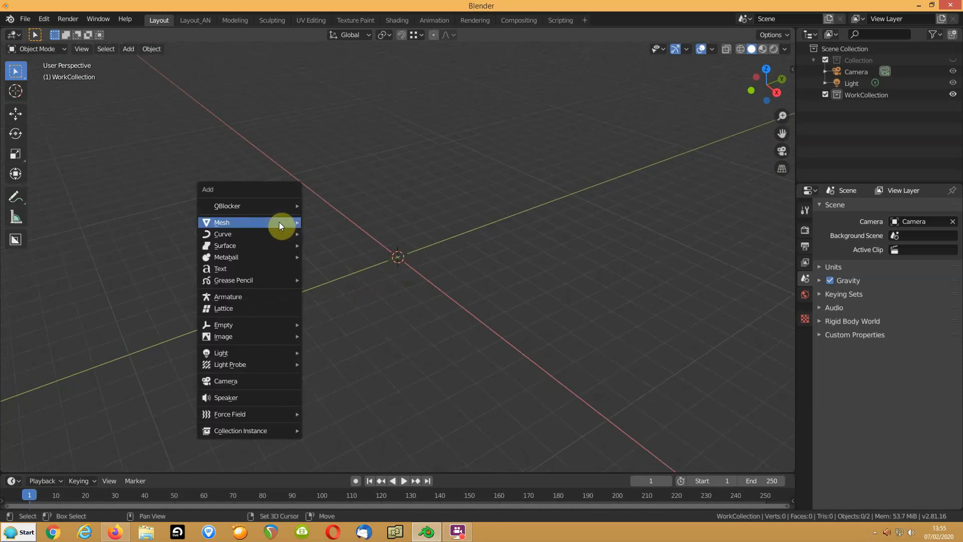
mouse_move(279, 222)
click(320, 235)
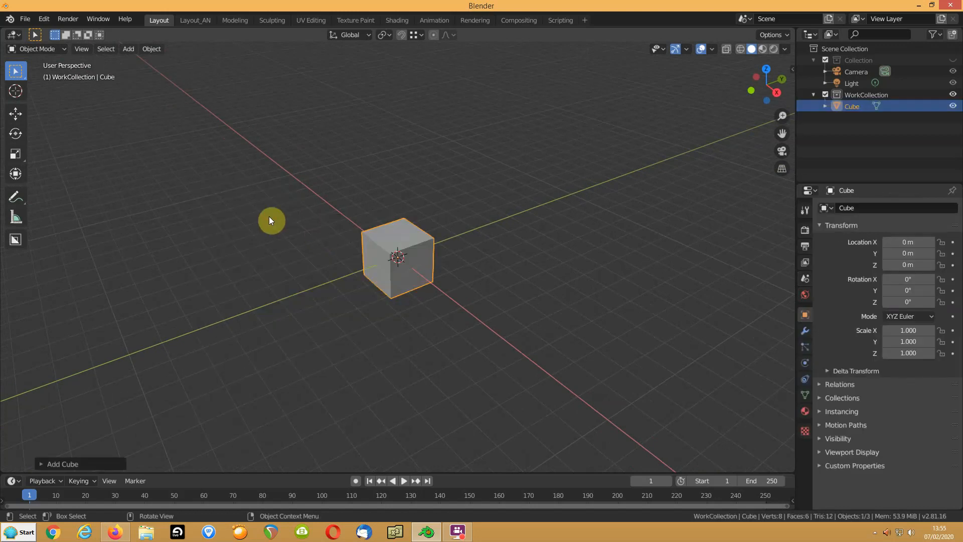
Move the cube's mesh up 1 m along Z in Edit Mode, keeping the object origin at the world origin
key(Tab)
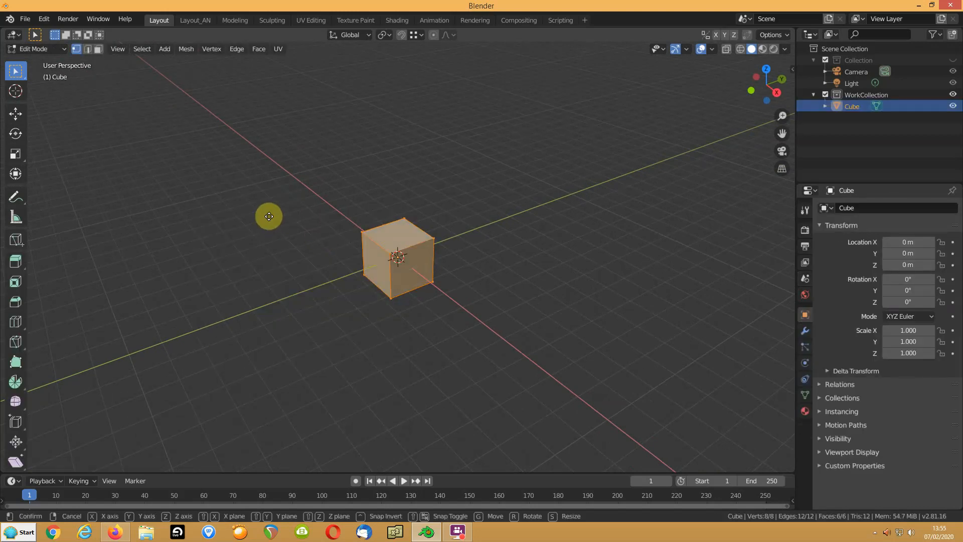
key(g)
key(z)
key(1)
key(Return)
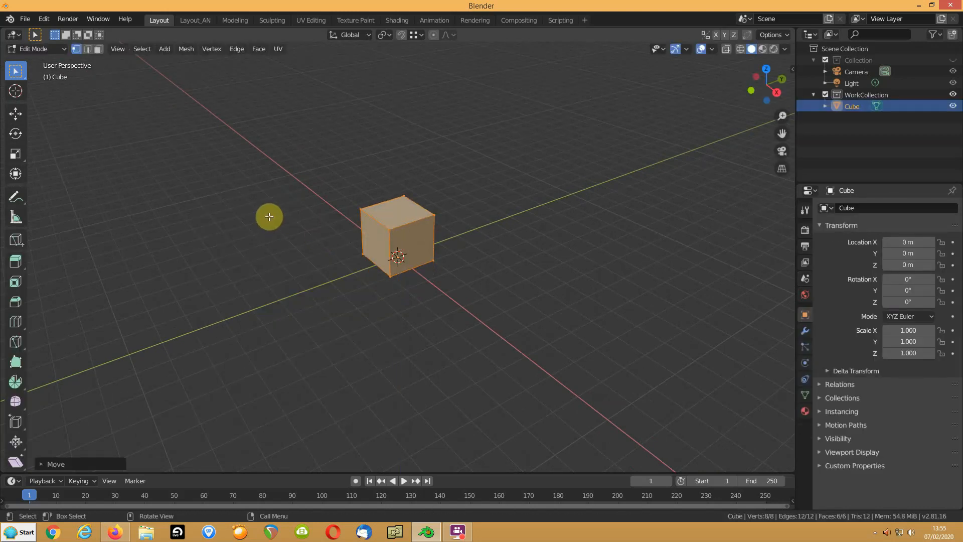
key(Tab)
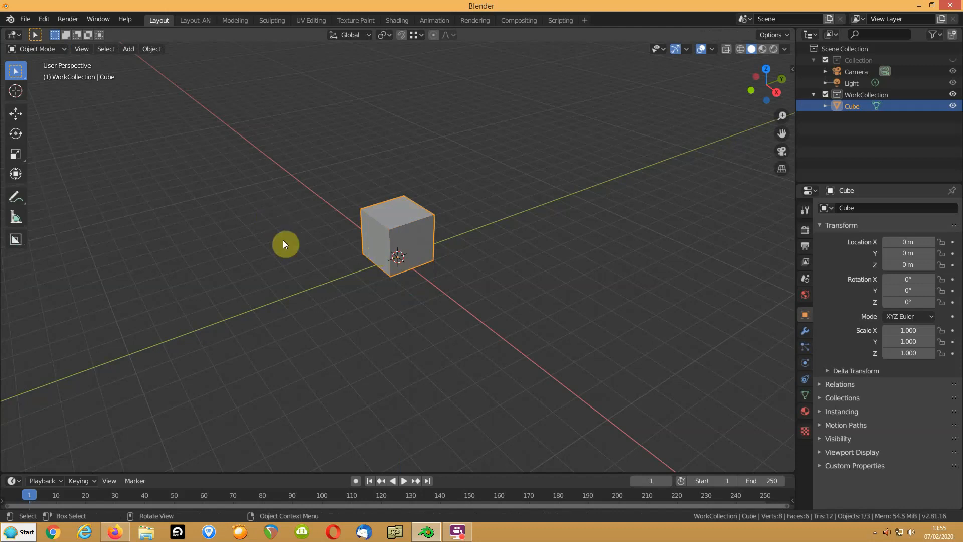
Scale the cube's mesh by 2 in X and Y only, excluding Z, in Edit Mode
key(Tab)
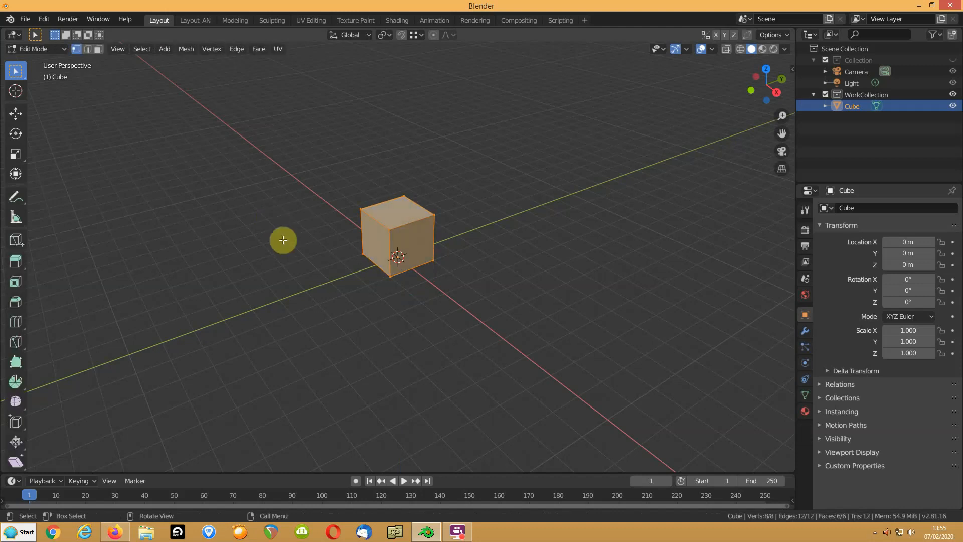
key(s)
key(shift+z)
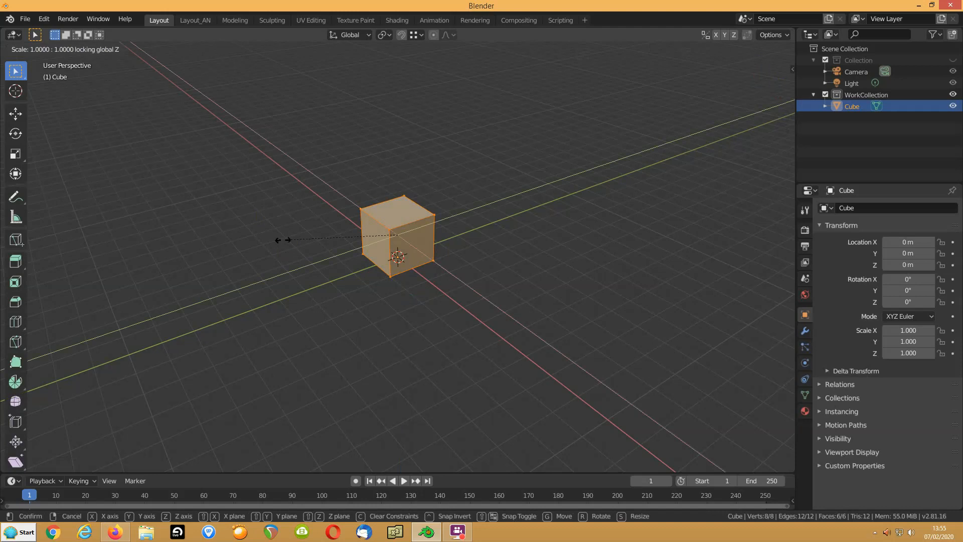
key(2)
click(283, 240)
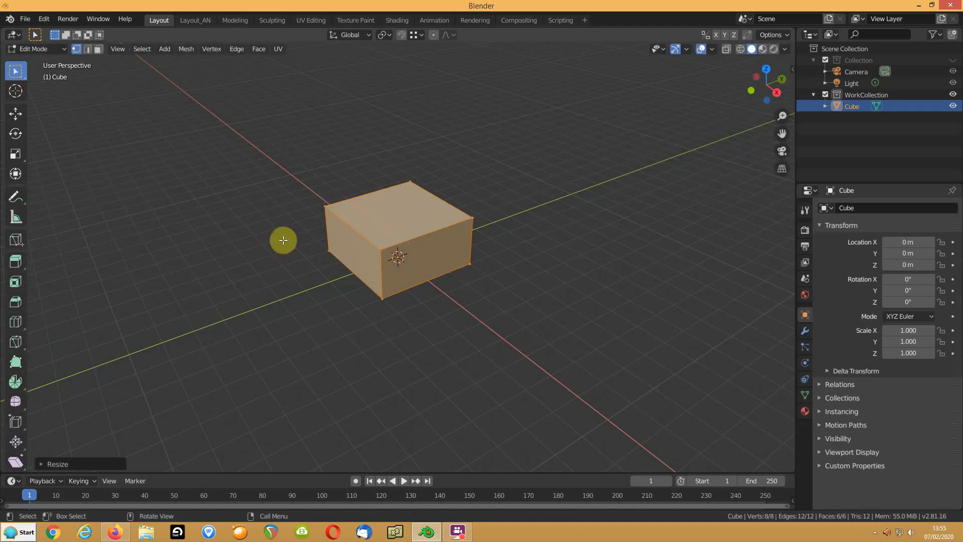
Enable the Screencast Keys display with a font size of 19 and return to Object Mode
key(n)
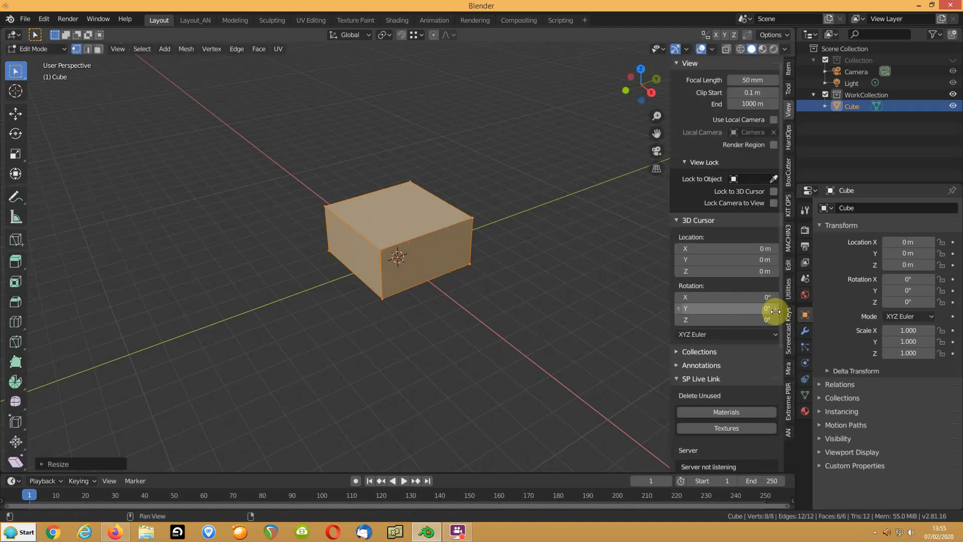
click(788, 348)
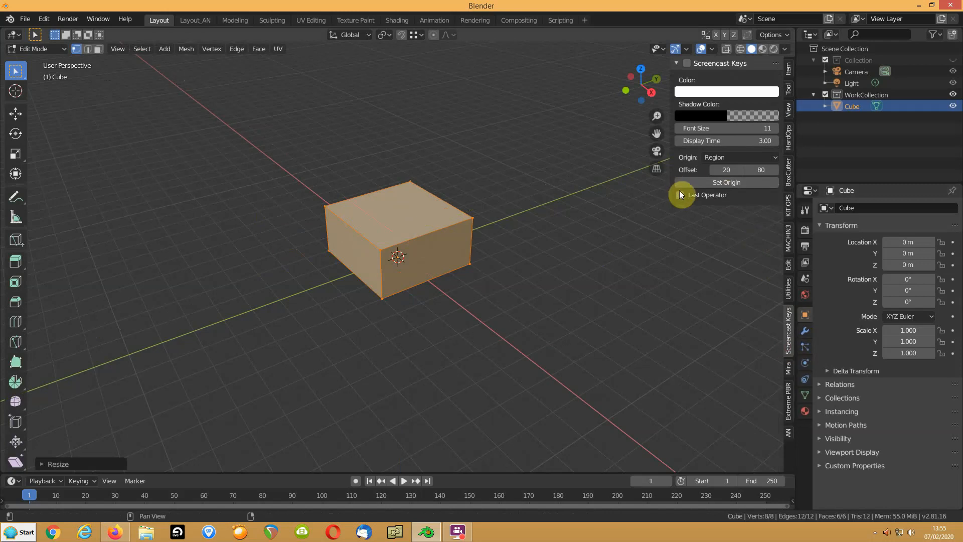
click(687, 63)
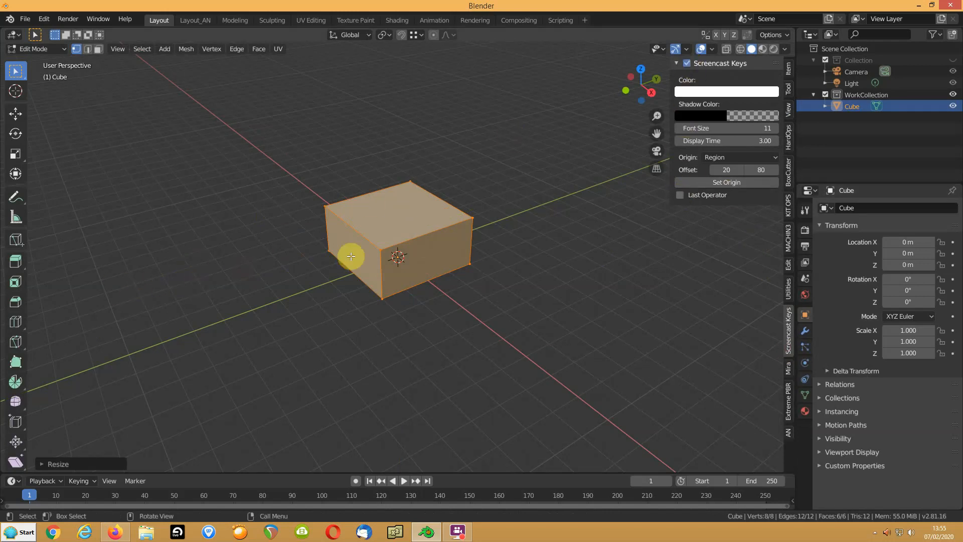
key(s)
click(302, 260)
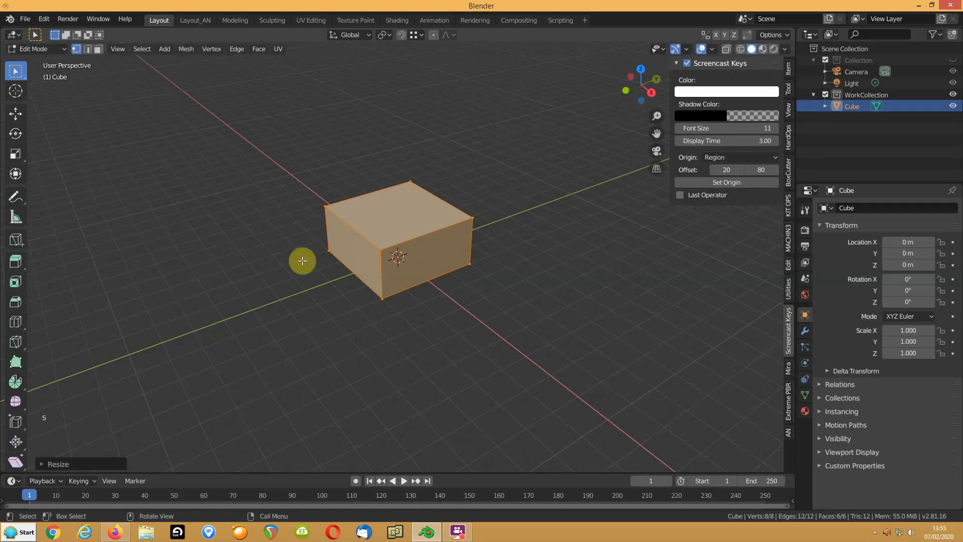
drag(721, 128, 748, 129)
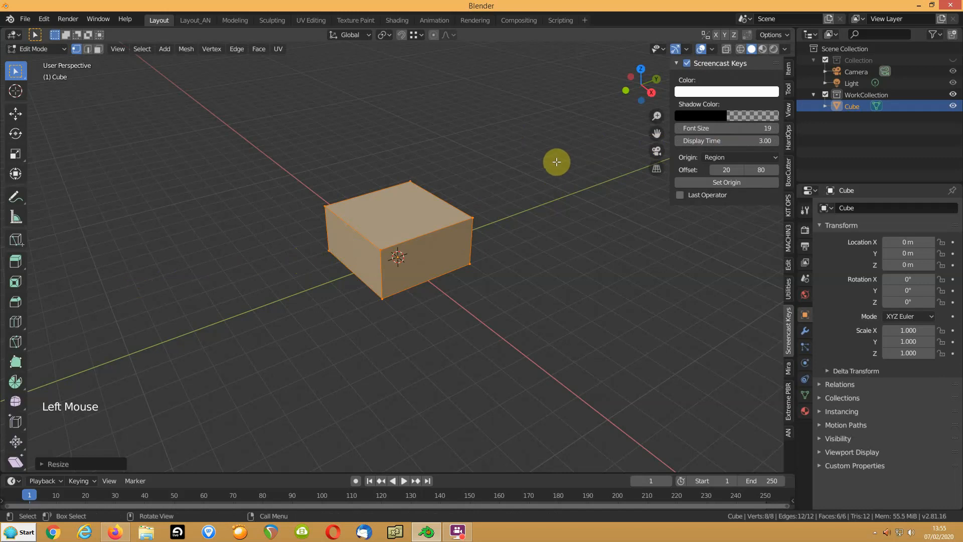
key(n)
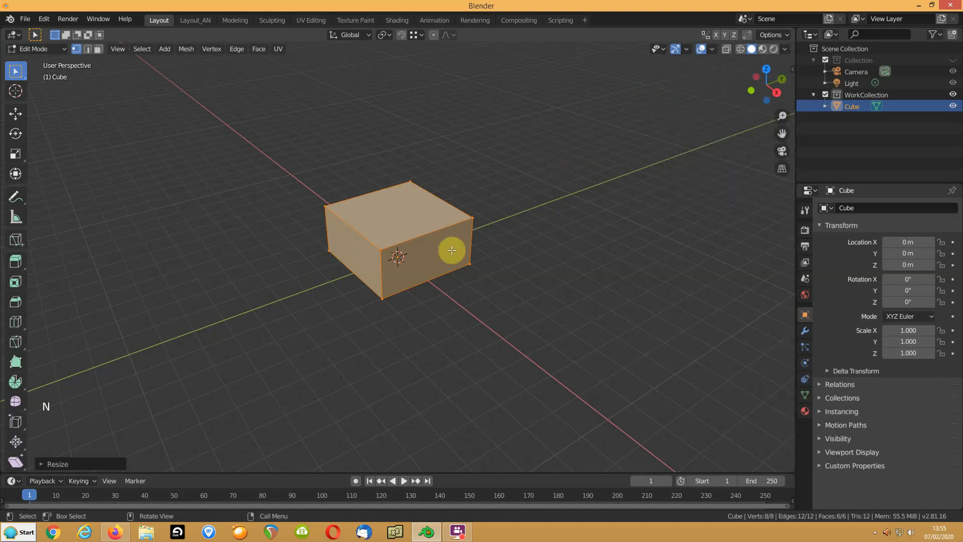
key(Tab)
Apply the Eevee HQ render setup and turn off Shadow for the solid viewport display
middle_drag(524, 218, 520, 219)
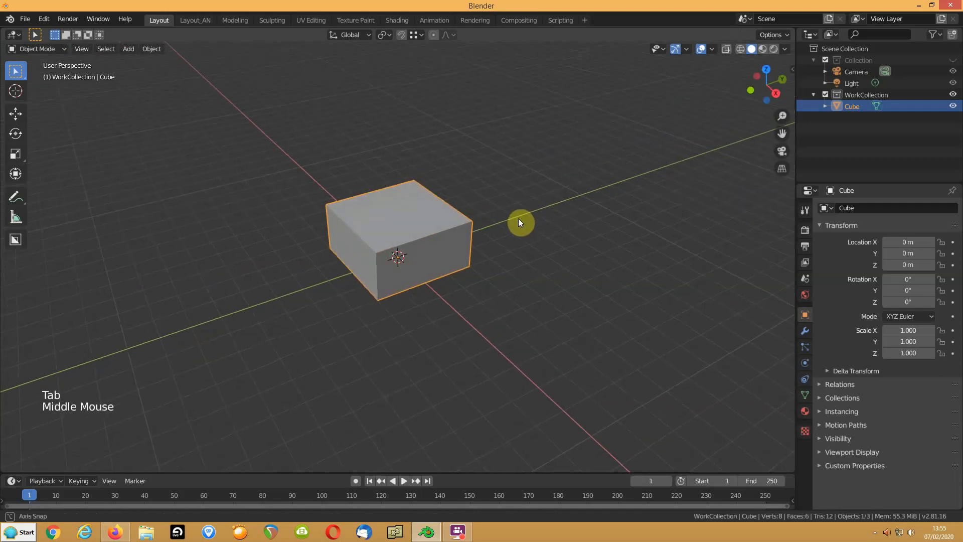
shift+middle_drag(372, 244, 378, 249)
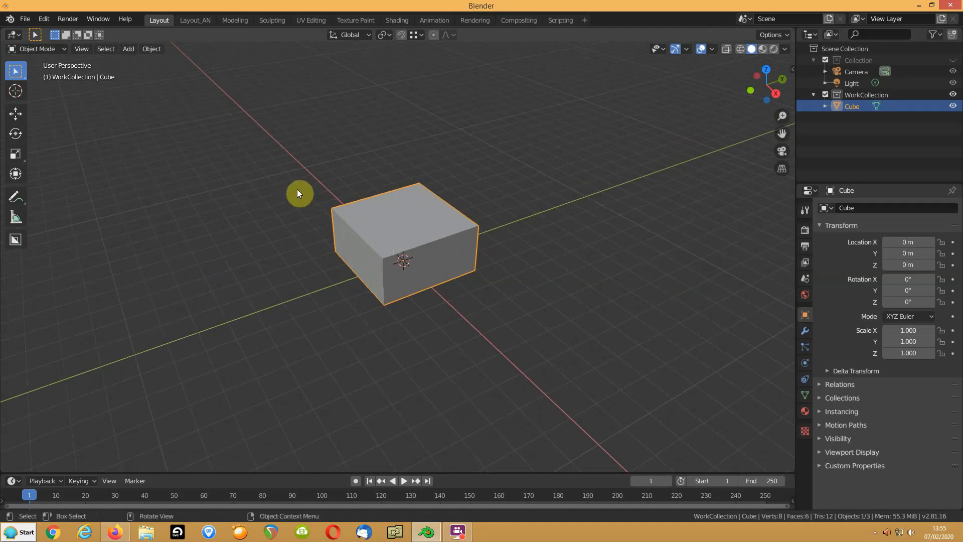
key(alt+v)
key(alt+v)
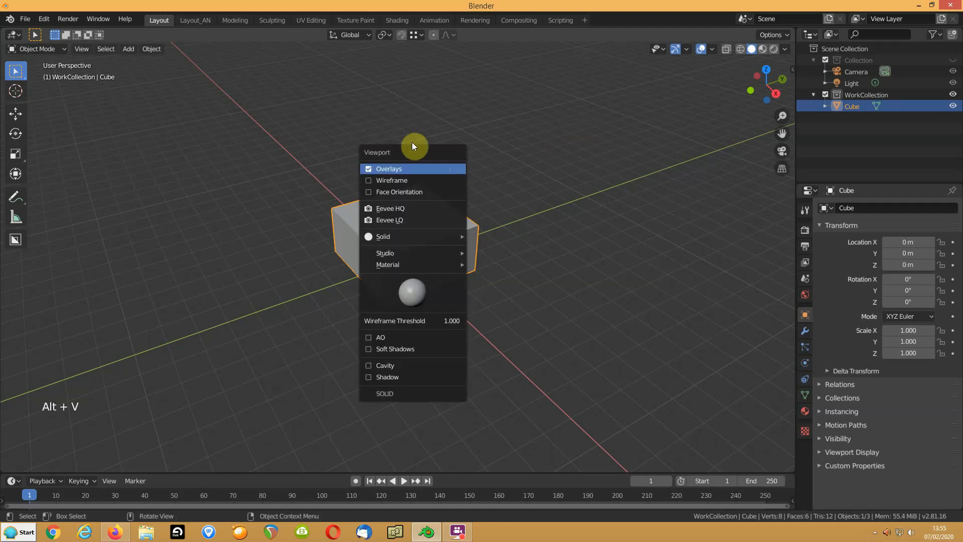
click(374, 210)
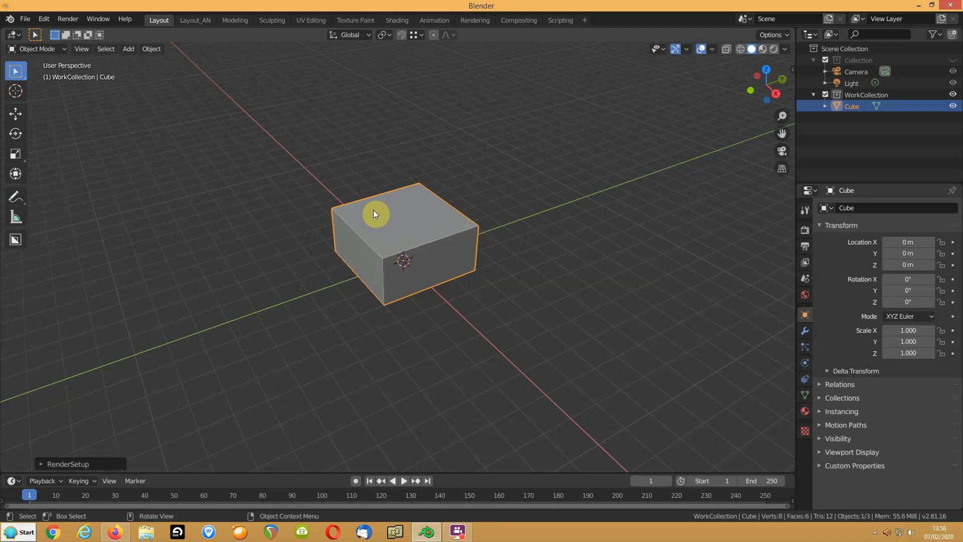
key(alt+v)
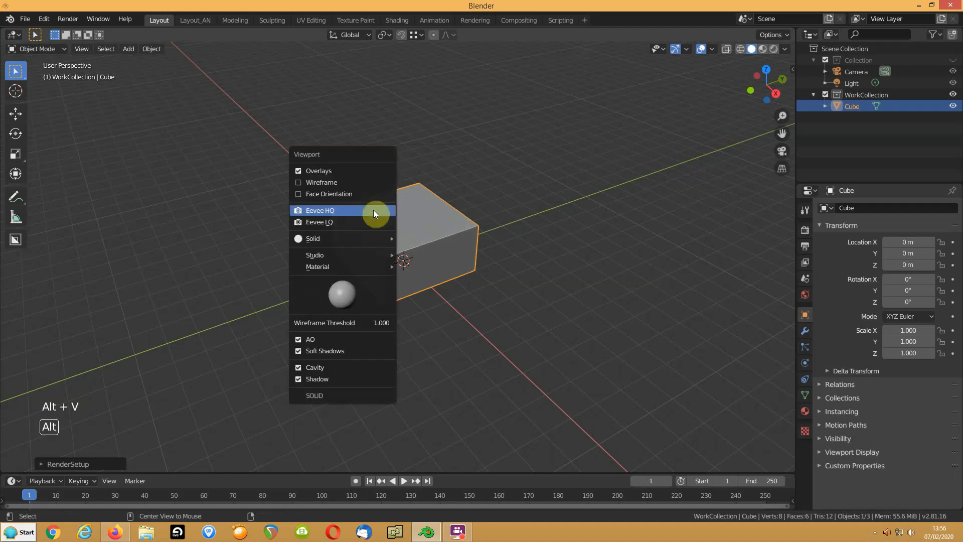
click(297, 379)
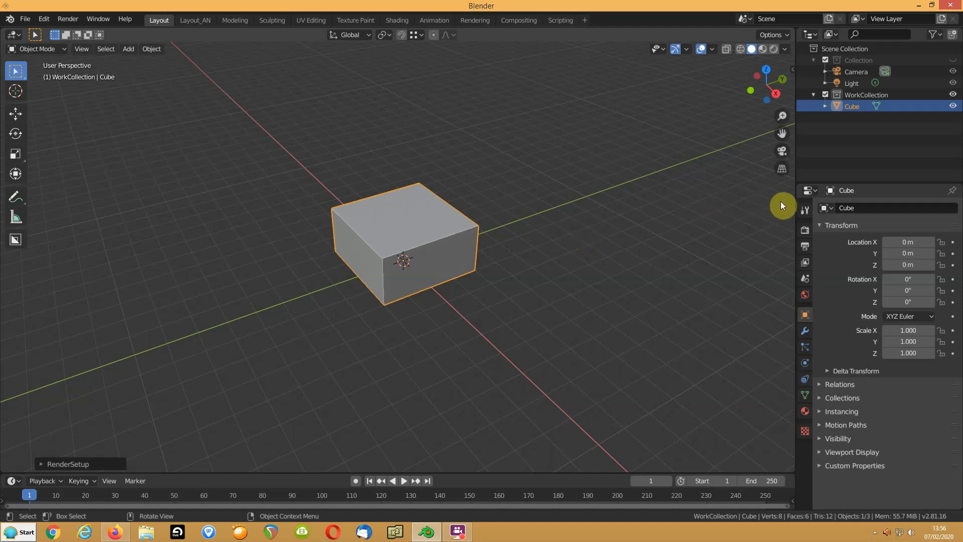
Set the Eevee viewport sampling to 16
click(805, 230)
click(913, 243)
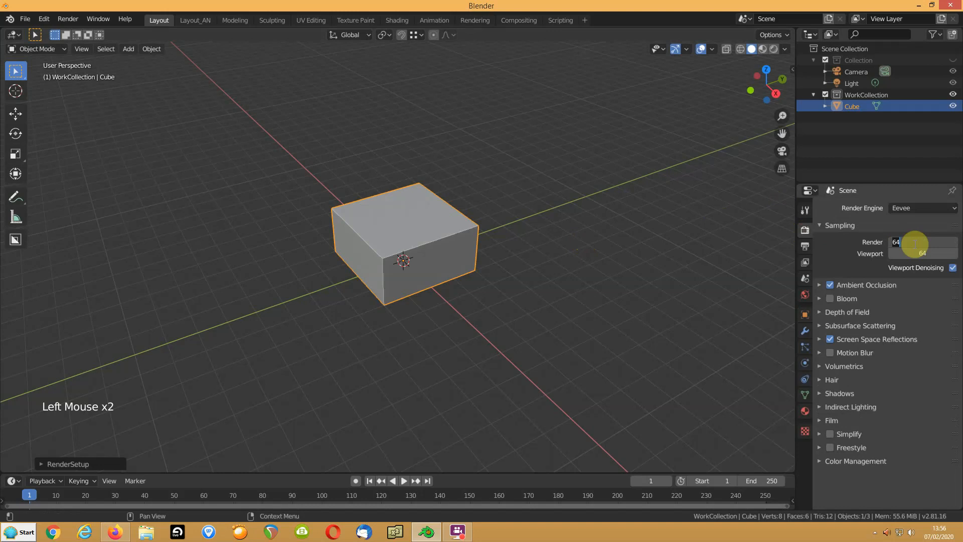
click(911, 253)
text(16)
key(Return)
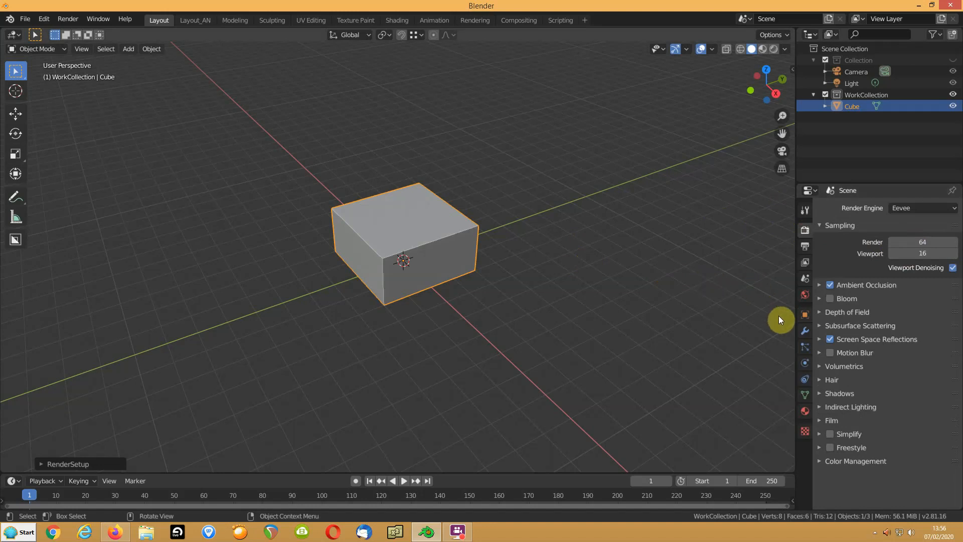
Turn on Half Res Trace for Eevee's screen space reflections
click(823, 340)
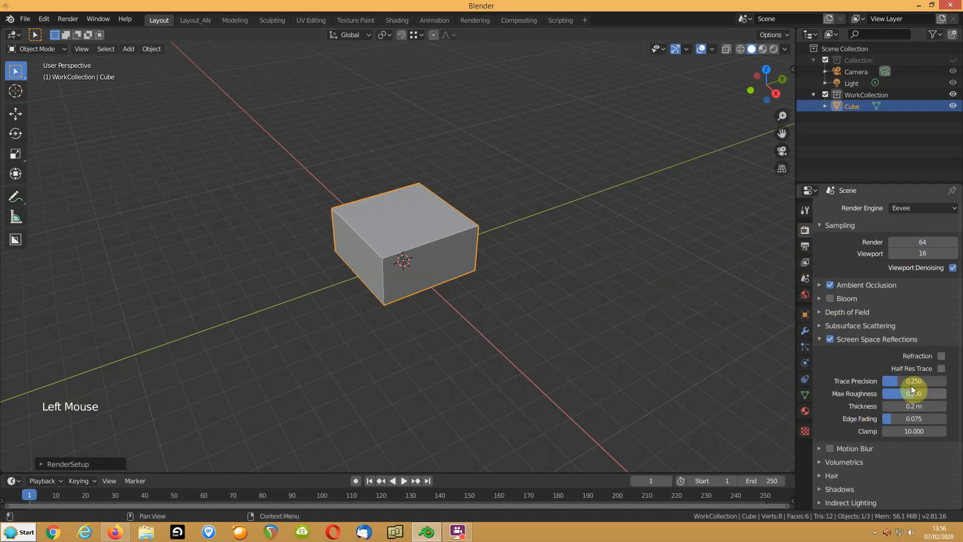
click(942, 368)
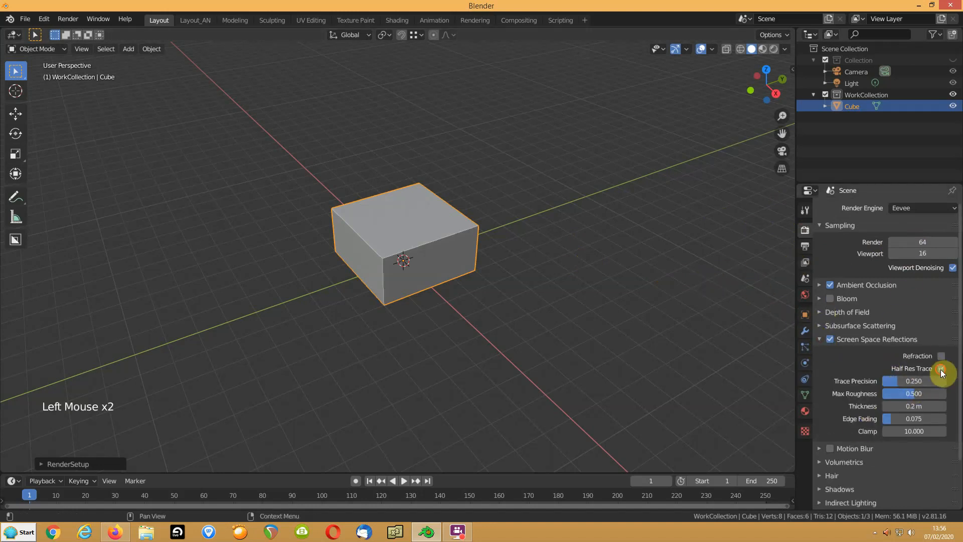
click(821, 339)
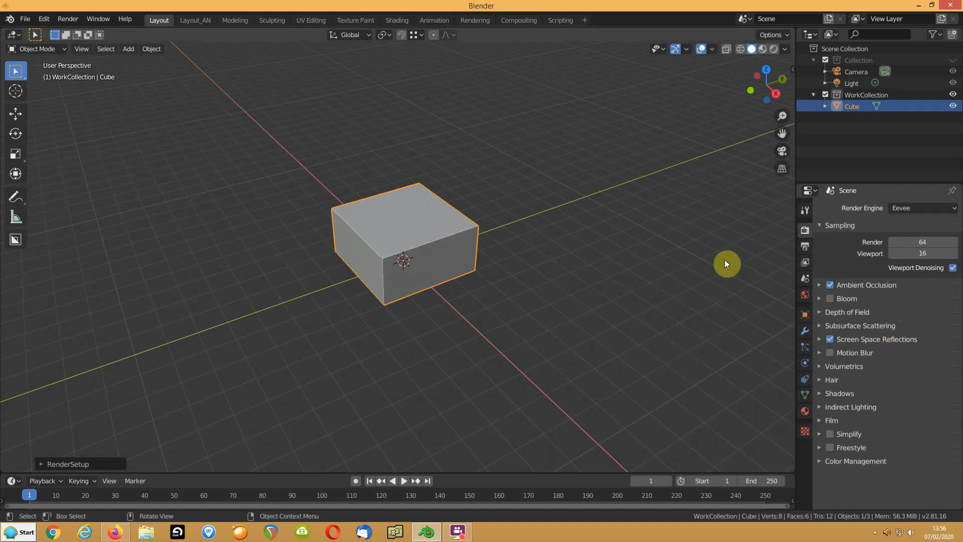
Create a new material on the cube and name it Base
click(805, 411)
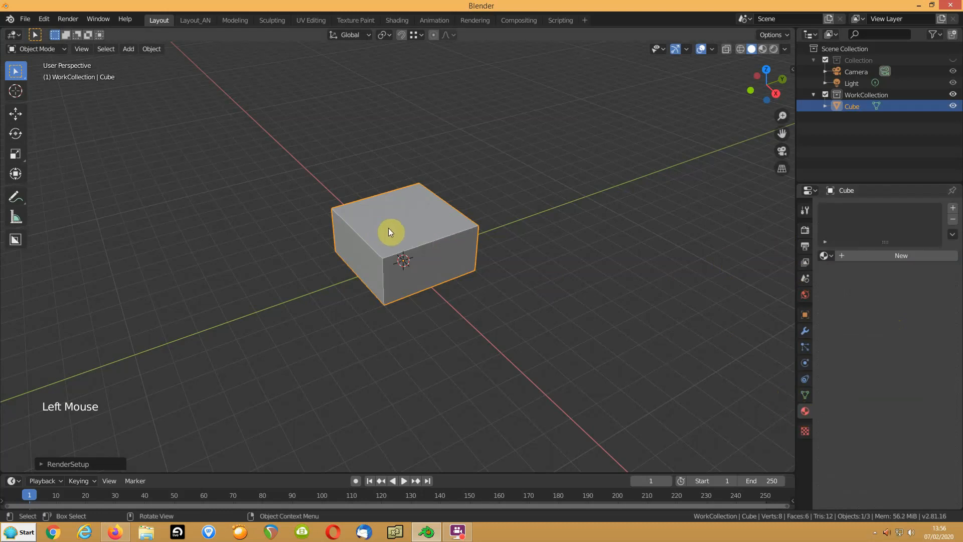
key(q)
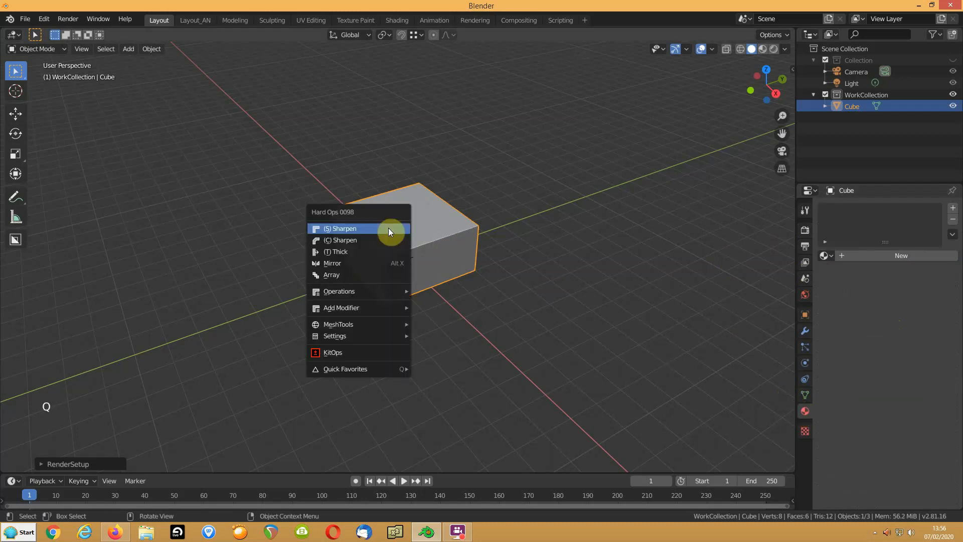
mouse_move(372, 296)
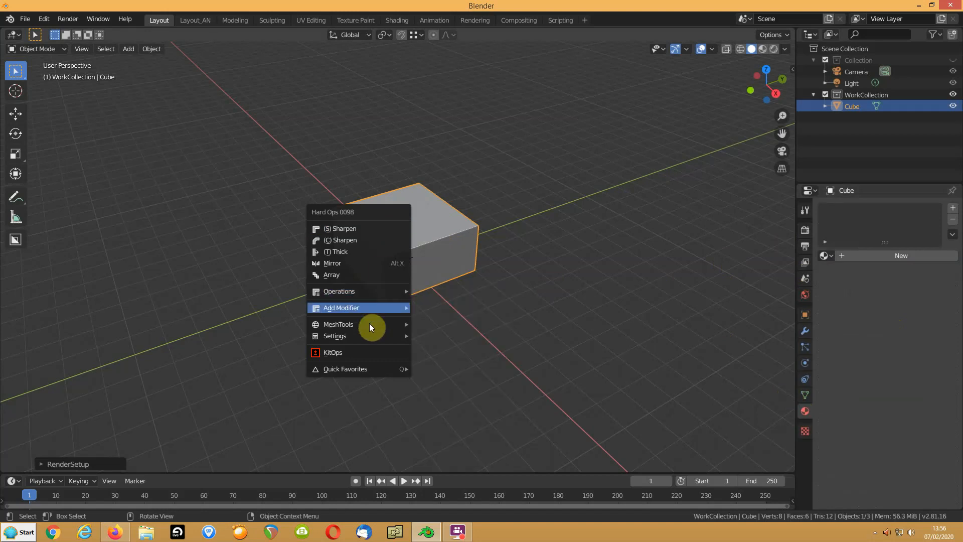
mouse_move(370, 338)
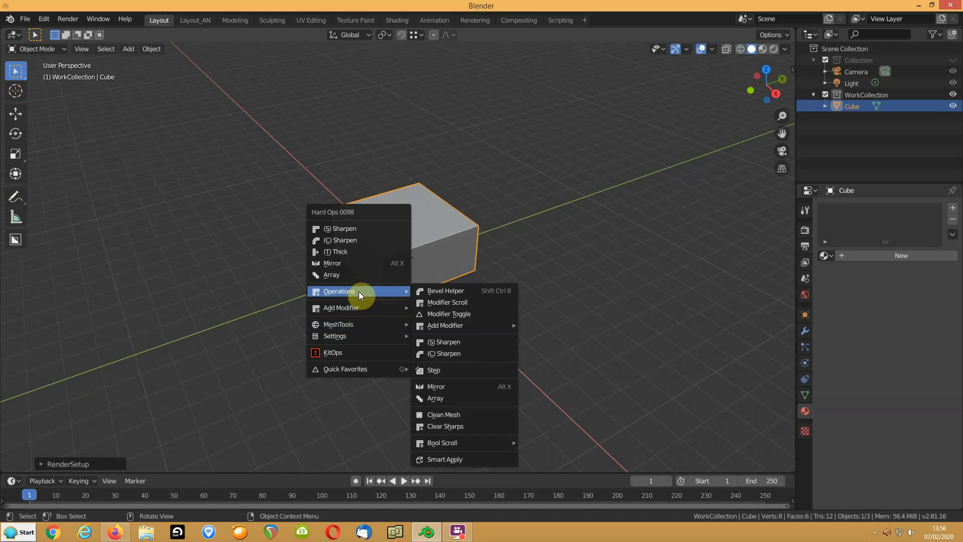
click(883, 257)
click(870, 257)
text(Base)
key(Return)
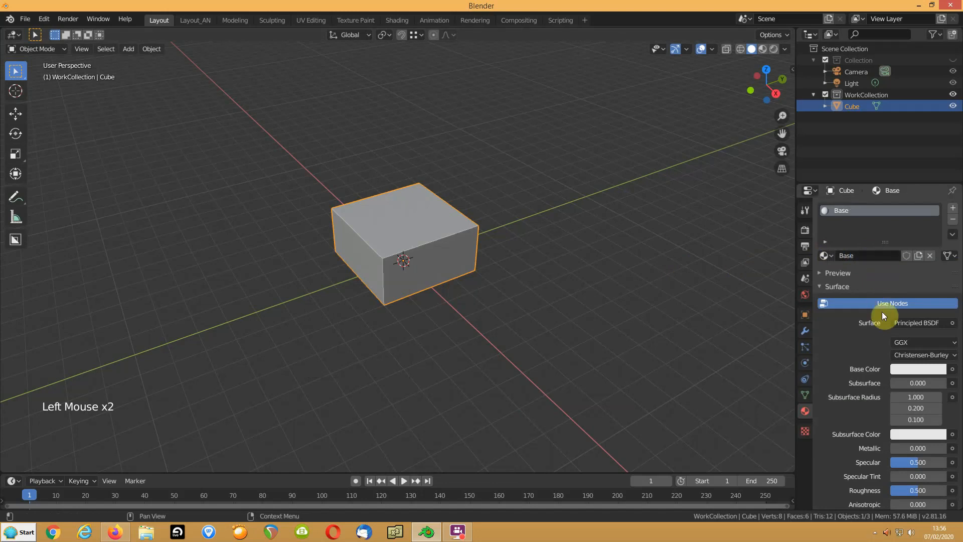
Darken the Base material's base color to a light grey, with Metallic 1.000 and Roughness 0.316
click(901, 370)
click(941, 233)
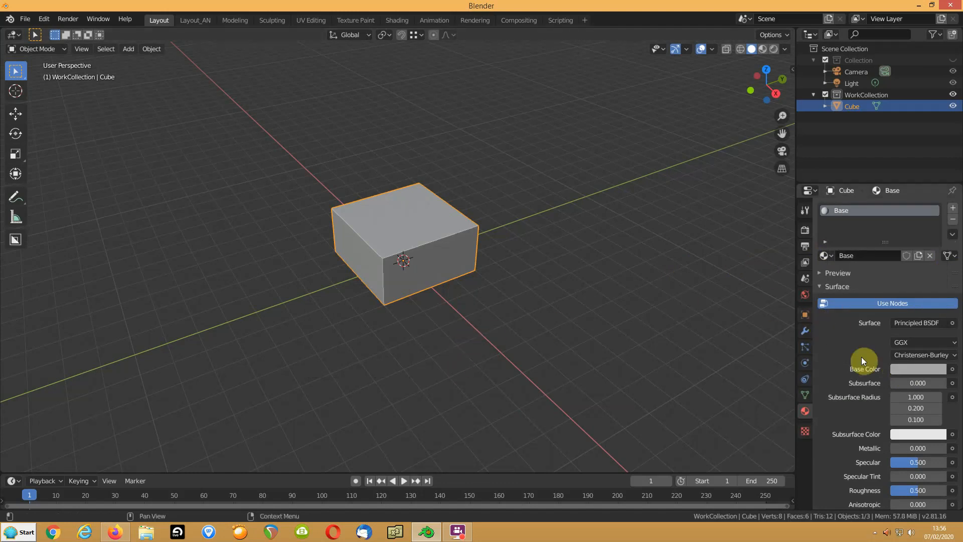
drag(902, 449, 947, 449)
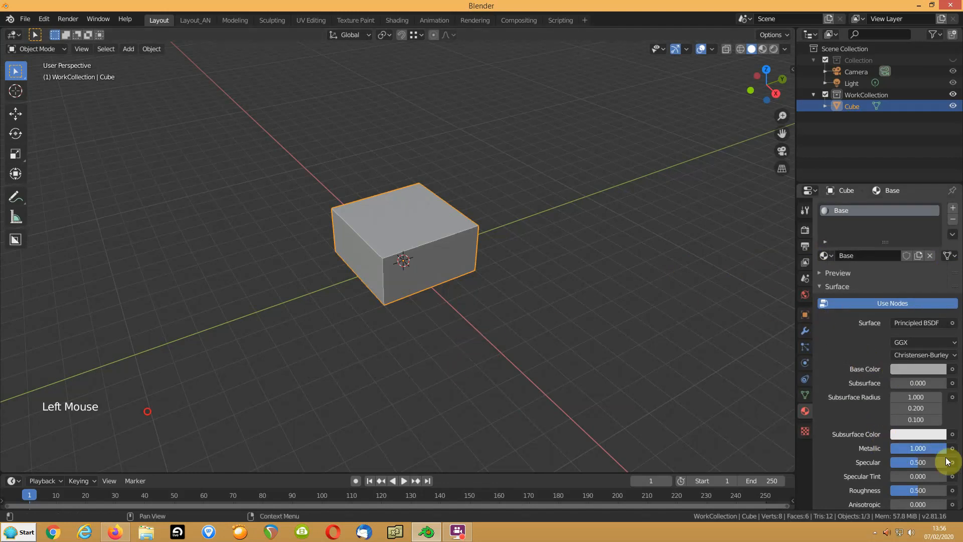
drag(919, 495, 908, 495)
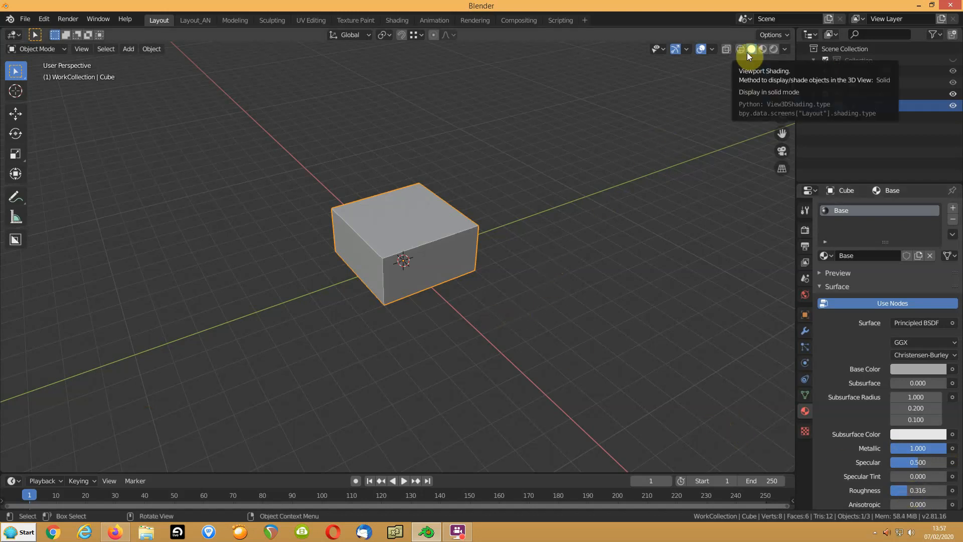
right_click(640, 52)
mouse_move(640, 50)
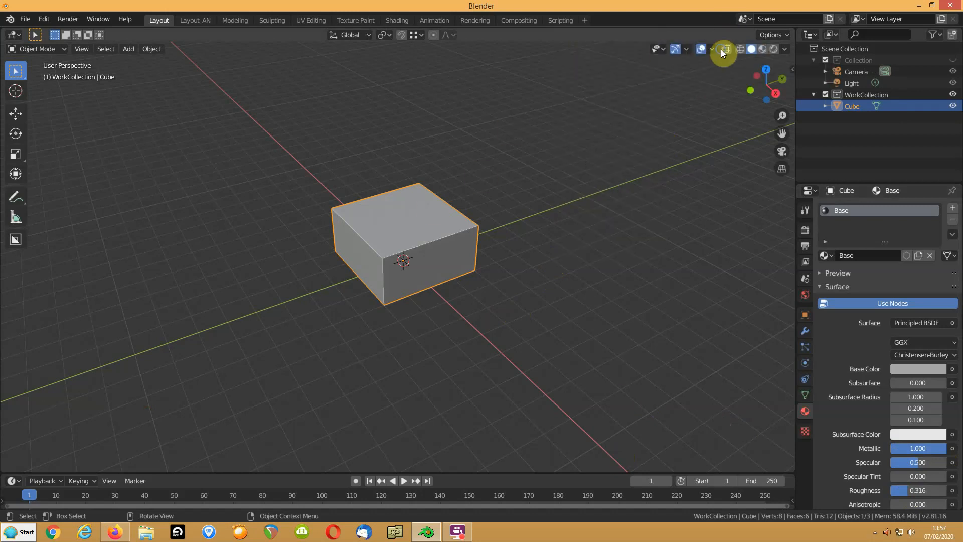
Flip the 3D viewport's header to the opposite edge and back to its original edge
right_click(721, 50)
click(691, 91)
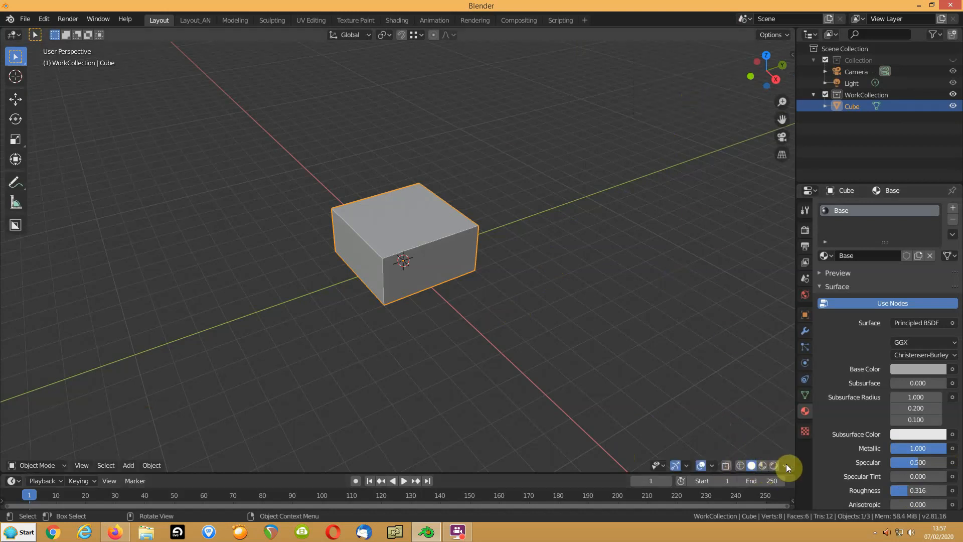
right_click(670, 467)
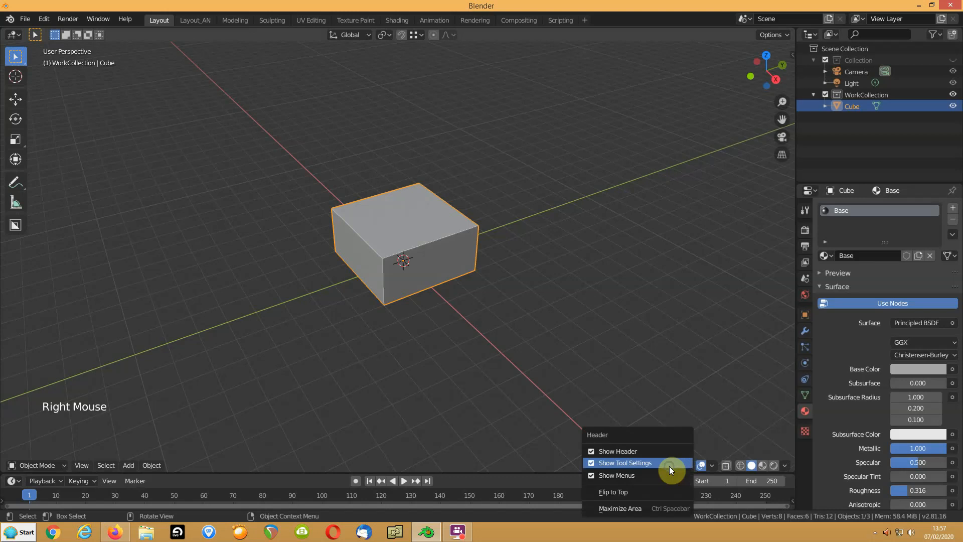
click(640, 492)
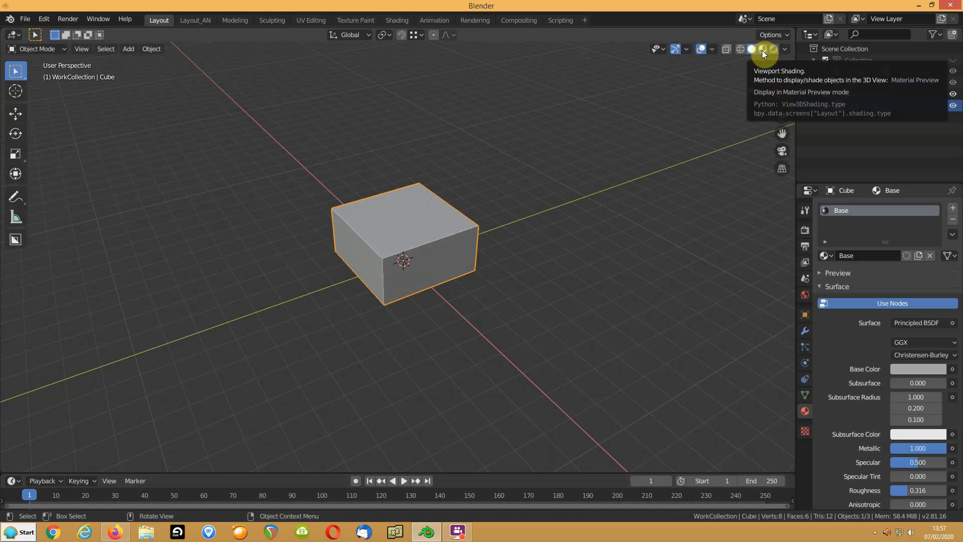
Switch the viewport shading to Material Preview and darken the Base material's base color to a medium grey
key(z)
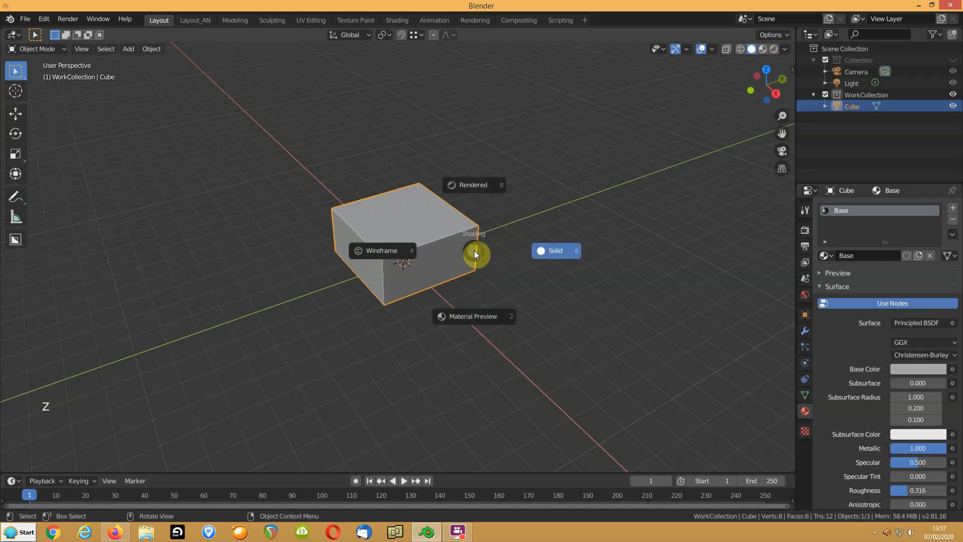
click(468, 316)
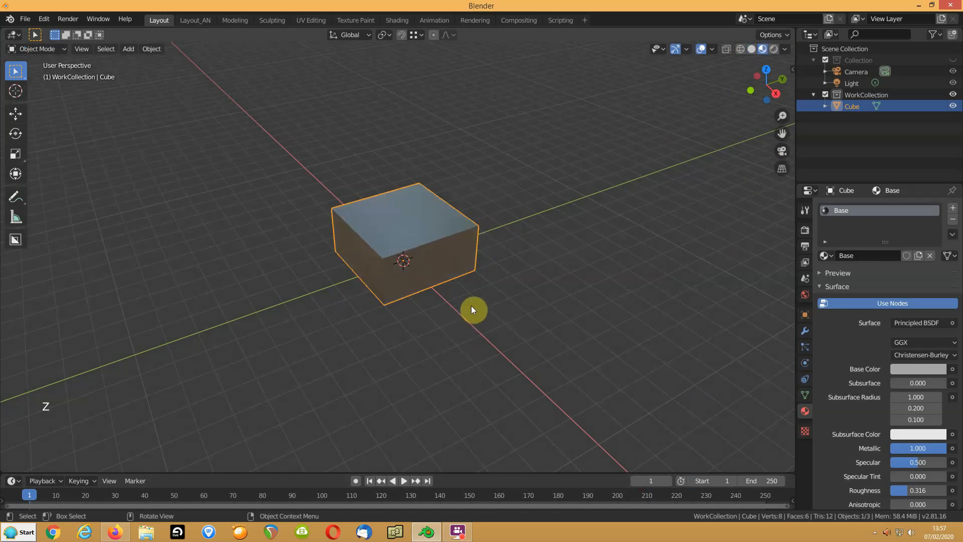
mouse_move(439, 275)
middle_down()
mouse_move(451, 279)
mouse_move(389, 266)
mouse_move(441, 276)
middle_up()
click(904, 369)
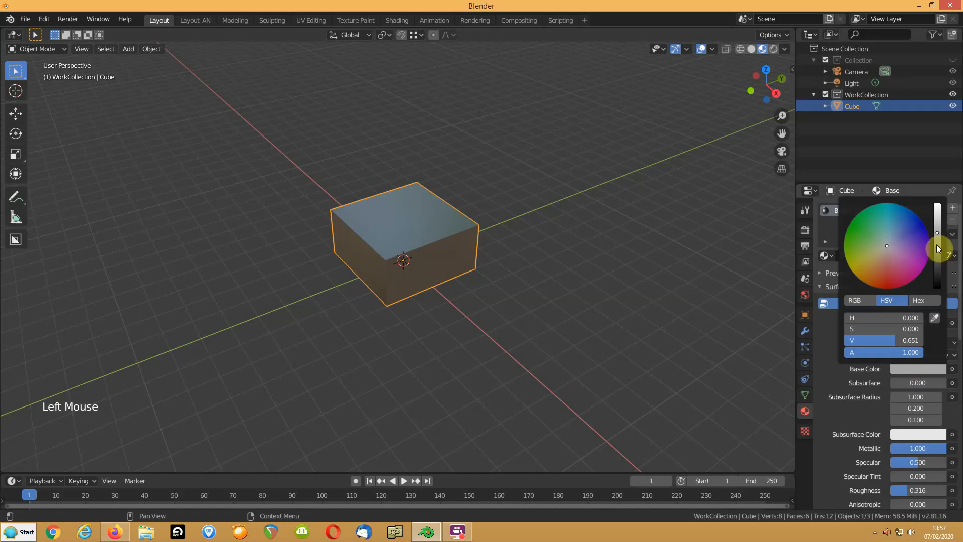
drag(938, 232, 938, 244)
Apply the Hard Ops (C) Sharpen operation to the cube
middle_drag(392, 308, 412, 300)
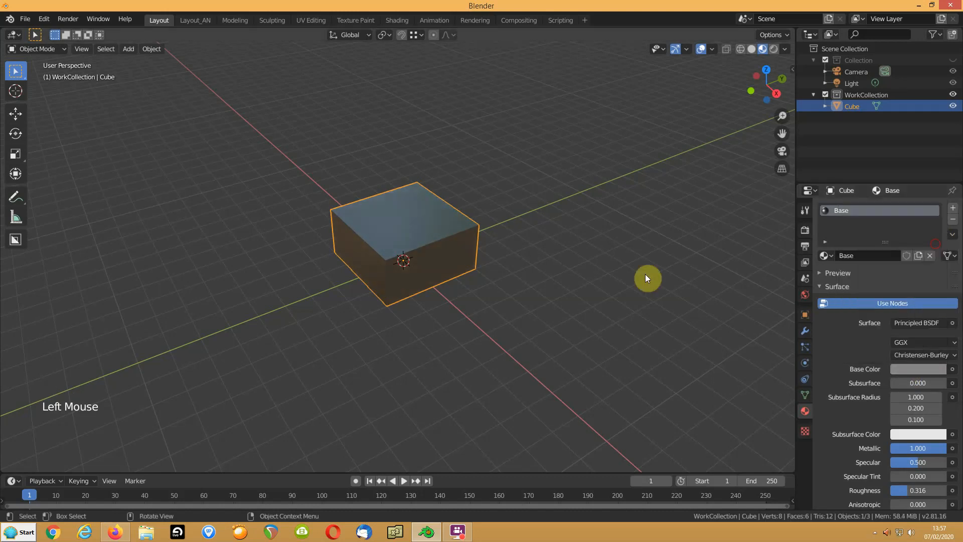
scroll(495, 279, up, 5)
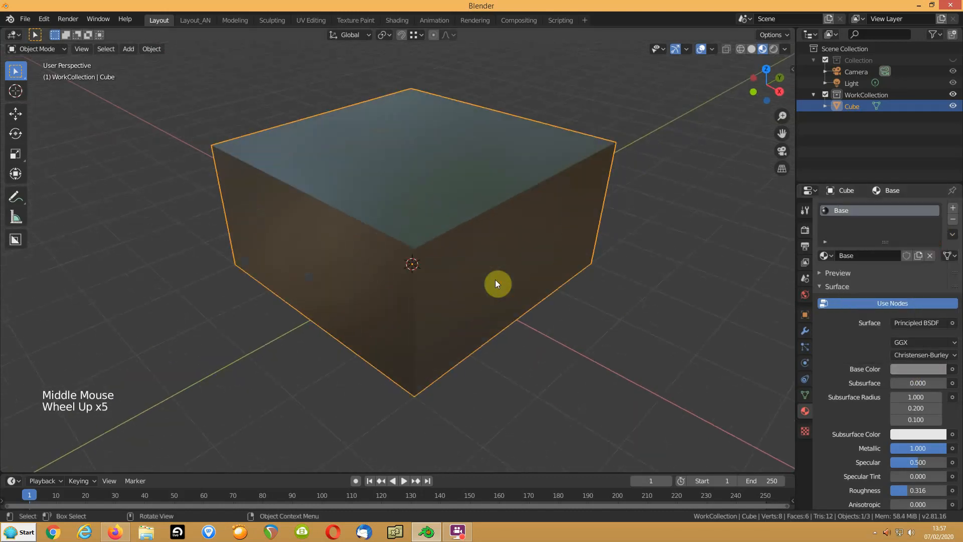
scroll(495, 279, down, 2)
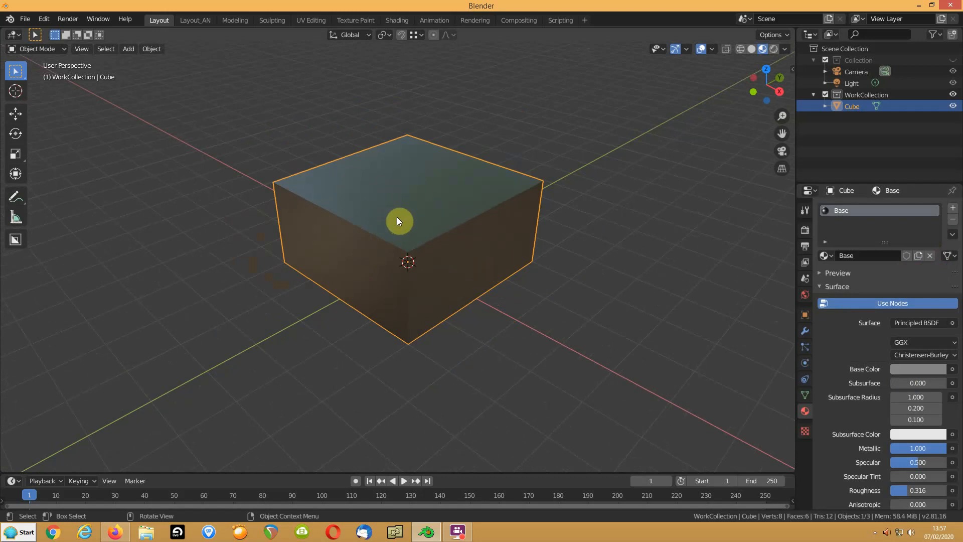
key(q)
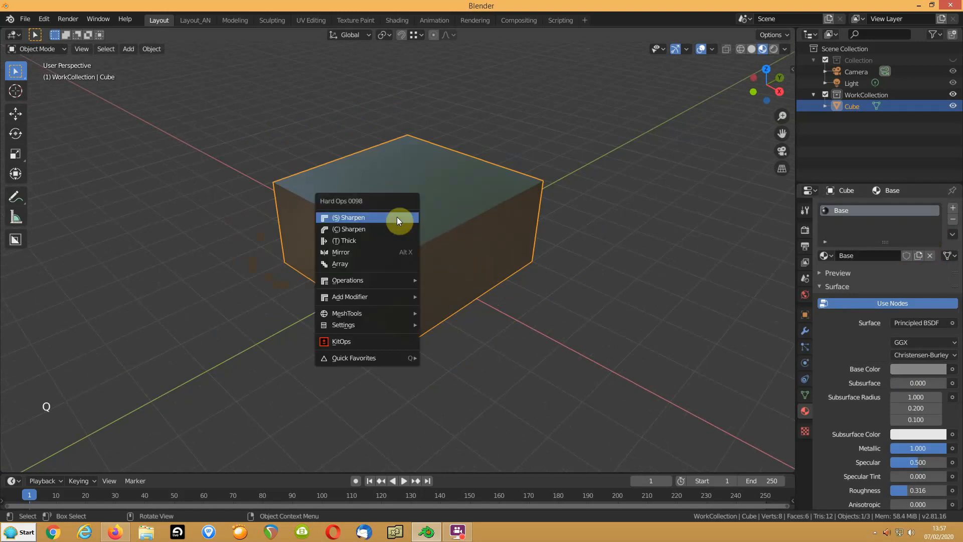
click(365, 231)
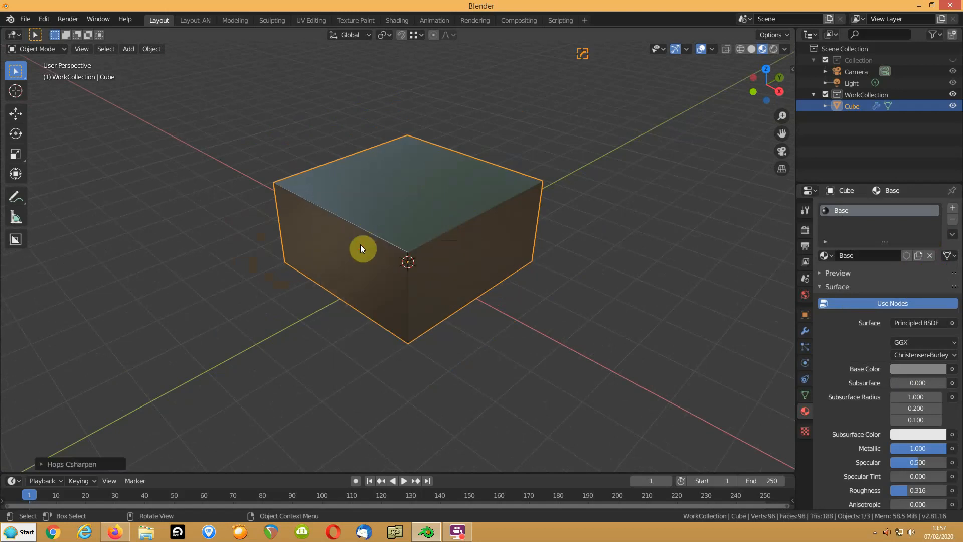
middle_drag(396, 209, 314, 197)
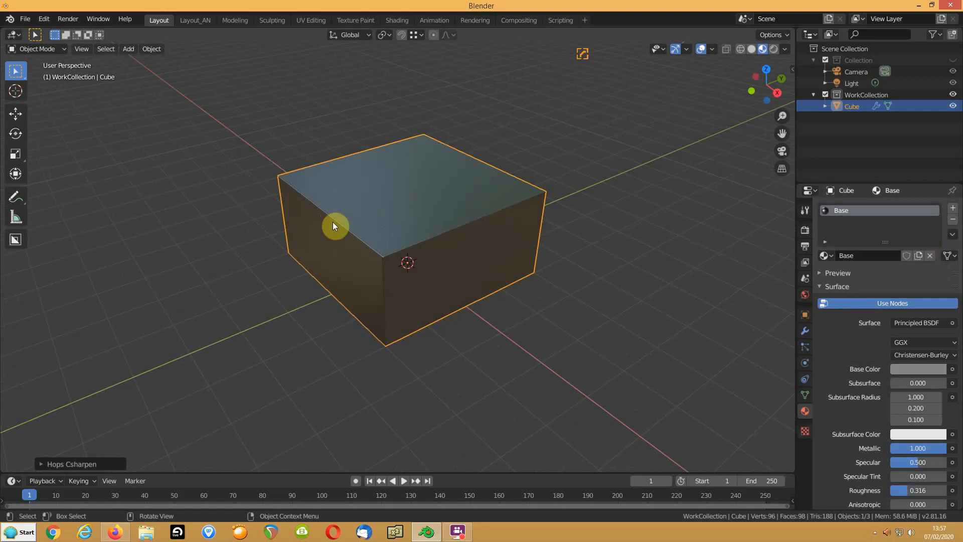
Draw a QBlocker cube on the grid beside the existing block, about 5.17 m by 2.44 m and 1.46 m high
right_click(155, 189)
mouse_move(155, 189)
click(197, 188)
mouse_move(134, 137)
mouse_down()
mouse_move(198, 196)
mouse_move(260, 168)
mouse_up()
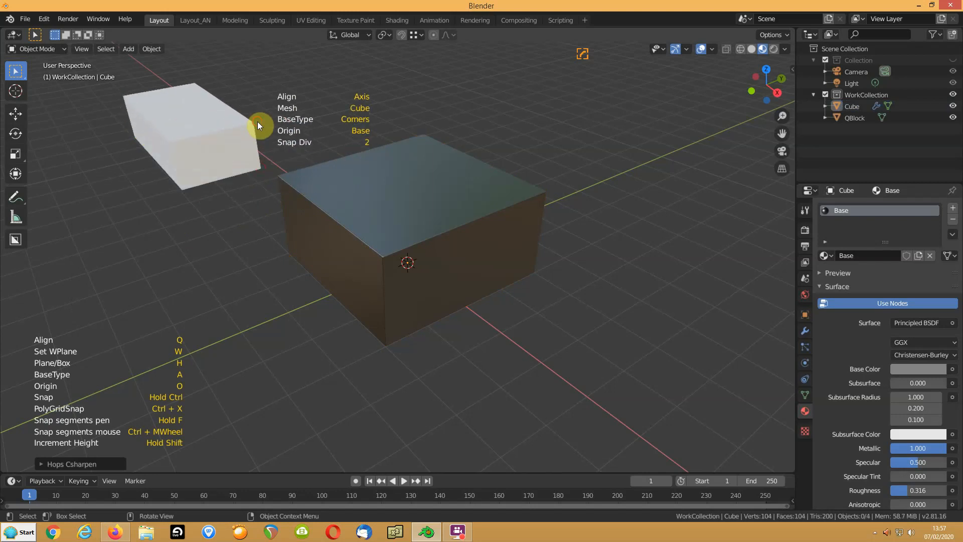
click(257, 122)
Select all sharp edges of the new QBlock in Edit Mode and mark them sharp
click(186, 141)
key(KP_Decimal)
middle_drag(306, 251, 364, 251)
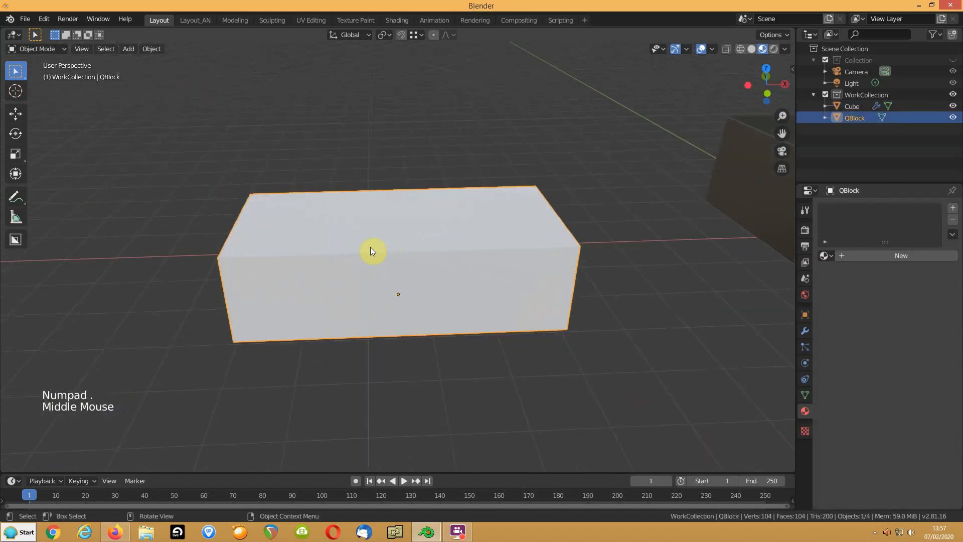
key(Tab)
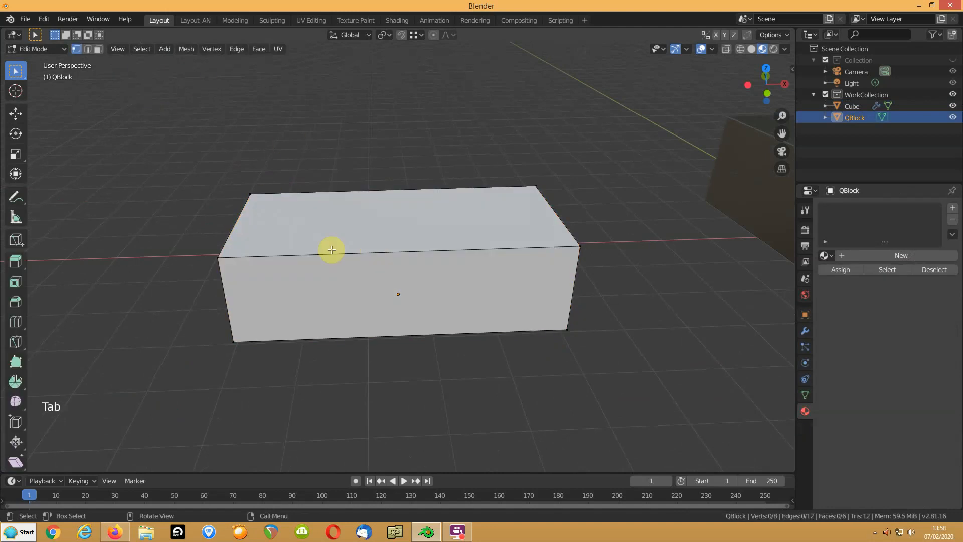
click(142, 50)
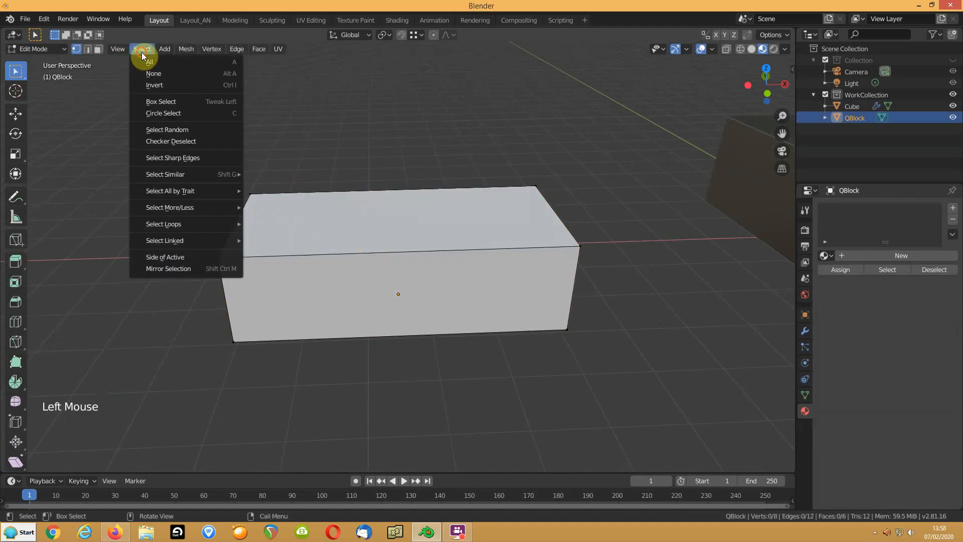
click(165, 159)
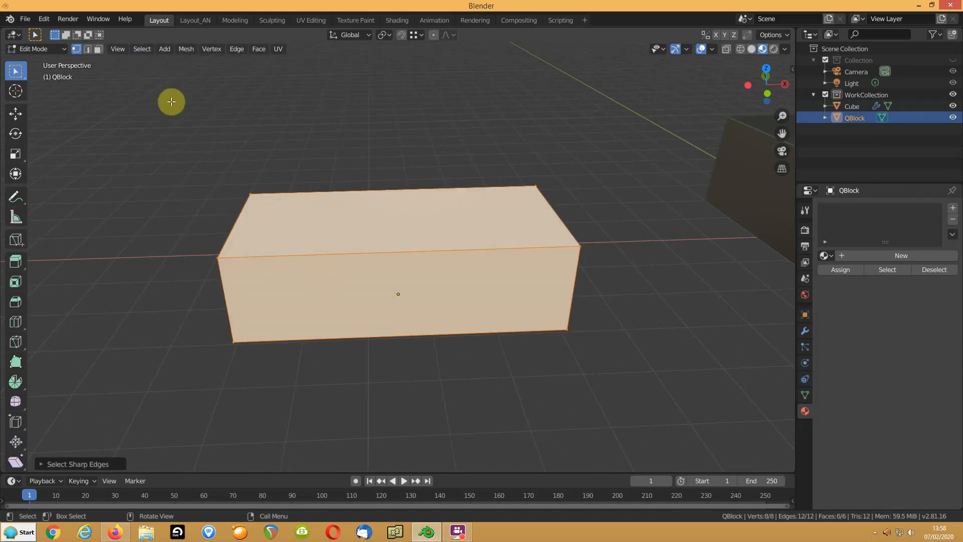
key(ctrl+e)
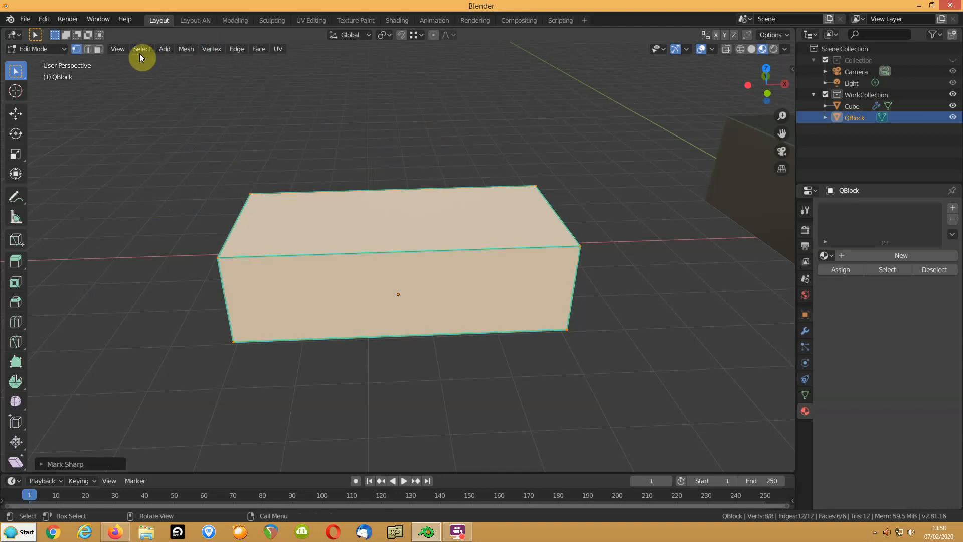
Set the bevel weight of the selected QBlock edges to 1 and show their transform data for checking
click(231, 49)
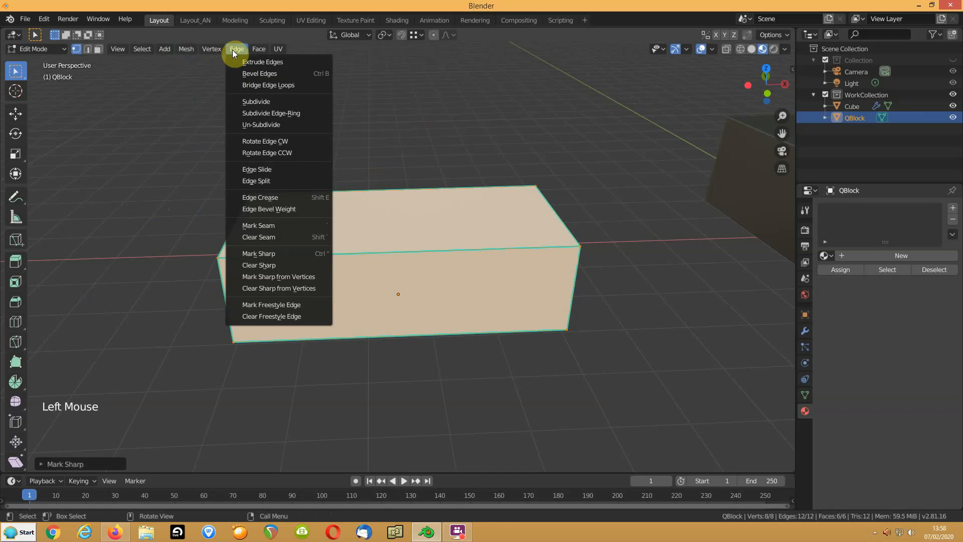
click(265, 209)
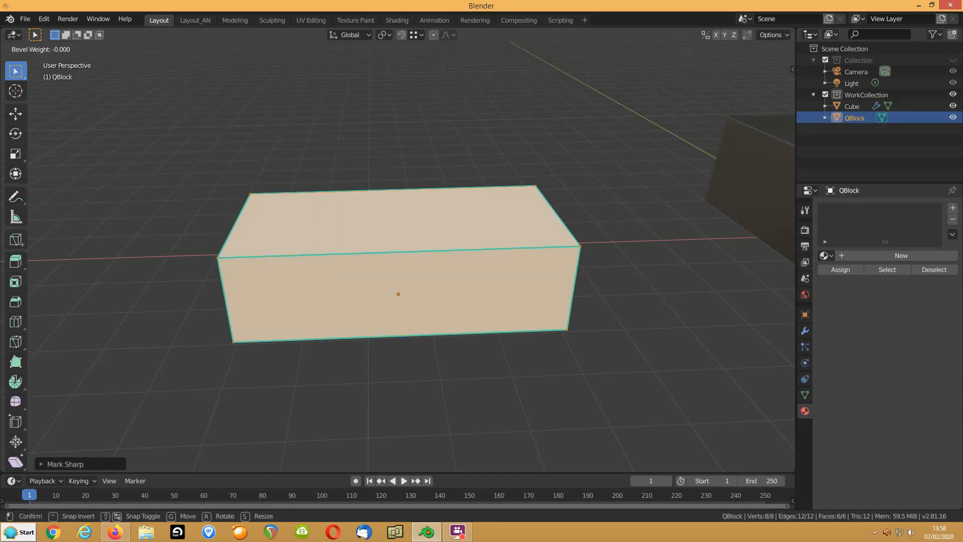
text(1)
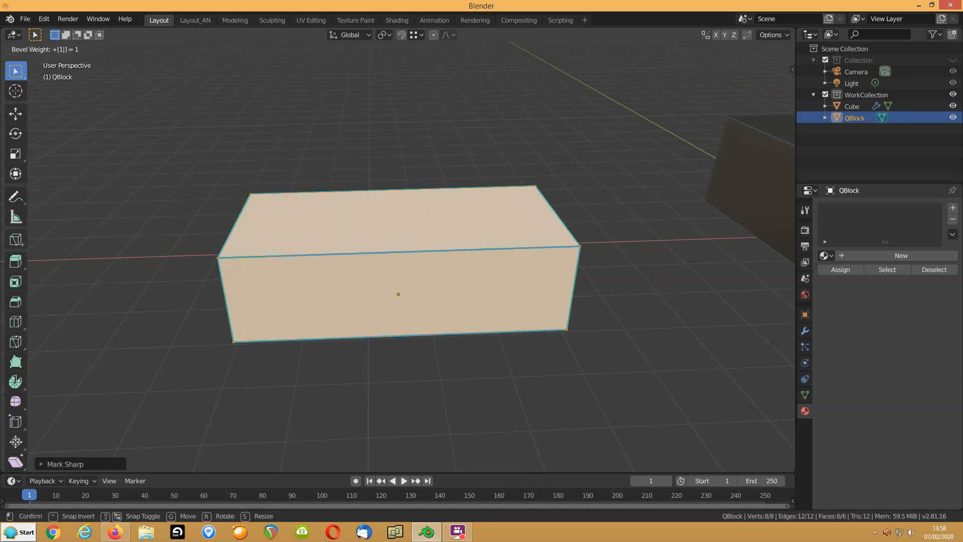
key(Return)
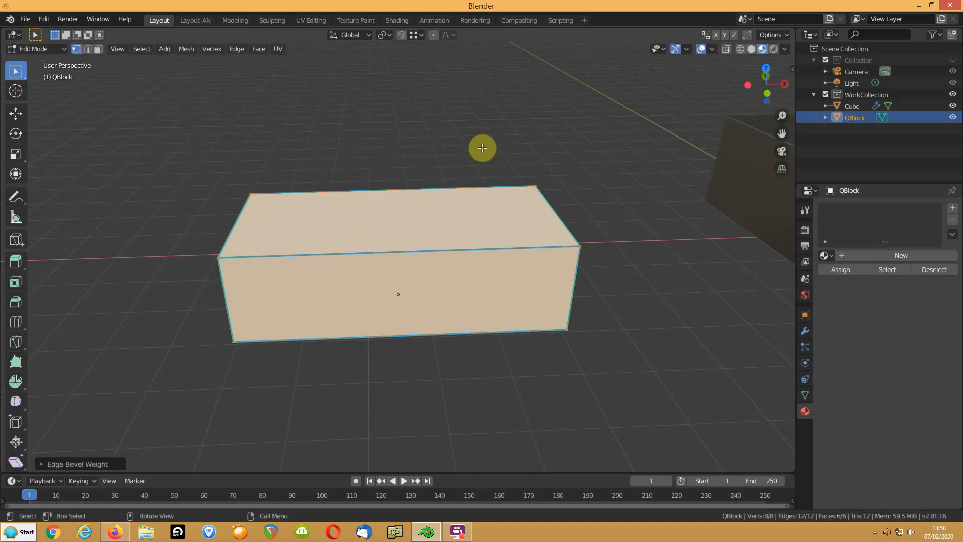
key(n)
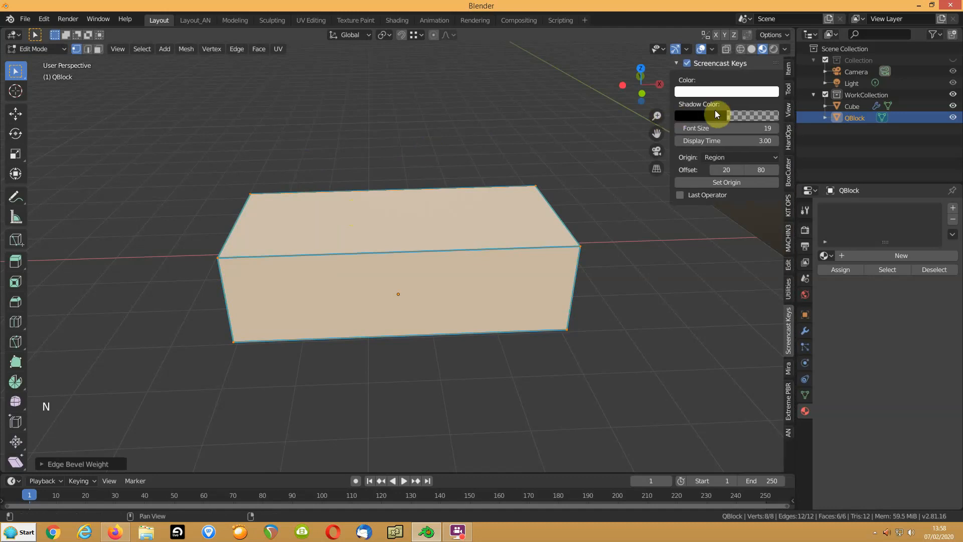
click(787, 70)
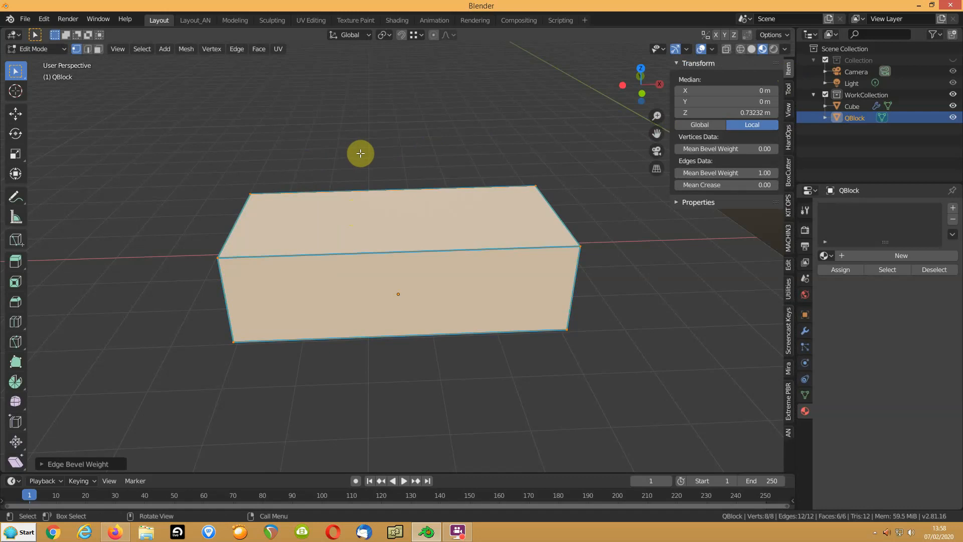
Return the QBlock to Object Mode, shade it smooth and enable Auto Smooth for its normals
key(Tab)
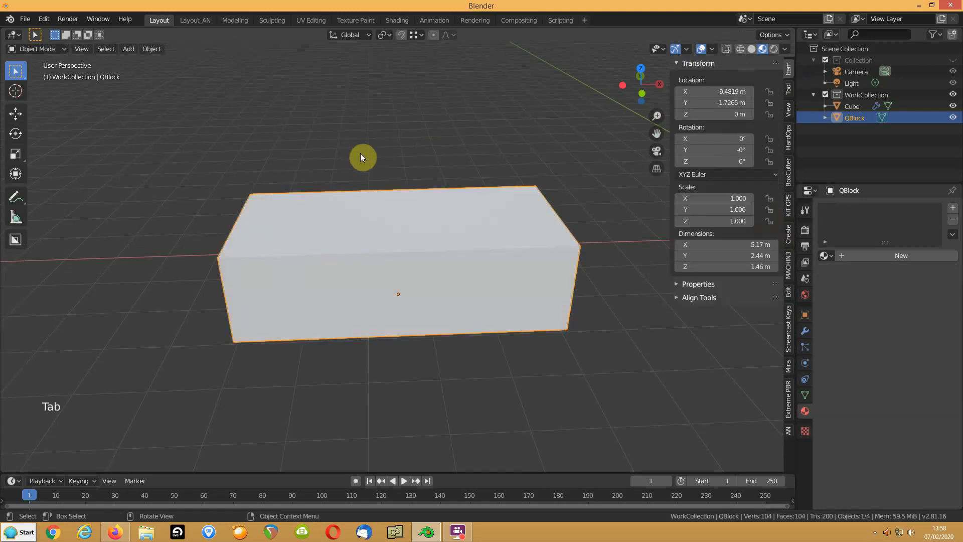
right_click(378, 196)
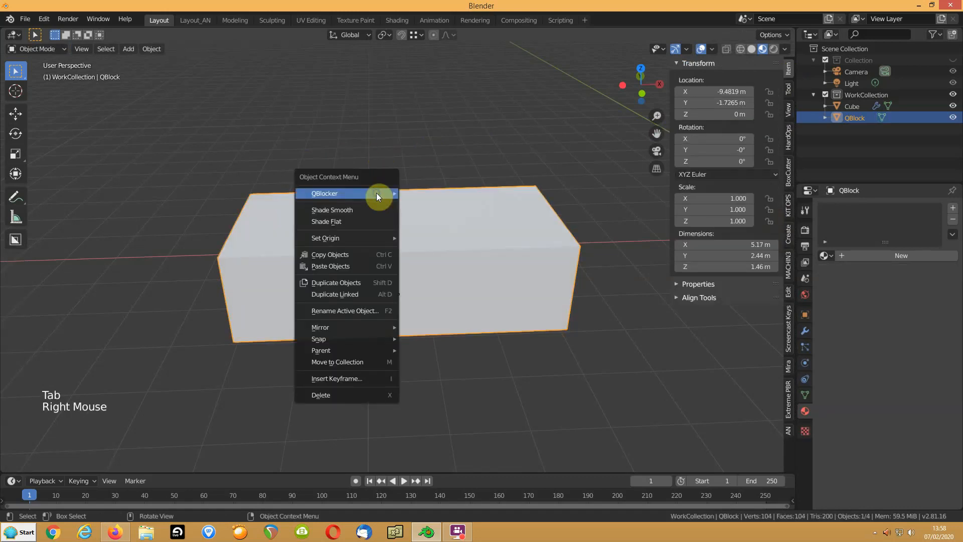
click(359, 208)
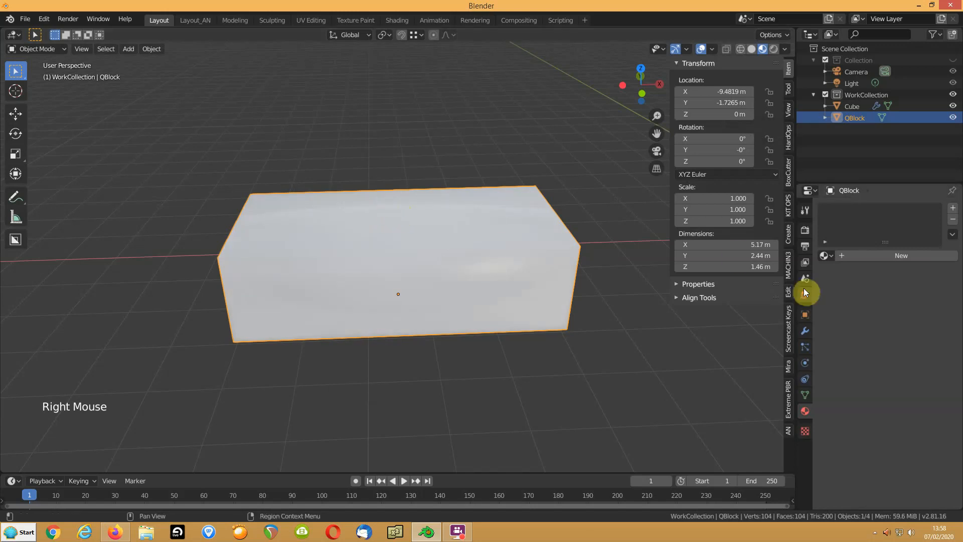
click(805, 396)
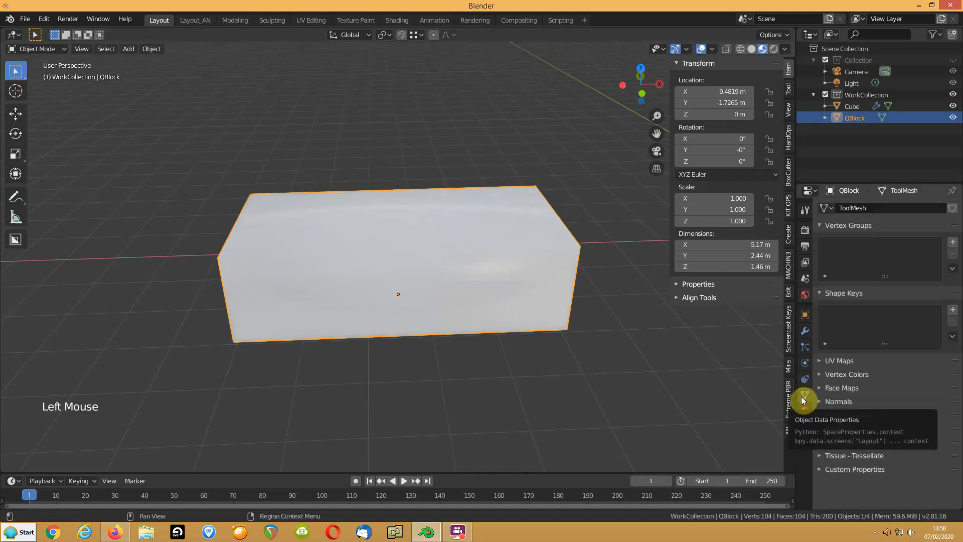
click(819, 402)
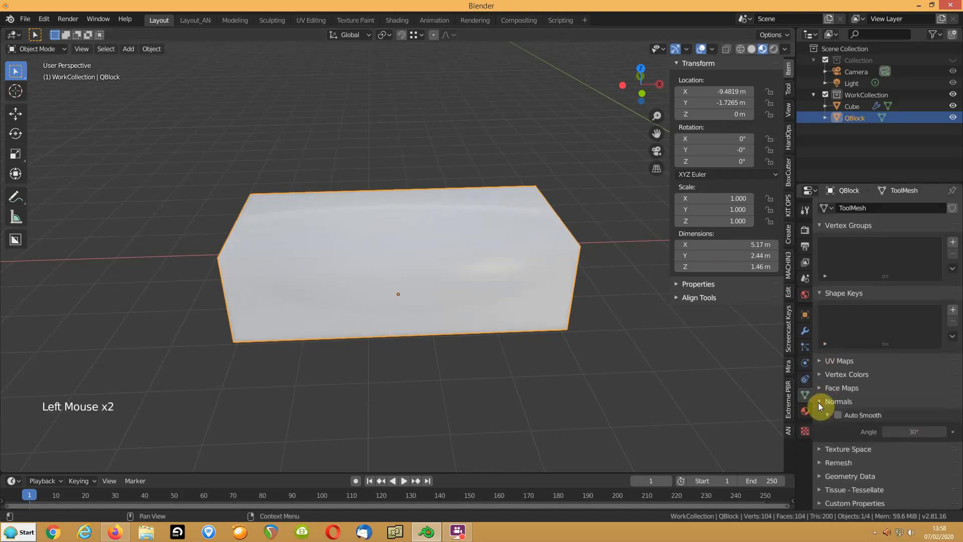
click(839, 416)
middle_drag(557, 367, 534, 324)
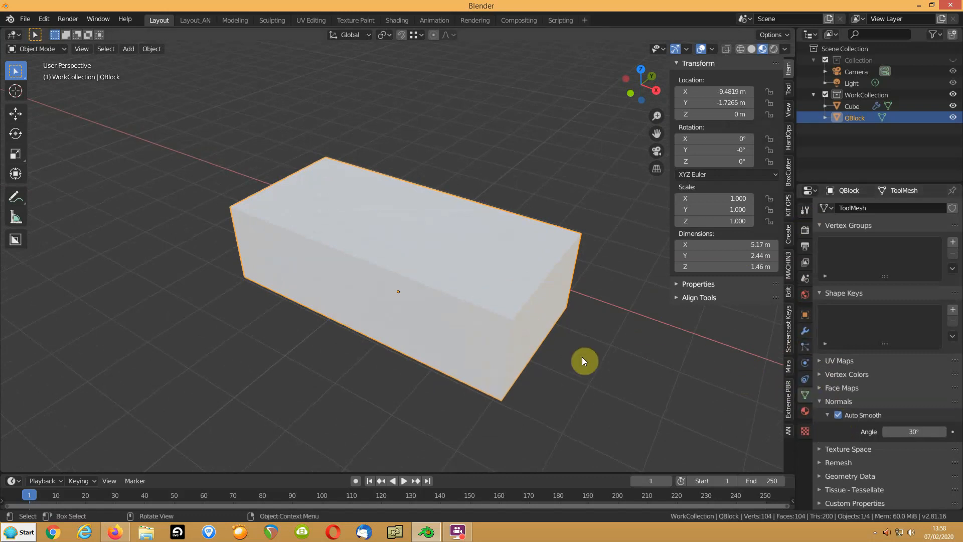
Move the QBlock along the X axis toward the cube, to about X -4.97 m
scroll(582, 357, down, 4)
click(430, 304)
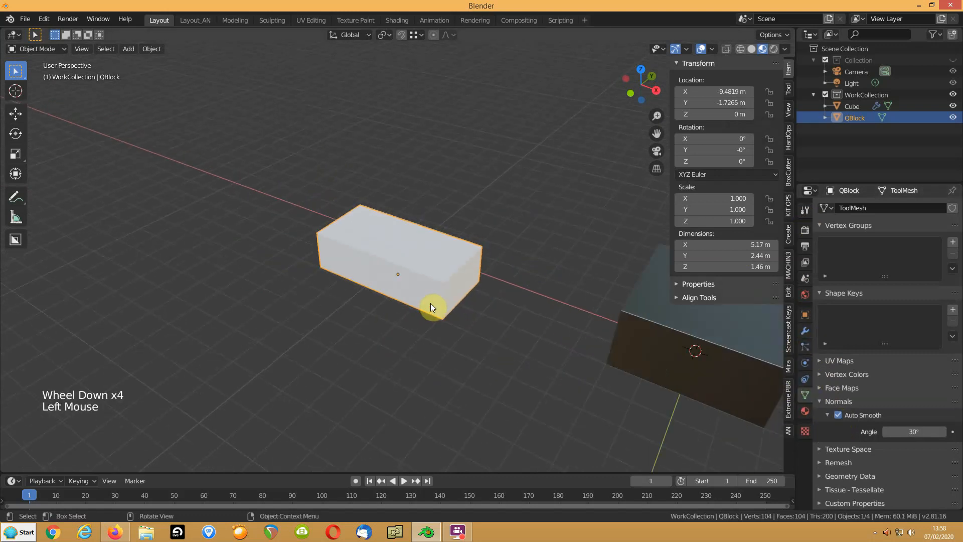
key(g)
key(x)
click(554, 335)
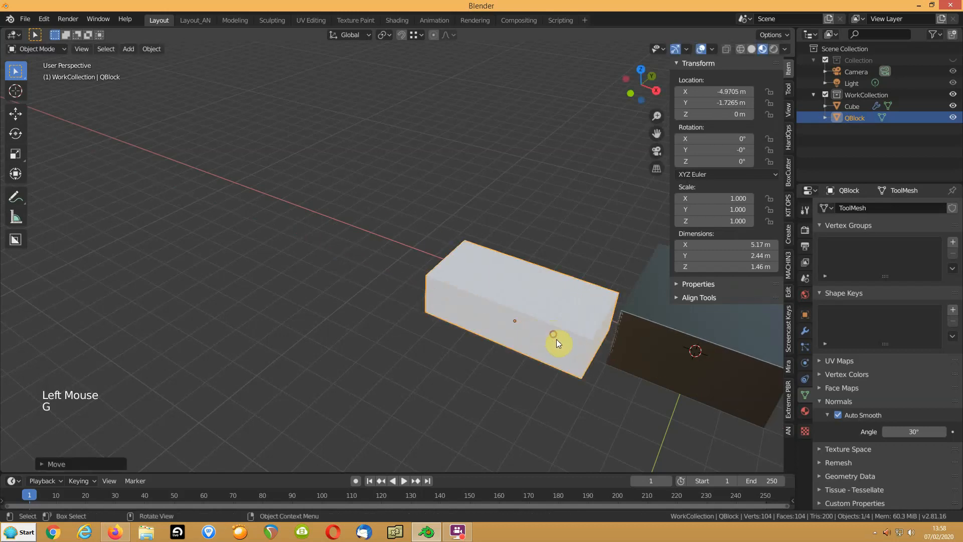
Assign the existing Base material to the QBlock
key(KP_Decimal)
middle_drag(471, 342, 501, 343)
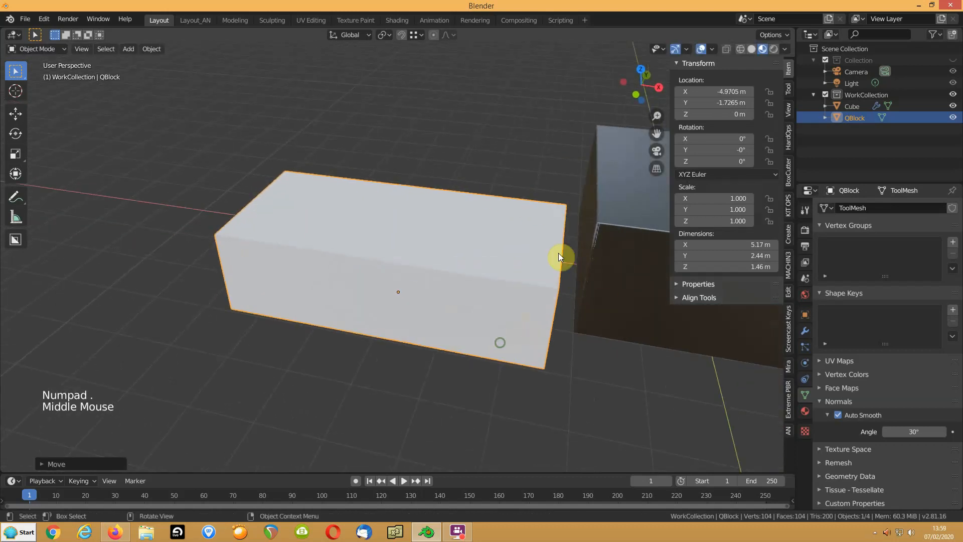
click(804, 412)
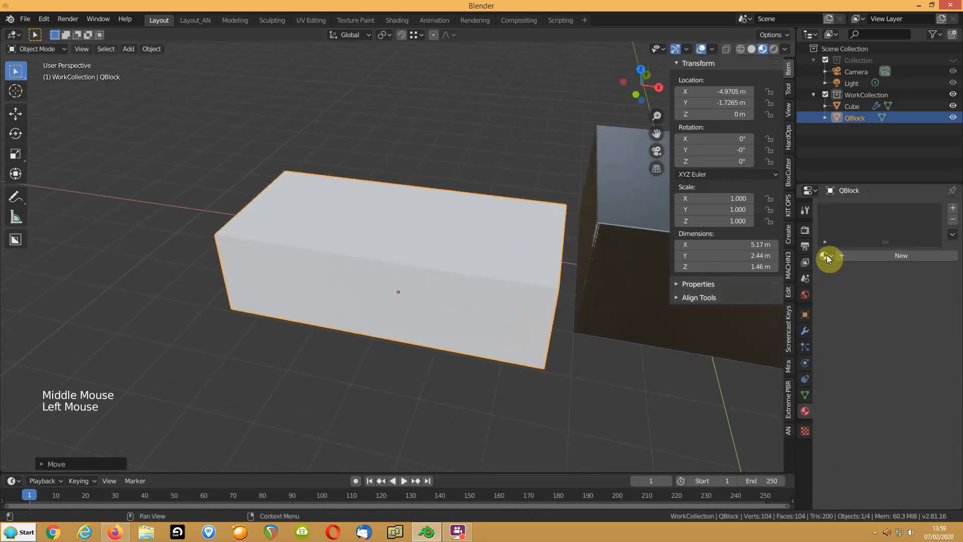
click(826, 254)
click(744, 277)
middle_drag(455, 318, 486, 321)
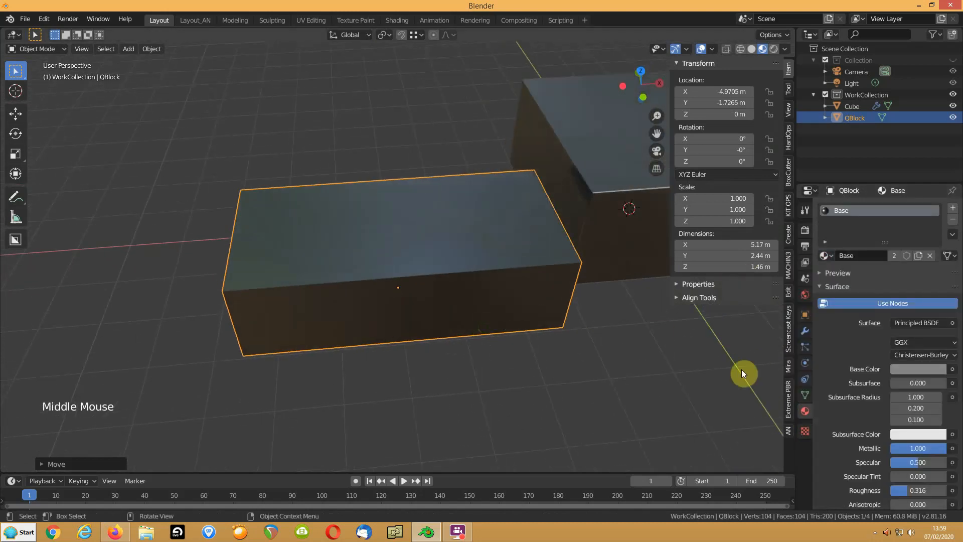
Add a Bevel modifier to the QBlock, limited by Weight, with 4 segments
click(802, 332)
click(840, 206)
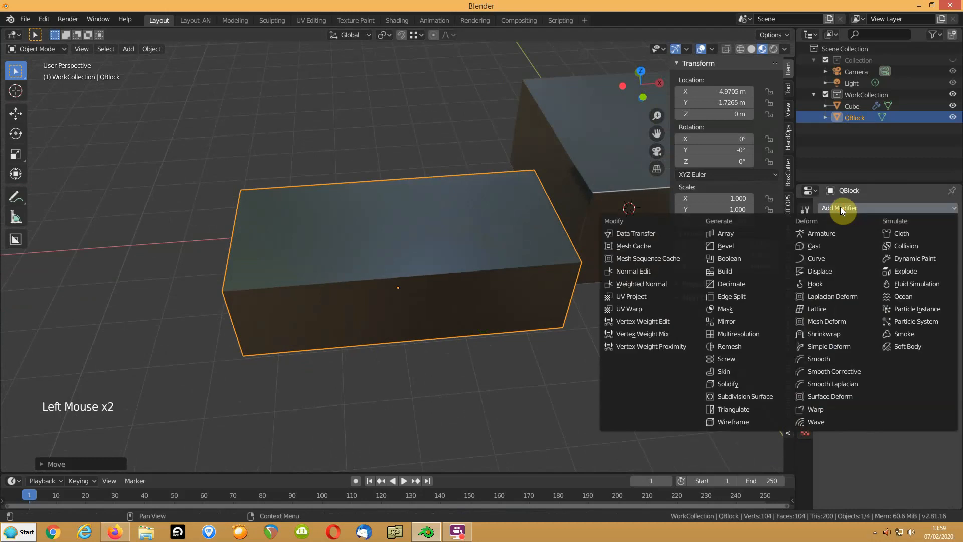
click(735, 247)
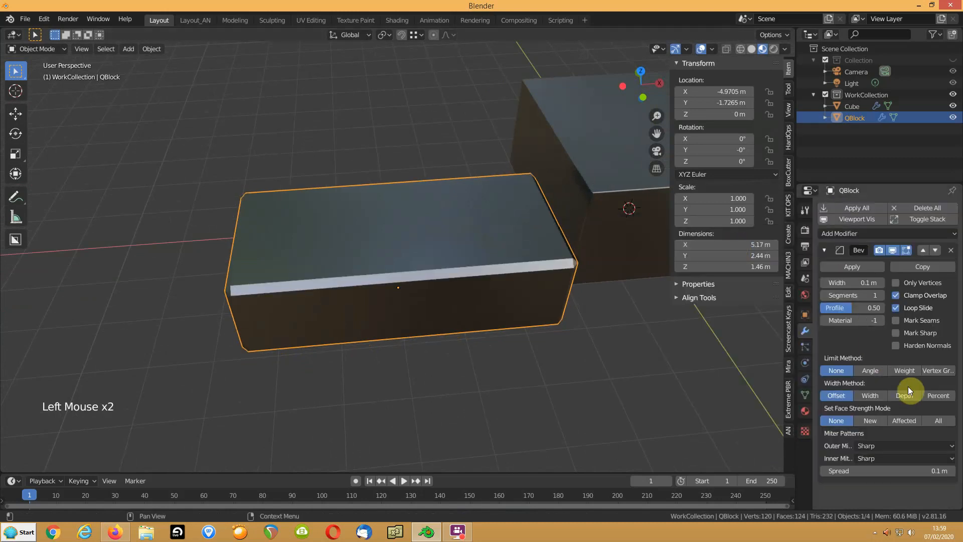
click(908, 372)
click(881, 295)
click(881, 295)
click(882, 295)
Set the QBlock's bevel width to 2 cm
click(868, 282)
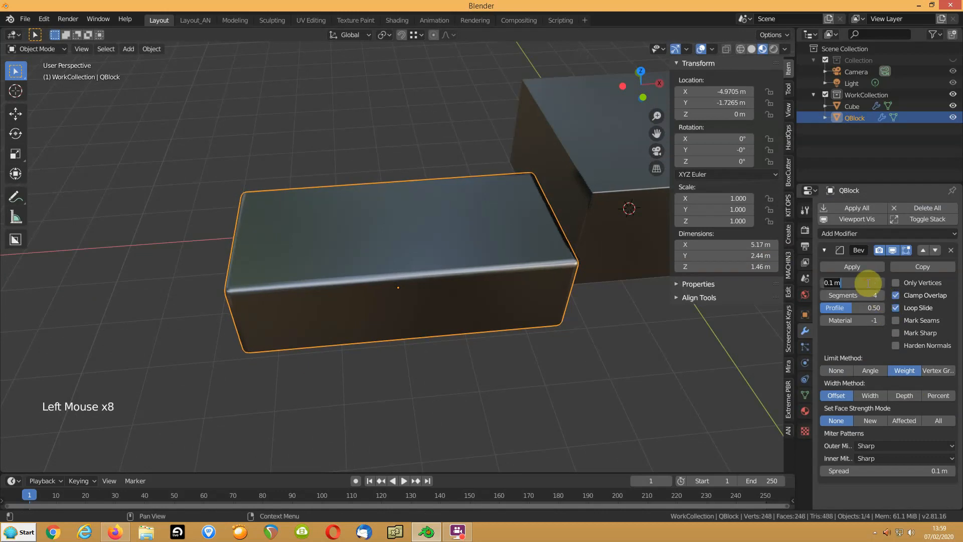
text(2cm)
key(Return)
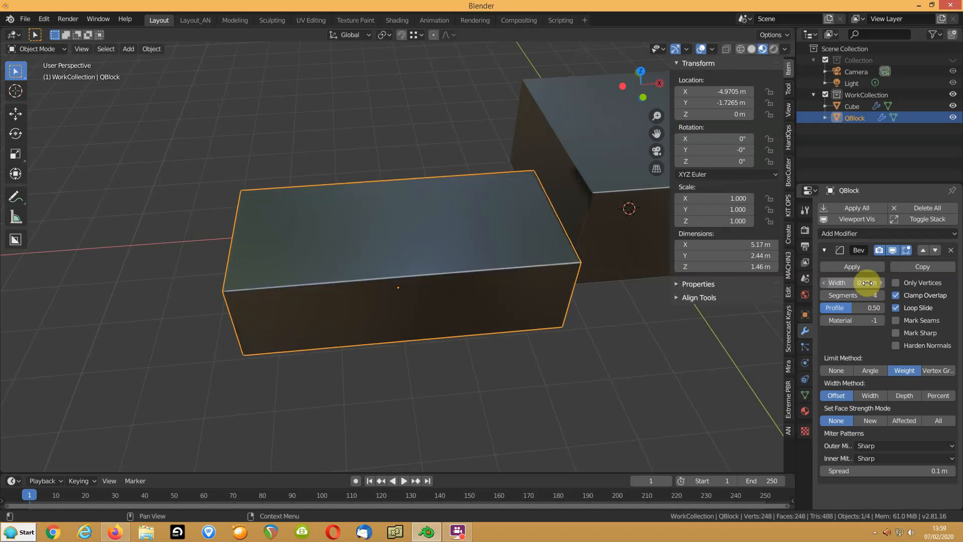
Move the QBlock about 1 m along the Y axis to line it up with the cube, and hide the transform data
middle_drag(612, 285, 598, 339)
click(597, 339)
middle_drag(559, 309, 501, 300)
middle_drag(446, 356, 483, 354)
click(470, 297)
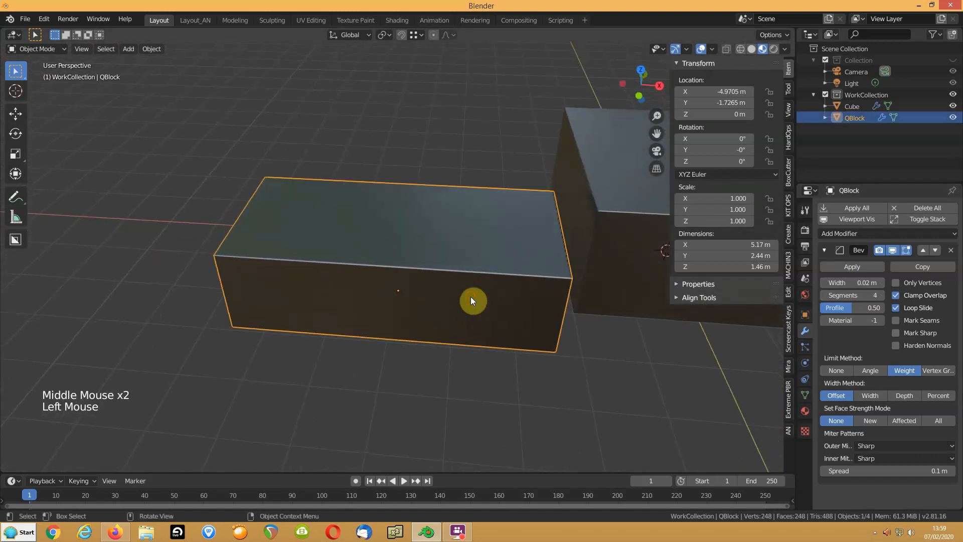
key(g)
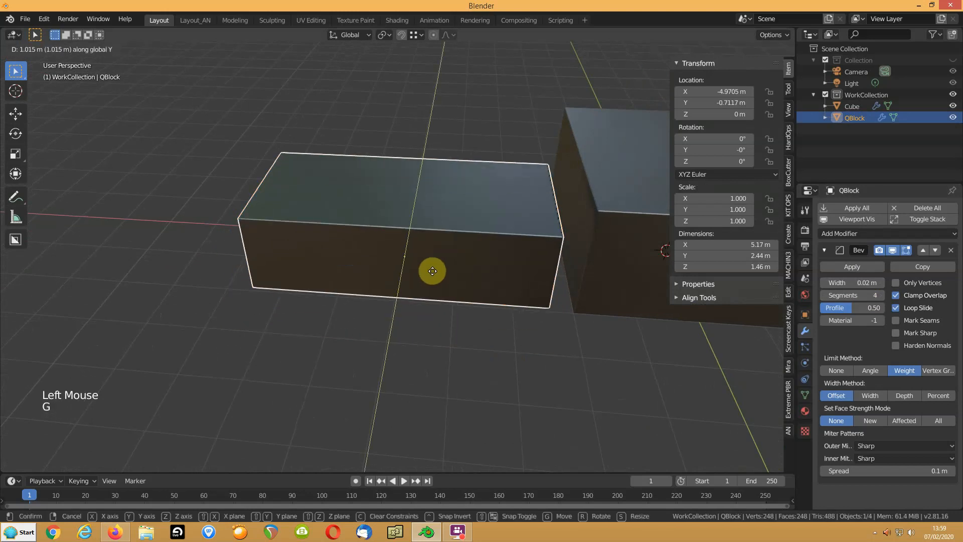
click(444, 269)
middle_drag(444, 269, 522, 265)
key(n)
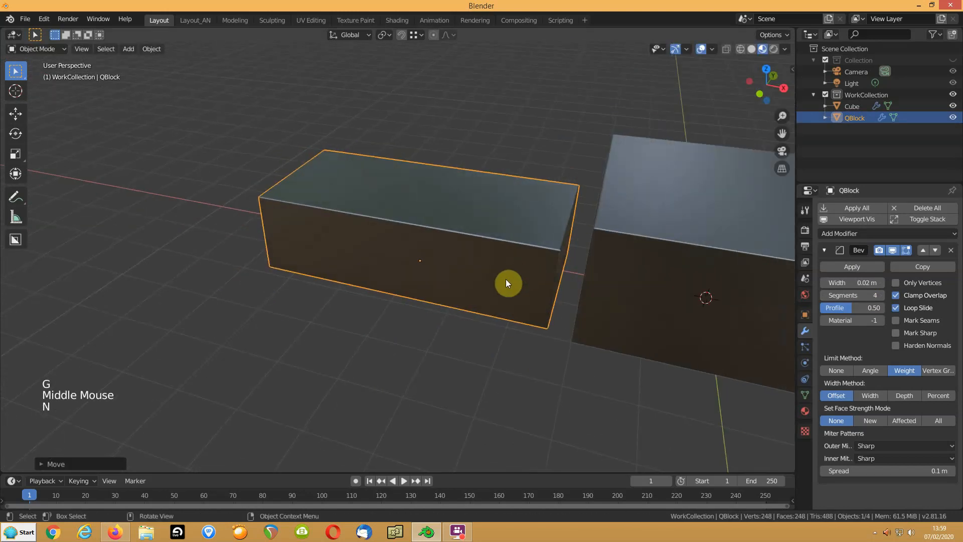
shift+middle_drag(640, 299, 517, 308)
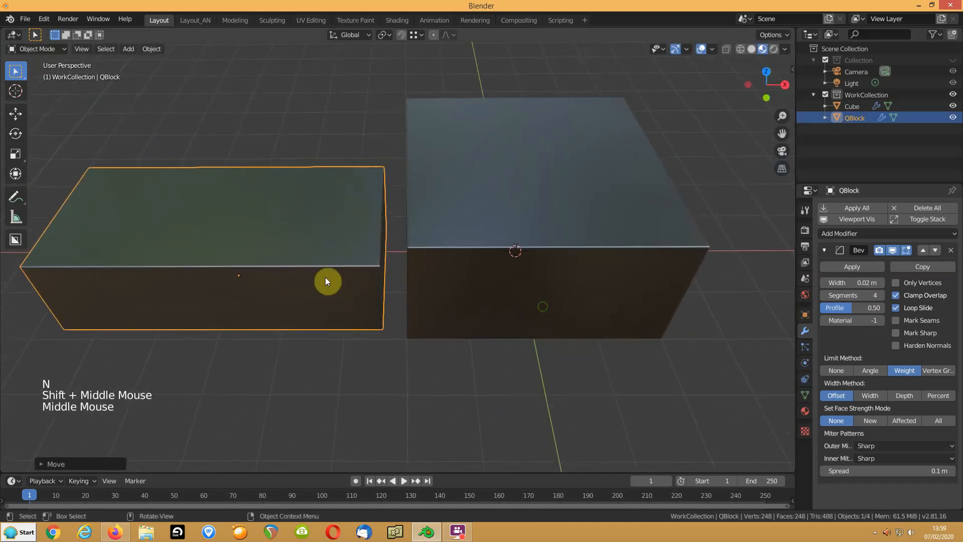
Increase the QBlock's bevel width to about 0.083 m and its segments to 5
click(260, 270)
middle_drag(306, 309, 451, 273)
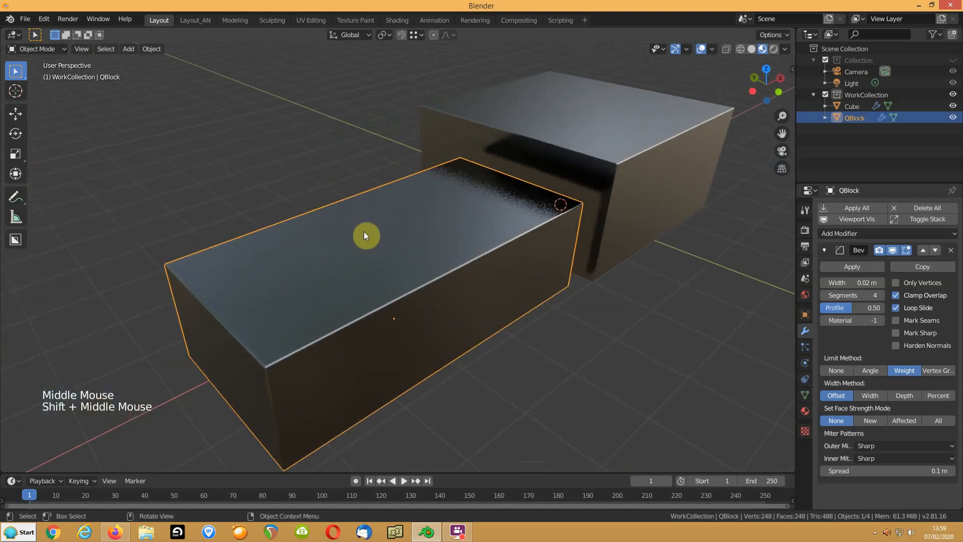
mouse_move(856, 282)
shift+mouse_down()
mouse_move(878, 282)
mouse_move(853, 283)
shift+mouse_up()
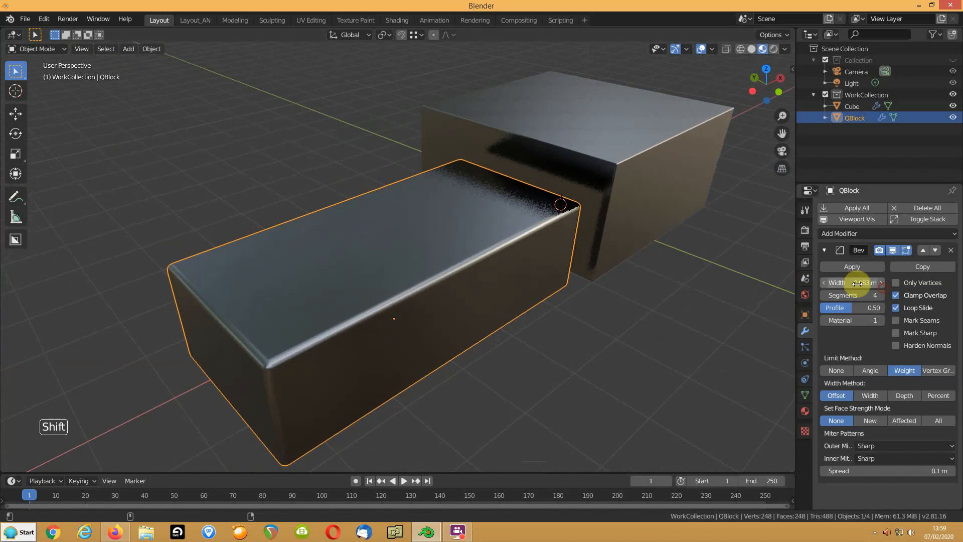
click(880, 296)
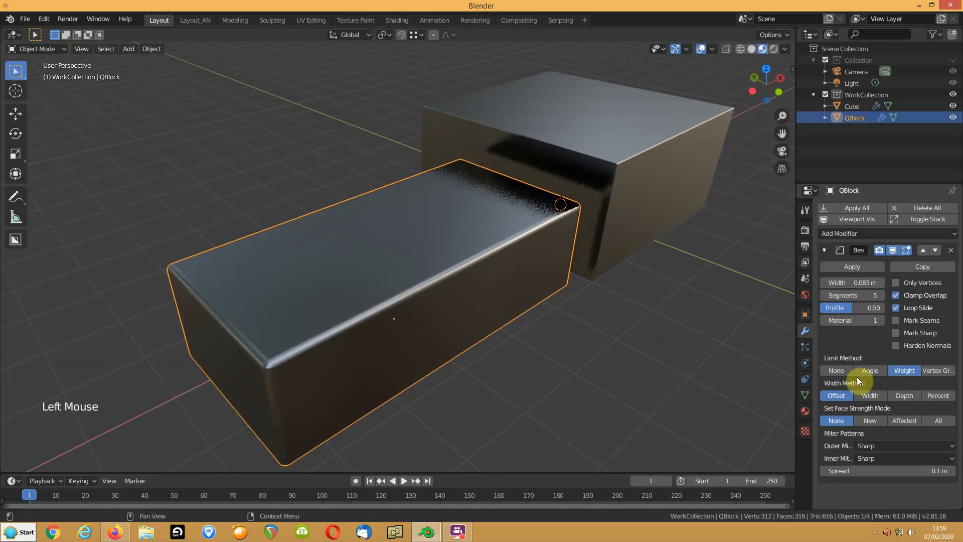
Check the cube's bevel settings and set the outer miter of the QBlock's bevel to Arc
click(637, 194)
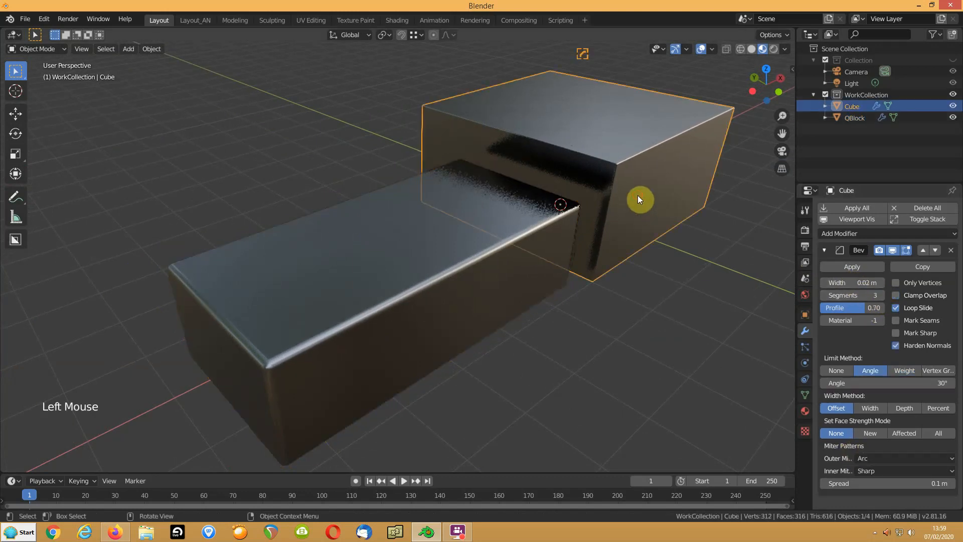
click(457, 250)
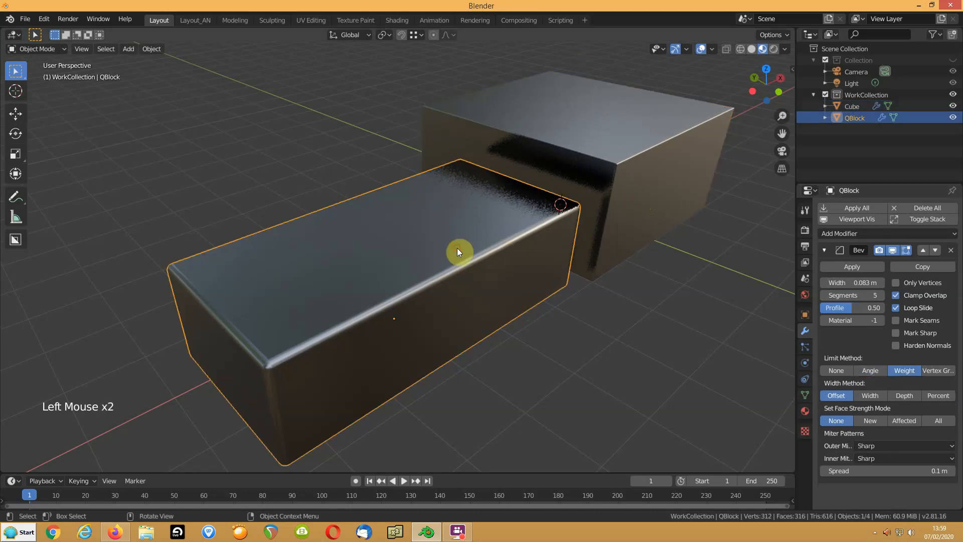
click(877, 446)
click(861, 484)
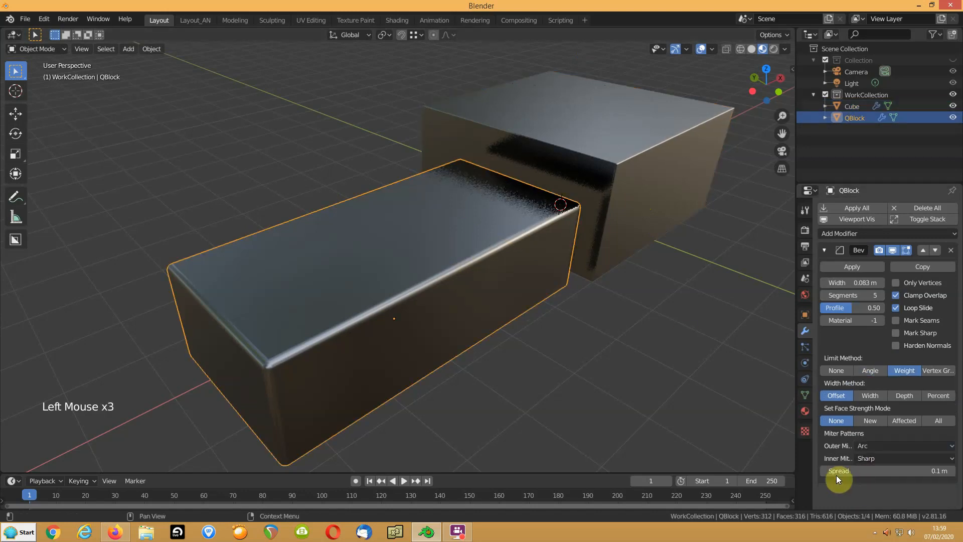
Compare the bevel settings with the cube's, enabling Harden Normals and disabling Clamp Overlap on the QBlock
click(613, 204)
click(478, 294)
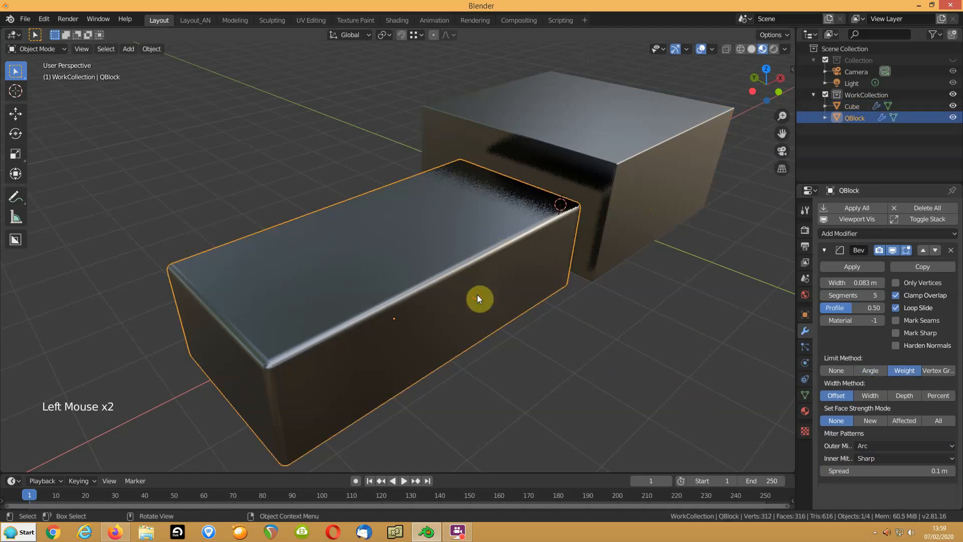
click(620, 195)
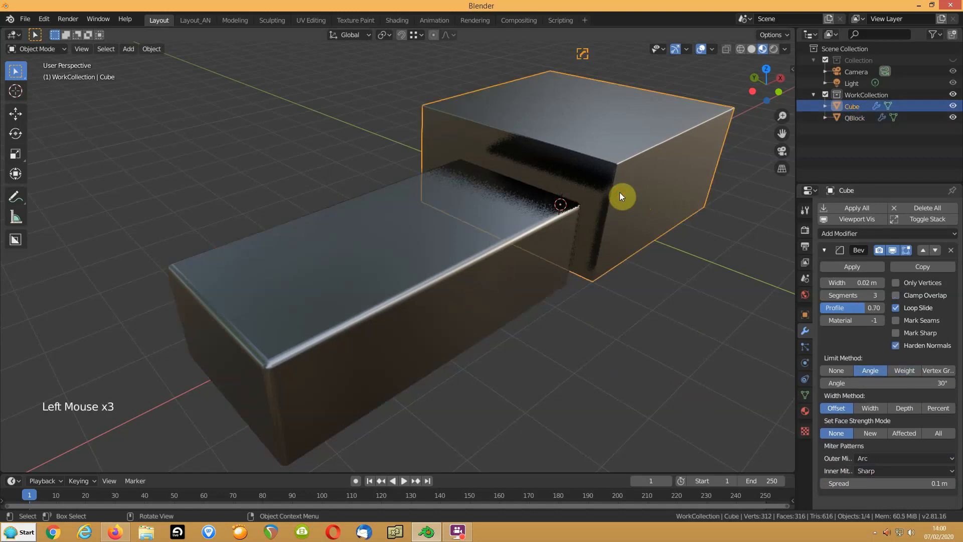
click(492, 273)
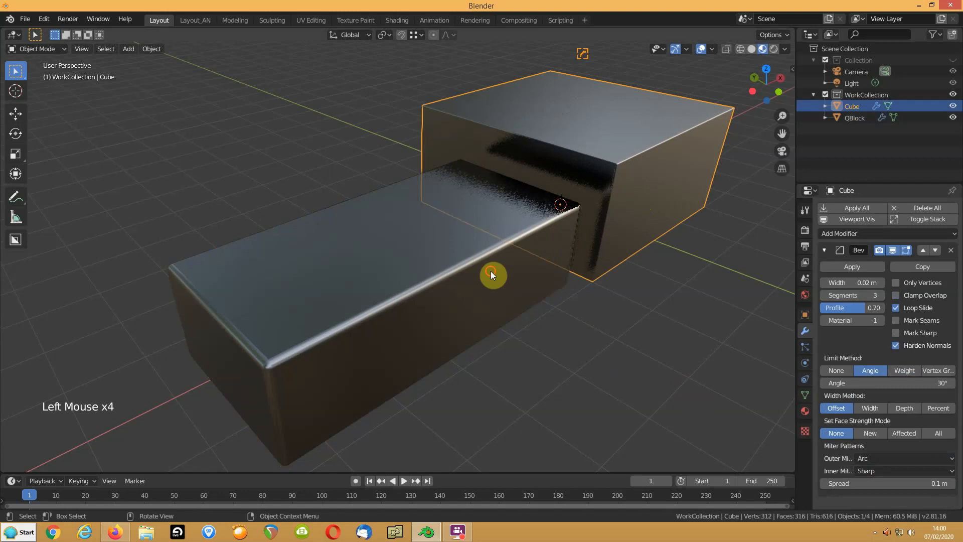
click(896, 346)
click(896, 296)
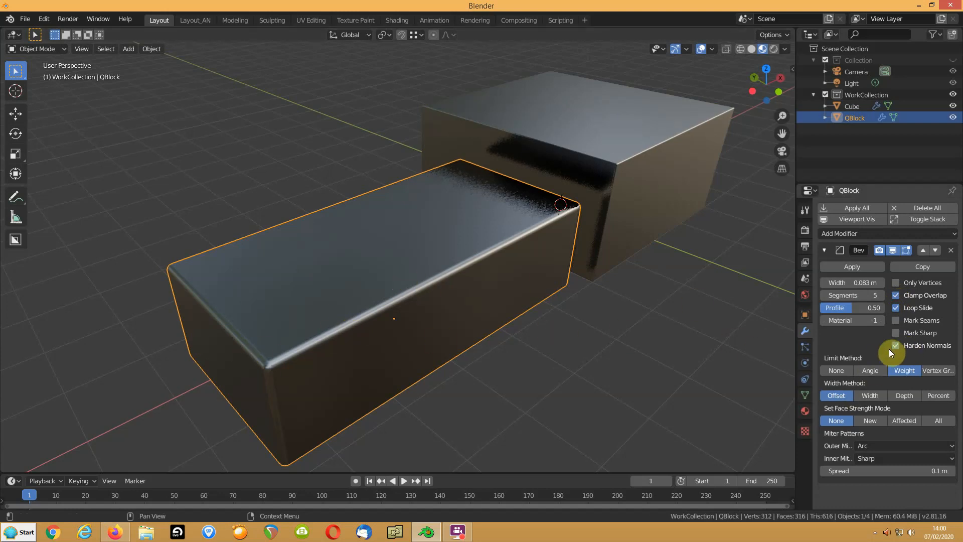
click(896, 296)
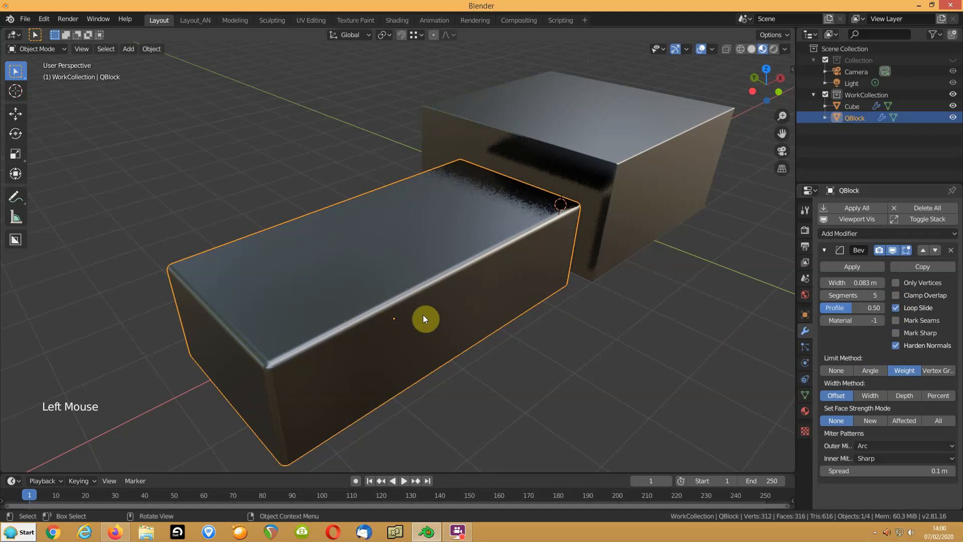
Adjust the QBlock's bevel width while comparing it with the cube, and set it to 0.02 m
middle_drag(423, 315, 441, 308)
shift+drag(858, 283, 832, 284)
middle_drag(594, 322, 509, 325)
click(587, 309)
click(406, 305)
click(851, 282)
text(.02)
key(Return)
Delete the manually bevelled QBlock
middle_drag(412, 356, 338, 287)
click(338, 287)
key(Delete)
Draw a new QBlocker box on the grid beside the cube
right_click(240, 235)
mouse_move(243, 235)
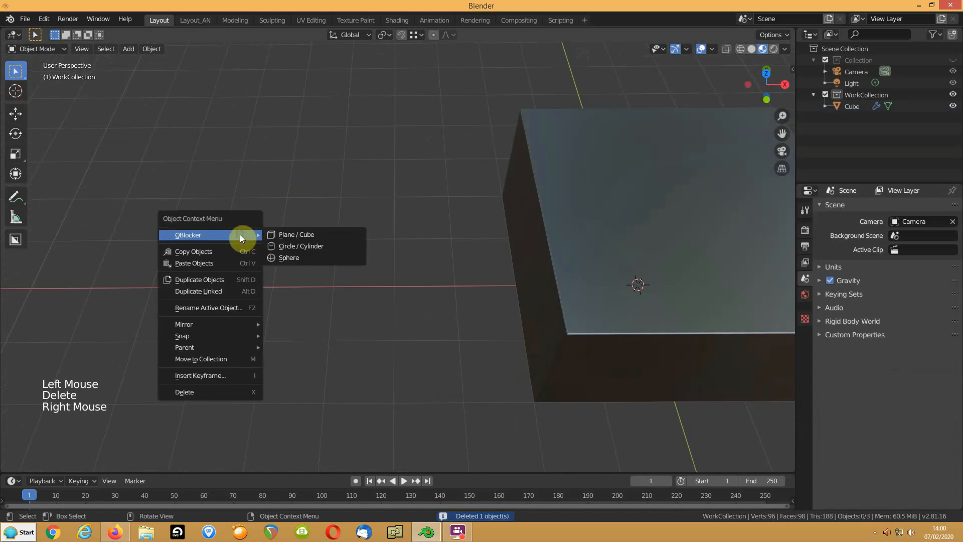
click(286, 235)
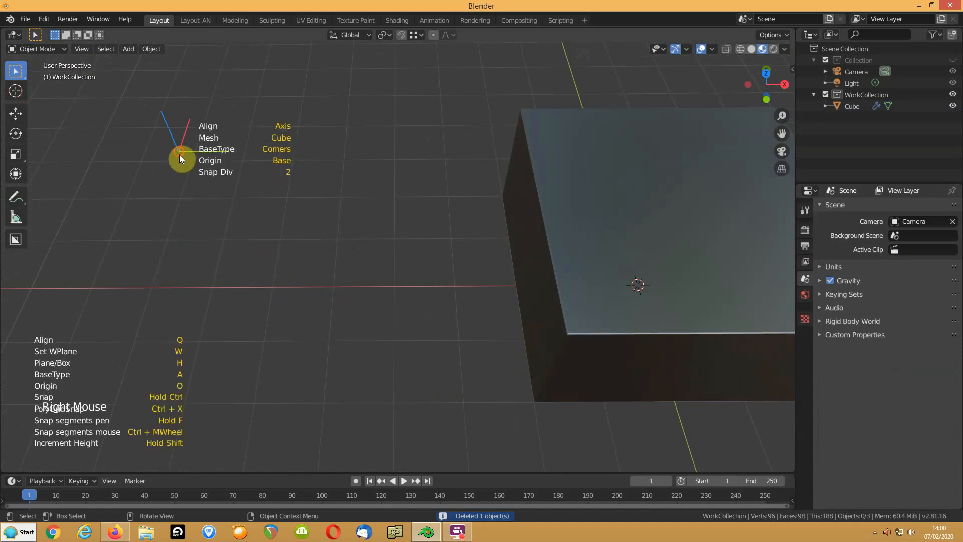
click(179, 152)
click(429, 385)
click(374, 329)
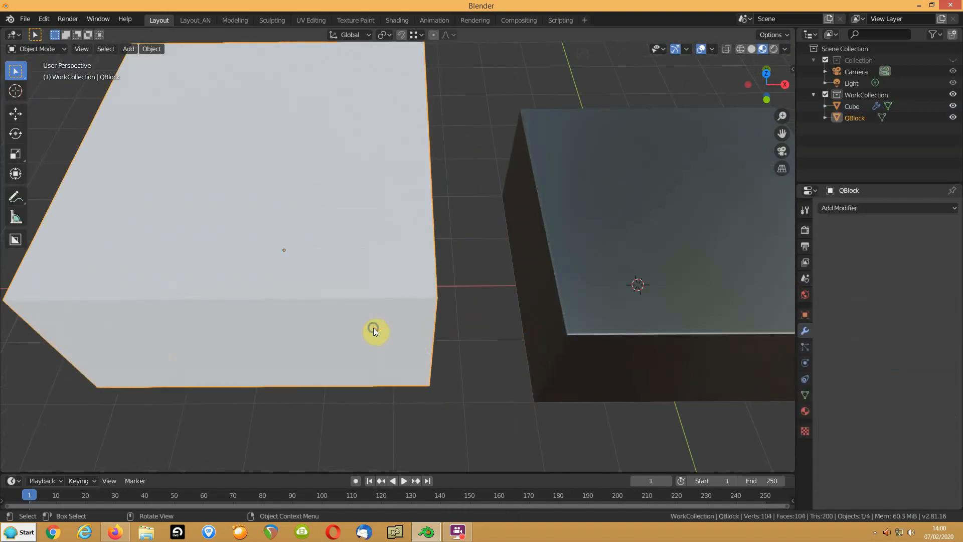
Apply Hard Ops (C) Sharpen to the new QBlock and assign the existing Base material to it
key(q)
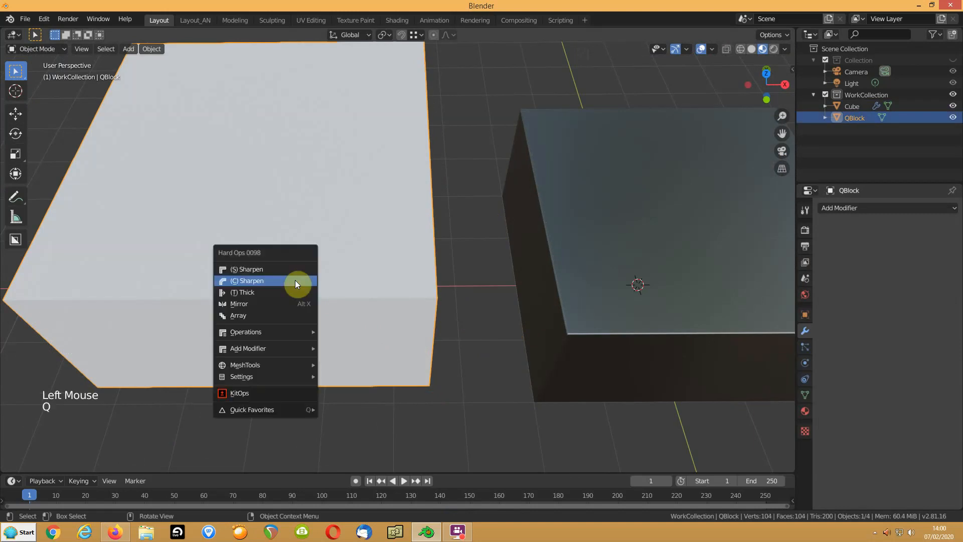
click(295, 282)
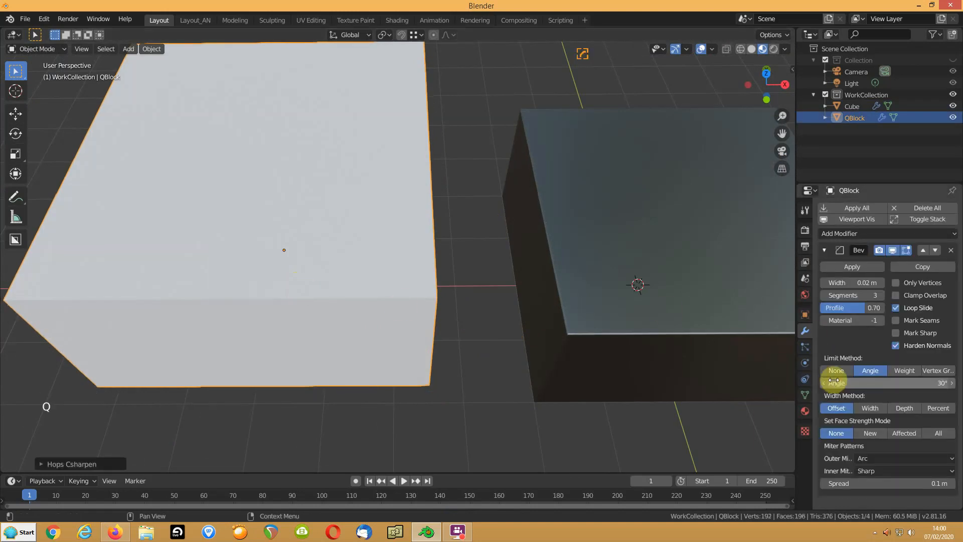
click(806, 414)
click(824, 256)
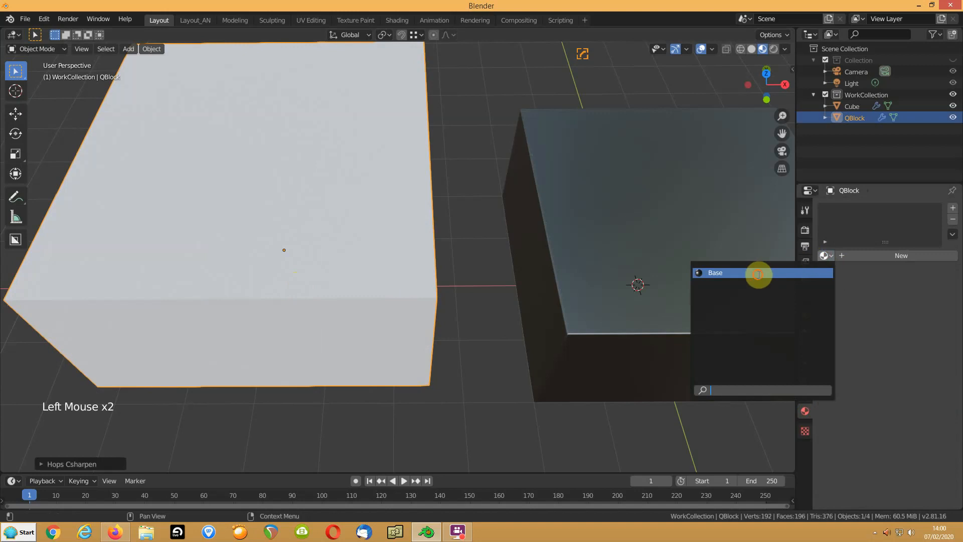
click(757, 273)
Duplicate the cube and place the copy about 10 m away along the negative X axis, beyond the QBlock
middle_drag(676, 278, 316, 351)
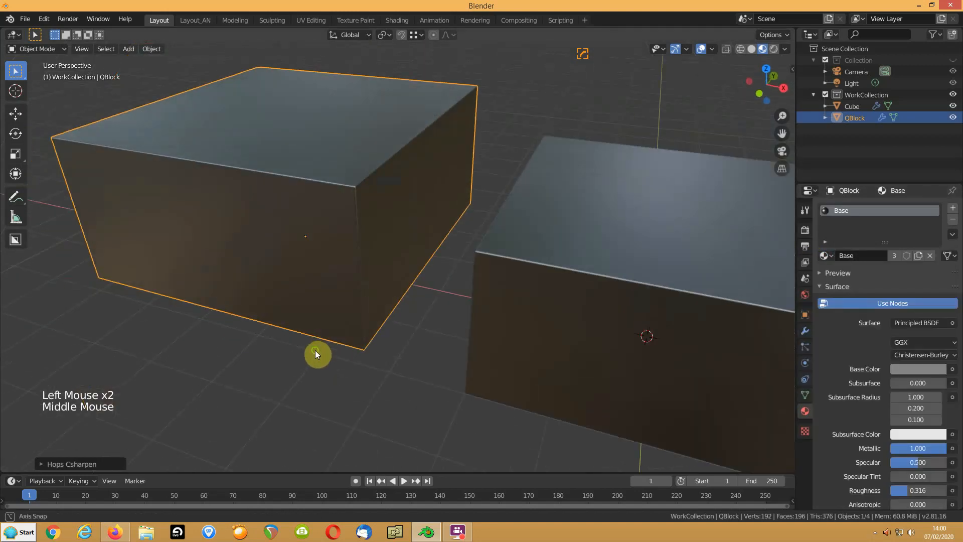
scroll(396, 334, down, 5)
shift+middle_drag(334, 255, 400, 287)
click(844, 106)
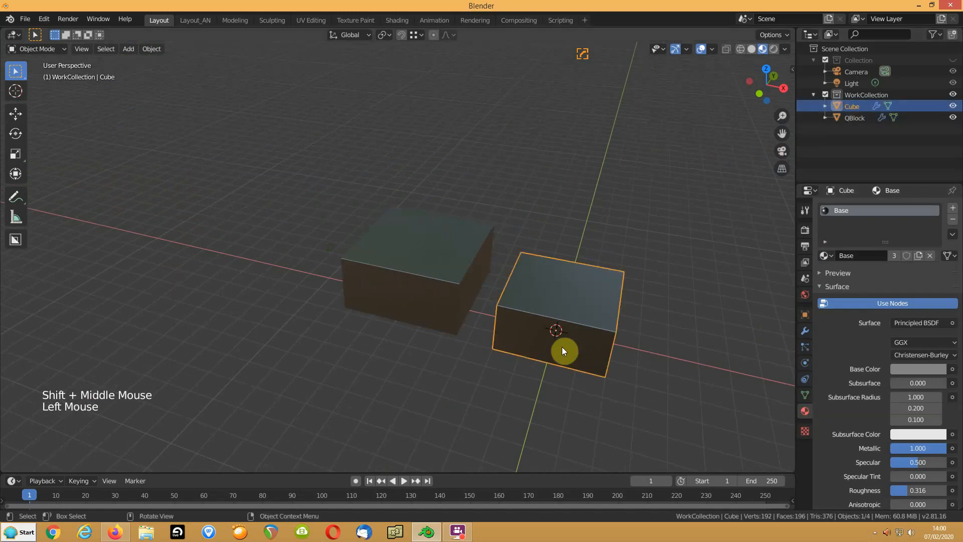
key(shift+d)
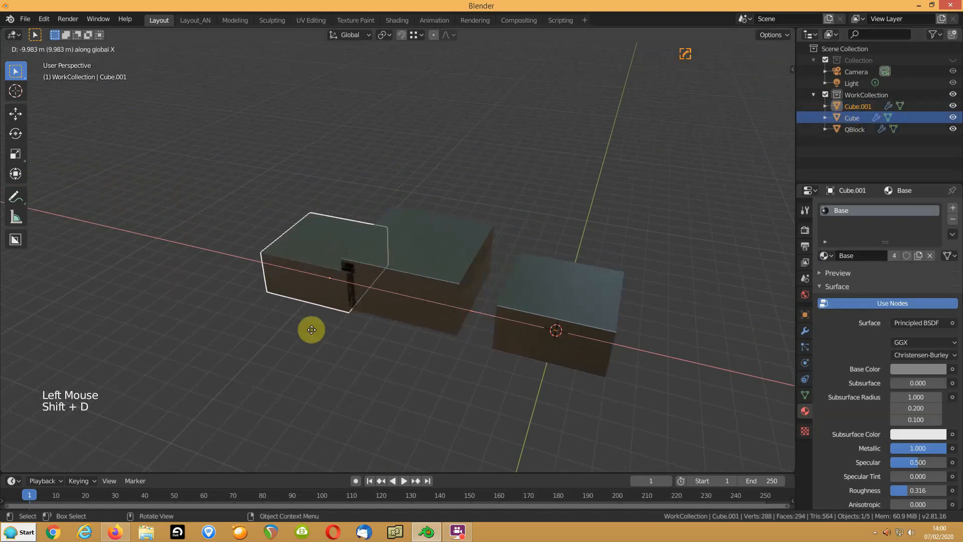
click(326, 329)
Delete the QBlock standing between the cube and its copy
middle_drag(326, 329, 463, 353)
click(402, 307)
key(Delete)
Duplicate the far cube copy and place the new one about 5.8 m along the X axis, between the two blocks
click(339, 209)
key(shift+d)
key(x)
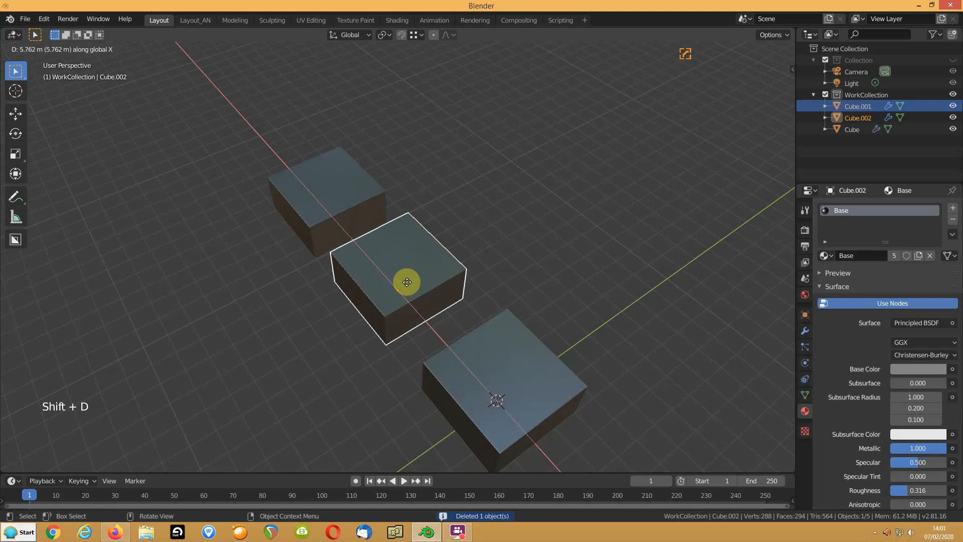
click(409, 284)
Apply a Hard Ops mirror to the block farthest from the original cube
middle_drag(373, 374, 391, 359)
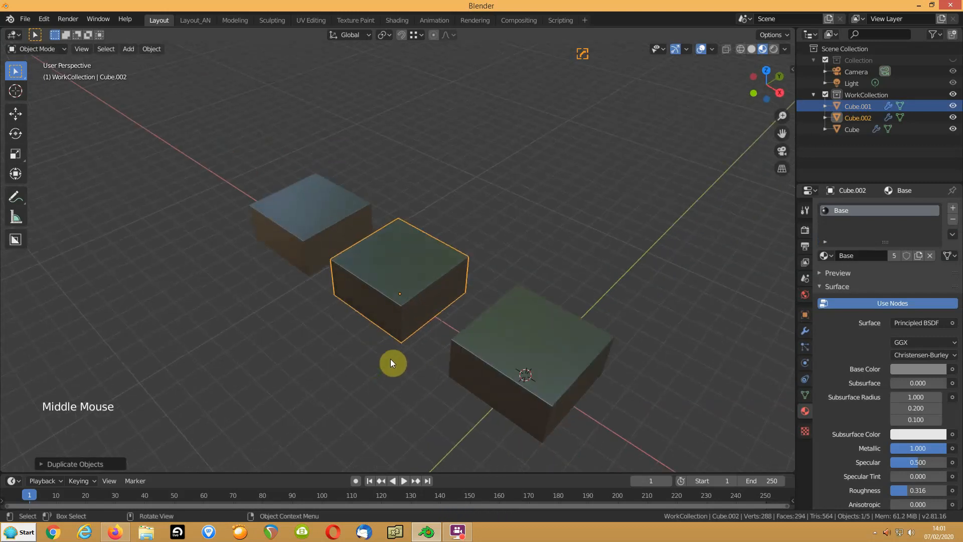
shift+middle_drag(519, 339, 495, 339)
click(290, 237)
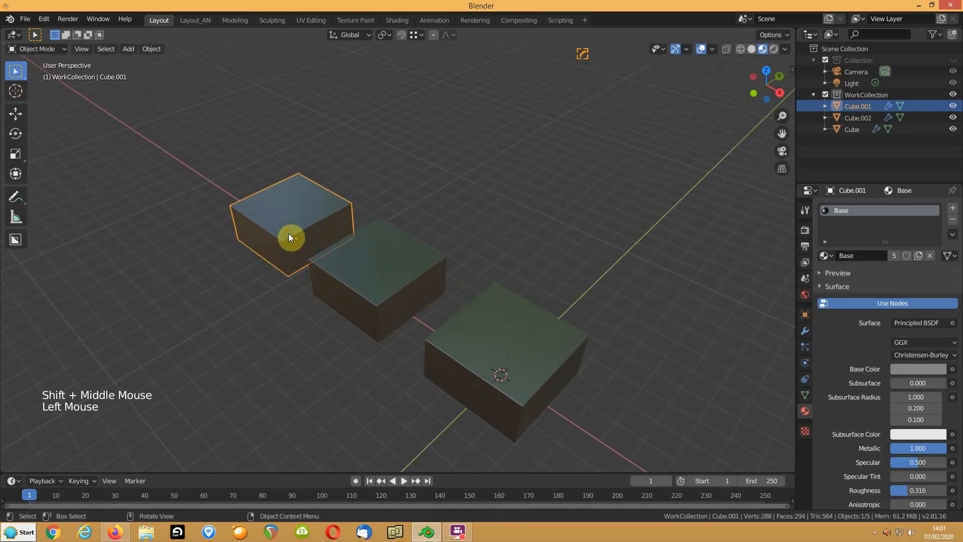
key(alt+x)
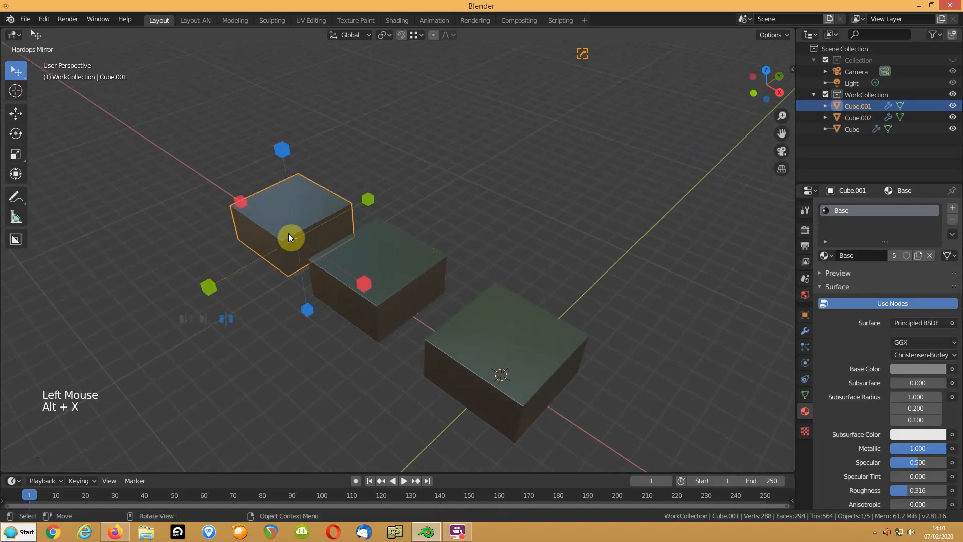
click(224, 317)
Apply a Hard Ops mirror to the middle block, choosing a different mirror mode from the far block's
scroll(295, 276, down, 2)
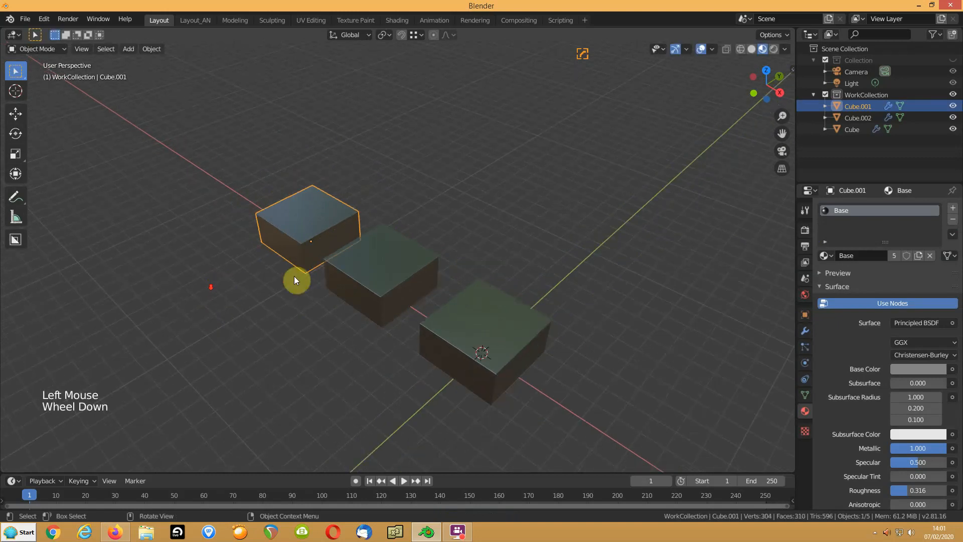
click(341, 300)
key(alt+x)
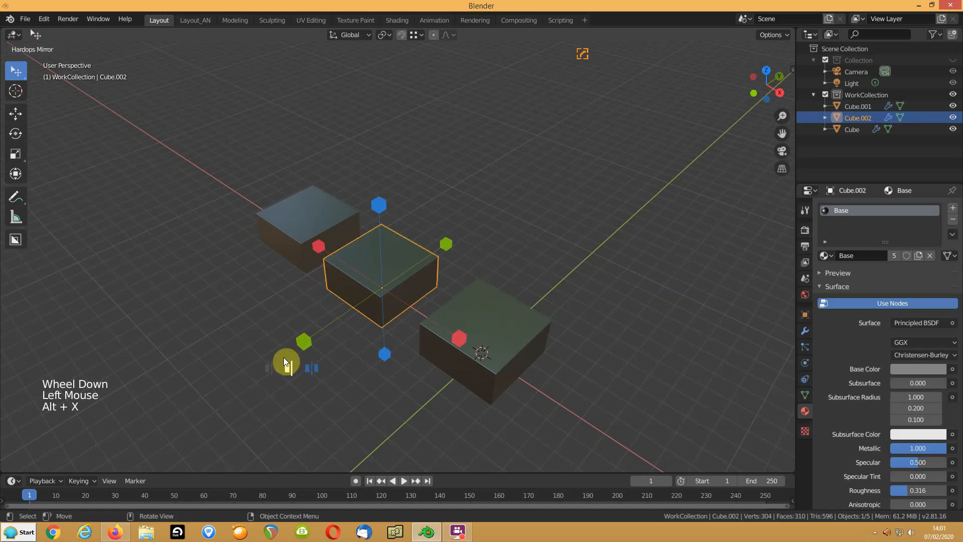
click(273, 367)
click(276, 367)
click(316, 342)
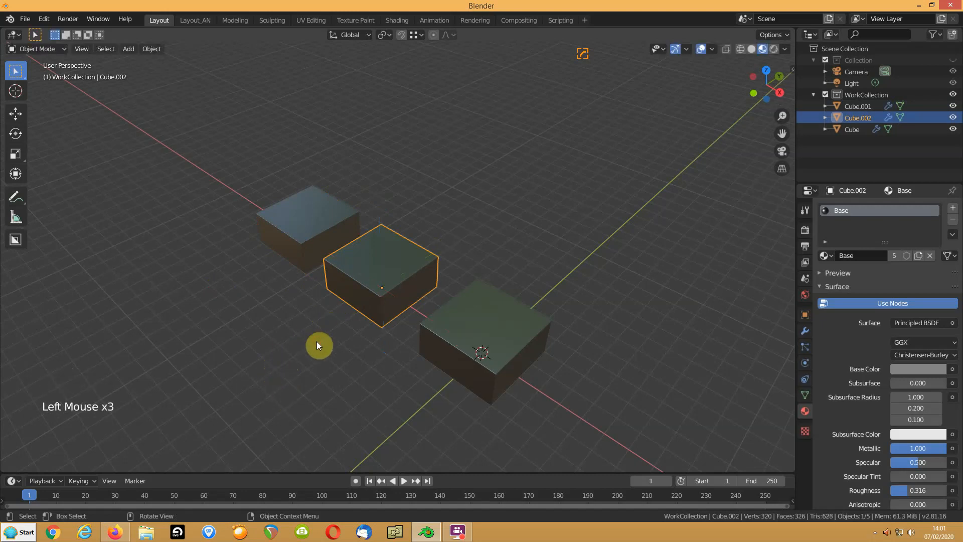
Activate the BoxCutter tool and make the block farthest from the original cube the cutting target
click(465, 330)
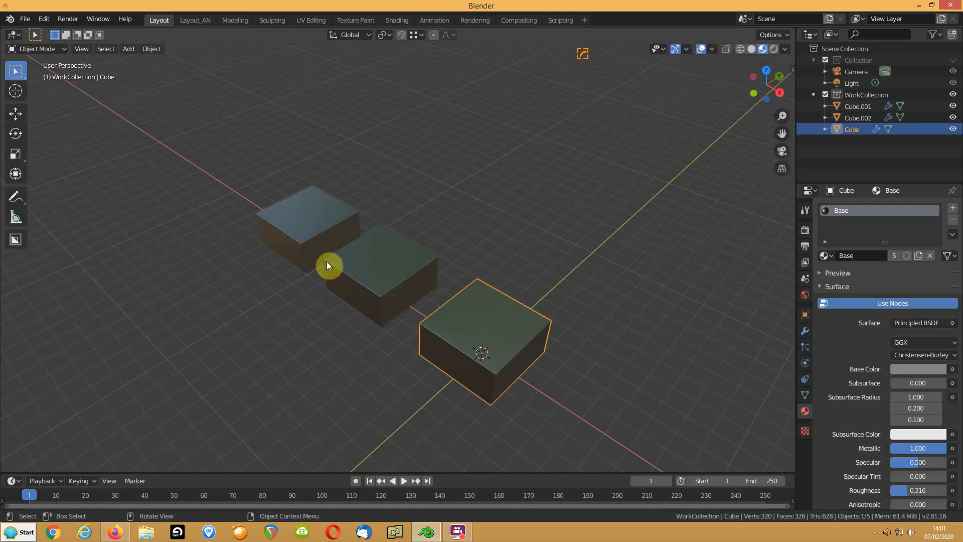
key(alt+w)
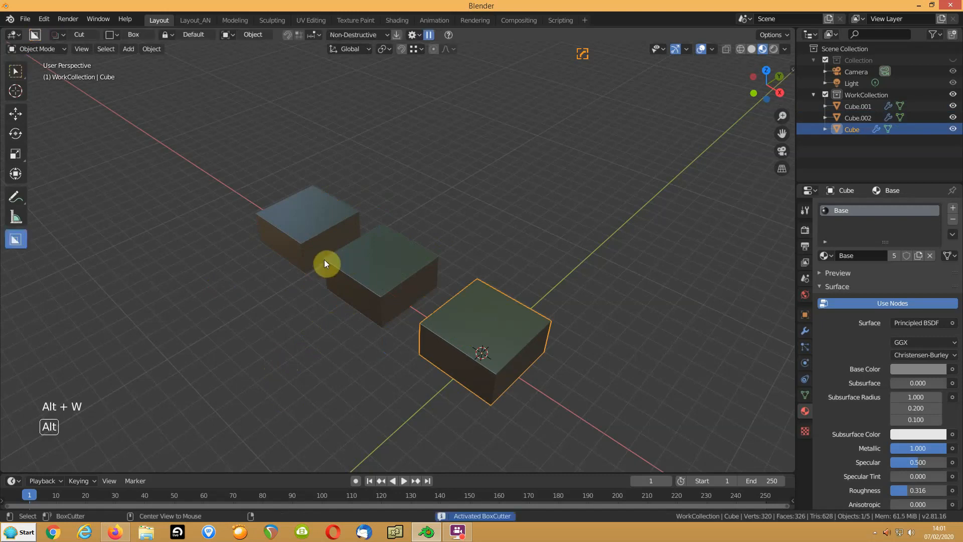
shift+middle_drag(301, 270, 354, 266)
scroll(359, 269, up, 2)
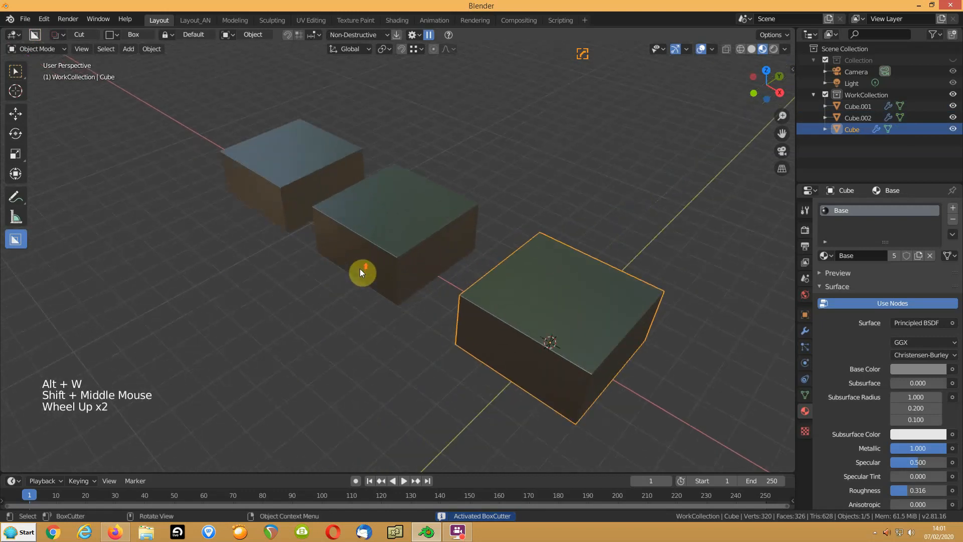
middle_drag(450, 265, 448, 273)
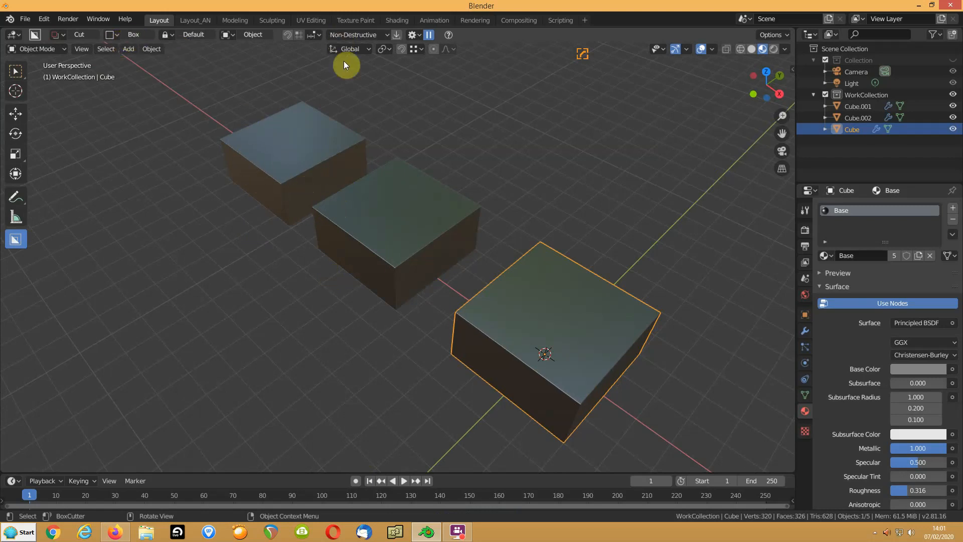
middle_drag(368, 217, 412, 294)
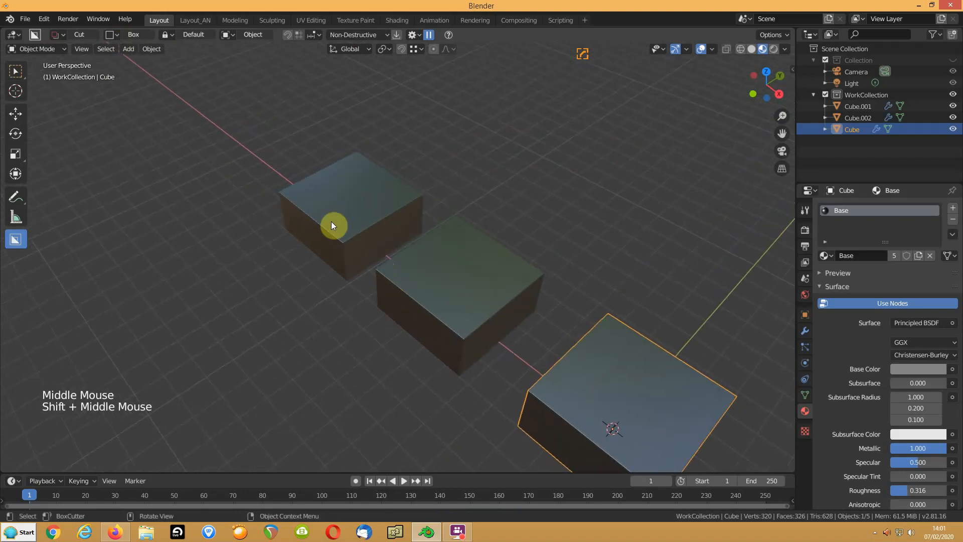
click(333, 246)
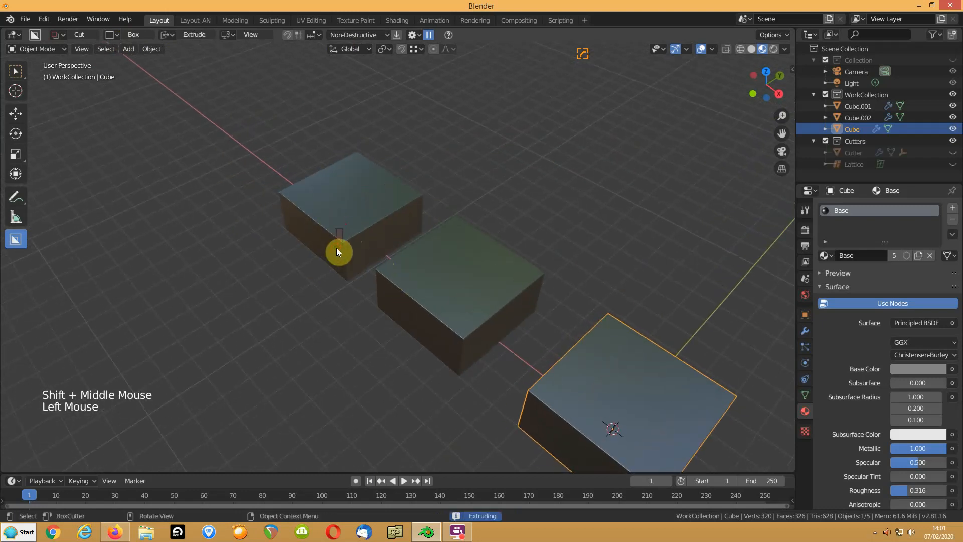
click(345, 237)
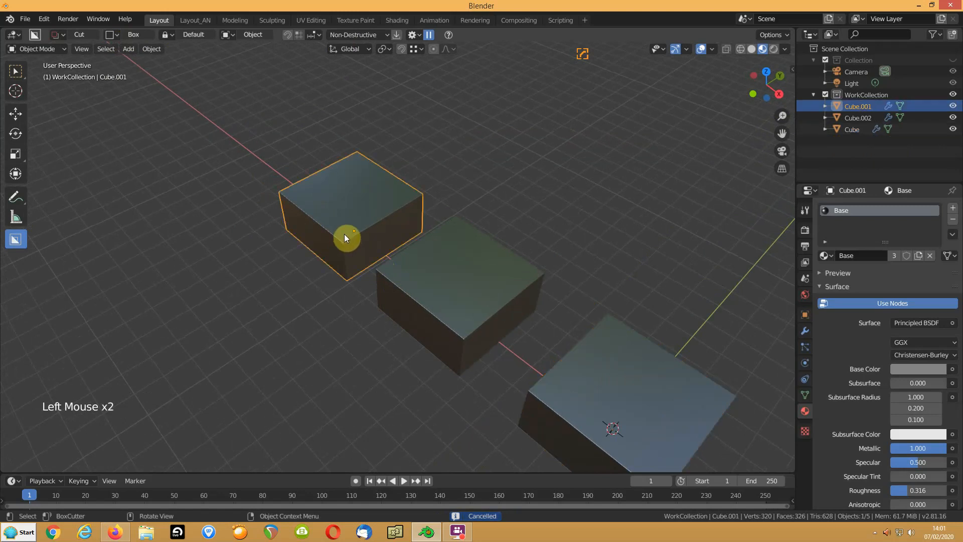
Cut a small box notch into the far block's upper front edge, near its front corner
drag(460, 274, 526, 328)
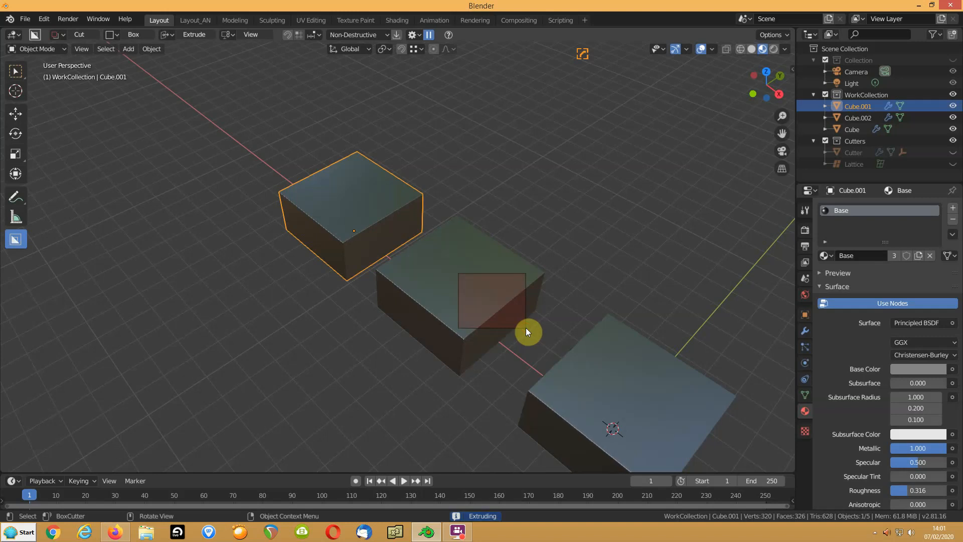
key(Escape)
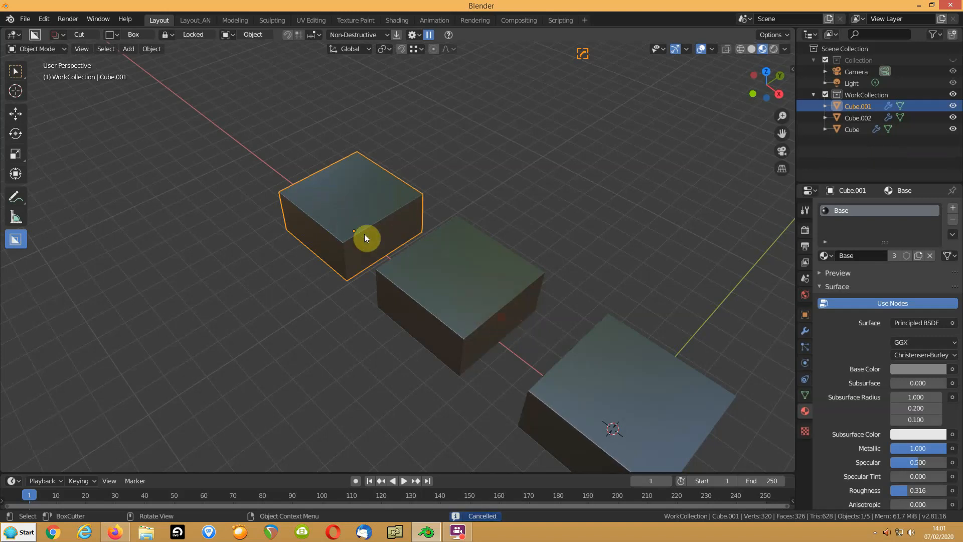
mouse_move(338, 232)
mouse_down()
mouse_move(315, 252)
mouse_move(296, 240)
mouse_up()
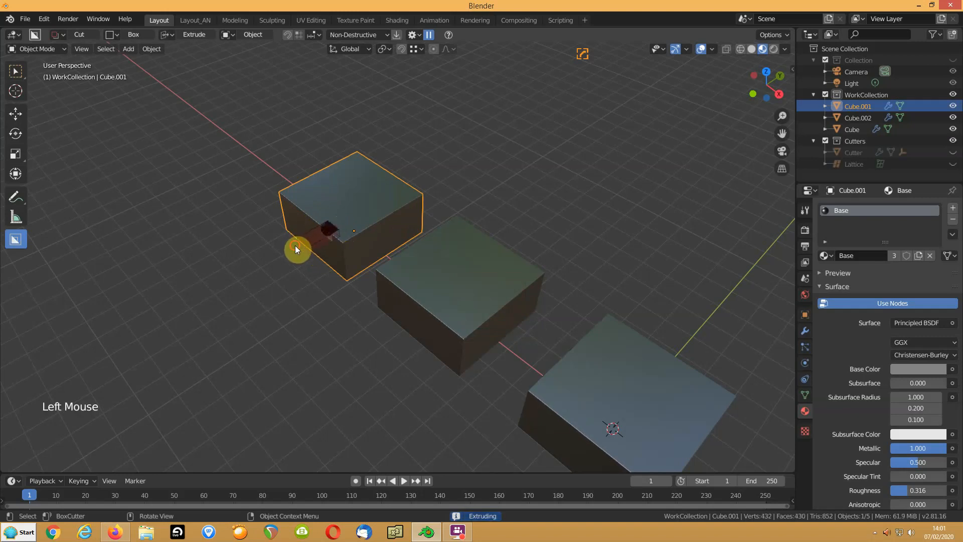
click(295, 246)
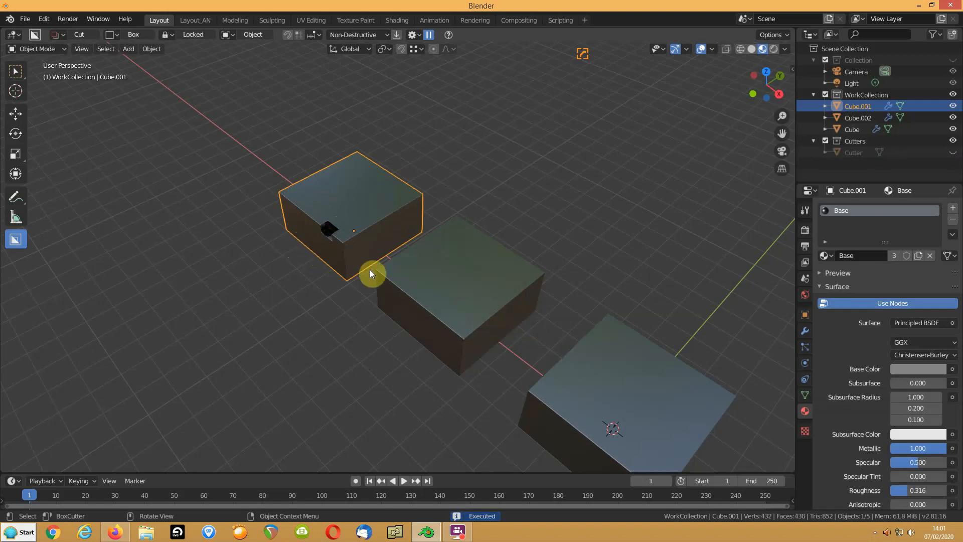
Cut a similar small box notch into the middle block's upper front edge with BoxCutter
click(432, 301)
drag(455, 325, 443, 343)
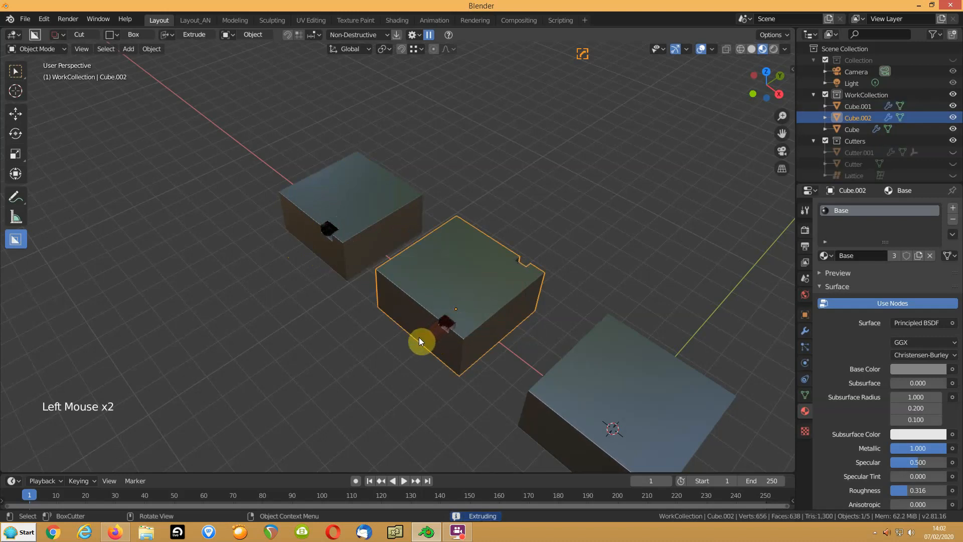
click(427, 298)
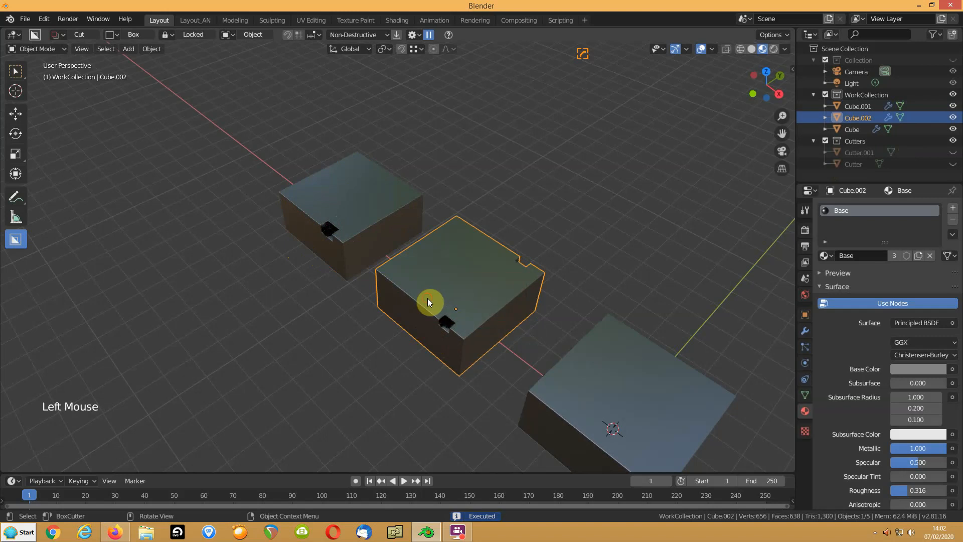
Examine the middle block's modifier stack, collapsing the Bevel to look at the mirror modifier's settings
click(808, 332)
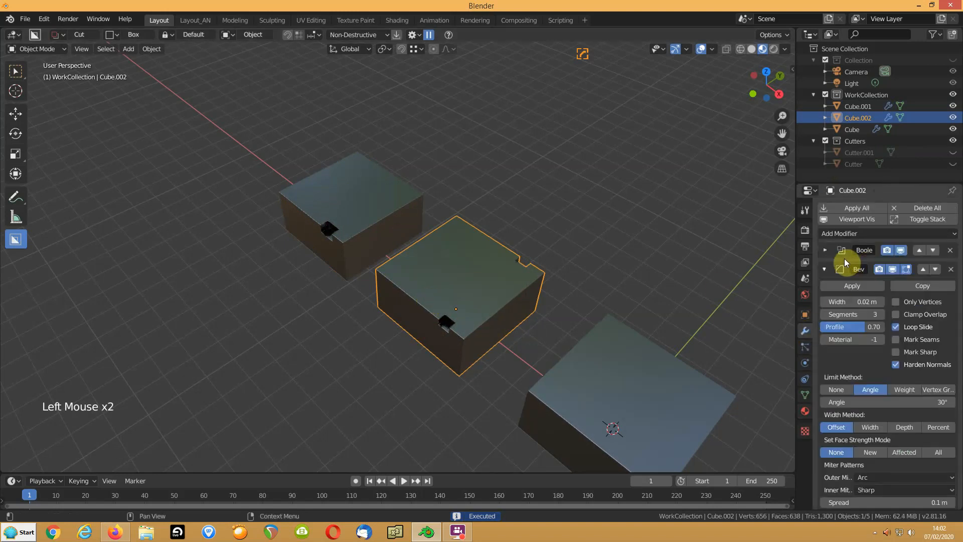
click(823, 270)
click(823, 270)
click(824, 270)
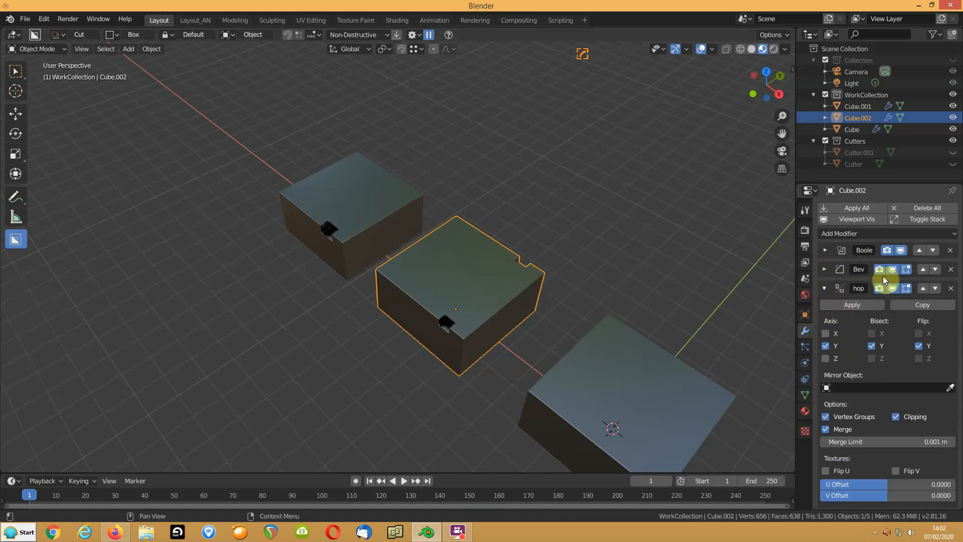
Cut a matching small box notch into the original cube's upper front edge
click(591, 393)
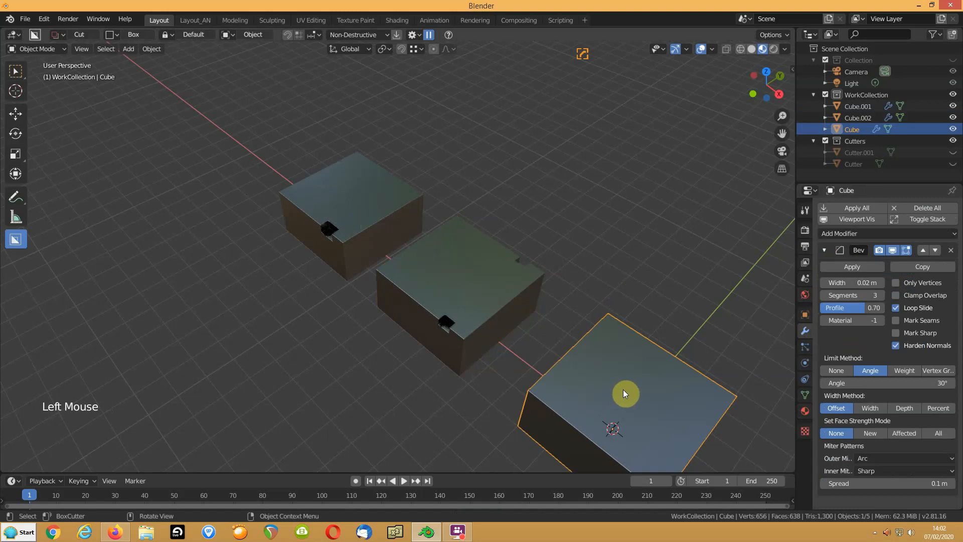
mouse_move(708, 333)
shift+middle_down()
mouse_move(613, 273)
mouse_move(524, 363)
shift+middle_up()
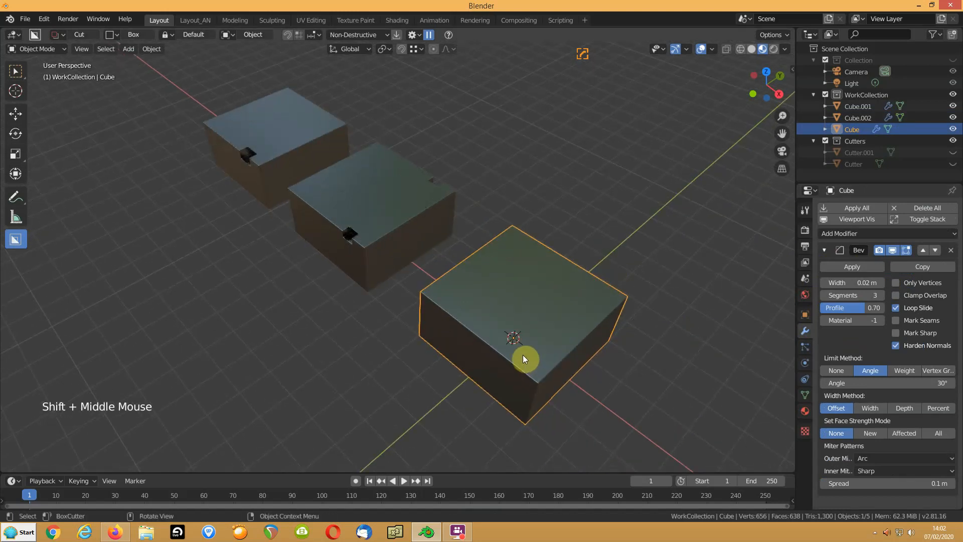
mouse_move(528, 360)
mouse_down()
mouse_move(515, 386)
mouse_move(486, 371)
mouse_up()
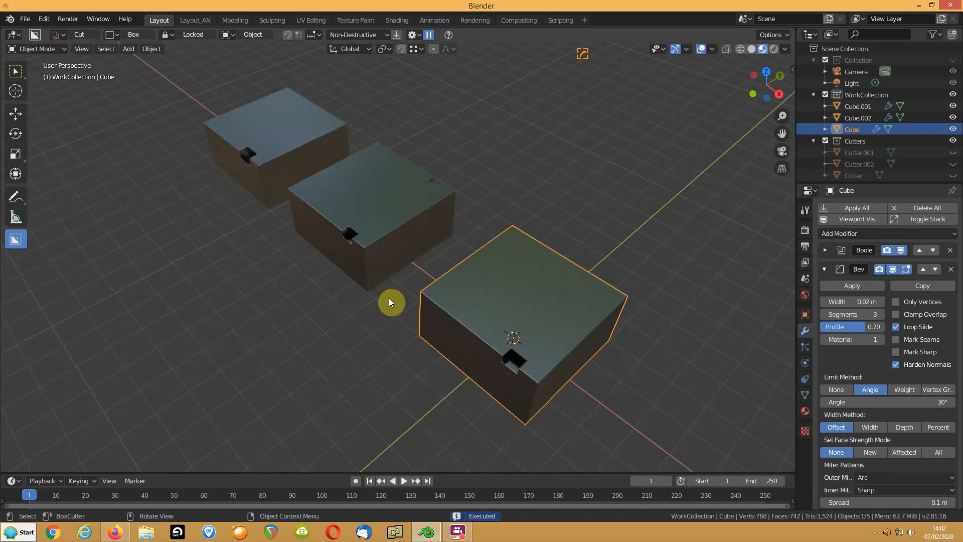
Try using the Hard Ops mirror on the far block to carry its notch to the opposite side
click(269, 159)
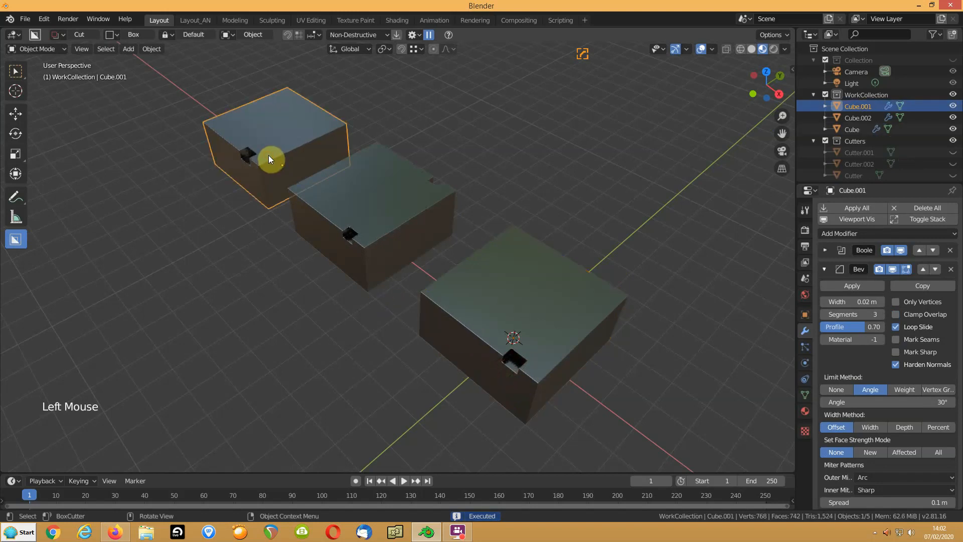
key(alt+x)
click(212, 242)
click(190, 211)
click(245, 156)
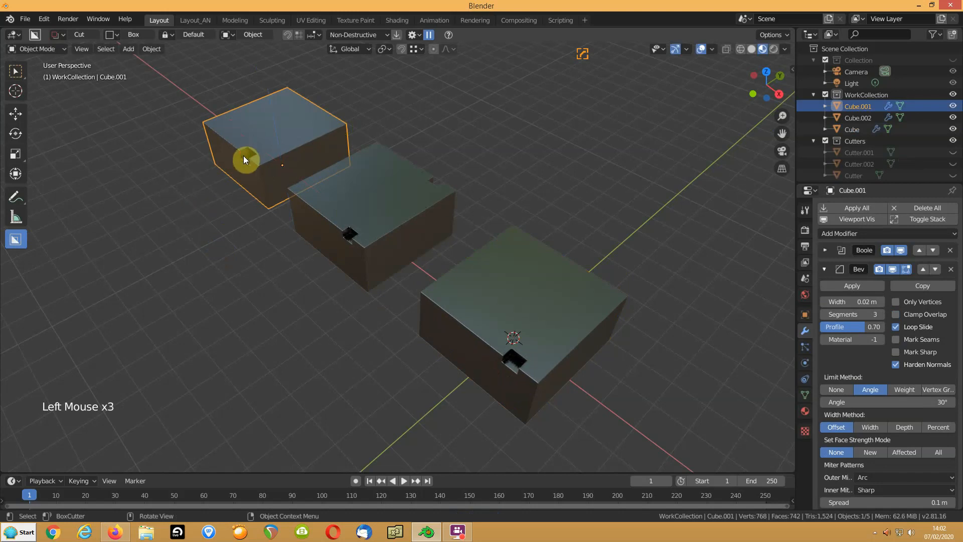
key(alt+x)
click(190, 211)
click(286, 139)
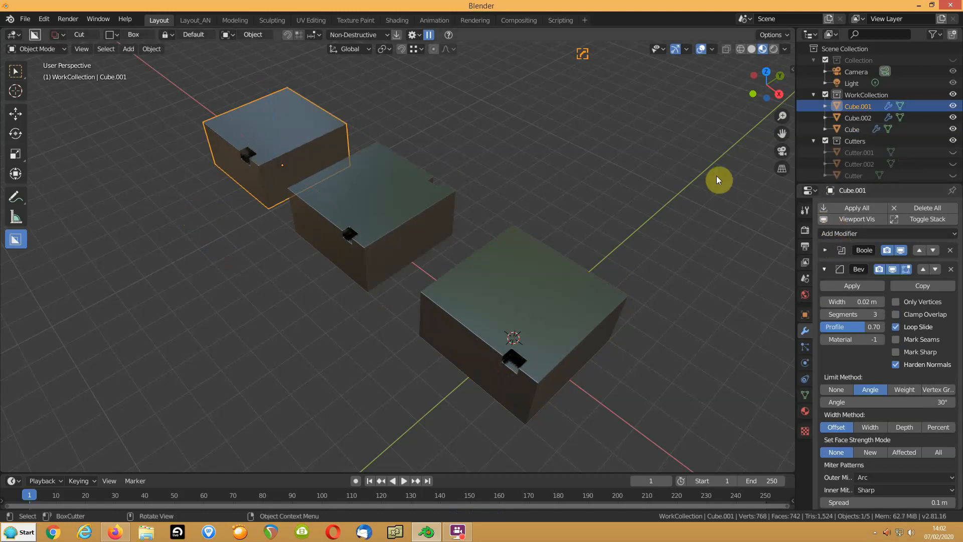
Examine the far block's base mesh in Edit Mode and its notch up close
middle_drag(294, 149, 402, 236)
scroll(338, 209, up, 3)
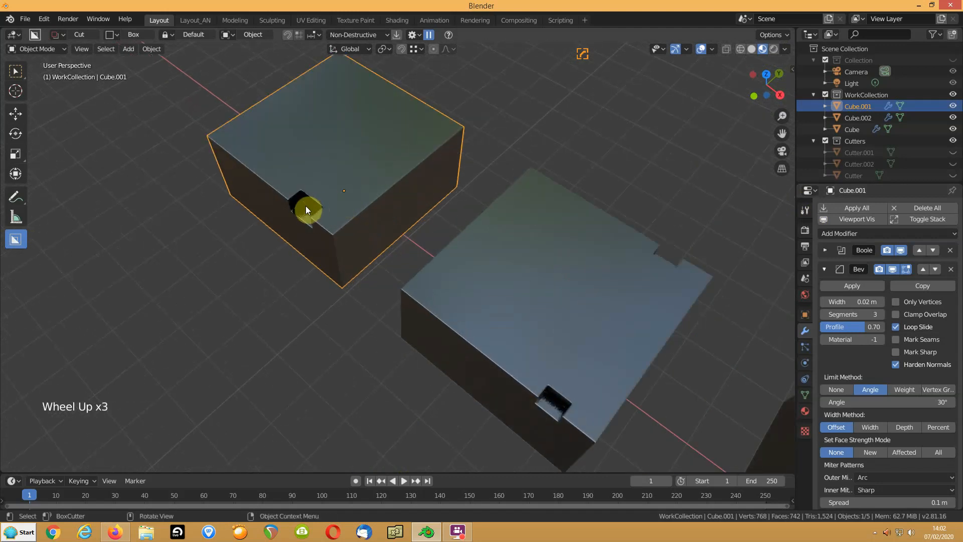
key(Tab)
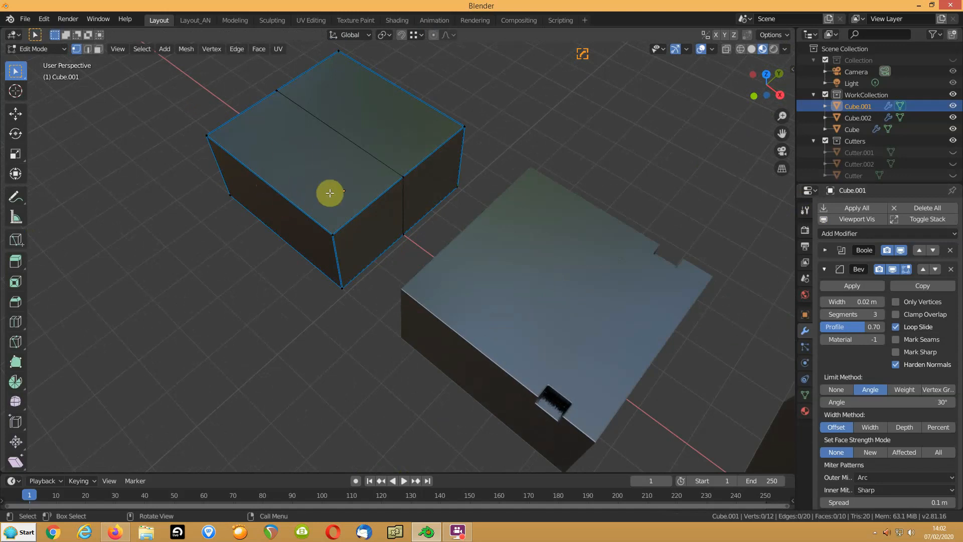
key(Tab)
click(307, 210)
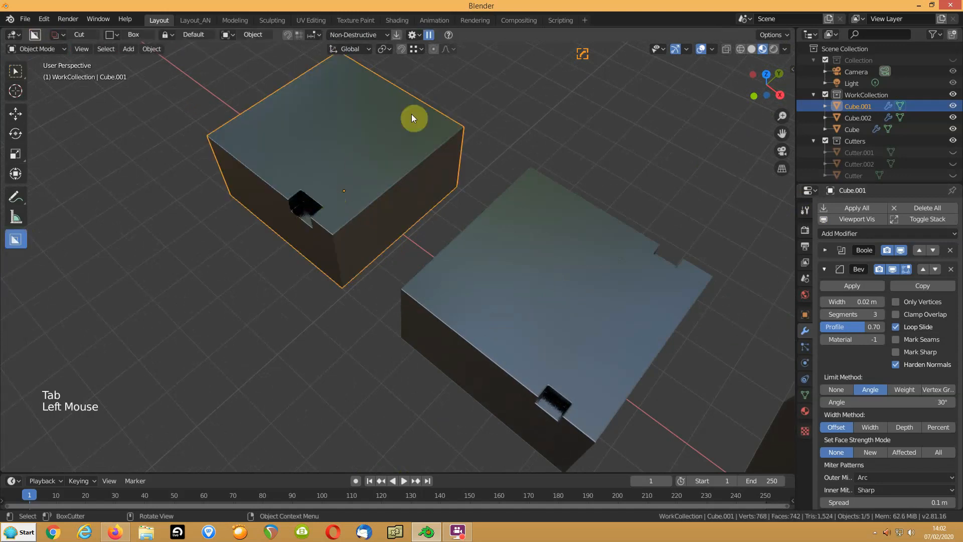
scroll(426, 108, up, 1)
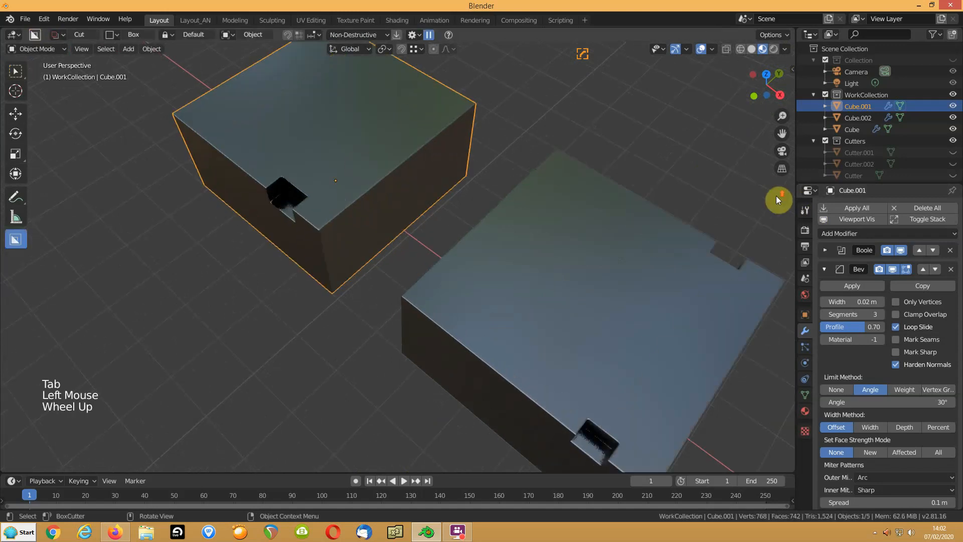
Apply the far block's Boolean modifier and mirror the notched block across the Y axis with Hard Ops
click(825, 251)
click(846, 269)
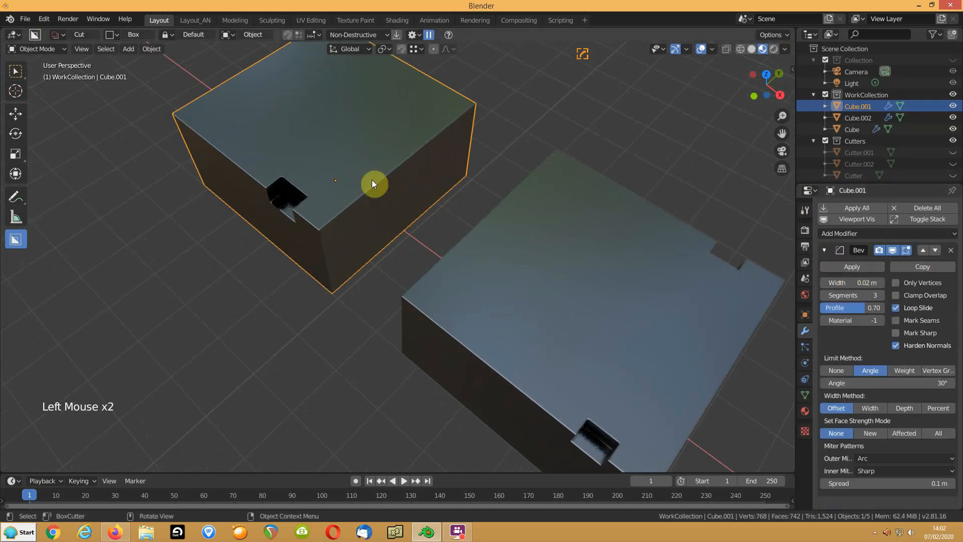
key(alt+x)
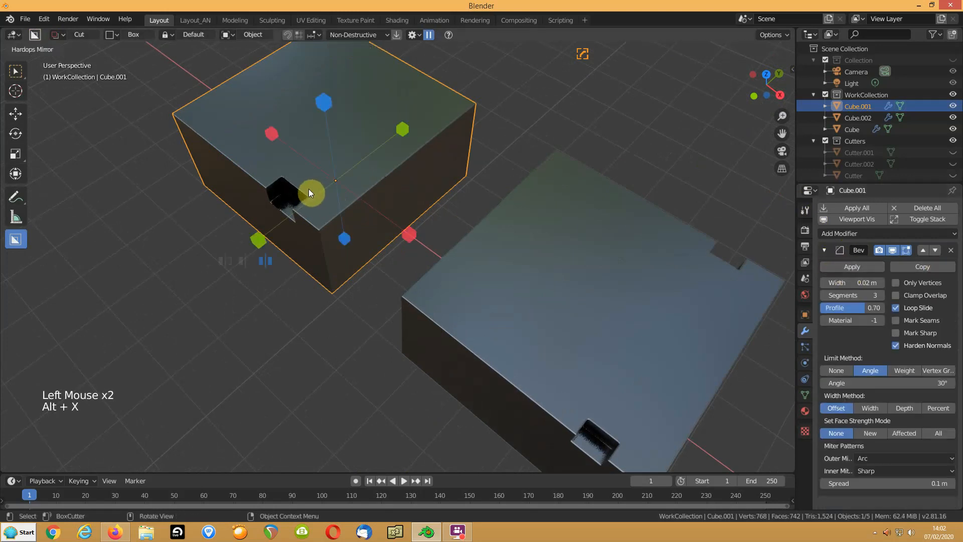
click(255, 242)
Cut a second, smaller notch beside the first on the far block and try the same Hard Ops Y mirror
click(238, 156)
click(236, 191)
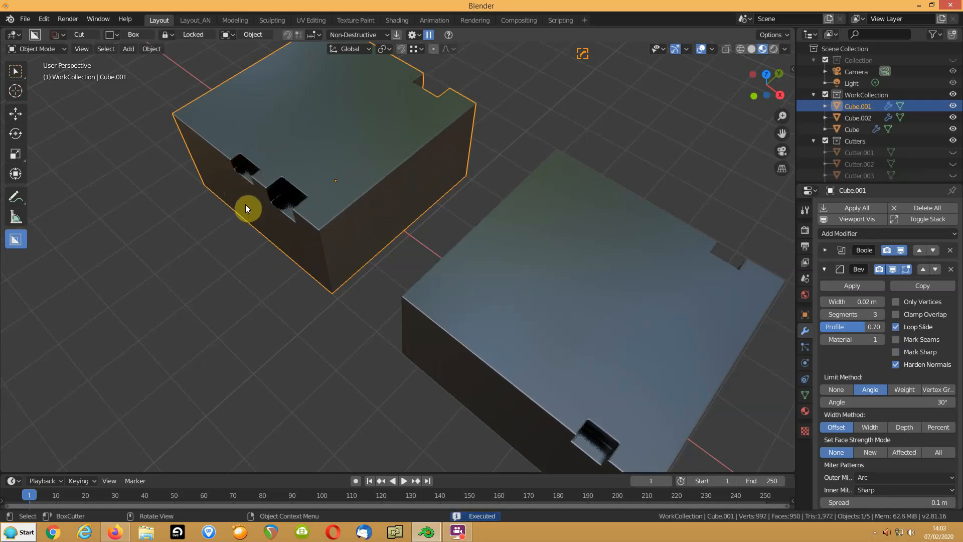
key(alt+x)
click(256, 242)
Check in Edit Mode which of the notches belong to the far block's actual mesh
key(Tab)
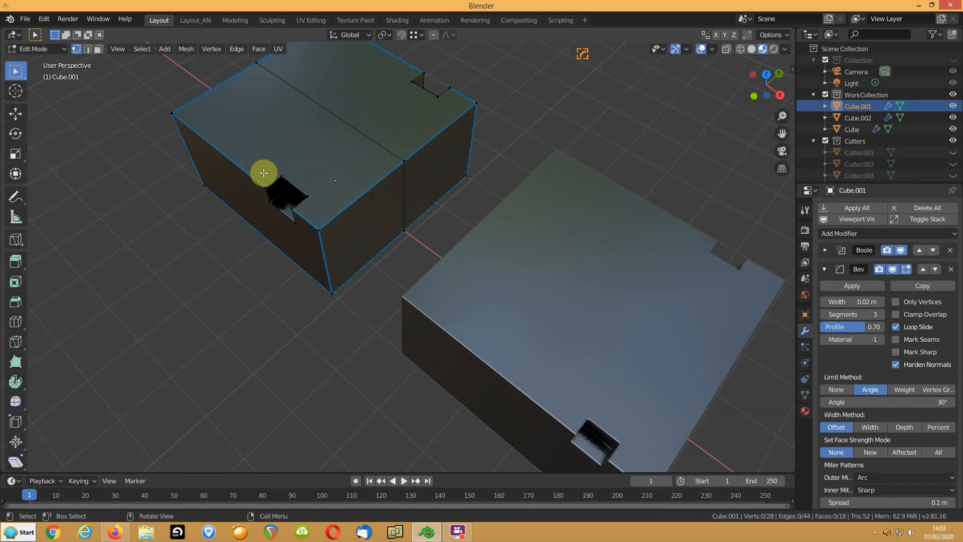
key(Tab)
shift+middle_drag(275, 187, 312, 205)
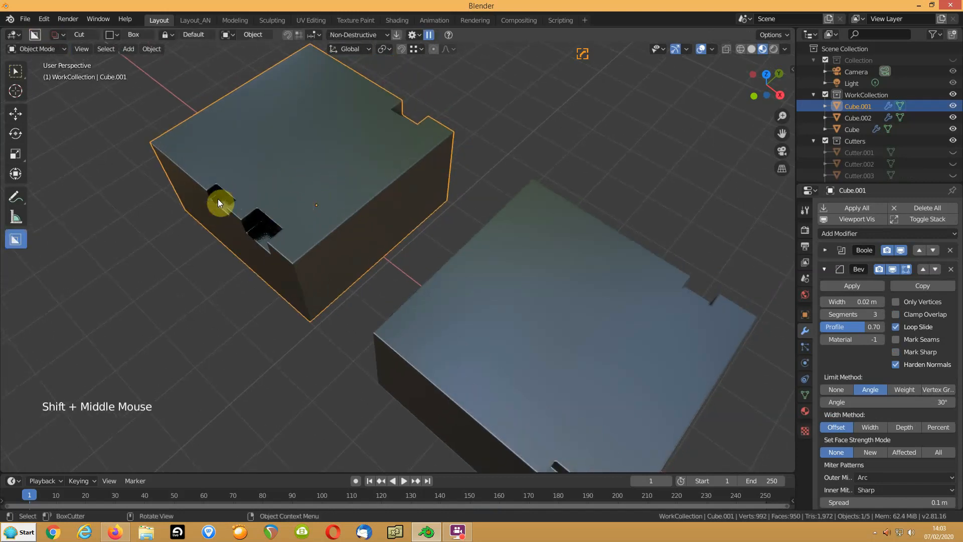
Make all the cutter objects in the Cutters collection visible in the viewport
scroll(933, 160, down, 4)
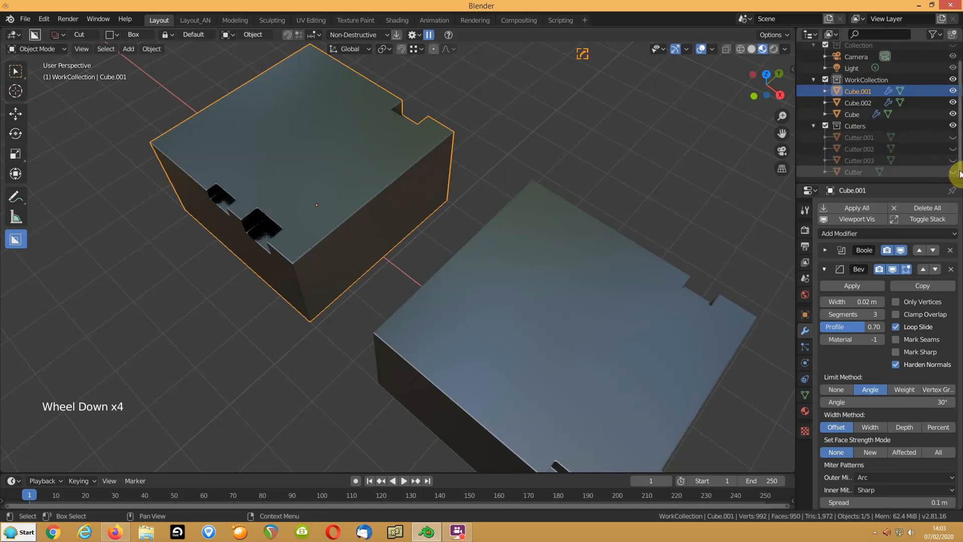
click(953, 160)
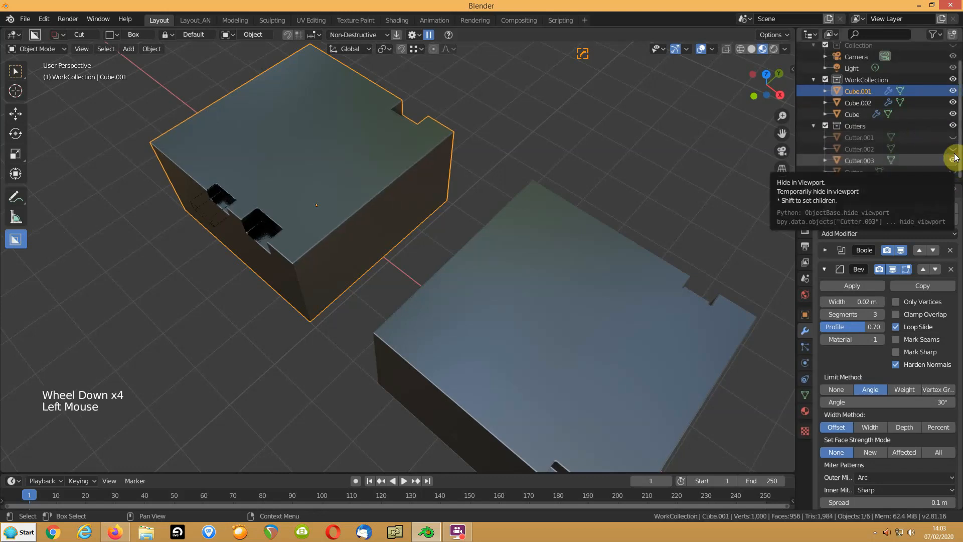
drag(954, 173, 953, 136)
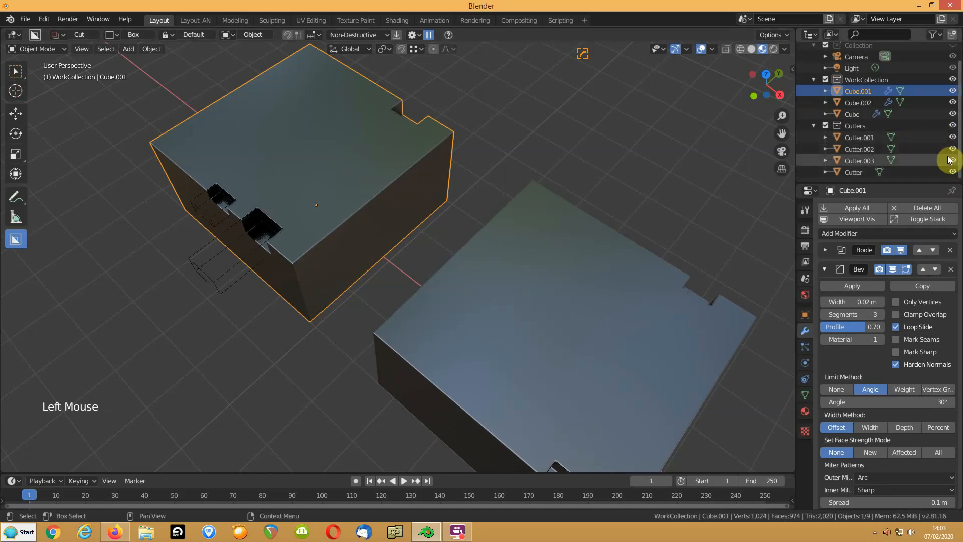
Mirror the smaller notch's cutter across the far block's Y axis with Hard Ops, using the block as the mirror object
click(209, 221)
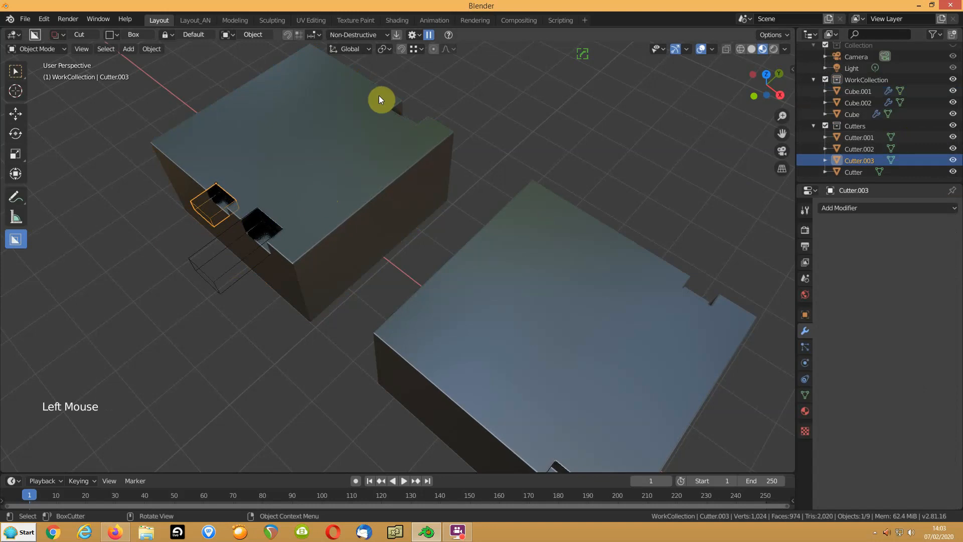
shift+click(299, 184)
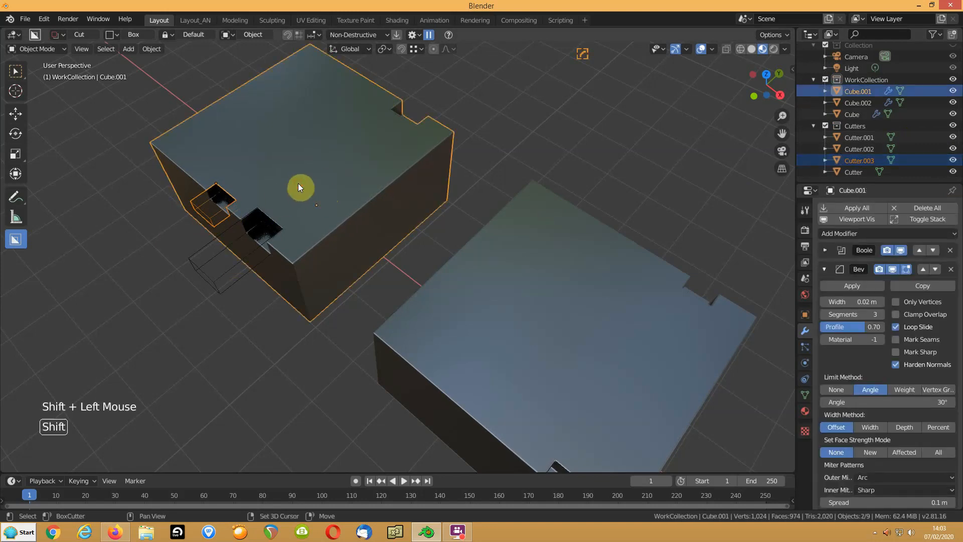
key(alt+x)
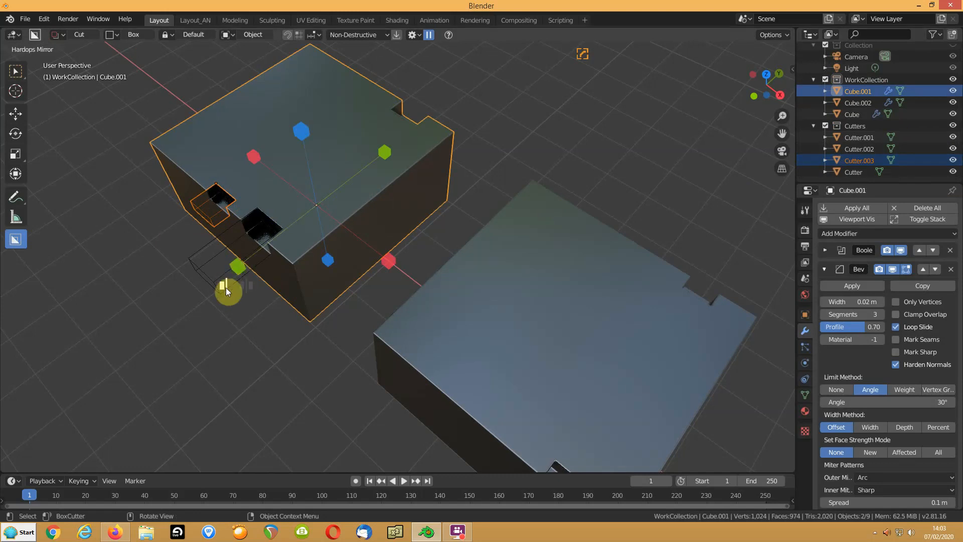
click(234, 273)
click(132, 266)
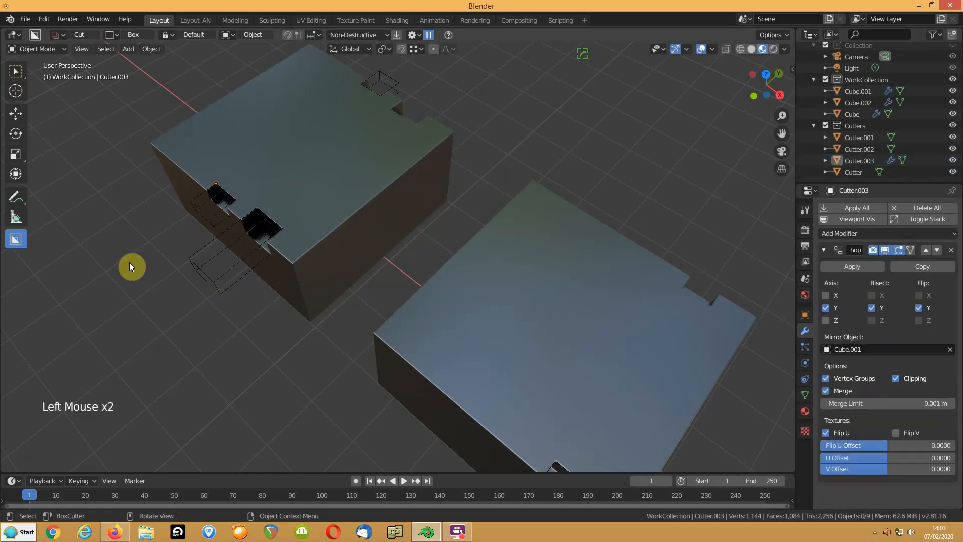
Check the mirrored cutter's actual mesh in Edit Mode and hide that cutter from the viewport
click(212, 221)
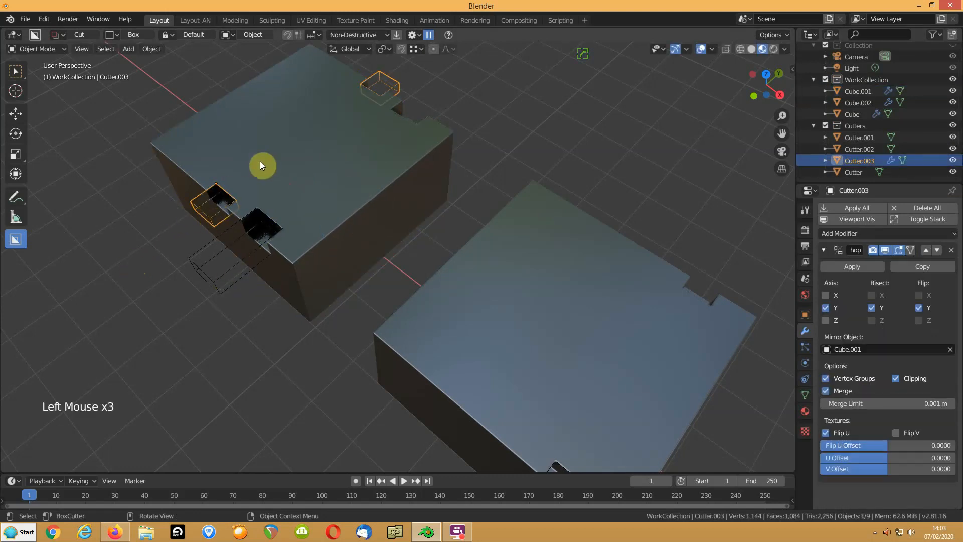
key(Tab)
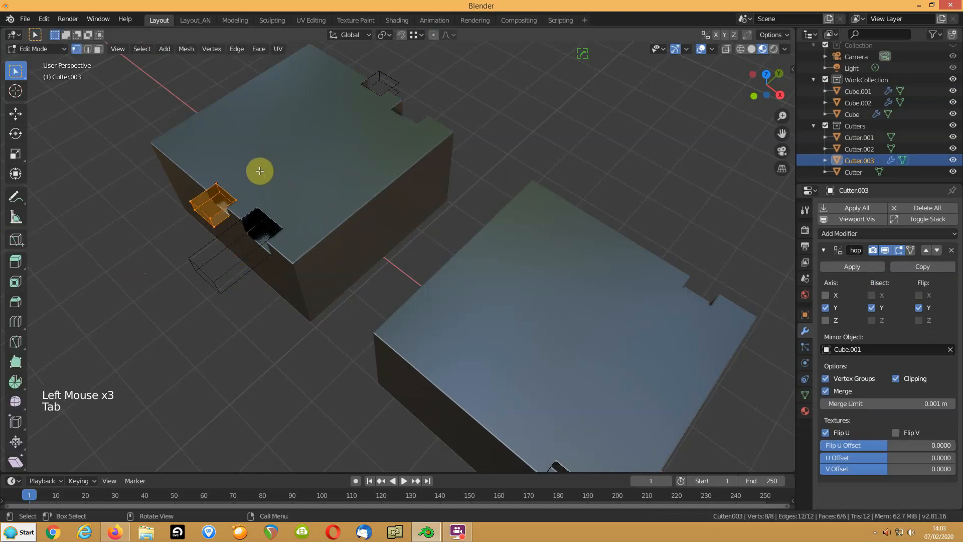
key(Tab)
key(h)
Check the far block's own mesh in Edit Mode with the mirrored cutter hidden
click(242, 168)
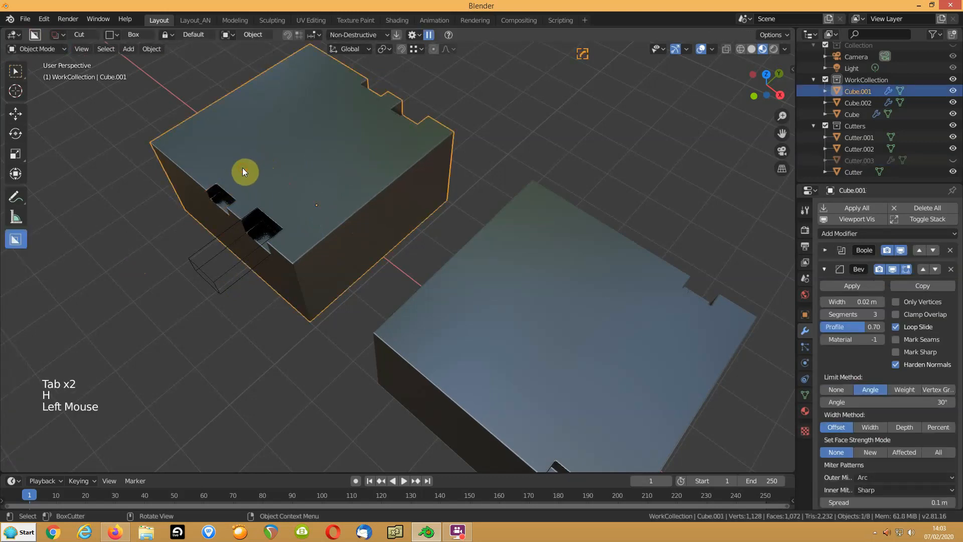
key(Tab)
key(Tab)
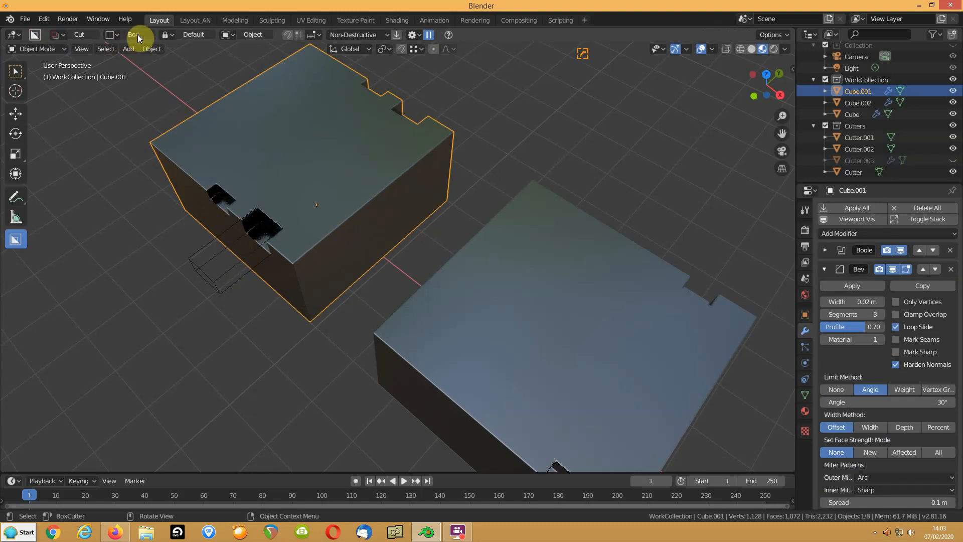
Cut a circular hole near the far block's corner with BoxCutter and mirror its cutter across the block's Y axis
key(d)
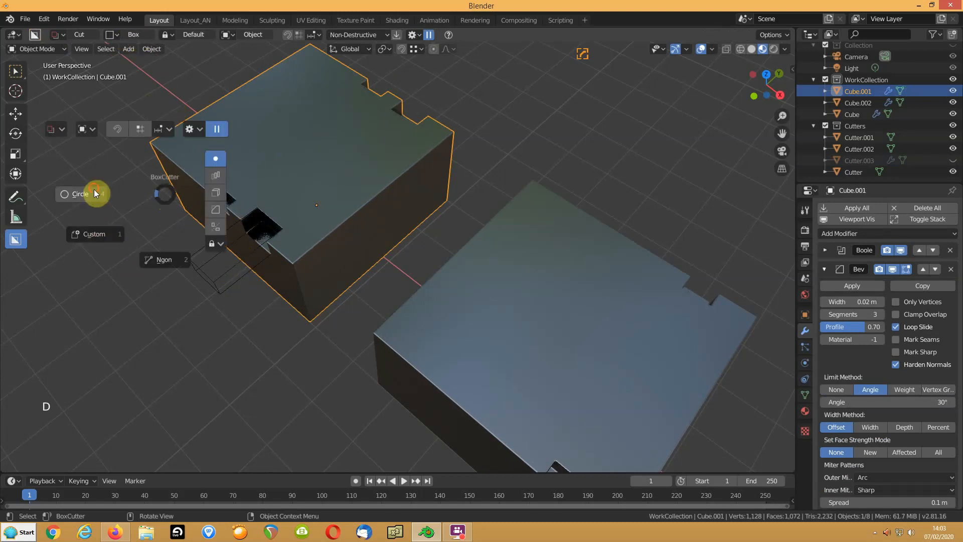
drag(193, 138, 205, 153)
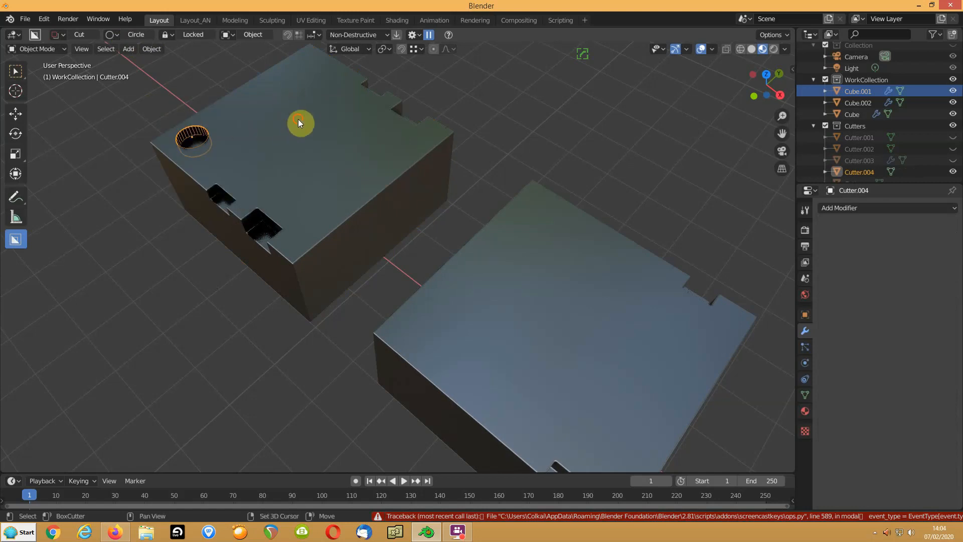
shift+click(299, 122)
key(alt+x)
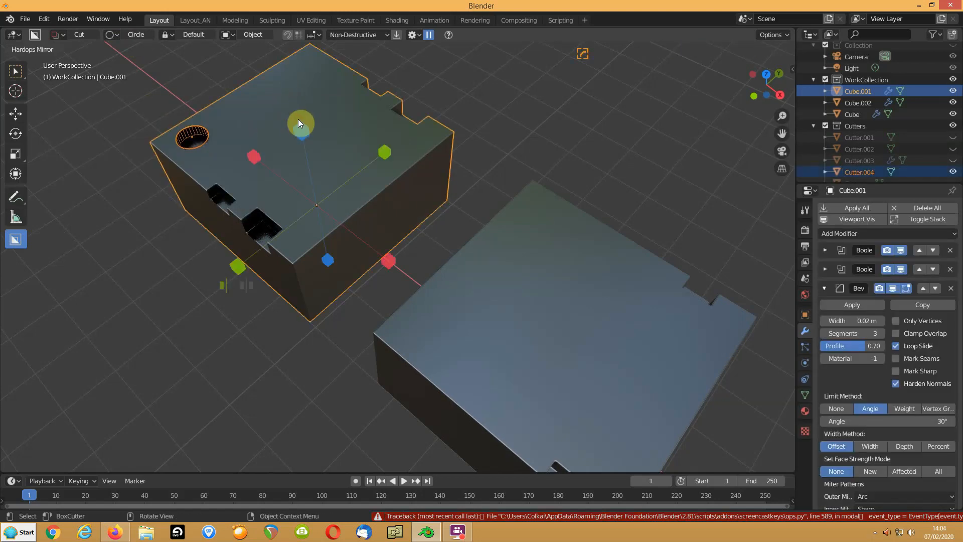
click(238, 266)
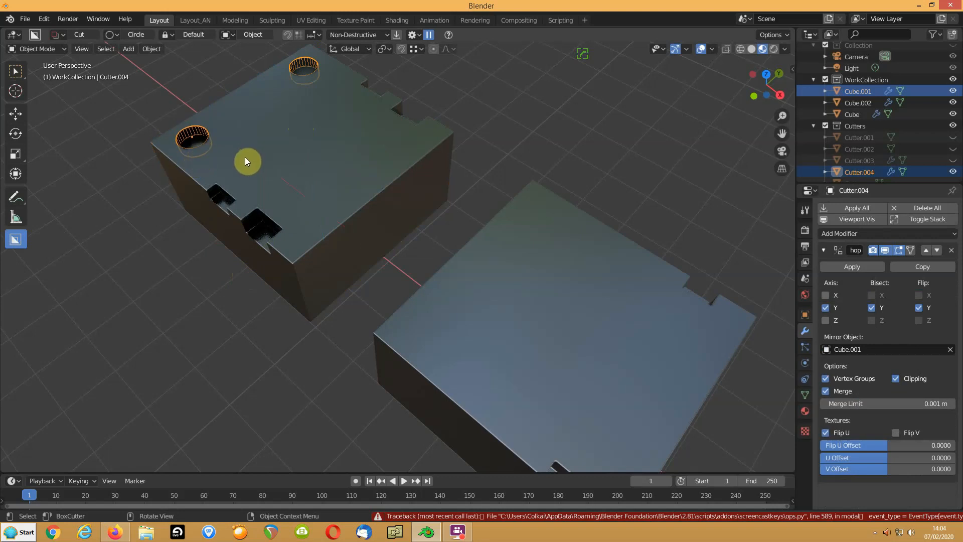
drag(246, 158, 268, 182)
key(Escape)
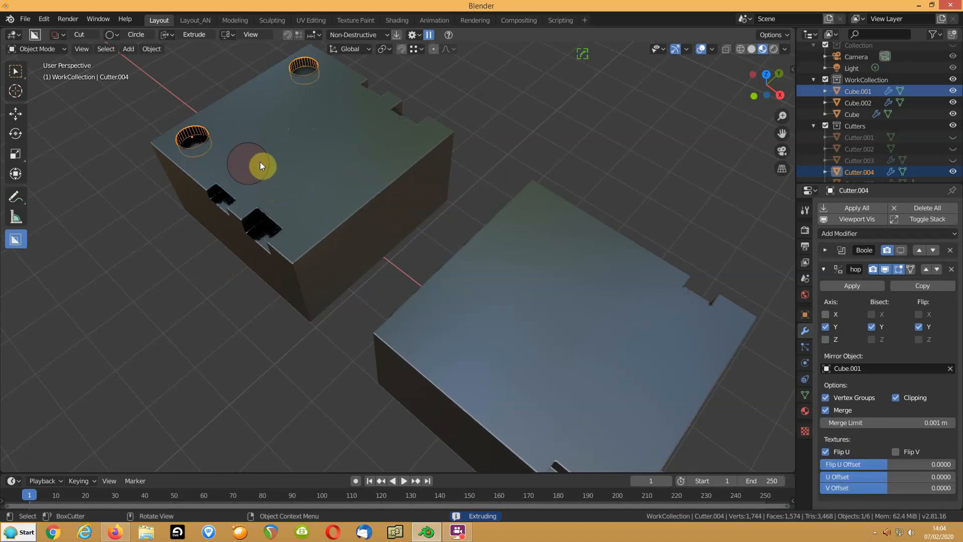
key(Escape)
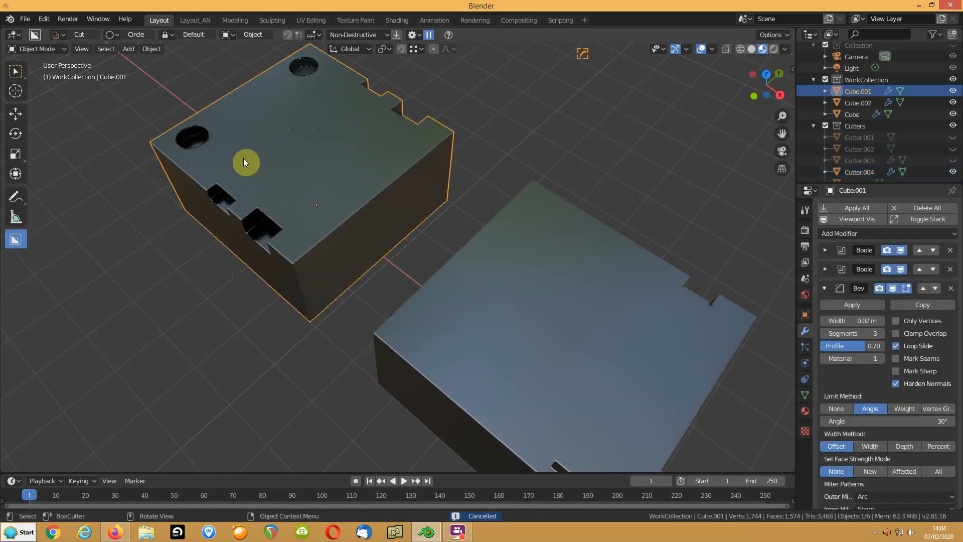
Cut a larger circular recess beside the corner hole and deepen its centre by insetting and extruding the cutter's bottom face
drag(233, 151, 254, 167)
key(Tab)
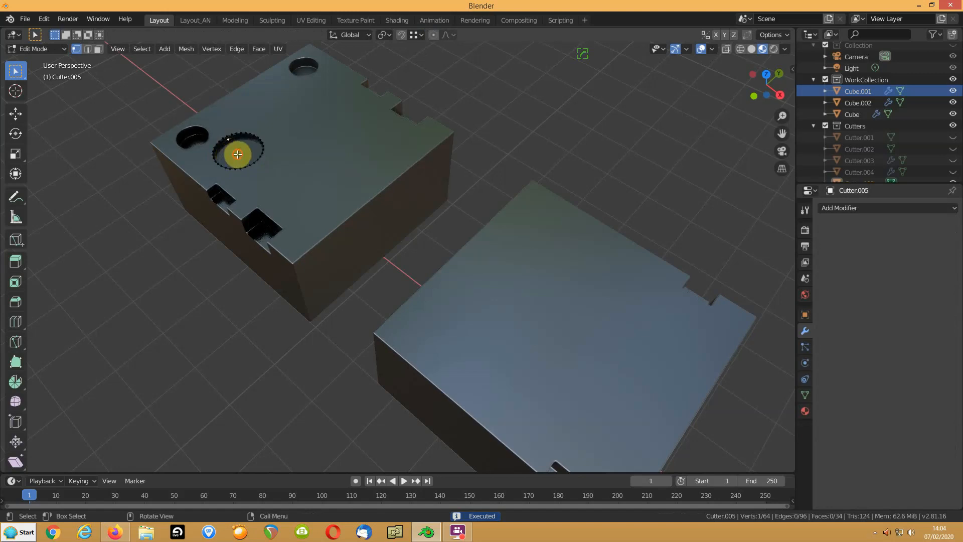
key(3)
click(238, 154)
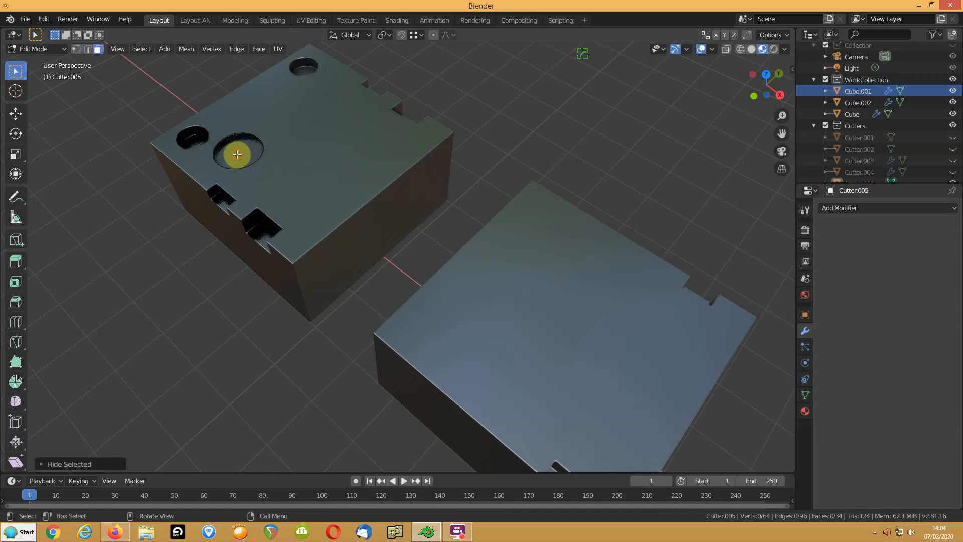
key(KP_Decimal)
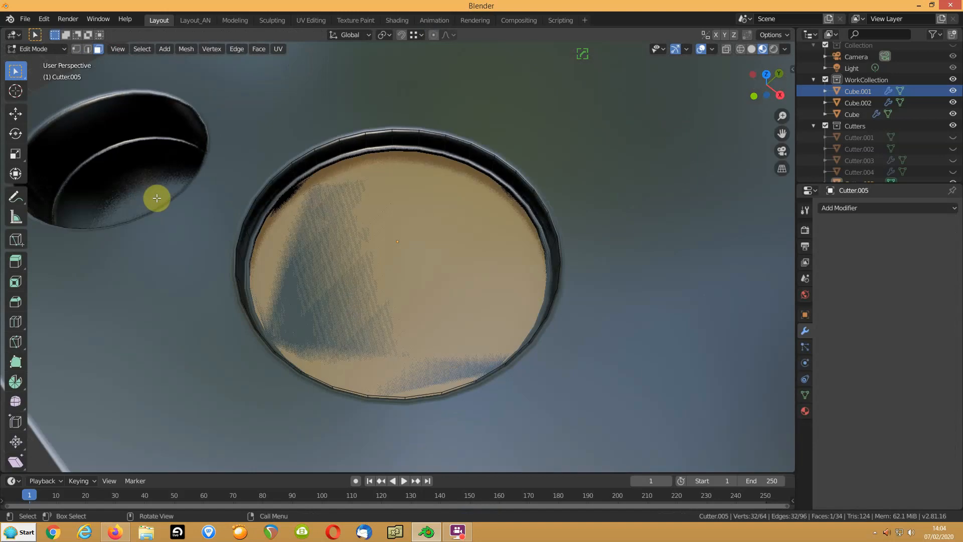
scroll(161, 196, down, 2)
key(i)
click(167, 285)
key(e)
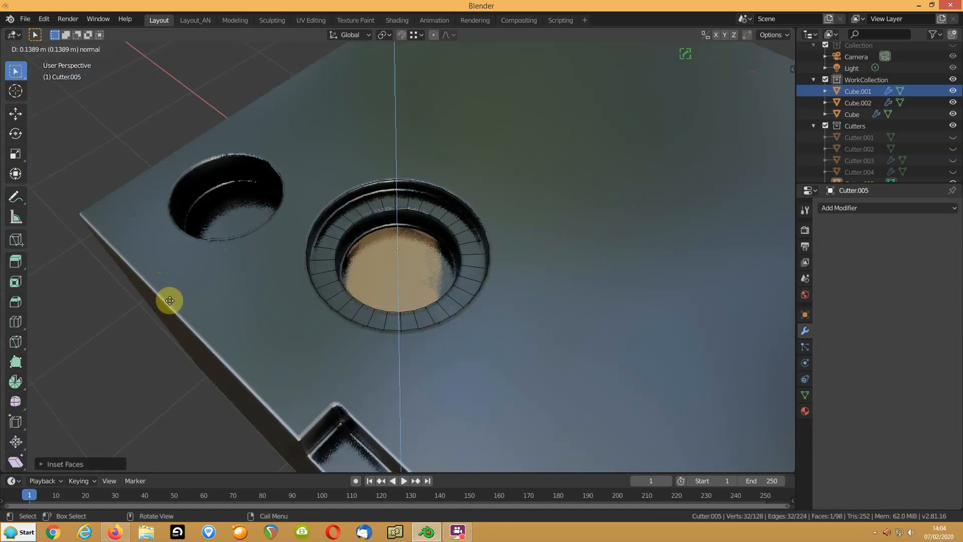
click(170, 316)
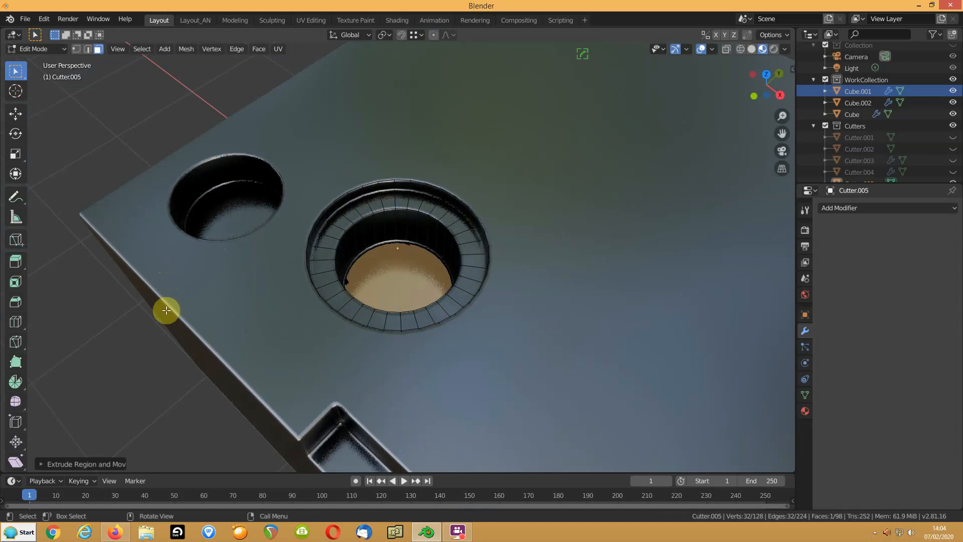
Inset the cutter's deepened bottom face again and extrude it upward to form a central post in the recess
key(i)
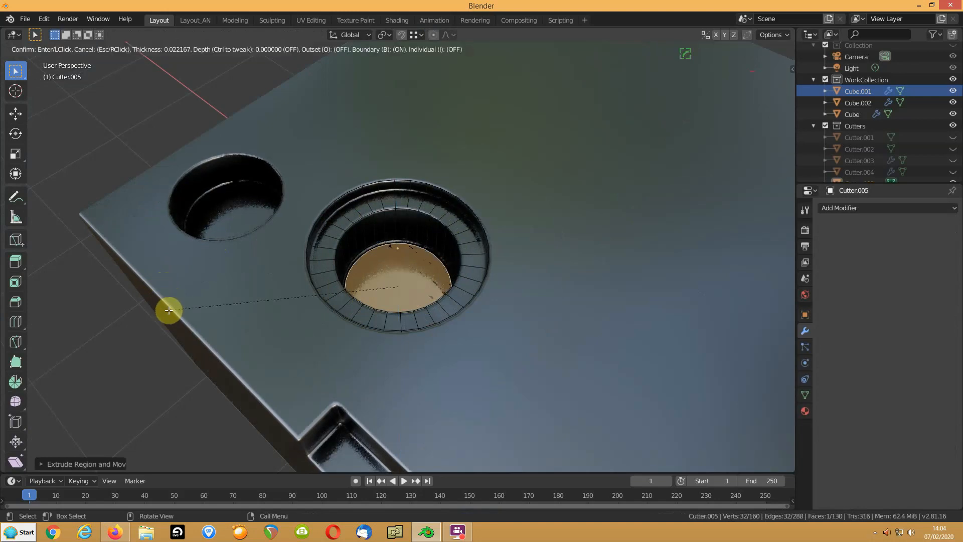
click(189, 309)
scroll(189, 309, down, 1)
key(e)
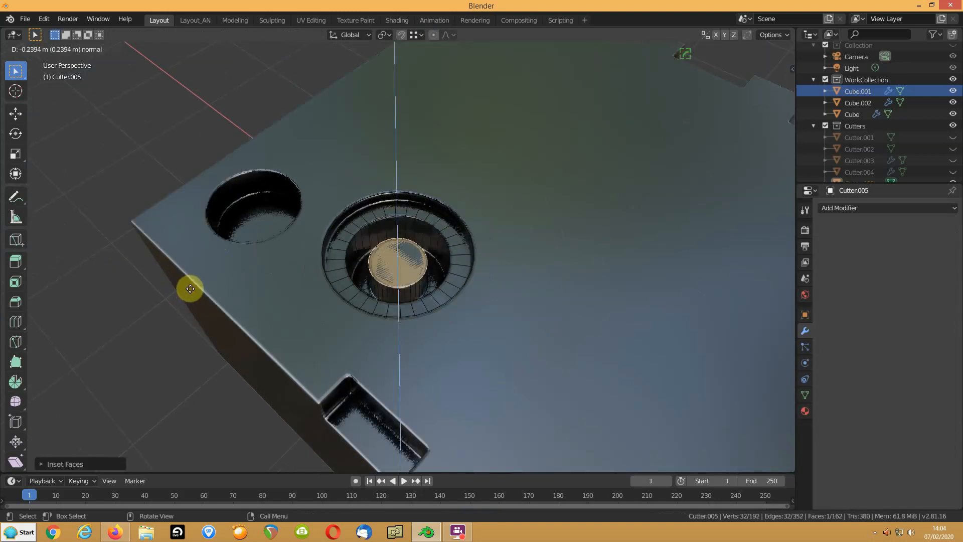
click(193, 277)
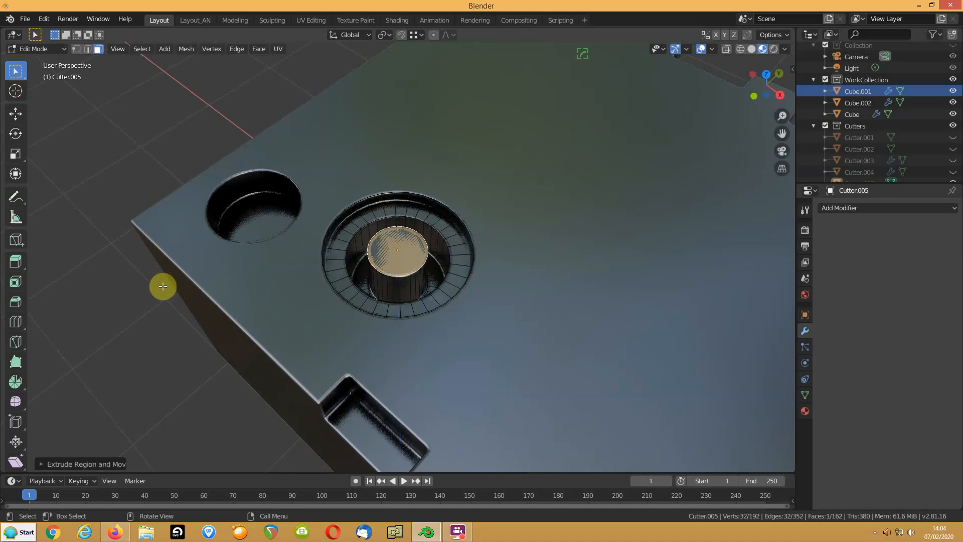
Inset the post's top face, raise it along Z to reshape the post's end, and hide the finished cutter
key(i)
click(173, 285)
key(g)
key(z)
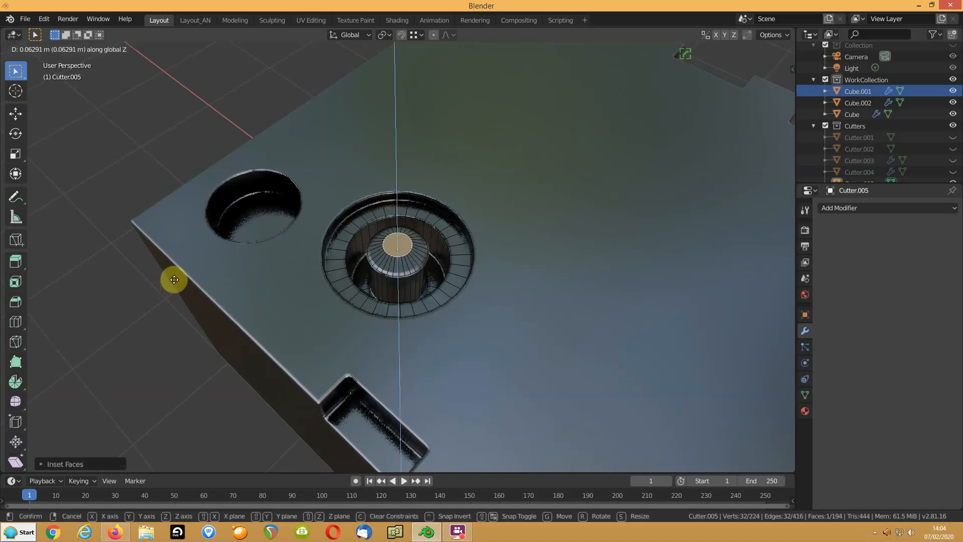
click(174, 277)
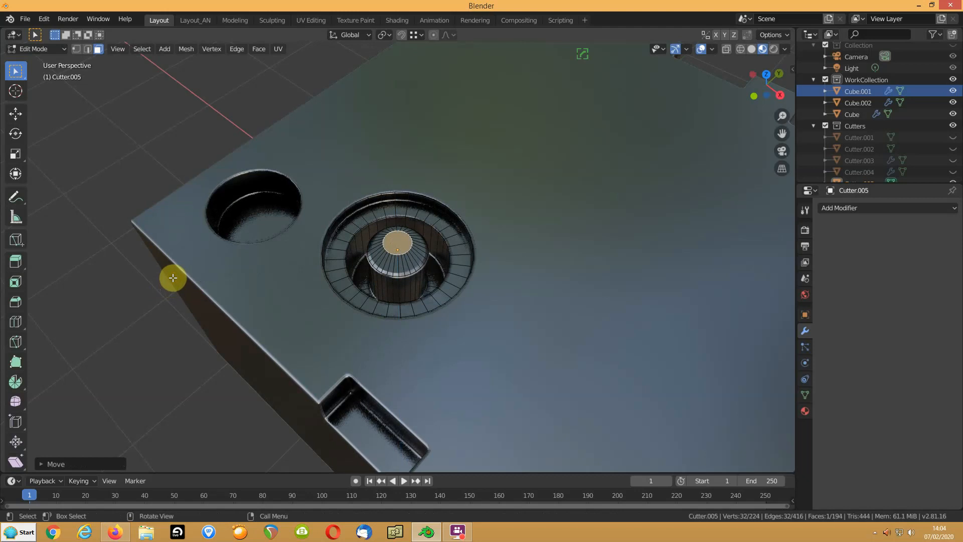
key(Tab)
key(h)
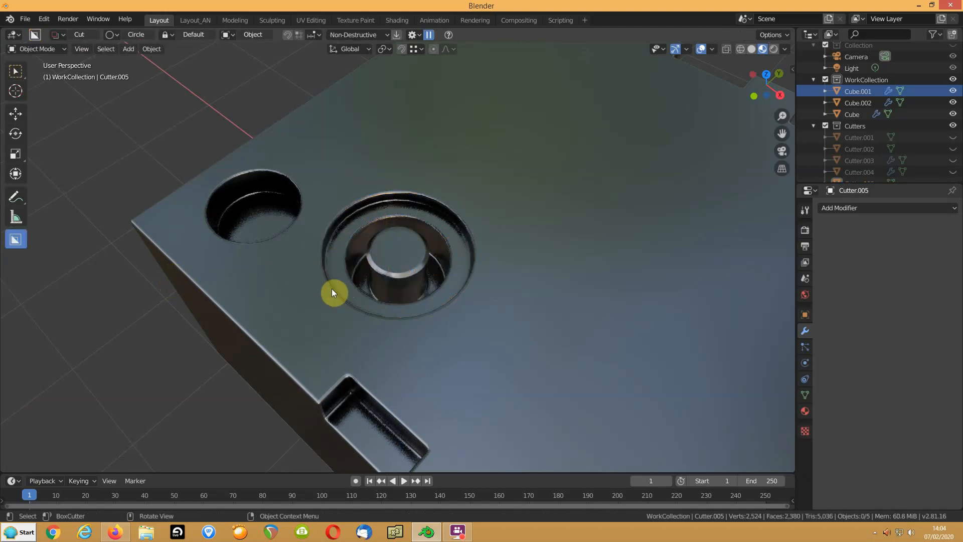
Inspect the far block's holes and notches, and compare them with its underlying mesh in Edit Mode
middle_drag(357, 310, 320, 277)
scroll(319, 280, down, 4)
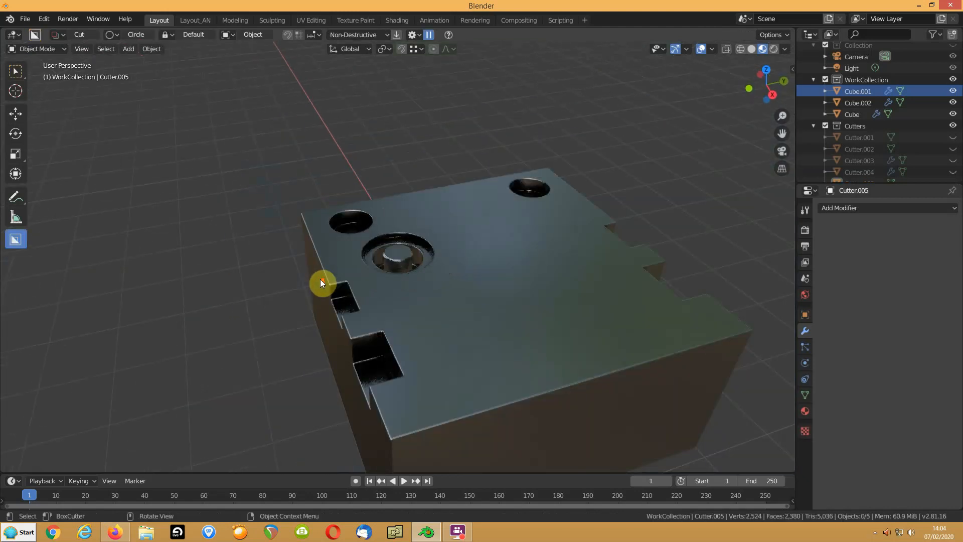
middle_drag(426, 263, 465, 281)
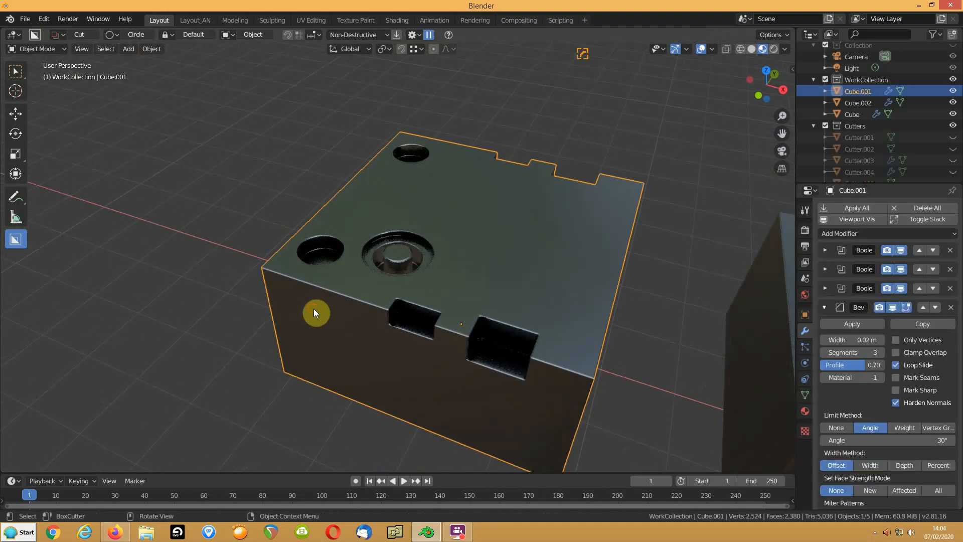
key(Tab)
key(Tab)
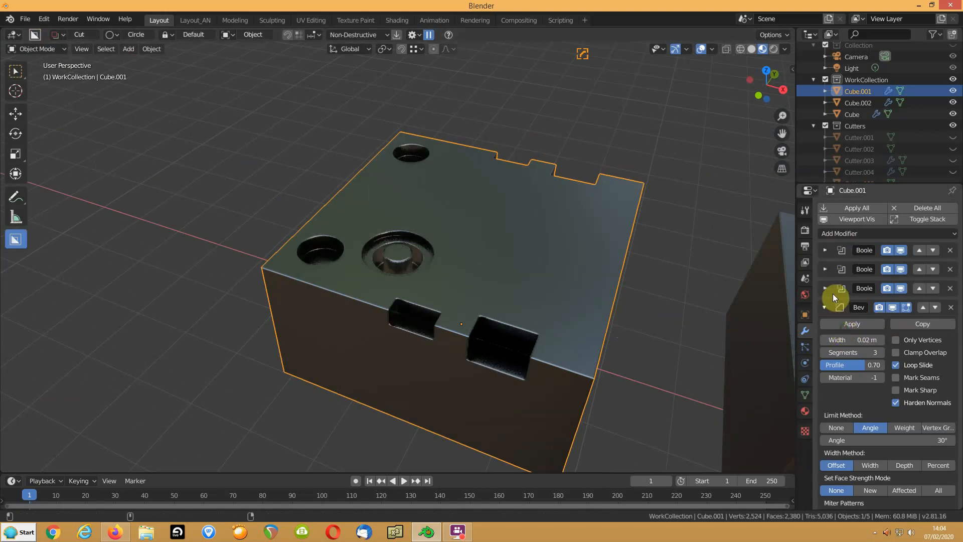
Cut a circular hole near the corner of the neighbouring block, Cube.002, with its Y mirror modifier still live
middle_drag(519, 335, 459, 318)
scroll(461, 312, down, 3)
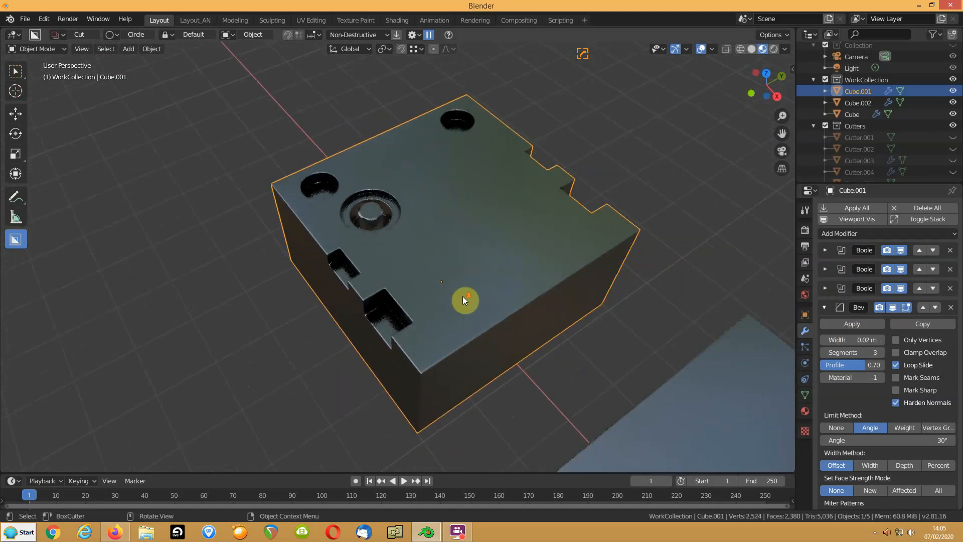
shift+middle_drag(421, 241, 506, 315)
click(506, 316)
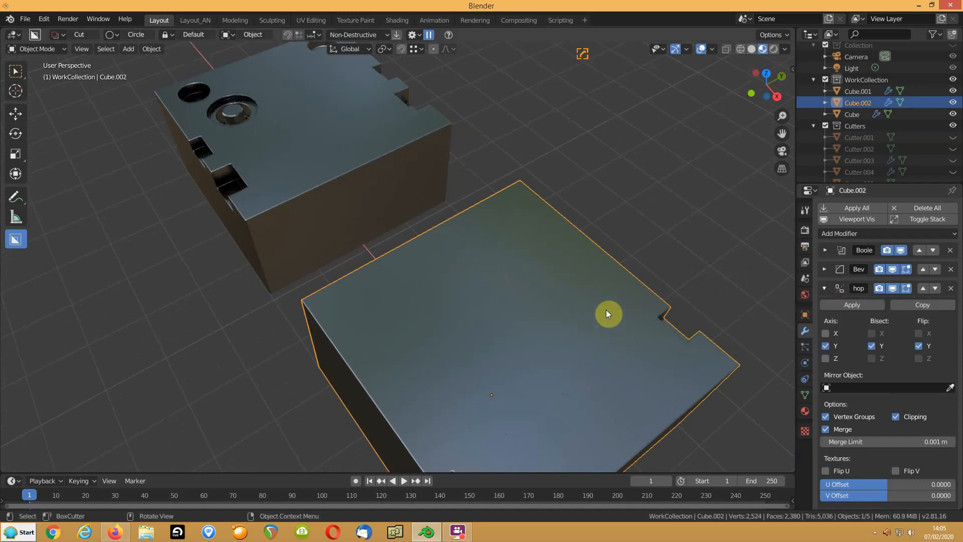
middle_drag(533, 340, 522, 269)
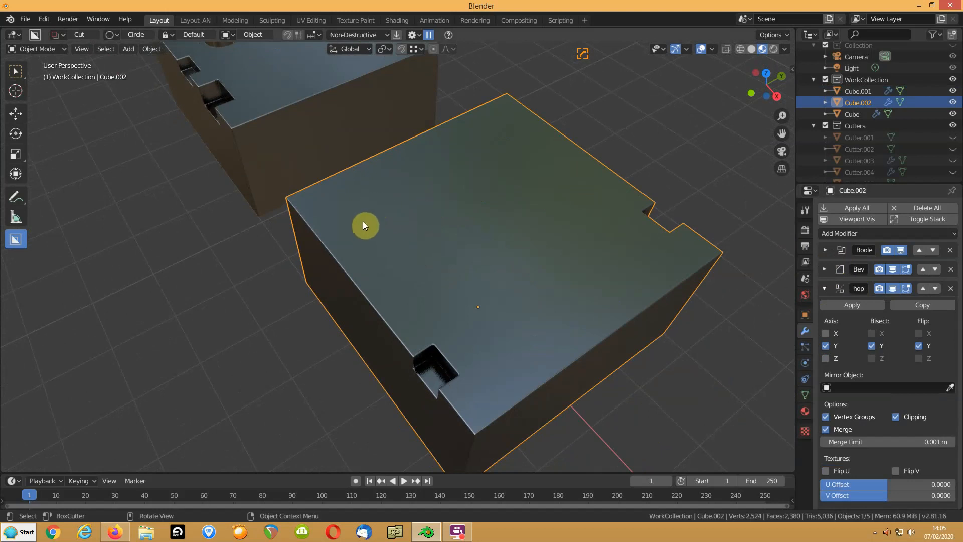
drag(377, 229, 378, 228)
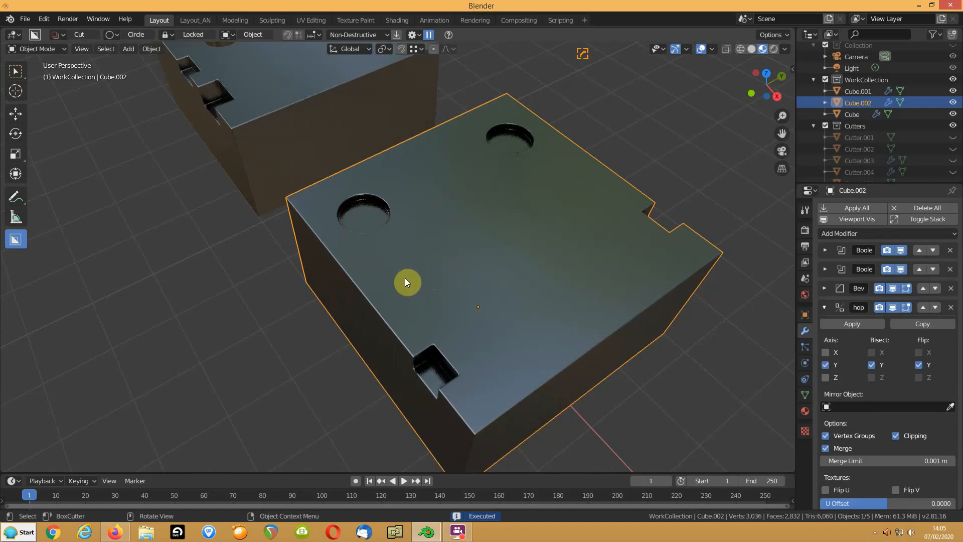
Switch BoxCutter to a six-vertex circle and cut two hexagonal holes of different sizes into the top of Cube.002
key(d)
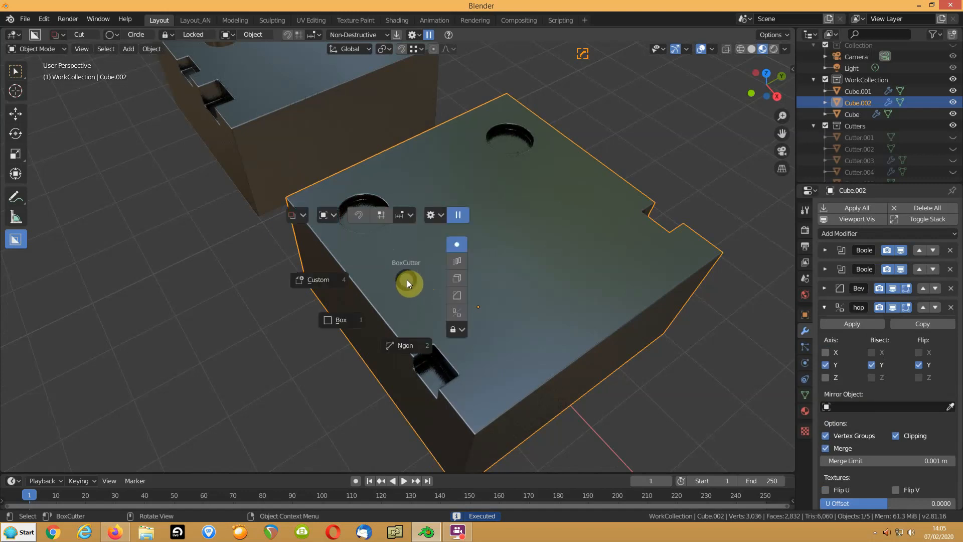
click(489, 223)
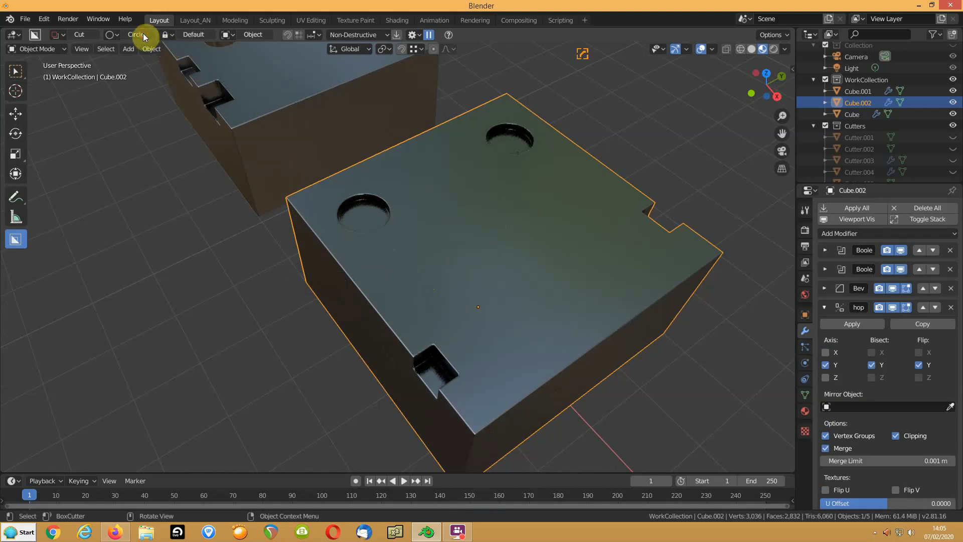
click(115, 36)
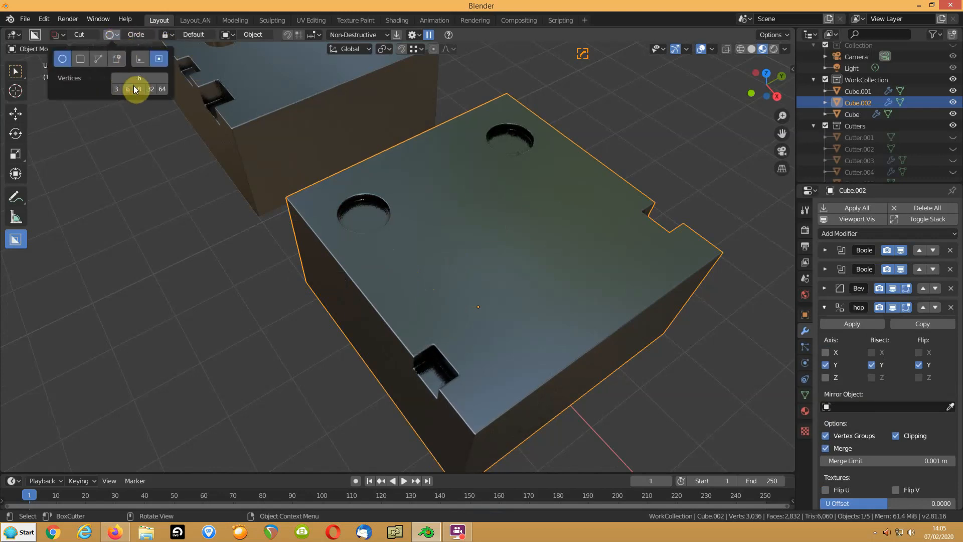
drag(417, 251, 434, 275)
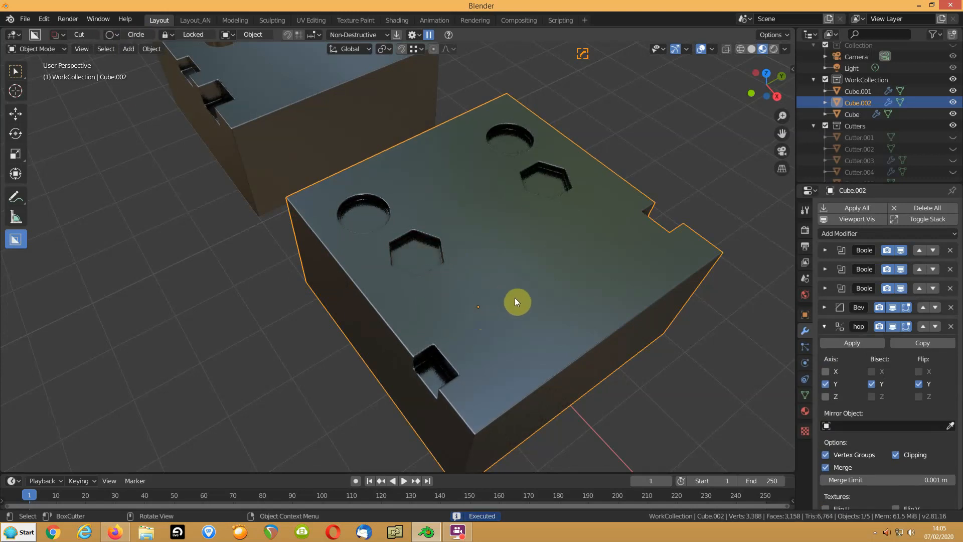
drag(515, 315, 531, 333)
Cut a narrow rectangular slot with the Box shape between the hexagonal holes, near the middle of Cube.002's top face
key(d)
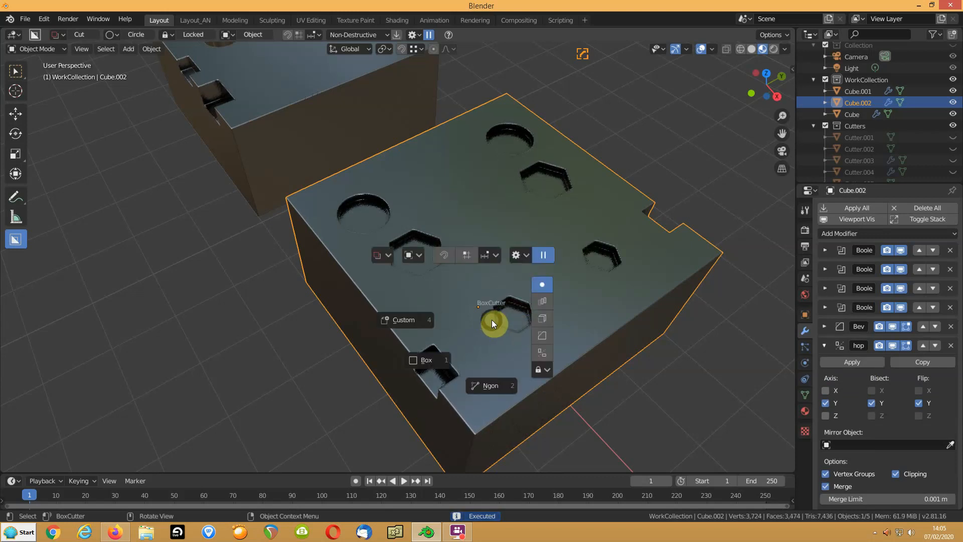
click(423, 360)
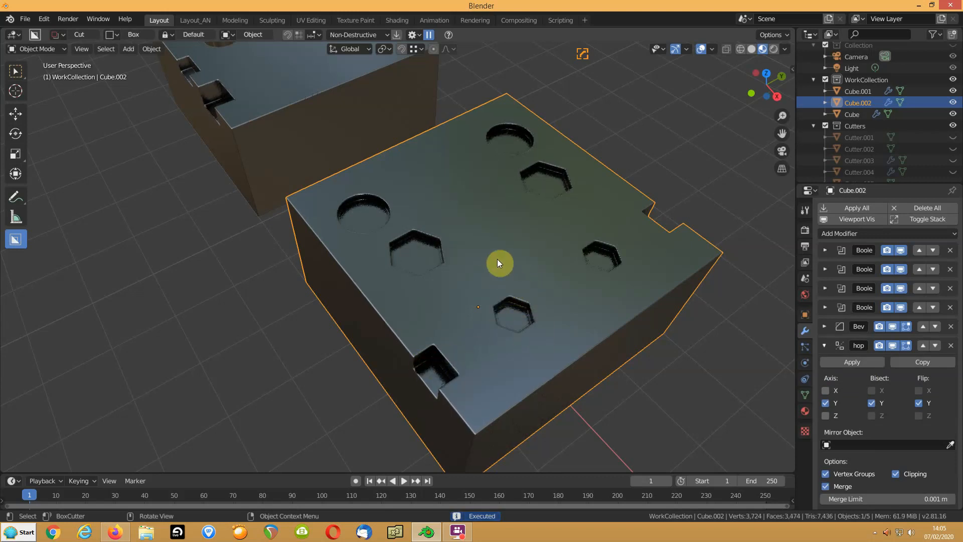
drag(471, 232, 492, 268)
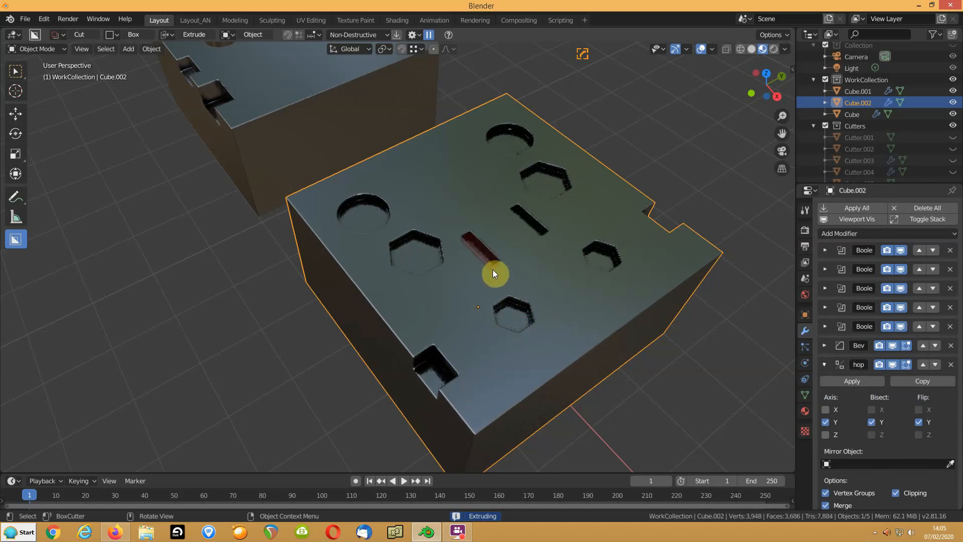
click(493, 269)
Cut a small rectangular slot near the circular hole, arrayed along Y with a count of 3
drag(397, 161, 390, 170)
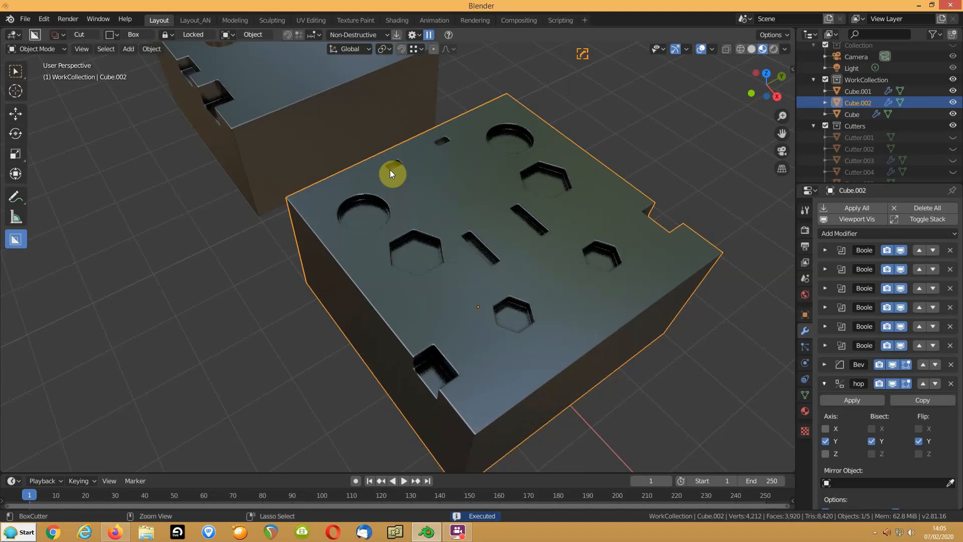
key(ctrl+z)
drag(402, 168, 386, 177)
key(v)
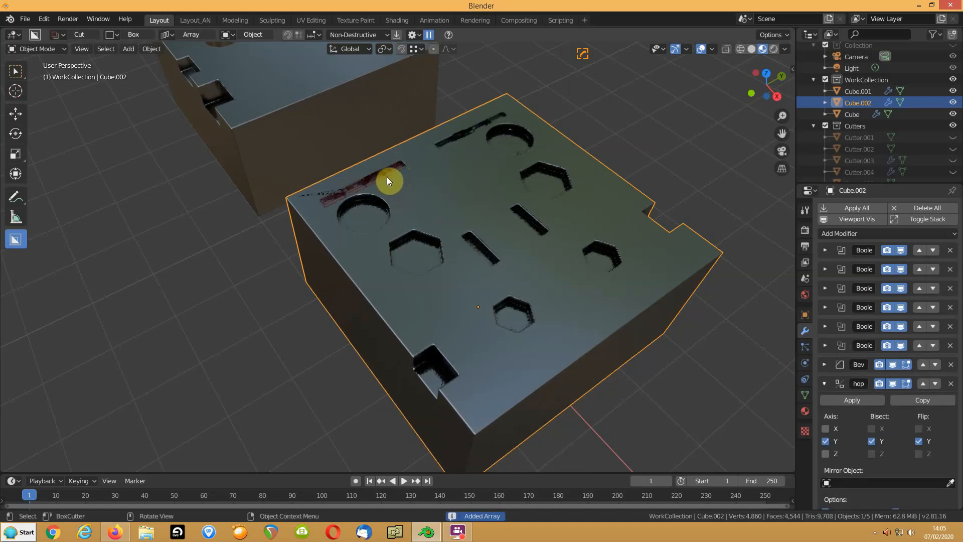
key(y)
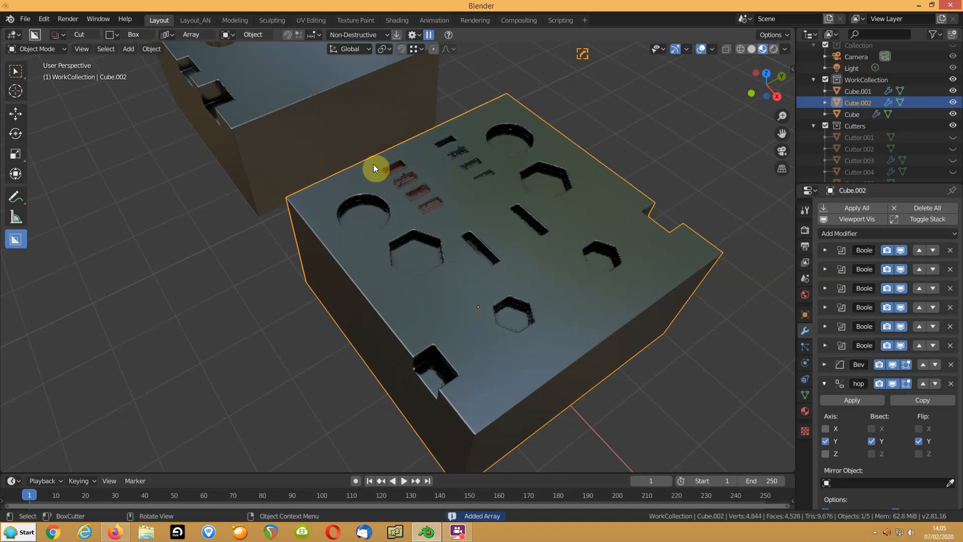
scroll(375, 165, down, 1)
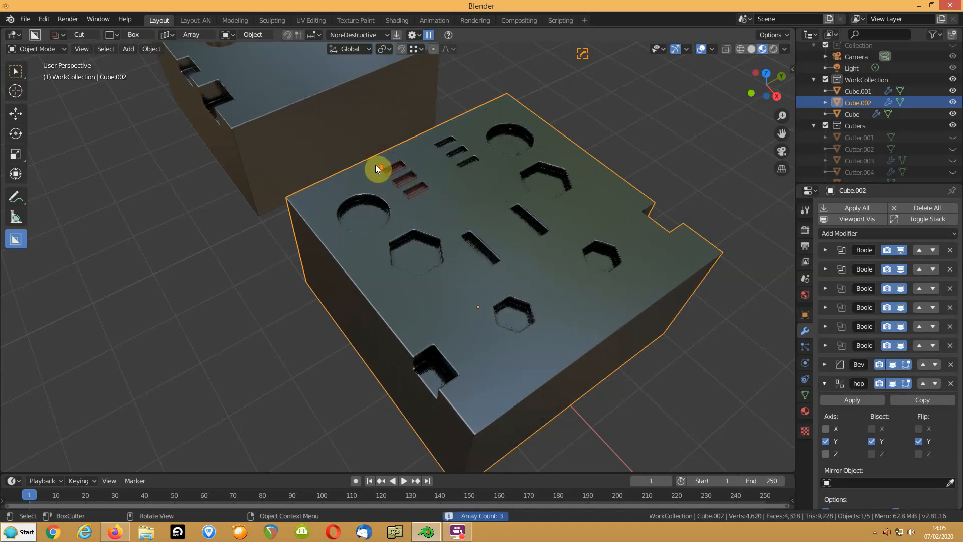
key(Tab)
click(352, 154)
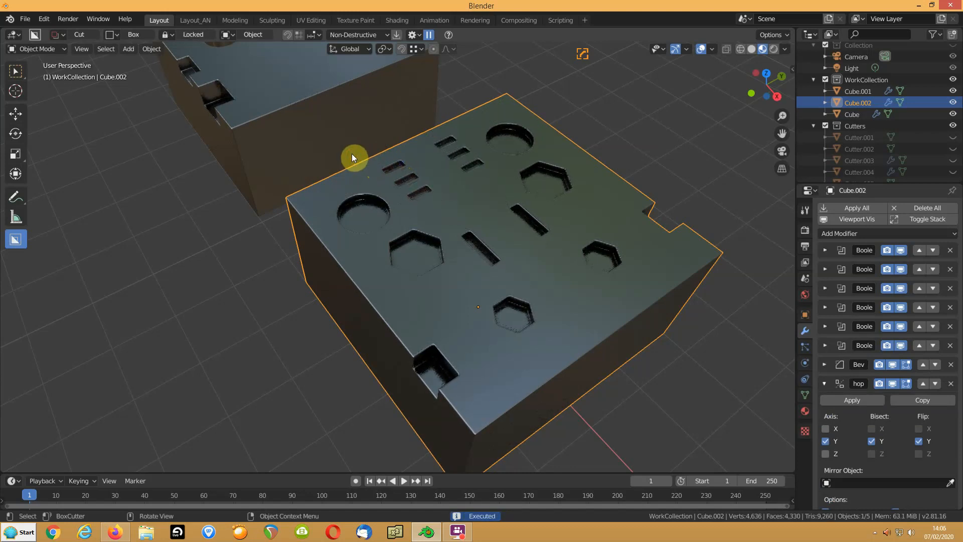
Move the slot array's Boolean below the mirror modifier and place the Bevel last in Cube.002's modifier stack
click(824, 383)
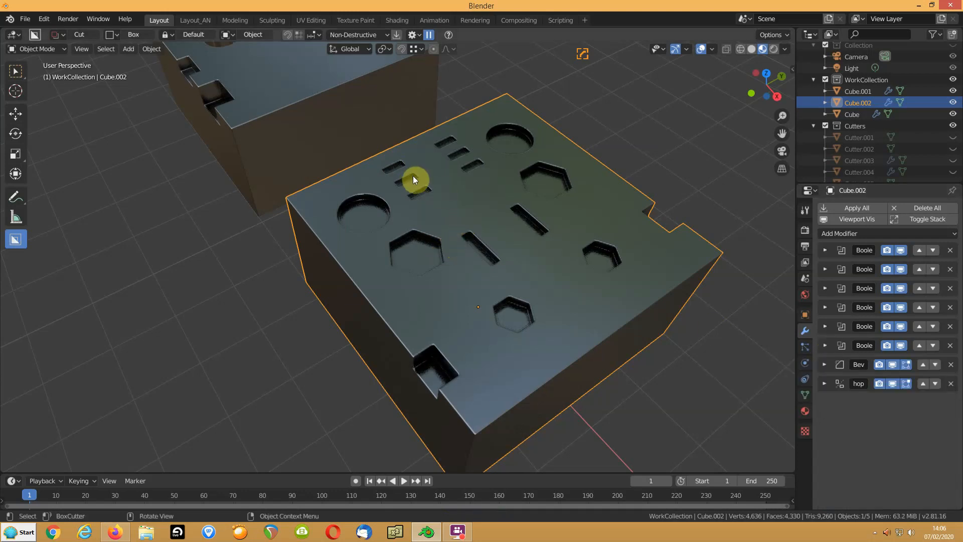
click(901, 345)
click(902, 345)
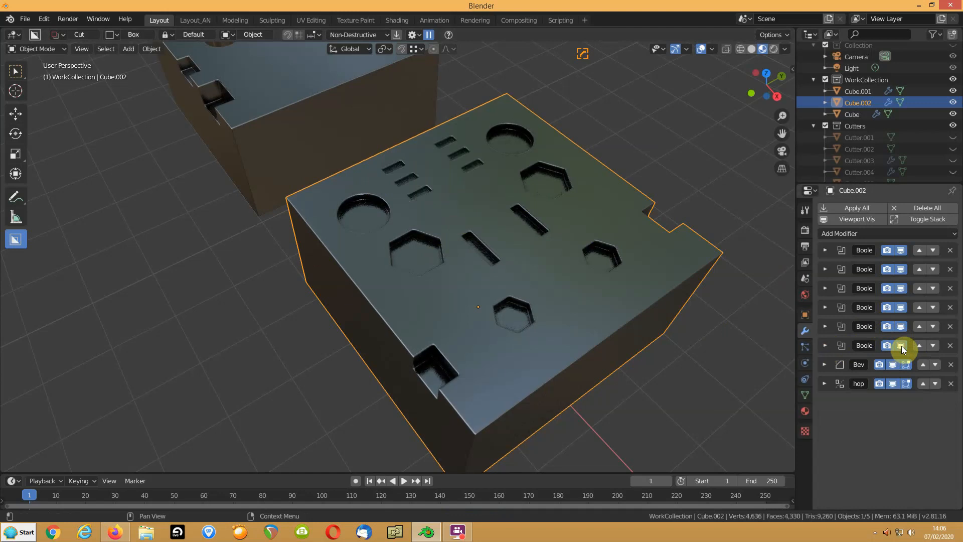
click(934, 345)
click(934, 364)
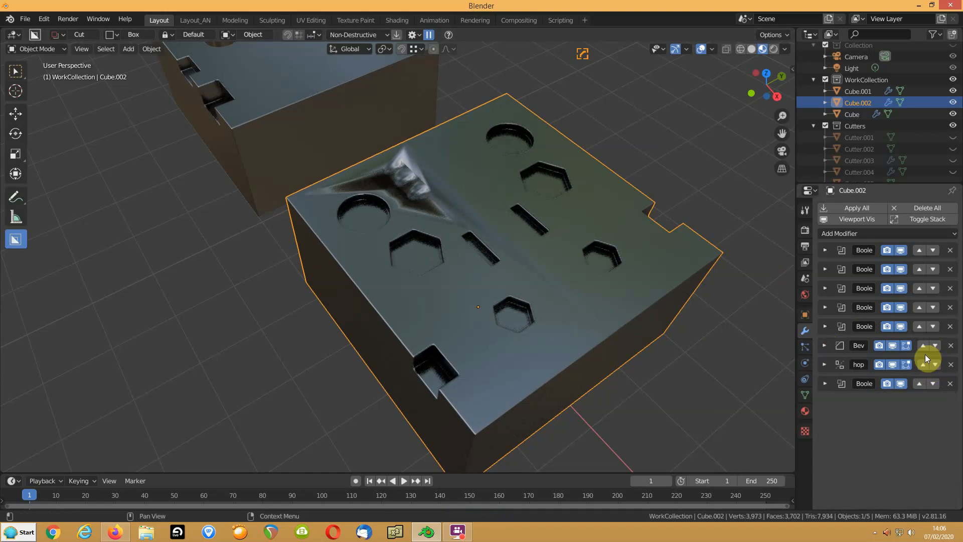
click(936, 346)
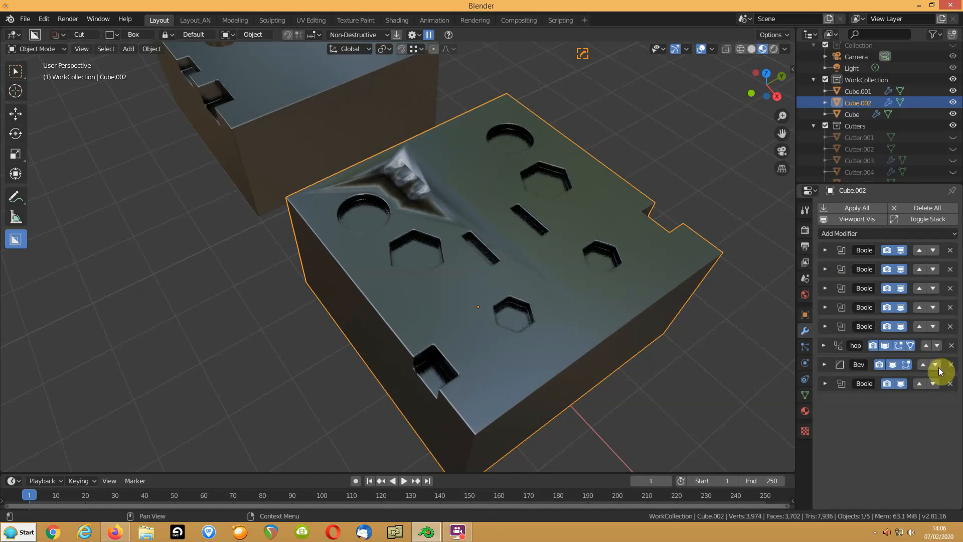
click(935, 364)
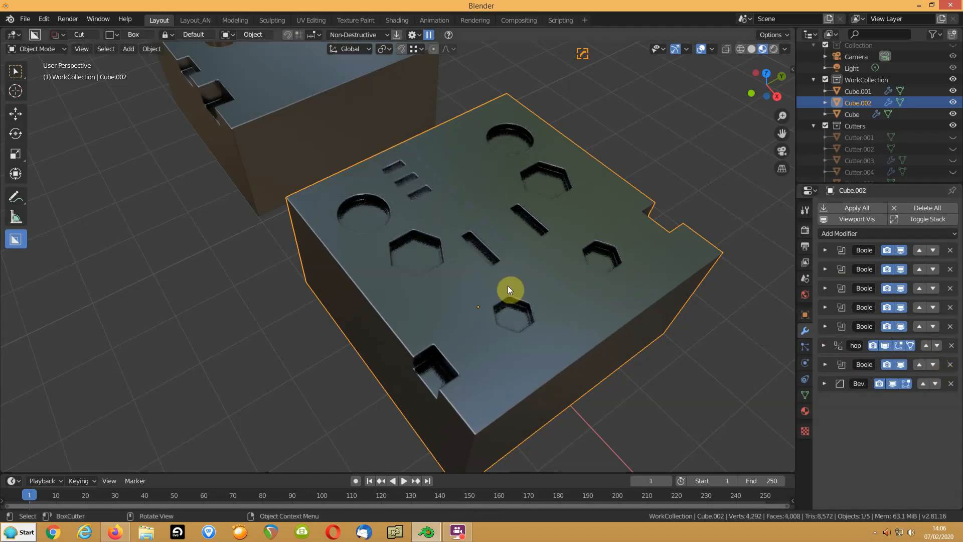
Move the mirror modifier up the stack one Boolean at a time until it sits directly below the first Boolean
middle_drag(500, 229, 450, 224)
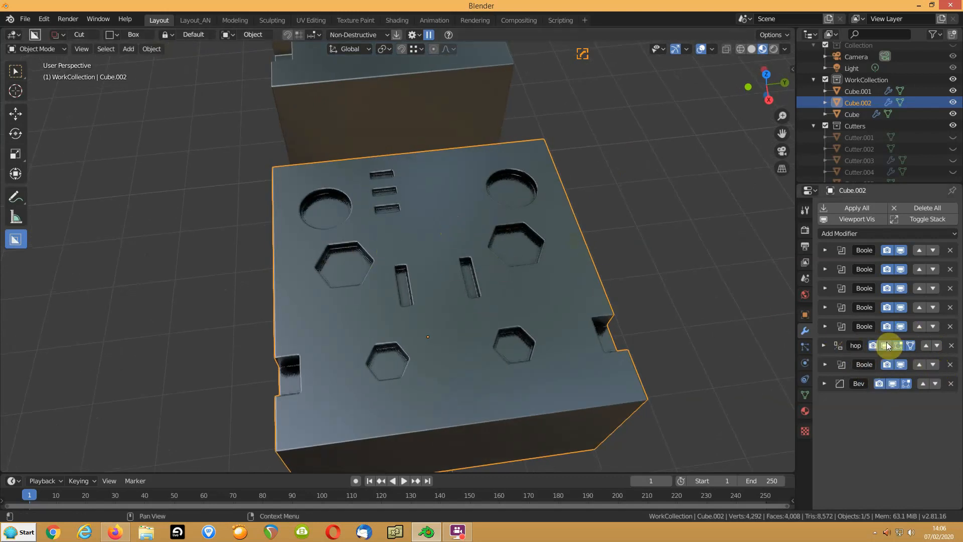
click(928, 346)
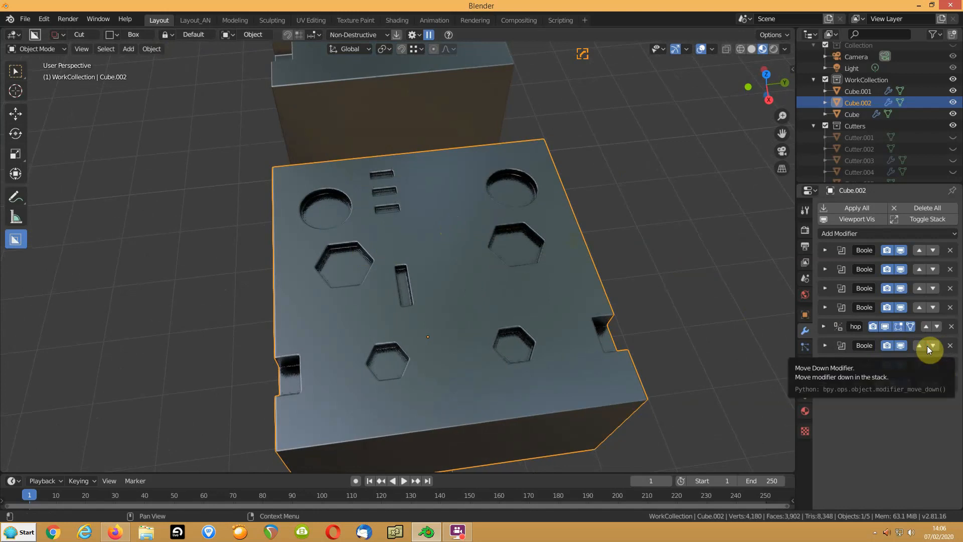
click(926, 329)
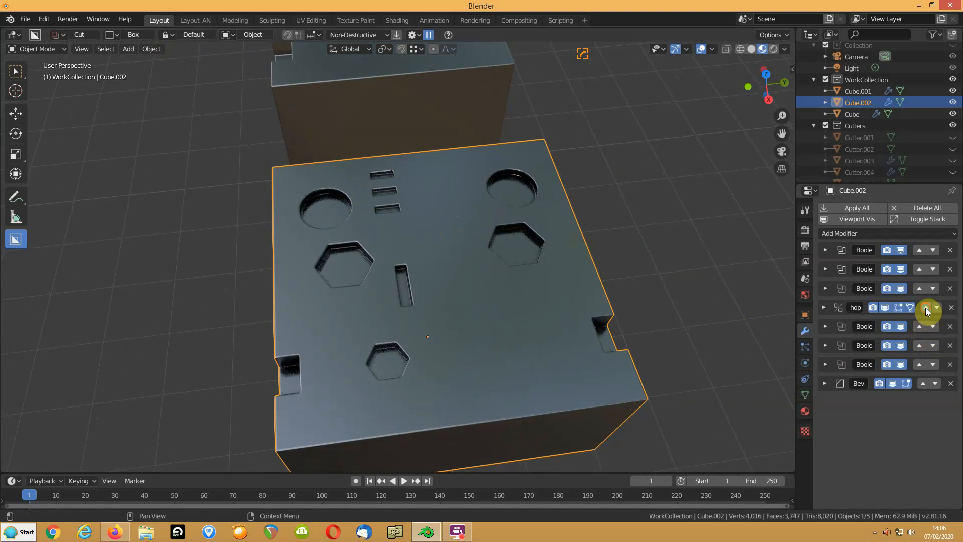
click(926, 308)
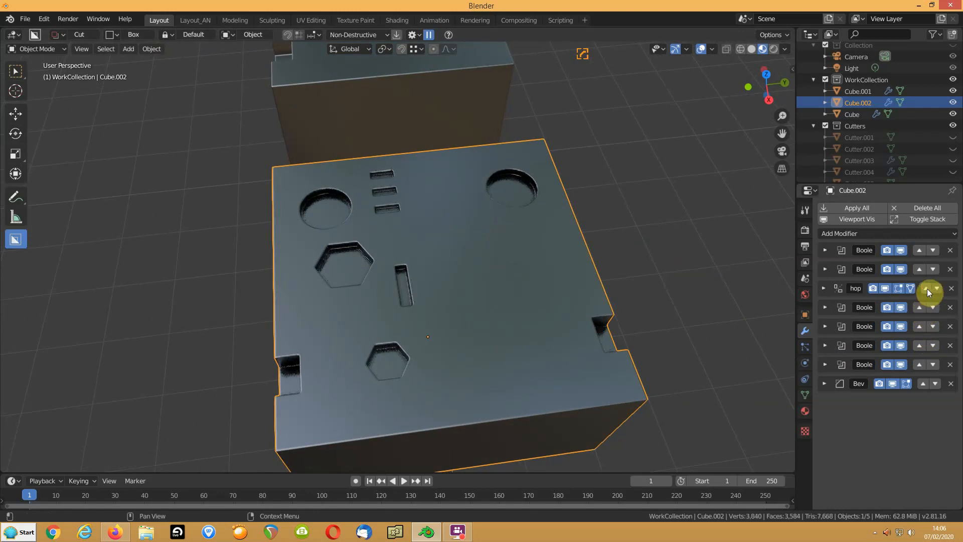
click(926, 288)
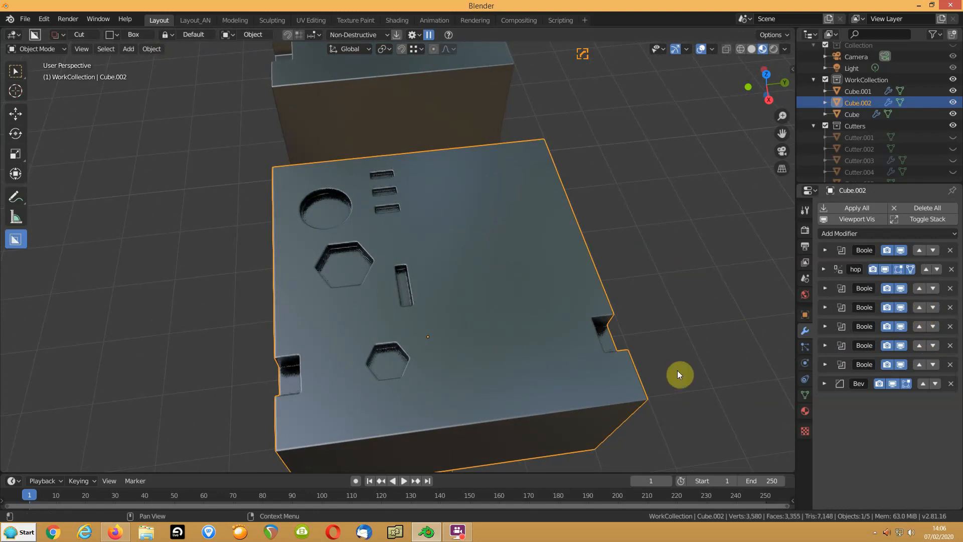
Move the mirror modifier back down the stack to just above the last Boolean
click(939, 270)
click(938, 271)
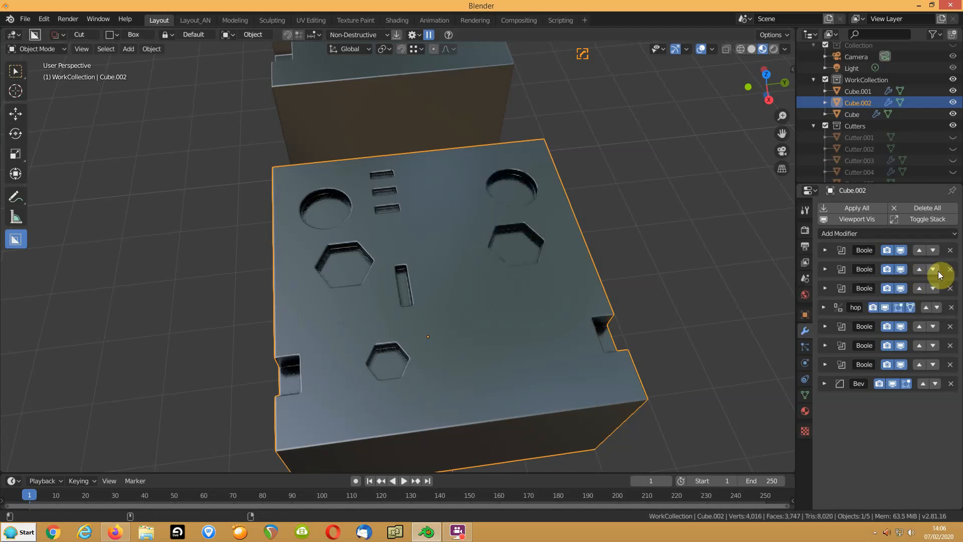
click(938, 271)
click(938, 271)
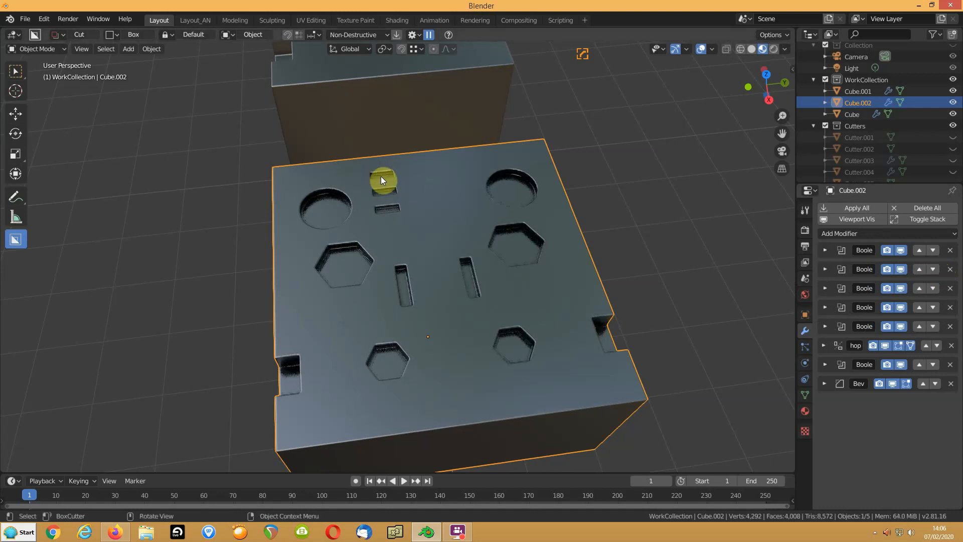
Review BoxCutter's Behavior settings, then start a box cut near Cube.002's front edge with Sort Modifiers enabled and cancel it
middle_drag(341, 256, 346, 151)
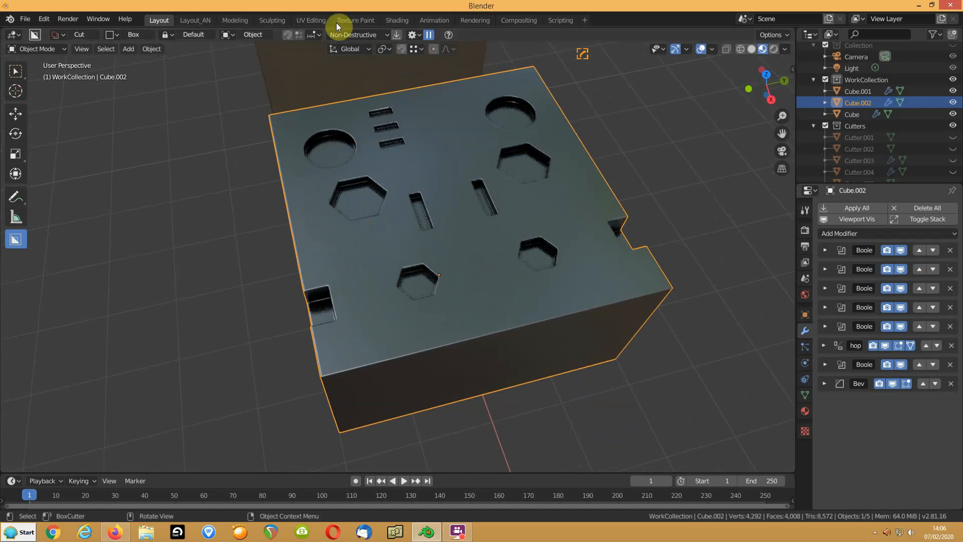
click(416, 36)
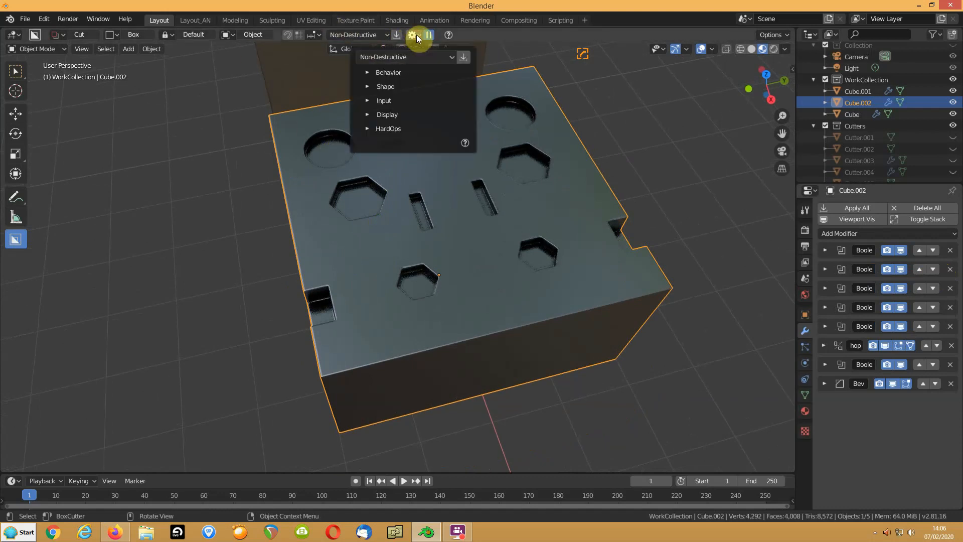
click(367, 72)
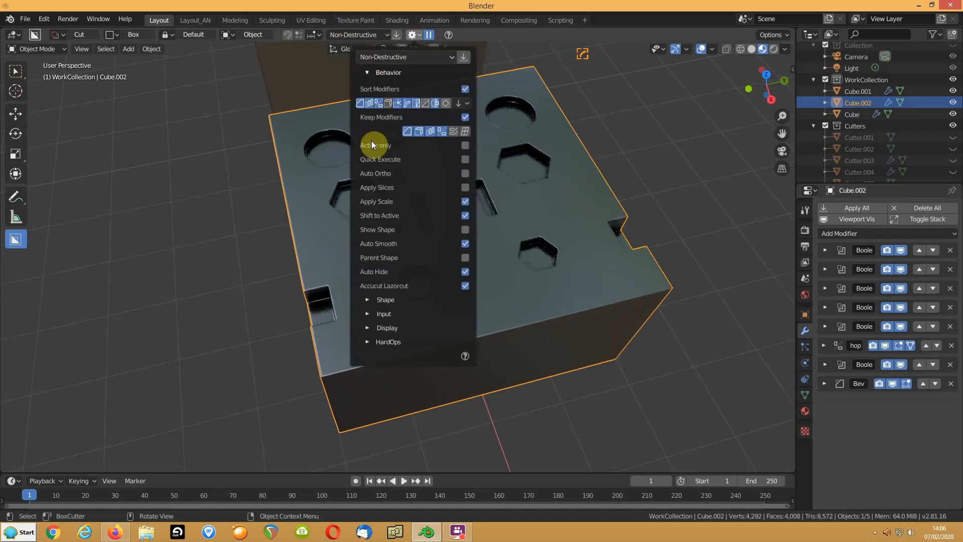
click(138, 160)
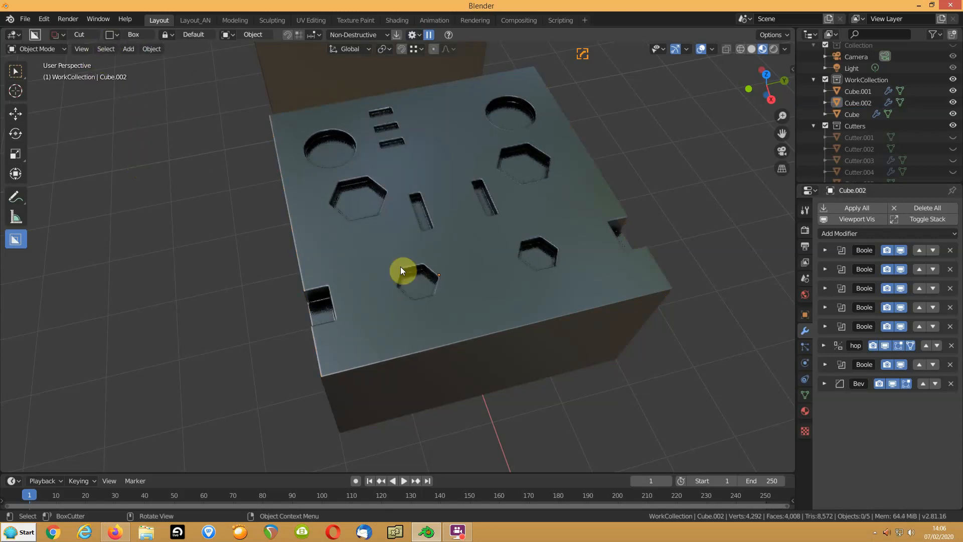
click(414, 337)
drag(415, 335, 378, 349)
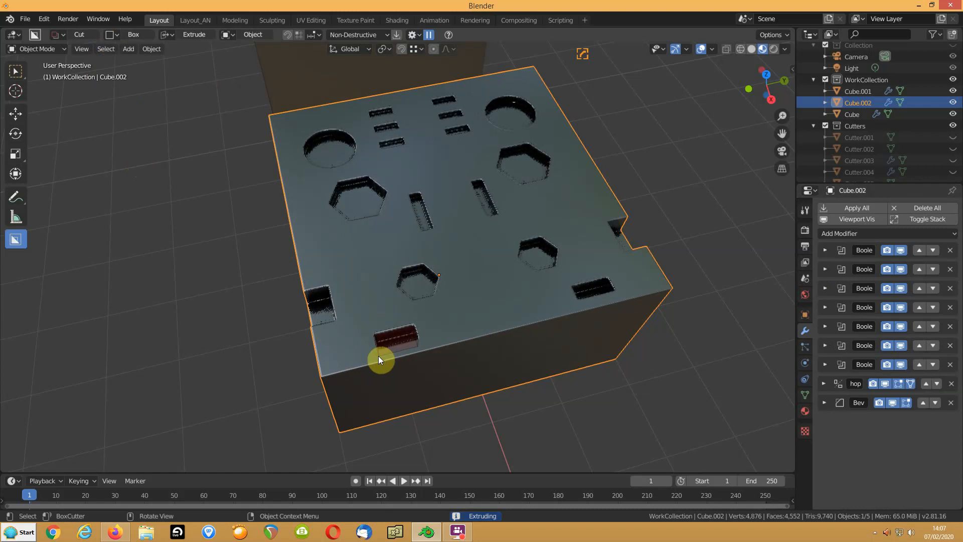
key(Escape)
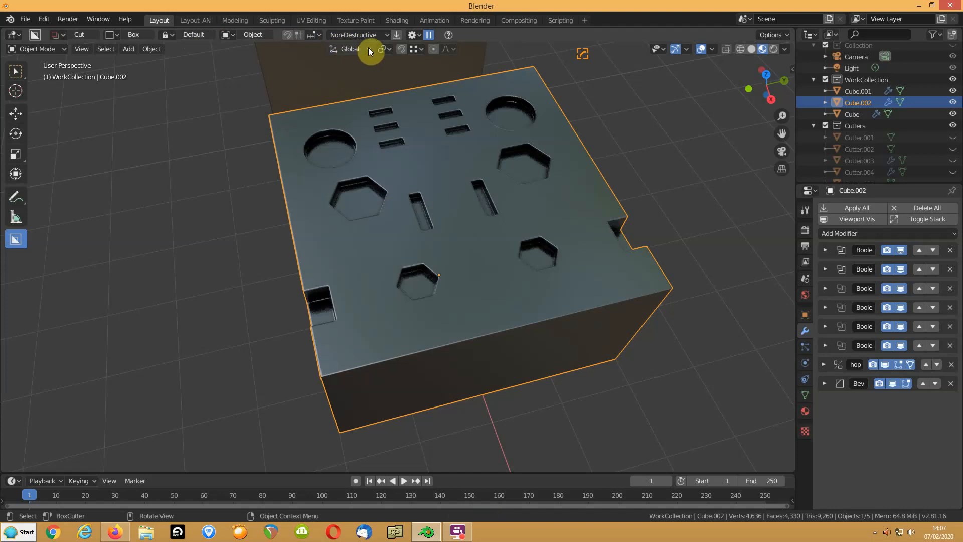
Turn off Sort Modifiers in BoxCutter's Behavior settings
click(420, 35)
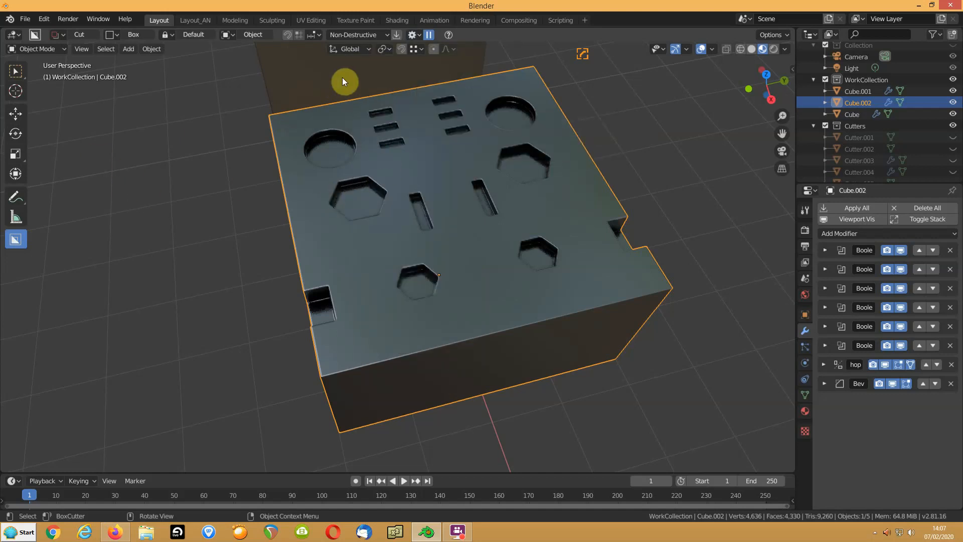
click(418, 34)
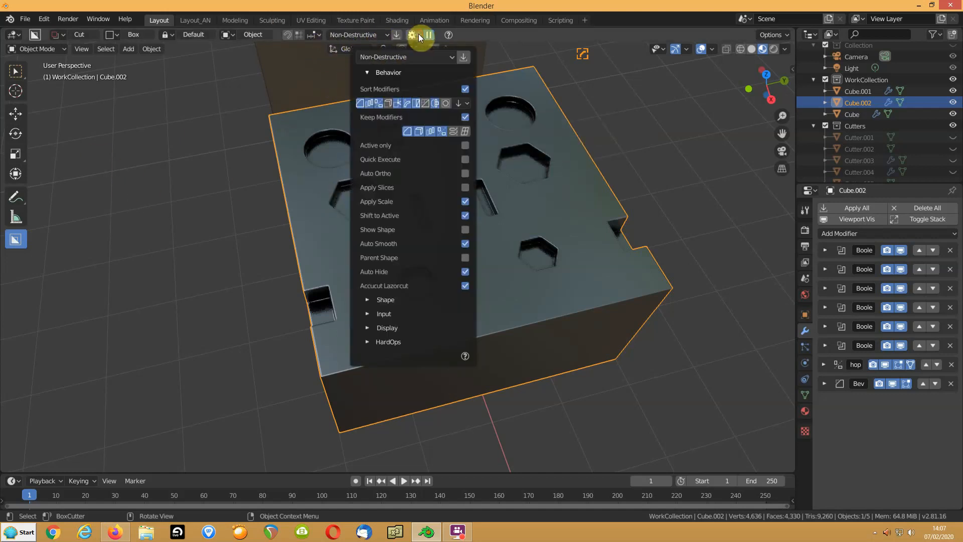
click(465, 89)
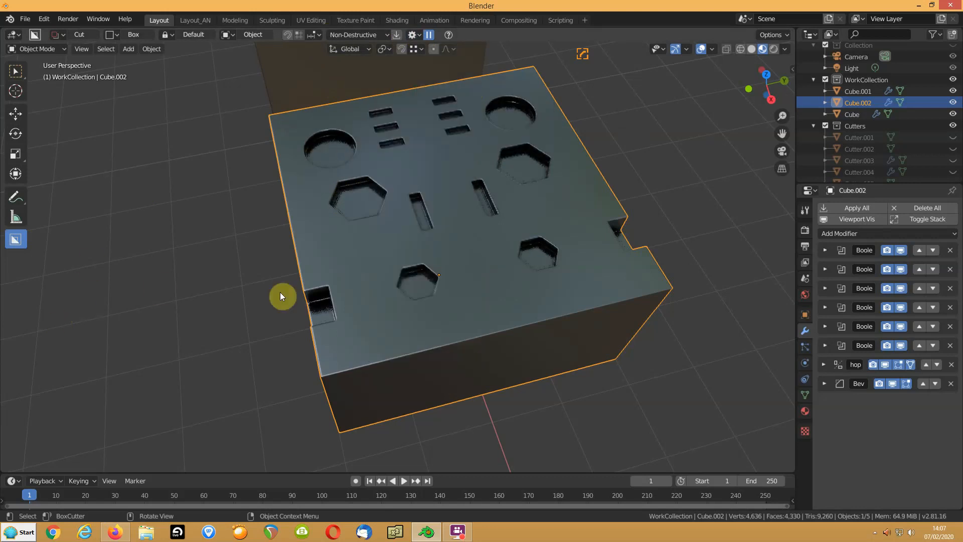
Cut a rectangular slot near Cube.002's front edge and move its Boolean above the Bevel modifier, keeping it below the mirror
mouse_move(404, 326)
mouse_down()
mouse_move(436, 337)
mouse_move(450, 324)
mouse_move(454, 333)
mouse_up()
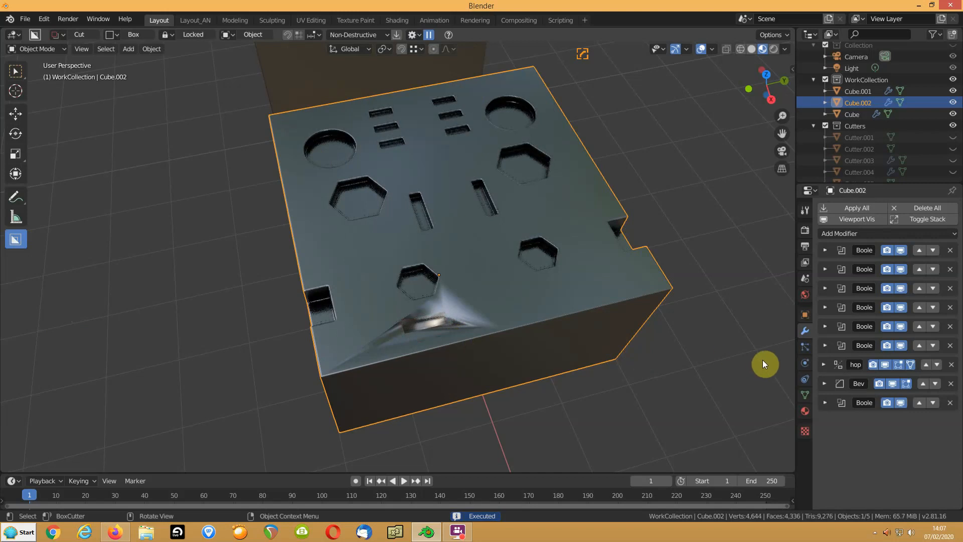
click(920, 402)
middle_drag(442, 342, 461, 290)
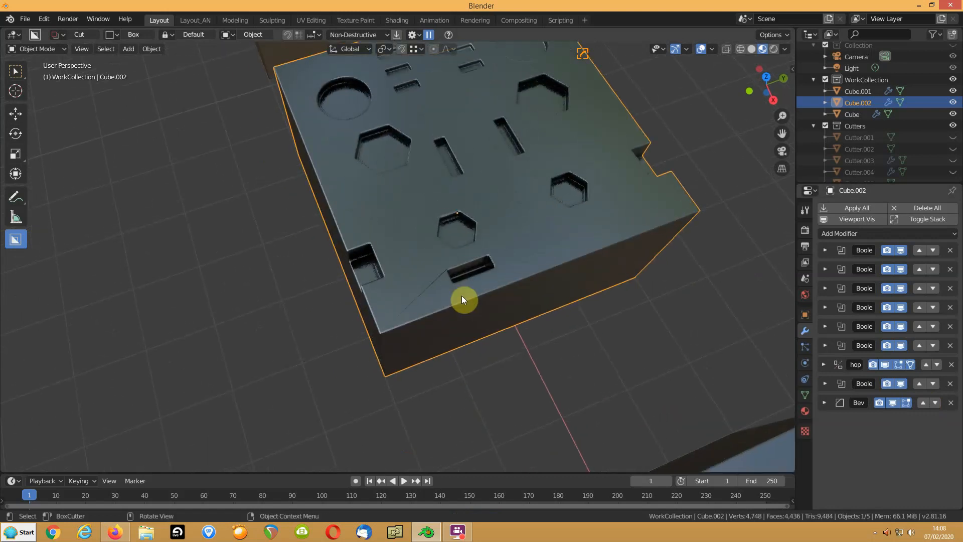
Compare Cube.002's base mesh with its cut result around the front slot and turn on the wireframe overlay
scroll(432, 311, up, 3)
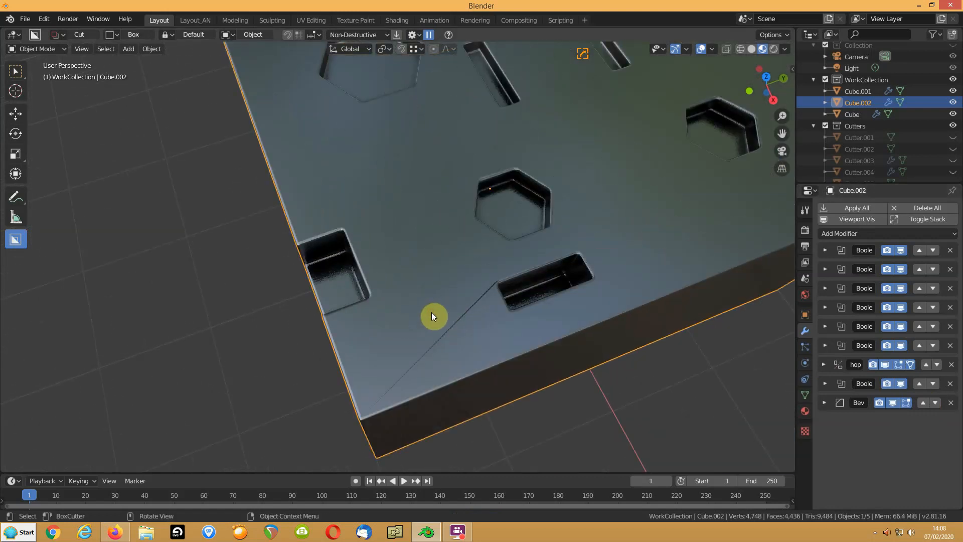
key(Tab)
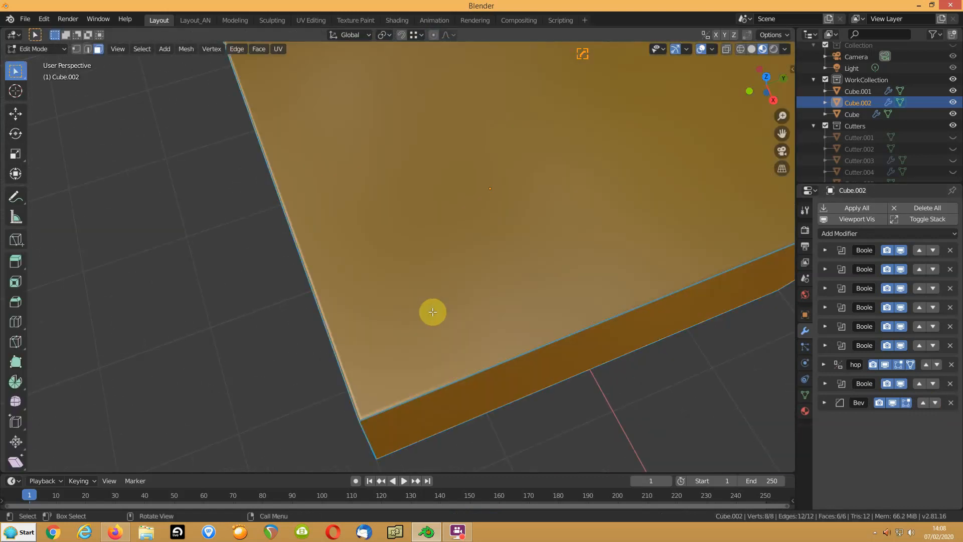
key(Tab)
scroll(444, 291, down, 4)
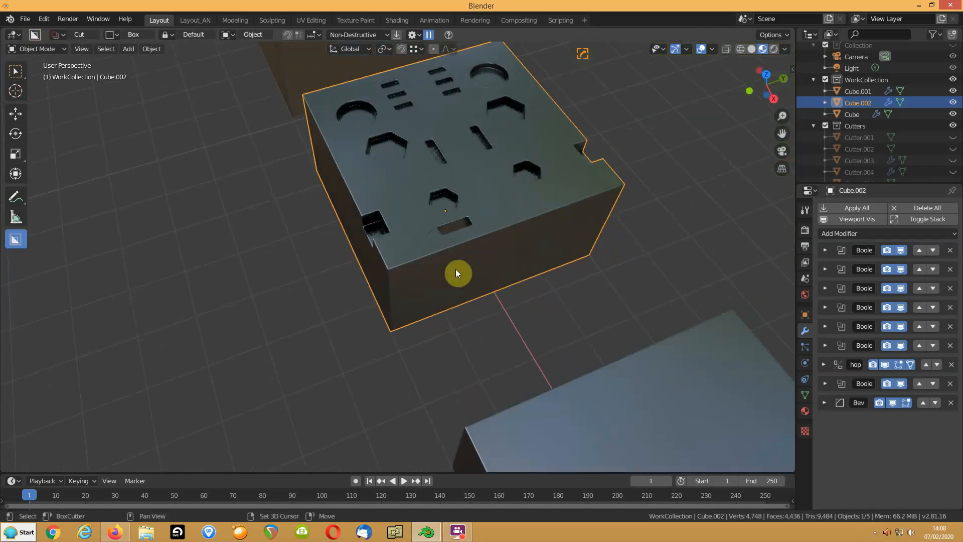
middle_drag(446, 285, 456, 303)
key(Tab)
key(Tab)
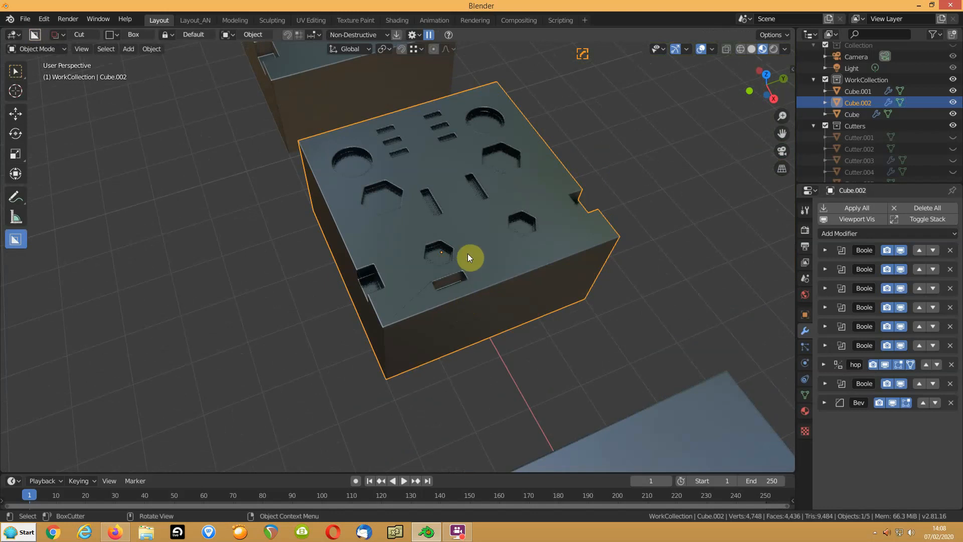
click(715, 49)
click(641, 250)
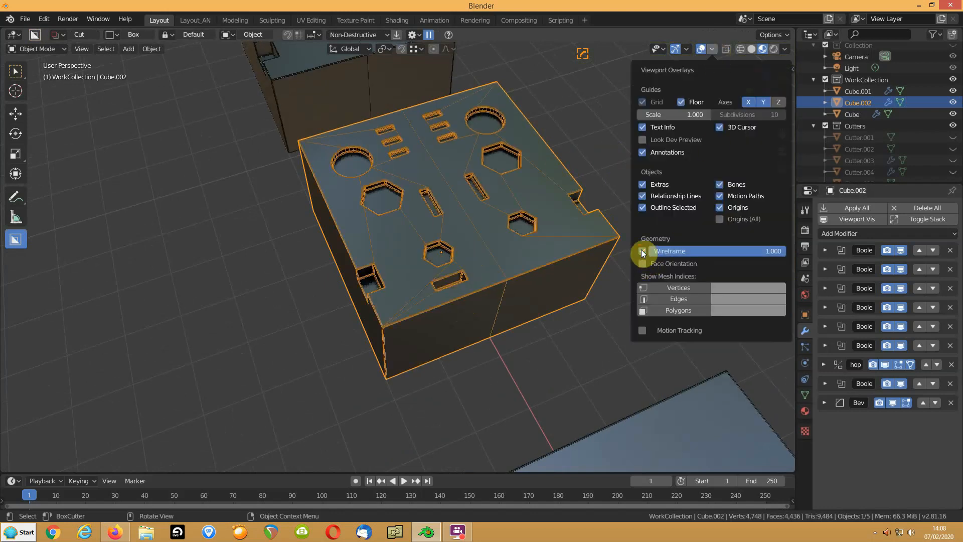
Narrow Cube.002's Bevel modifier slightly with the Hard Ops bevel width adjustment
scroll(372, 254, up, 4)
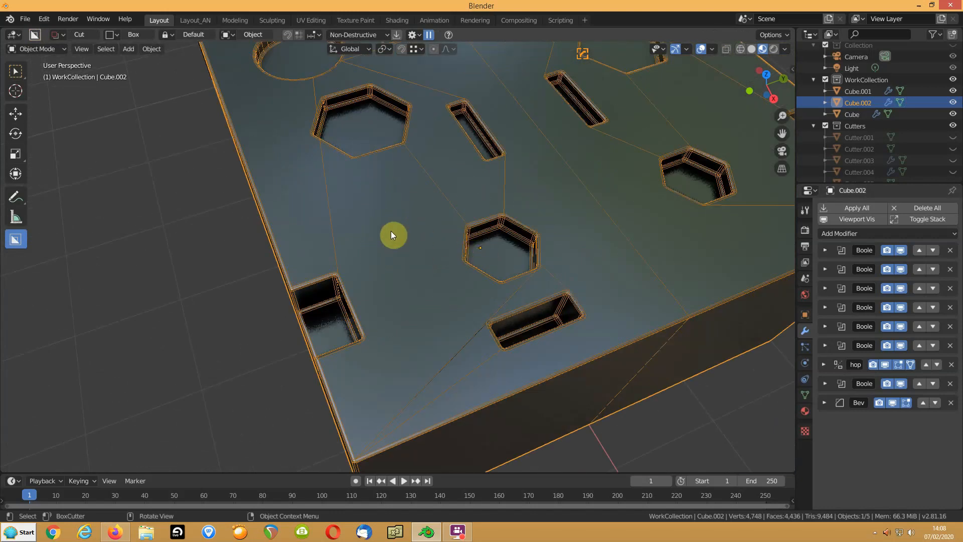
key(q)
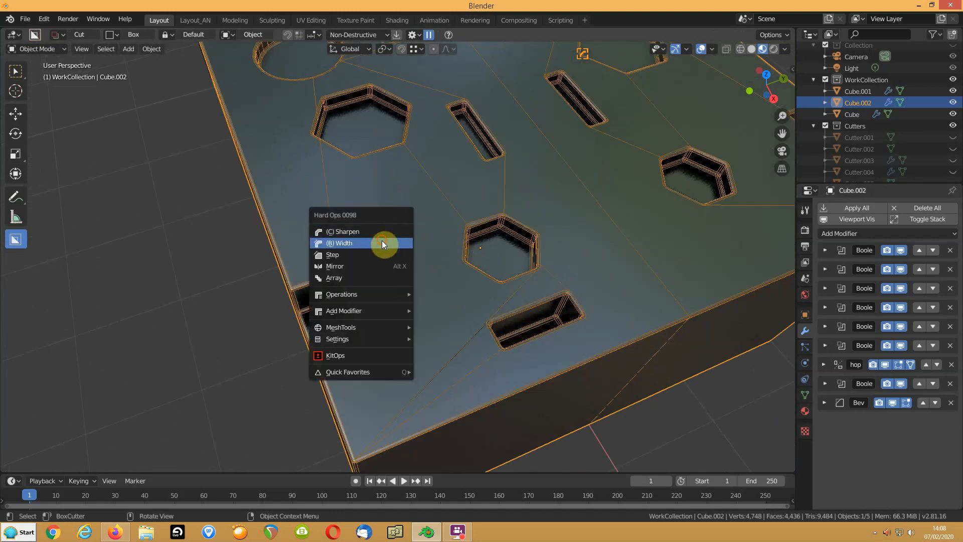
click(382, 244)
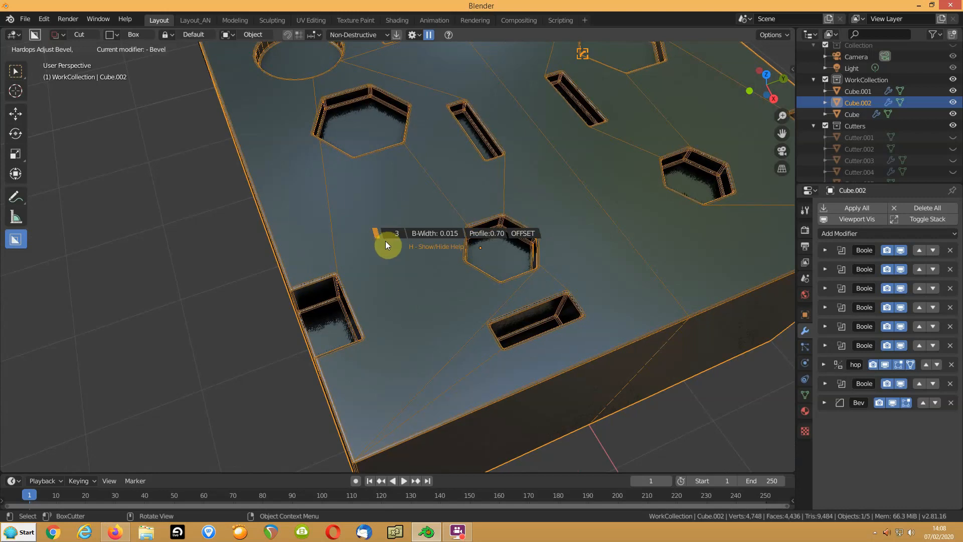
click(386, 242)
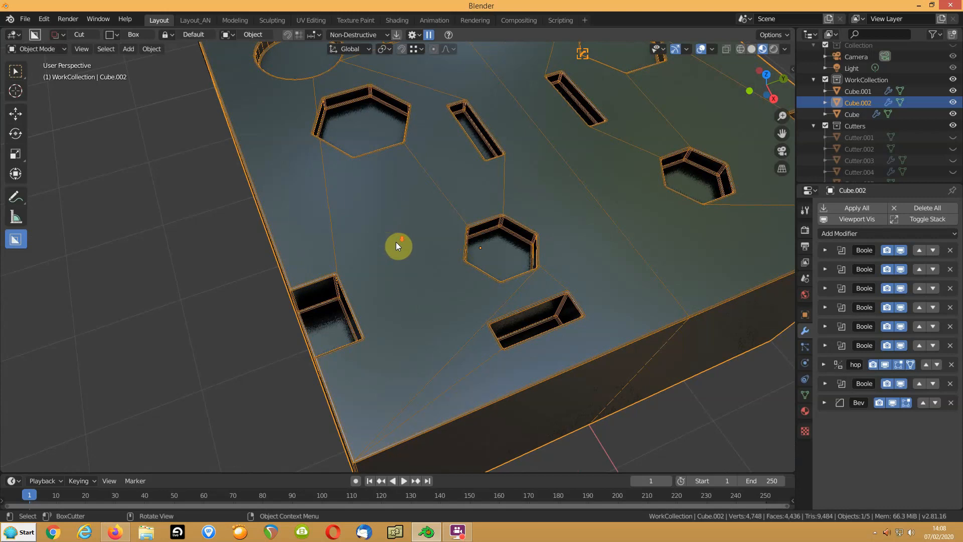
scroll(395, 242, down, 3)
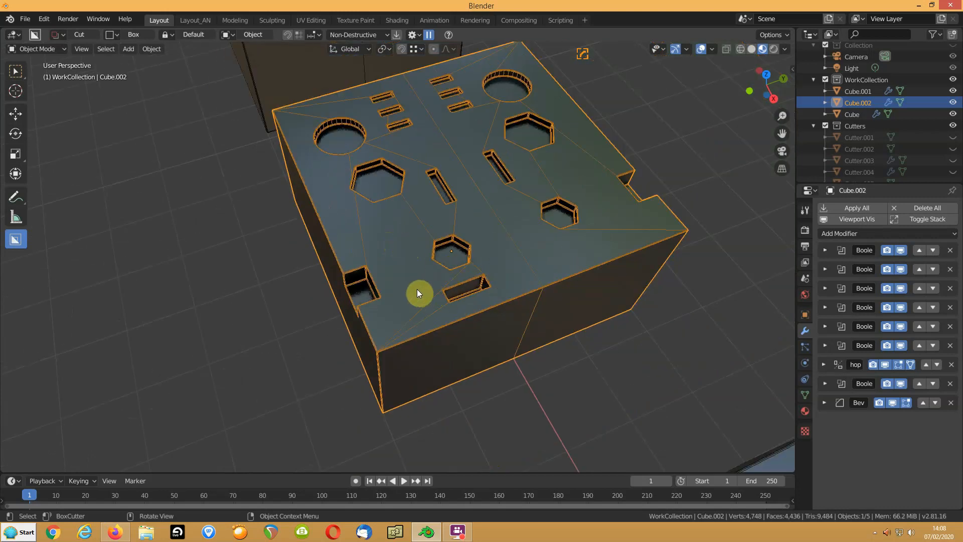
Check Cube.002's base mesh and unhide all the cutter objects in the Cutters collection
key(Tab)
key(Tab)
scroll(935, 126, down, 5)
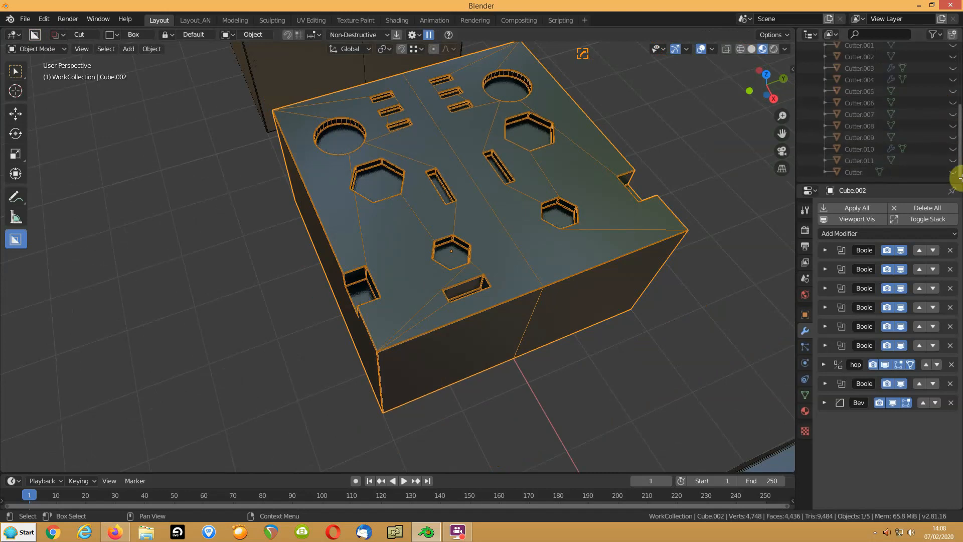
drag(953, 172, 950, 37)
scroll(876, 125, up, 2)
scroll(902, 122, down, 2)
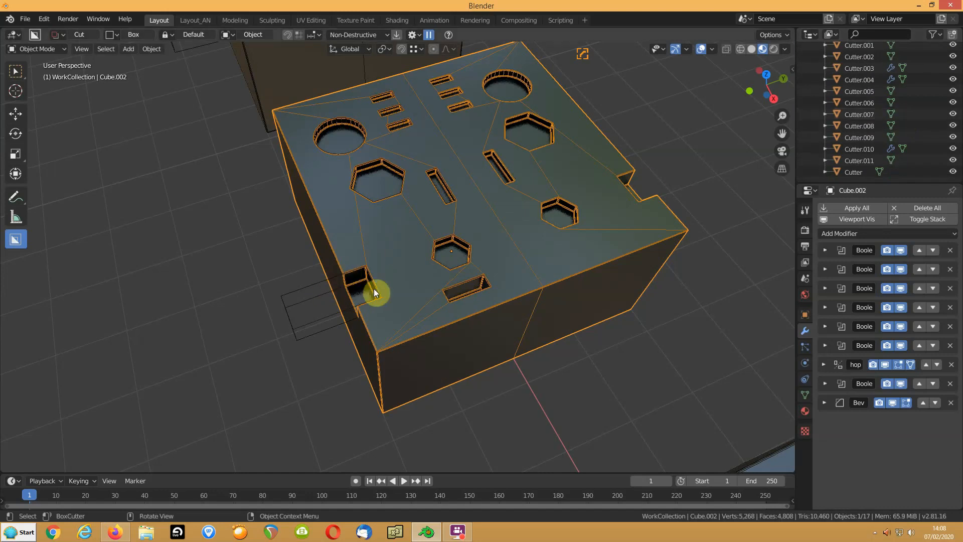
scroll(374, 288, up, 2)
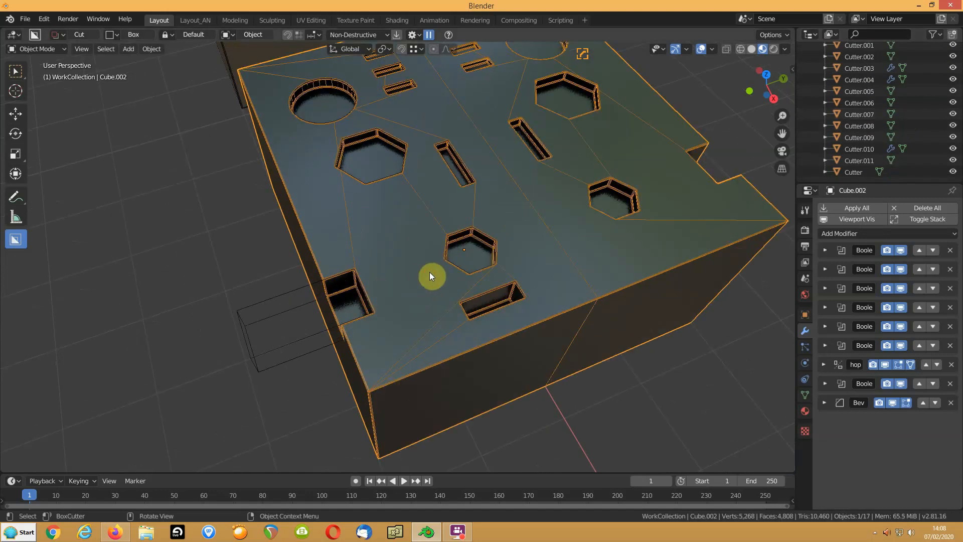
Edit Cube.002's mesh and add a crosswise loop cut near its middle, passing through the long narrow slot
key(Tab)
middle_drag(492, 229, 481, 236)
scroll(417, 231, down, 3)
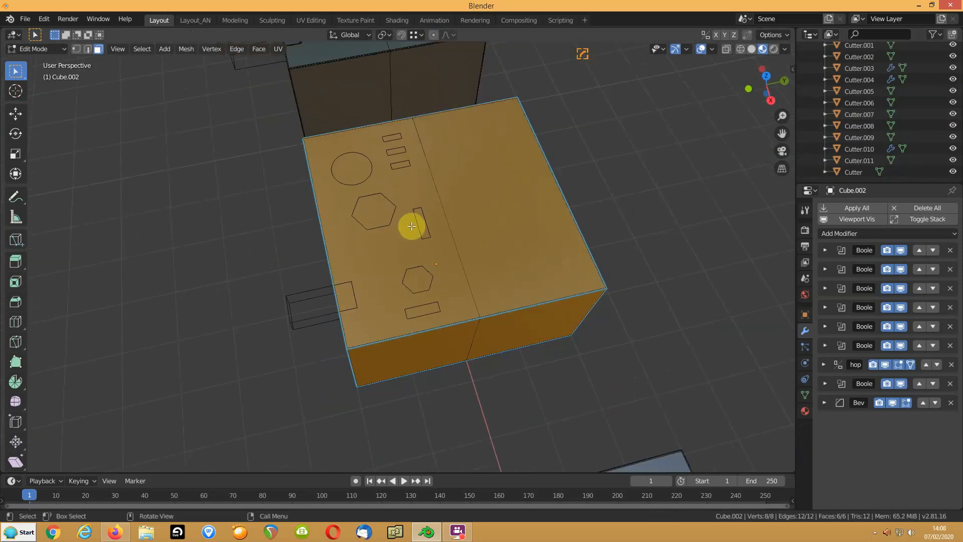
key(ctrl+r)
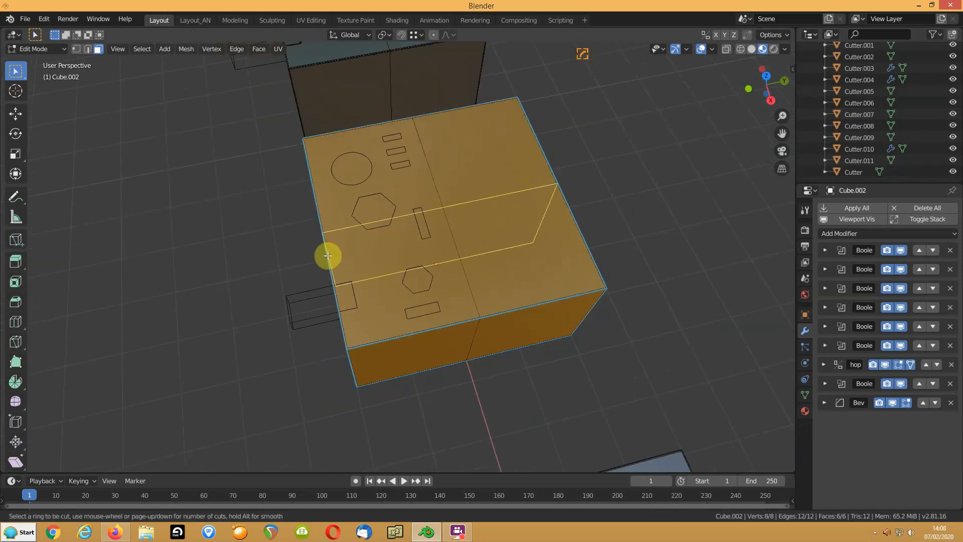
click(327, 254)
click(332, 266)
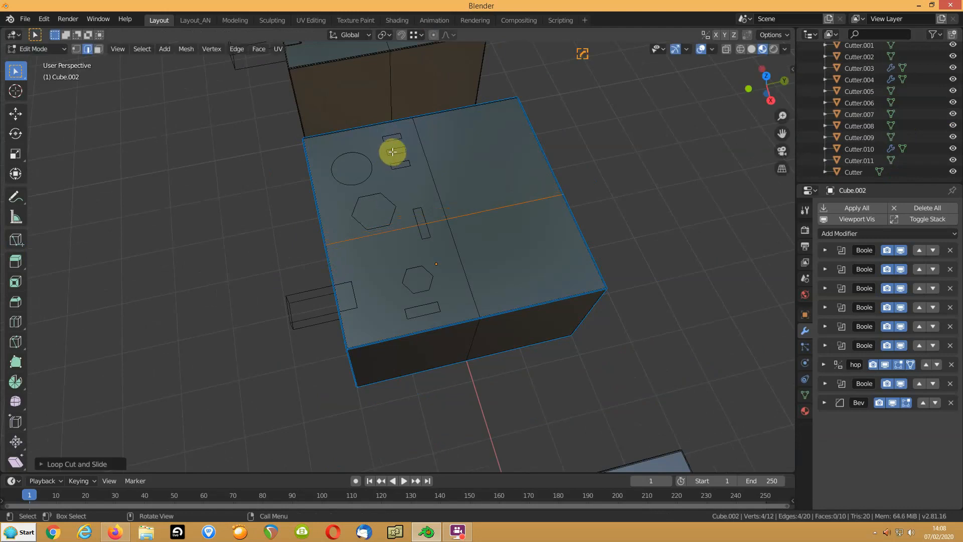
Add two front-to-back loop cuts, one near the centre line and one through the column of three small slots
key(ctrl+r)
click(387, 126)
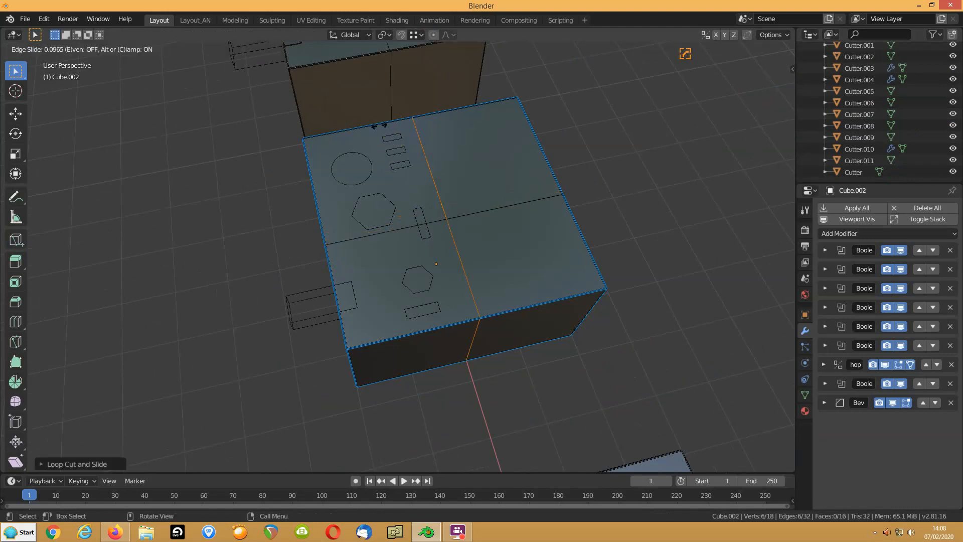
click(374, 127)
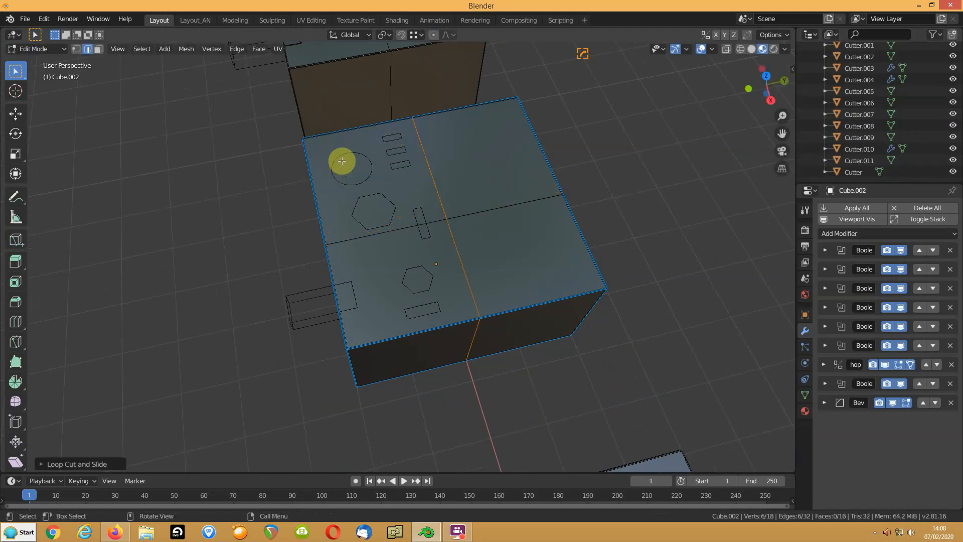
key(ctrl+r)
click(337, 138)
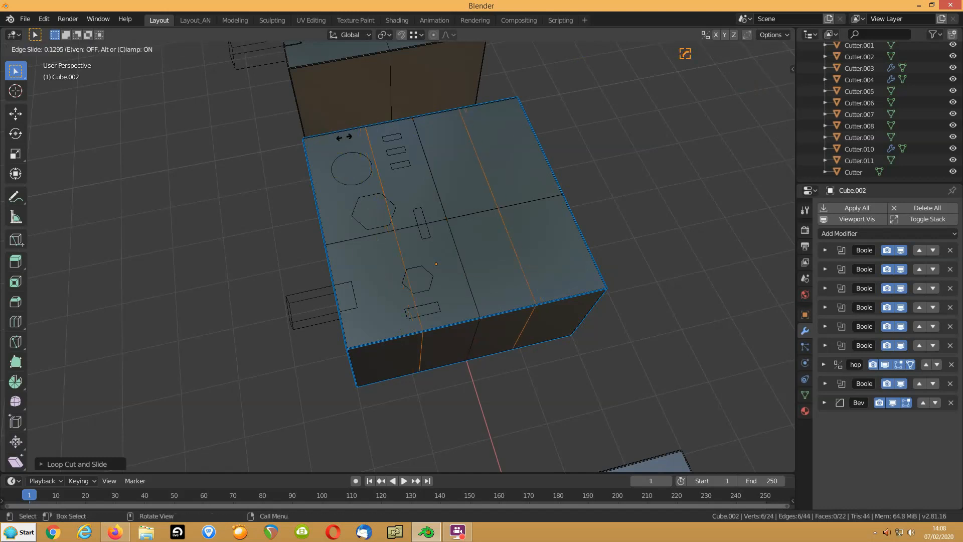
click(369, 131)
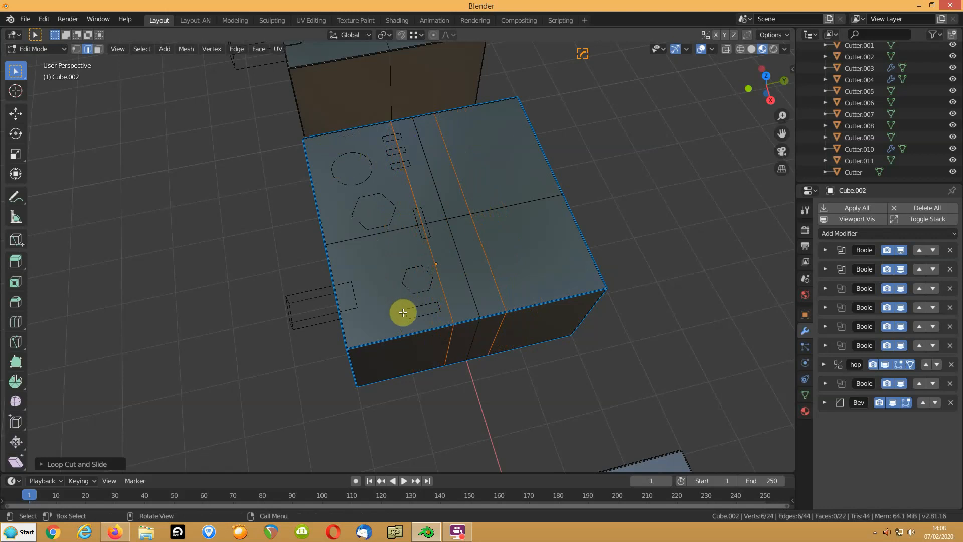
Add two crosswise loop cuts in Cube.002's front half, one through the small hexagon and one through the front slot
key(ctrl+r)
click(345, 333)
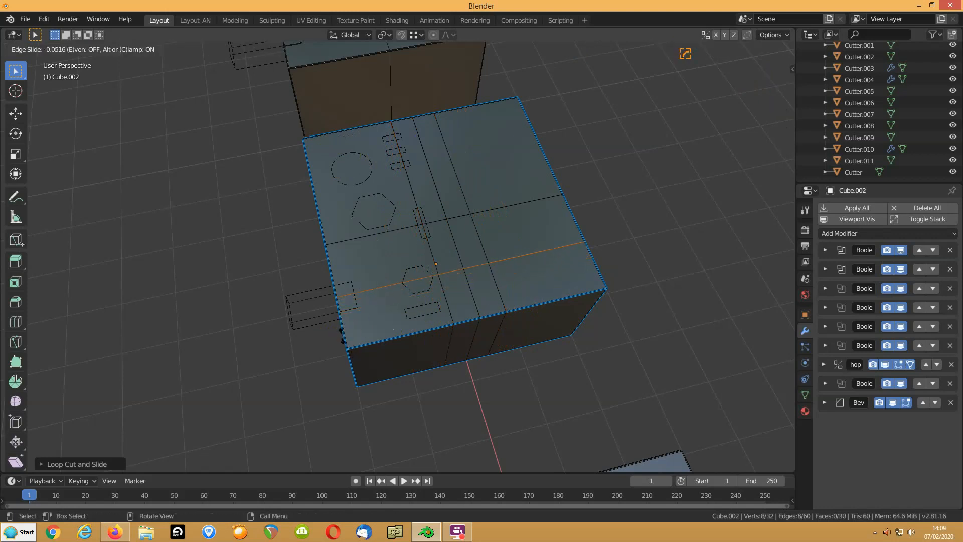
click(342, 333)
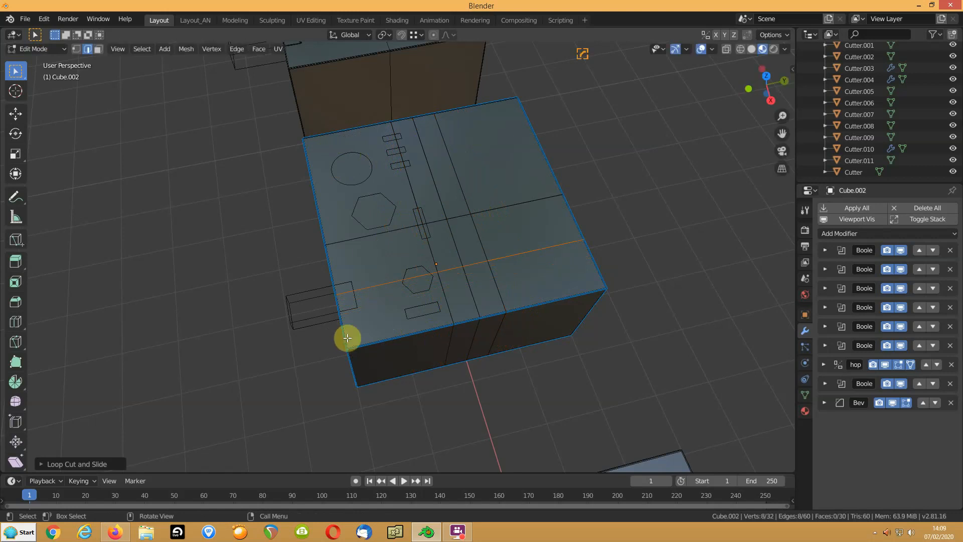
key(r)
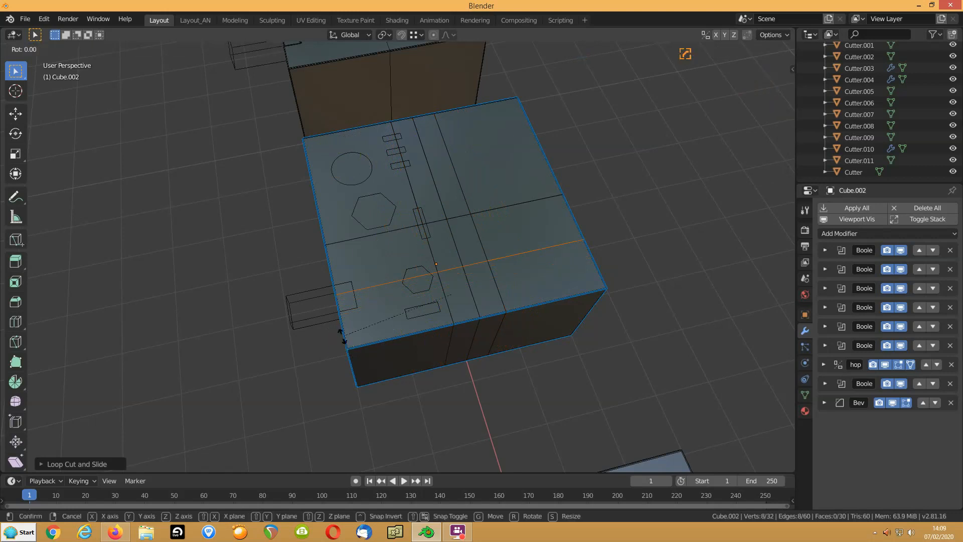
right_click(344, 335)
key(ctrl+r)
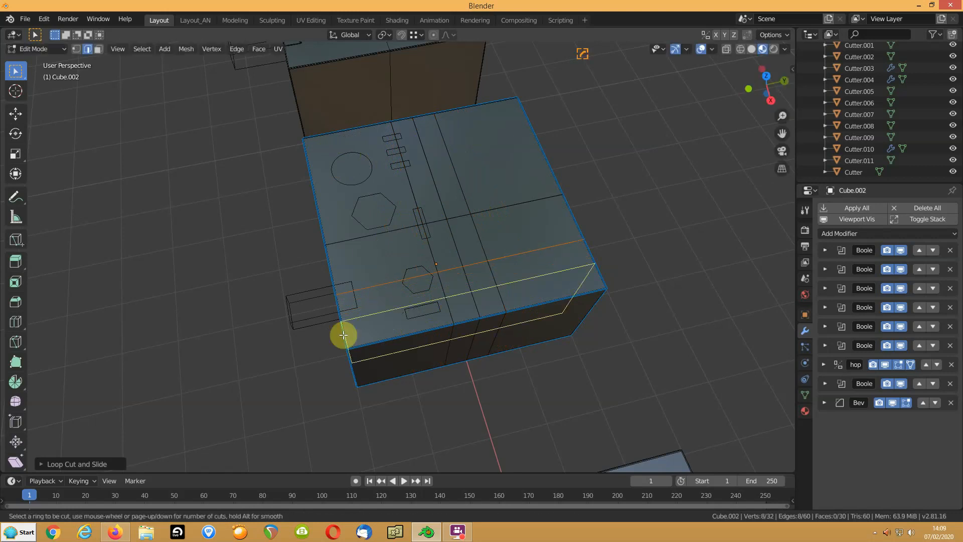
click(344, 337)
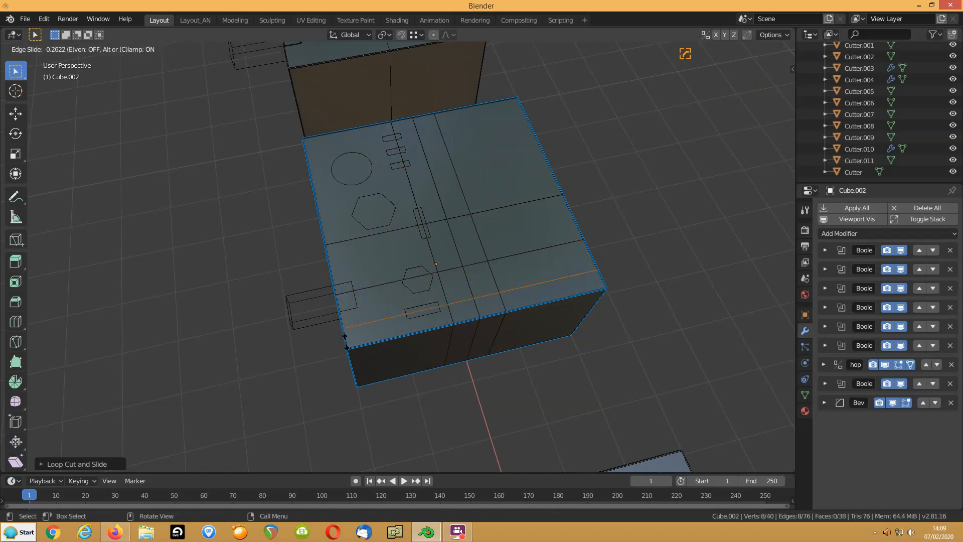
click(344, 341)
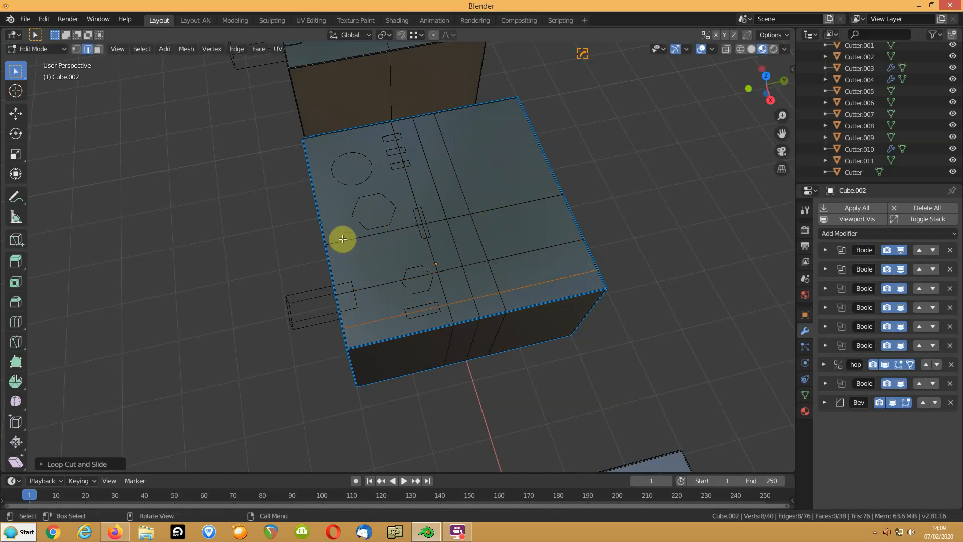
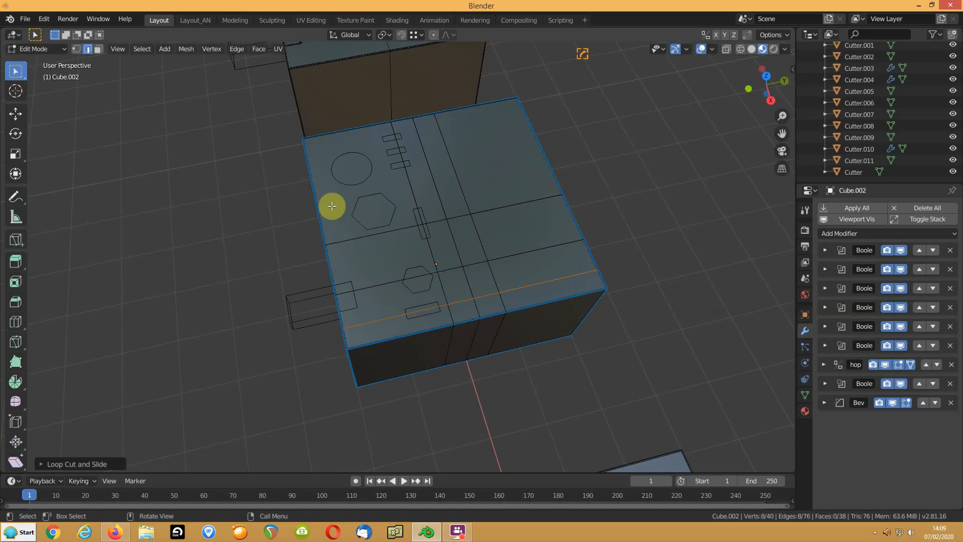
Add a crosswise loop cut through the large hexagon on Cube.002's uncut base mesh
key(ctrl+r)
click(325, 224)
click(323, 216)
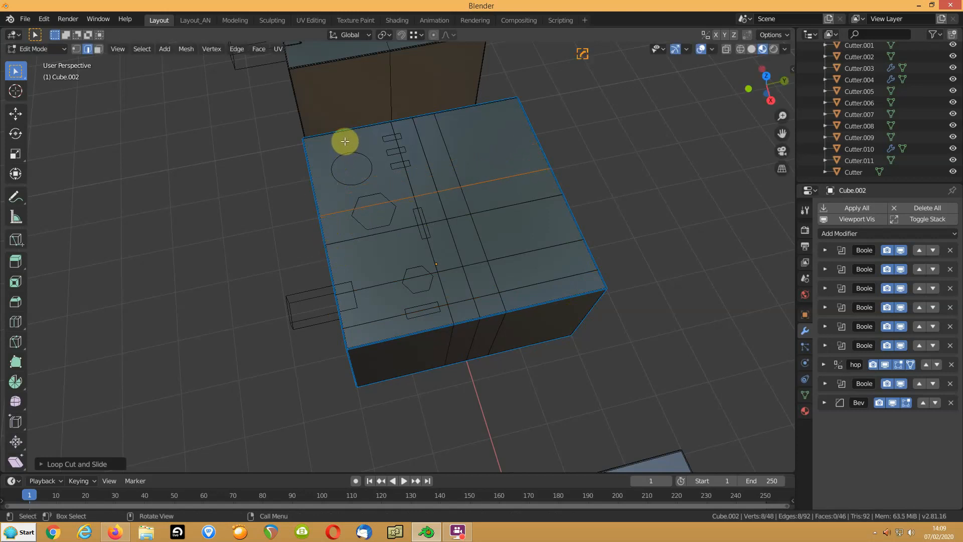
Add a front-to-back loop cut through the circle and dissolve the crosswise loop through the large hexagon
key(ctrl+r)
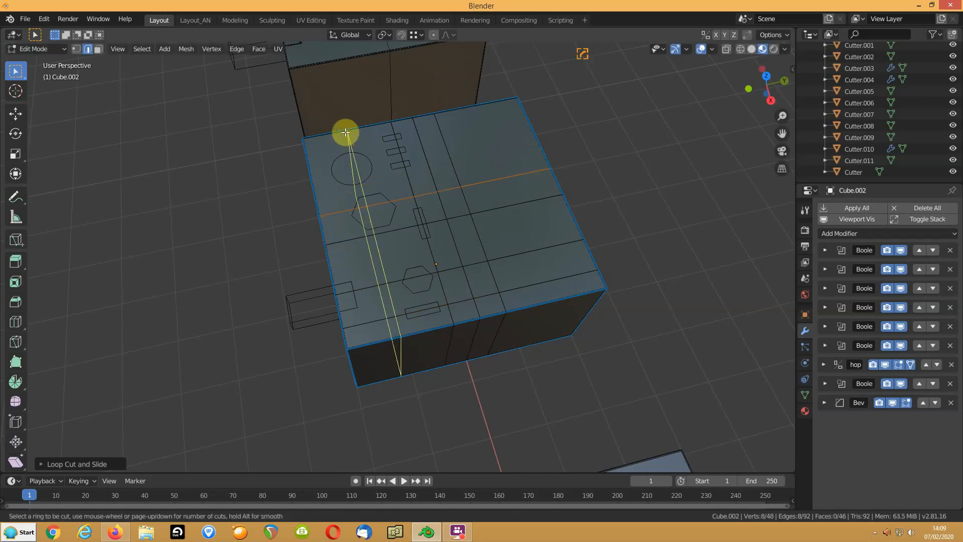
click(346, 132)
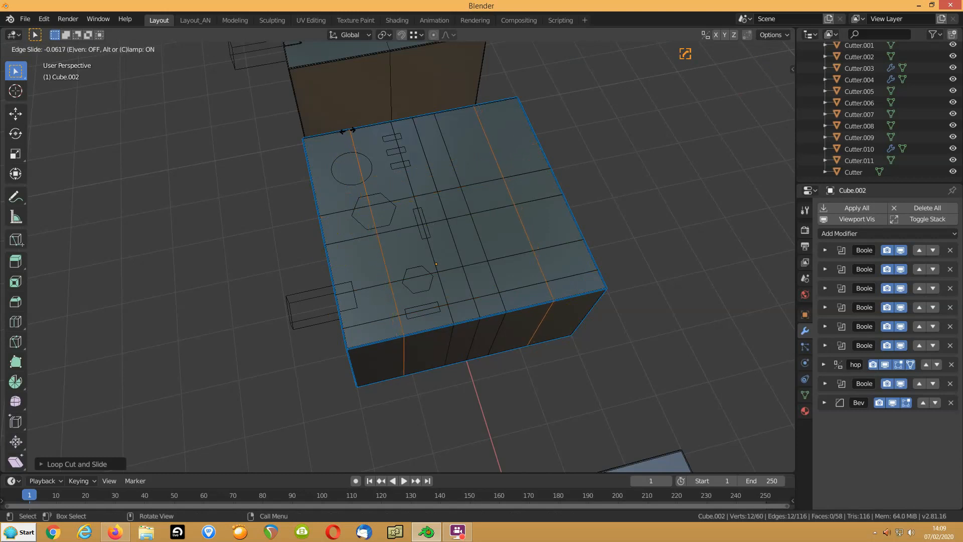
click(348, 131)
key(ctrl+x)
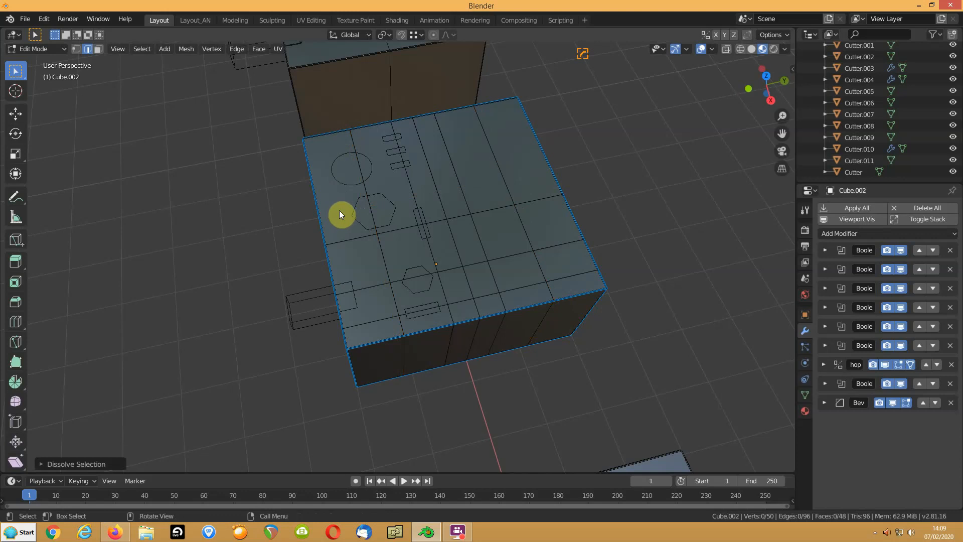
Return Cube.002 to Object Mode and examine how the added loops run around its live cuts from several angles
key(Tab)
middle_drag(329, 293, 332, 297)
scroll(376, 261, up, 3)
middle_drag(431, 162, 468, 204)
scroll(468, 203, down, 2)
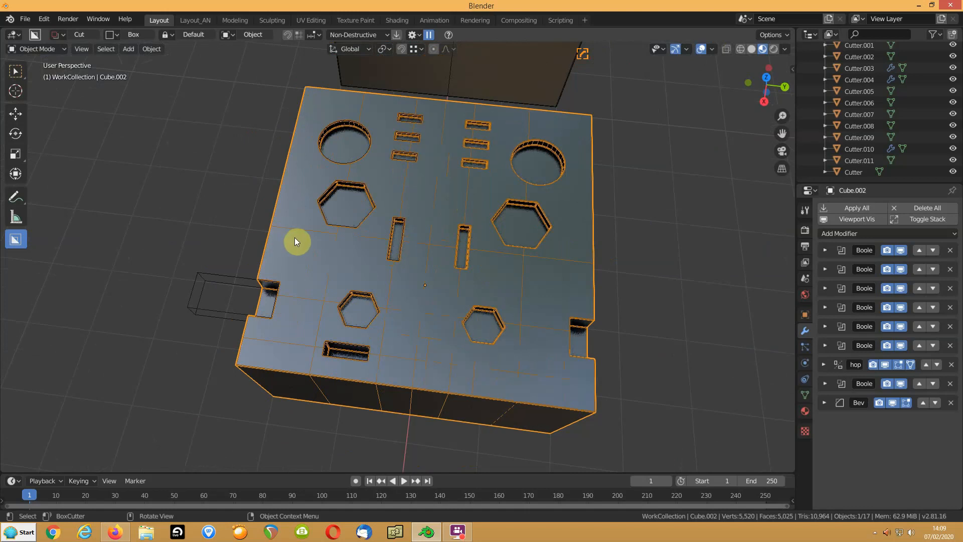
scroll(315, 225, down, 3)
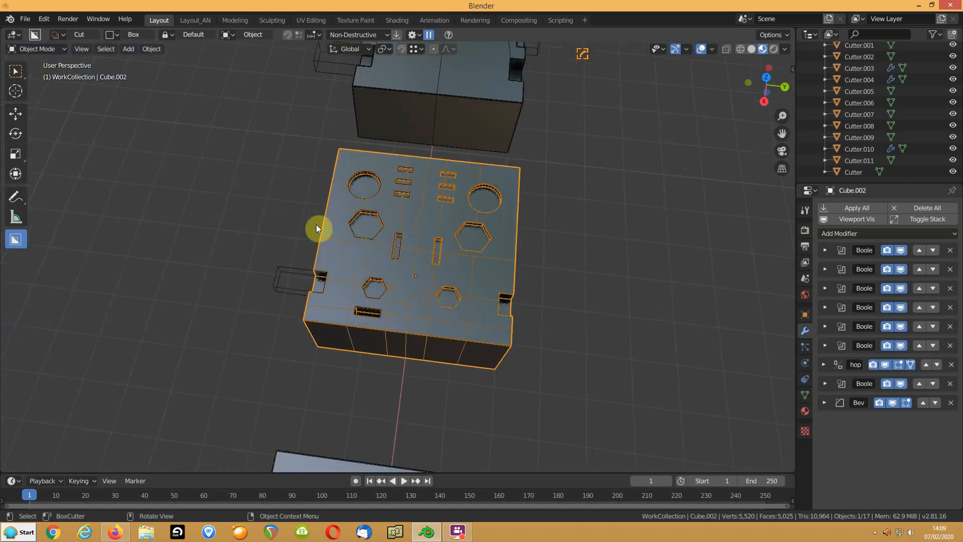
middle_drag(321, 254, 343, 252)
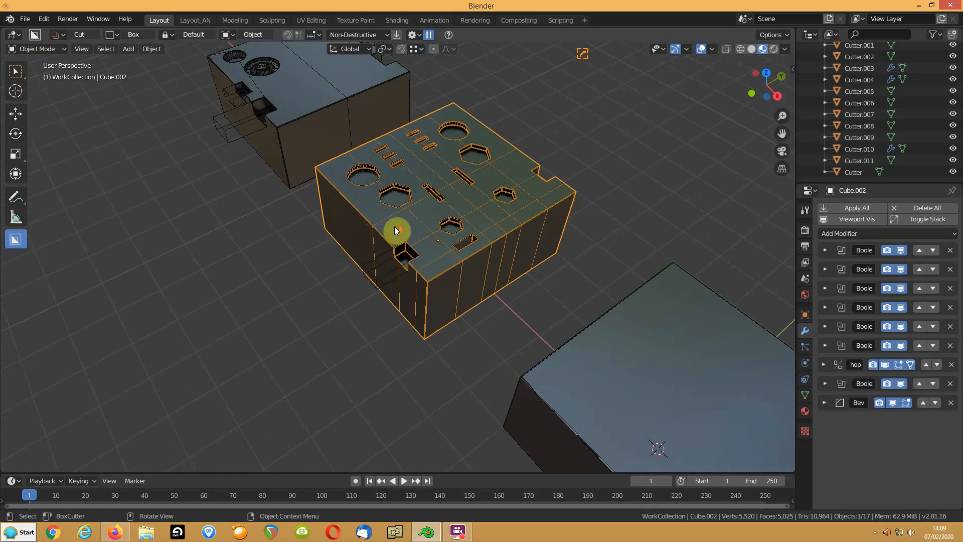
scroll(416, 221, up, 3)
middle_drag(465, 207, 409, 226)
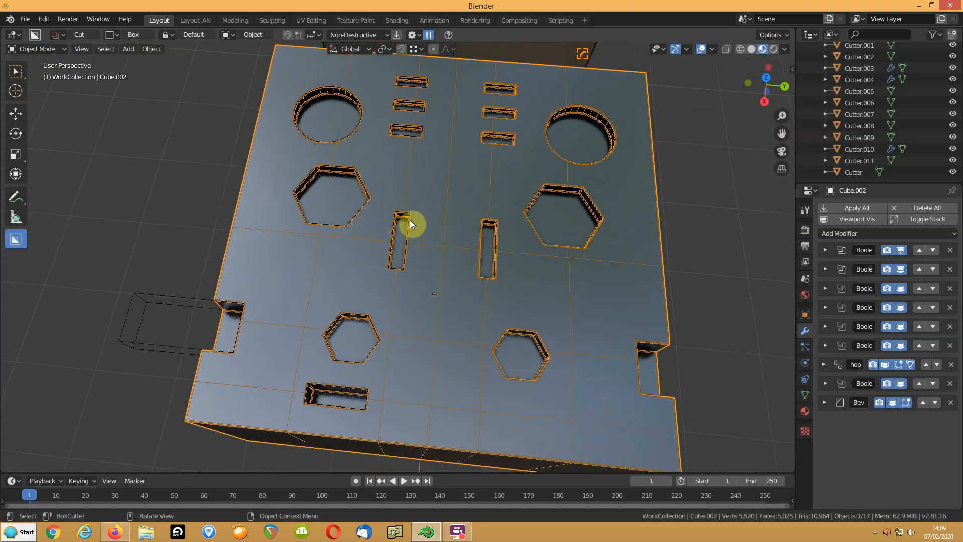
Deselect Cube.002, turn off the wireframe overlay and hide the Cutters collection
scroll(412, 220, down, 3)
click(229, 229)
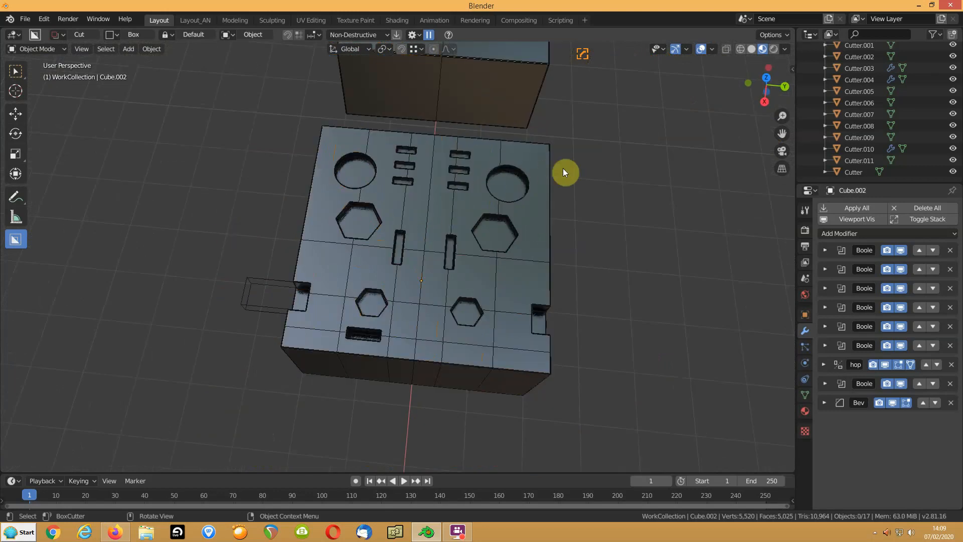
click(713, 49)
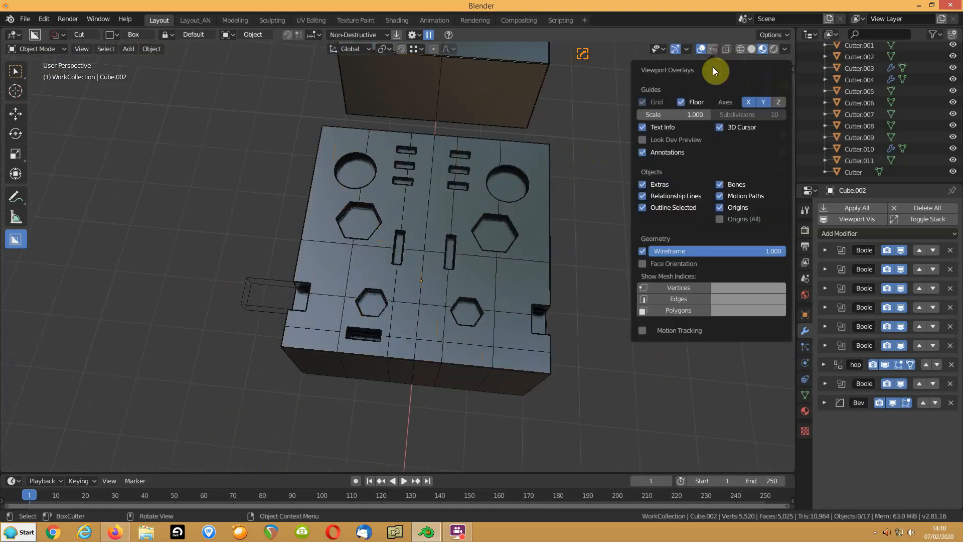
click(643, 251)
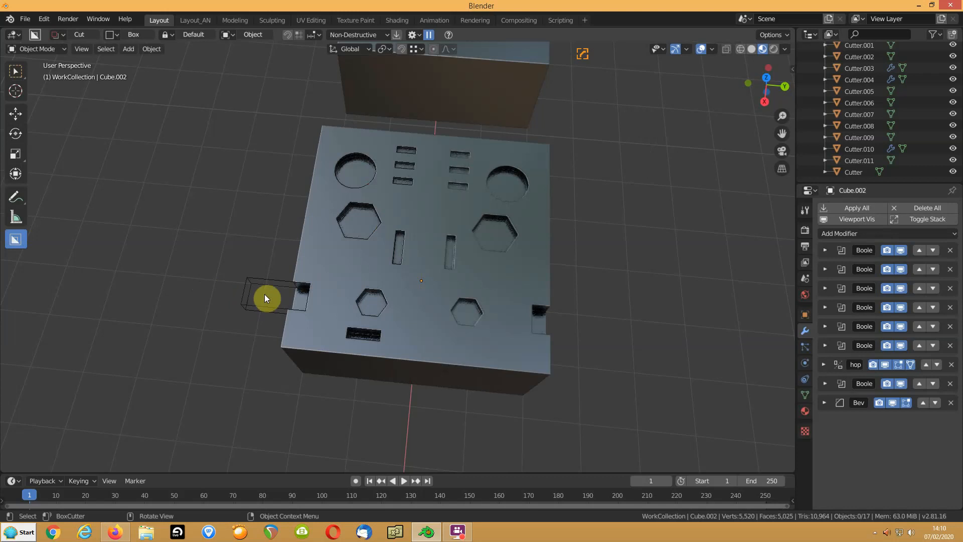
scroll(943, 169, up, 5)
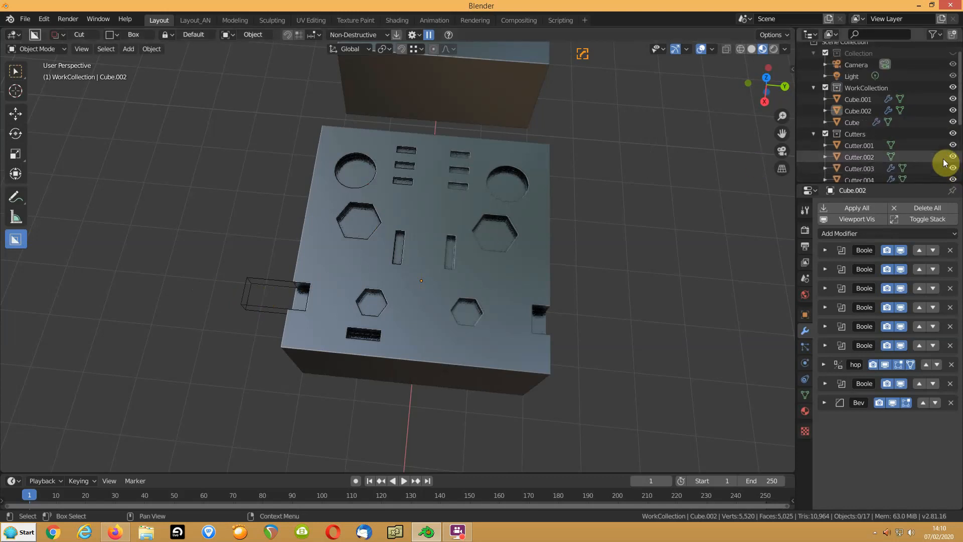
click(952, 134)
Select the block named Cube with its single side notch and mirror it across the Y axis with Hard Ops Mirror
middle_drag(357, 300, 291, 313)
scroll(420, 288, down, 5)
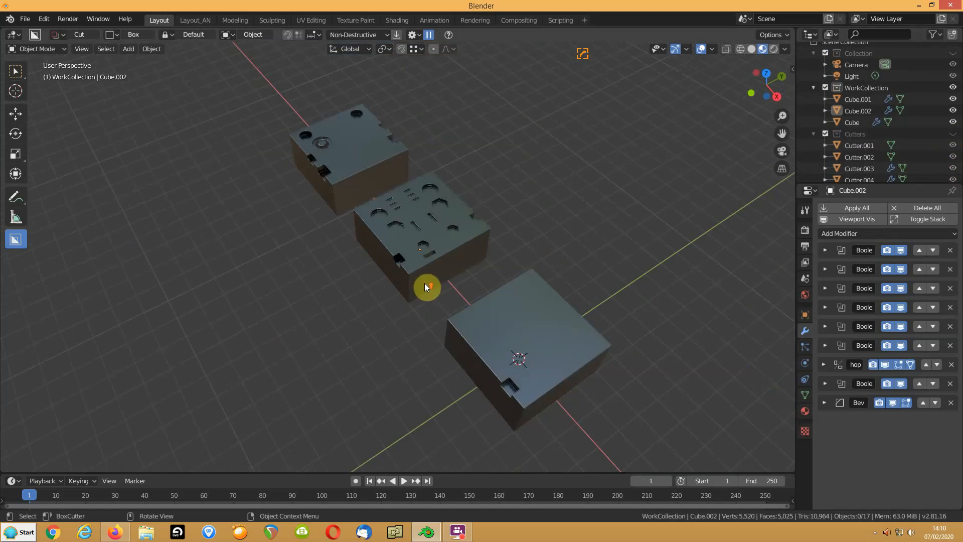
scroll(425, 286, up, 5)
scroll(473, 268, down, 5)
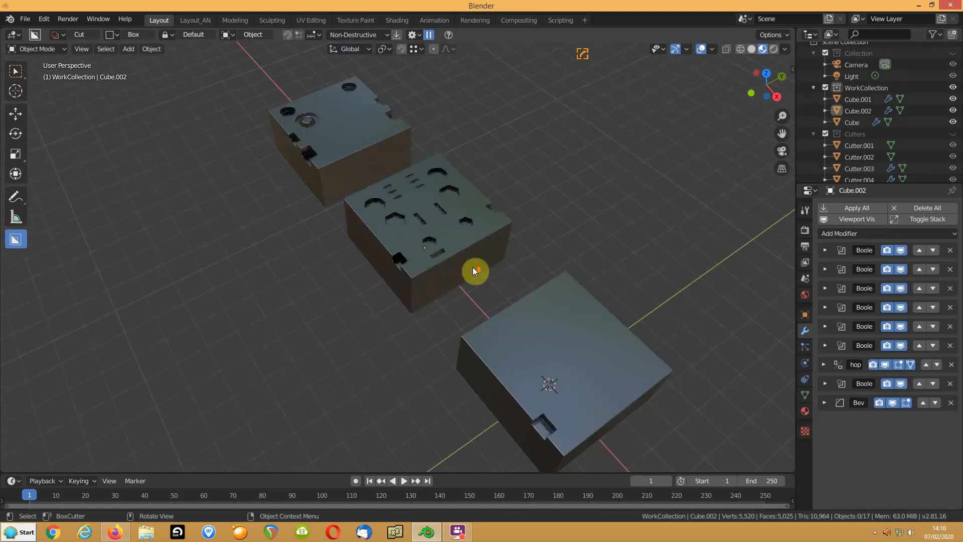
click(507, 347)
scroll(497, 309, up, 2)
scroll(474, 279, down, 2)
scroll(495, 306, up, 5)
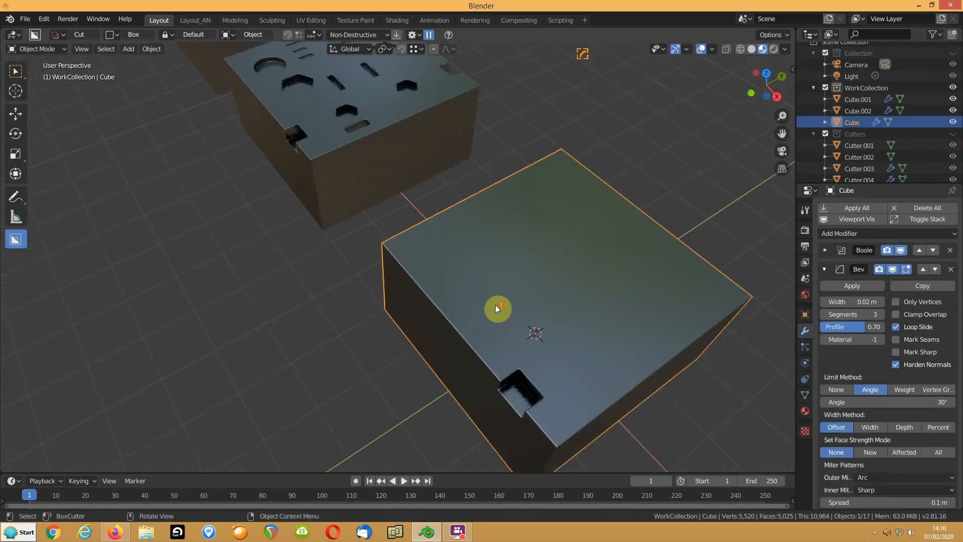
scroll(494, 305, down, 2)
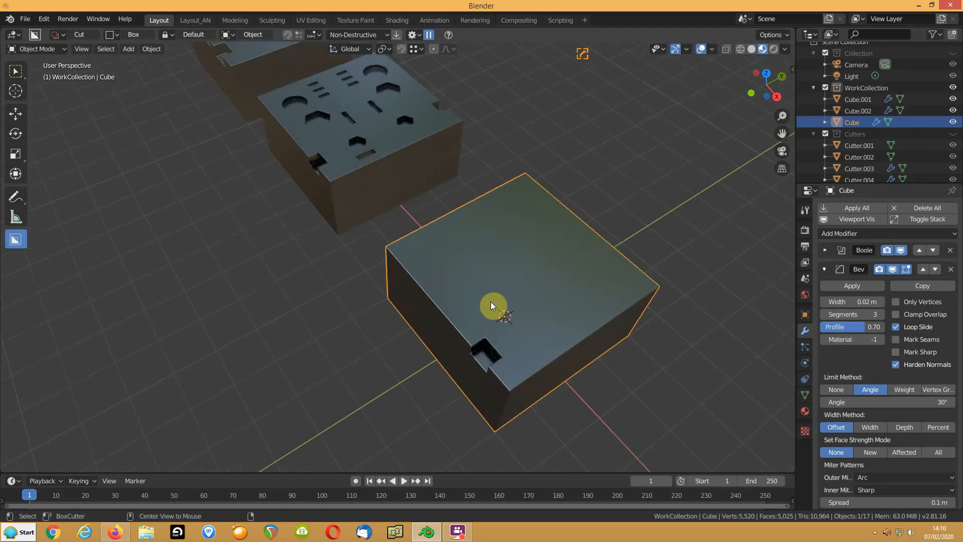
key(alt+x)
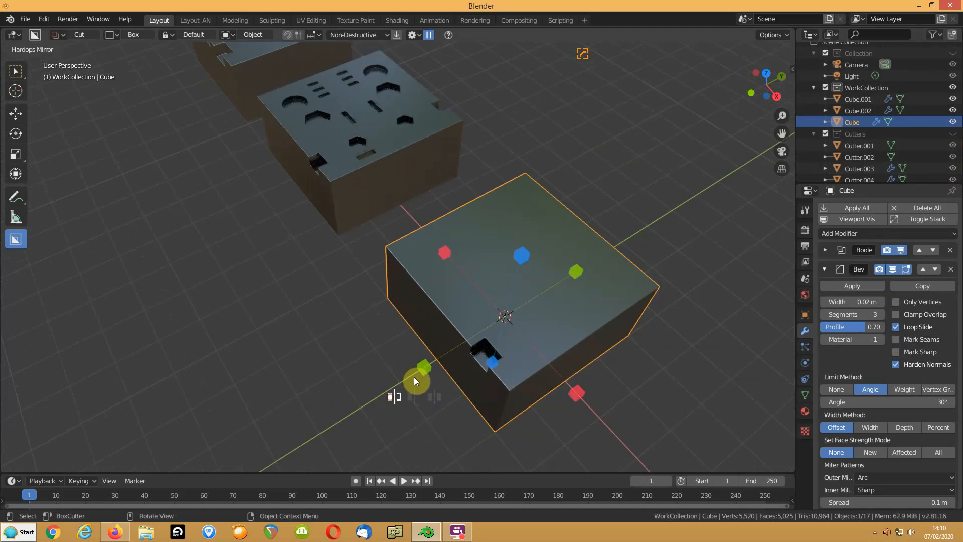
click(423, 368)
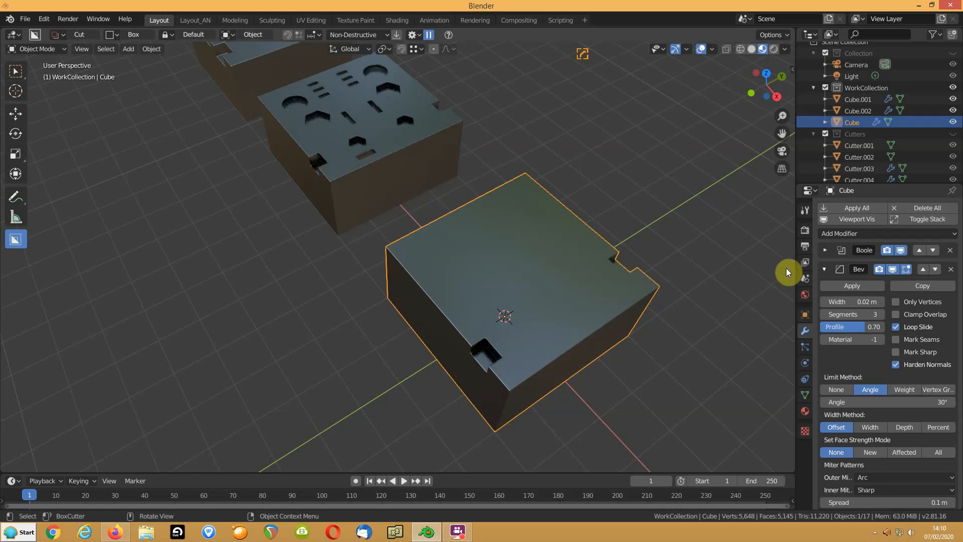
Collapse Cube's Bevel and Mirror modifiers and move the Bevel below the Mirror
click(823, 269)
click(824, 289)
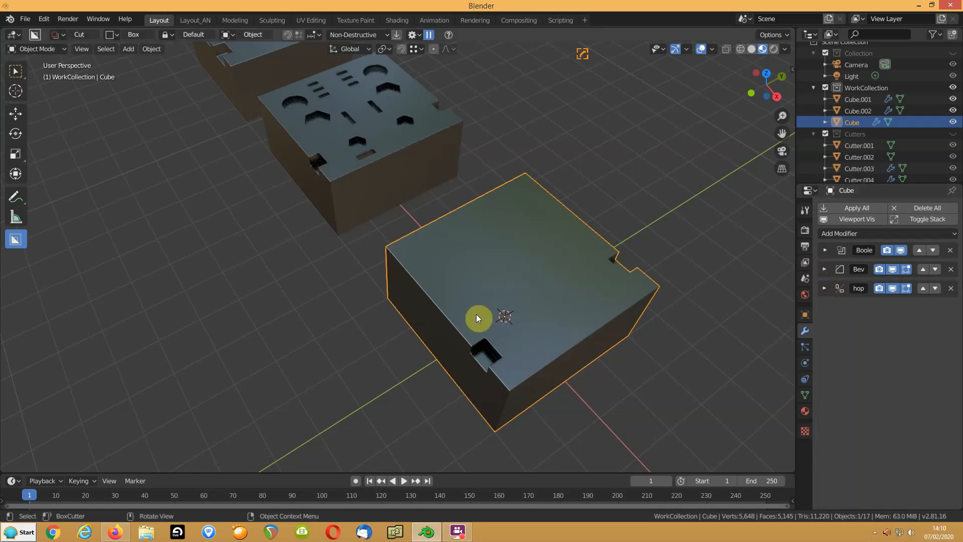
click(936, 270)
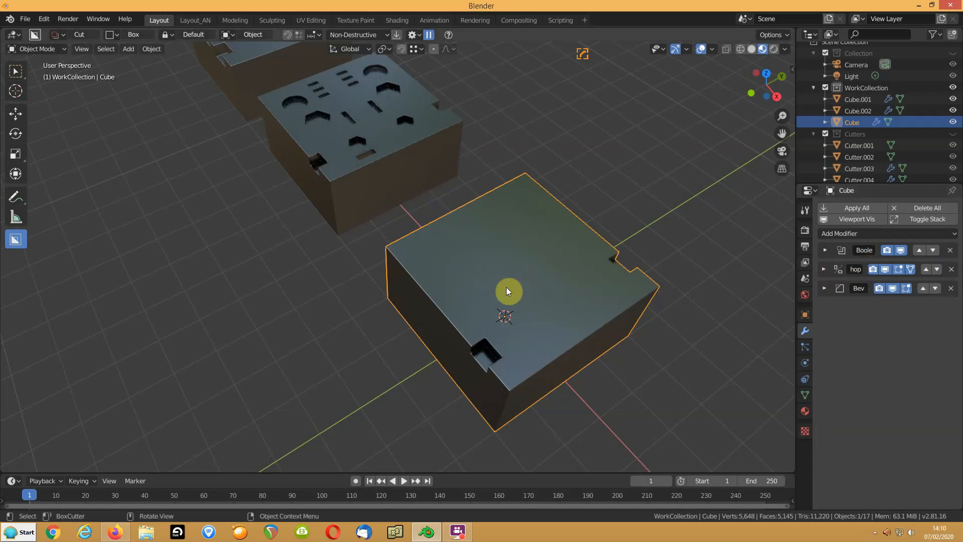
Cut a BoxCutter Ngon recess into Cube's long upper side edge behind the notch, locking the shape before applying it
scroll(490, 299, up, 3)
scroll(489, 298, down, 3)
key(d)
click(410, 341)
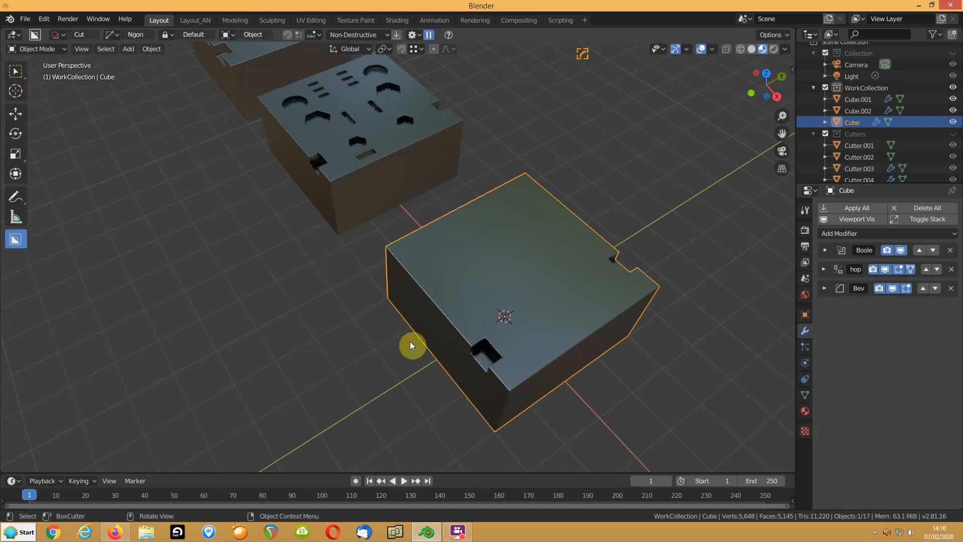
drag(417, 269, 444, 304)
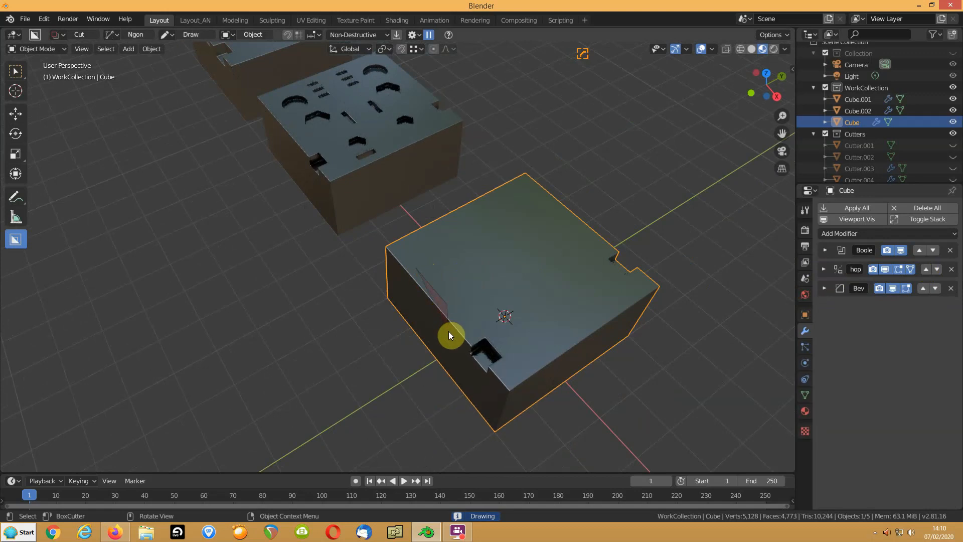
click(394, 268)
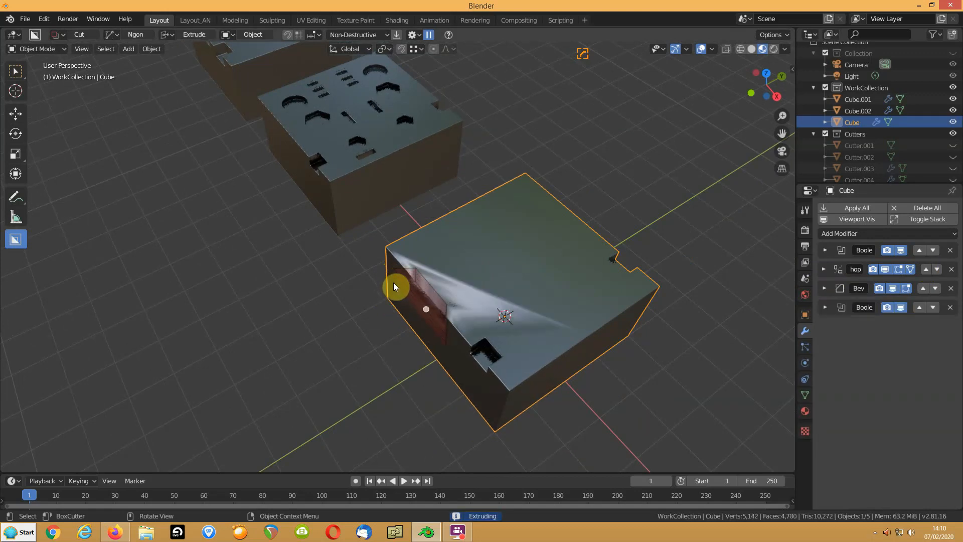
key(Tab)
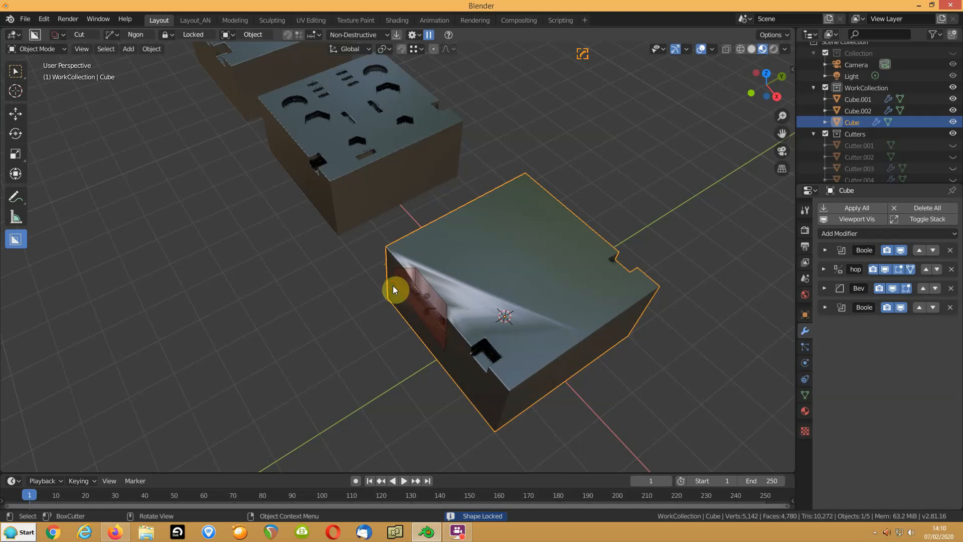
click(372, 285)
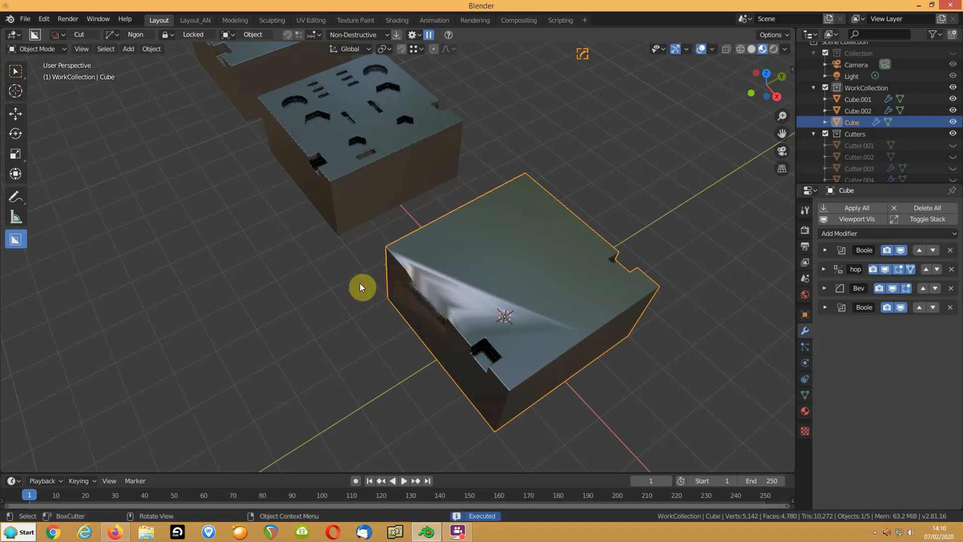
Reorder Cube's modifiers so the new Boolean sits above the Mirror and the Bevel stays last
click(922, 308)
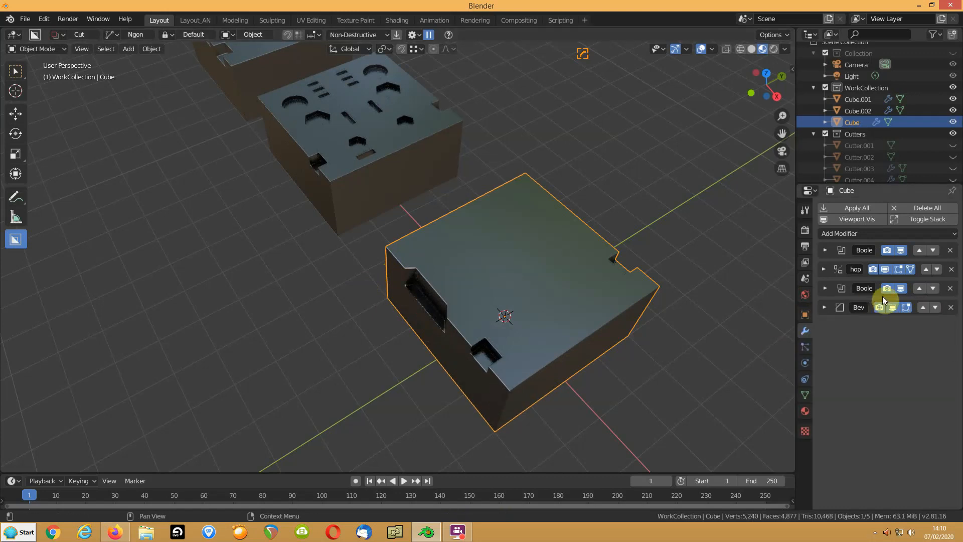
click(418, 35)
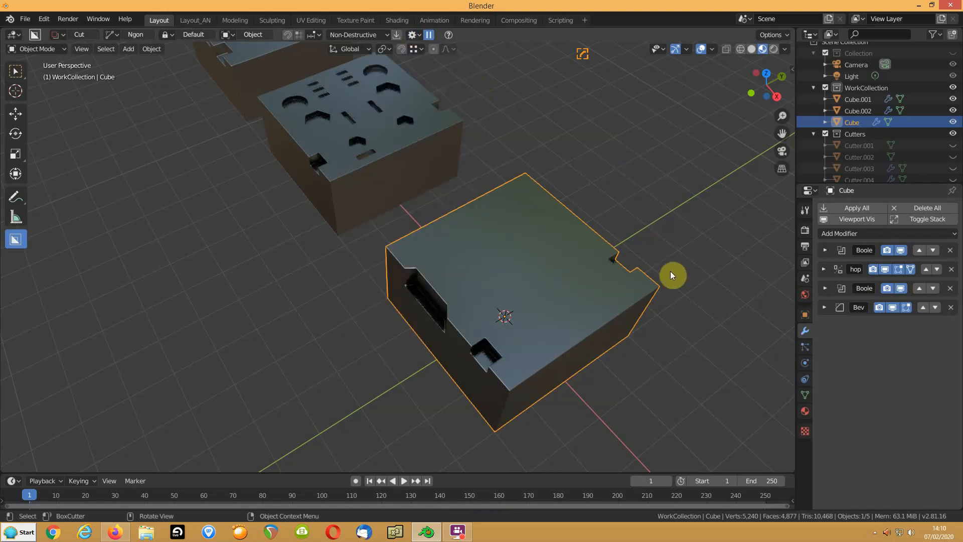
middle_drag(526, 299, 542, 288)
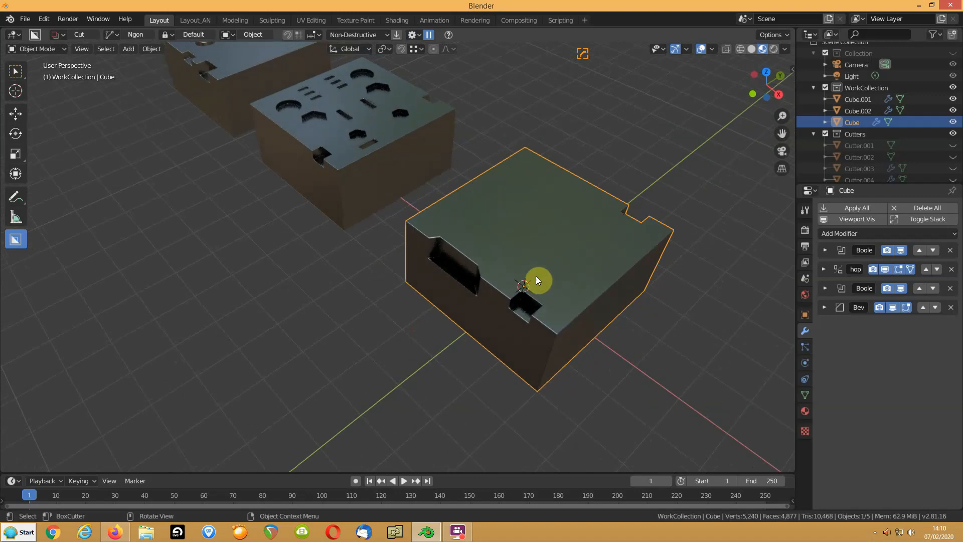
click(938, 269)
Draw a BoxCutter Ngon pocket on Cube's top face near the back corner, extrude it downward and apply the cut
mouse_move(552, 293)
middle_down()
mouse_move(550, 281)
mouse_move(528, 293)
mouse_move(561, 290)
middle_up()
click(394, 294)
click(414, 293)
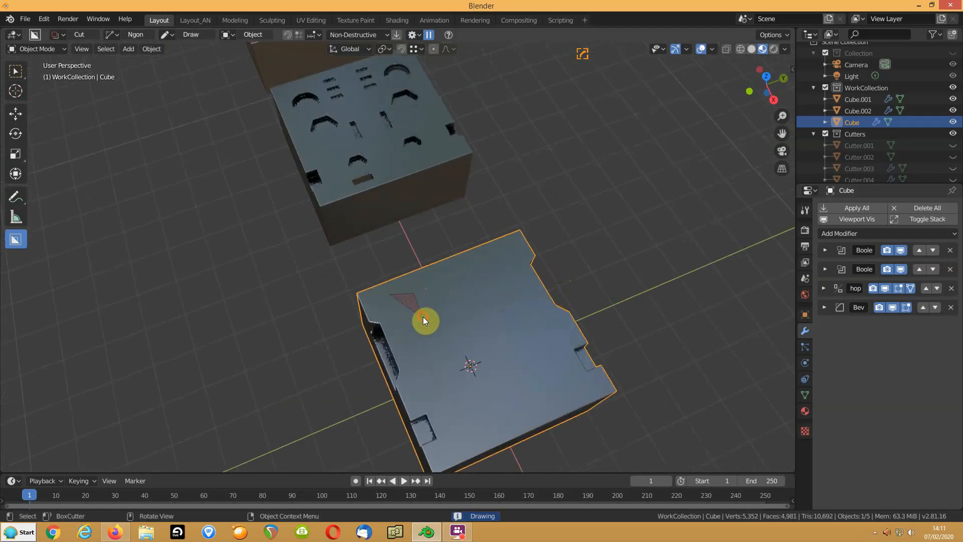
click(423, 317)
click(404, 322)
key(e)
key(Tab)
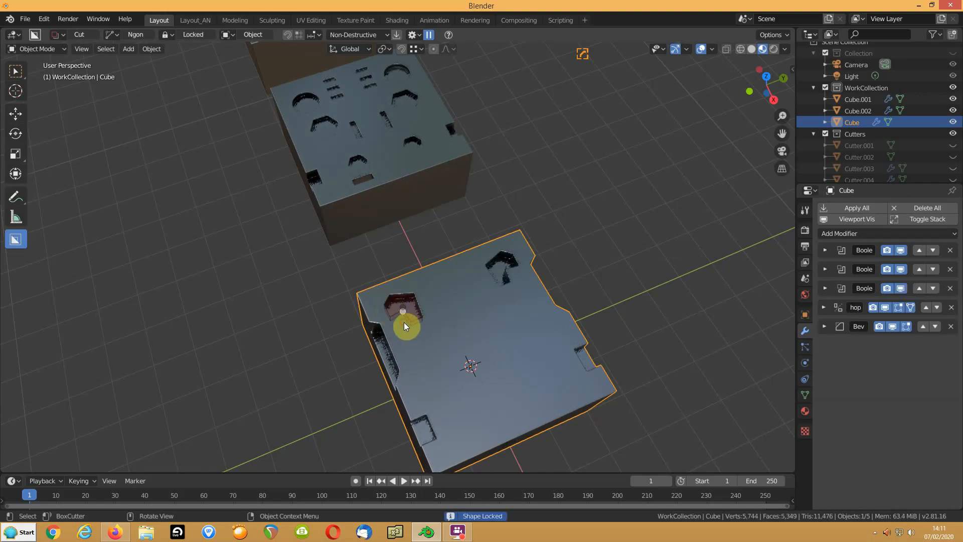
click(399, 339)
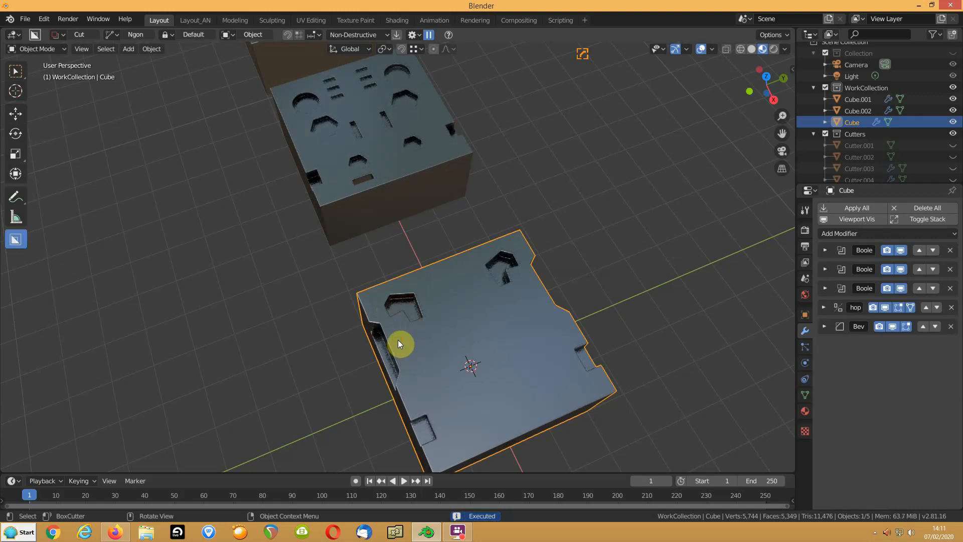
Switch BoxCutter to Box, draw a long rectangle on the middle of Cube's top face and apply it as a slice
key(d)
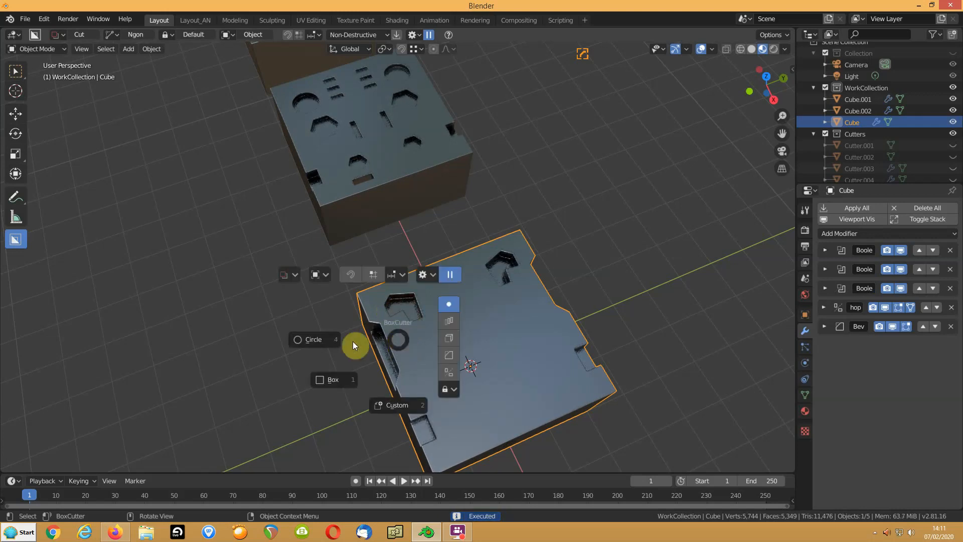
click(326, 374)
middle_drag(418, 316, 400, 254)
mouse_move(402, 237)
mouse_down()
mouse_move(458, 233)
mouse_move(458, 273)
mouse_move(477, 299)
mouse_move(492, 291)
mouse_up()
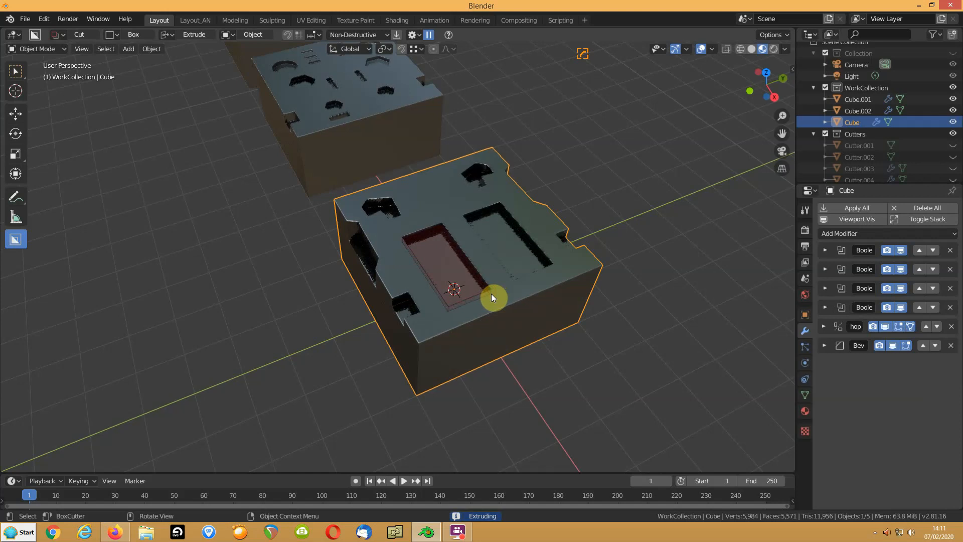
key(x)
click(490, 297)
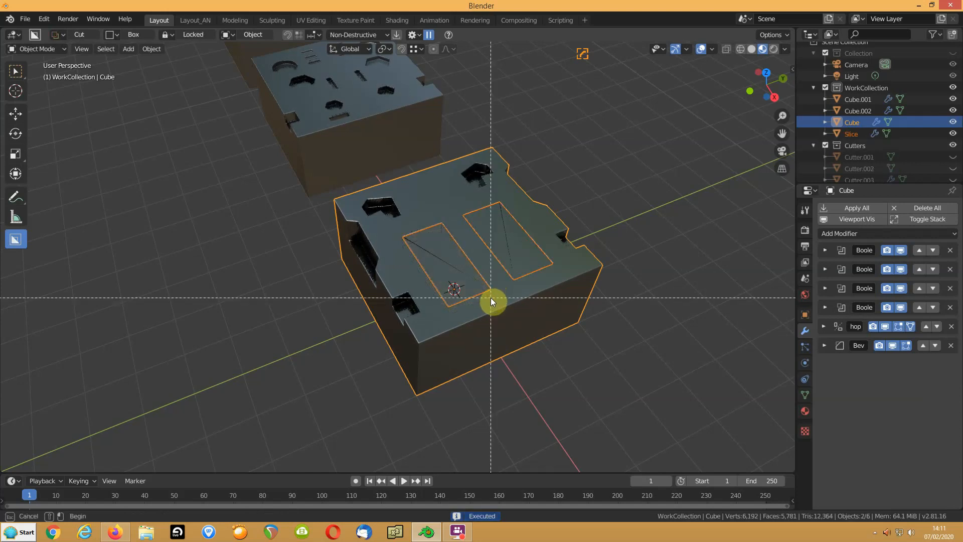
key(Escape)
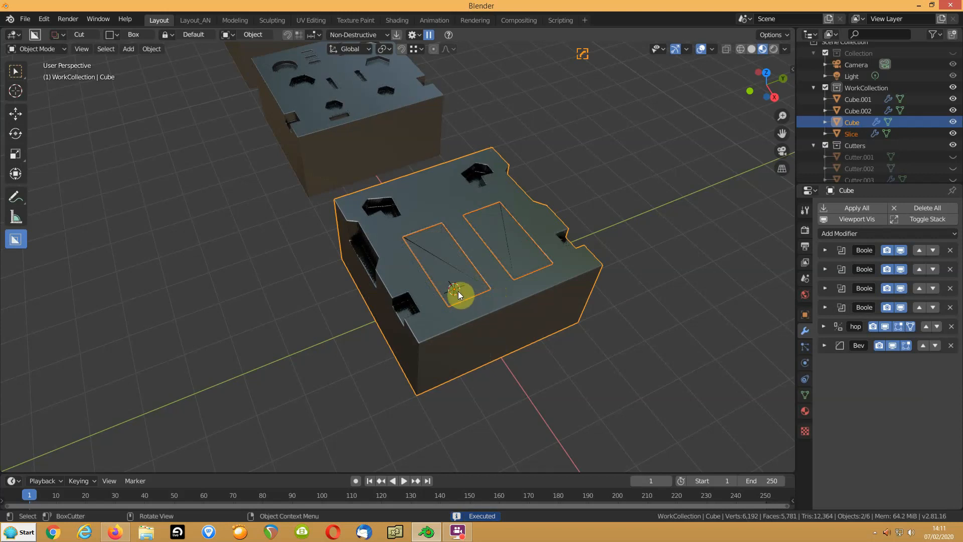
In Edit Mode, add a crosswise loop cut to Cube's base mesh level with the front side notch, and return to Object Mode
middle_drag(498, 291, 423, 286)
key(Tab)
key(Tab)
key(Tab)
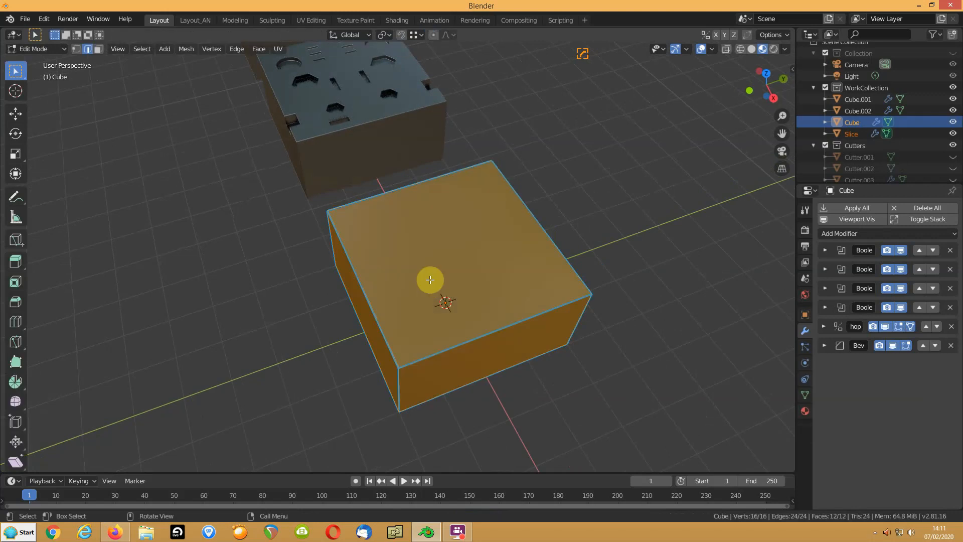
key(ctrl+r)
click(378, 324)
click(389, 354)
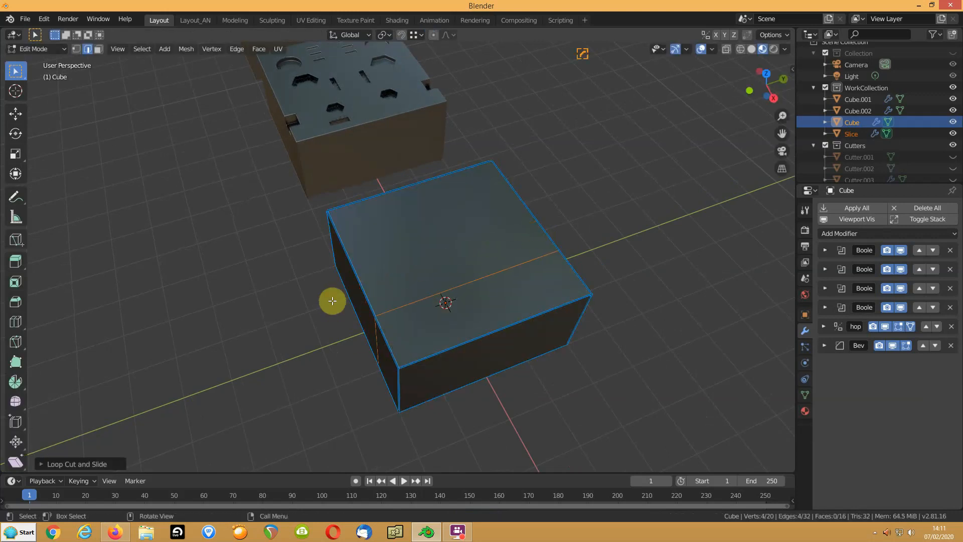
key(Tab)
key(Tab)
key(Tab)
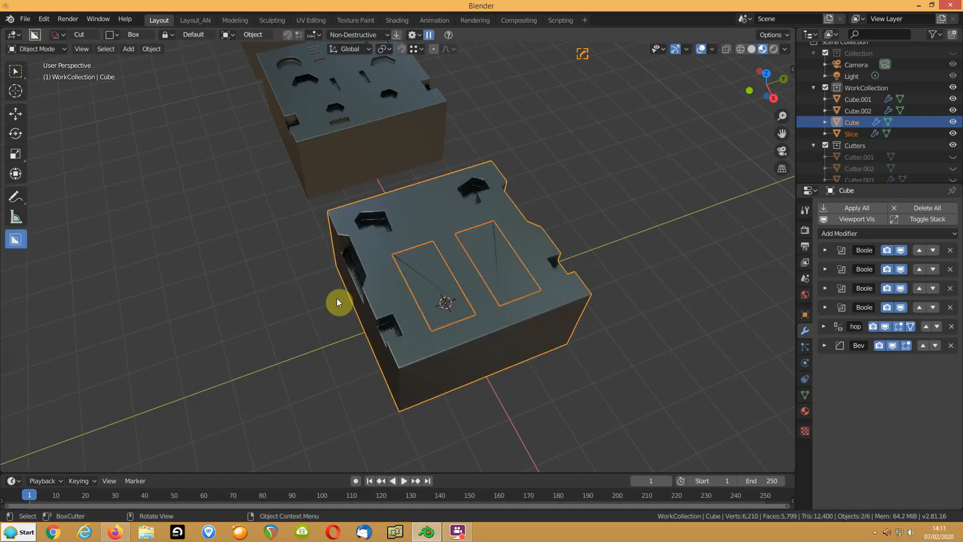
Turn on the wireframe overlay and unhide the cutters in the Cutters collection
click(688, 47)
click(714, 47)
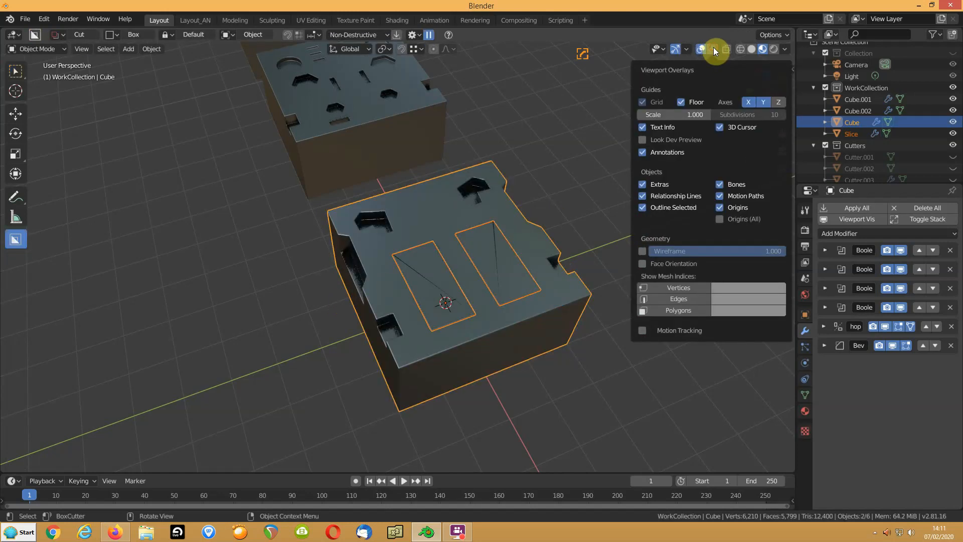
click(642, 251)
click(953, 157)
drag(953, 184, 953, 207)
scroll(931, 152, down, 7)
drag(953, 172, 953, 46)
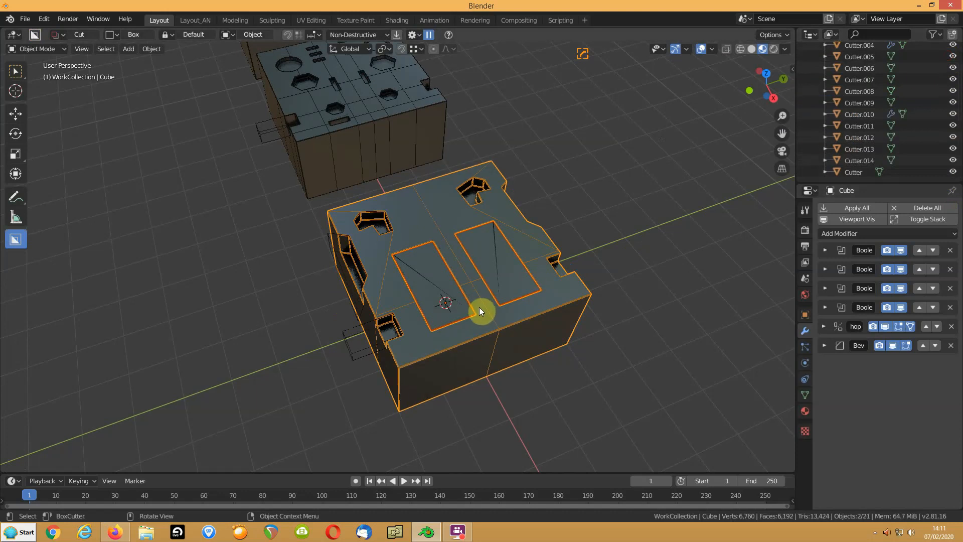
Examine the wireframe and bevel edges on Cube's top face between the Ngon pocket and the rectangular slice
scroll(477, 307, up, 4)
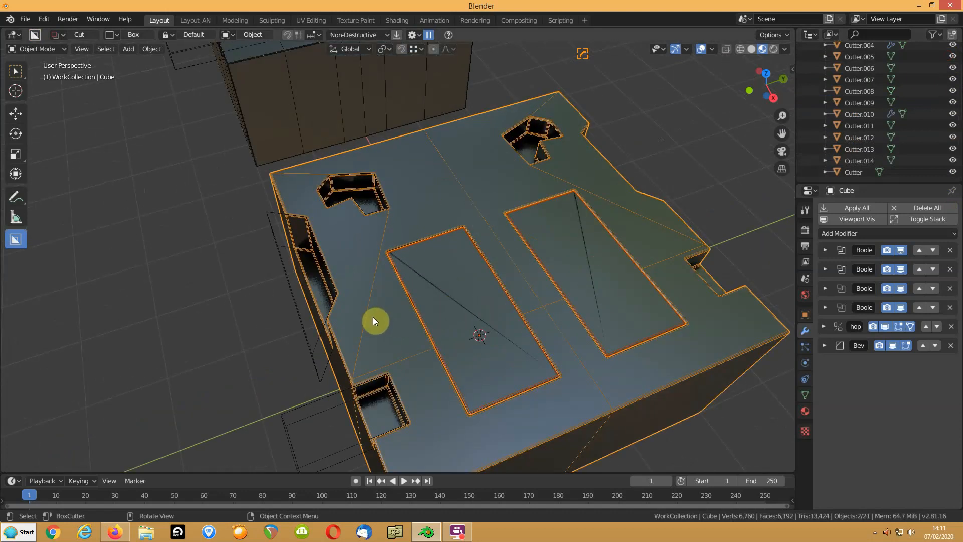
middle_drag(439, 311, 402, 279)
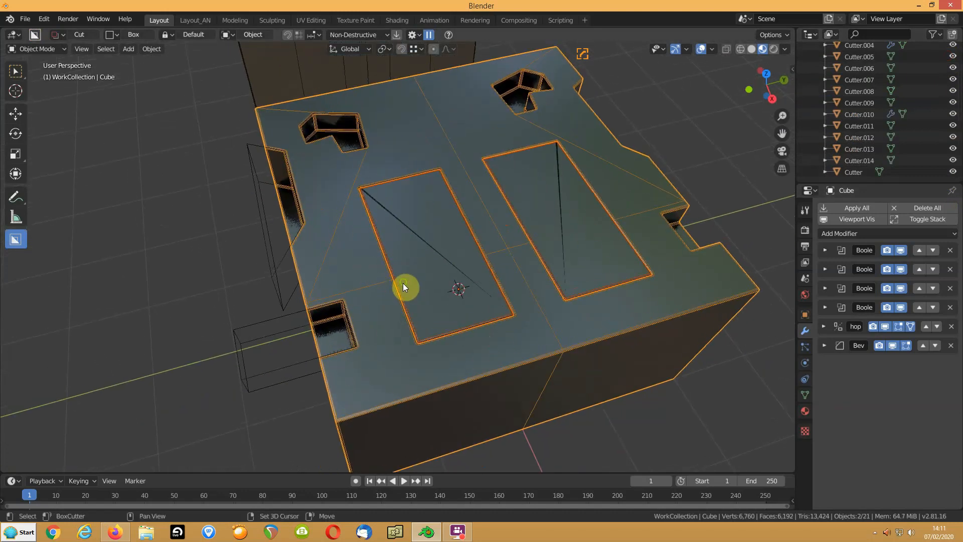
scroll(411, 281, up, 8)
scroll(415, 285, down, 5)
middle_drag(368, 226, 368, 241)
scroll(290, 393, up, 6)
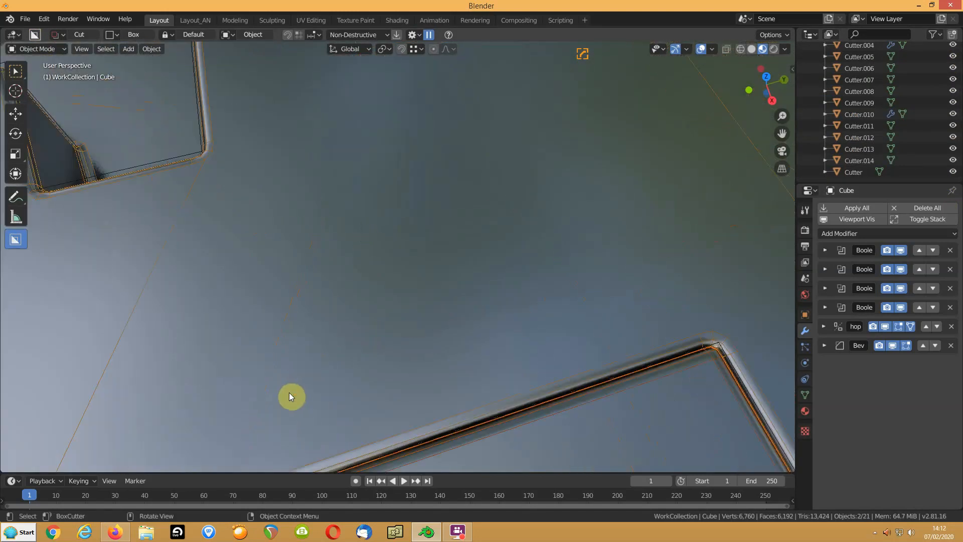
Select the rectangular slice on Cube's top face and adjust its bevel in Hard Ops to a width of 0.005
shift+middle_drag(374, 278, 465, 227)
scroll(477, 205, down, 8)
key(KP_5)
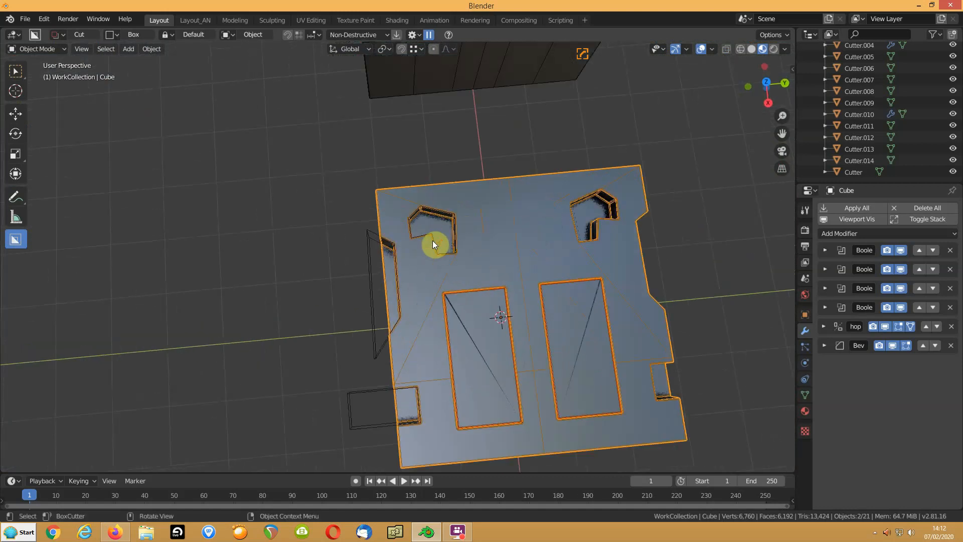
scroll(442, 248, up, 9)
shift+middle_drag(499, 276, 386, 121)
scroll(411, 266, up, 4)
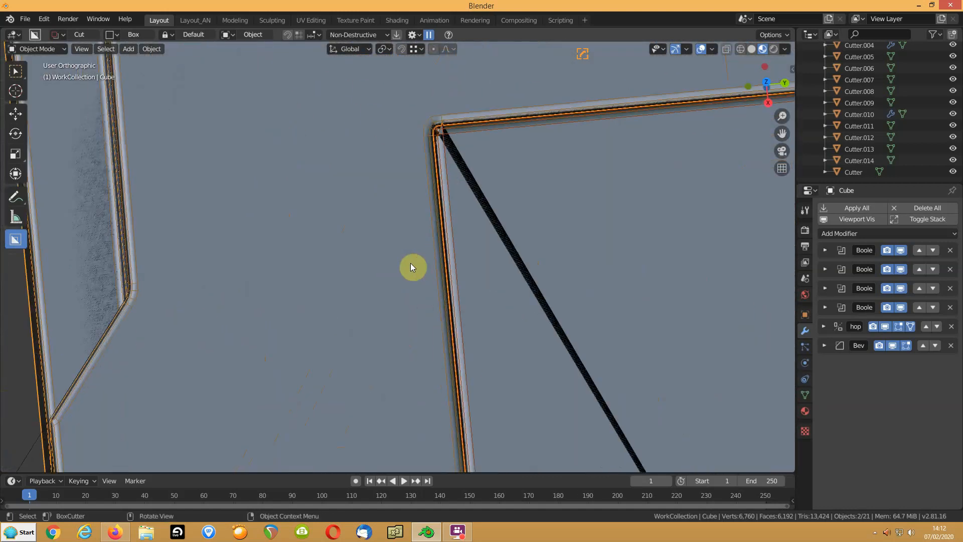
click(441, 133)
key(q)
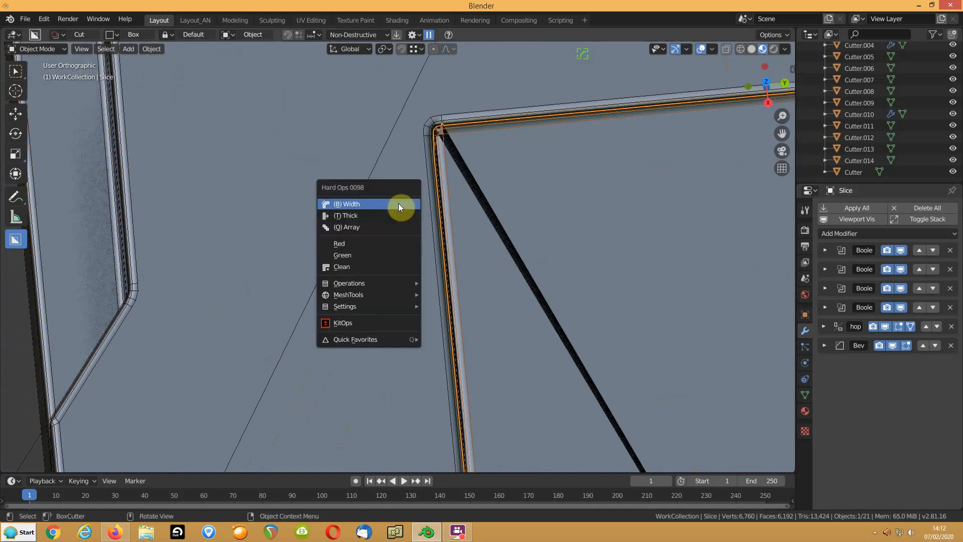
click(393, 206)
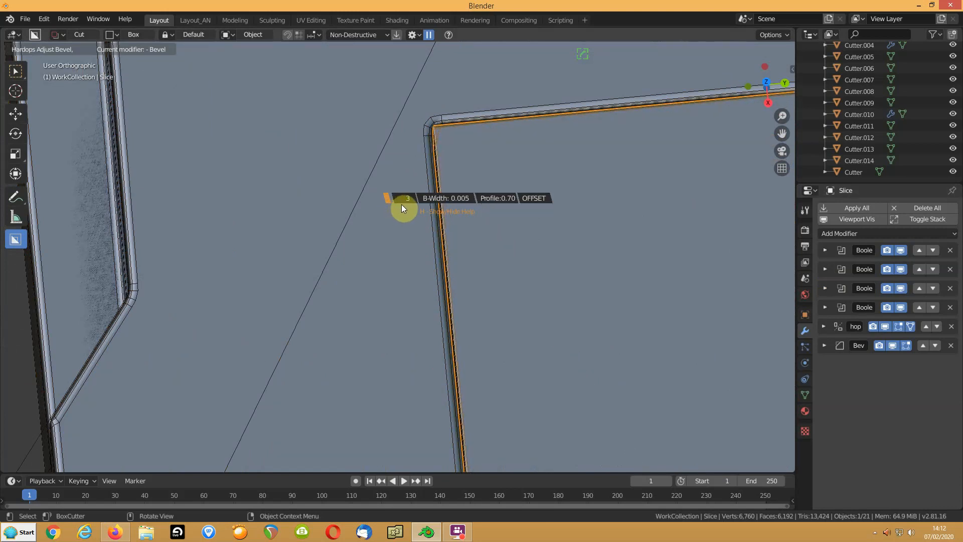
click(400, 206)
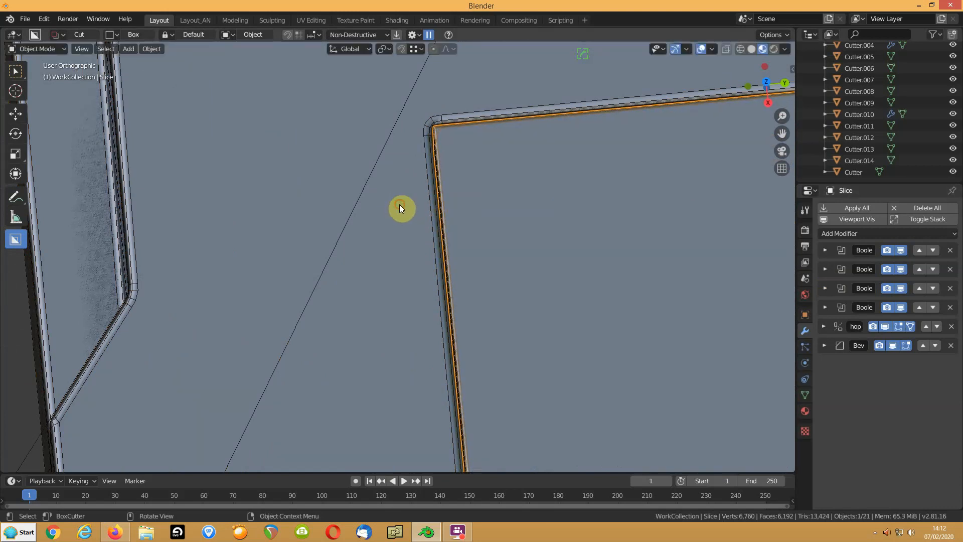
Select the rectangular slice and cut a narrow box notch into the middle of its outer long edge
middle_drag(400, 236, 424, 288)
scroll(424, 279, down, 4)
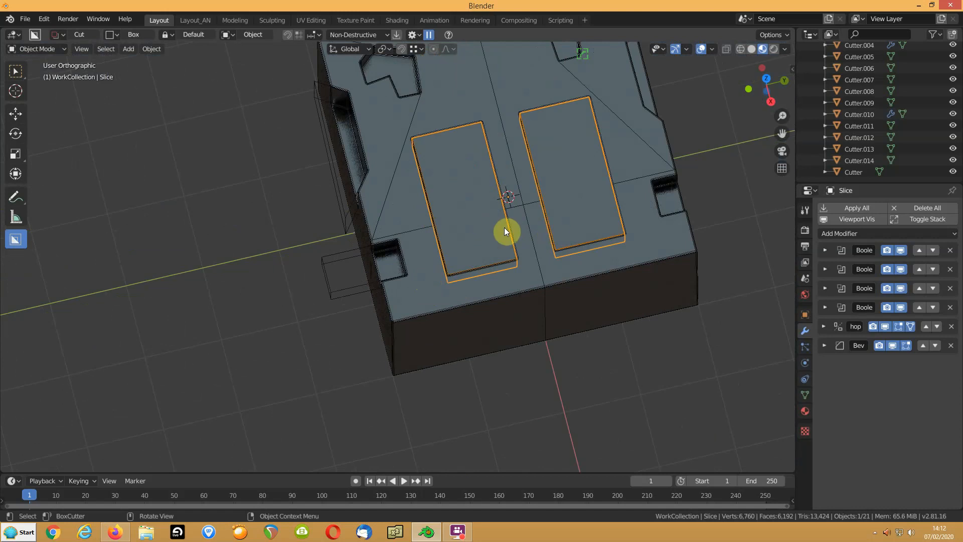
click(409, 191)
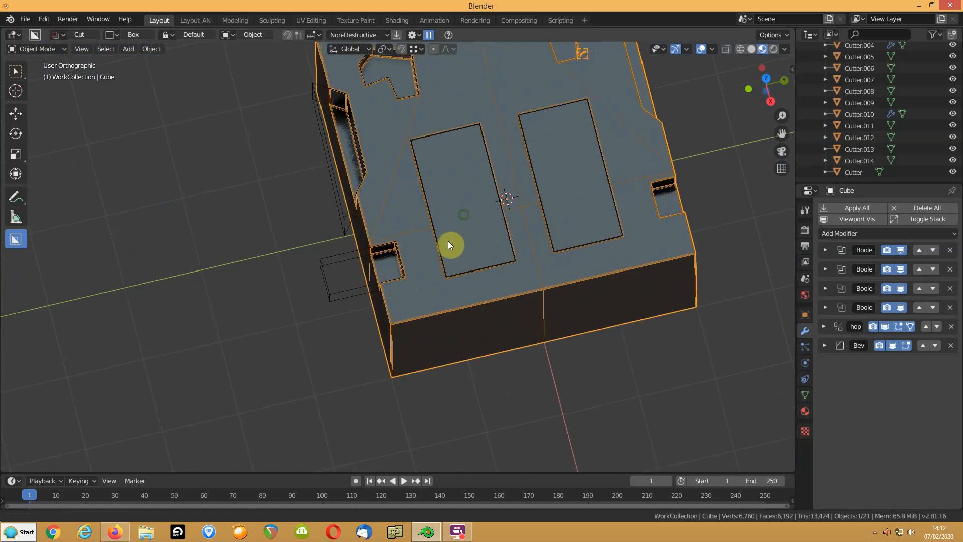
shift+middle_drag(464, 217, 424, 257)
click(431, 235)
scroll(430, 240, up, 5)
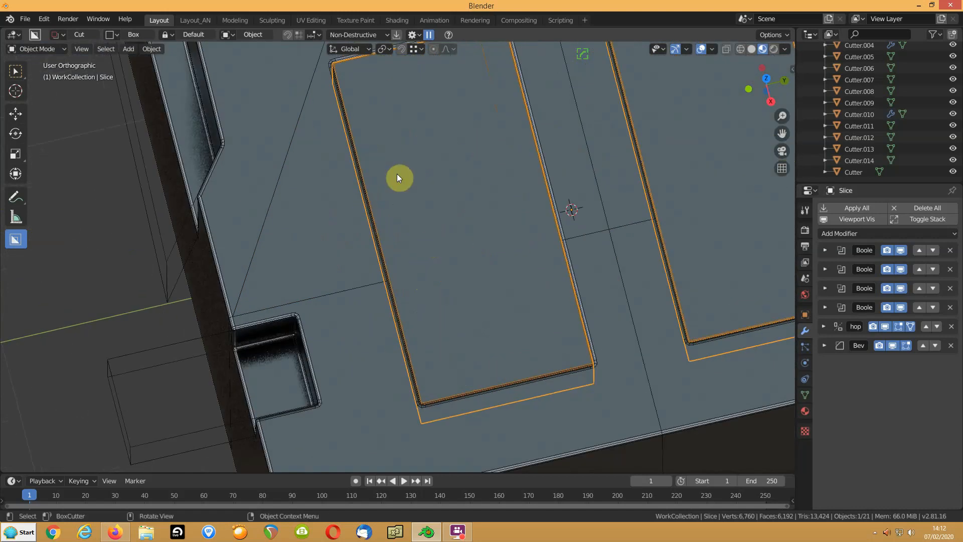
drag(387, 186, 388, 255)
middle_drag(387, 256, 410, 266)
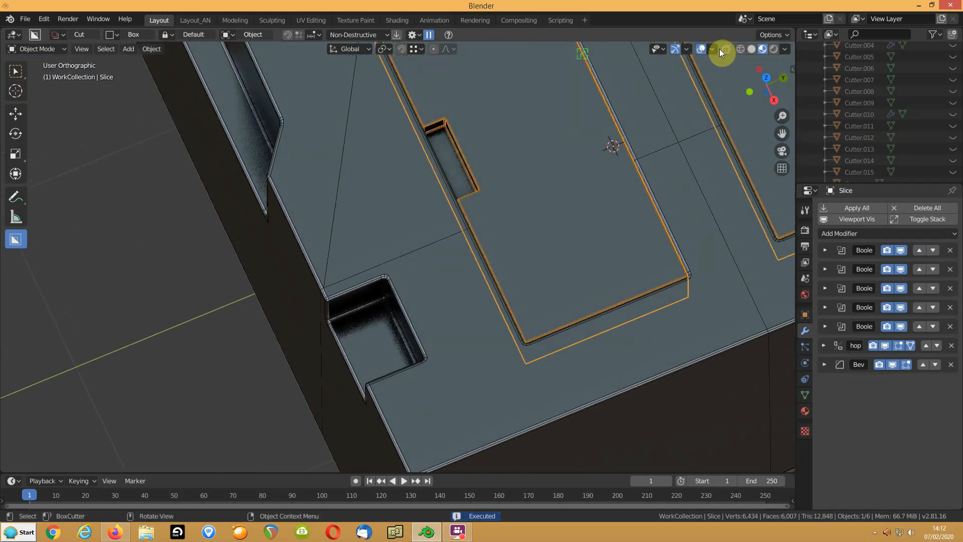
Turn off the wireframe overlay
click(716, 49)
click(643, 251)
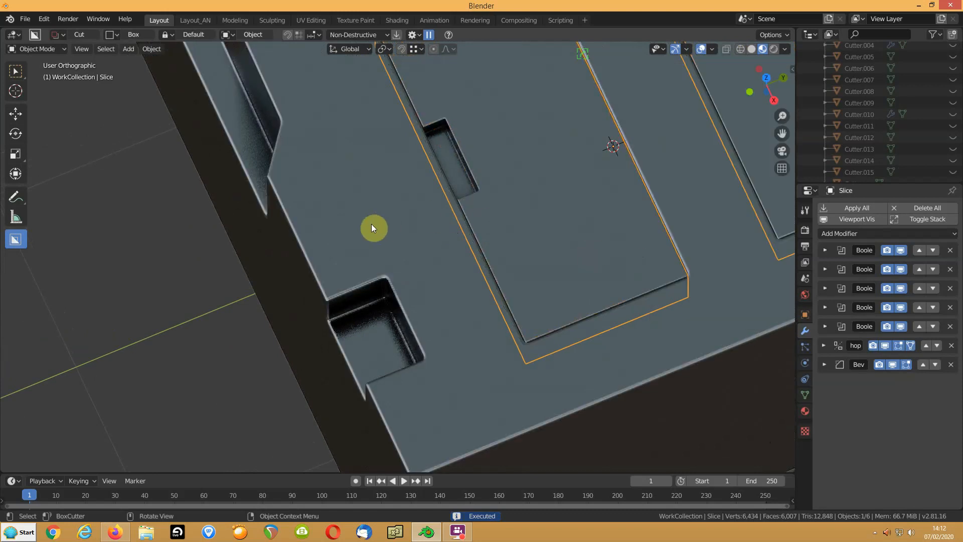
middle_drag(480, 200, 467, 231)
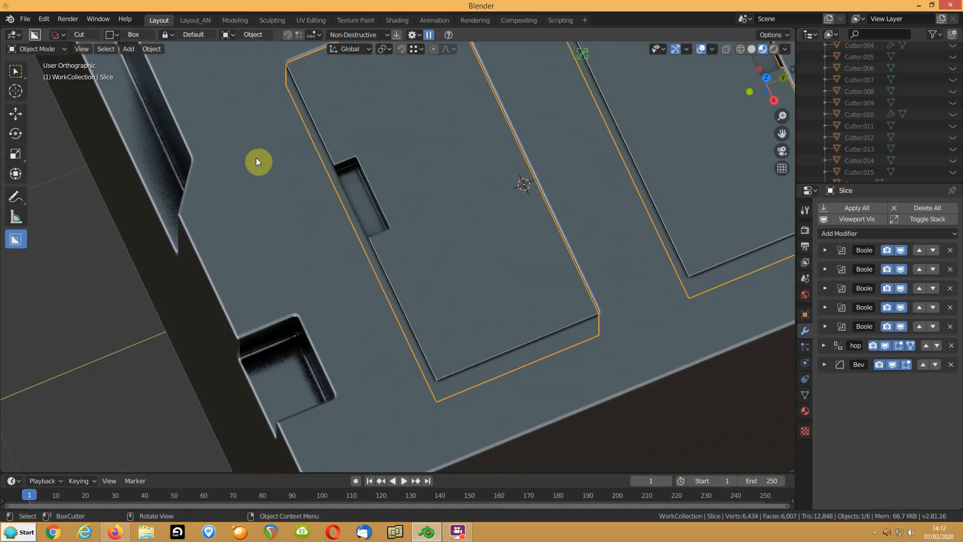
Switch BoxCutter to Ngon and cut an angled notch into the slice's front short edge near the corner
key(d)
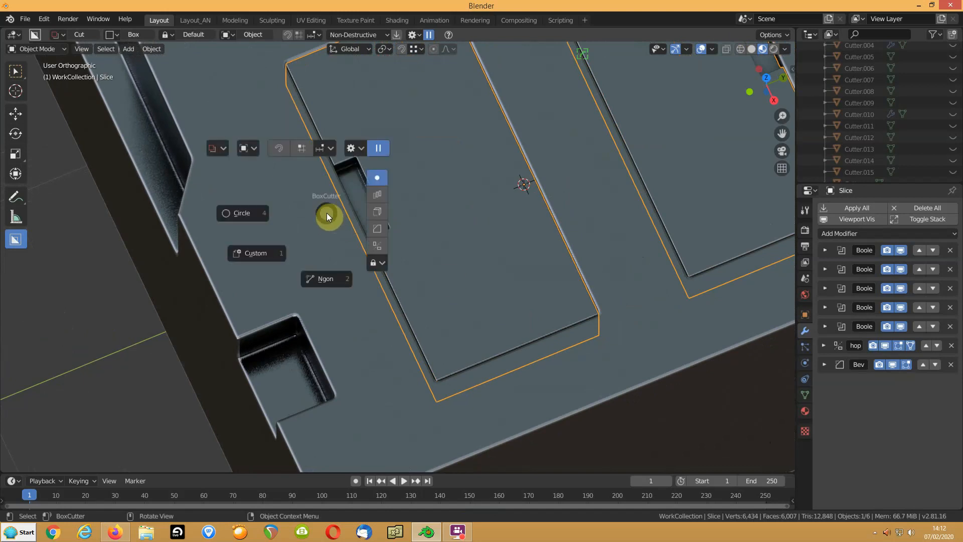
click(326, 279)
drag(546, 314, 491, 336)
click(491, 378)
click(592, 331)
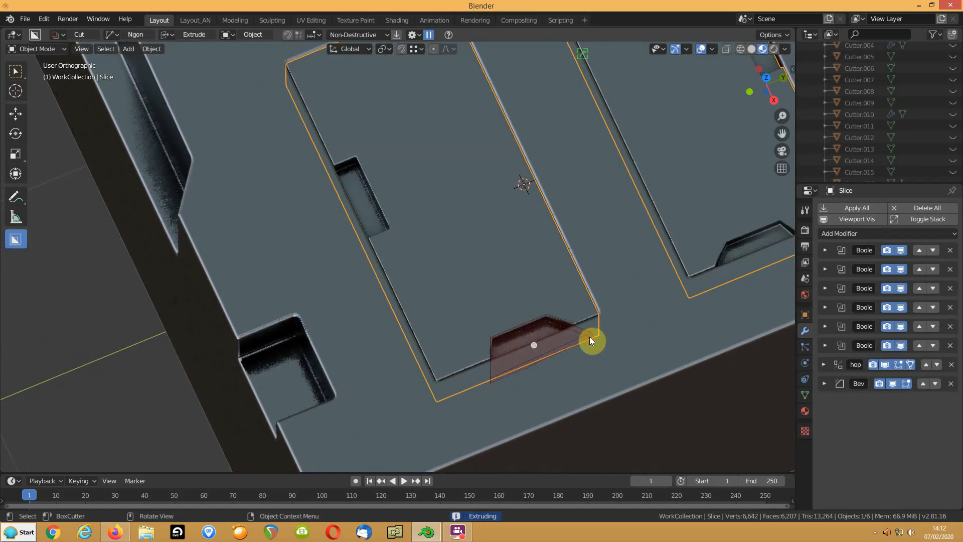
click(590, 337)
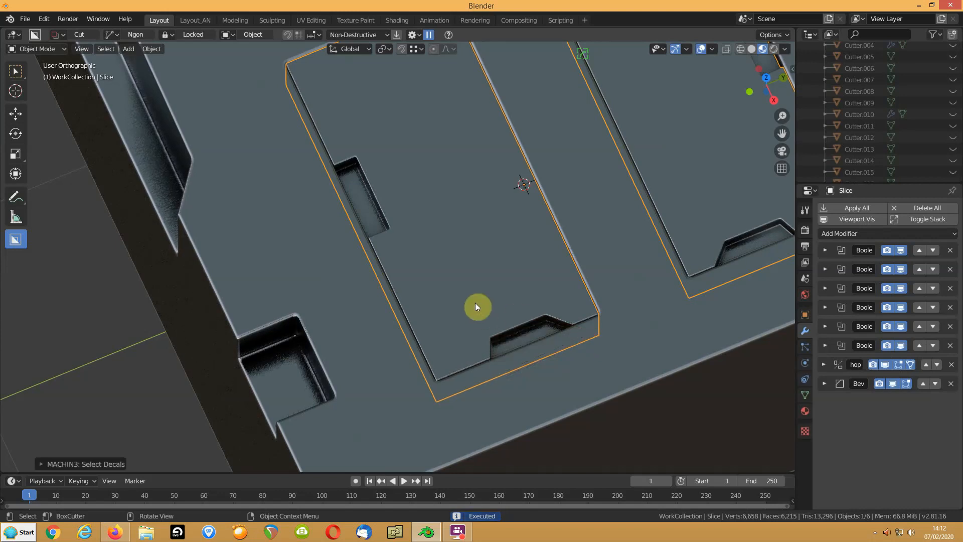
Switch BoxCutter to Box and cut a thin lengthwise slot in the slice's rear half, arrayed five times along Y across the slice
mouse_move(440, 321)
middle_down()
mouse_move(436, 314)
mouse_move(437, 323)
middle_up()
key(d)
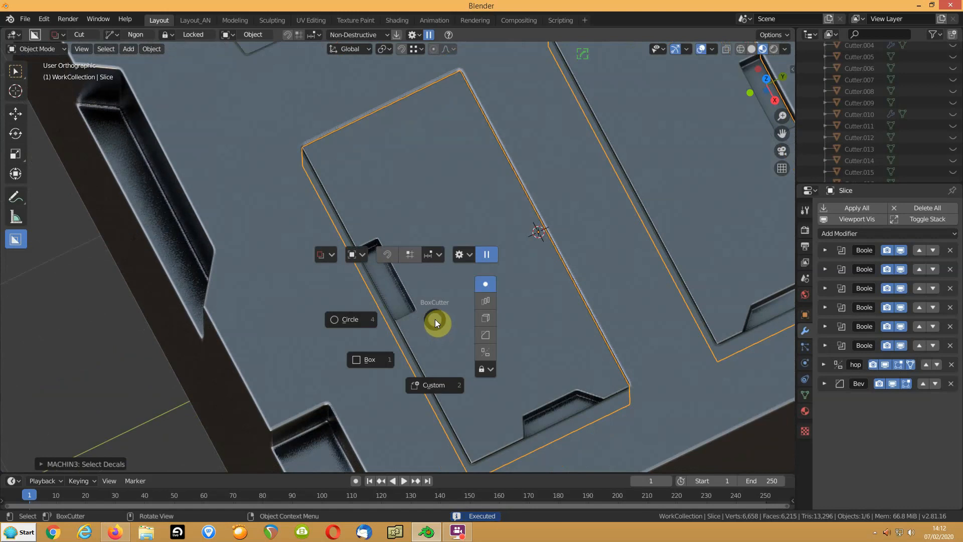
key(1)
drag(456, 113, 516, 242)
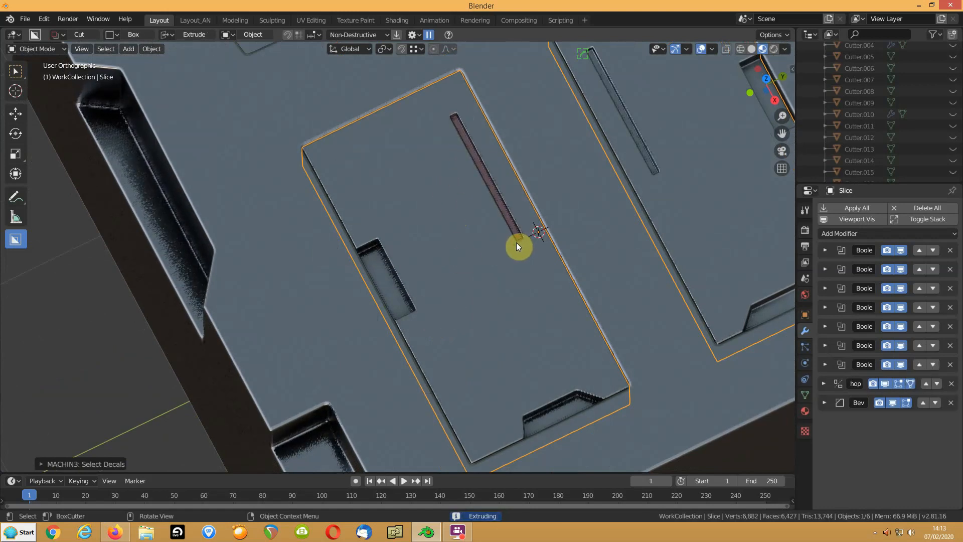
key(v)
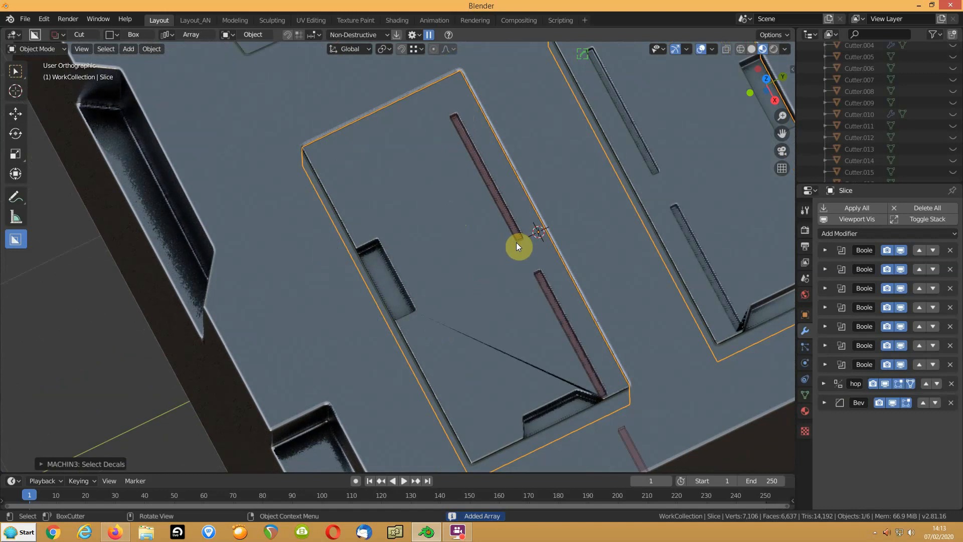
key(y)
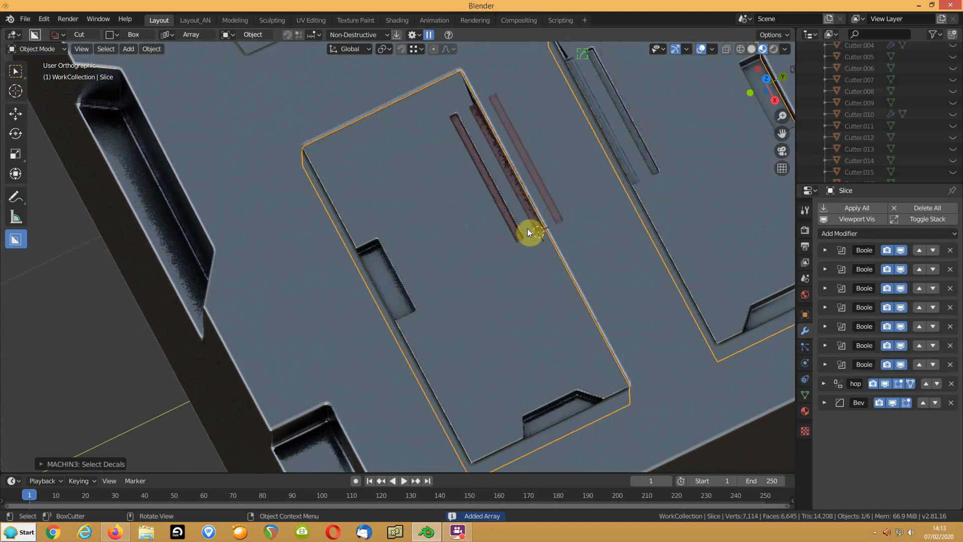
scroll(534, 216, up, 1)
scroll(535, 215, up, 1)
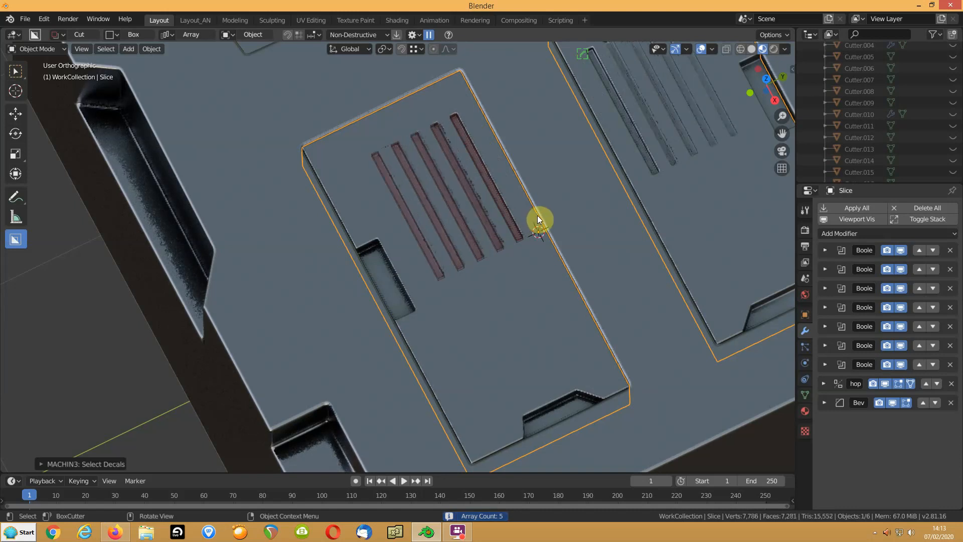
click(538, 215)
Switch BoxCutter to a six-sided Circle and cut a hexagonal pocket in the slice between the slots and the angled front notch
middle_drag(429, 279, 433, 273)
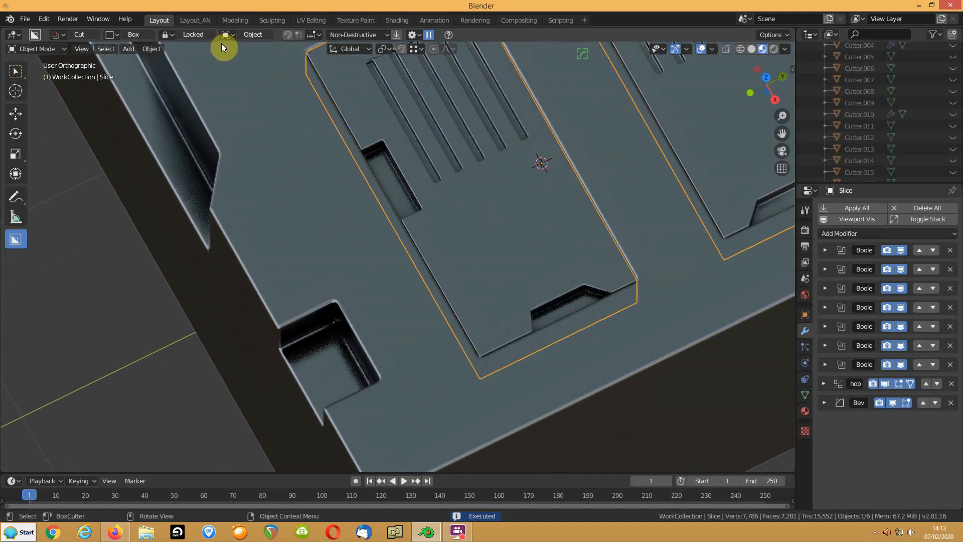
key(d)
click(378, 196)
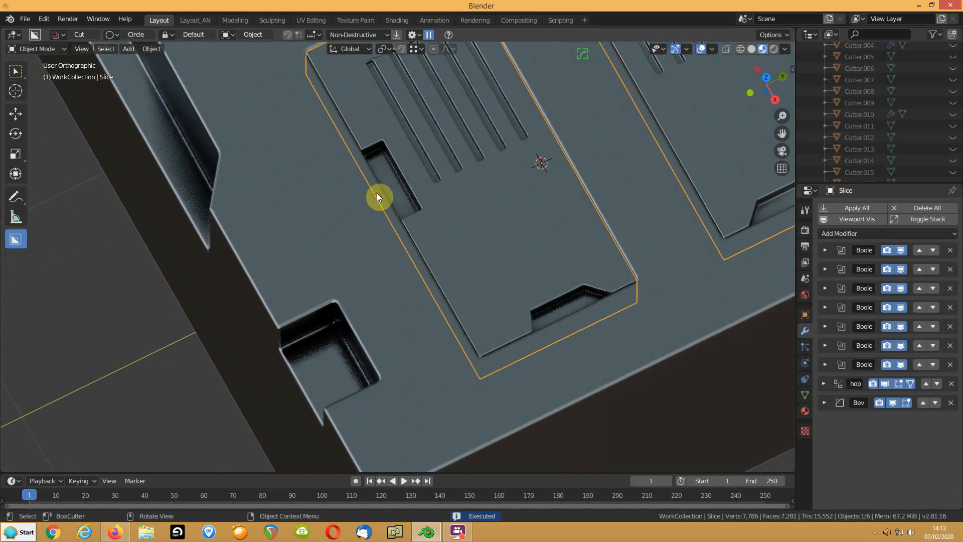
click(128, 34)
click(137, 82)
key(Return)
drag(561, 226, 567, 246)
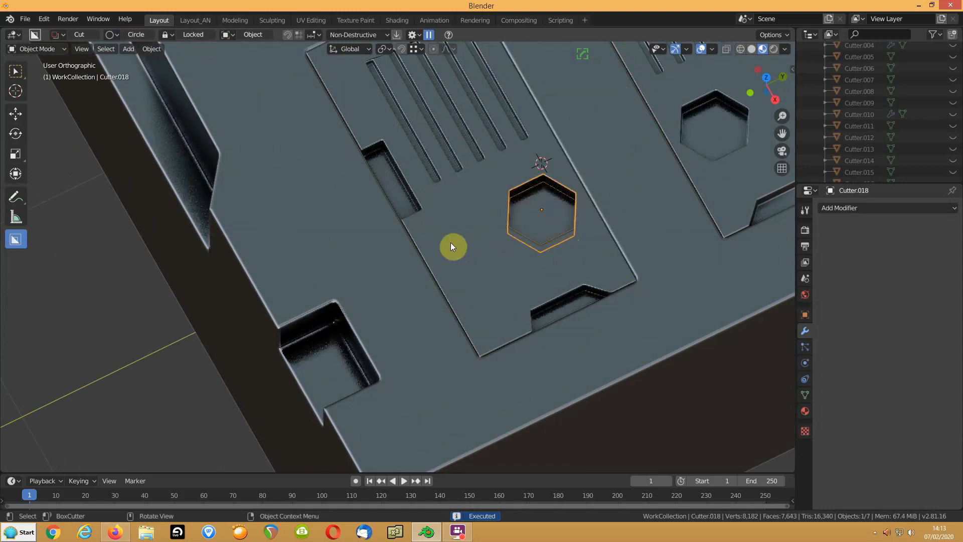
Rotate the hexagonal cutter -30° about the global Z axis
key(r)
key(z)
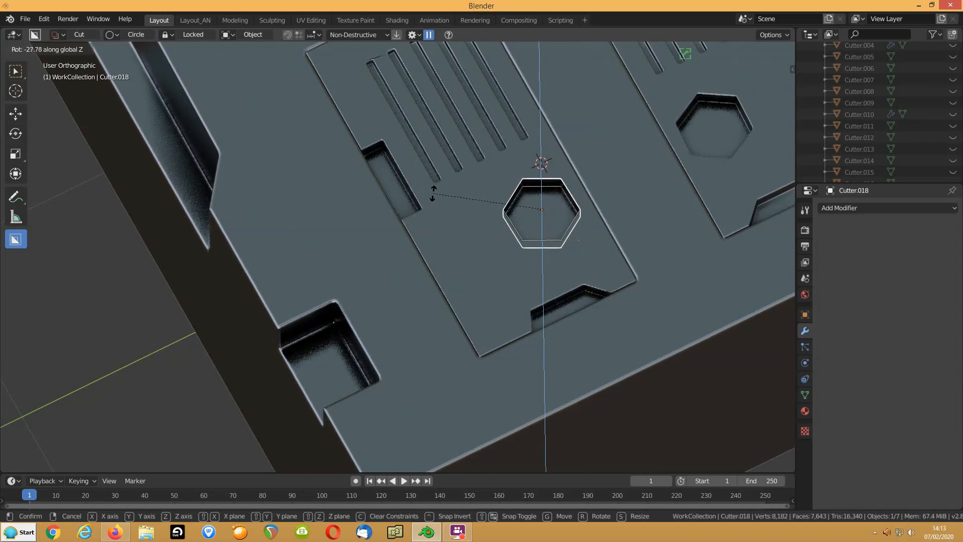
text(-30)
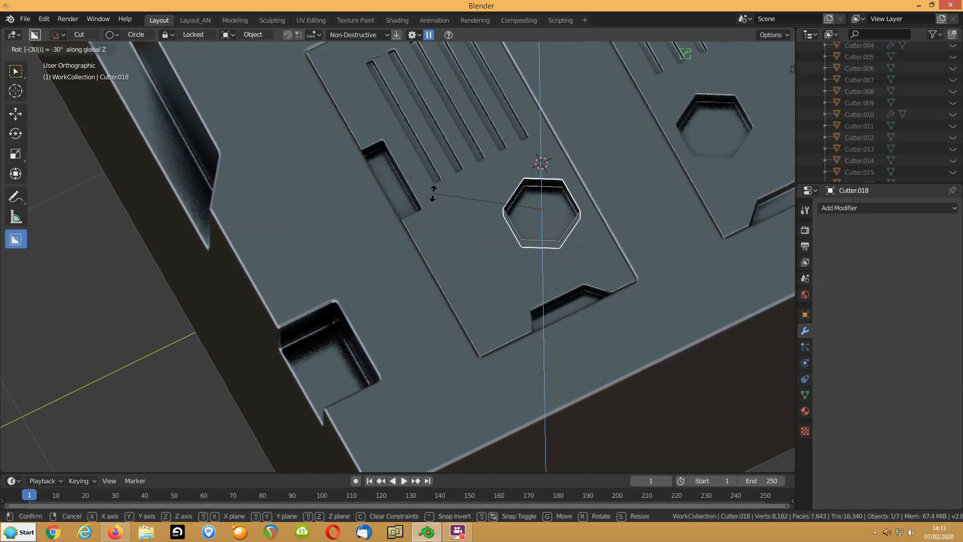
click(434, 195)
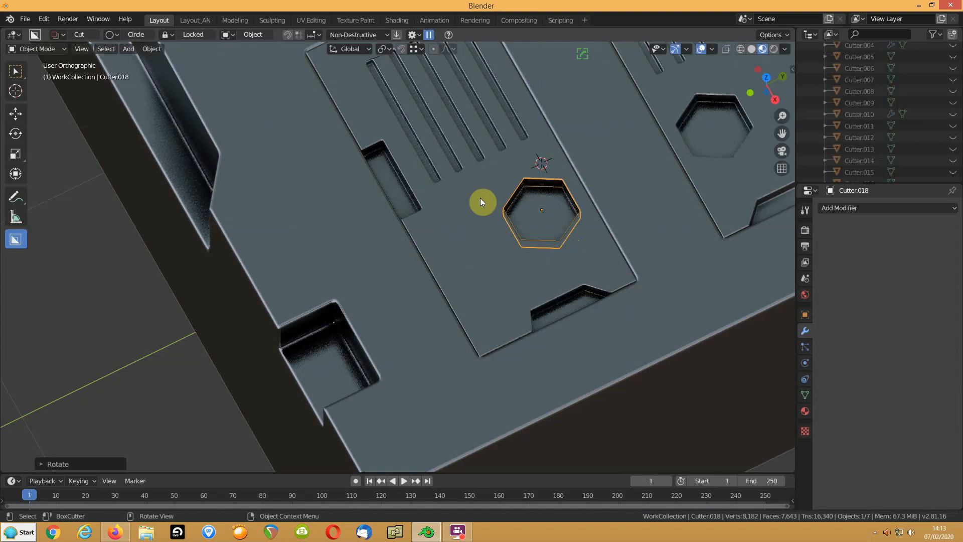
In Edit Mode, duplicate the hexagonal cutter's mesh and move the copy about -0.39 m along Y
key(Tab)
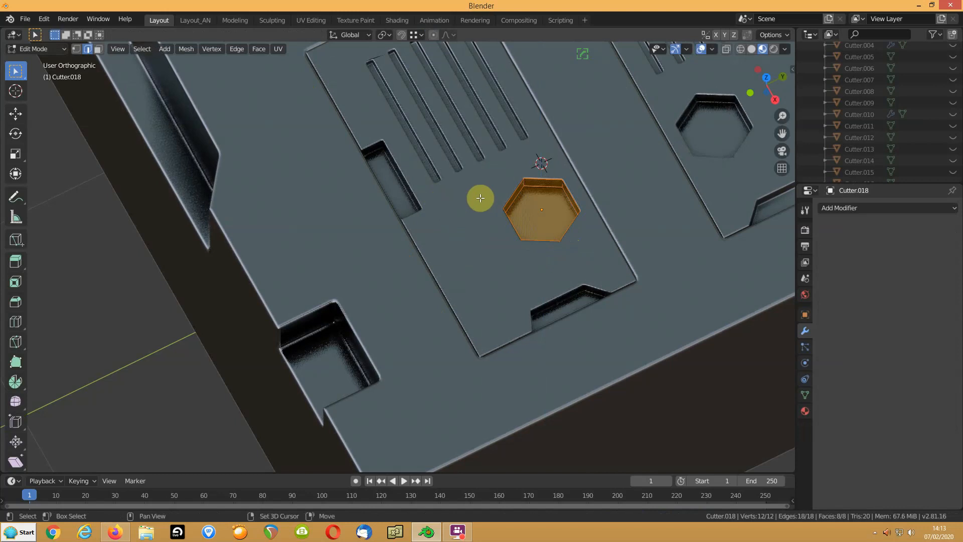
key(shift+d)
right_click(480, 198)
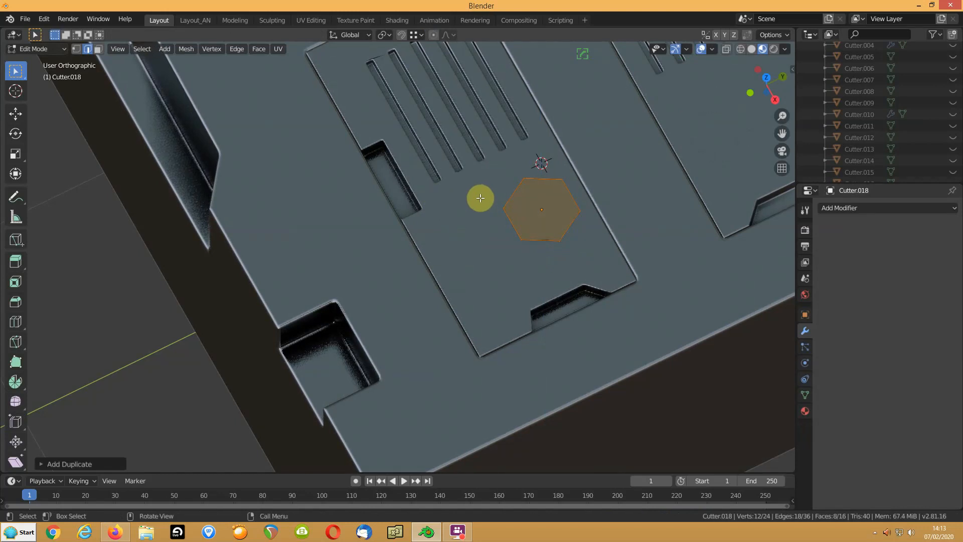
key(g)
key(y)
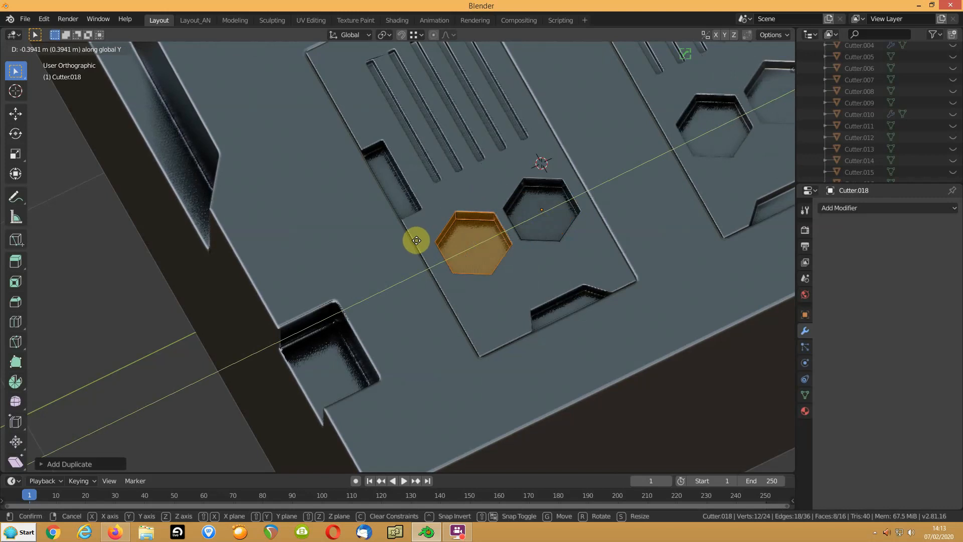
click(417, 240)
Scale the duplicated hexagon down to about half size without changing its Z depth and move it along Y closer to the large hexagon
key(s)
key(shift+z)
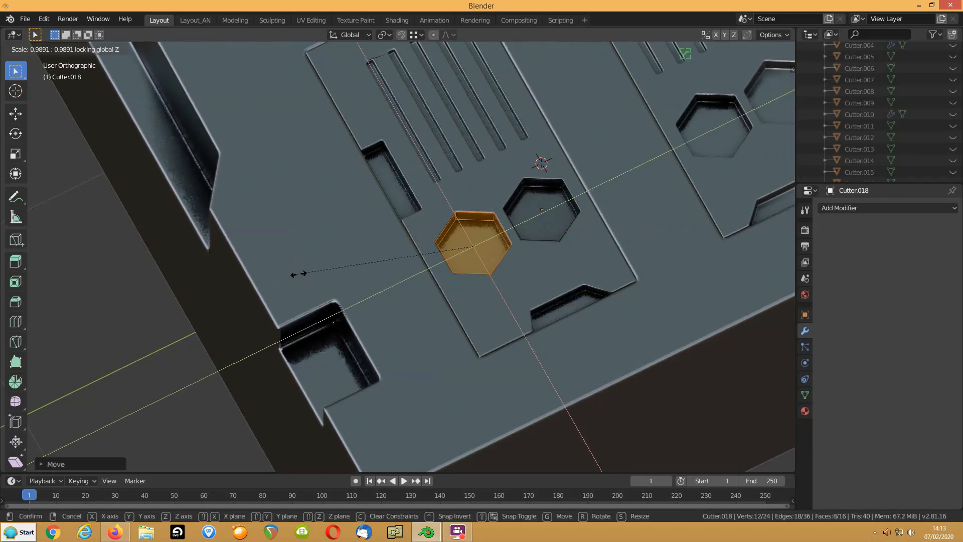
click(383, 269)
key(g)
key(y)
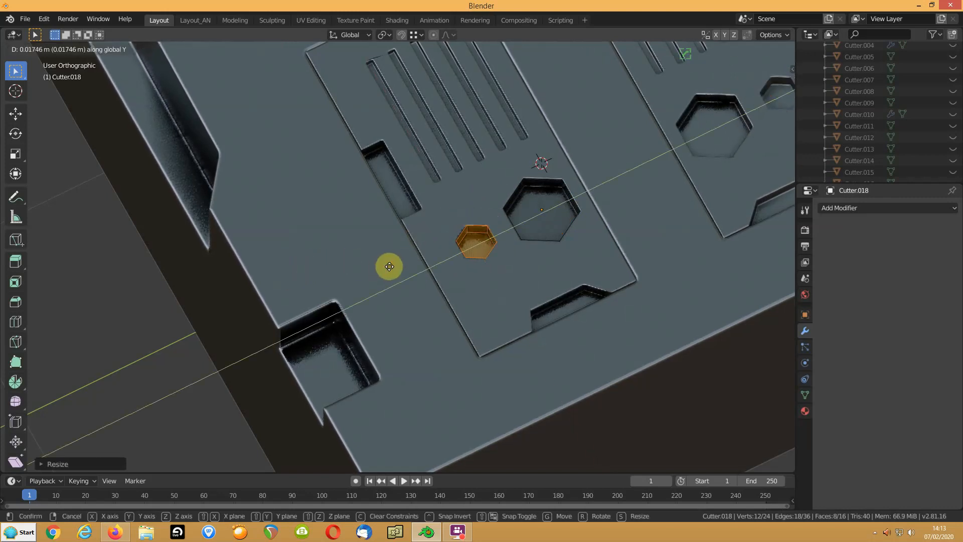
click(397, 262)
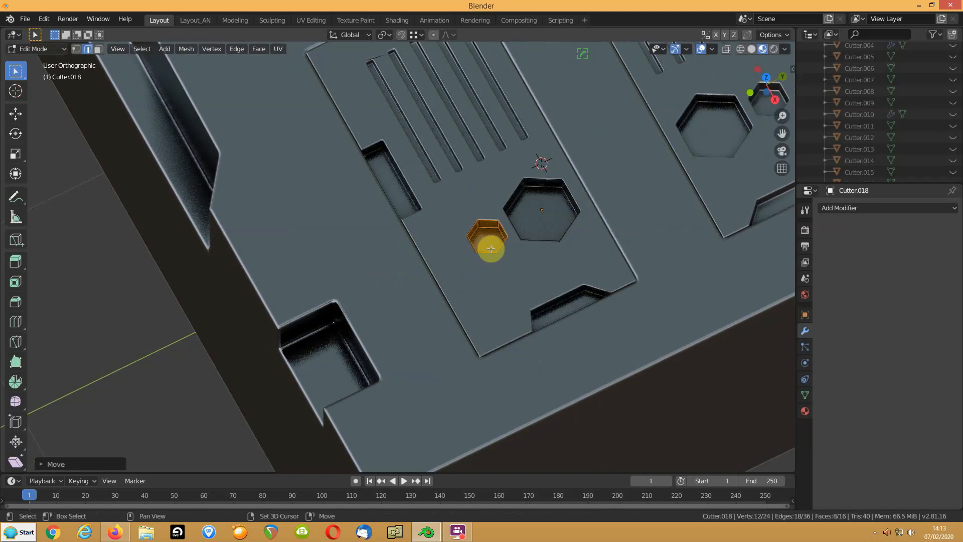
Duplicate the small hexagon about -0.22 m along Y and scale the copy to about 0.76, keeping its Z depth
key(shift+d)
key(y)
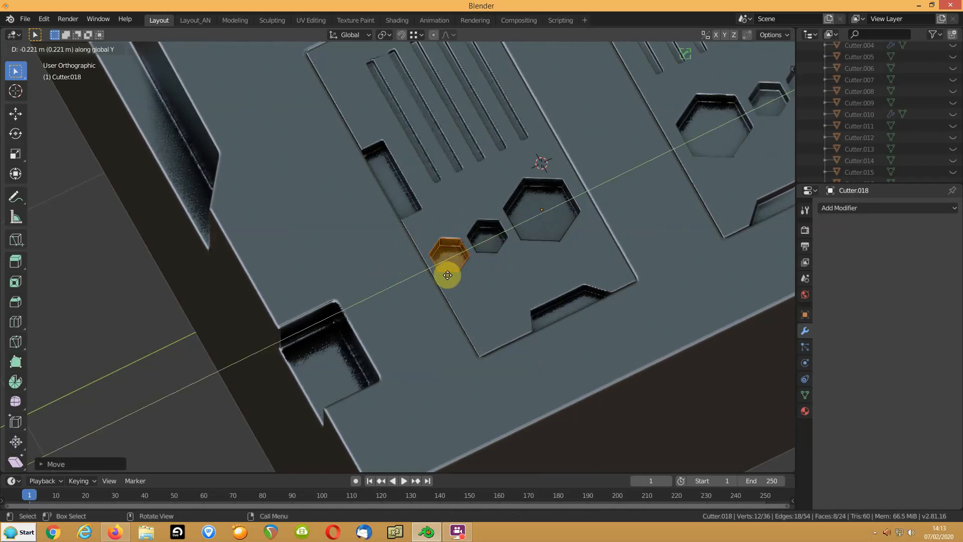
click(452, 266)
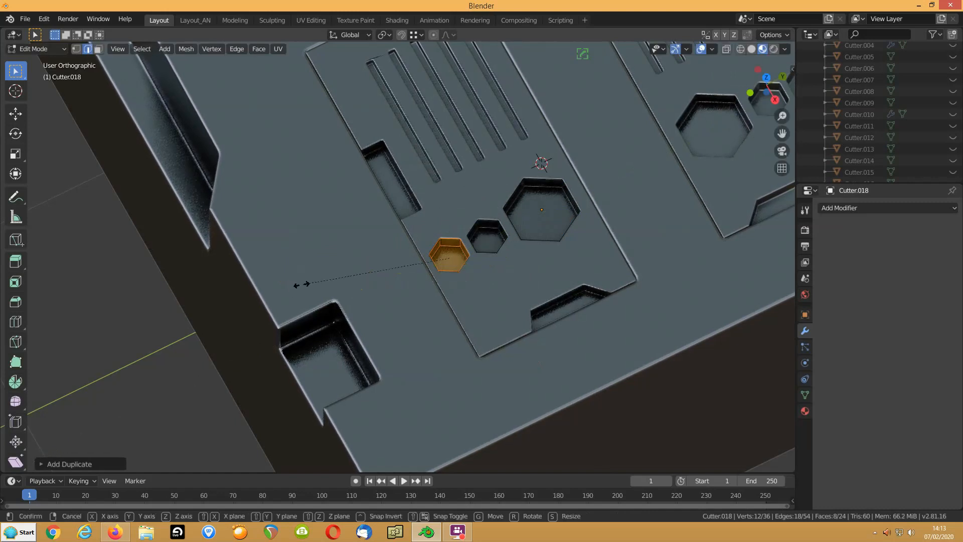
key(s)
key(shift+z)
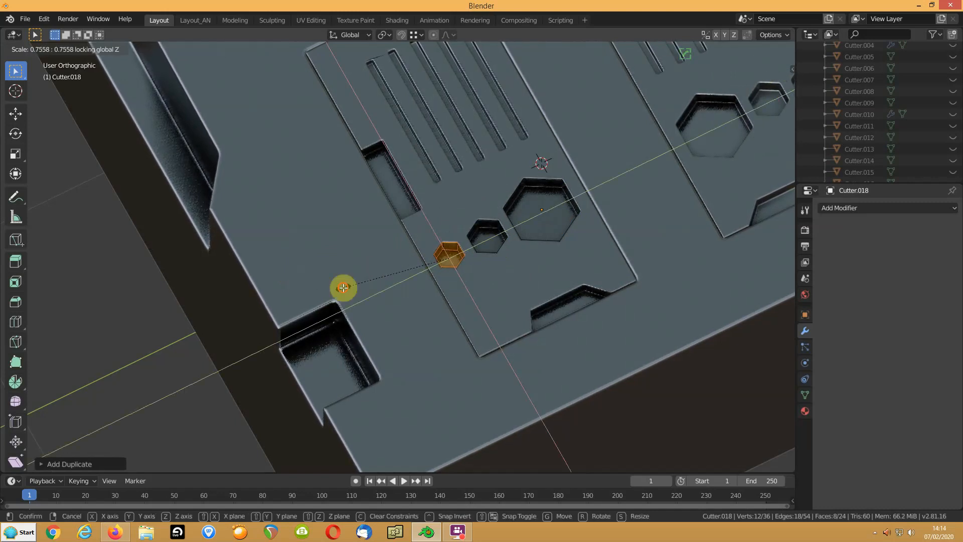
click(341, 286)
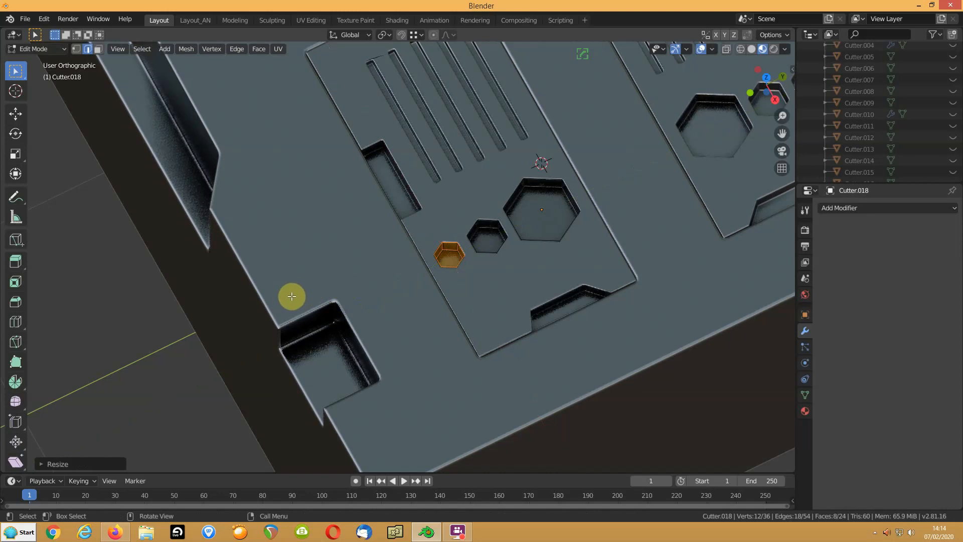
Leave Edit Mode, flatten the hexagonal cutter to about 0.69 along global Z, and hide the cutter
key(Tab)
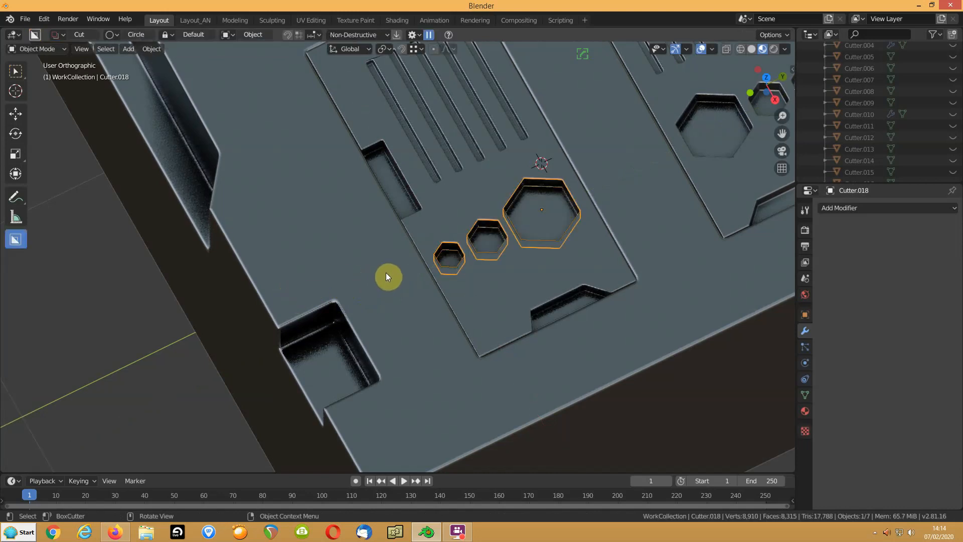
key(h)
middle_drag(515, 251, 522, 230)
scroll(523, 230, down, 1)
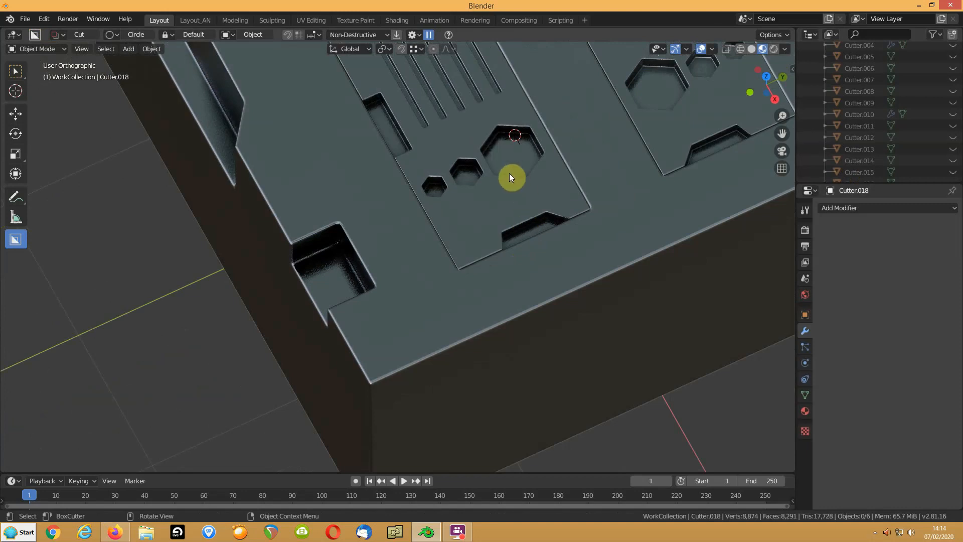
key(alt+h)
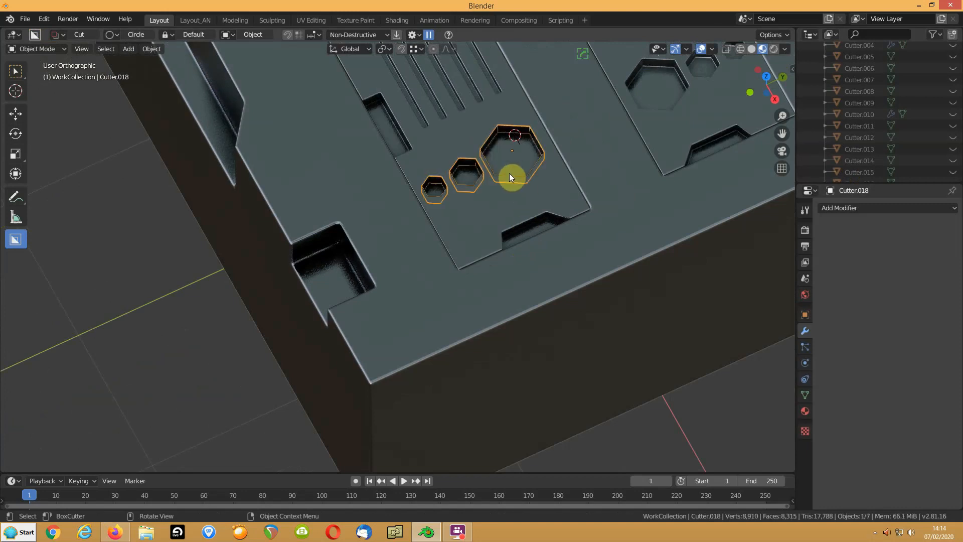
key(s)
key(z)
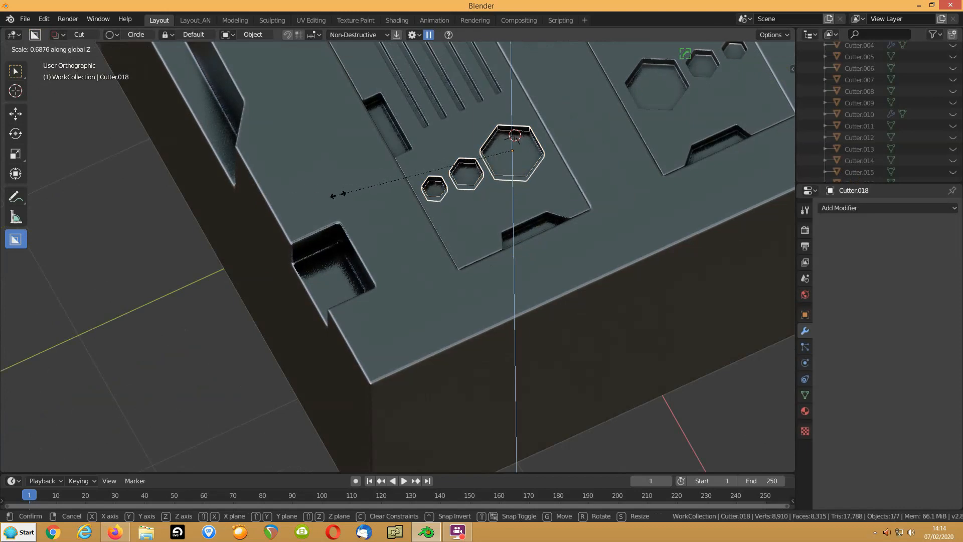
click(340, 198)
key(h)
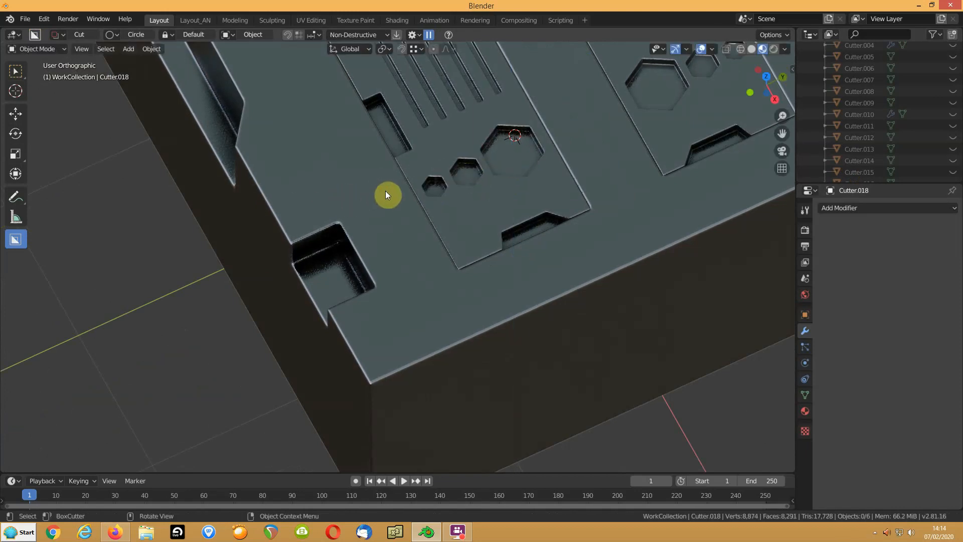
On Cube, switch the BoxCutter shape to Box and cut a long narrow groove between the two mirrored panels, parallel to their long sides
shift+middle_drag(492, 173, 392, 274)
scroll(463, 224, down, 3)
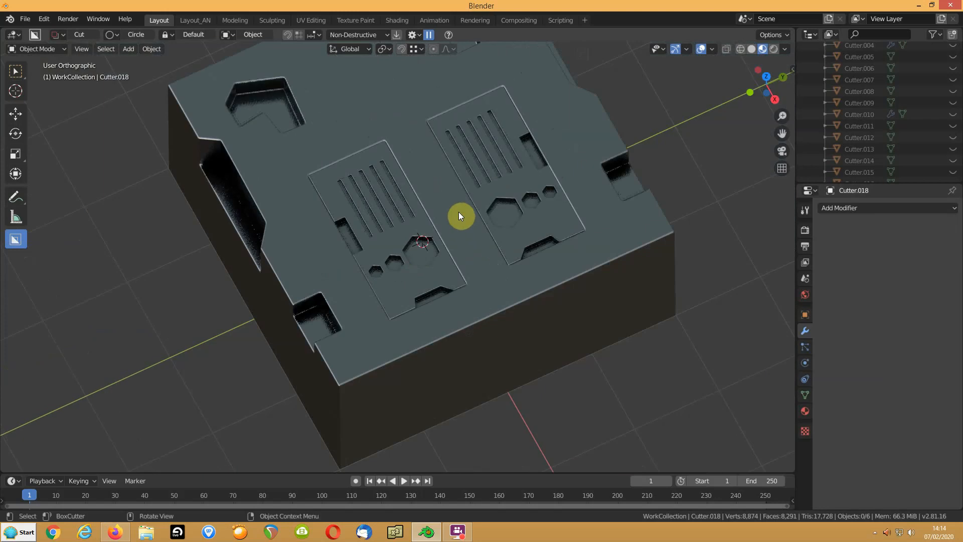
click(404, 147)
drag(400, 138, 447, 201)
right_click(446, 201)
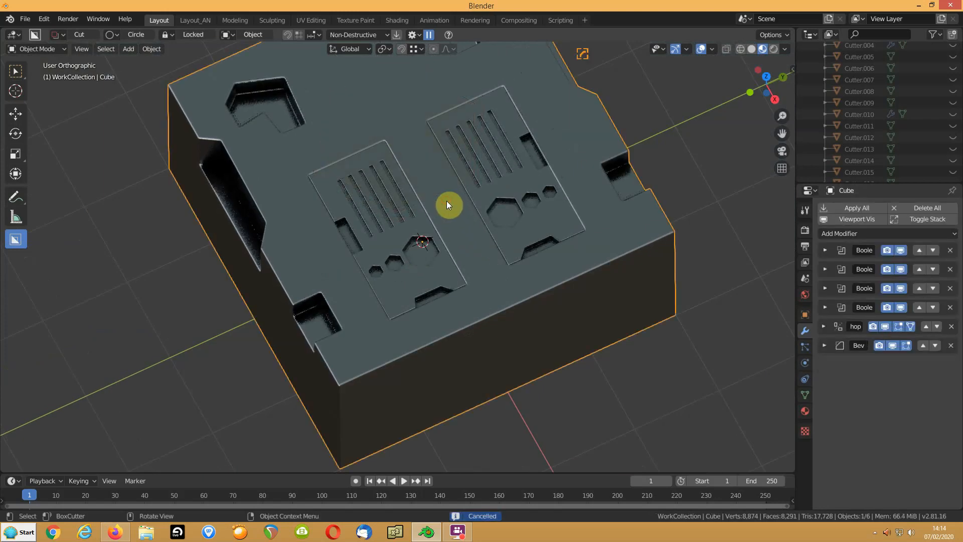
key(d)
click(396, 244)
drag(405, 137, 499, 282)
Cut a small rectangular box notch near the far end of the strip between the two long grooves
scroll(487, 276, up, 1)
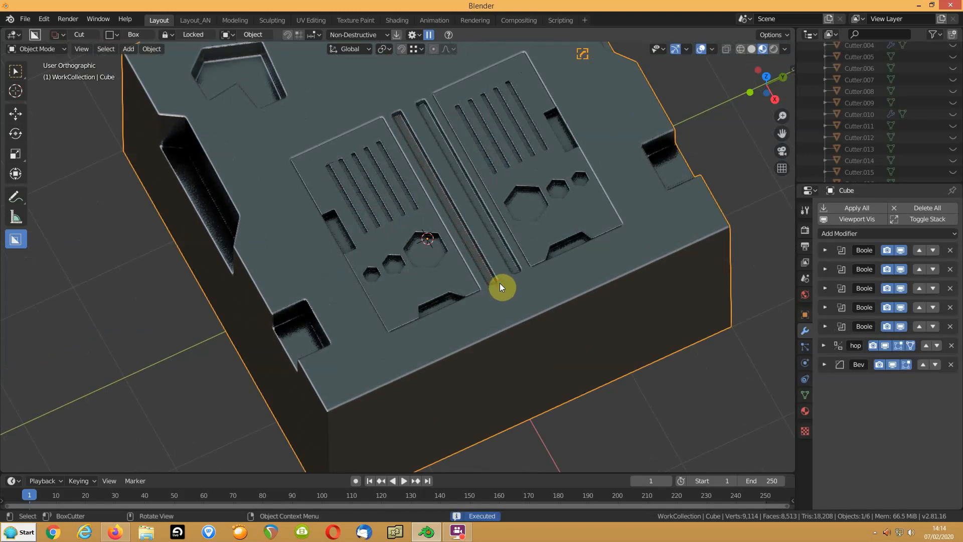
scroll(432, 256, down, 5)
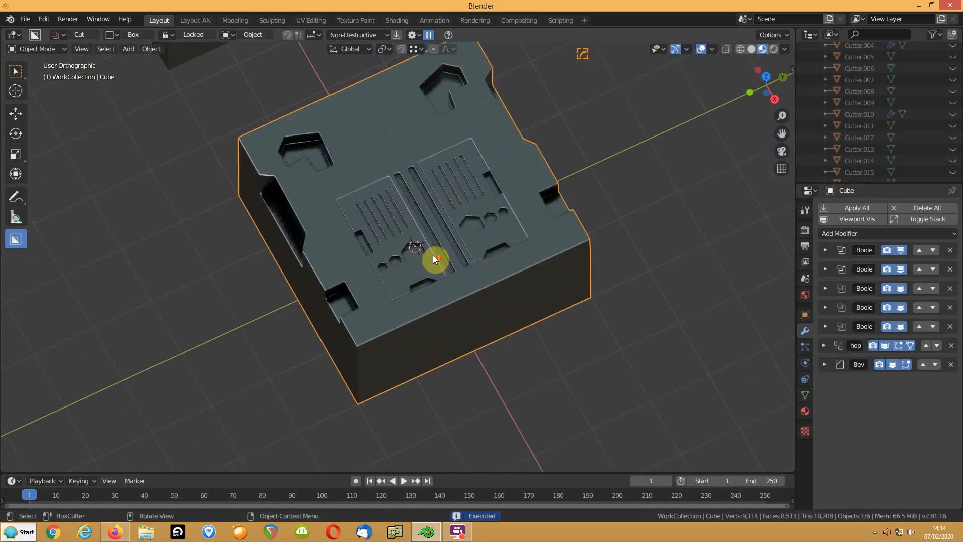
scroll(433, 255, up, 5)
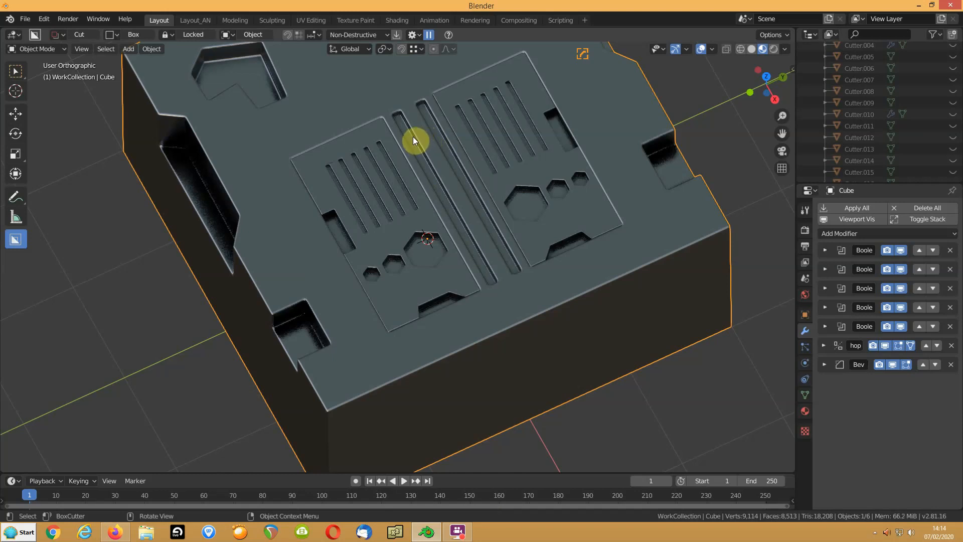
drag(428, 131, 417, 146)
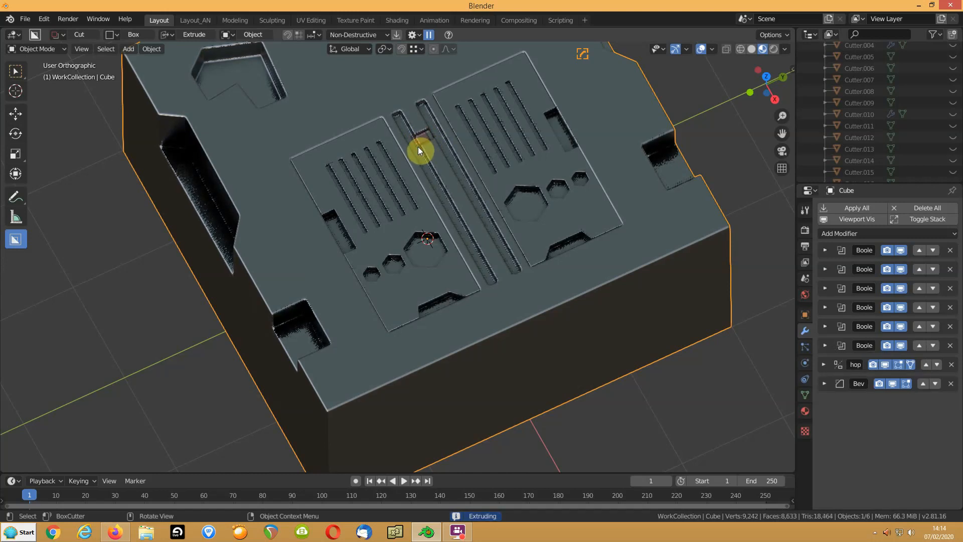
click(418, 147)
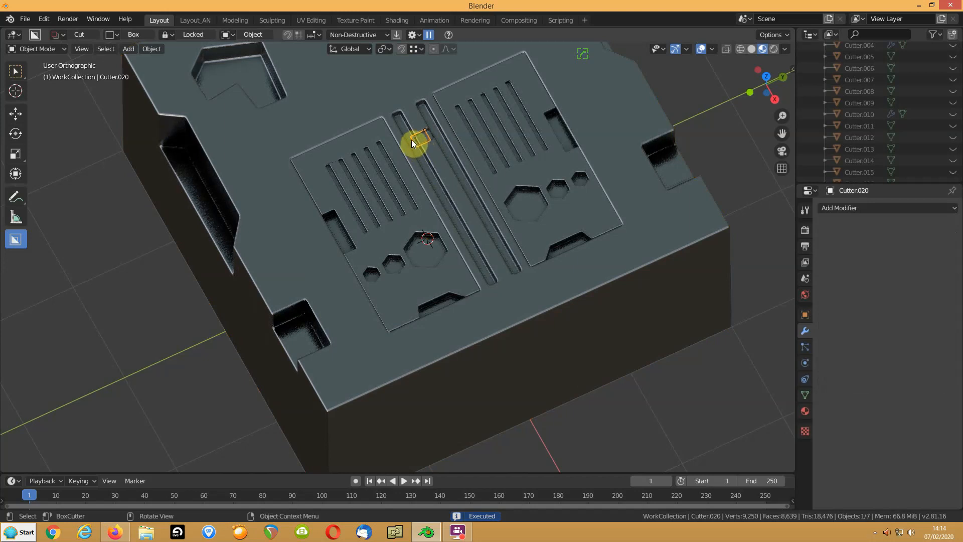
Add a Hard Ops Array to the notch cutter with a count of 7 and a relative X offset of -2.260
key(q)
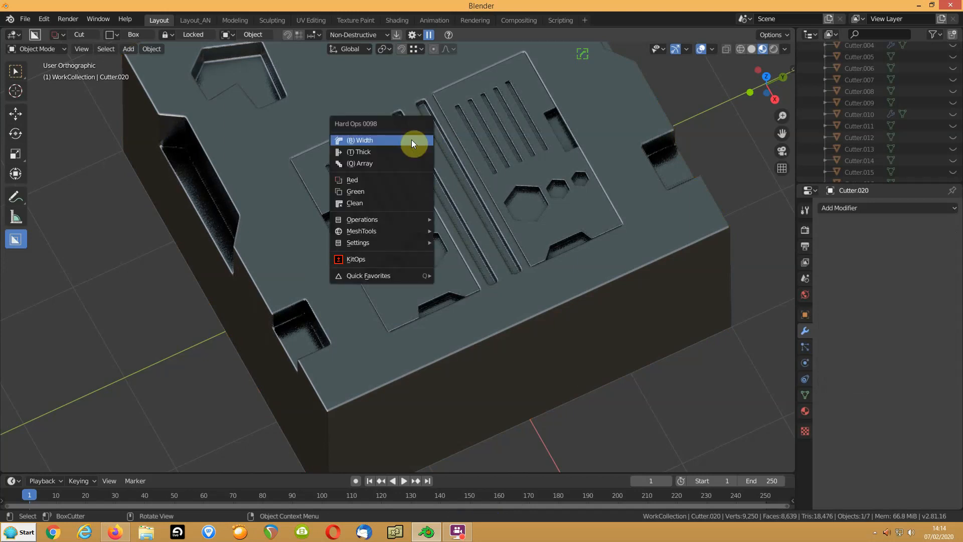
click(357, 163)
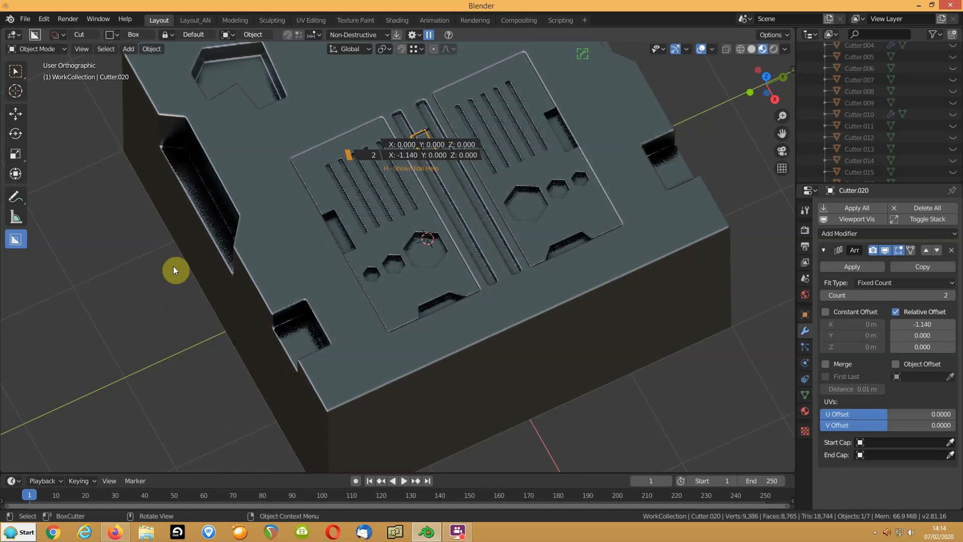
scroll(174, 270, up, 2)
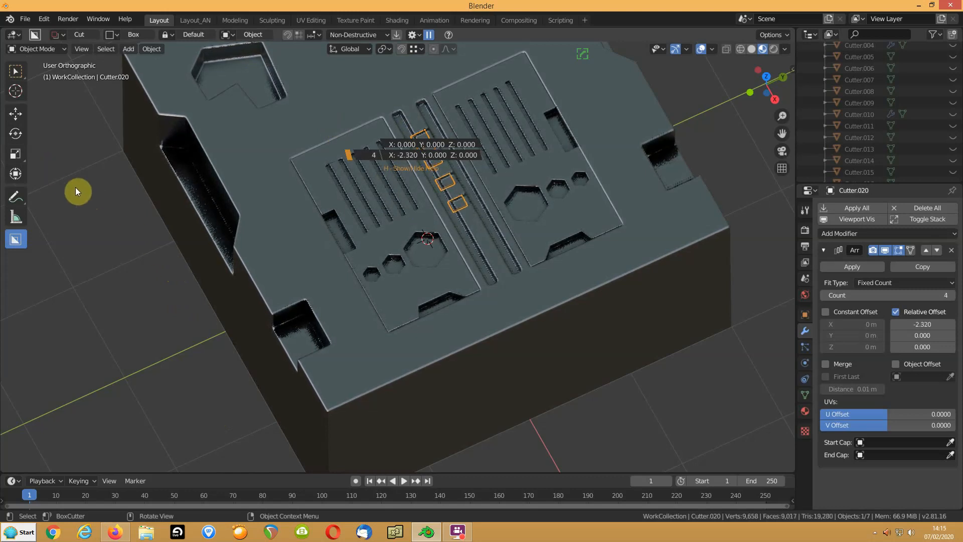
scroll(91, 200, up, 3)
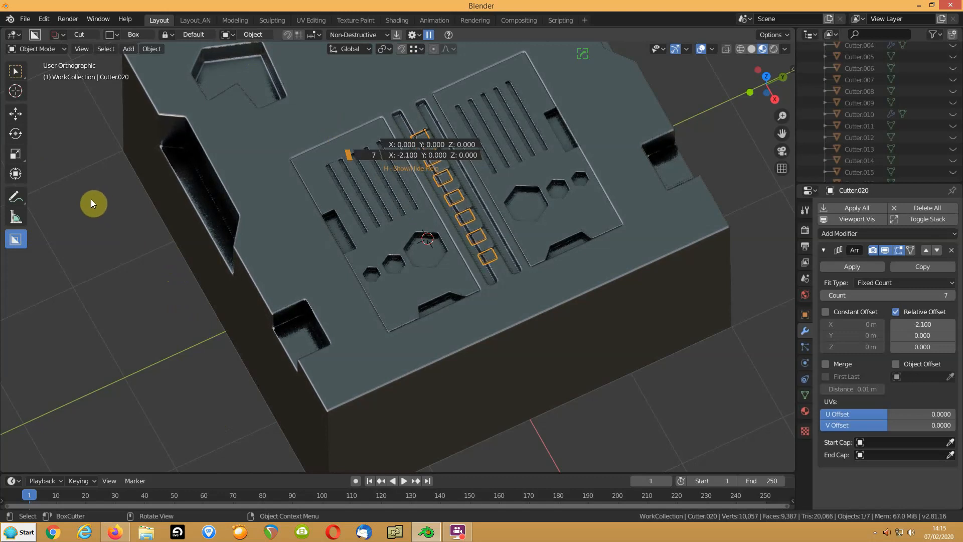
click(256, 176)
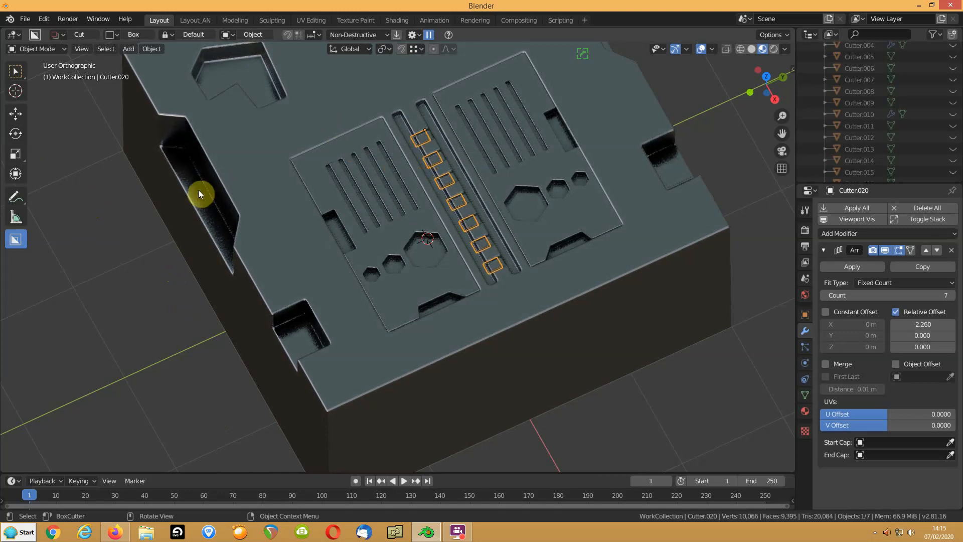
Hide the arrayed notch cutter between the two long grooves
scroll(422, 196, up, 2)
middle_drag(466, 185, 498, 188)
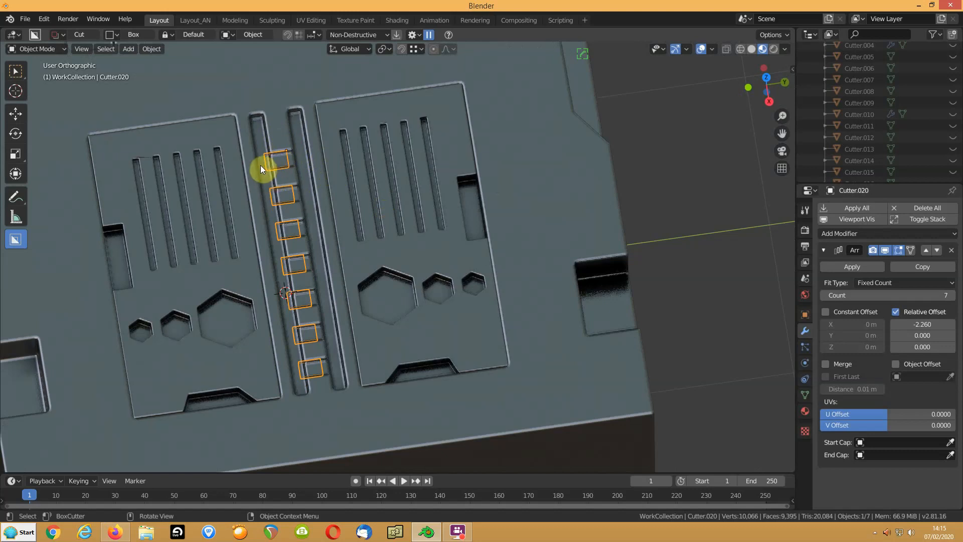
click(282, 124)
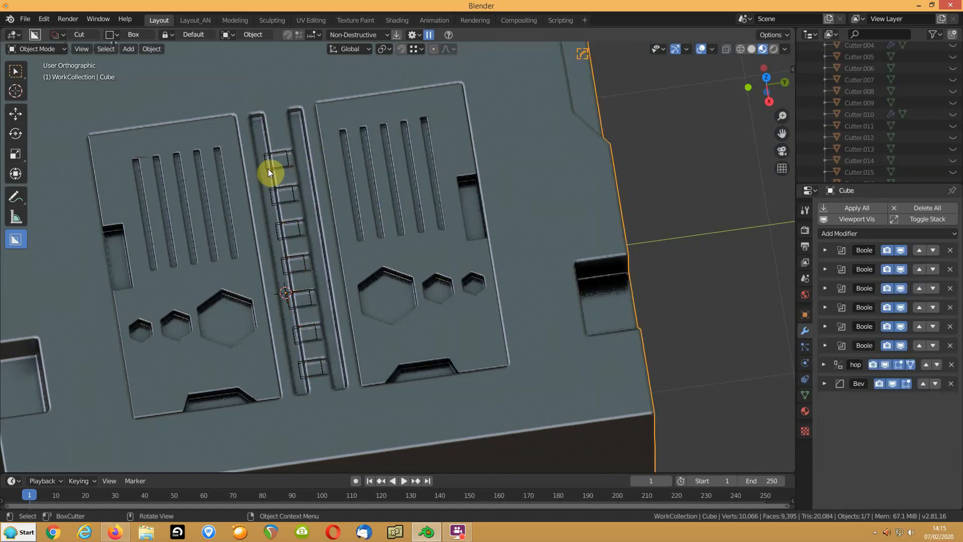
click(268, 171)
key(h)
Compare Cube's underlying mesh in Edit Mode with its cut and mirrored result in Object Mode
middle_drag(270, 231, 304, 224)
shift+middle_drag(360, 151, 323, 339)
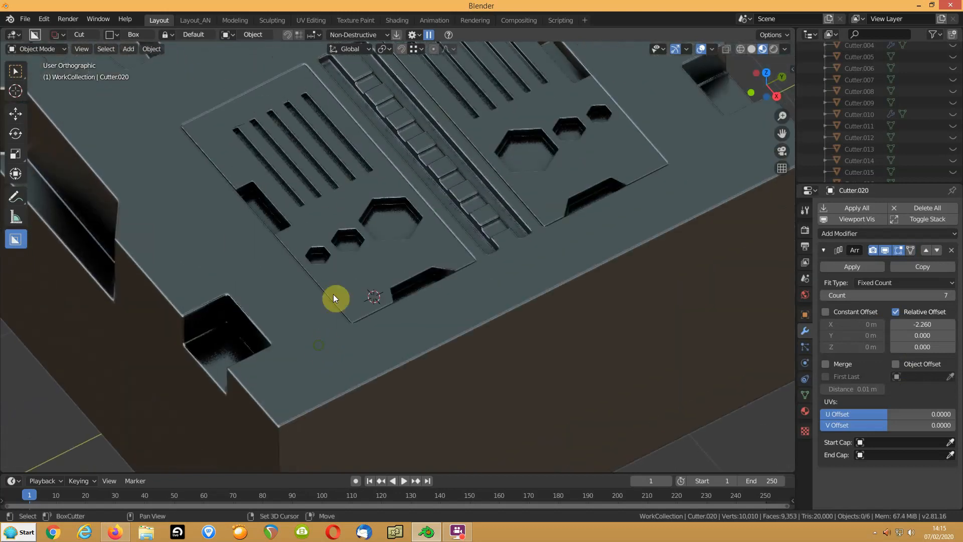
click(276, 287)
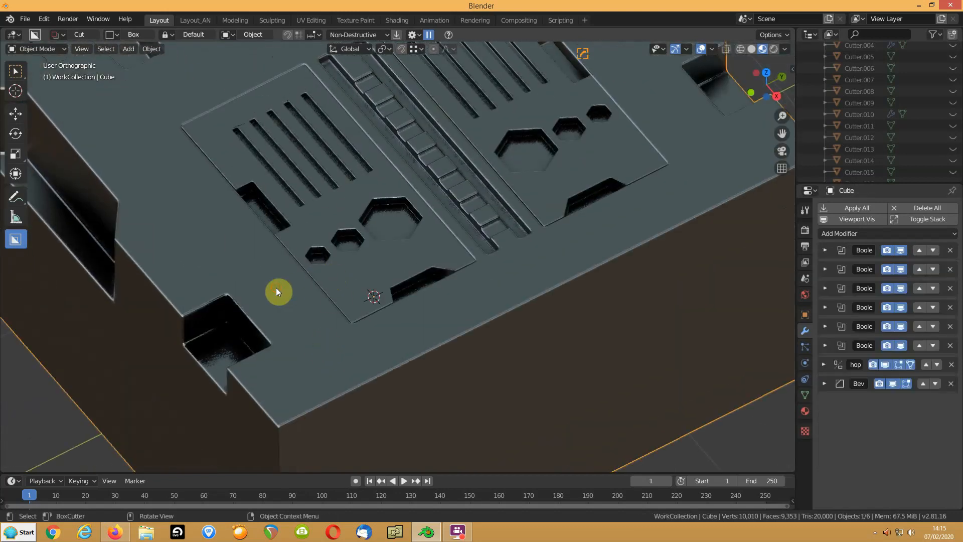
key(Tab)
key(KP_Decimal)
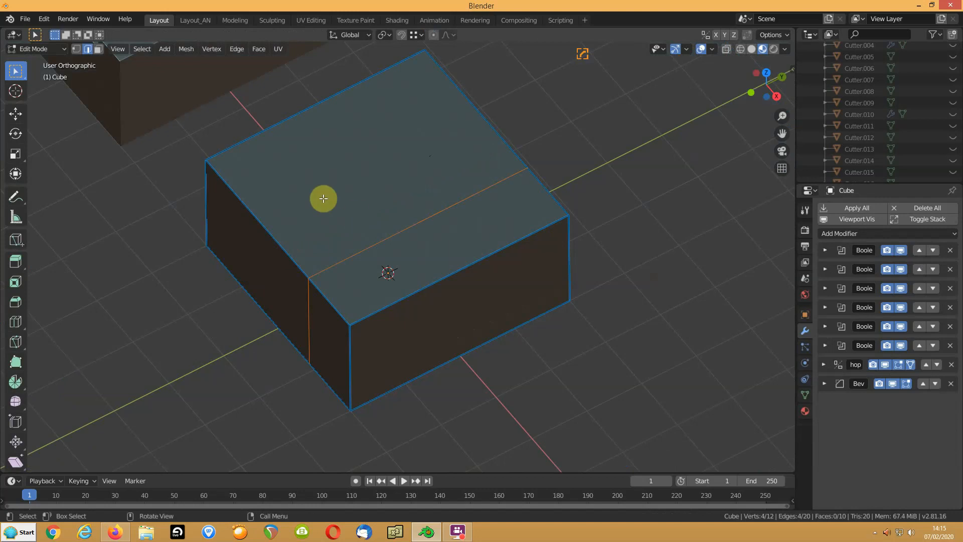
key(Tab)
key(Tab)
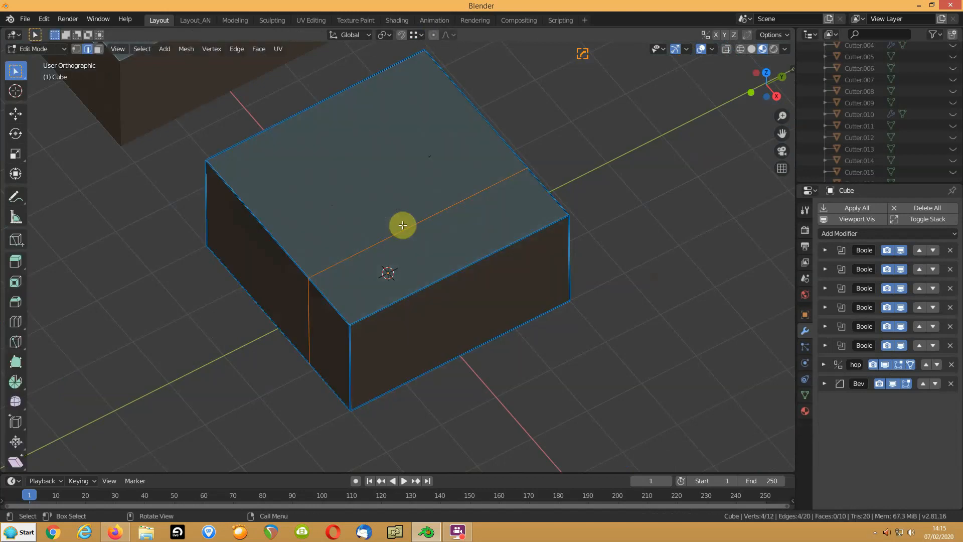
key(Tab)
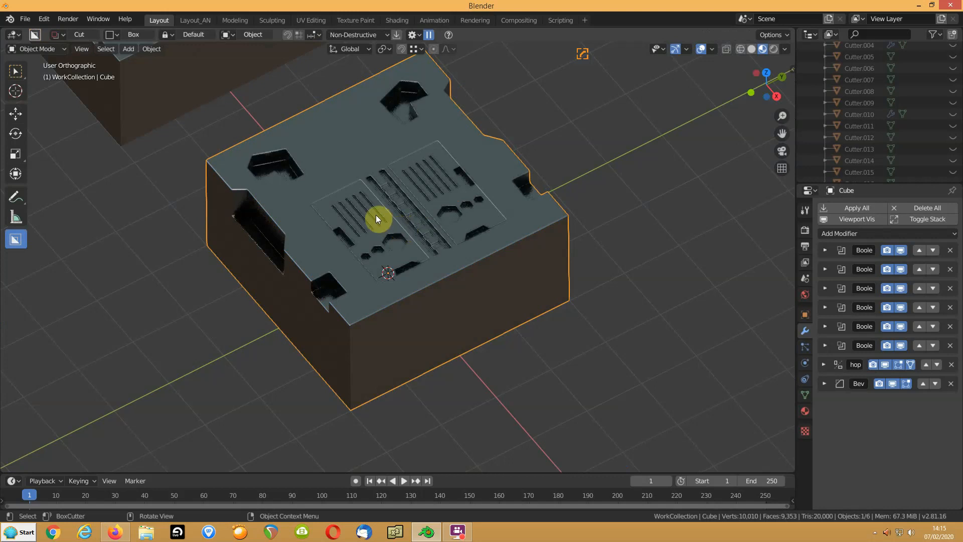
With Cube in Edit Mode, make all the hidden cutters visible, from Cutter.005 through Cutter.020 and Cutter
key(Tab)
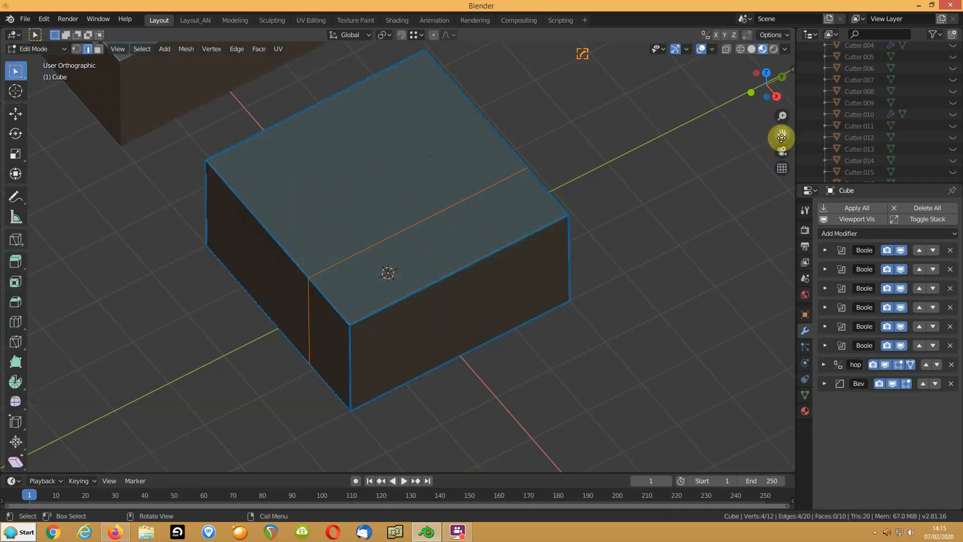
scroll(929, 131, up, 10)
drag(953, 164, 955, 198)
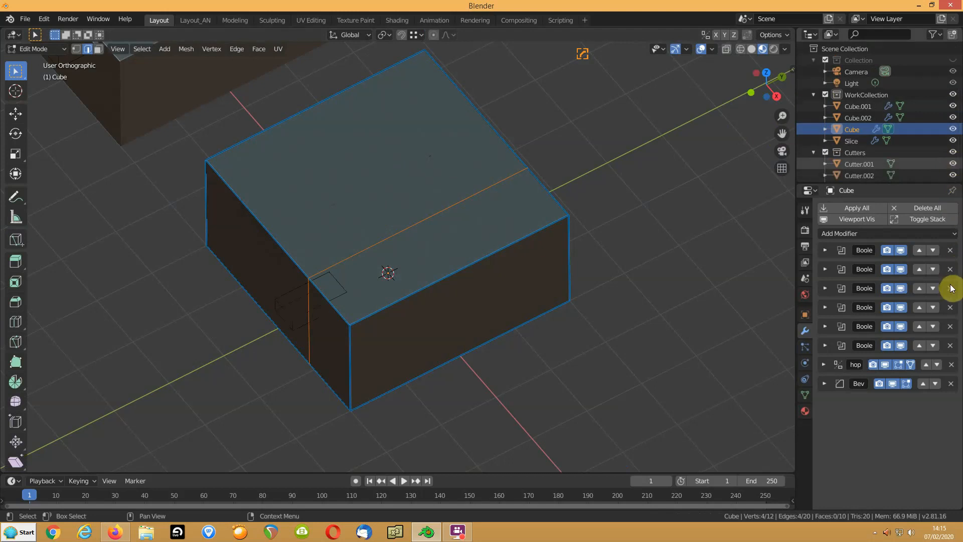
scroll(902, 123, down, 8)
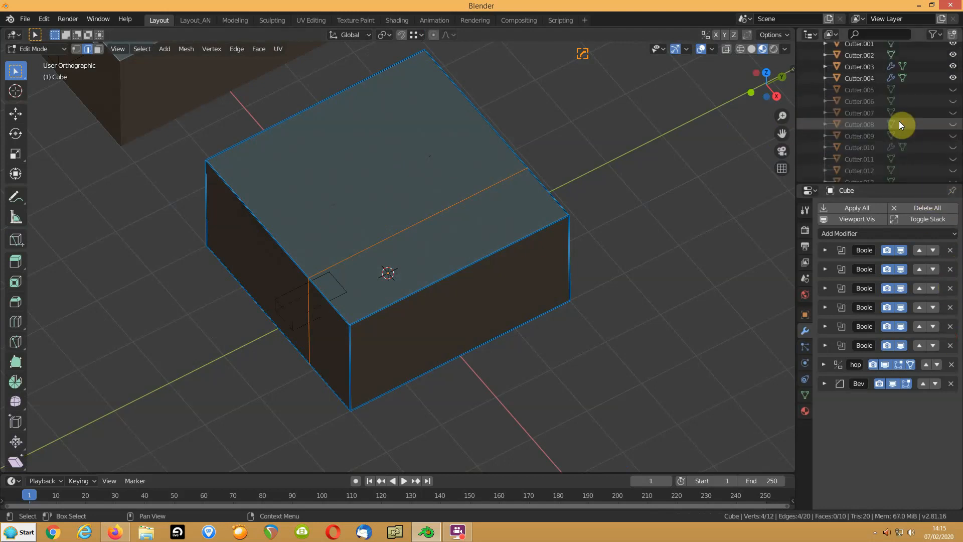
click(953, 90)
drag(955, 114, 957, 182)
scroll(907, 144, down, 5)
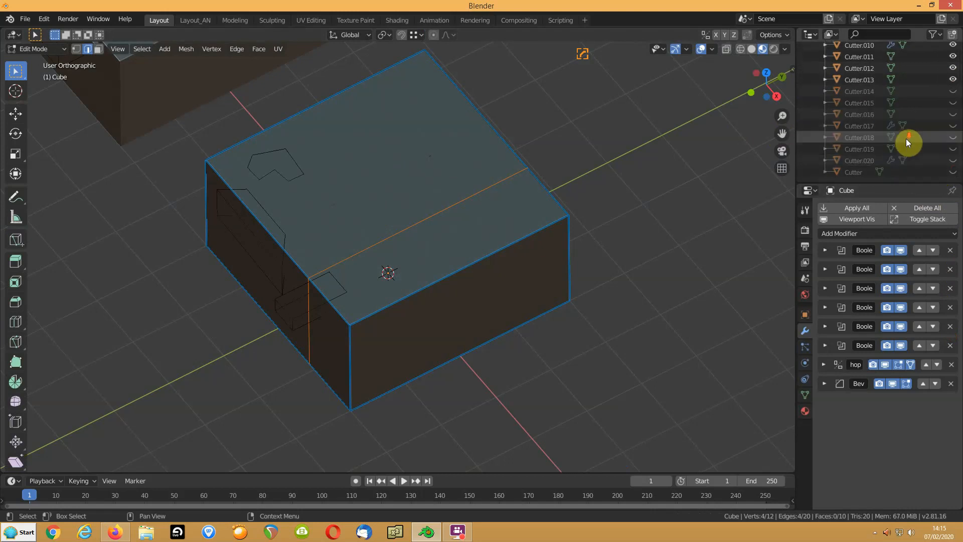
drag(954, 91, 955, 173)
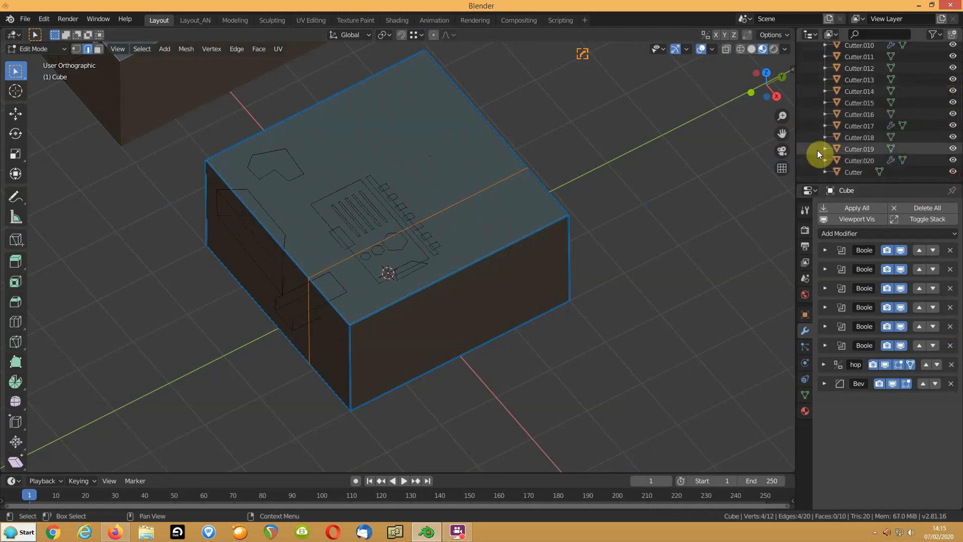
Add a loop cut along X through Cube's centre and another about halfway between the centre and the side edge
scroll(331, 245, up, 2)
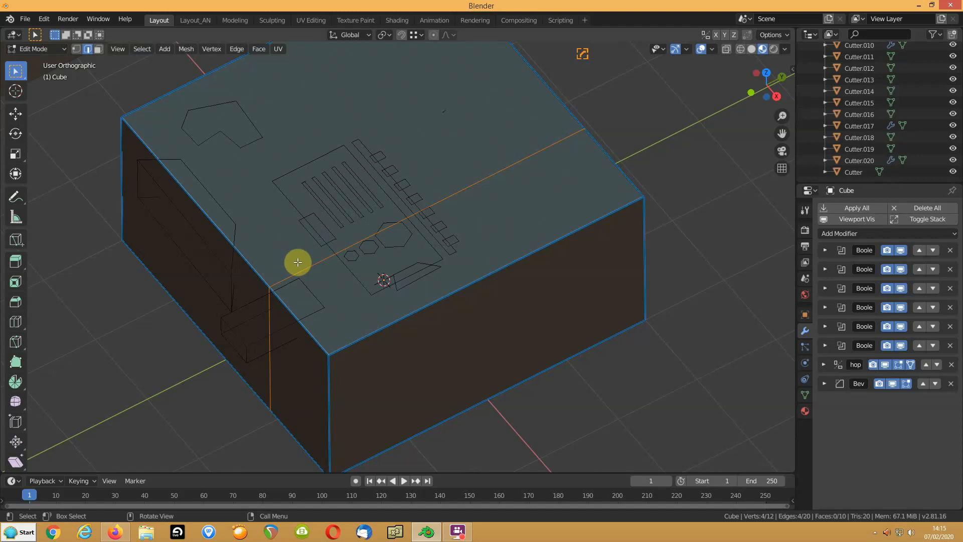
key(ctrl+r)
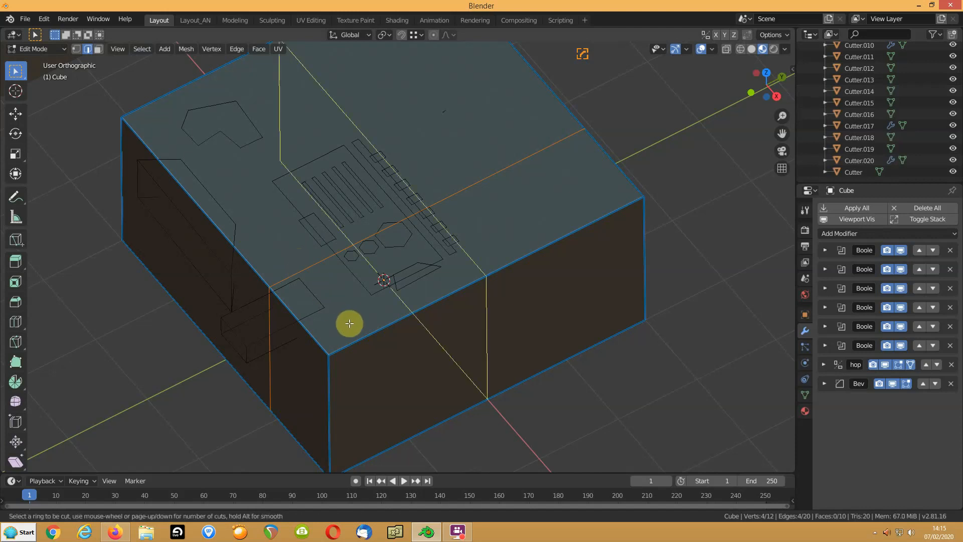
click(350, 323)
click(339, 321)
key(ctrl+r)
click(365, 333)
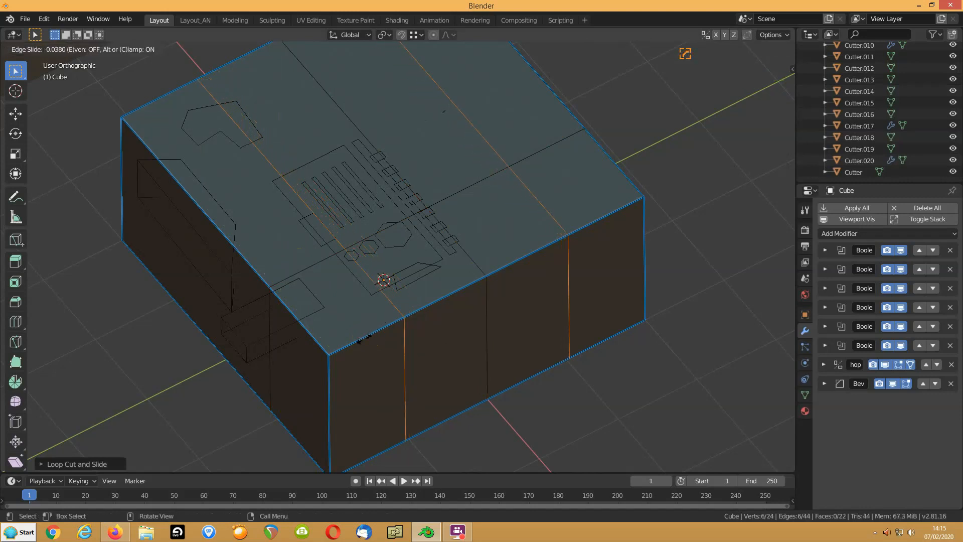
click(364, 341)
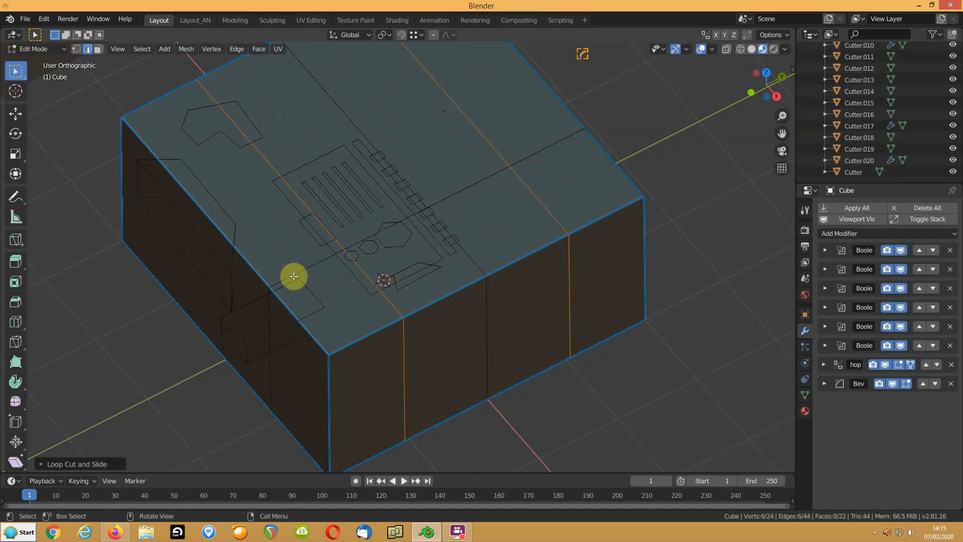
Select Cube's original crosswise edge loop and move it about 0.38 m along X
alt+click(294, 274)
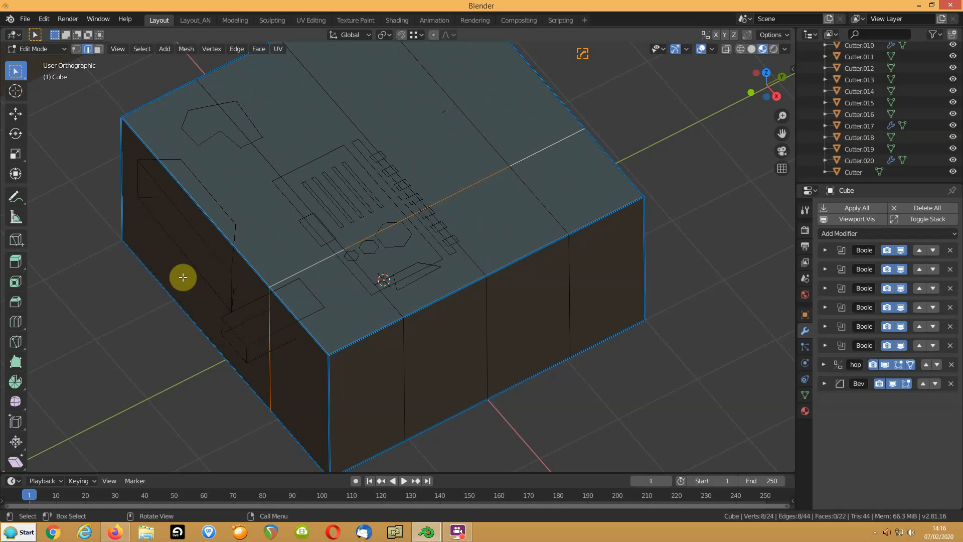
key(g)
key(x)
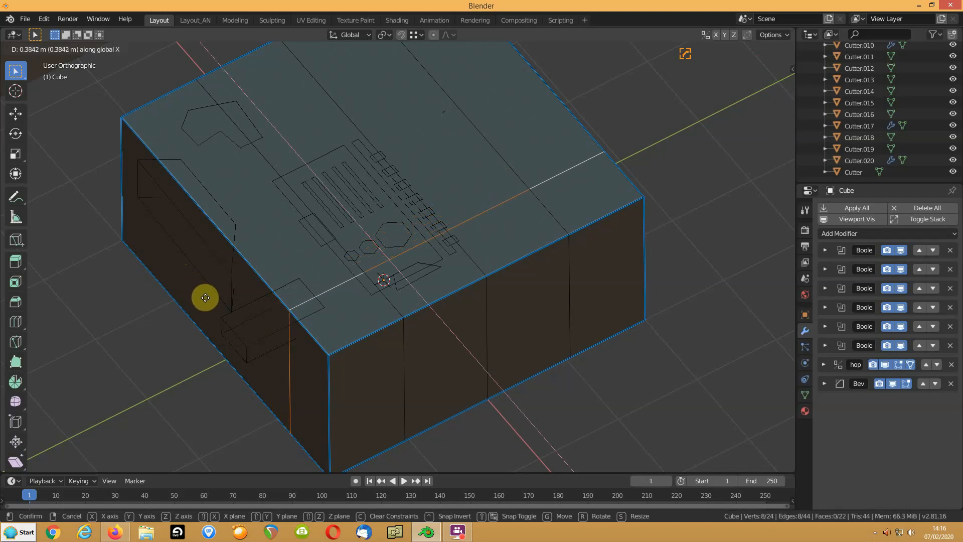
click(205, 298)
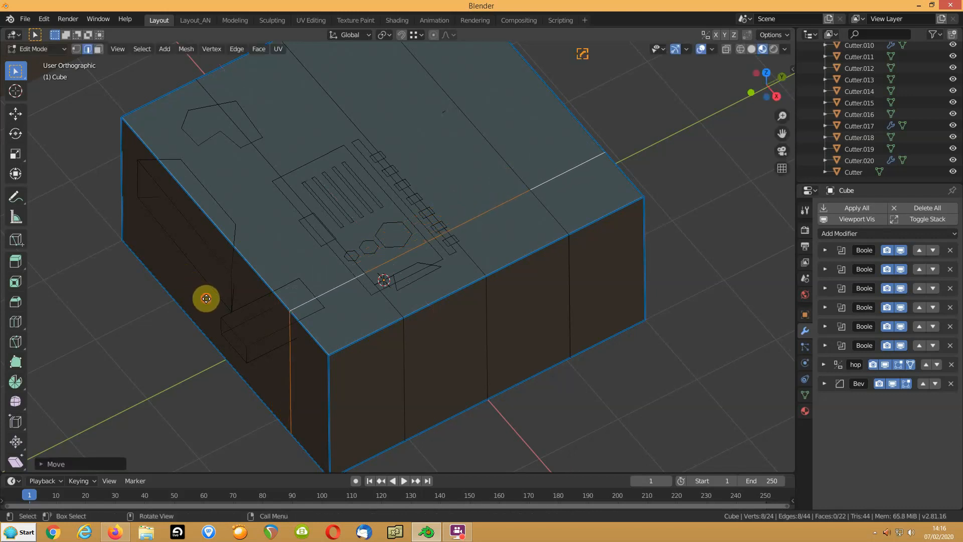
Add a crosswise loop cut to Cube's larger section with an edge slide of about 0.17, and return to Object Mode
key(ctrl+r)
click(189, 200)
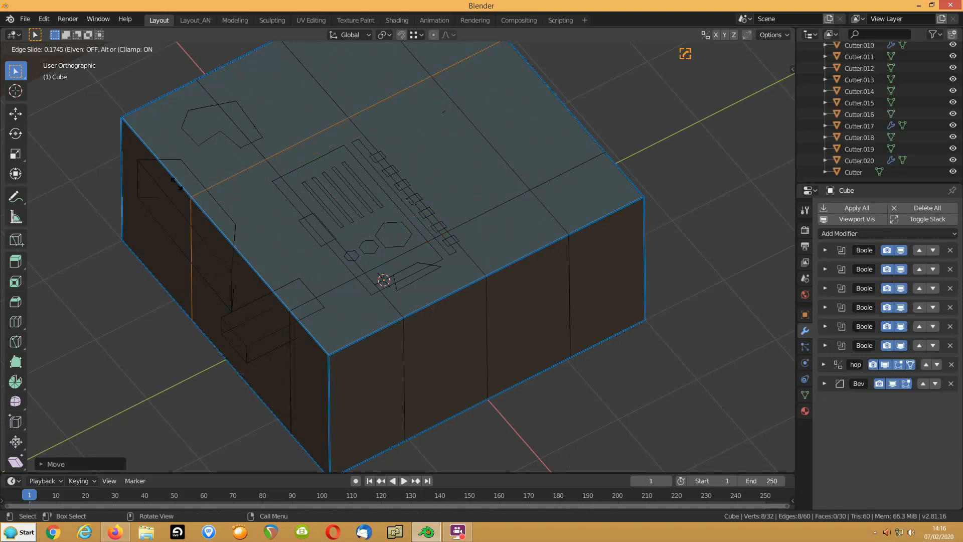
click(176, 185)
key(Tab)
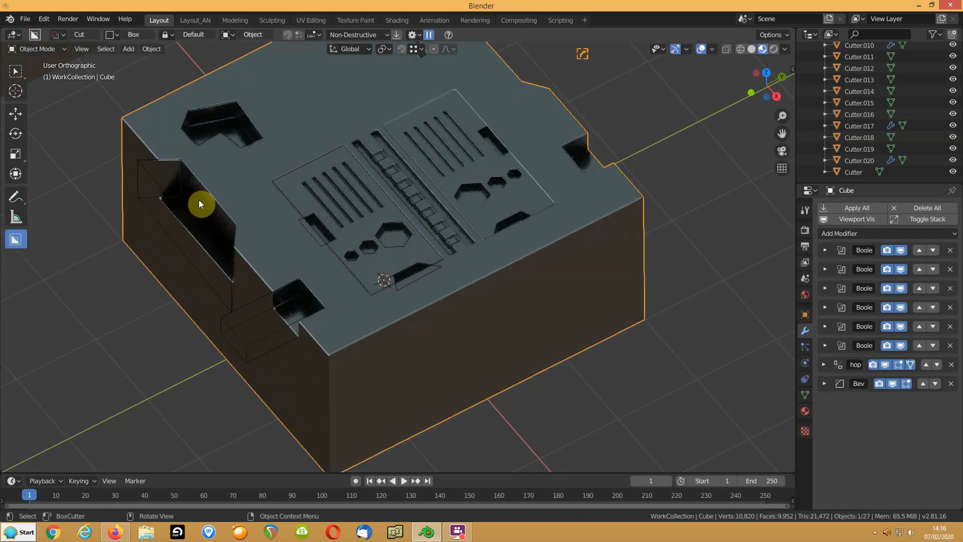
middle_drag(366, 234, 384, 233)
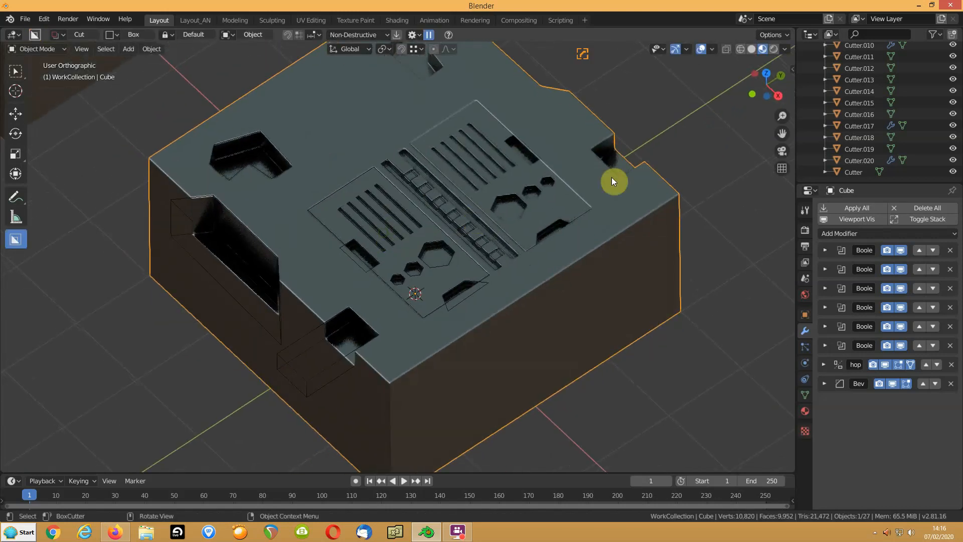
Hide all the individual cutter objects and the Slice object from the viewport
drag(960, 169, 957, 31)
scroll(955, 135, up, 5)
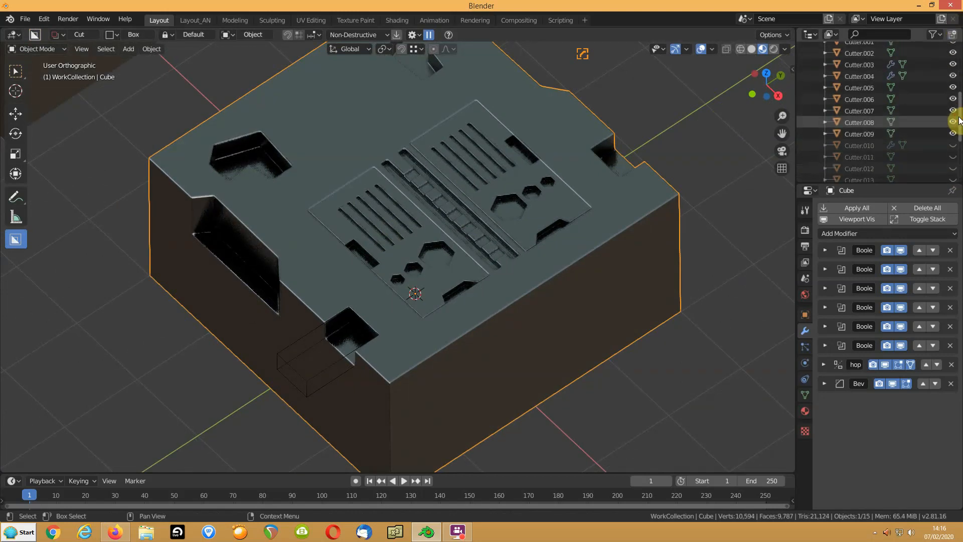
drag(955, 134, 954, 51)
drag(959, 113, 952, 134)
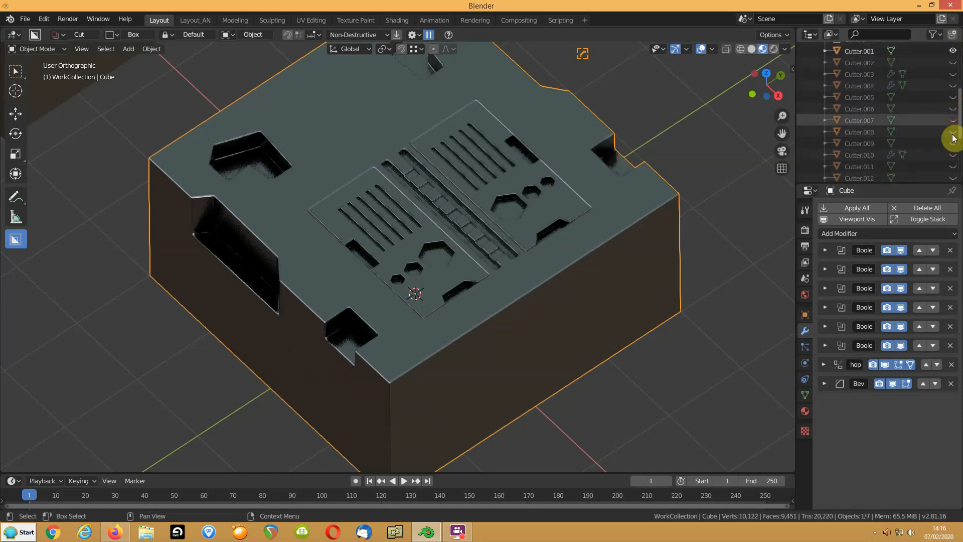
scroll(951, 134, up, 5)
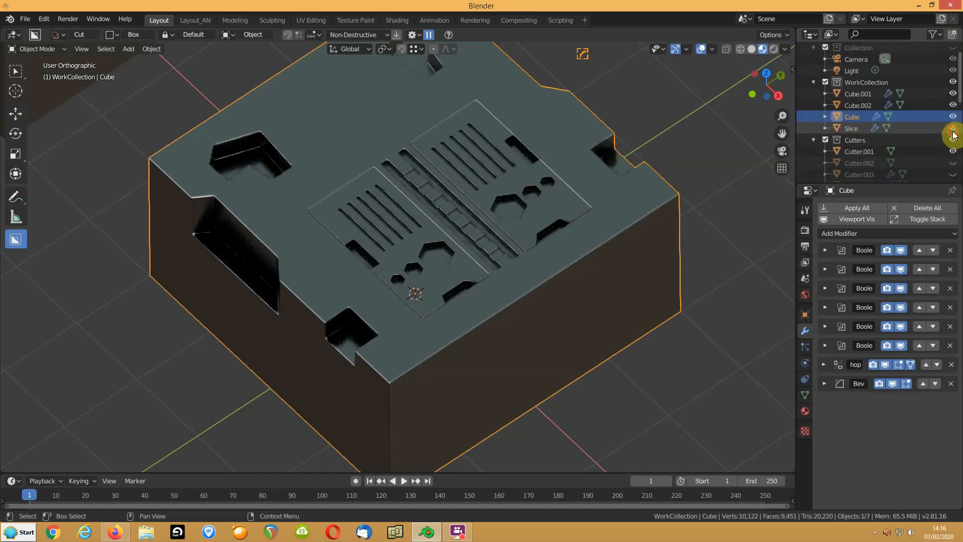
click(953, 128)
click(953, 152)
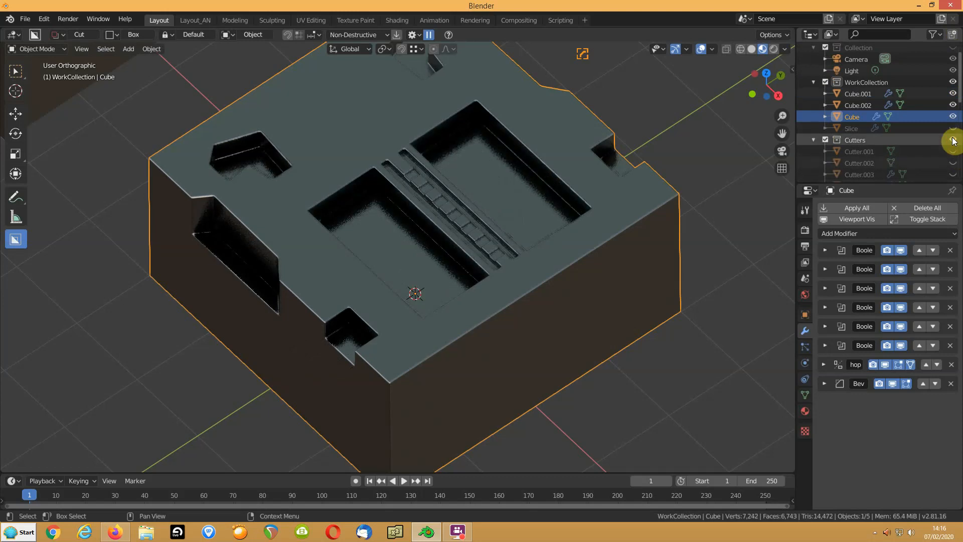
click(954, 141)
click(953, 142)
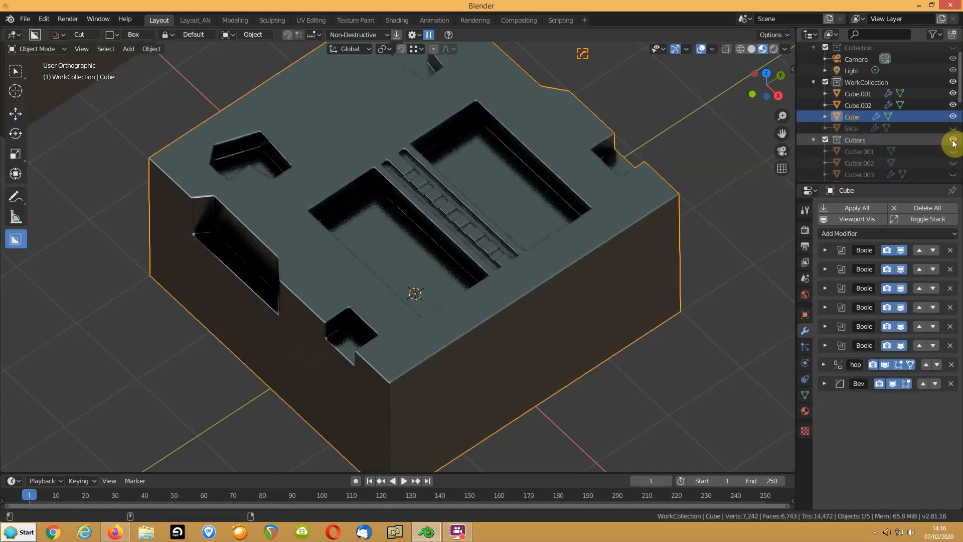
Show all the objects inside the Cutters collection
right_click(839, 138)
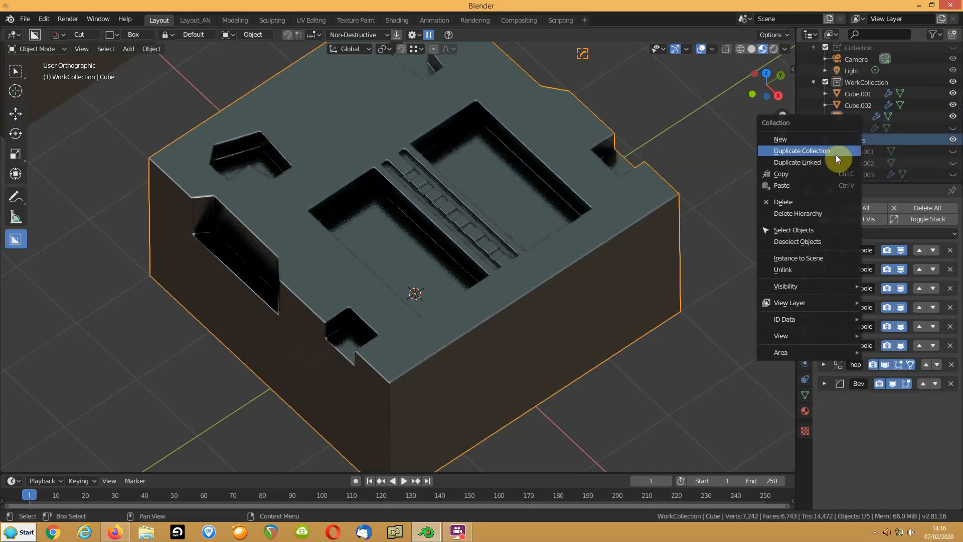
mouse_move(800, 287)
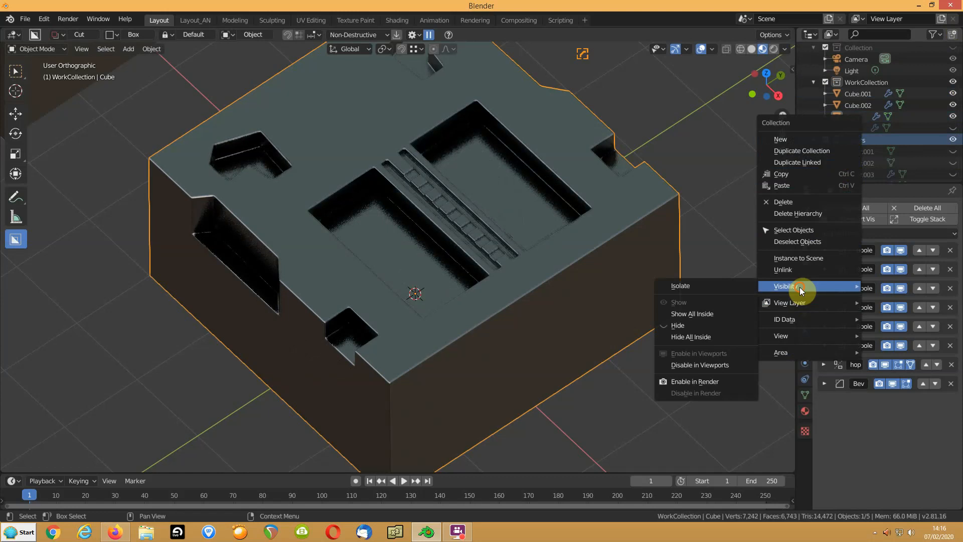
click(694, 315)
Hide everything inside the Cutters collection
right_click(869, 140)
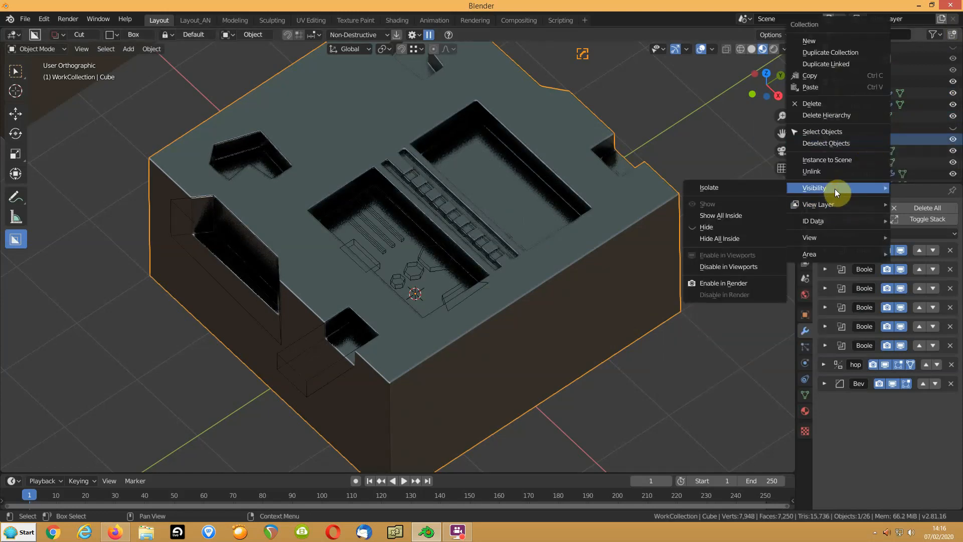
right_click(879, 140)
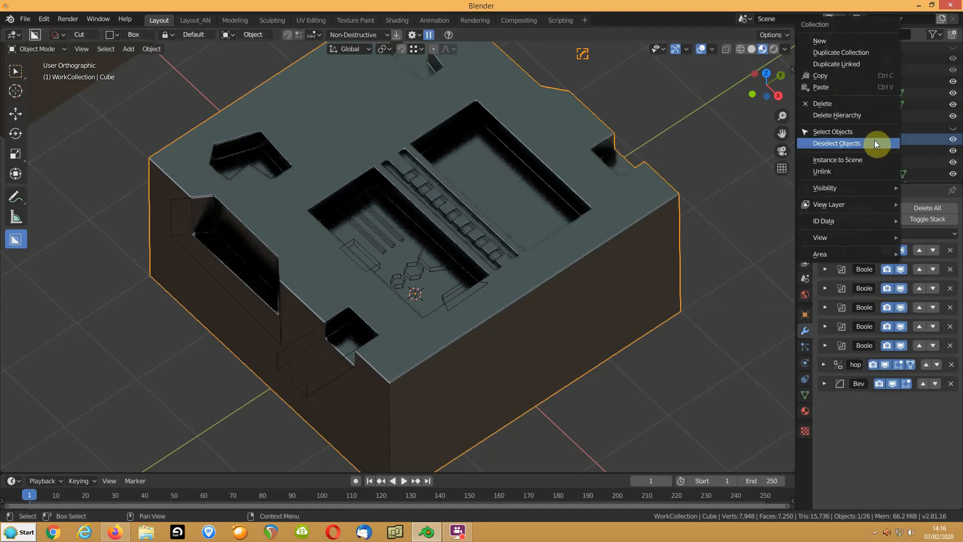
mouse_move(838, 188)
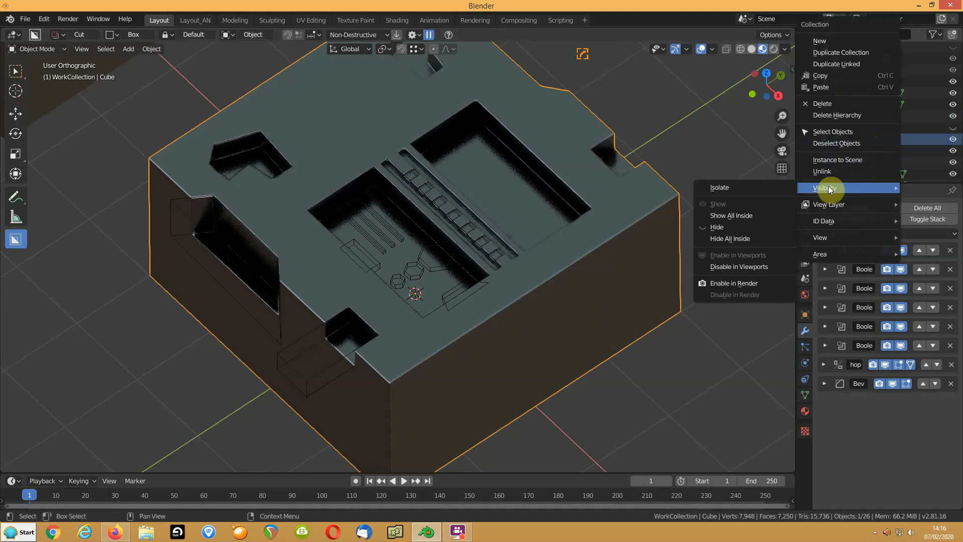
click(726, 240)
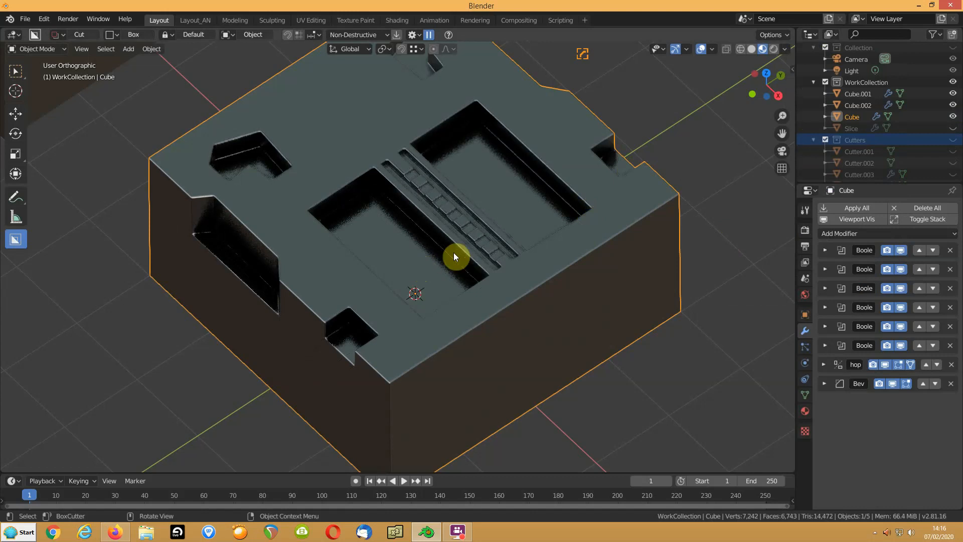
Draw a box cut over the cube's nearest vertical corner, bevel it with 1 segment and lock the shape for editing
scroll(453, 252, down, 1)
middle_drag(501, 166, 484, 231)
click(412, 356)
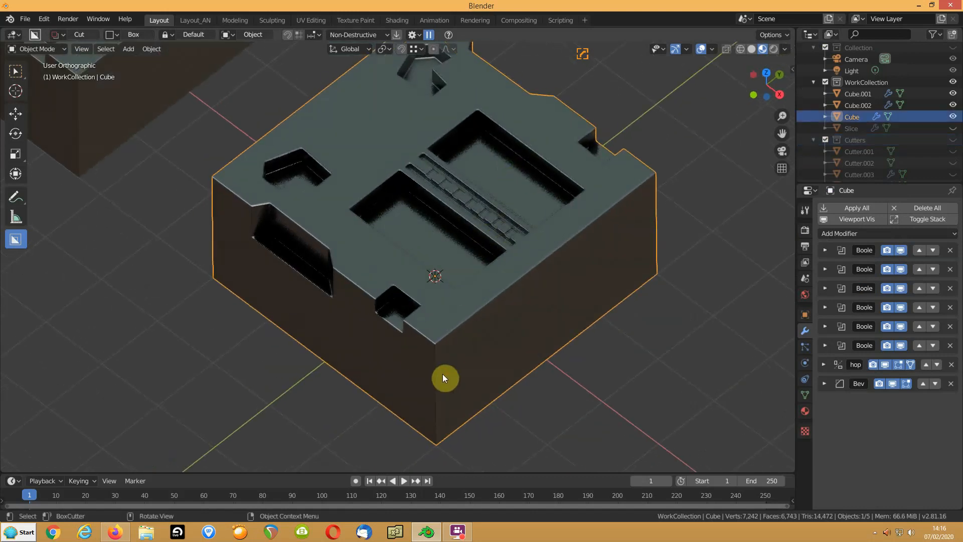
mouse_move(451, 354)
mouse_down()
mouse_move(459, 410)
mouse_move(418, 422)
mouse_move(415, 453)
mouse_move(389, 436)
mouse_move(322, 441)
mouse_up()
key(b)
scroll(464, 395, down, 1)
drag(466, 392, 452, 394)
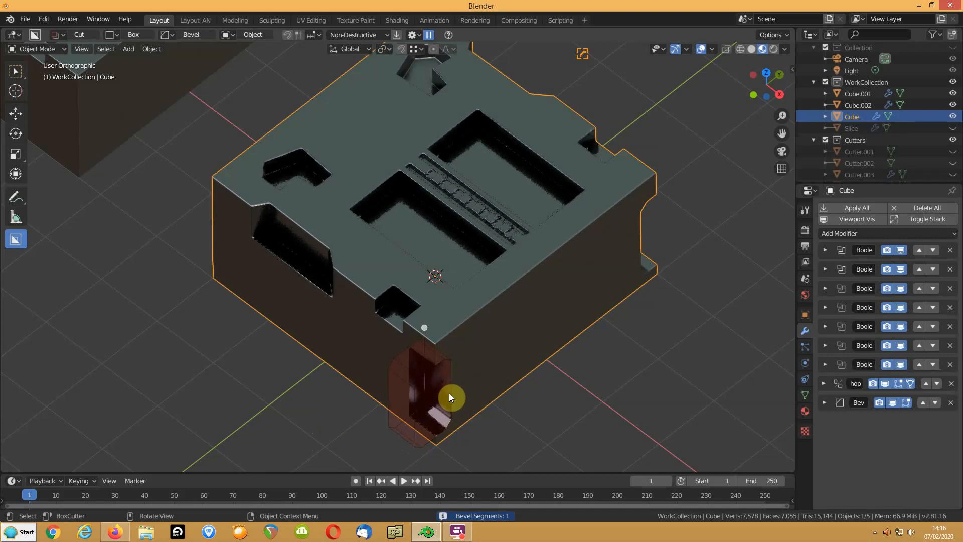
key(Tab)
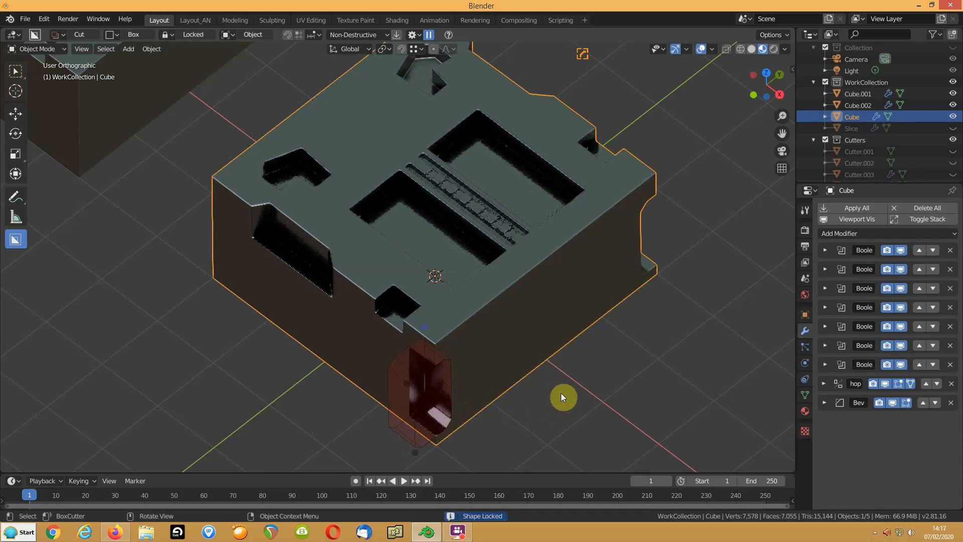
Adjust the extrusion depth and drawn extent of the locked corner cutter
shift+middle_drag(577, 373, 579, 324)
middle_drag(582, 357, 559, 336)
middle_drag(494, 276, 603, 353)
scroll(478, 267, up, 2)
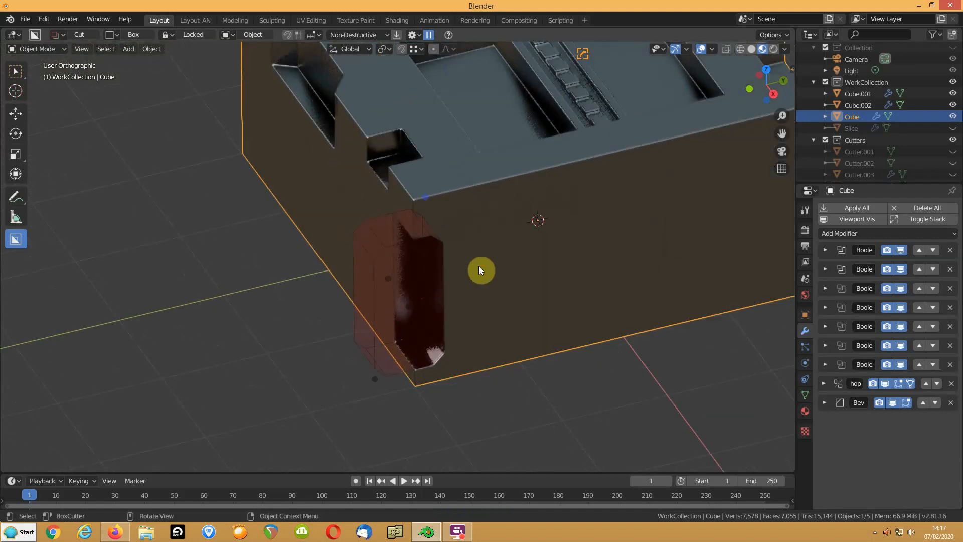
click(389, 281)
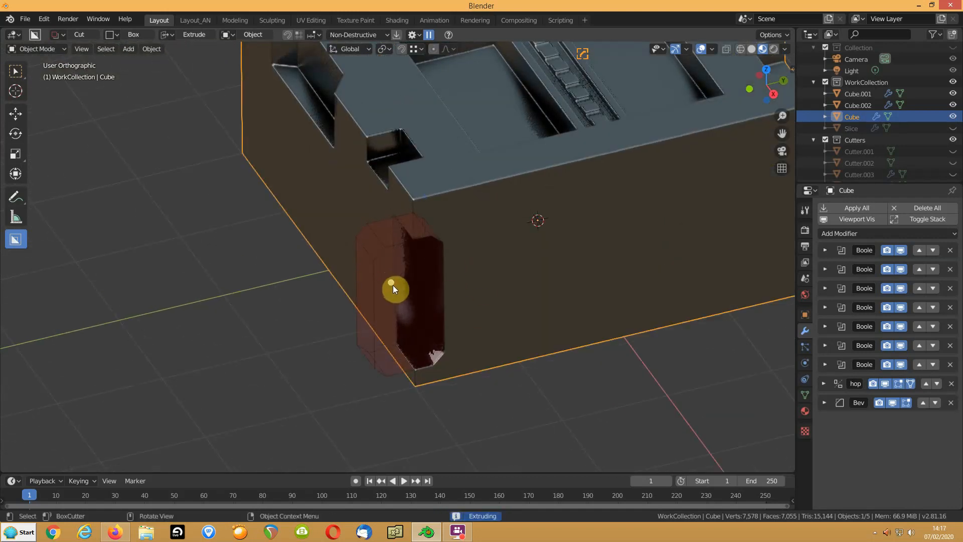
click(398, 292)
click(374, 381)
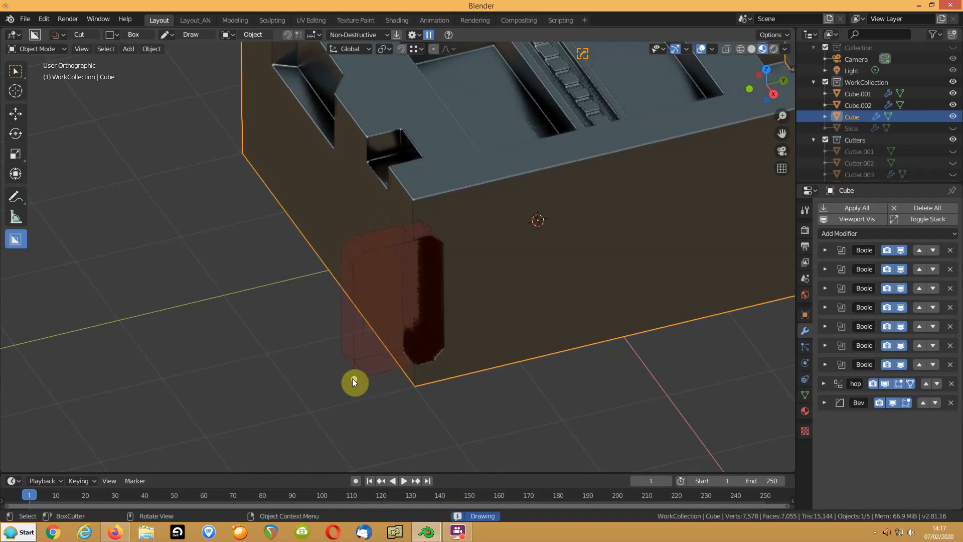
Adjust the corner cutter's bevel and apply the cut to the cube
key(b)
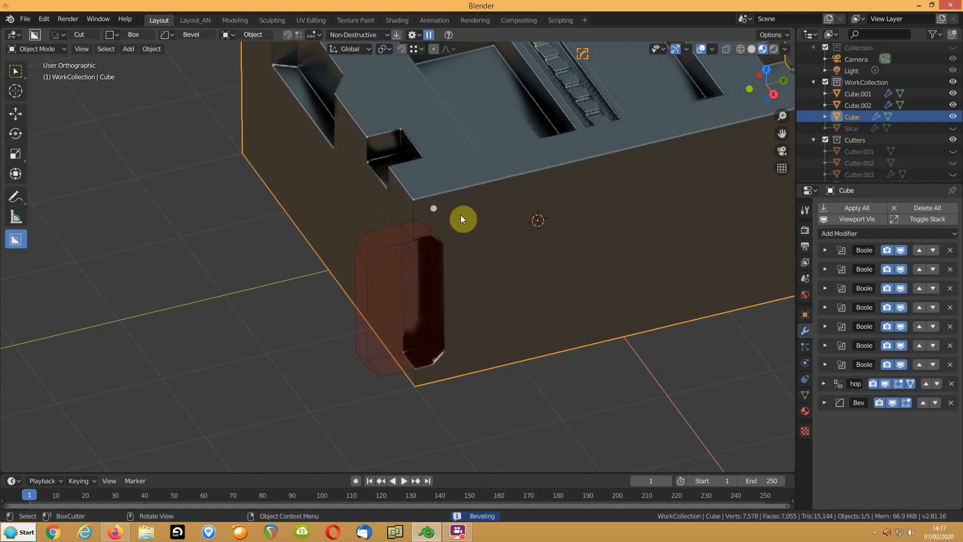
click(381, 221)
click(227, 288)
Slice a wide rectangular panel with beveled corners out of the cube's front face, between the two corner recesses
scroll(386, 316, down, 3)
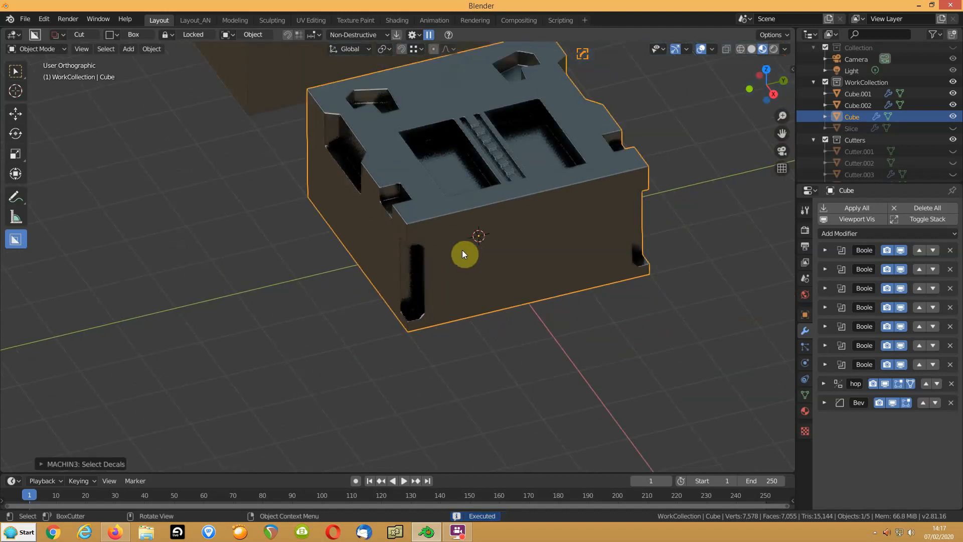
mouse_move(513, 270)
middle_down()
mouse_move(492, 256)
mouse_move(501, 269)
middle_up()
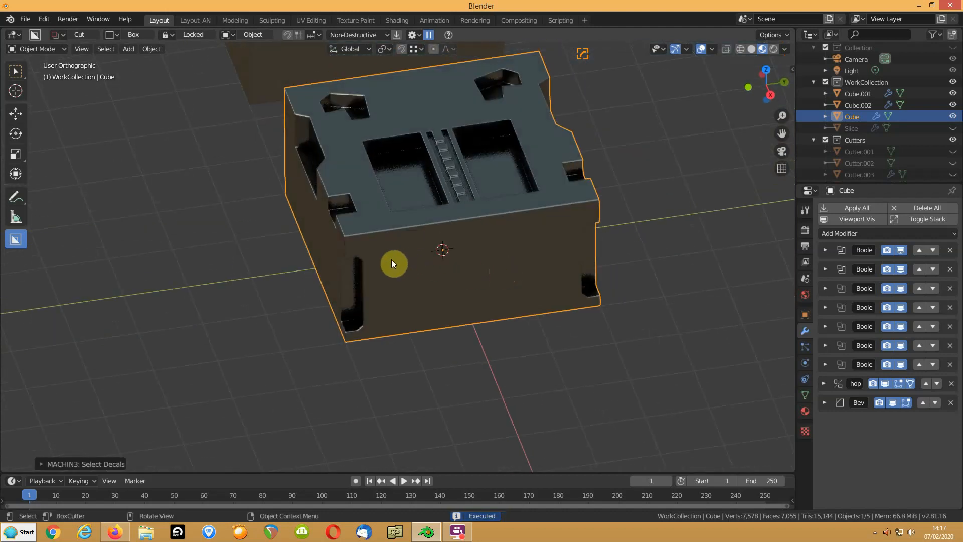
mouse_move(391, 258)
mouse_down()
mouse_move(543, 293)
mouse_move(501, 308)
mouse_up()
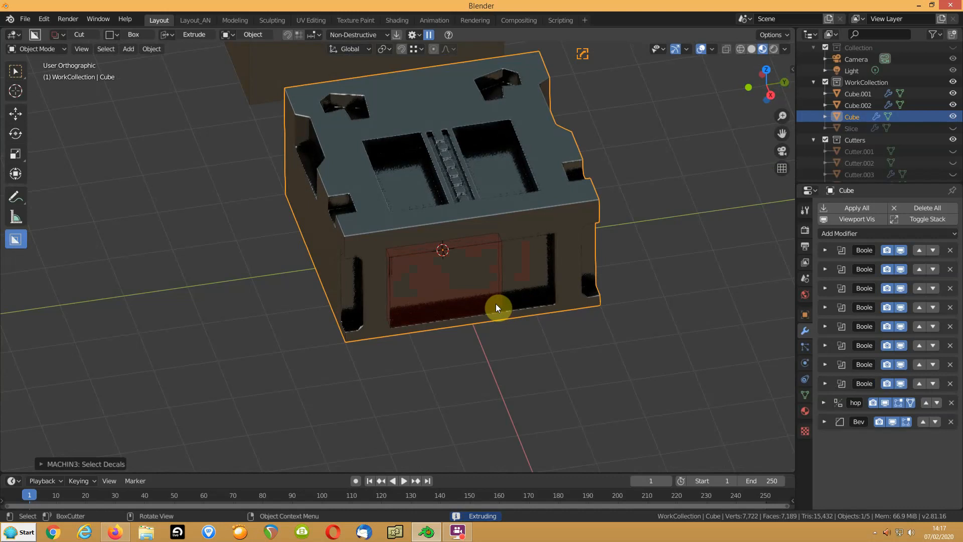
key(x)
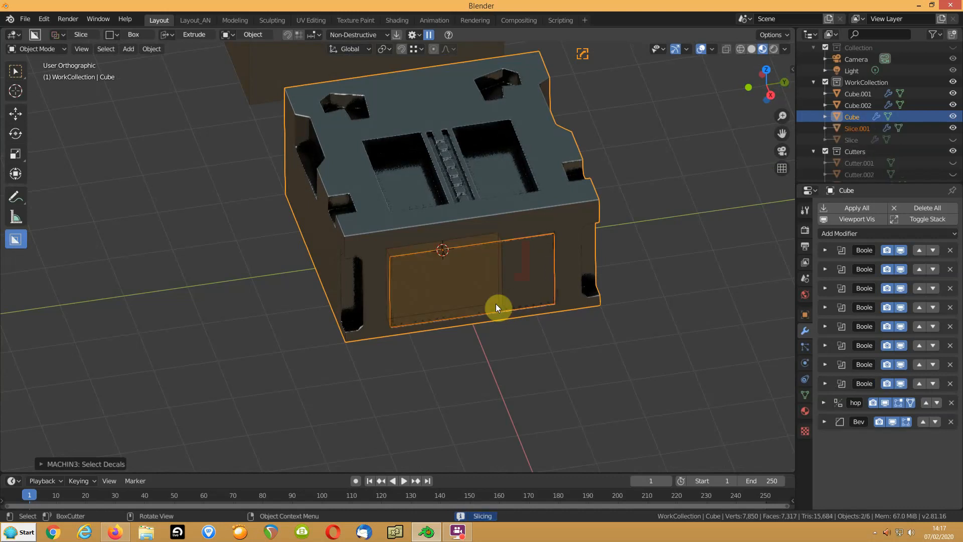
key(b)
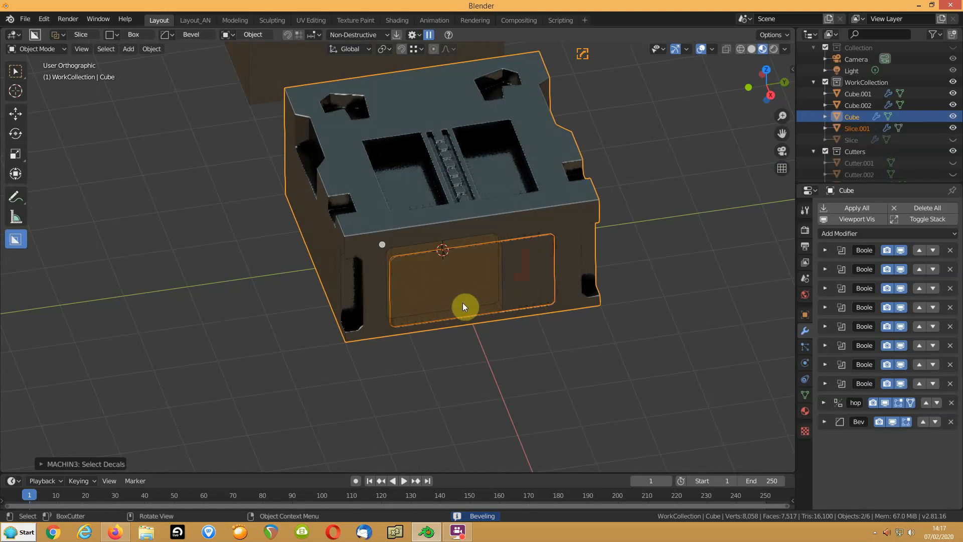
click(634, 273)
Select the sliced front panel and cut a shallow rectangular notch into the middle of its upper edge
middle_drag(507, 292, 492, 287)
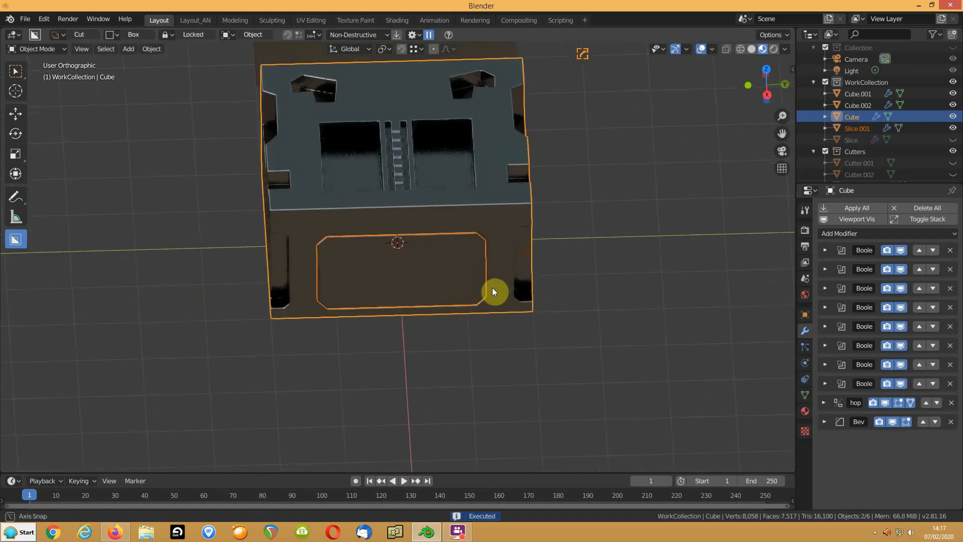
scroll(405, 286, up, 2)
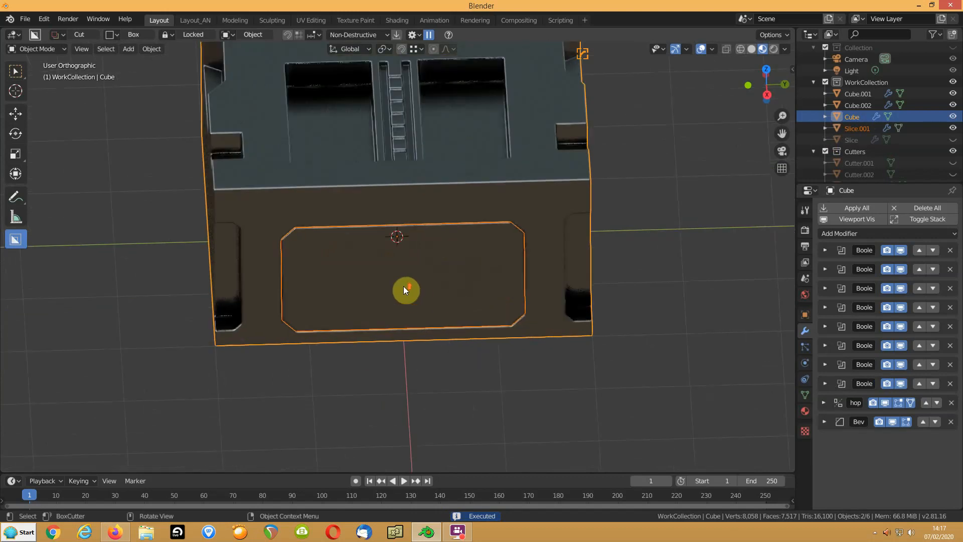
click(402, 254)
middle_drag(412, 260, 392, 186)
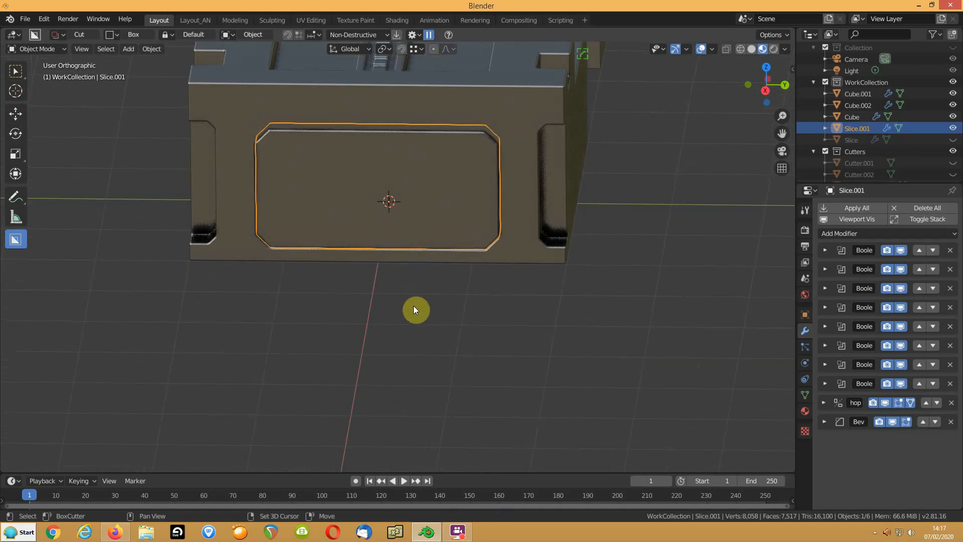
mouse_move(311, 138)
mouse_down()
mouse_move(448, 144)
mouse_move(427, 137)
mouse_move(441, 137)
mouse_move(438, 119)
mouse_up()
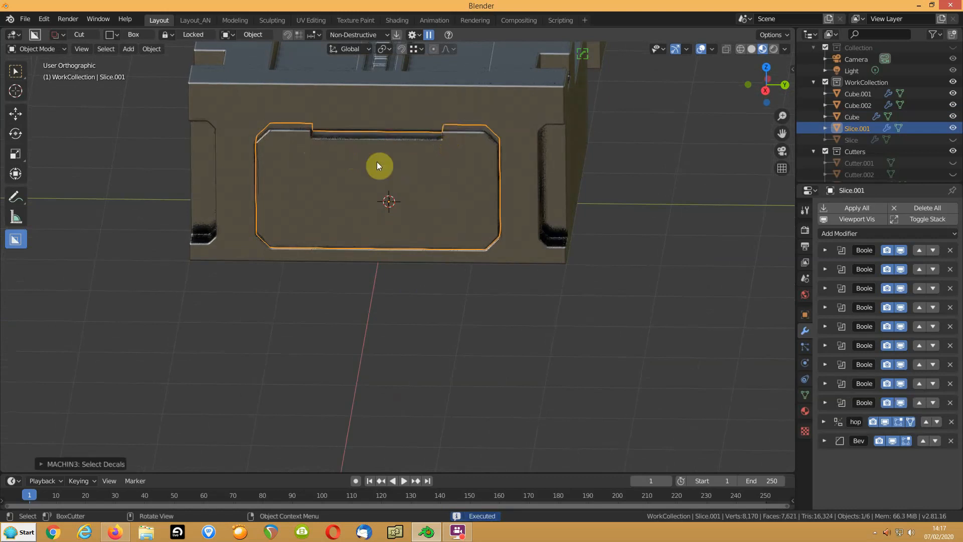
click(124, 174)
Select the main Cube body again in Object Mode
middle_drag(405, 164, 450, 215)
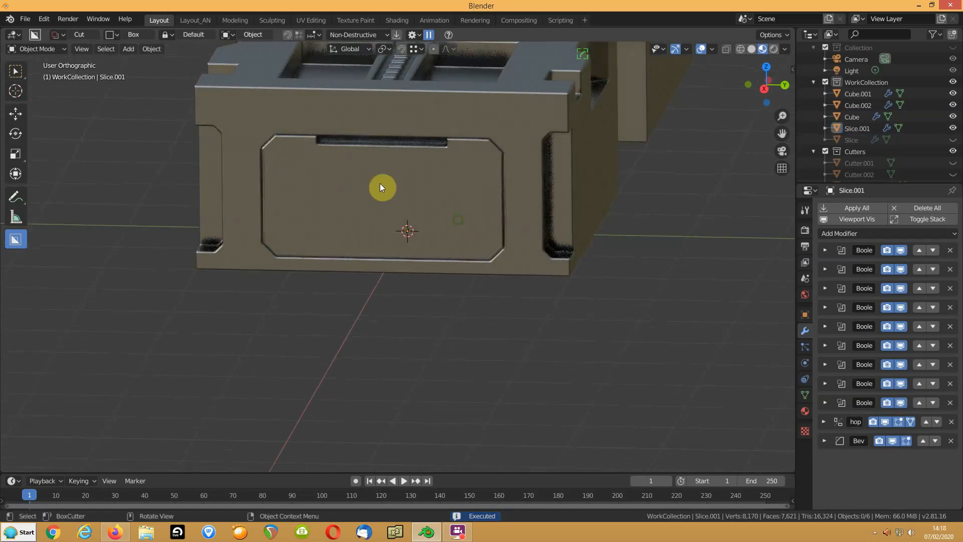
middle_drag(356, 189, 396, 179)
click(369, 245)
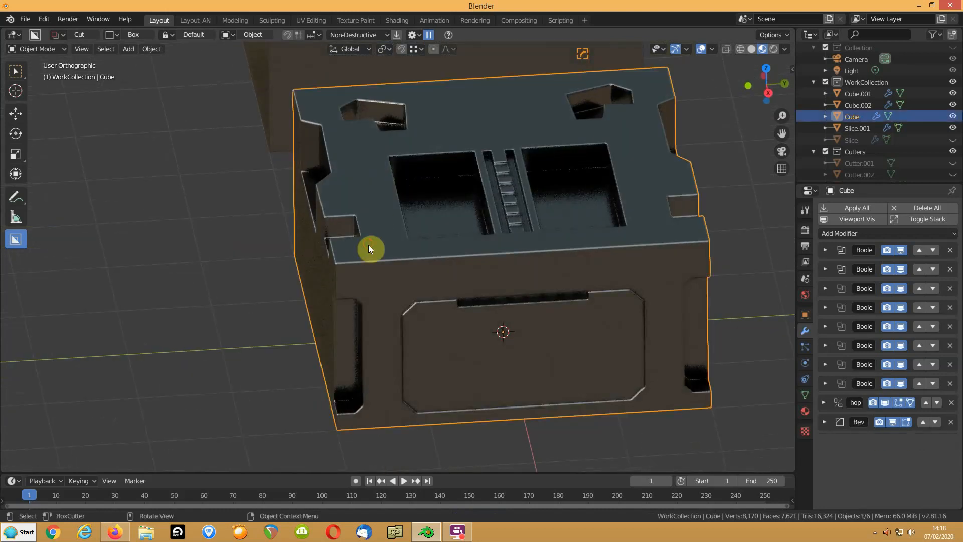
key(Tab)
key(Tab)
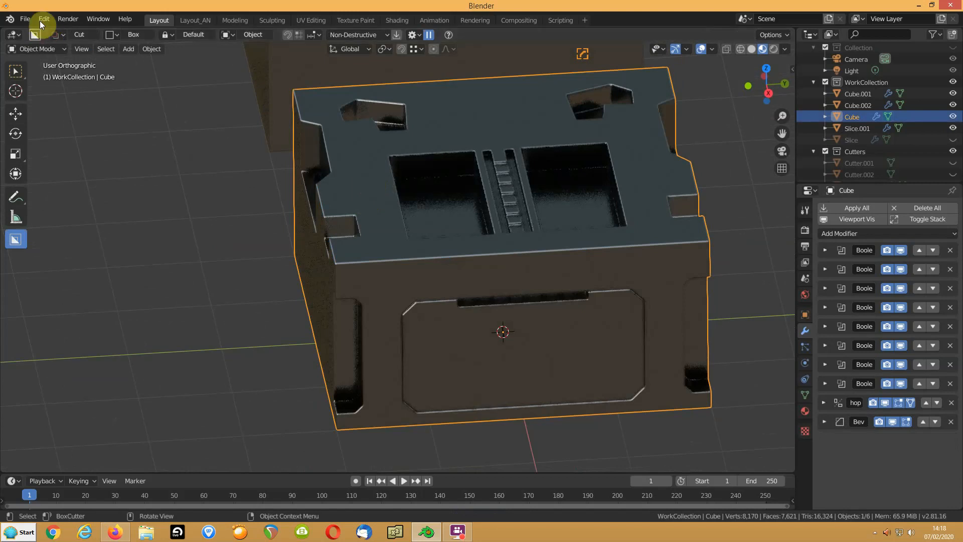
Save the scene as ugh01.blend in the Misc_Tests folder
click(24, 18)
click(36, 106)
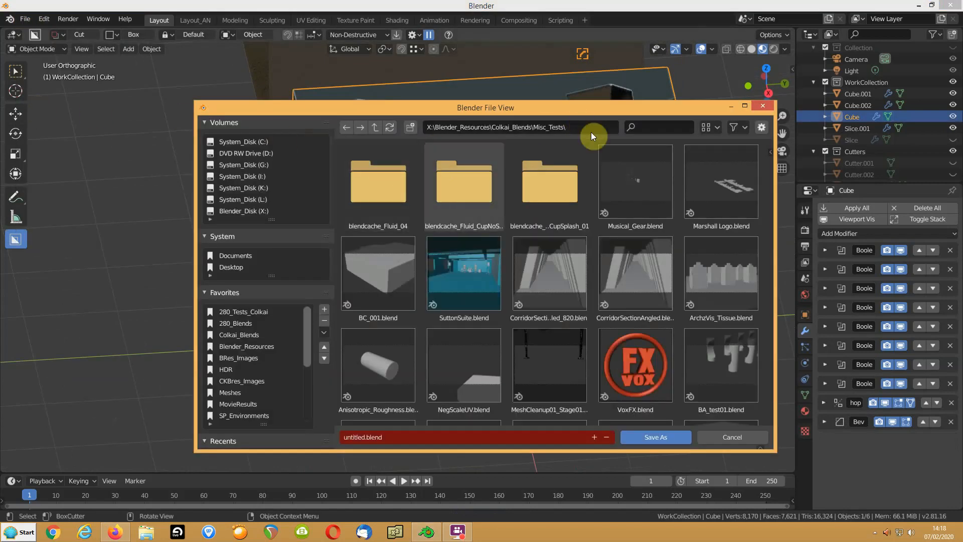
click(406, 437)
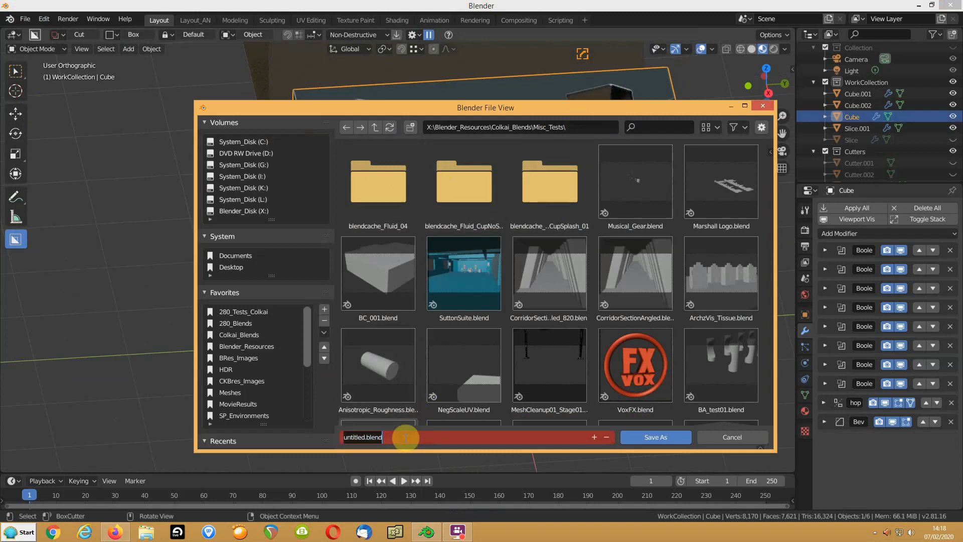
text(ugh01)
key(Return)
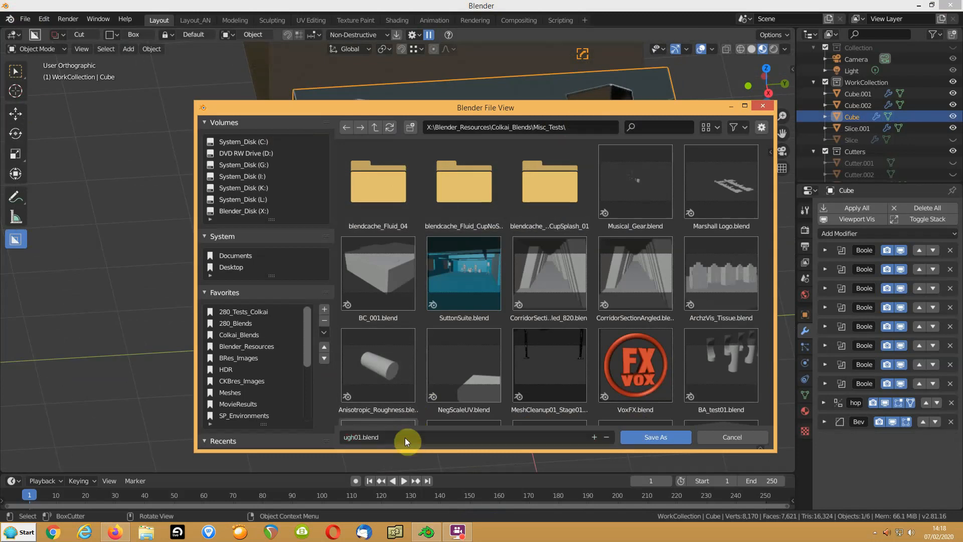
click(643, 435)
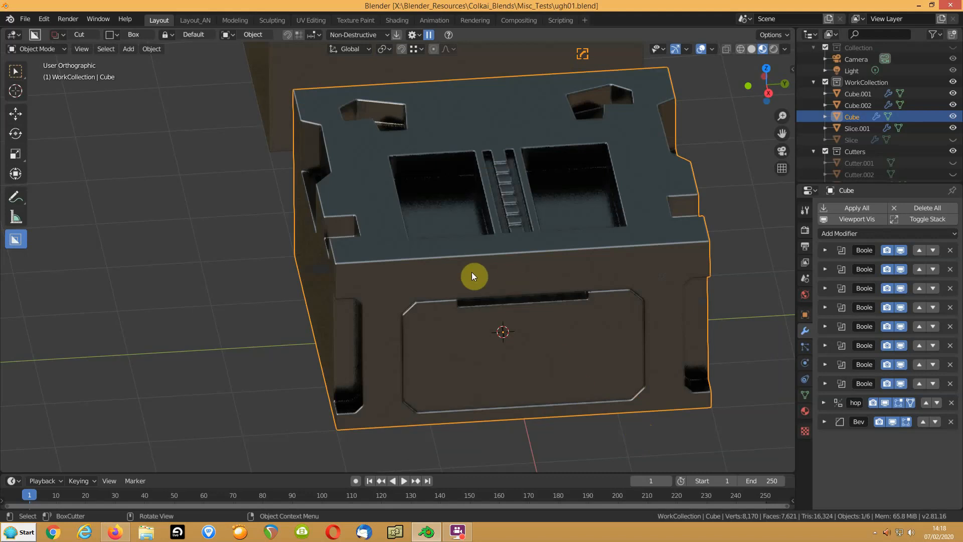
Save the scene under the incremented file name ugh02.blend
click(25, 18)
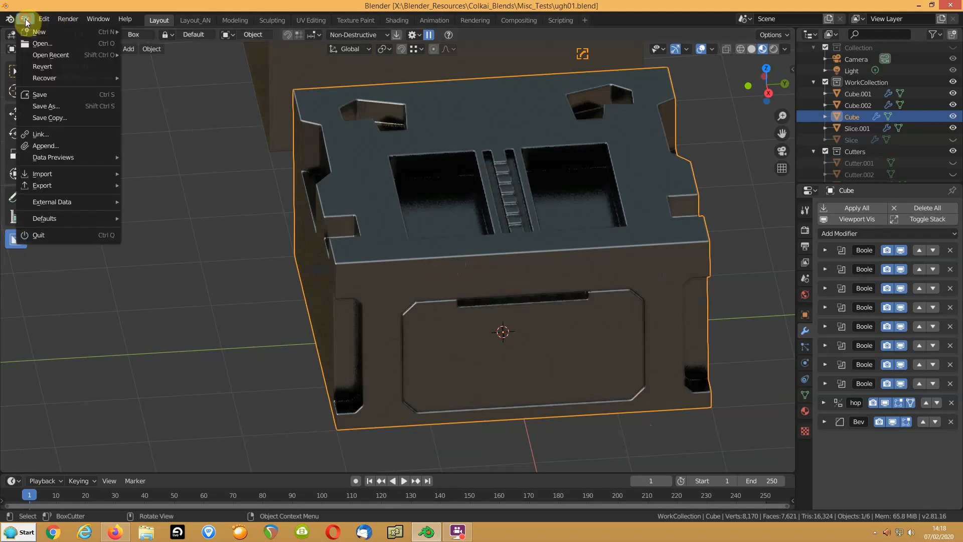
click(42, 107)
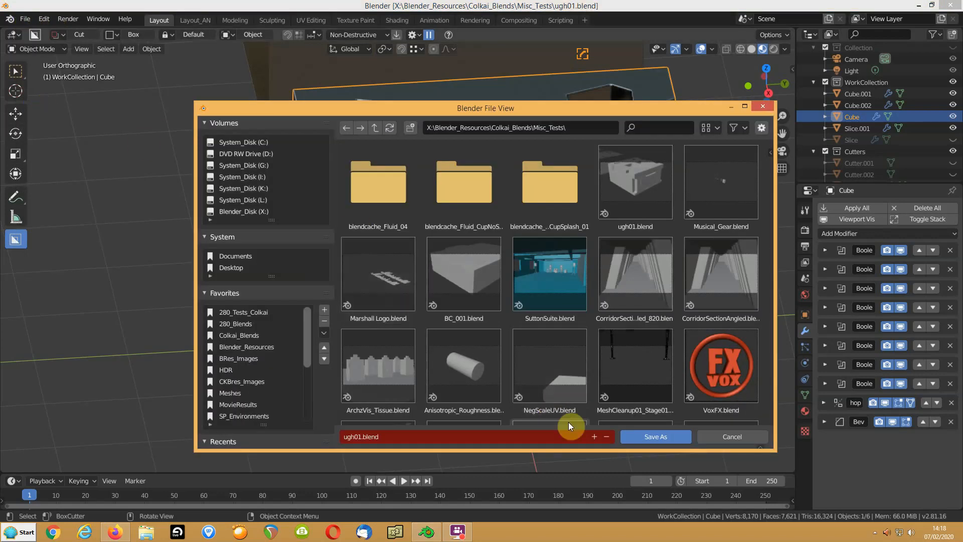
click(594, 436)
click(641, 437)
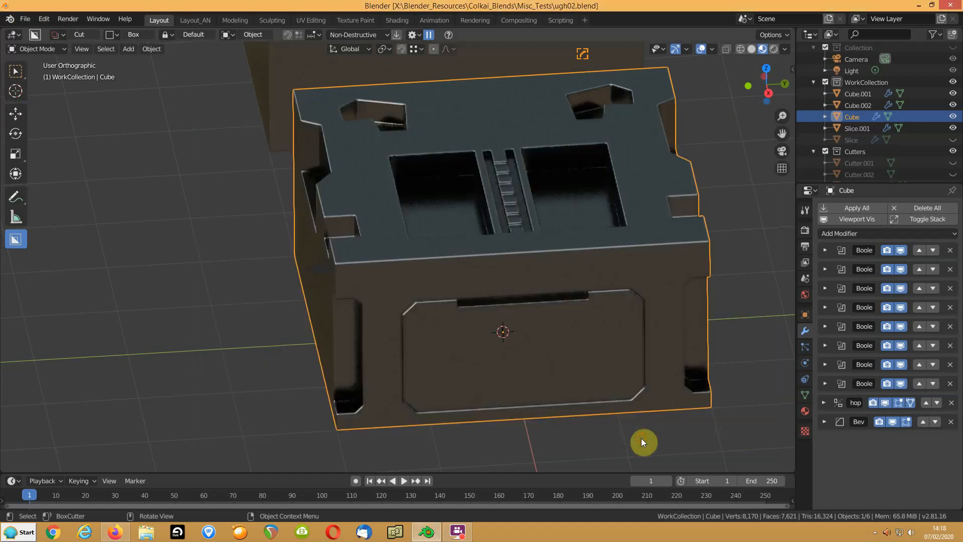
Apply the boolean modifiers and the mirror modifier on the main Cube body, keeping its bevel modifier
click(397, 35)
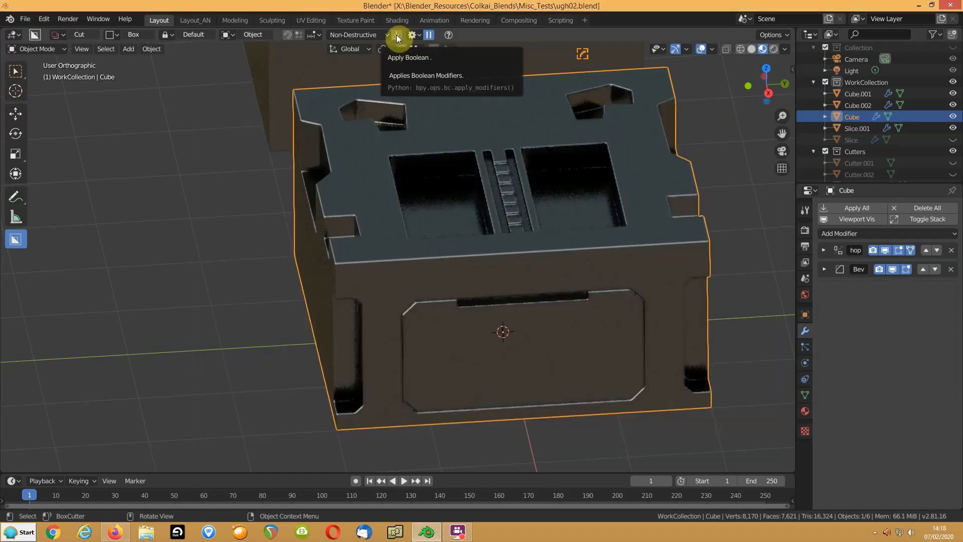
click(824, 250)
click(841, 270)
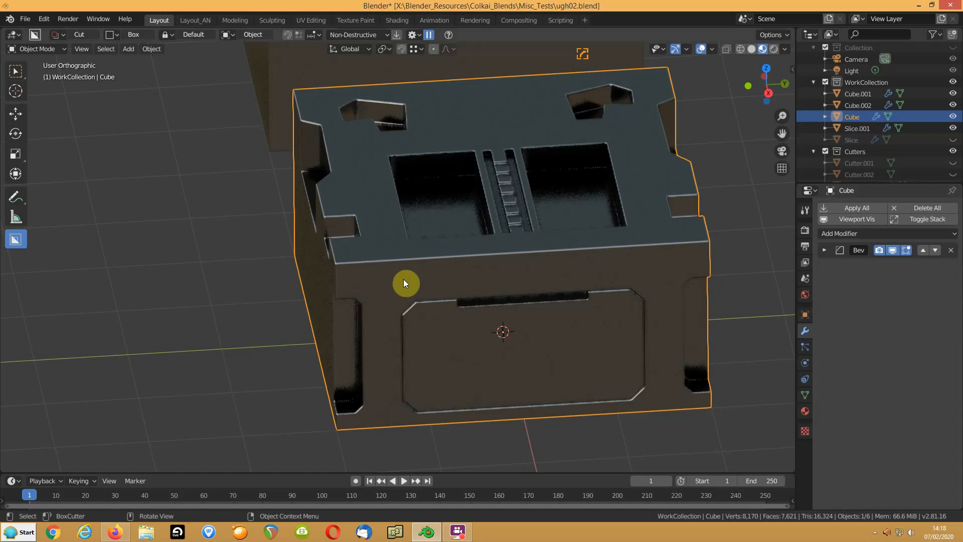
Select the front panel Slice.001 and apply its boolean modifiers and mirror modifier, leaving only the bevel
click(468, 331)
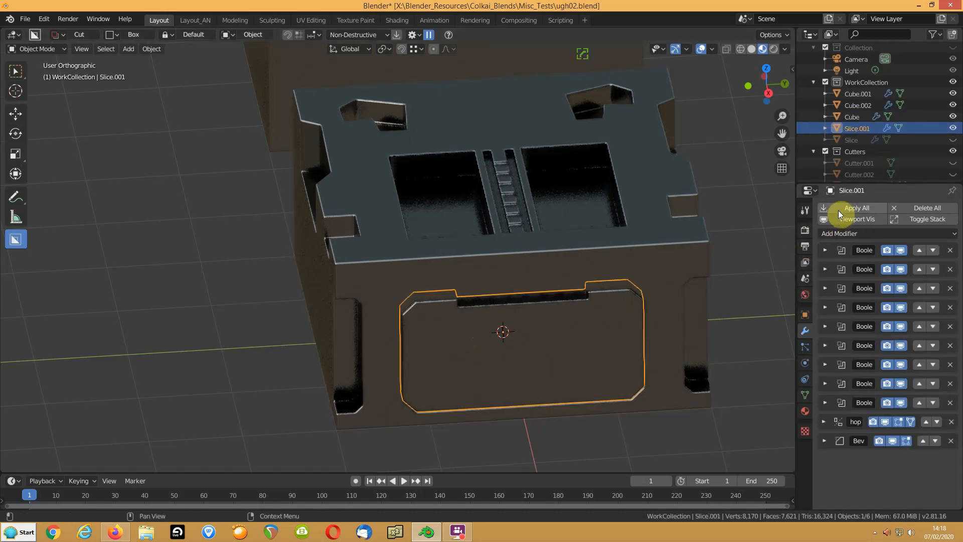
click(397, 35)
click(824, 251)
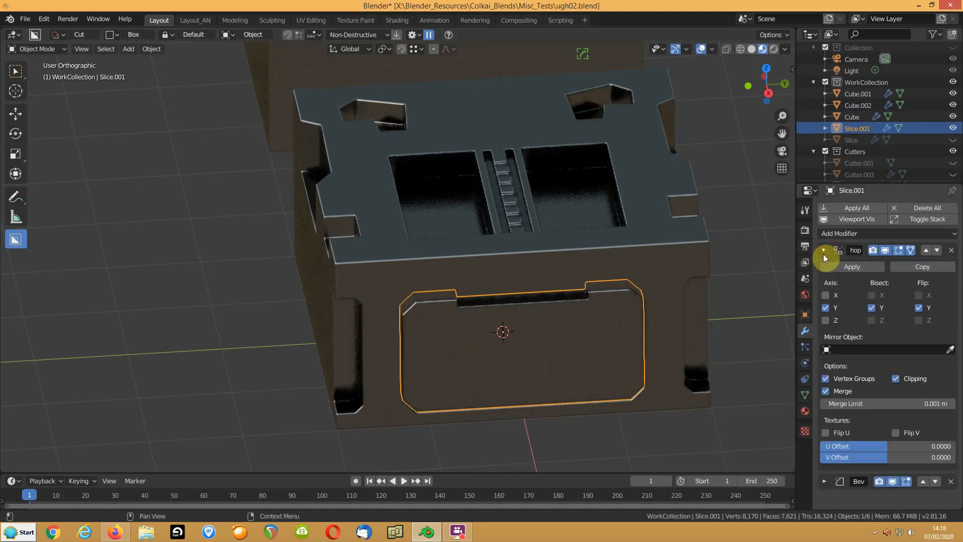
click(834, 267)
mouse_move(407, 249)
middle_down()
mouse_move(429, 221)
mouse_move(404, 230)
middle_up()
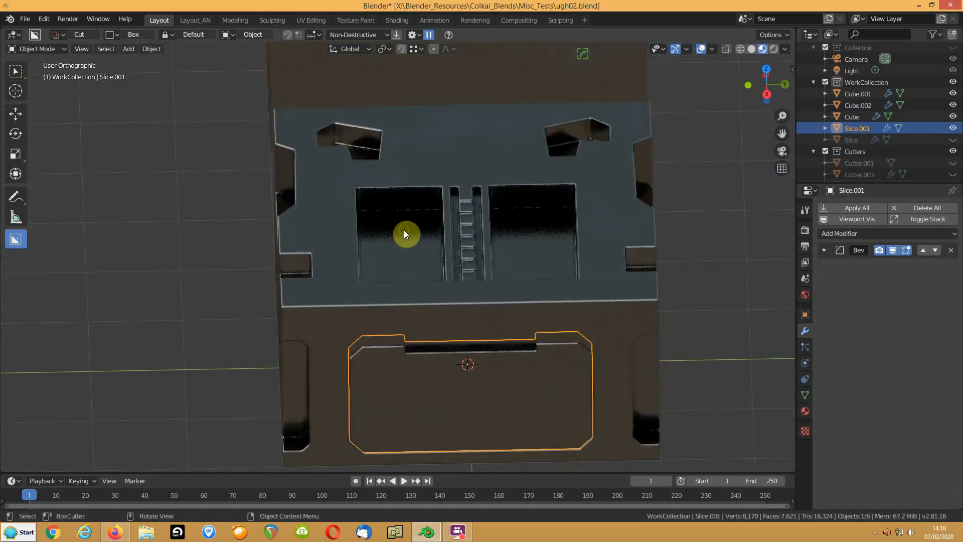
scroll(405, 234, down, 2)
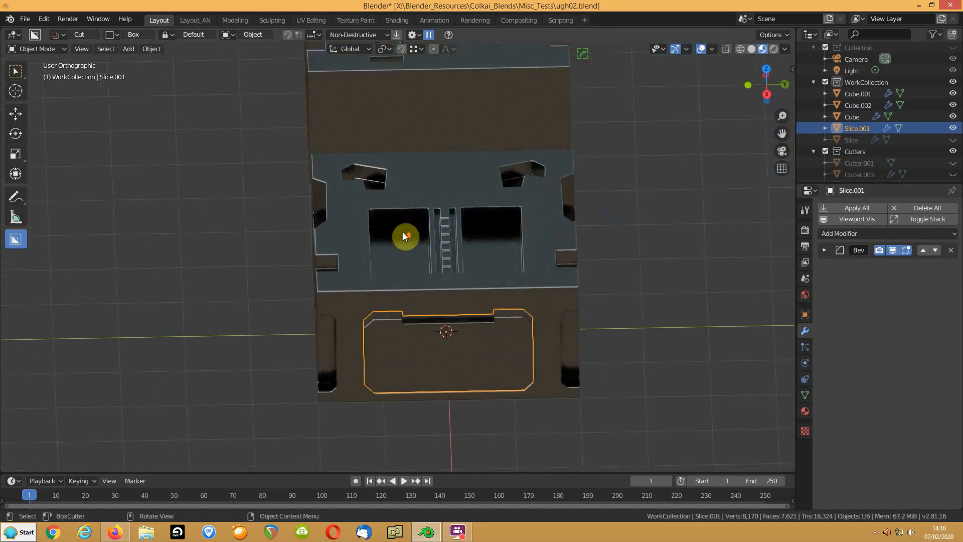
scroll(404, 236, up, 1)
Undo the applied boolean and mirror modifiers on the front panel and the last mirror application on the Cube
click(401, 253)
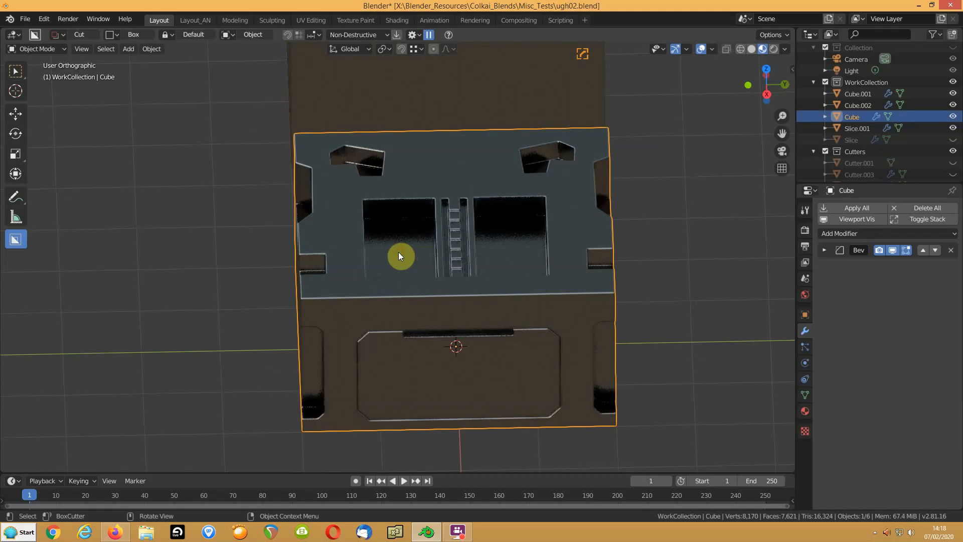
key(ctrl+z)
key(ctrl+z)
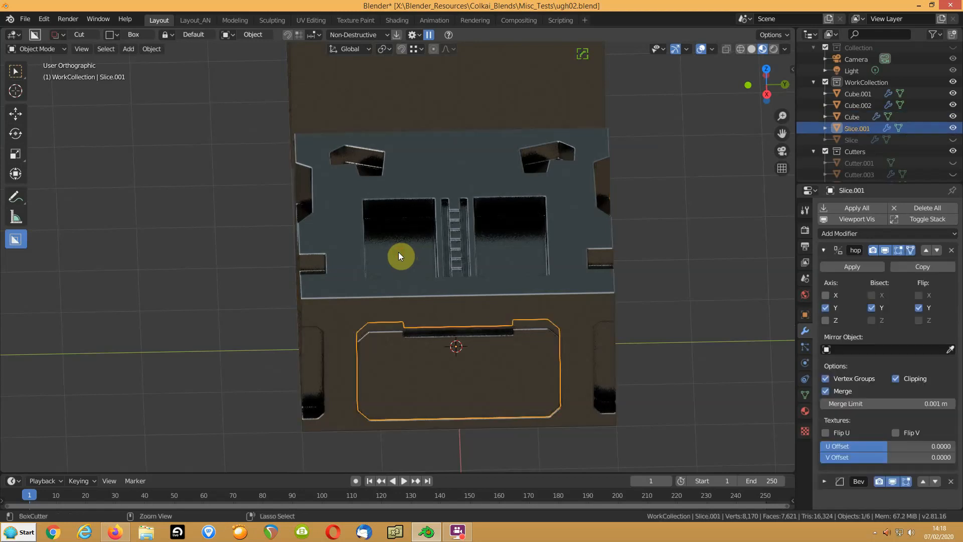
key(ctrl+z)
key(ctrl+z)
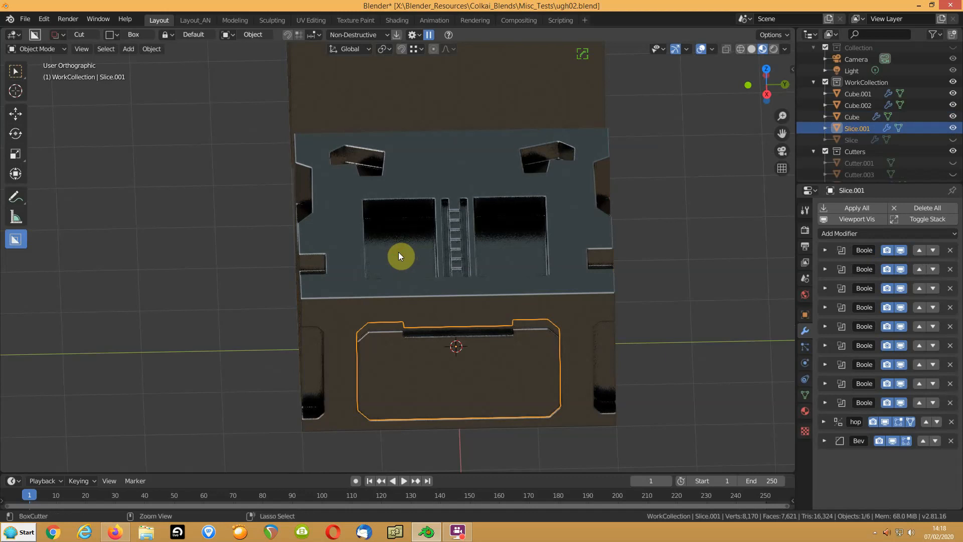
click(398, 254)
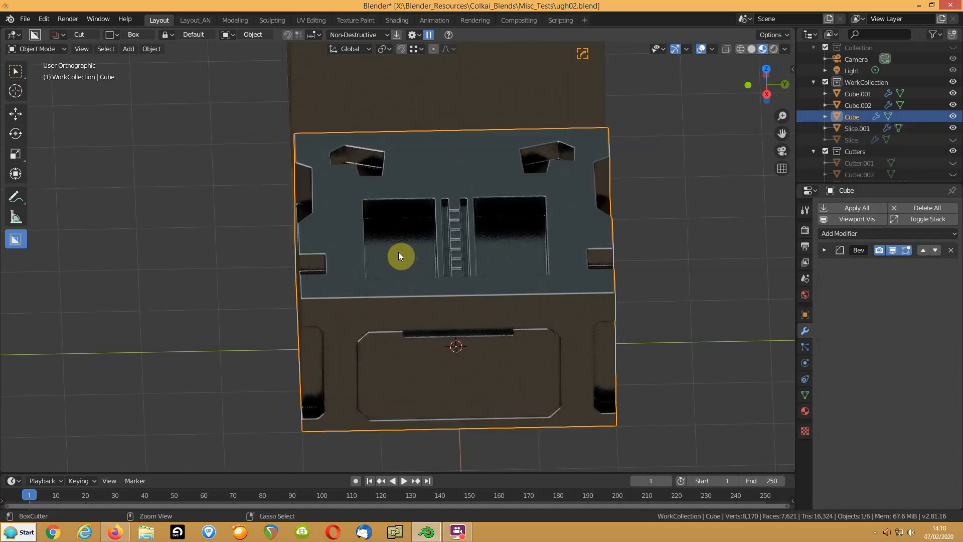
key(ctrl+z)
middle_drag(382, 260, 307, 177)
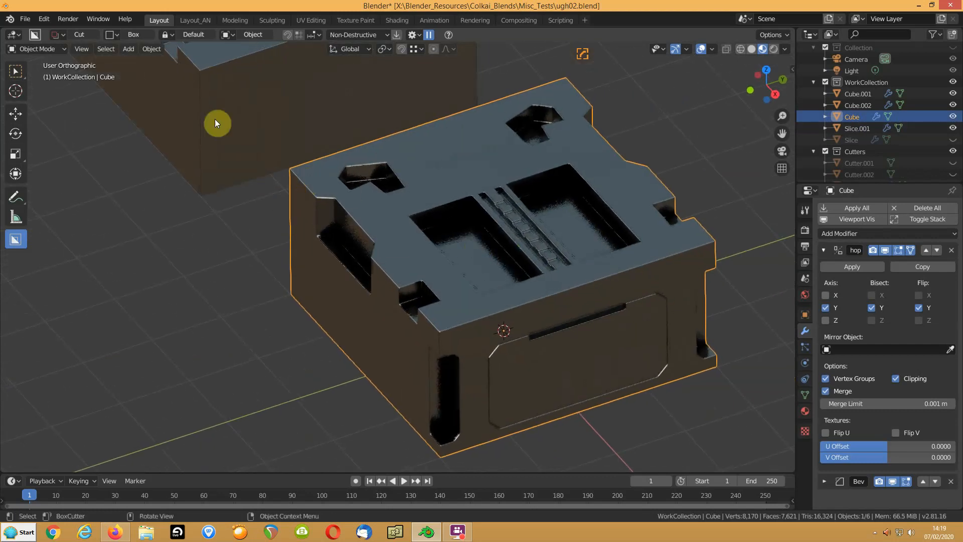
Reopen ugh01.blend from the recent files without saving the changes to ugh02
click(26, 19)
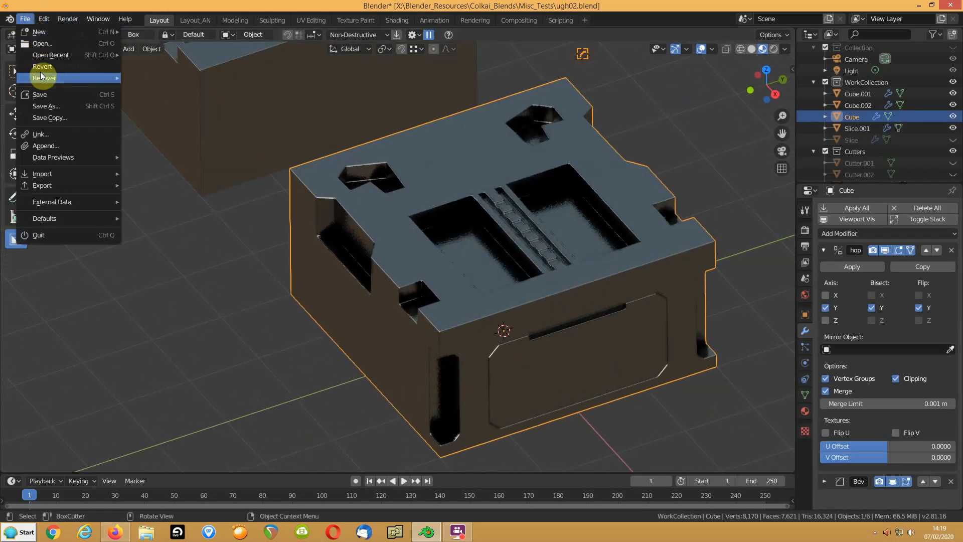
mouse_move(50, 55)
click(158, 67)
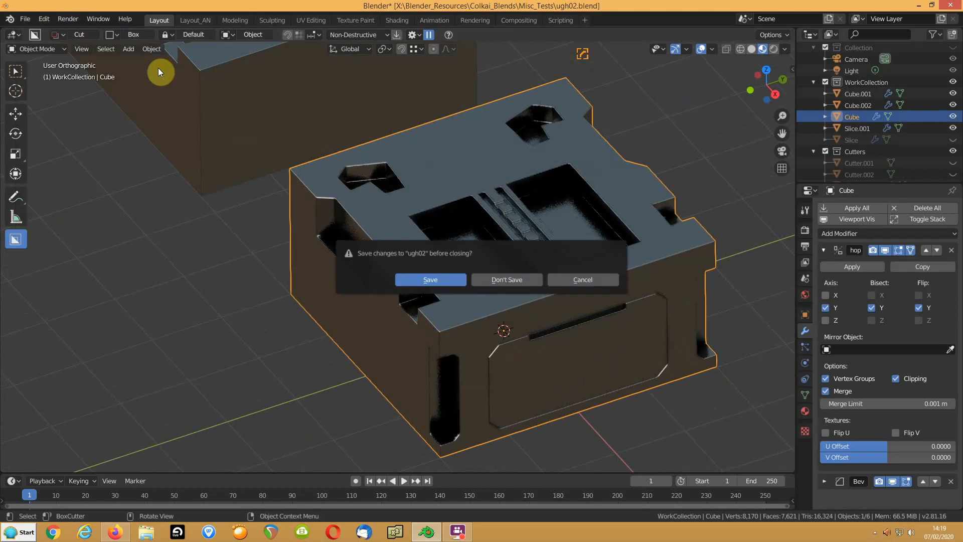
click(498, 282)
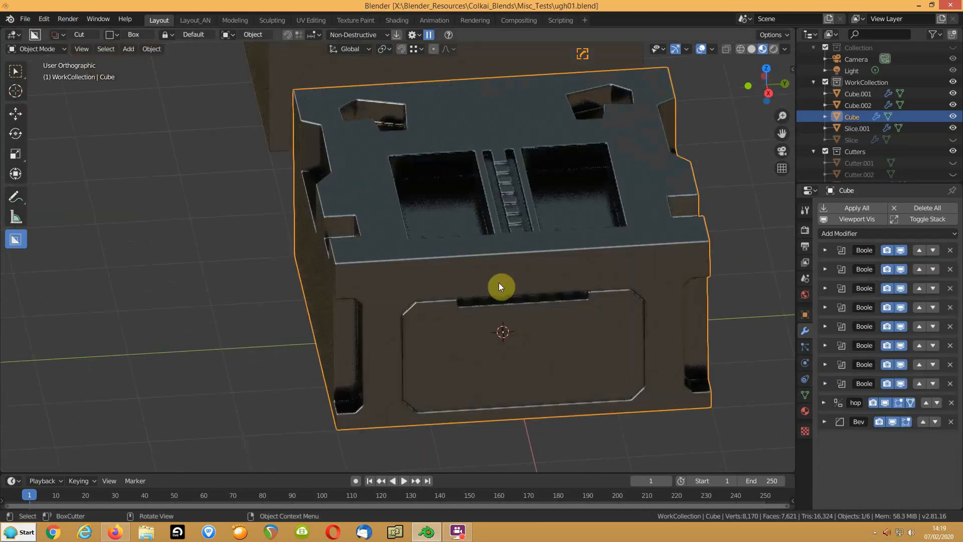
Unhide the Slice object holding the two detailed panels in the block's upper face
middle_drag(435, 215, 441, 242)
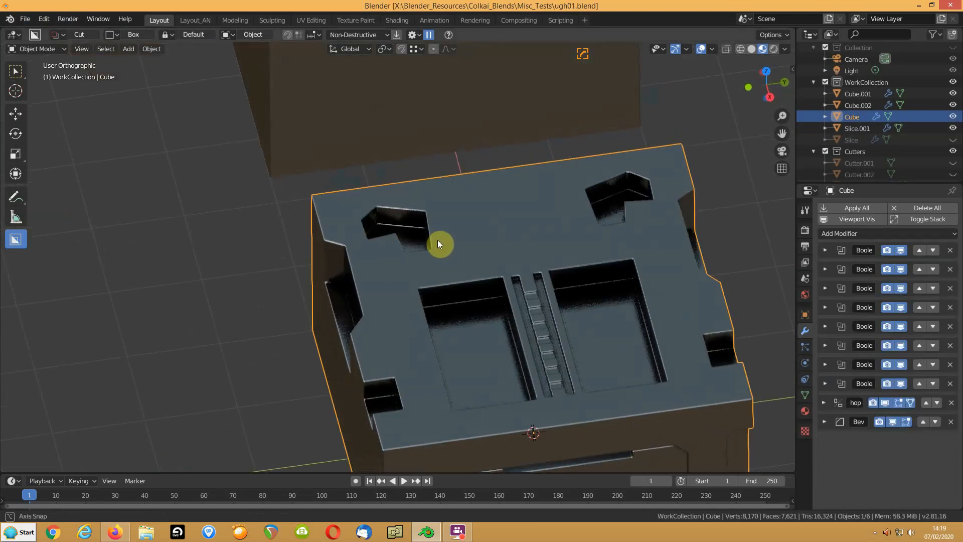
scroll(439, 251, down, 3)
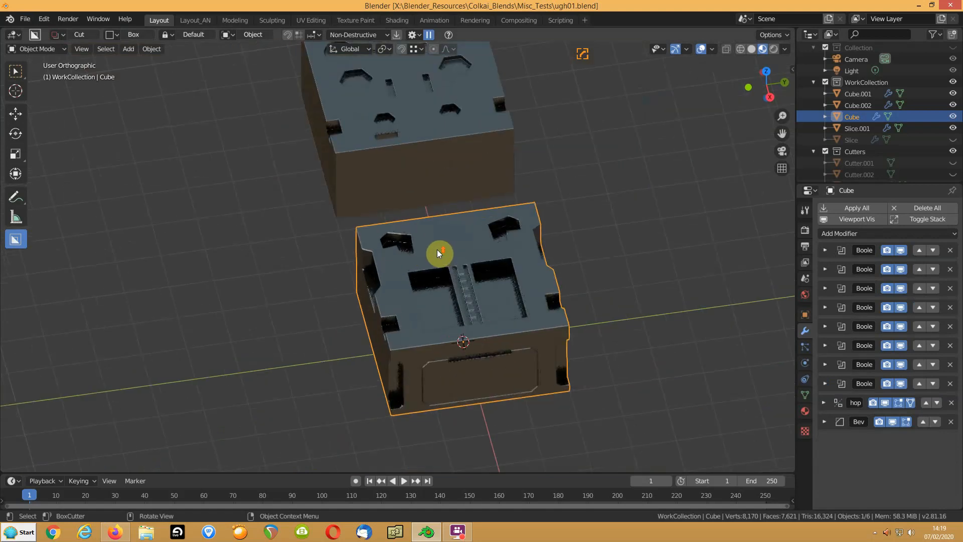
middle_drag(454, 327, 482, 318)
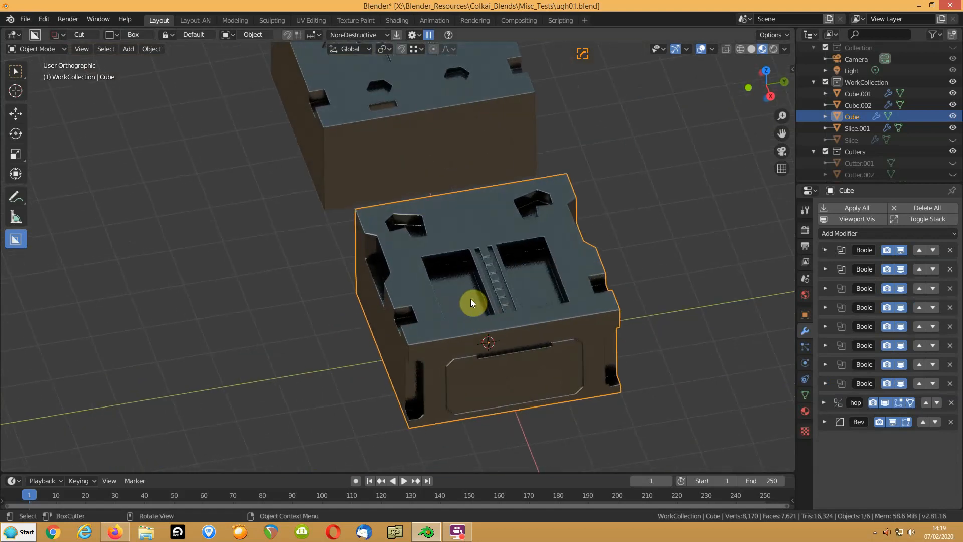
scroll(911, 173, down, 10)
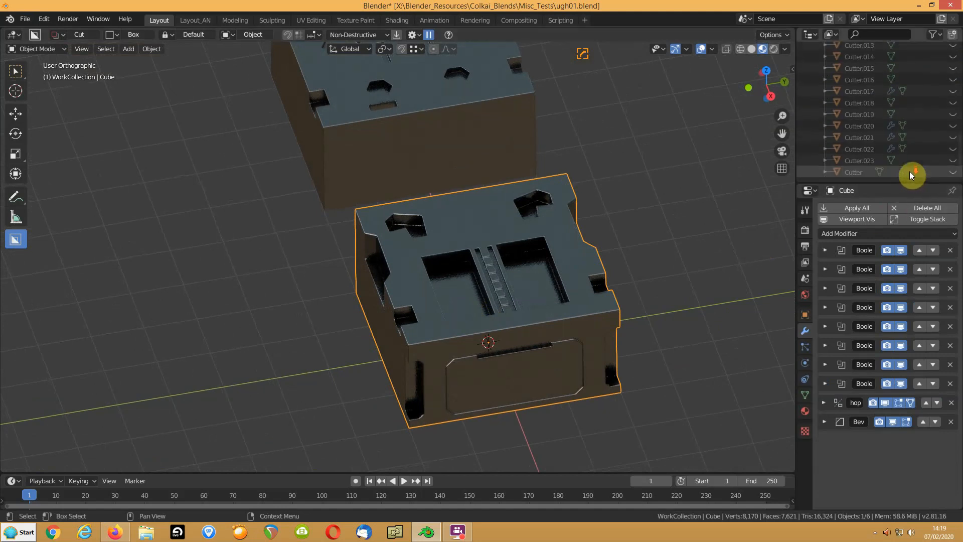
scroll(930, 172, up, 8)
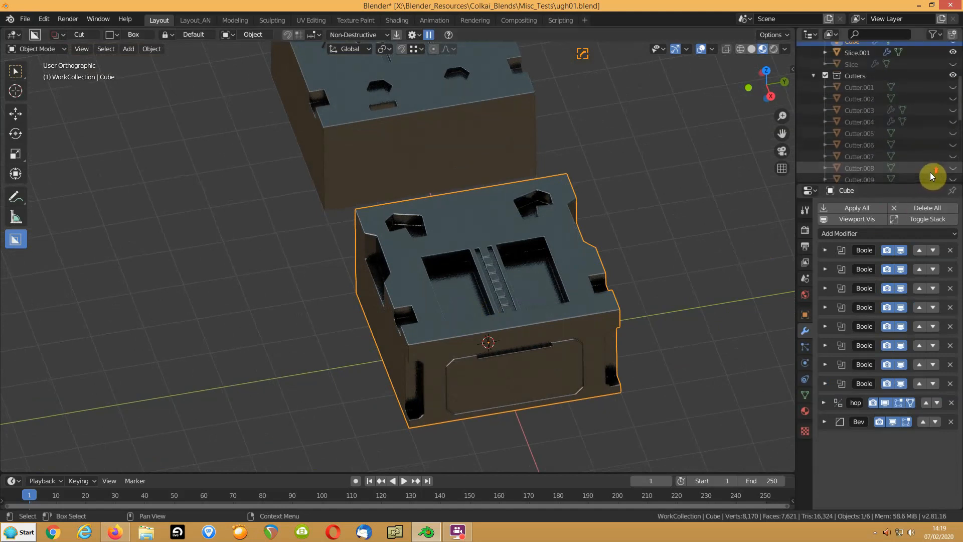
click(953, 64)
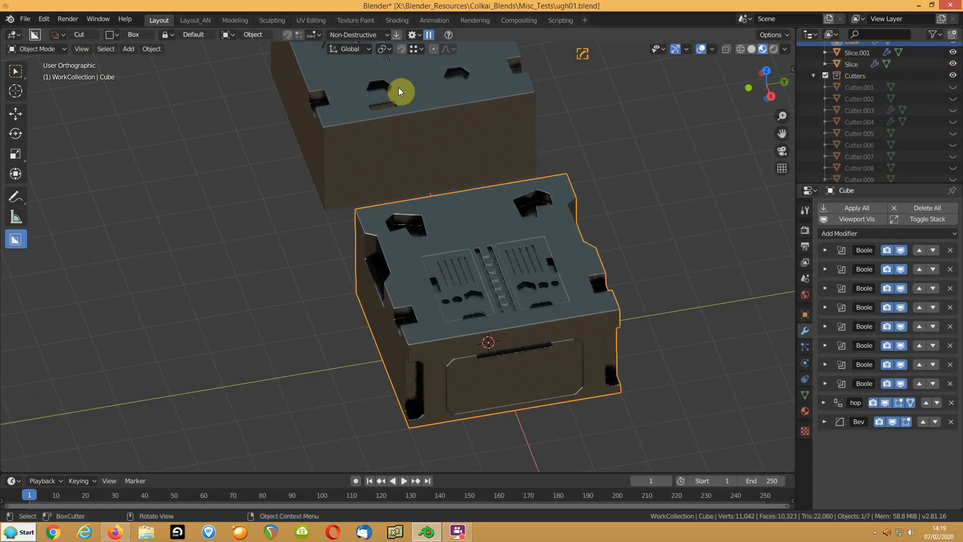
Save the changes to ugh01.blend and save an incremented version as ugh02.blend
click(24, 19)
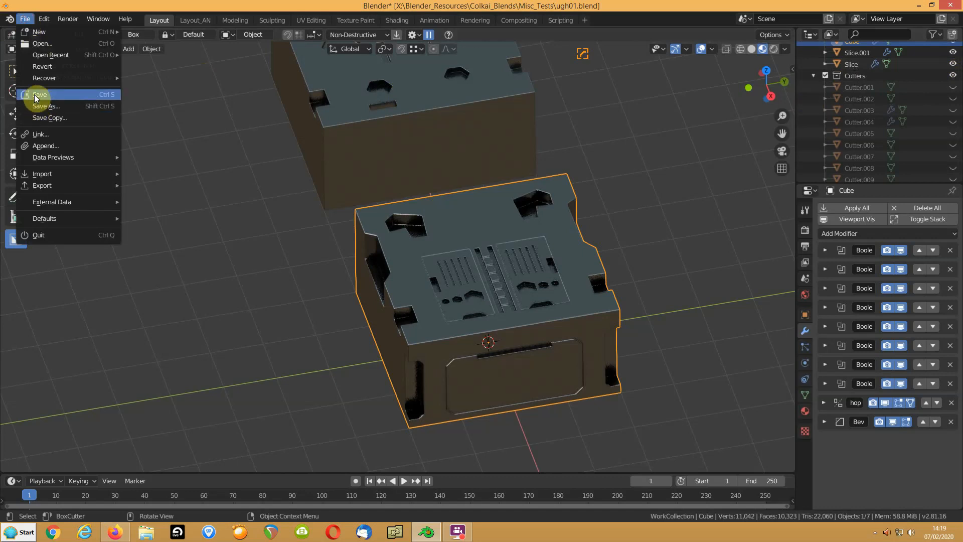
click(35, 94)
click(25, 18)
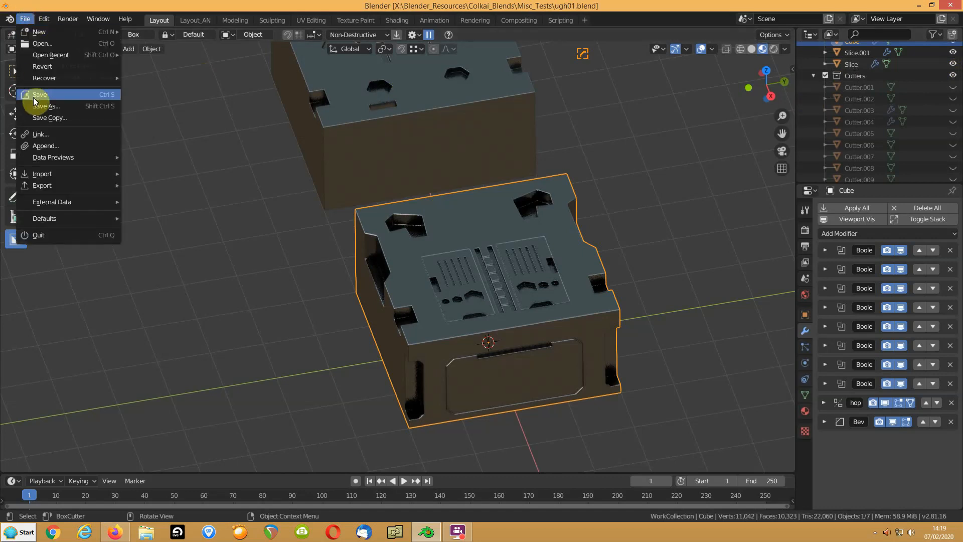
click(34, 102)
click(594, 436)
click(664, 442)
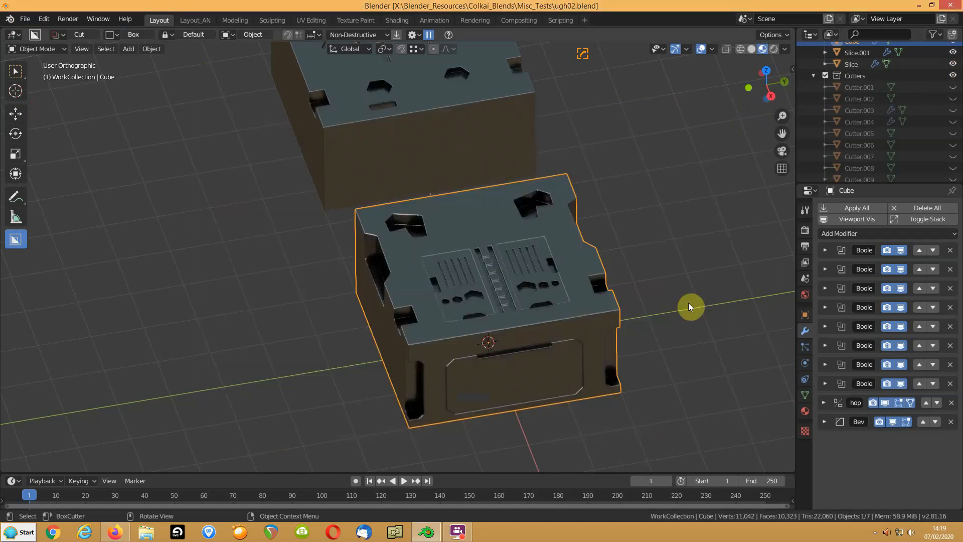
Apply the boolean modifiers and the mirror modifier on the Cube body, leaving only its bevel modifier live
click(439, 213)
click(399, 35)
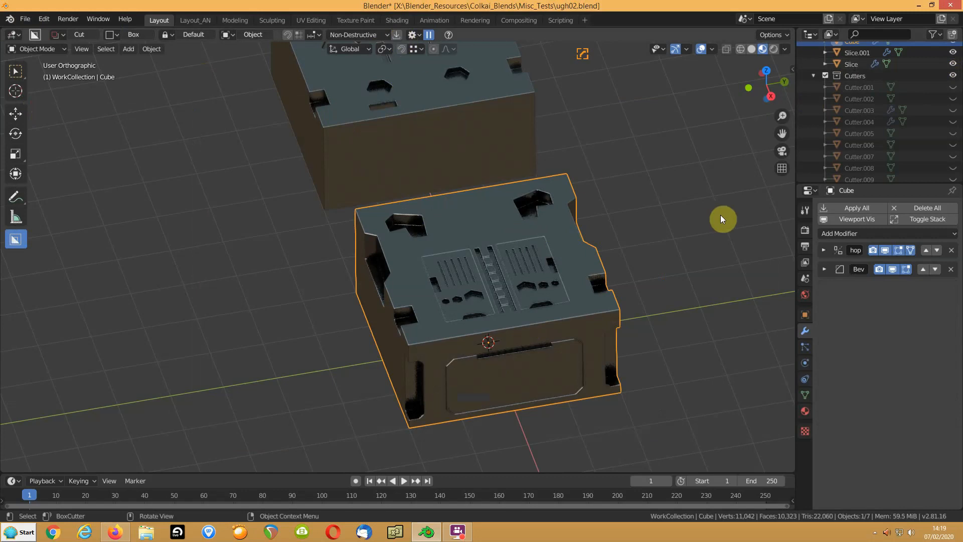
click(825, 250)
click(833, 267)
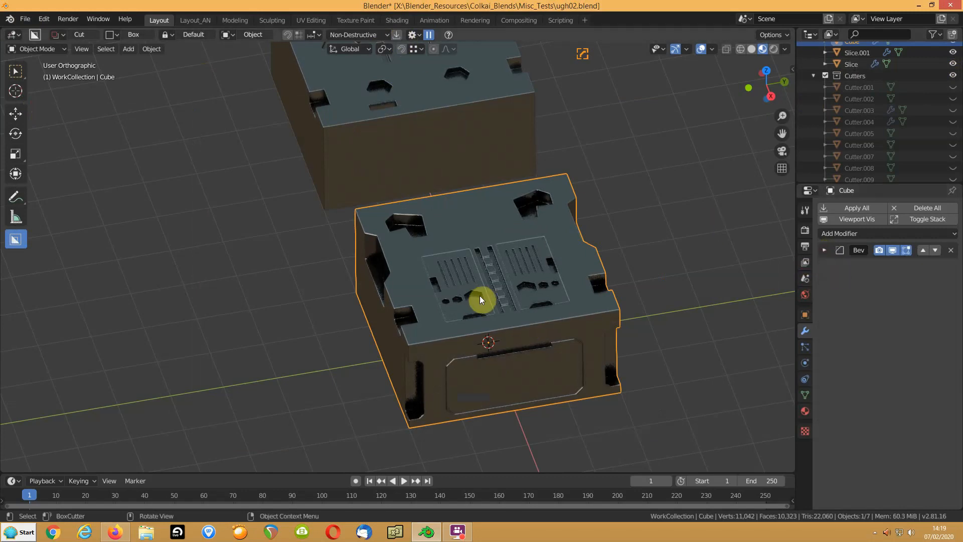
Select the Slice object with the two upper-face panels and apply its boolean and mirror modifiers, keeping the bevel
click(457, 290)
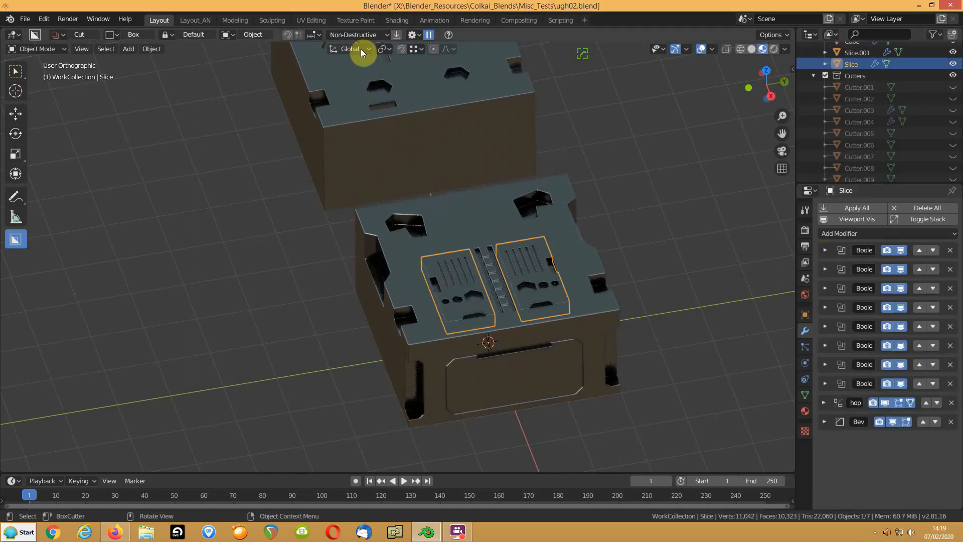
click(396, 34)
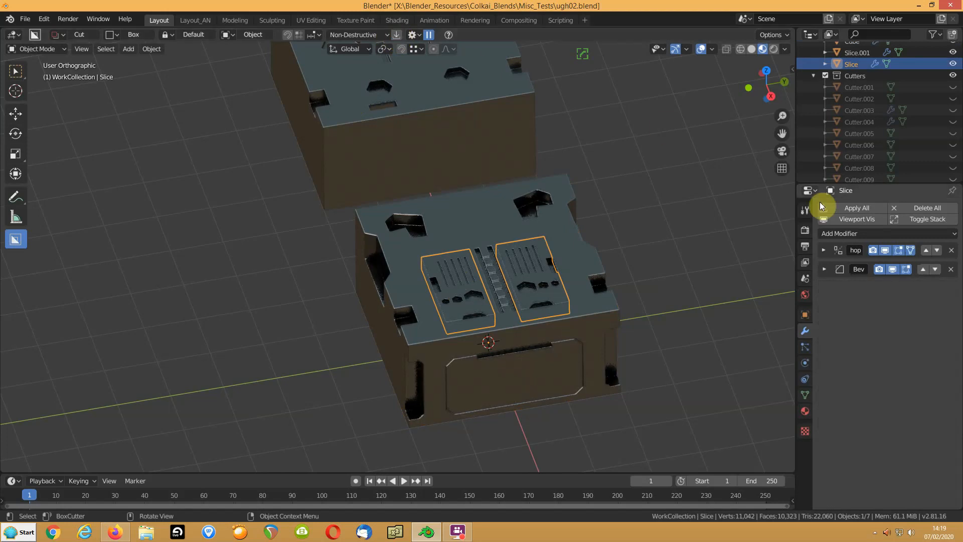
click(824, 250)
click(842, 266)
Select the front panel Slice.001 and apply its boolean and mirror modifiers, keeping the bevel
click(519, 381)
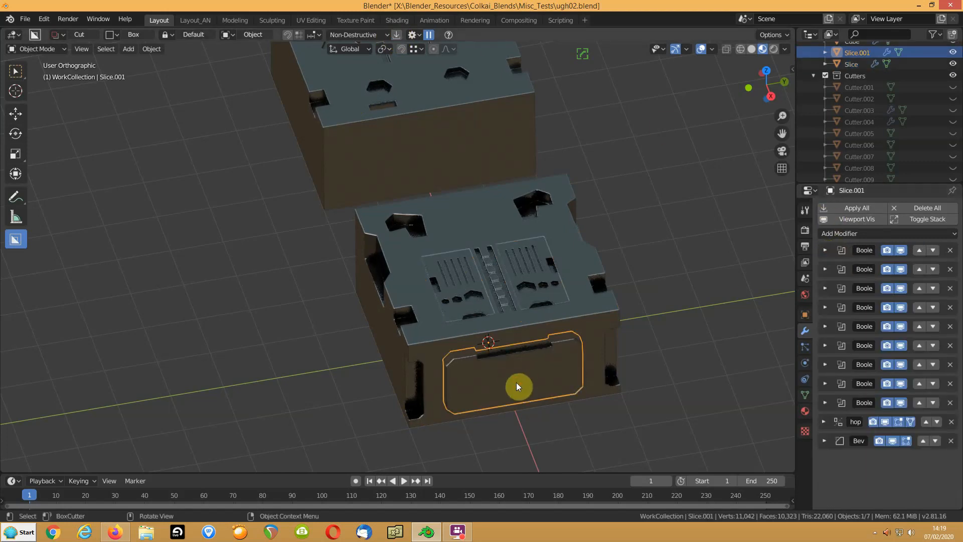
click(396, 34)
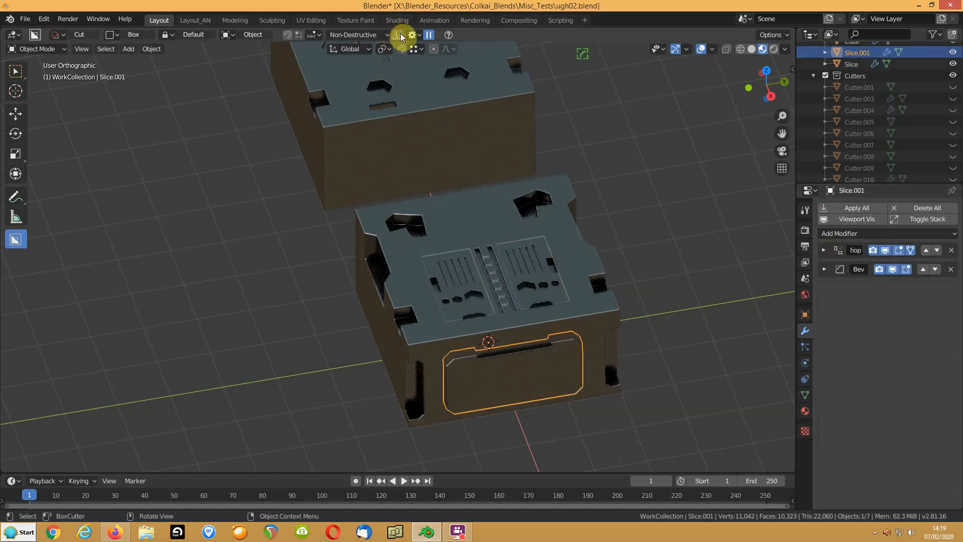
click(823, 250)
click(837, 268)
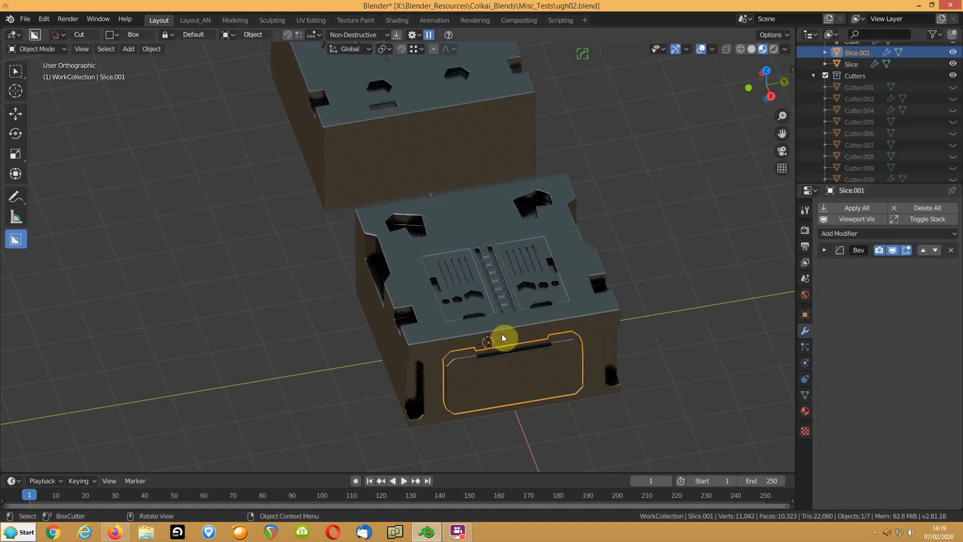
Enter Edit Mode on the front panel Slice.001 to view its mesh up close
click(329, 320)
middle_drag(450, 342, 485, 335)
click(464, 348)
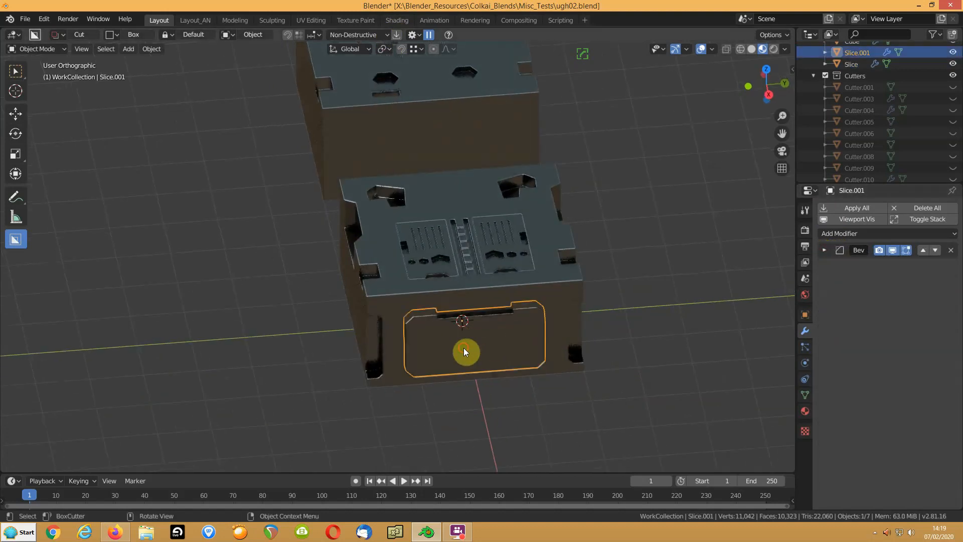
key(Tab)
scroll(465, 348, up, 5)
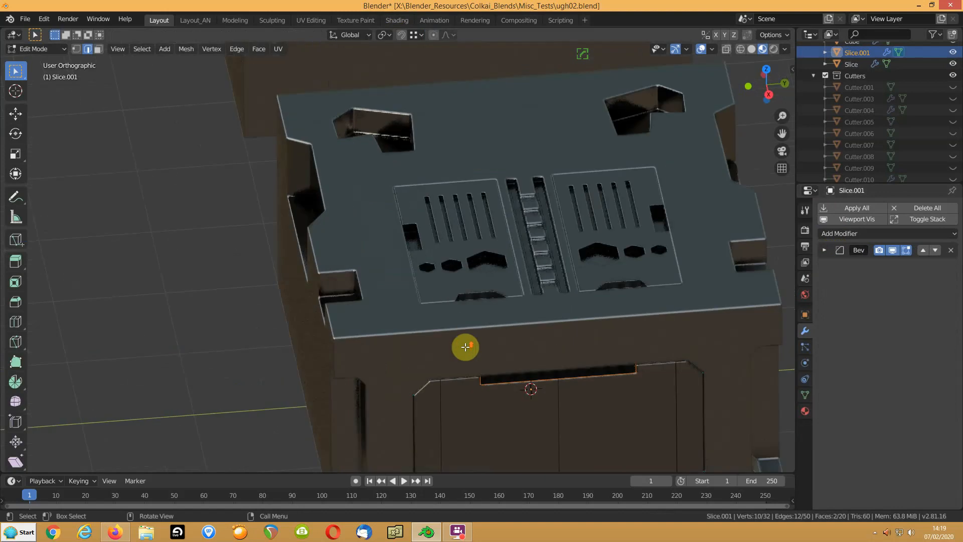
Examine the meshes of the Cube body, the upper-face Slice panels and the front panel Slice.001 in Edit Mode
key(Tab)
click(441, 326)
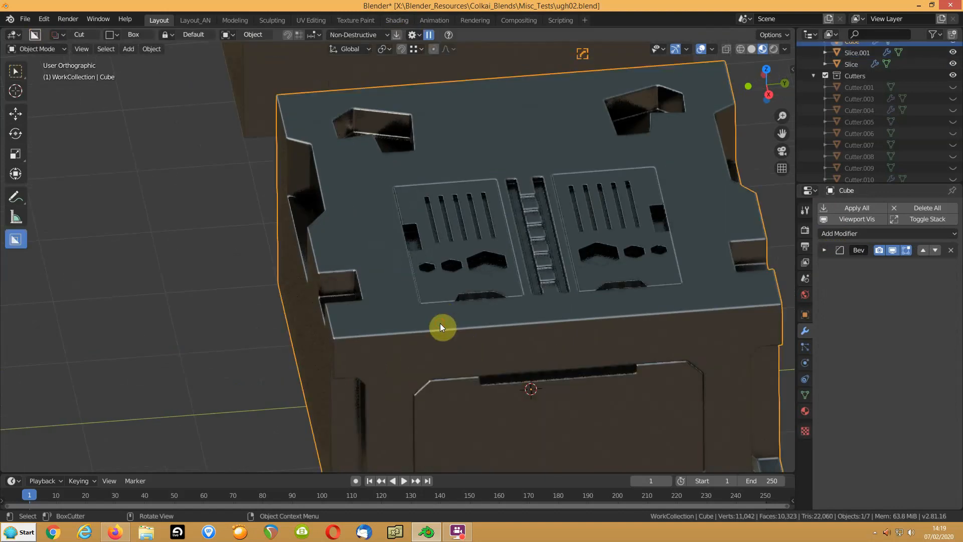
key(Tab)
key(Tab)
click(446, 281)
key(Tab)
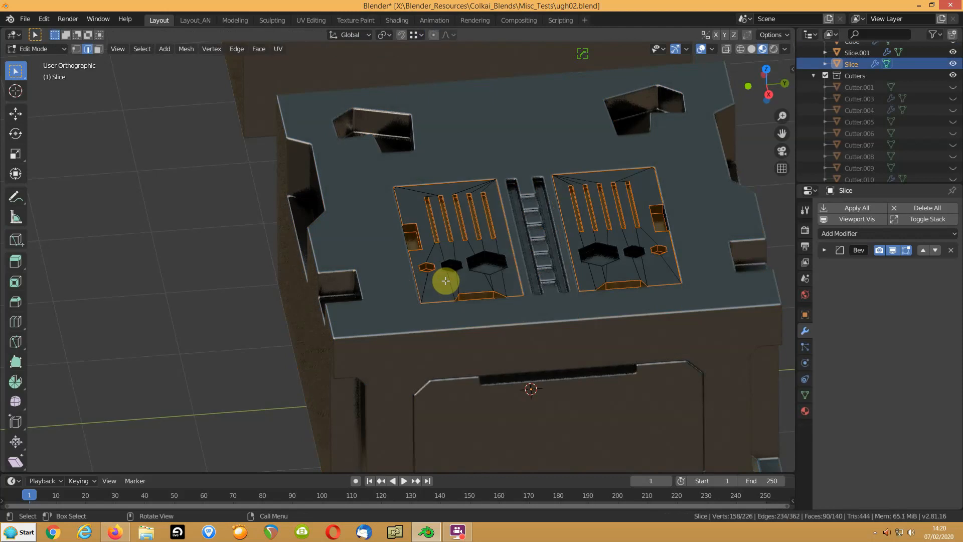
key(Tab)
middle_drag(405, 265, 404, 278)
key(Tab)
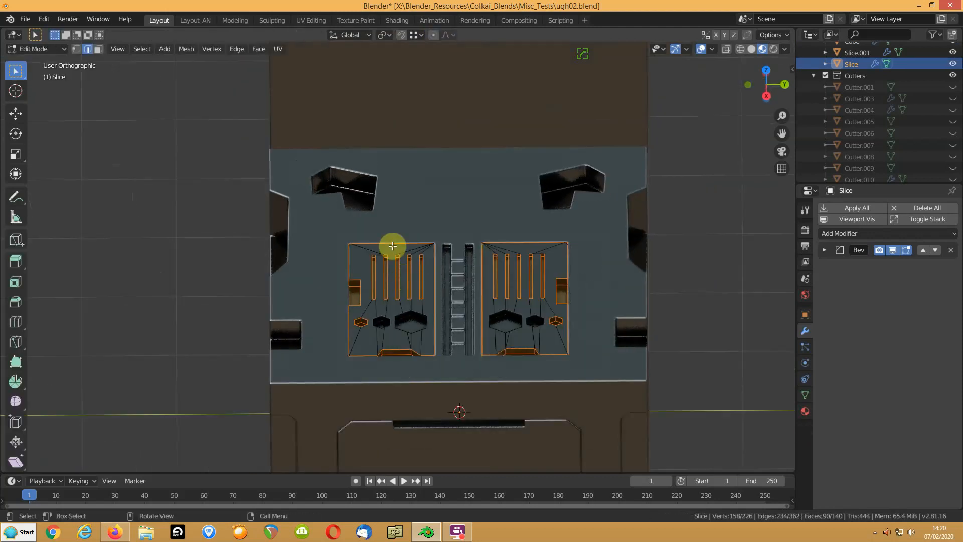
key(Tab)
click(335, 234)
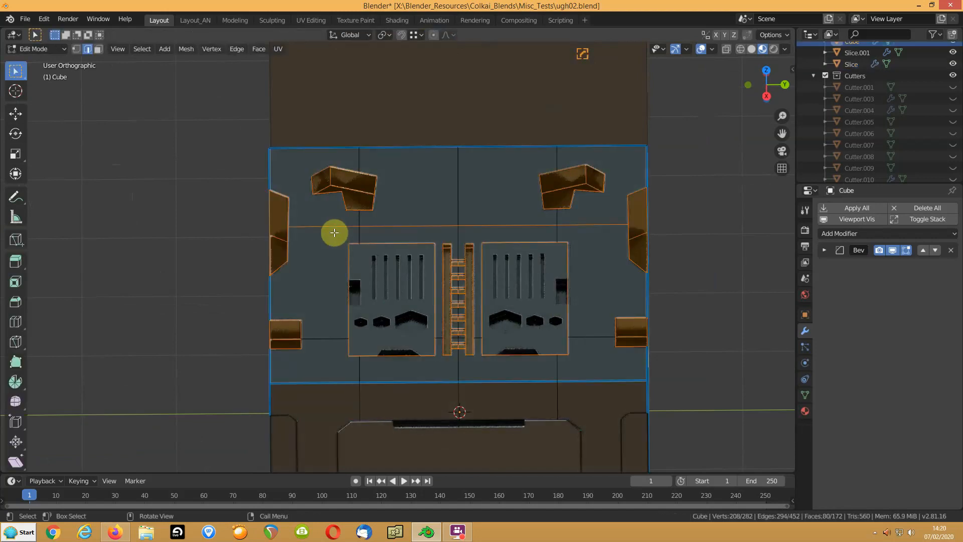
click(384, 446)
key(Tab)
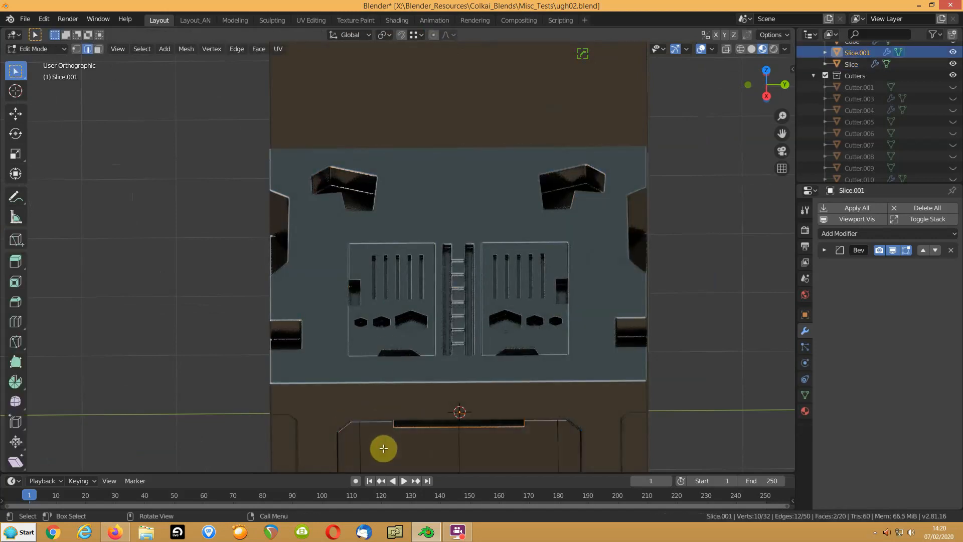
key(Tab)
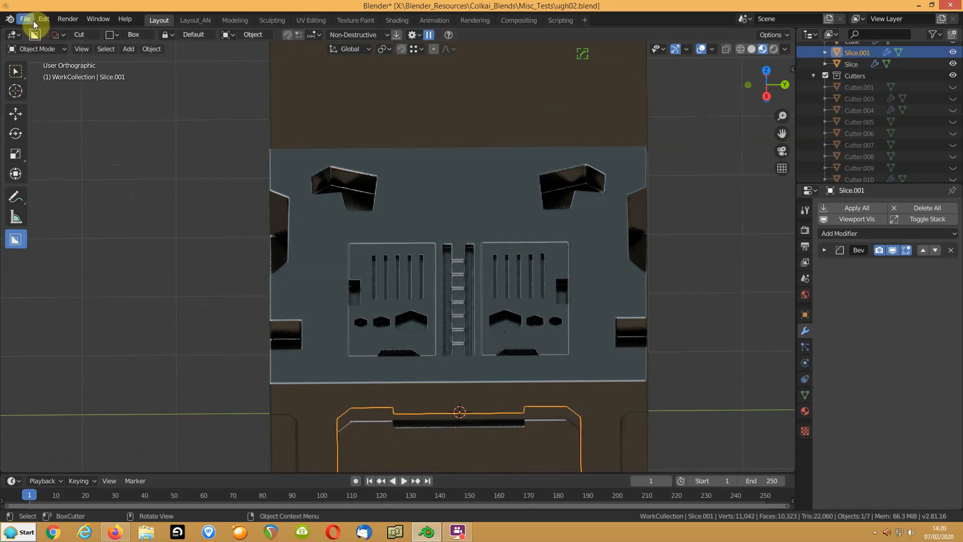
Revert ugh02.blend to its last saved version, discarding the applied modifiers
middle_drag(333, 254, 335, 208)
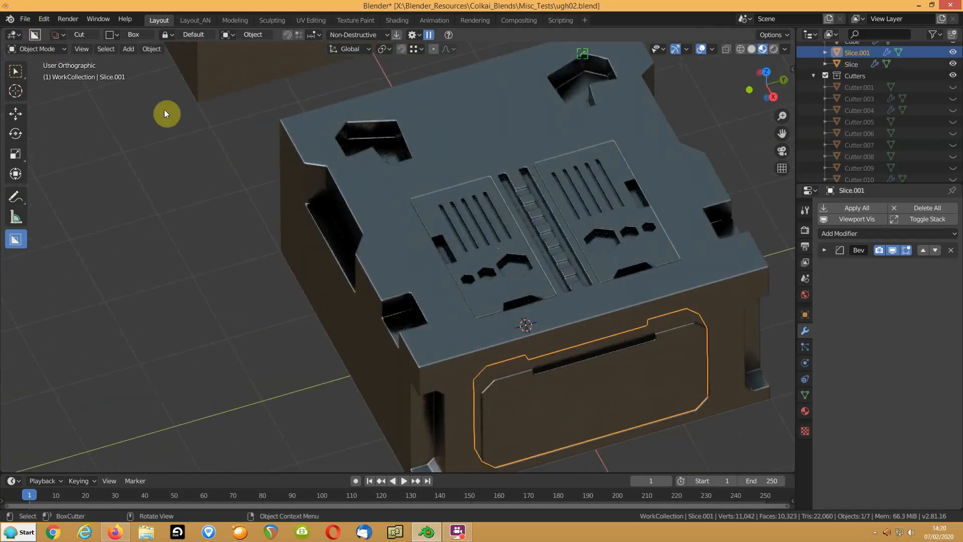
click(25, 19)
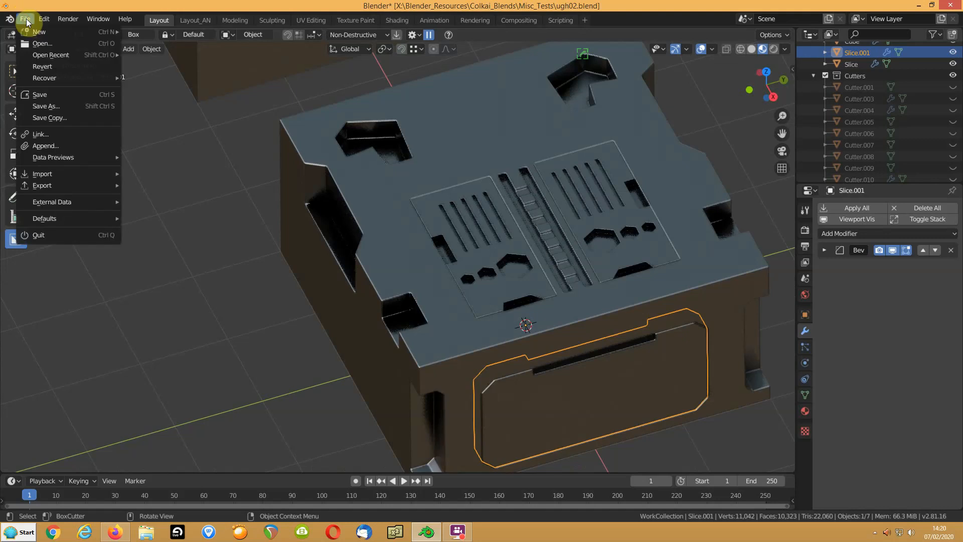
click(42, 66)
click(44, 65)
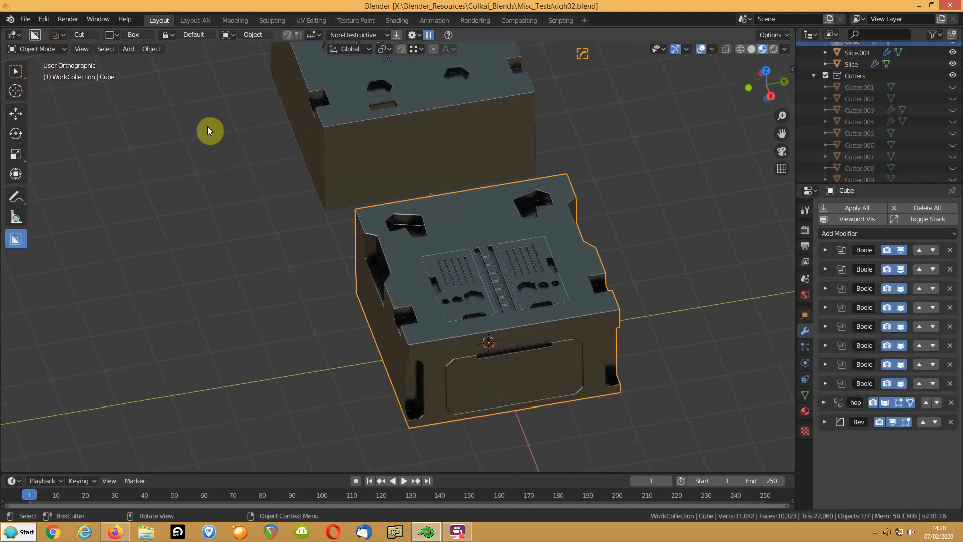
Apply the Cube body's boolean modifiers and its Y-axis mirror, keep the bevel live, and check the mesh in Edit Mode
click(451, 243)
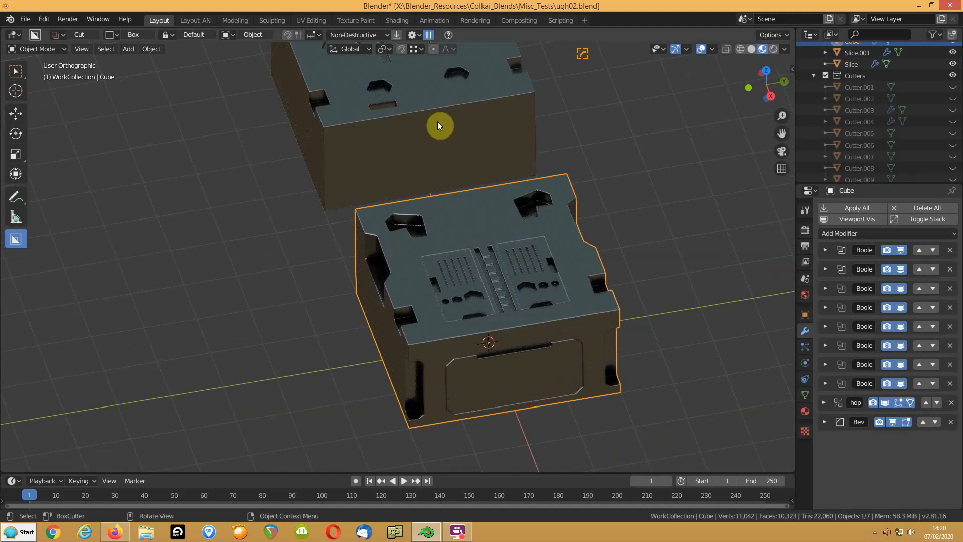
click(397, 35)
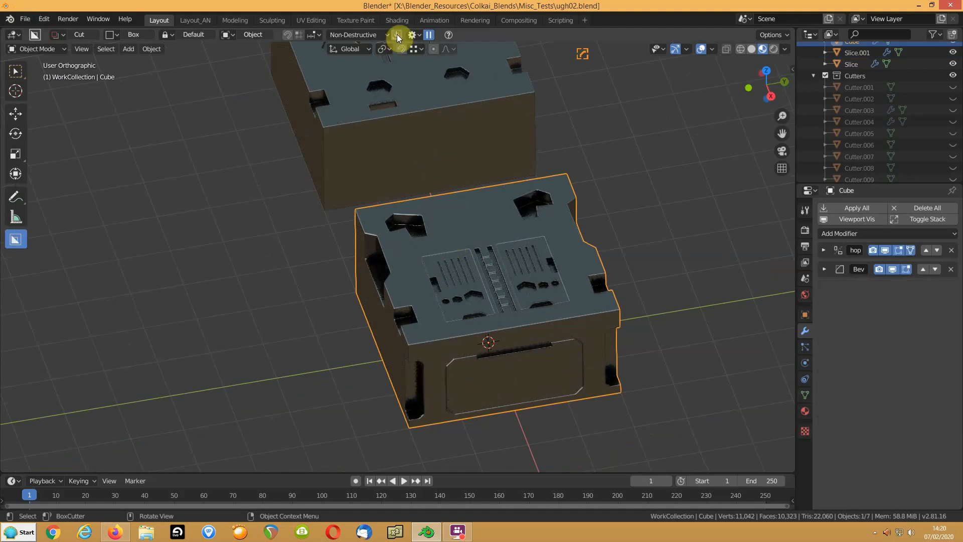
click(823, 250)
click(845, 267)
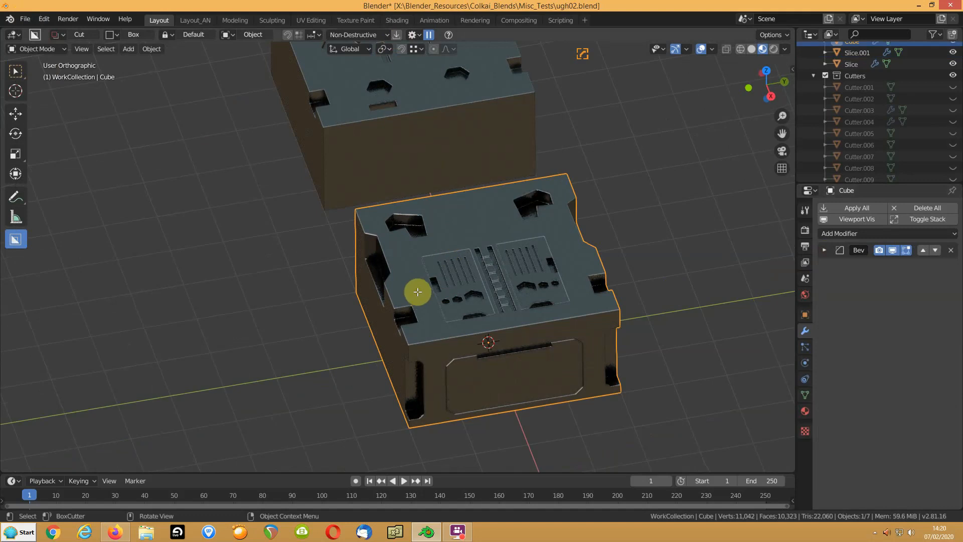
key(Tab)
key(Tab)
Select the front panel Slice.001 and apply its booleans and Y-axis mirror, keeping only the bevel modifier
click(465, 388)
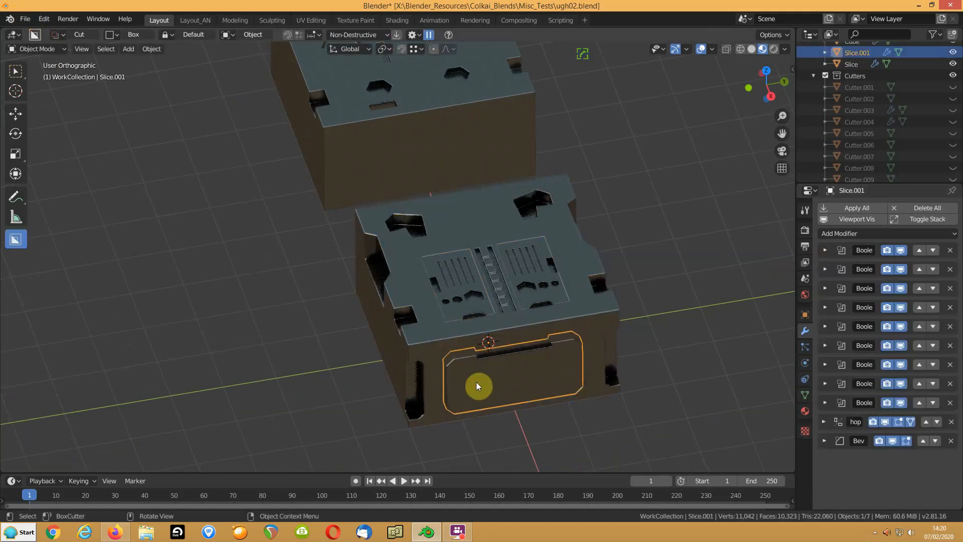
click(397, 36)
click(823, 250)
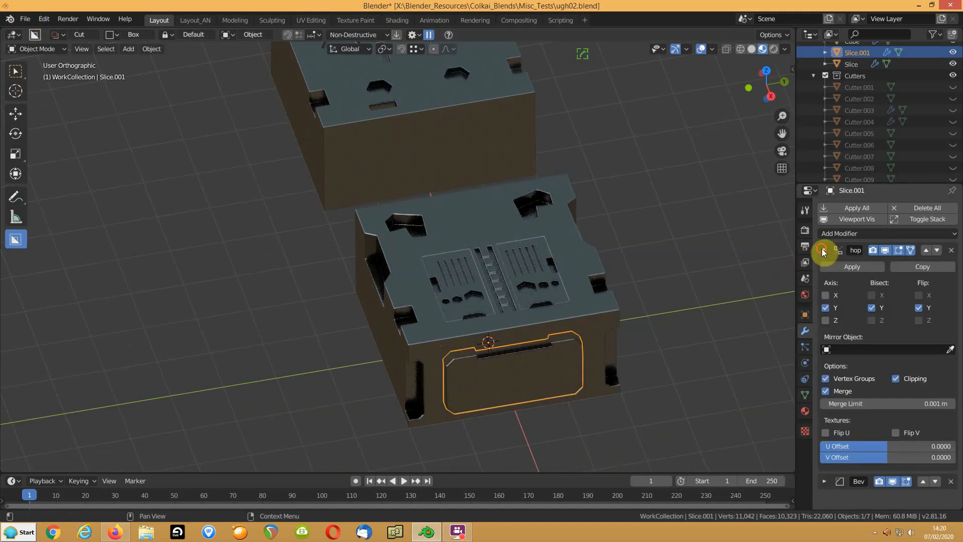
click(840, 271)
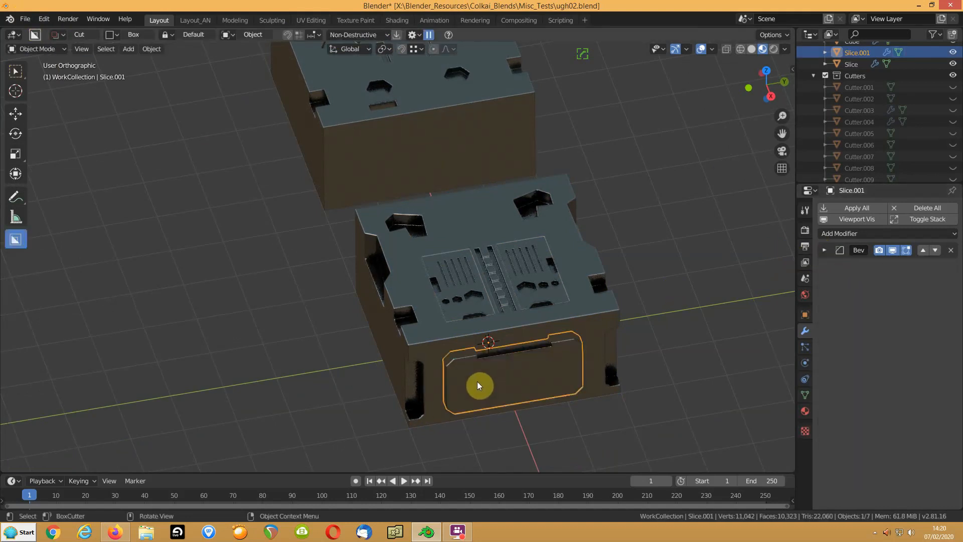
Select the upper-face Slice panels and compare their unapplied base mesh in Edit Mode with the modified shape in Object Mode
click(462, 312)
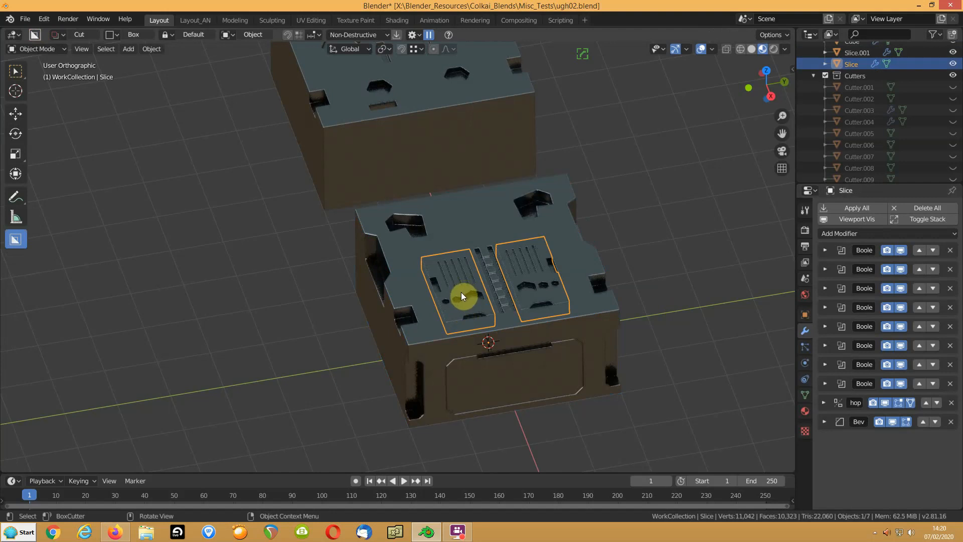
scroll(461, 296, up, 4)
shift+middle_drag(472, 342, 490, 347)
shift+middle_drag(438, 372, 467, 326)
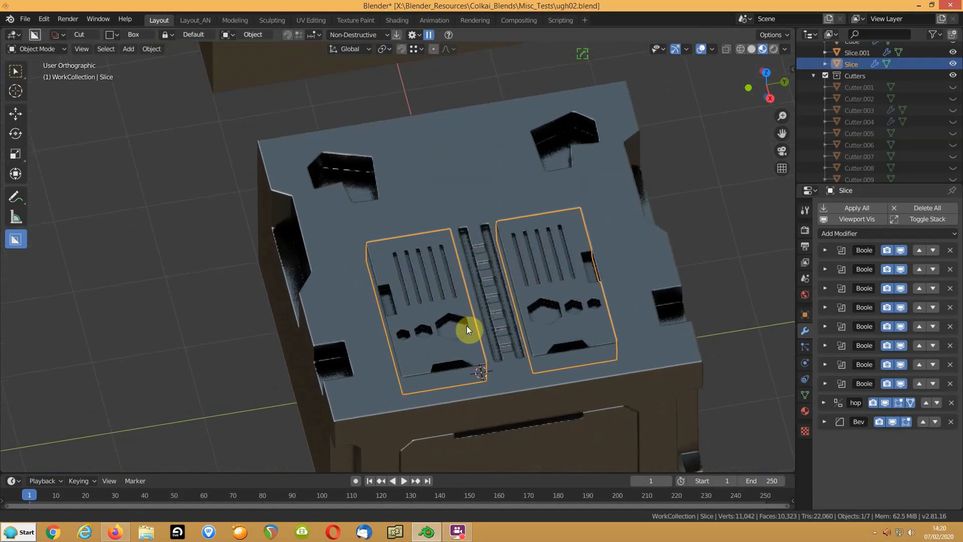
key(Tab)
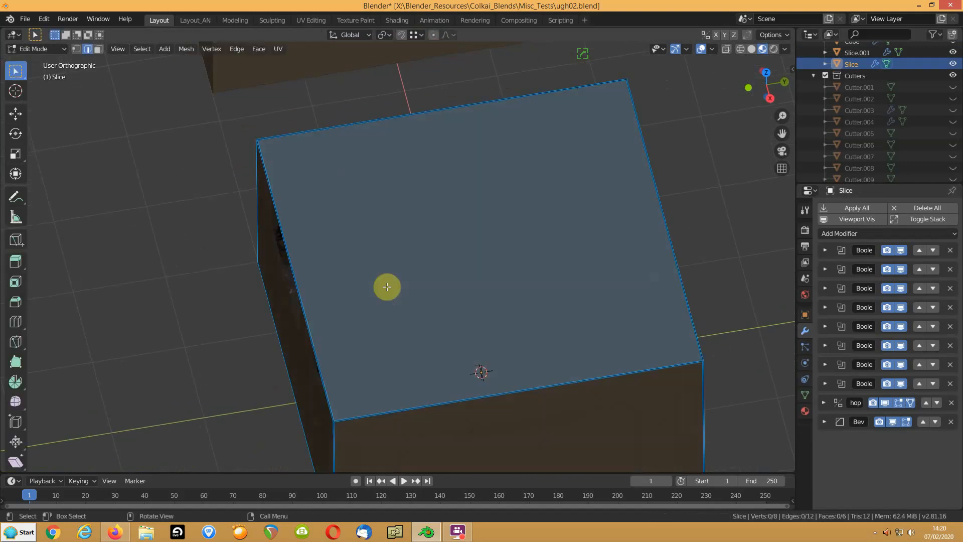
key(Tab)
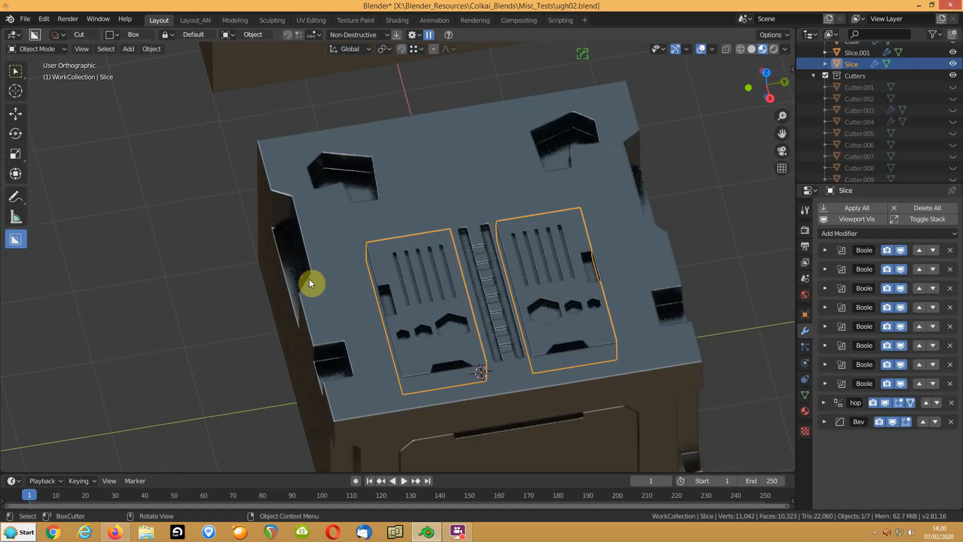
key(Tab)
key(Tab)
Show all objects inside the Cutters collection and enable the Wireframe geometry overlay in the viewport
right_click(912, 74)
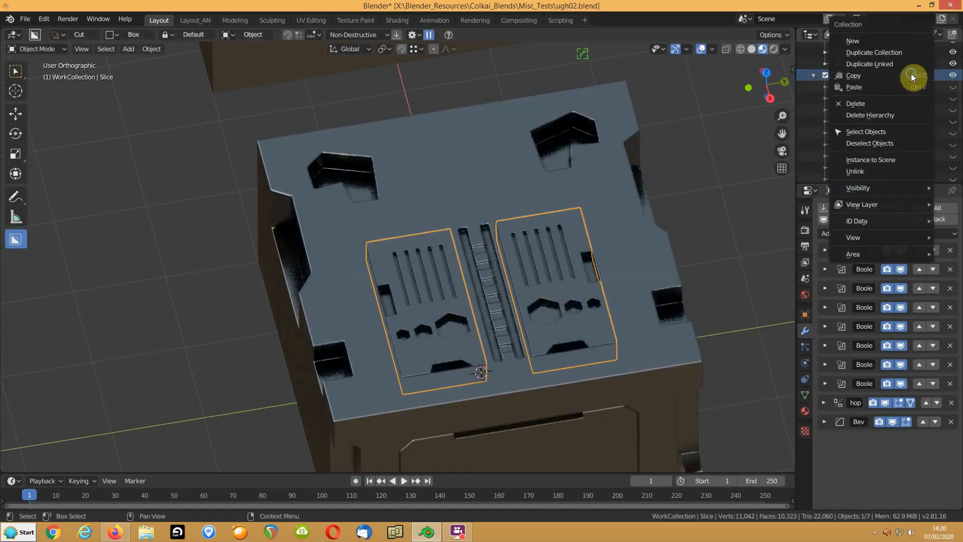
mouse_move(875, 188)
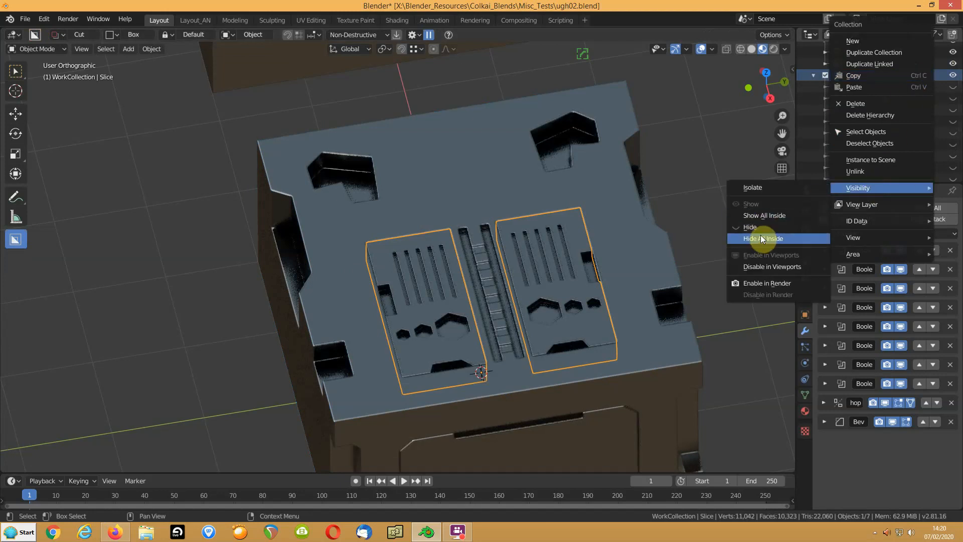
click(759, 215)
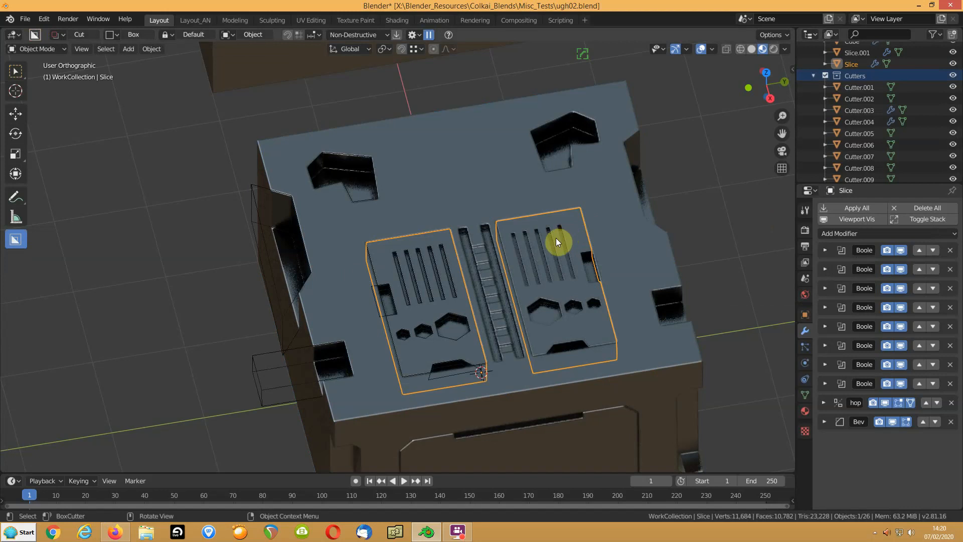
click(713, 49)
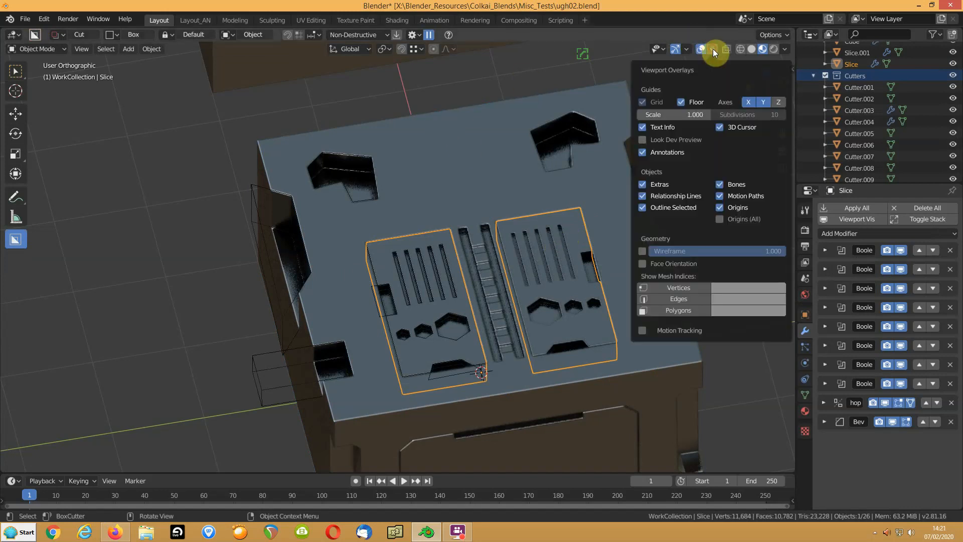
click(642, 251)
Add three loop cuts across Slice's base block: at the side notch's front end, at the corner notch, and between them
key(Tab)
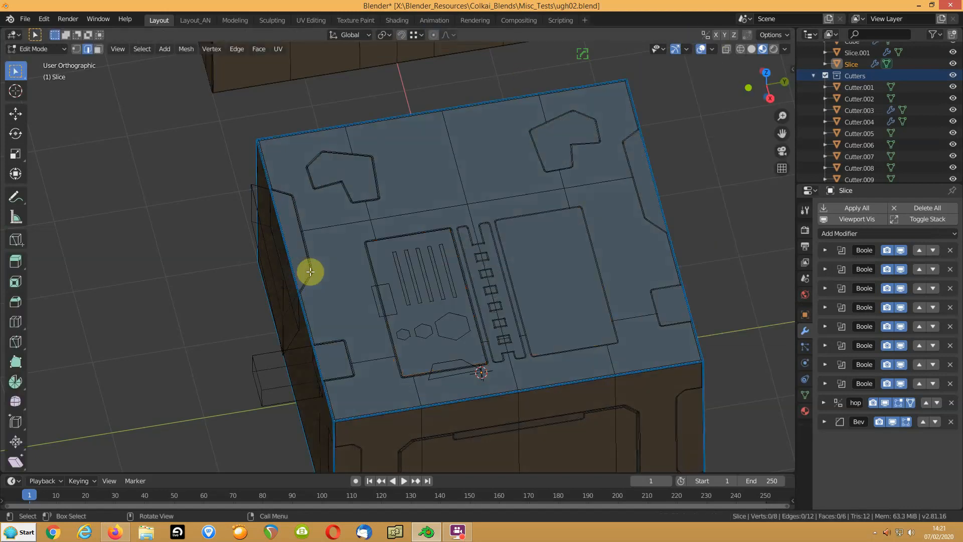
key(ctrl+r)
click(304, 310)
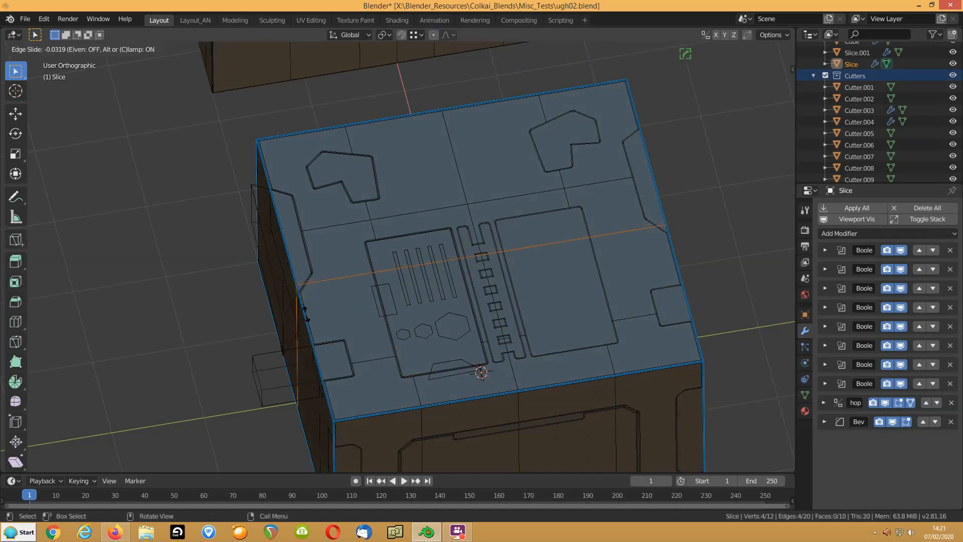
click(305, 314)
key(ctrl+r)
click(311, 333)
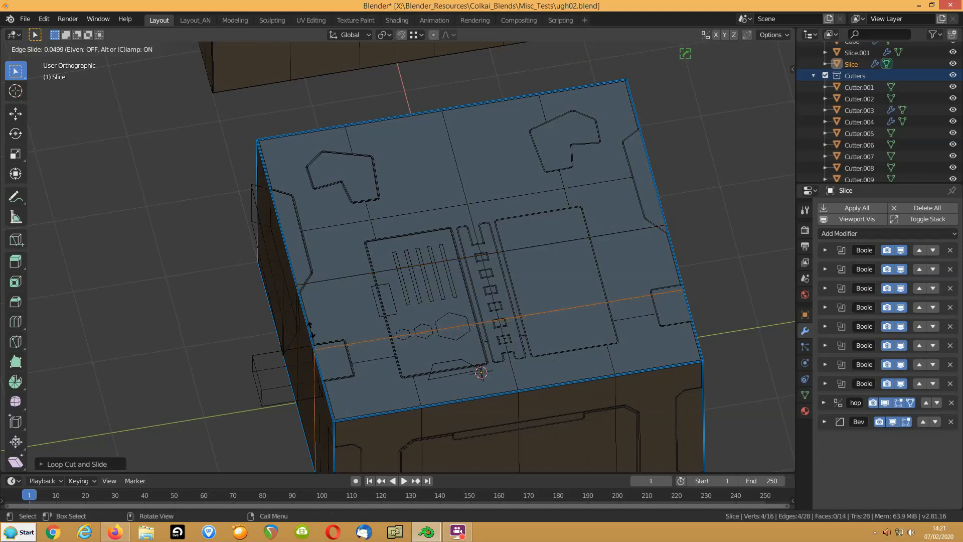
click(311, 331)
key(ctrl+r)
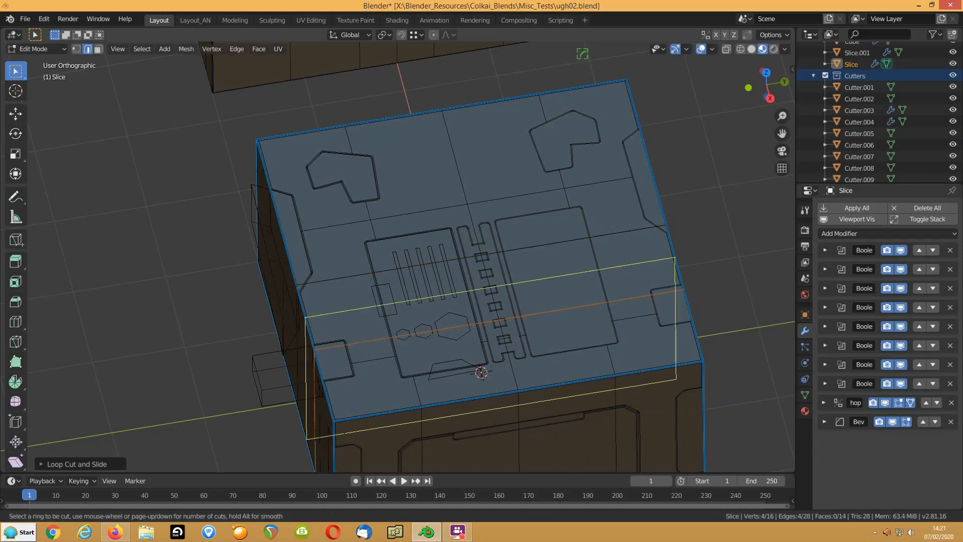
click(307, 331)
click(297, 305)
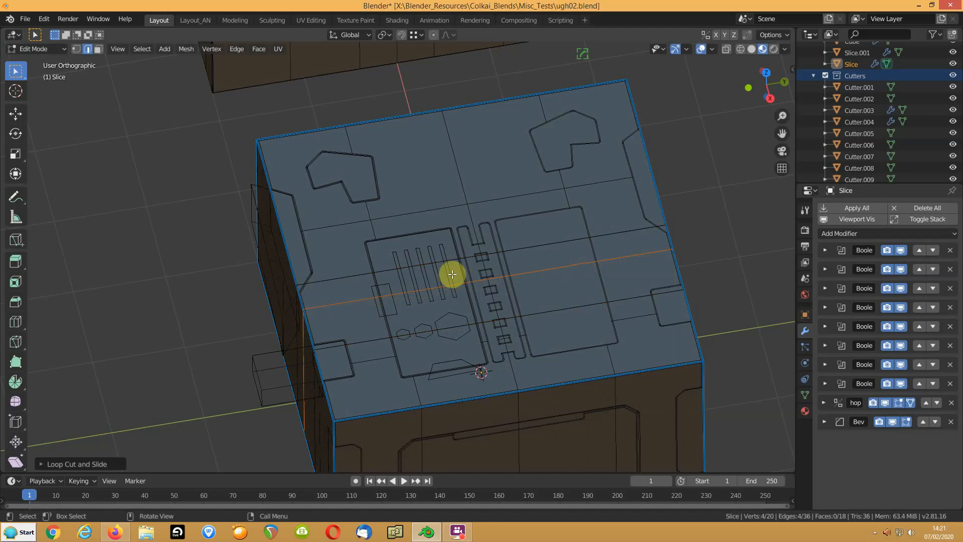
Add two front-to-back loop cuts to Slice's base block, one along the centre line and one through the slotted panel
key(ctrl+r)
click(397, 123)
click(396, 126)
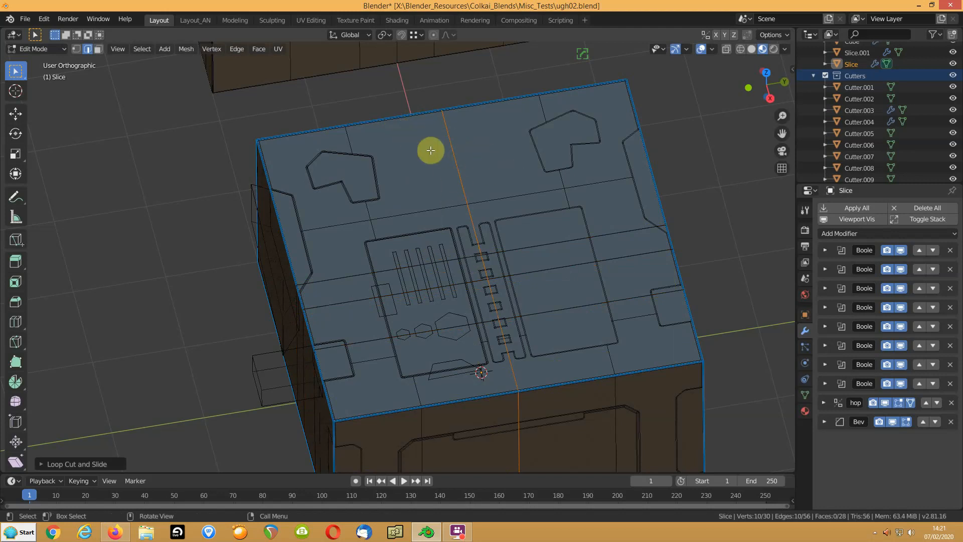
key(ctrl+r)
click(393, 116)
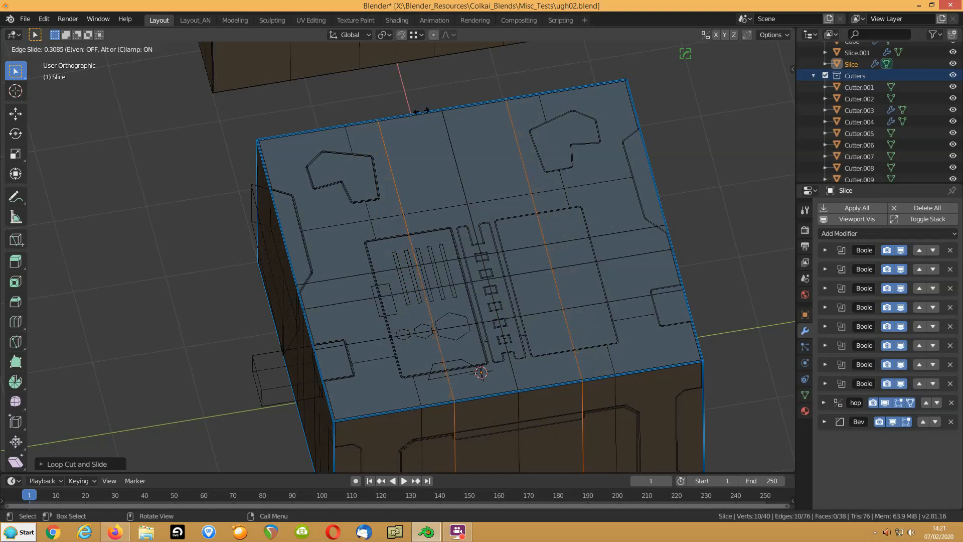
click(421, 109)
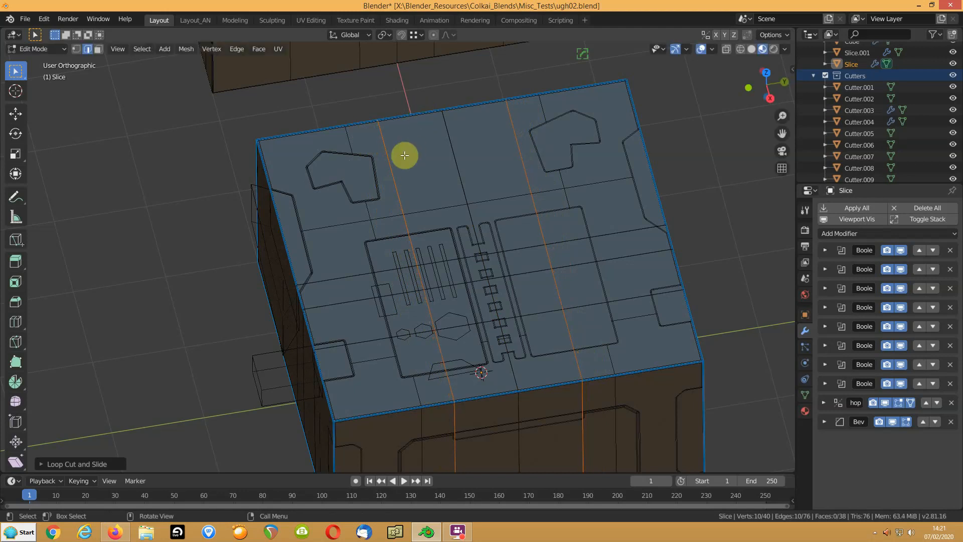
Save ugh02.blend from Object Mode and apply Slice's boolean modifiers and Y-axis mirror, keeping the bevel
key(Tab)
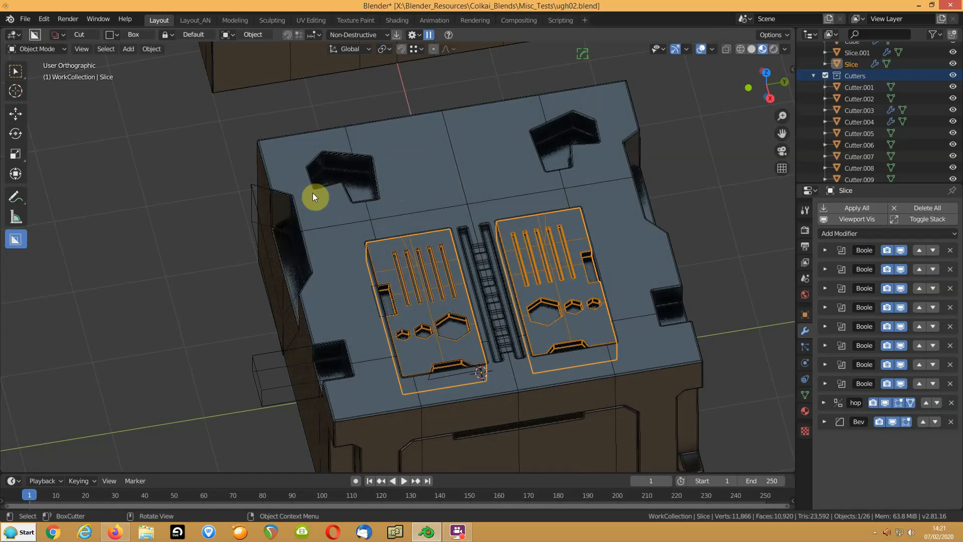
key(ctrl+s)
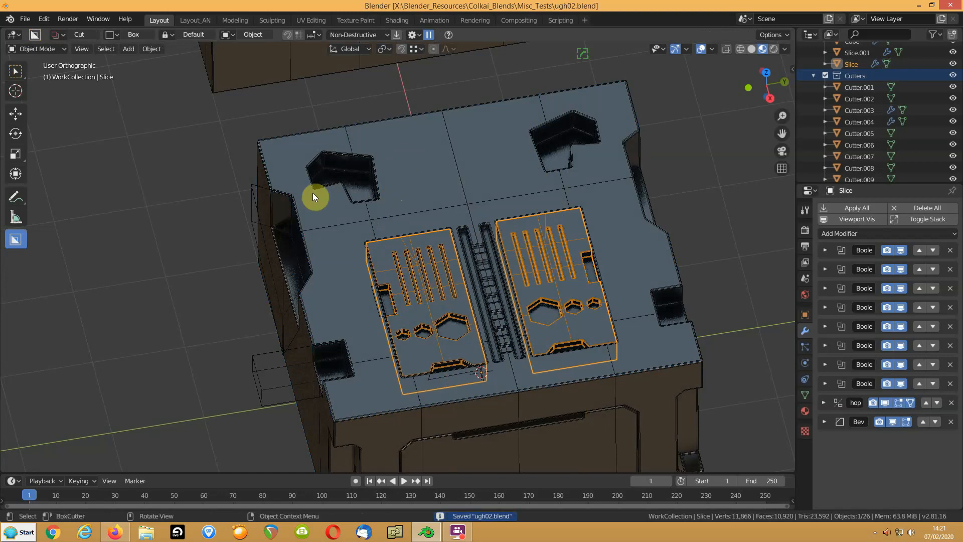
click(398, 36)
click(826, 251)
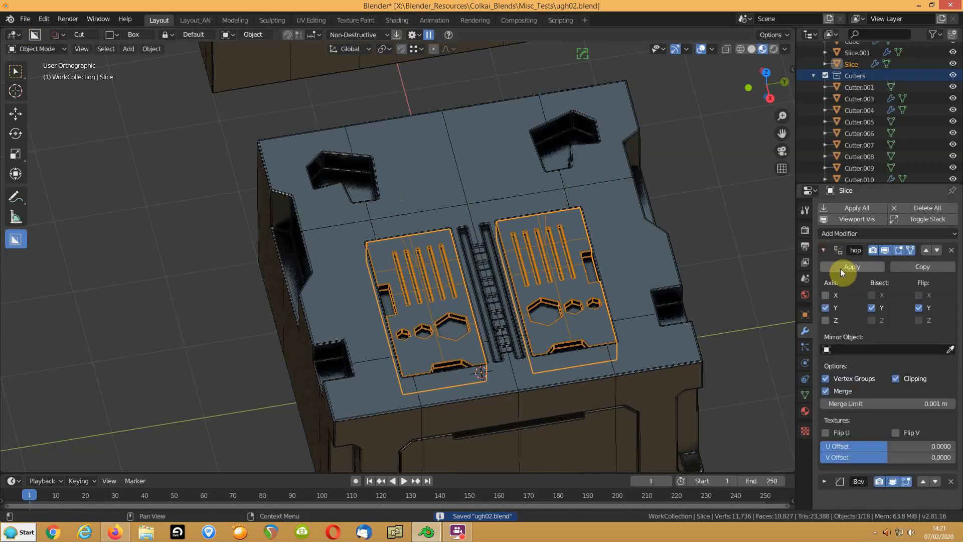
click(841, 268)
middle_drag(469, 347, 519, 291)
scroll(441, 326, up, 2)
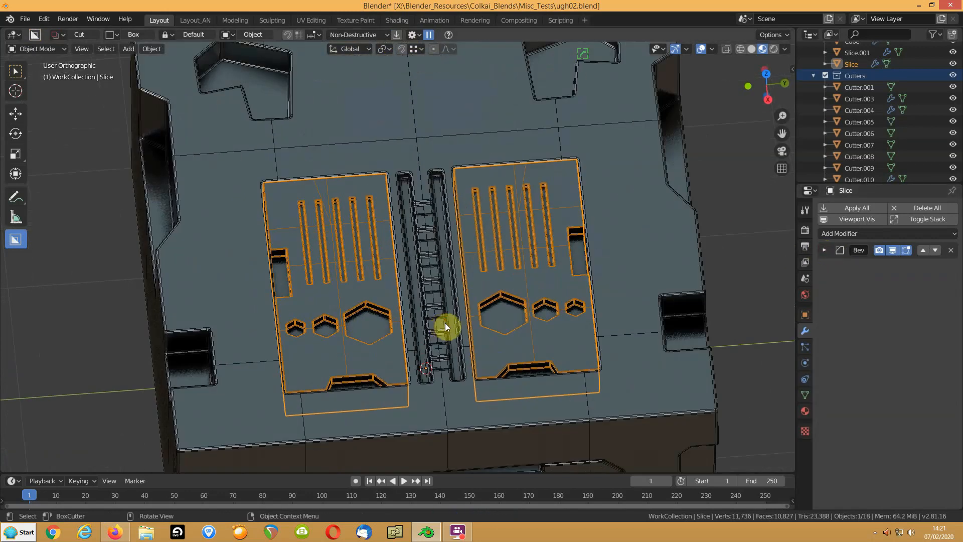
Select the main block and turn off the Wireframe geometry overlay, keeping the other viewport overlays visible
click(192, 304)
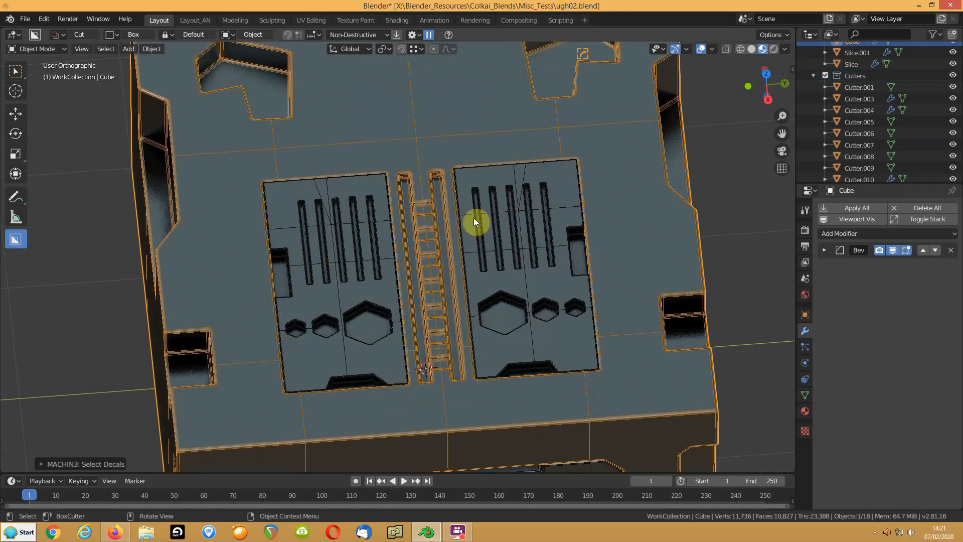
click(700, 48)
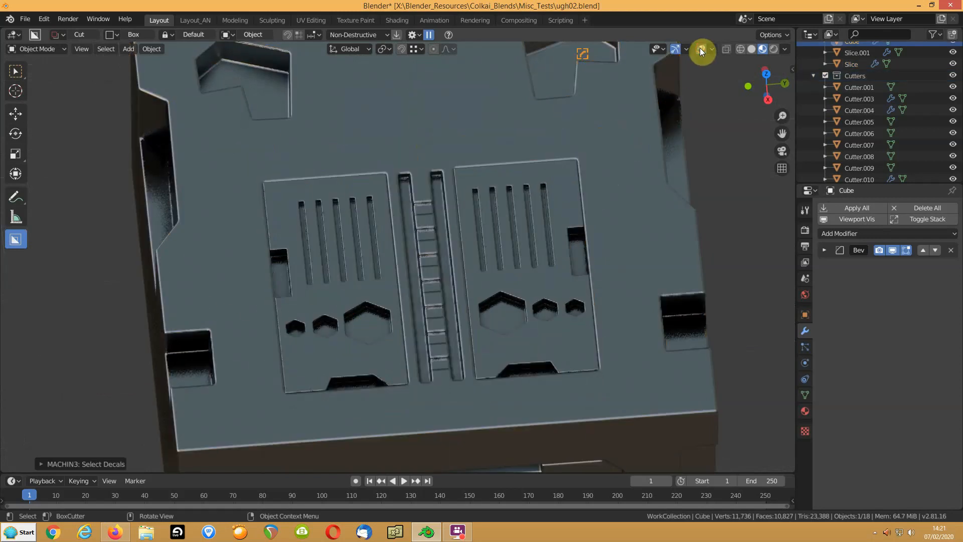
click(701, 47)
click(715, 49)
click(642, 251)
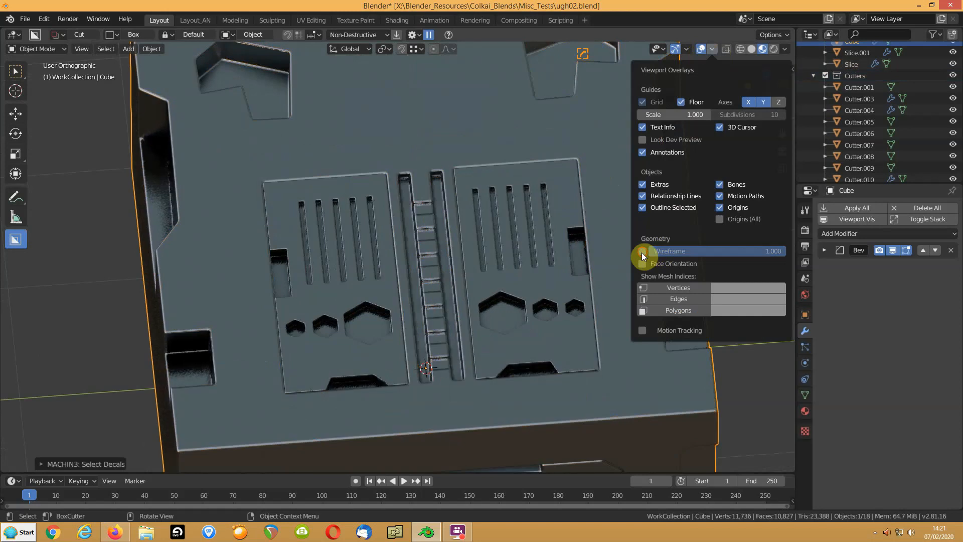
Dissolve the diagonal edges above the slots in both of Slice's panels and return to Object Mode
click(331, 279)
key(Tab)
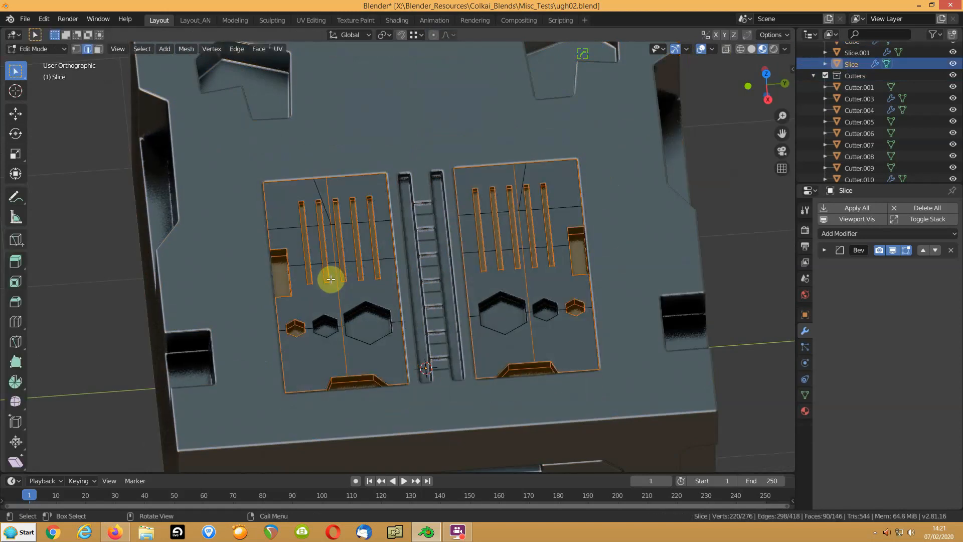
scroll(323, 323, up, 2)
key(alt+a)
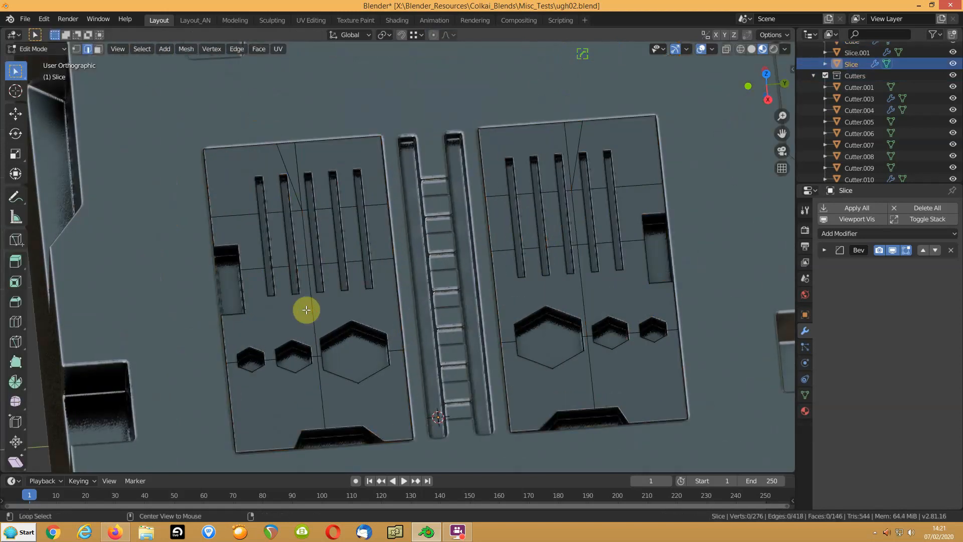
middle_drag(377, 316, 391, 315)
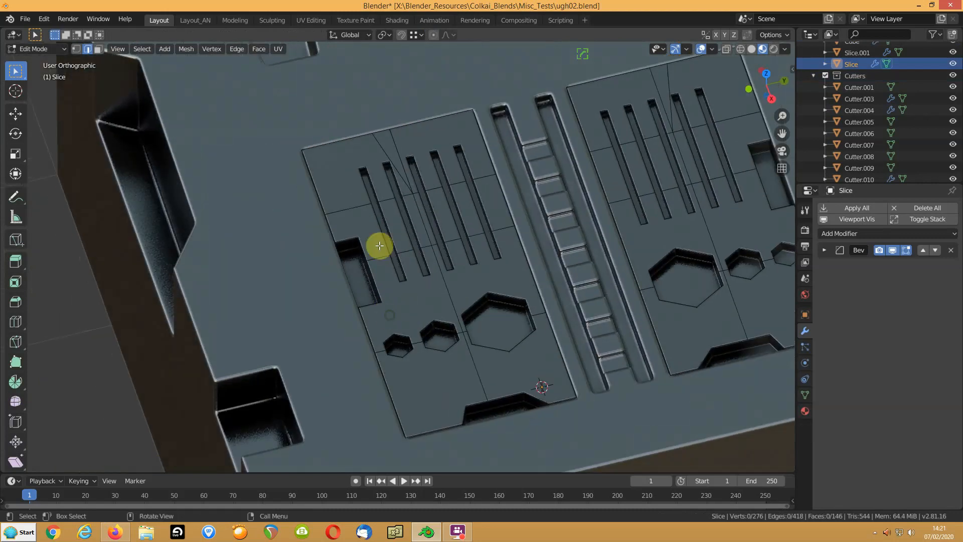
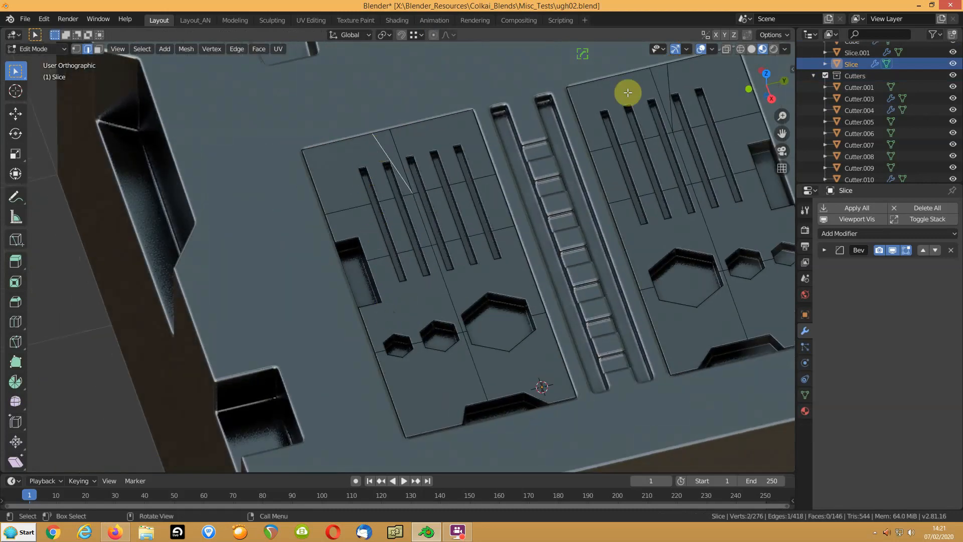
key(ctrl+x)
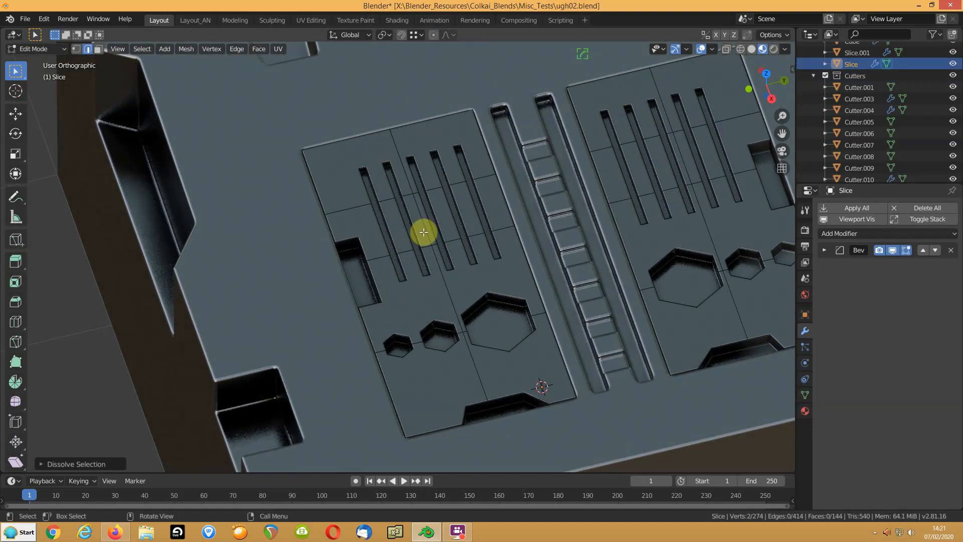
mouse_move(452, 323)
middle_down()
mouse_move(446, 314)
mouse_move(450, 327)
middle_up()
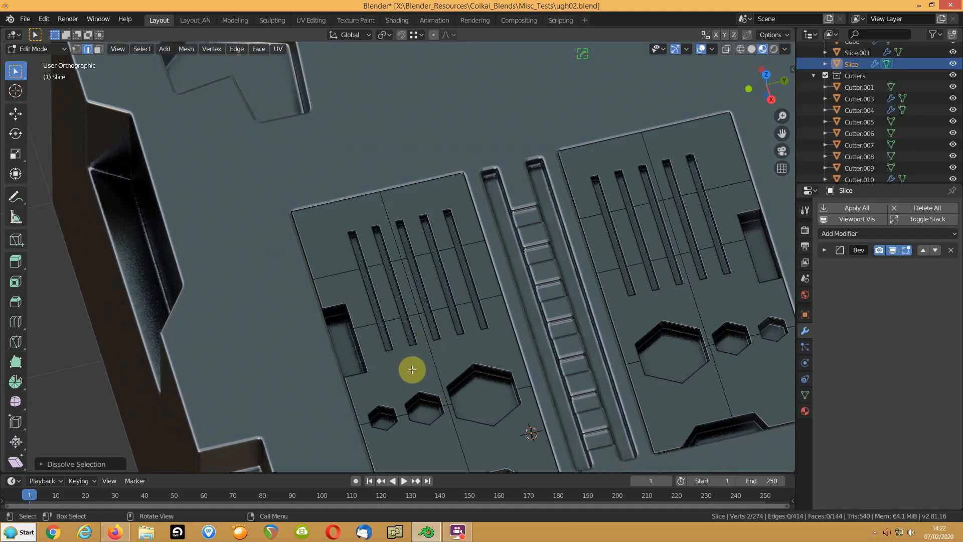
scroll(412, 370, down, 3)
middle_drag(408, 365, 413, 362)
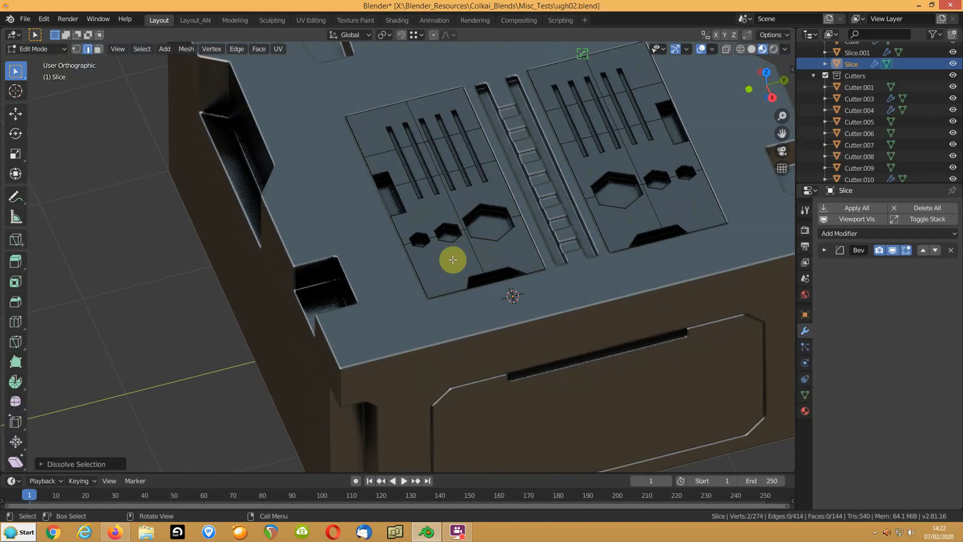
key(Tab)
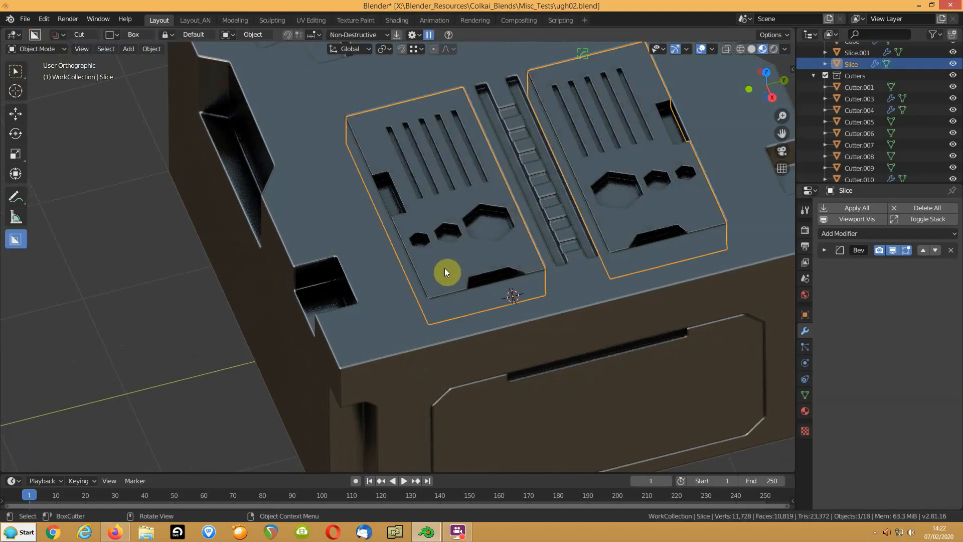
Inset the floor face of the first panel's largest hexagonal recess twice, by about 0.027 m and about 0.037 m
key(Tab)
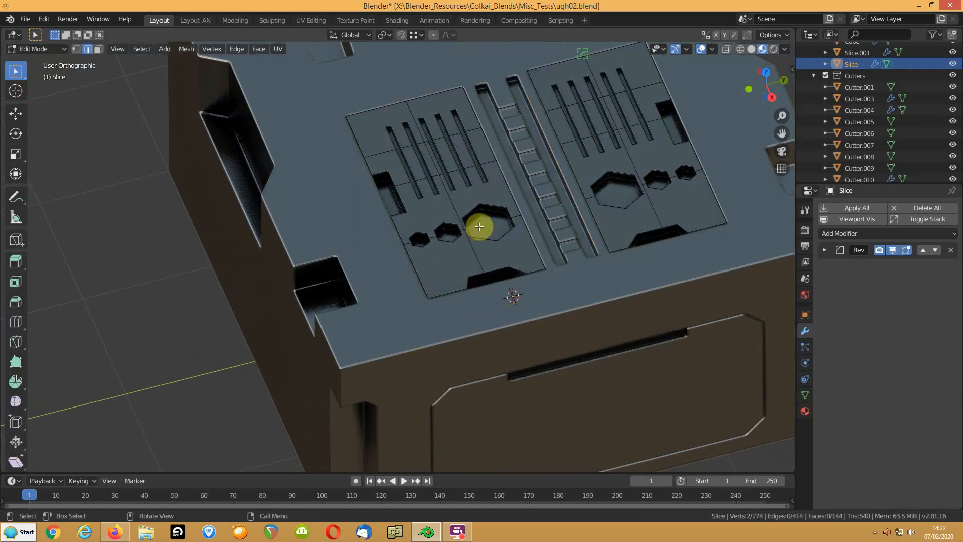
key(3)
click(486, 224)
key(KP_Decimal)
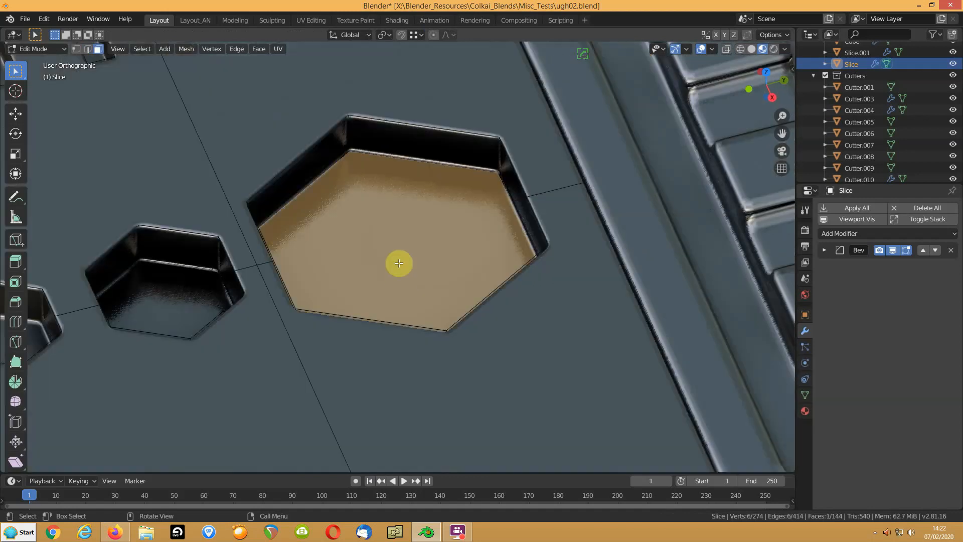
scroll(405, 268, down, 1)
key(i)
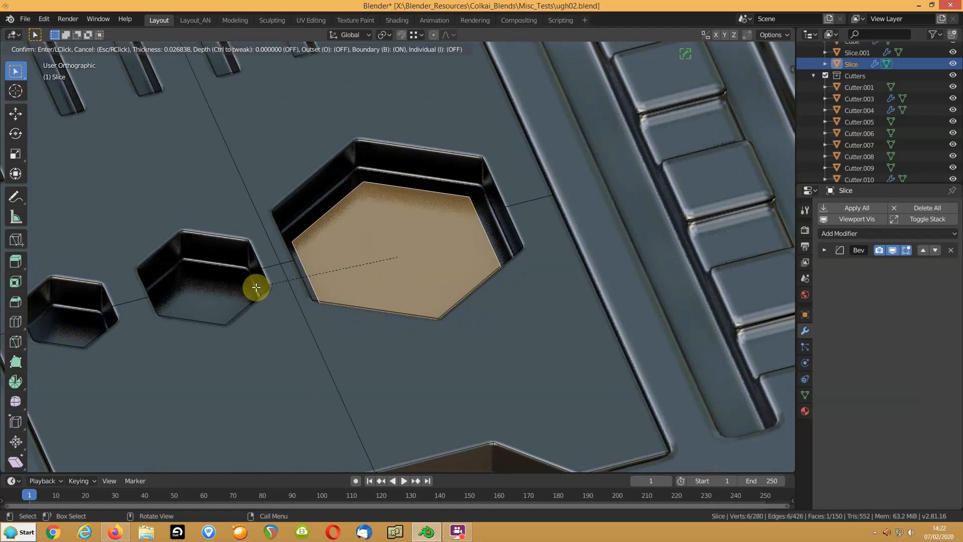
click(252, 288)
key(i)
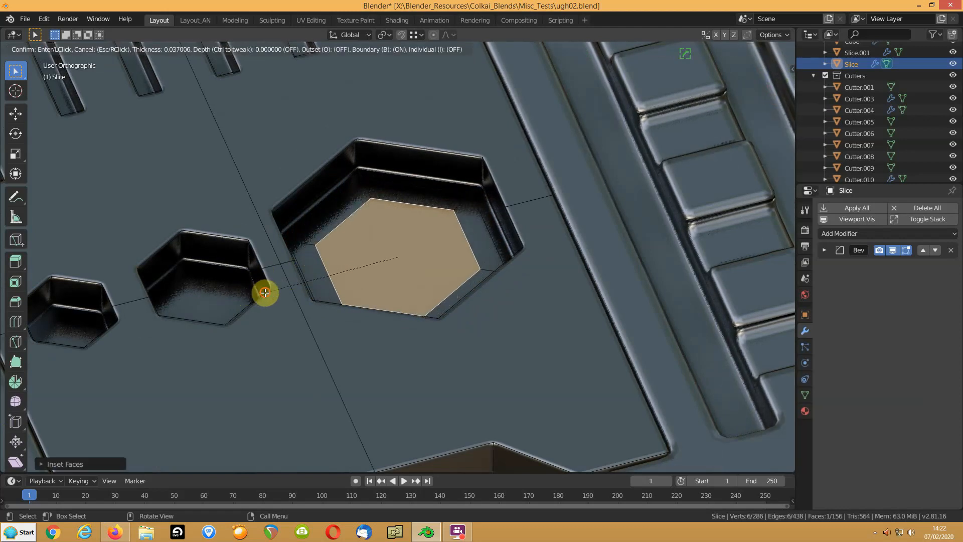
click(266, 294)
Extrude the ring of faces between the two insets upward to form a raised hexagonal rim inside the recess
alt+click(303, 244)
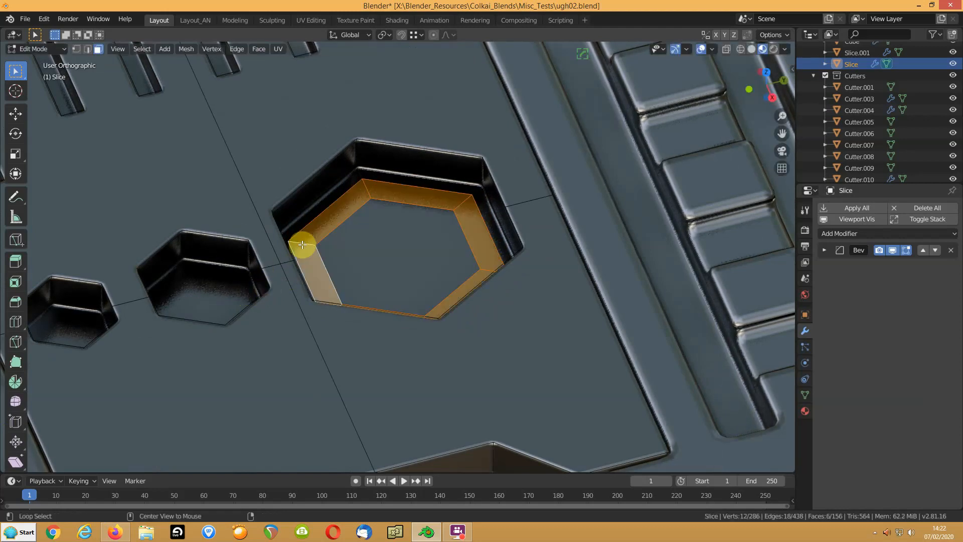
key(e)
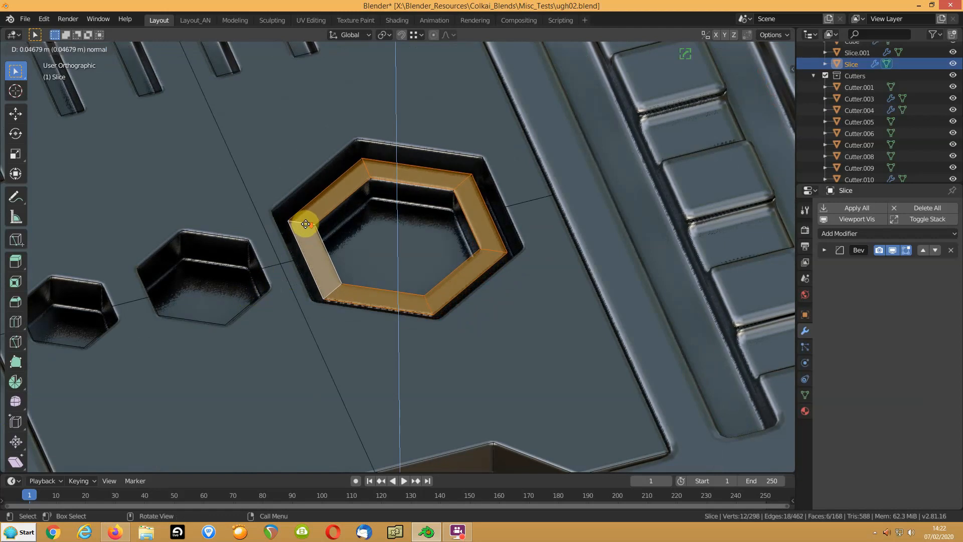
click(308, 217)
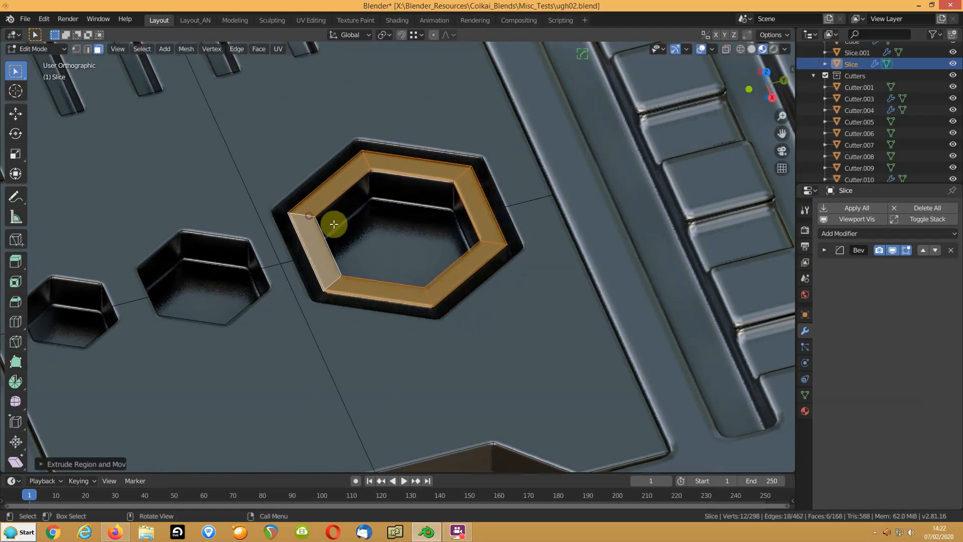
Inset the centre face inside the rim, extrude it upward as a small hexagonal stud, and return to Object Mode
click(376, 245)
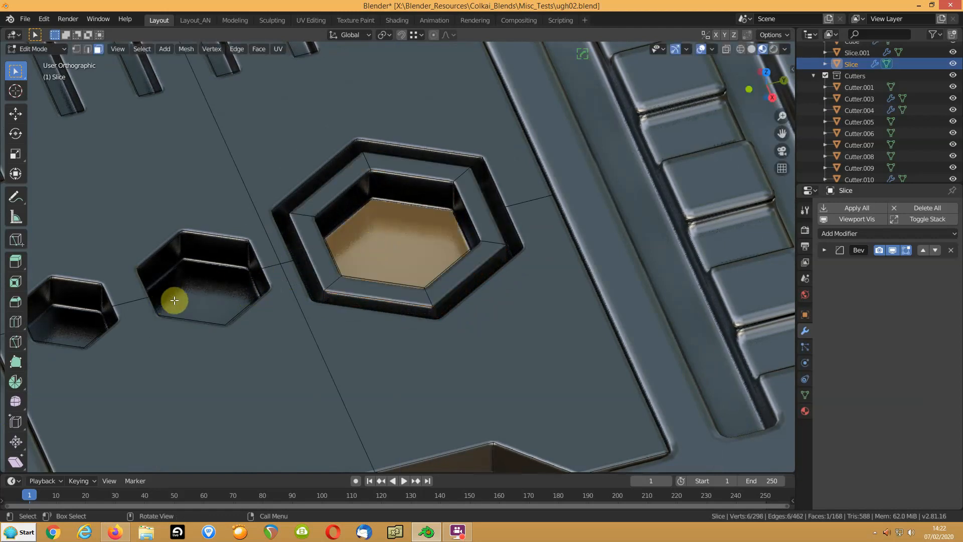
key(i)
click(204, 300)
key(e)
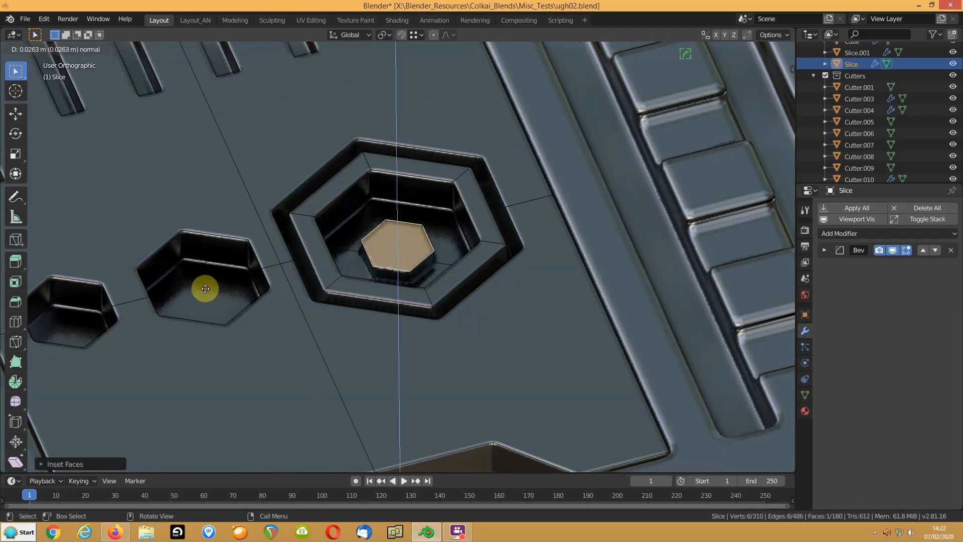
click(207, 284)
scroll(206, 284, down, 6)
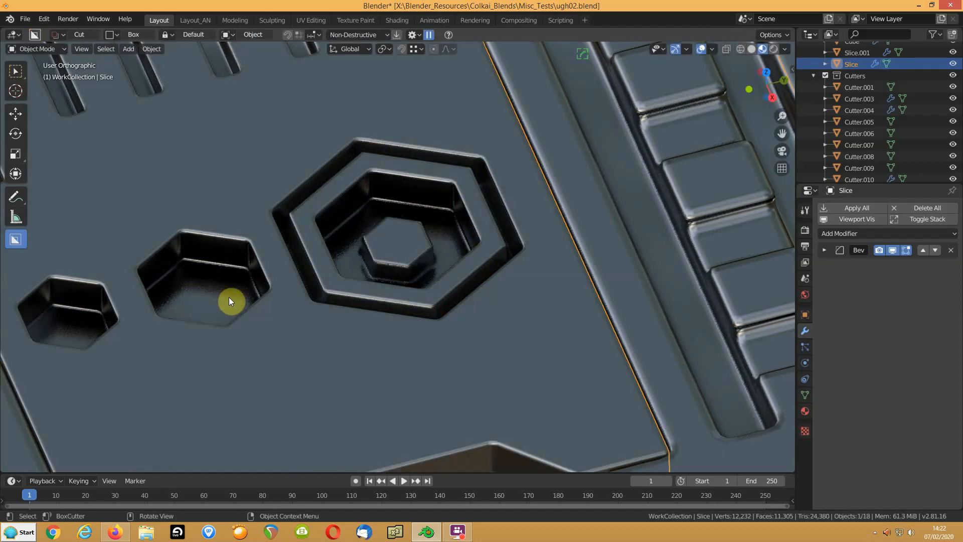
key(Tab)
click(196, 295)
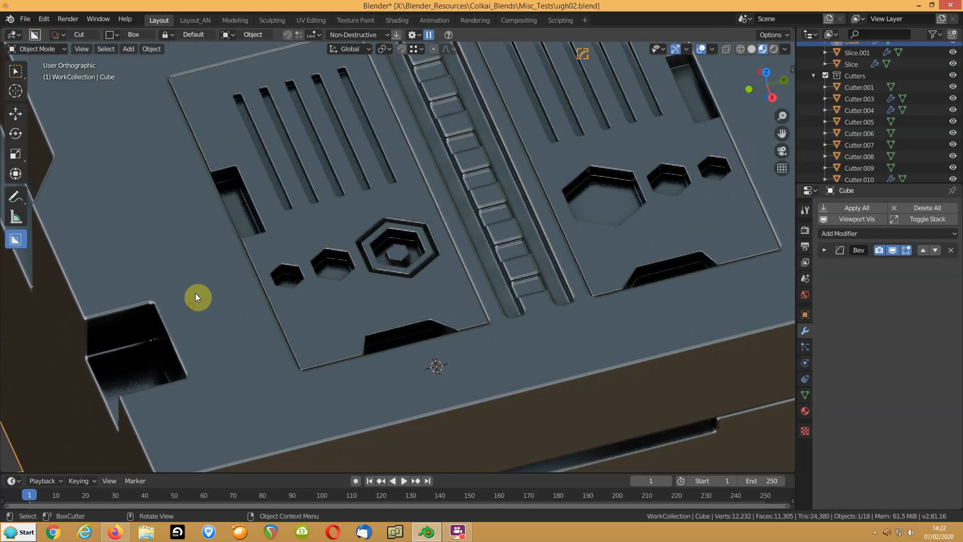
In Edit Mode on Slice, select the two upper edge segments along the inner side of the panel's rectangular notch
click(245, 200)
key(Tab)
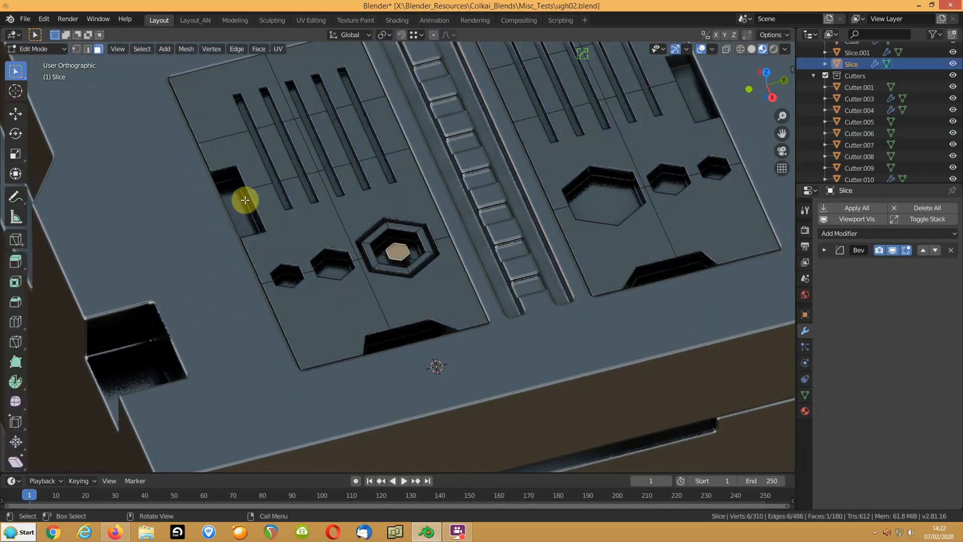
scroll(248, 200, up, 2)
click(189, 175)
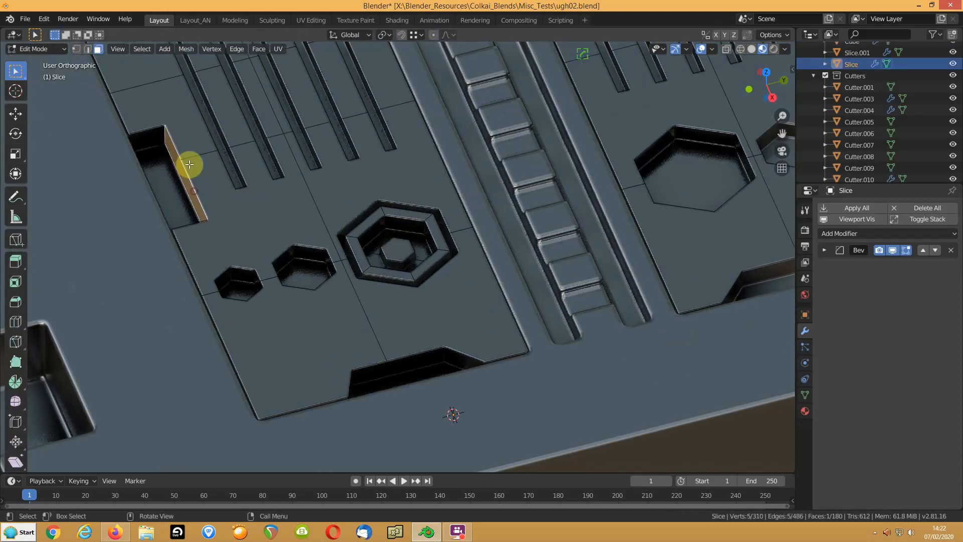
key(2)
click(178, 156)
shift+click(190, 181)
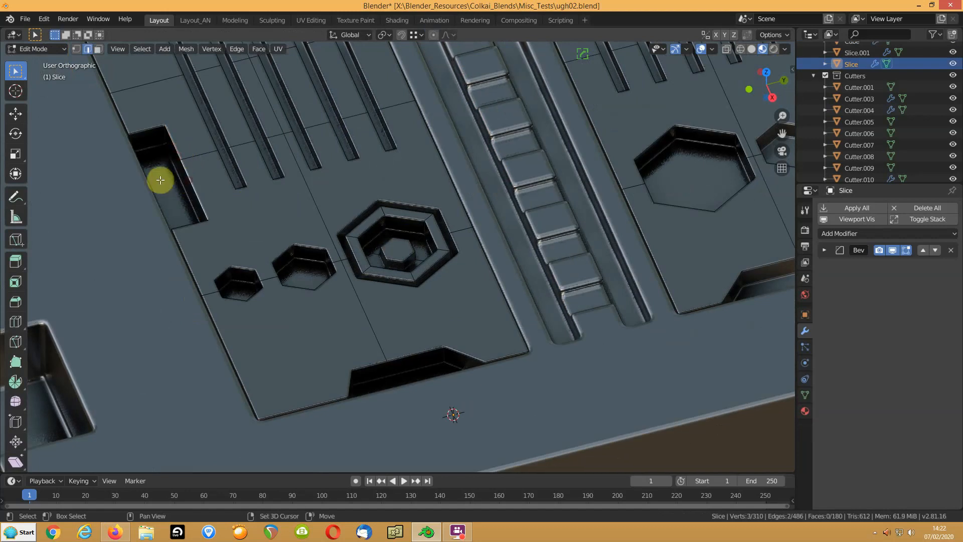
Try to bevel the two selected edges of the rectangular notch
click(178, 162)
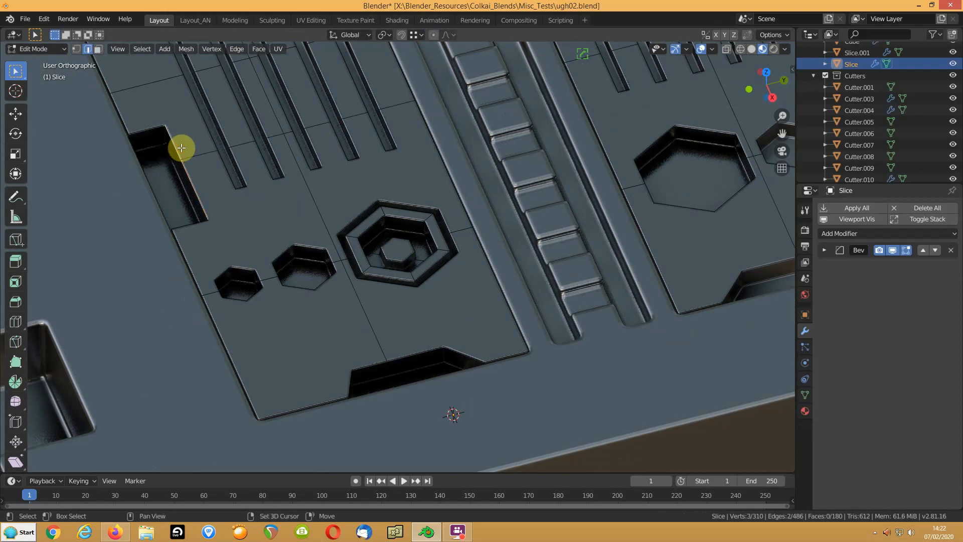
key(ctrl+b)
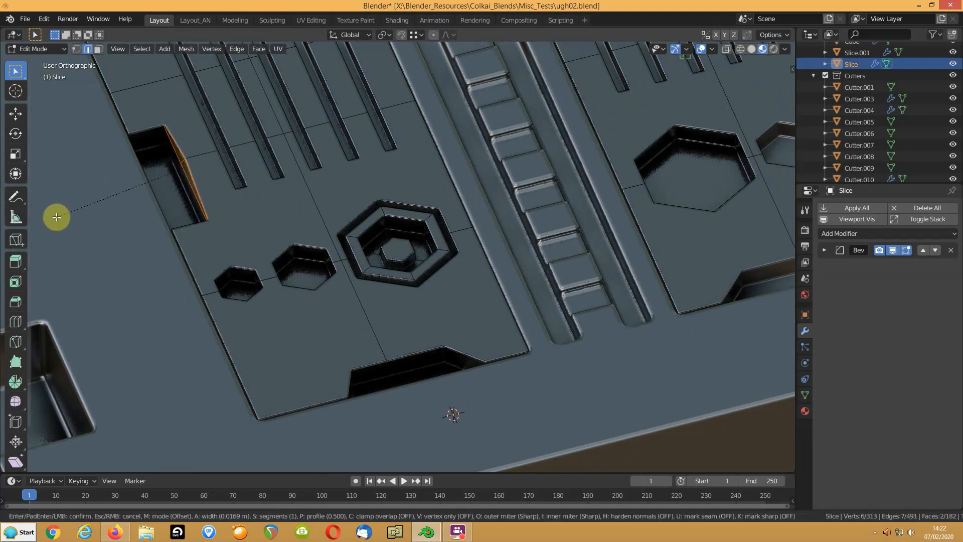
key(Escape)
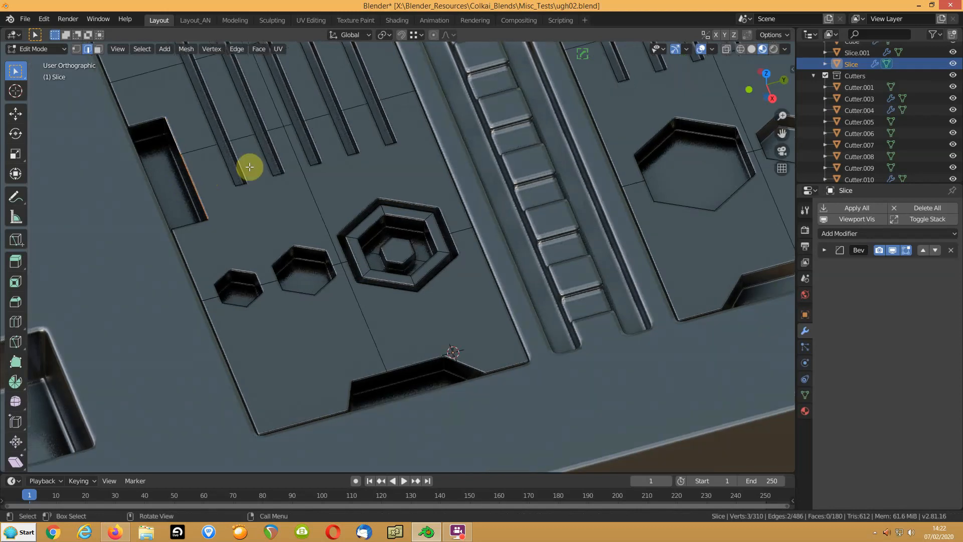
Switch the viewport to Solid shading and turn on Local View while editing Slice
click(753, 49)
shift+middle_drag(295, 194, 386, 257)
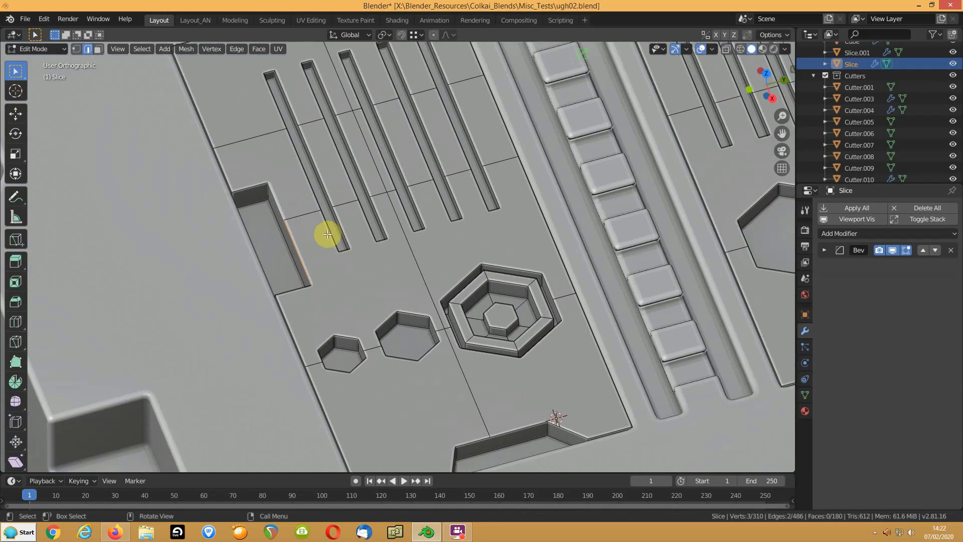
key(KP_Divide)
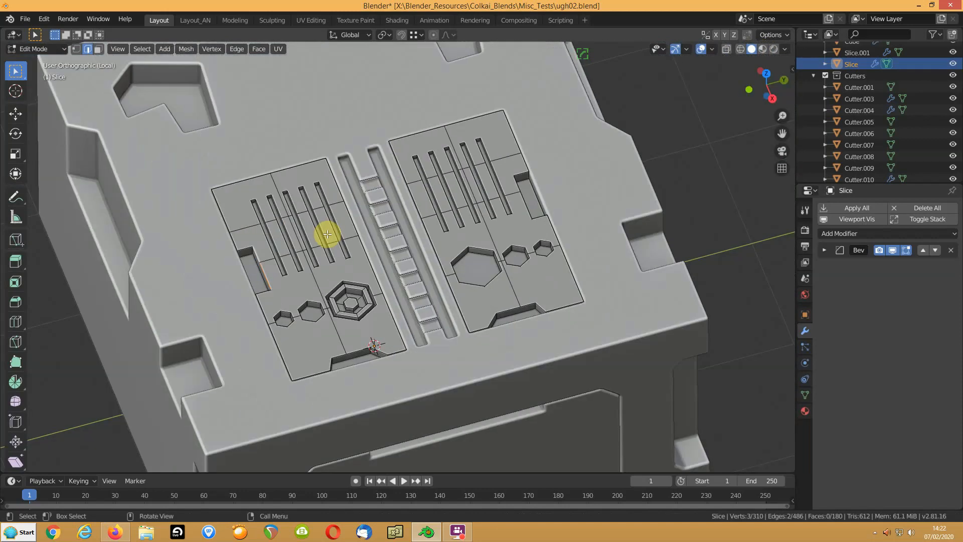
middle_drag(327, 234, 272, 255)
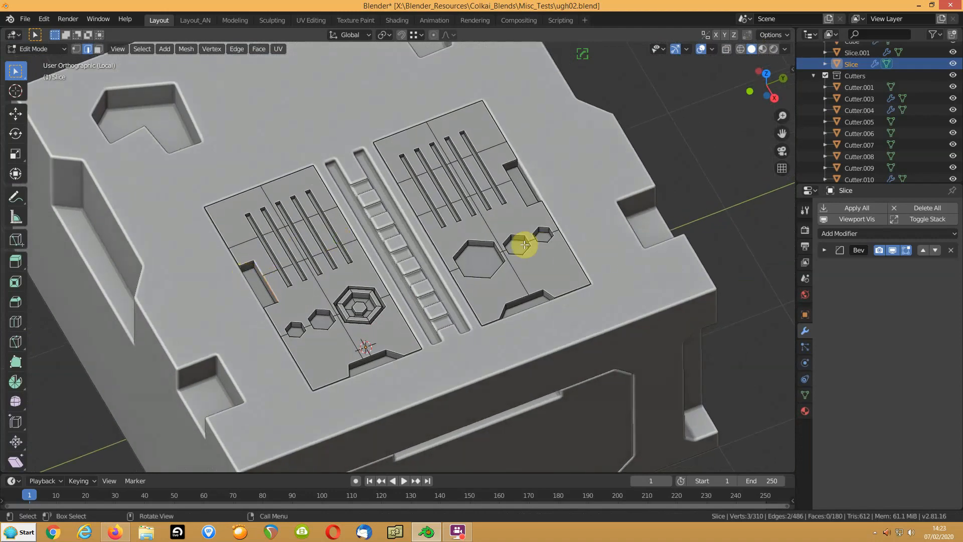
key(n)
click(789, 339)
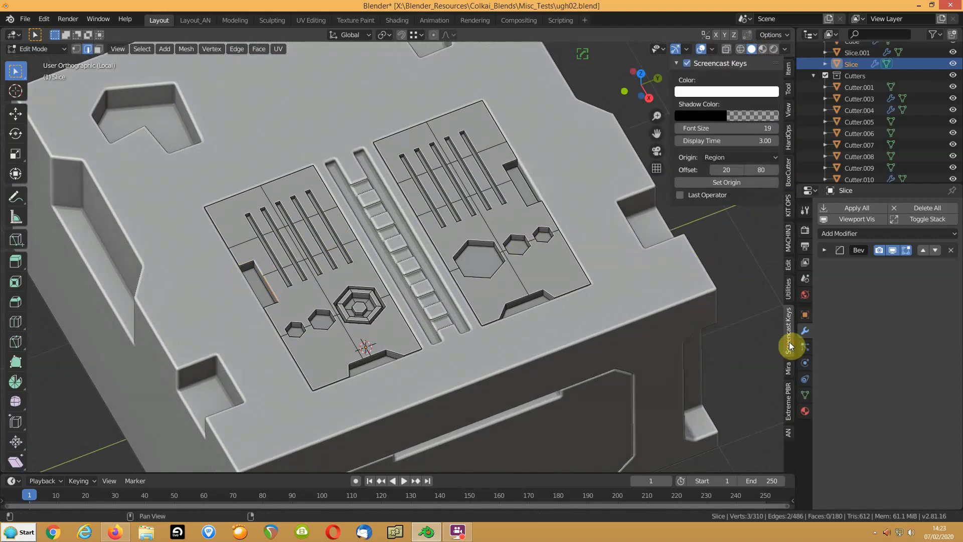
key(n)
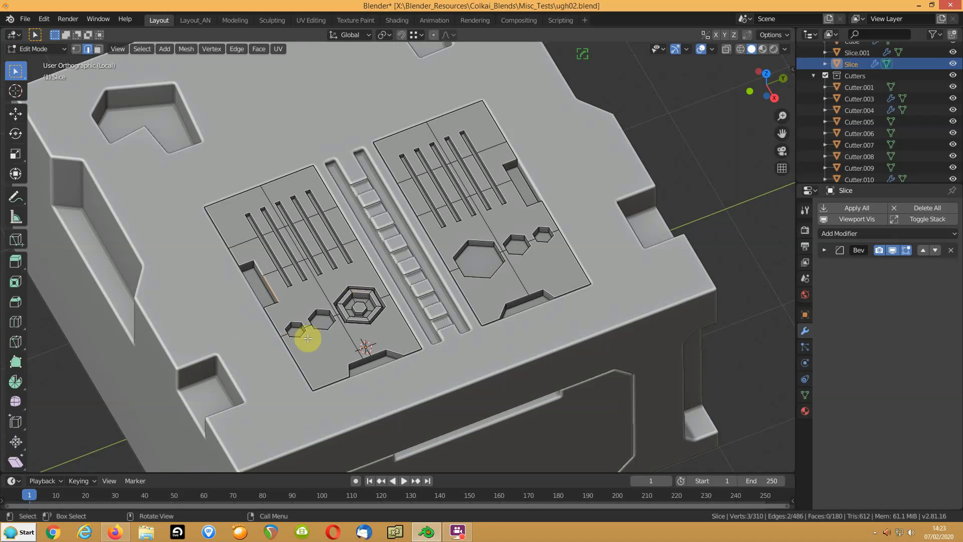
middle_drag(291, 337, 296, 355)
shift+middle_drag(229, 364, 310, 311)
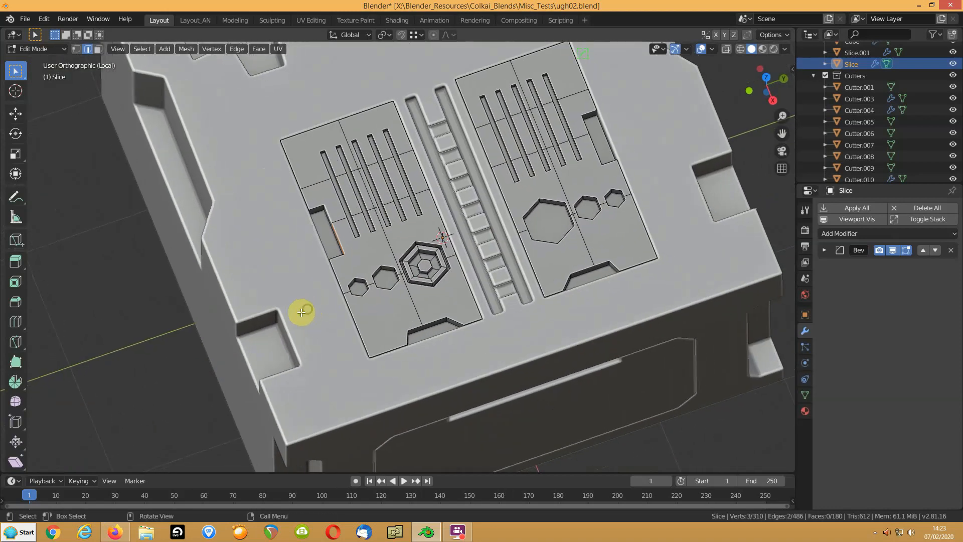
scroll(282, 315, up, 4)
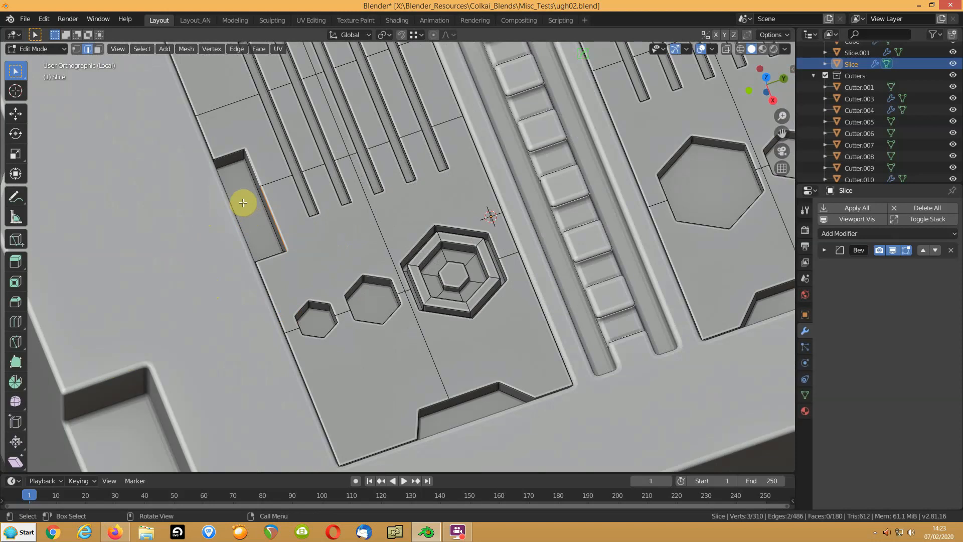
Knife-cut Slice from the seam point on the notch's upper edge down its inner wall, across its floor and down the outer side face
key(KP_Divide)
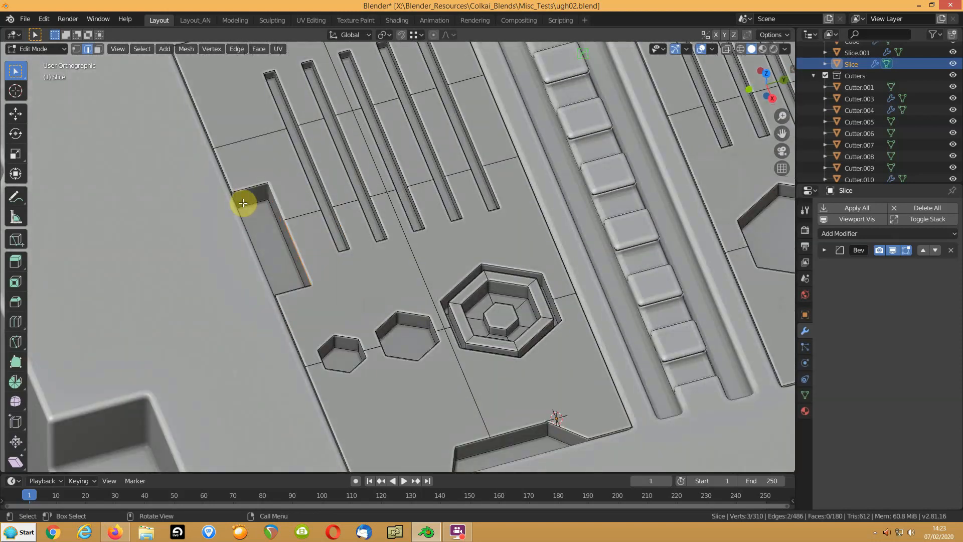
key(KP_Divide)
middle_drag(241, 241, 385, 225)
scroll(353, 234, up, 6)
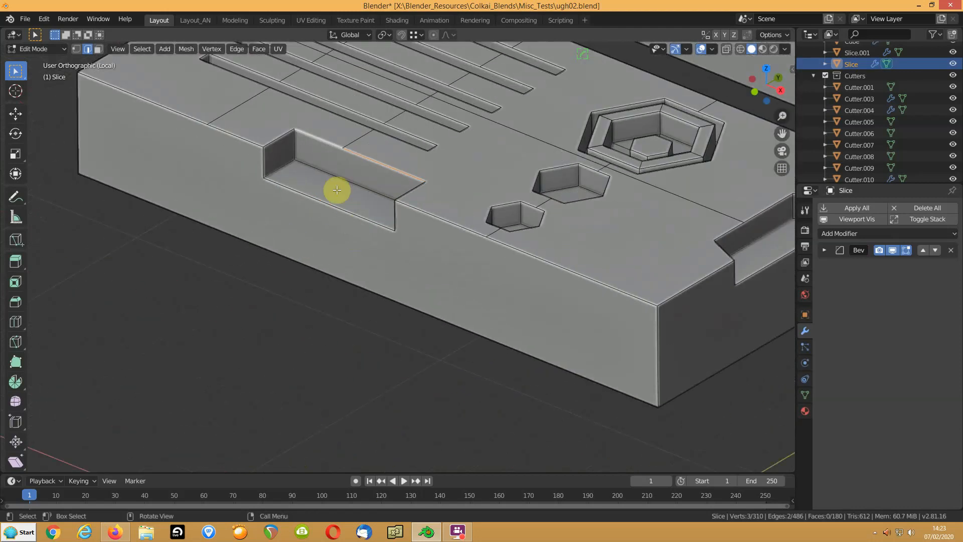
key(k)
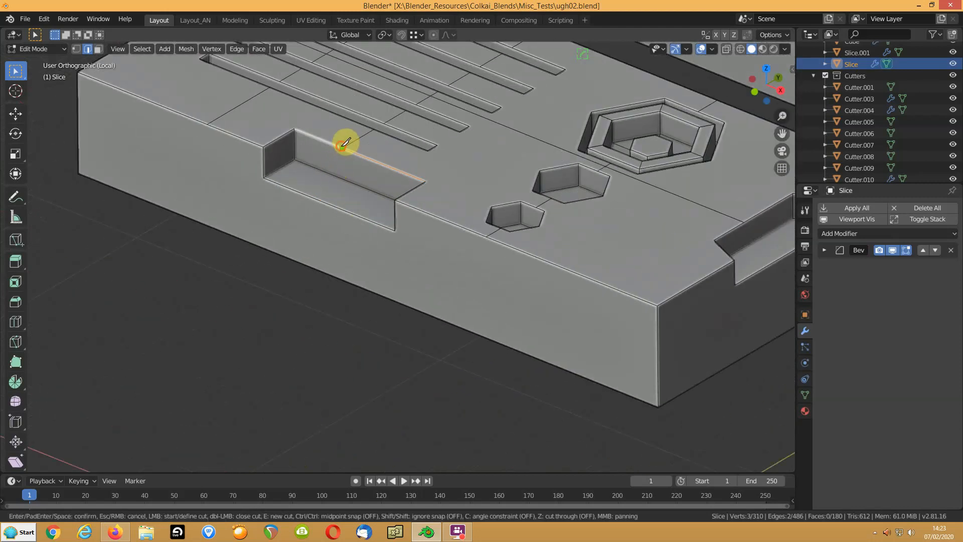
click(342, 148)
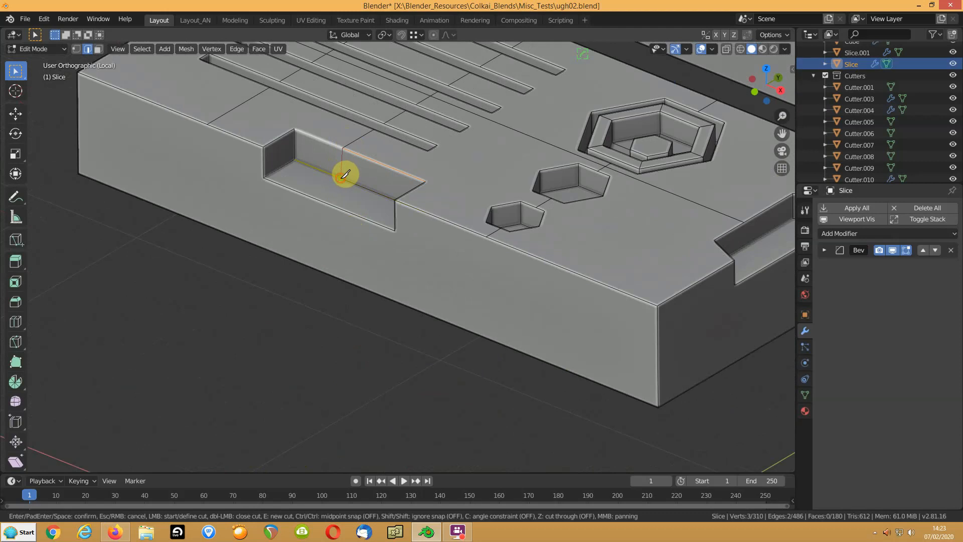
click(340, 178)
click(319, 200)
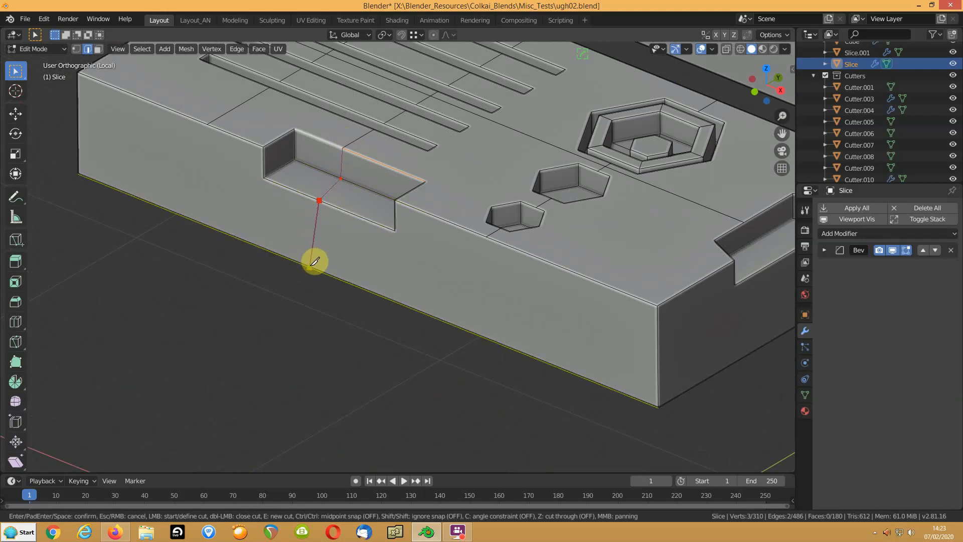
click(318, 264)
key(Return)
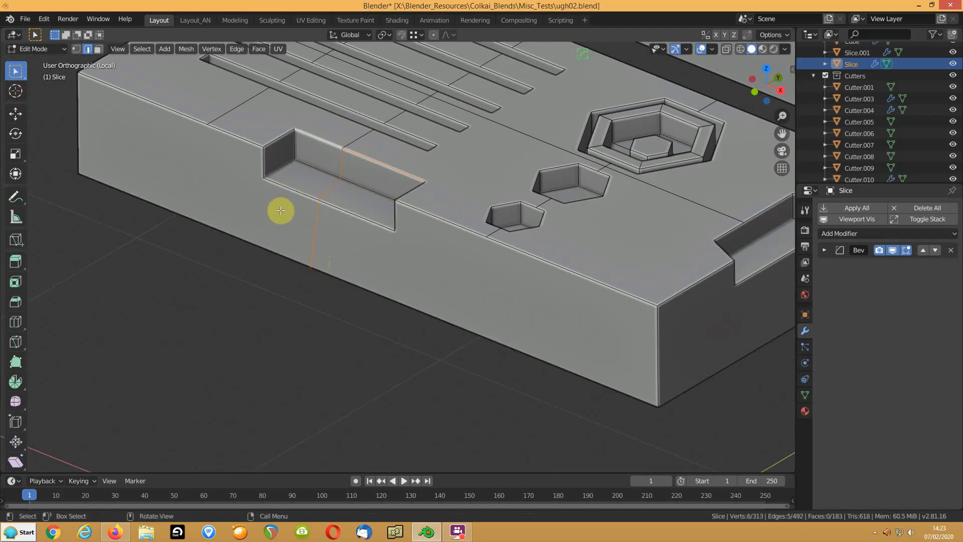
Snap the 3D cursor to the seam edge on the top face just above the notch
click(367, 158)
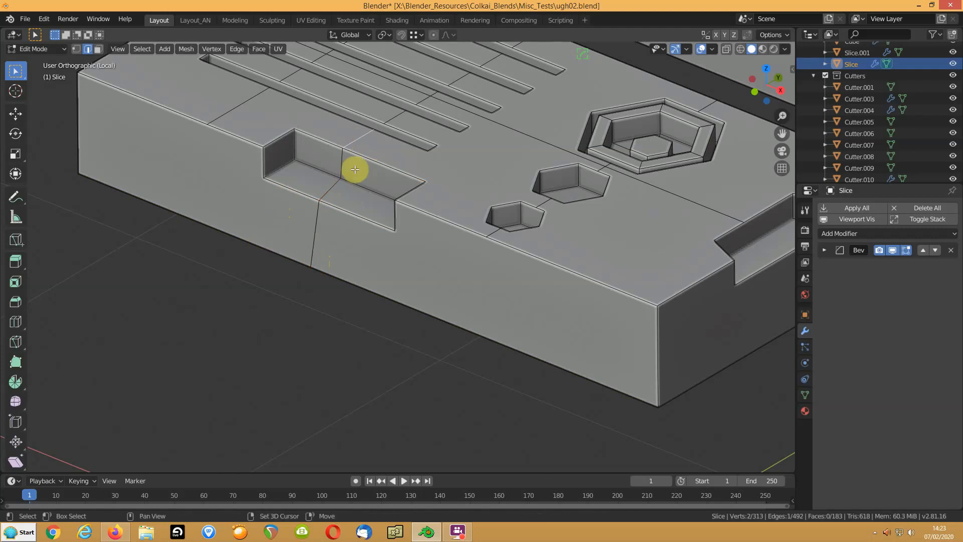
key(shift+s)
click(432, 168)
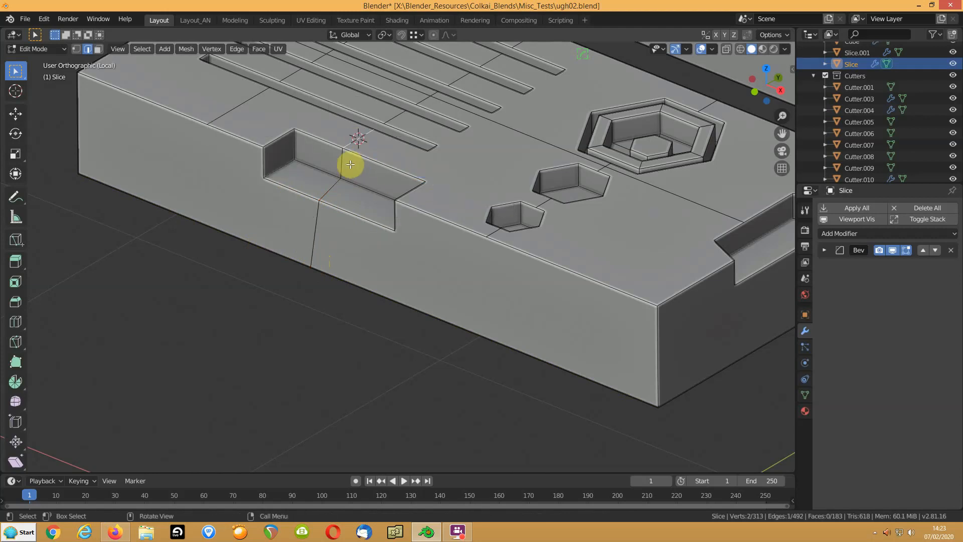
Select the chain of new cut edges through the notch and flatten it along X by scaling about the 3D cursor
ctrl+click(315, 227)
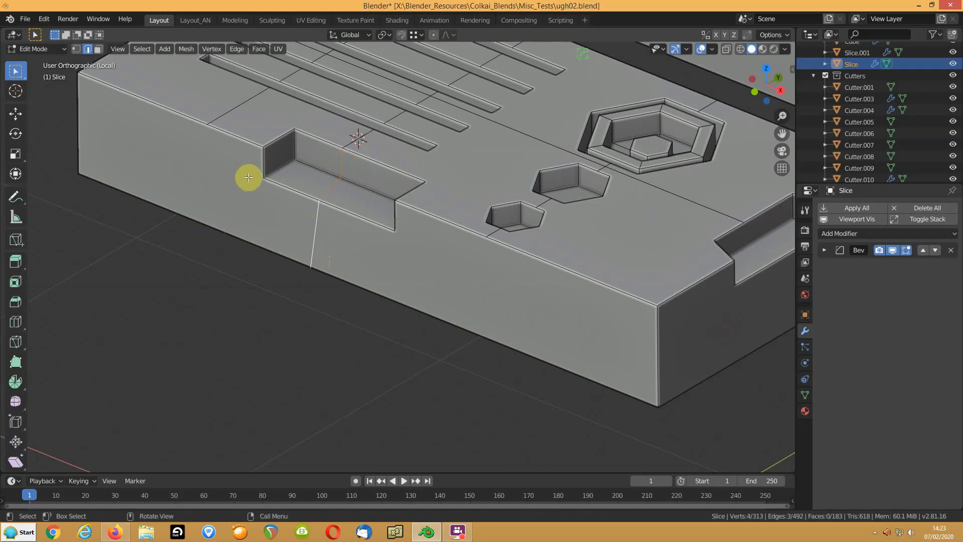
click(333, 177)
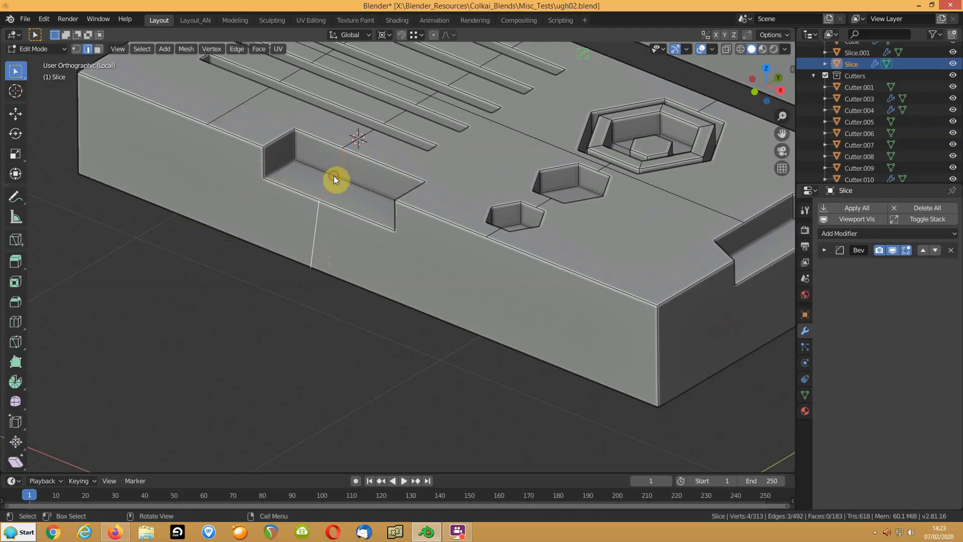
middle_drag(404, 189, 435, 198)
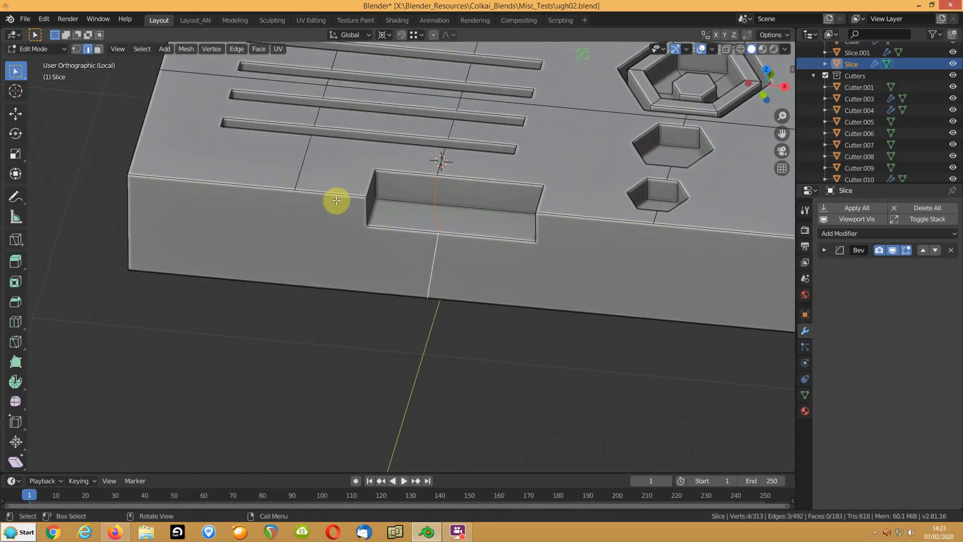
key(s)
key(x)
key(Return)
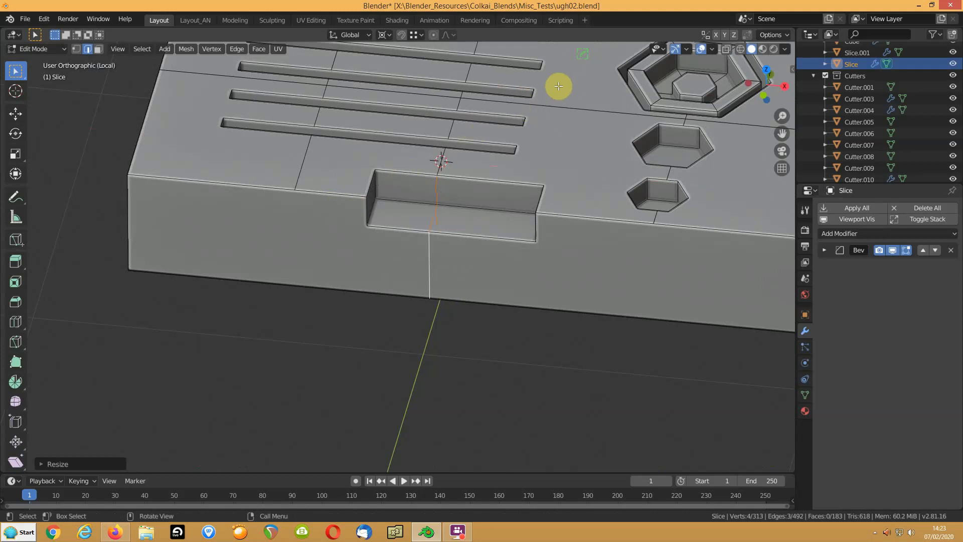
key(period)
click(464, 76)
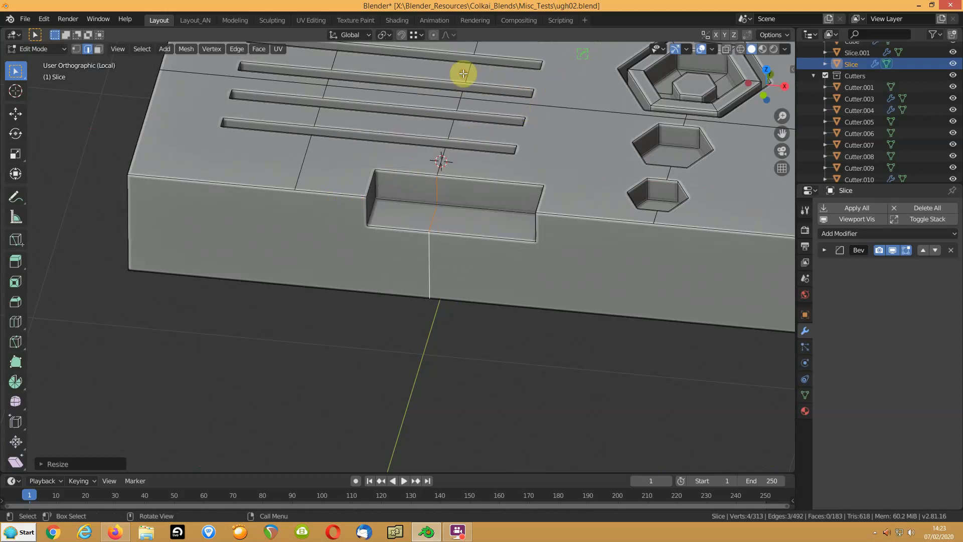
Move the cut edges along global X towards the notch's middle and bevel them about 0.113 m wide into a strip
shift+middle_drag(573, 184, 515, 238)
middle_drag(613, 211, 500, 215)
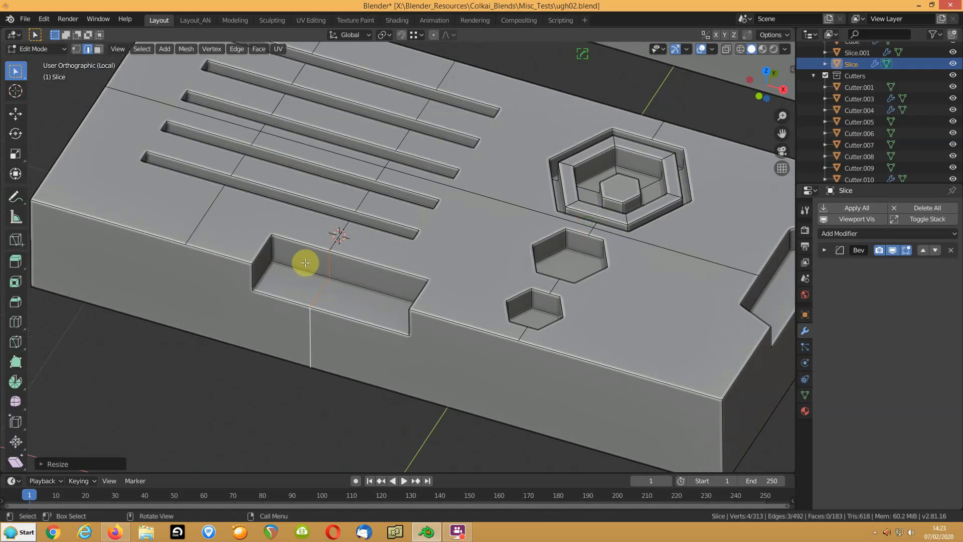
key(g)
key(x)
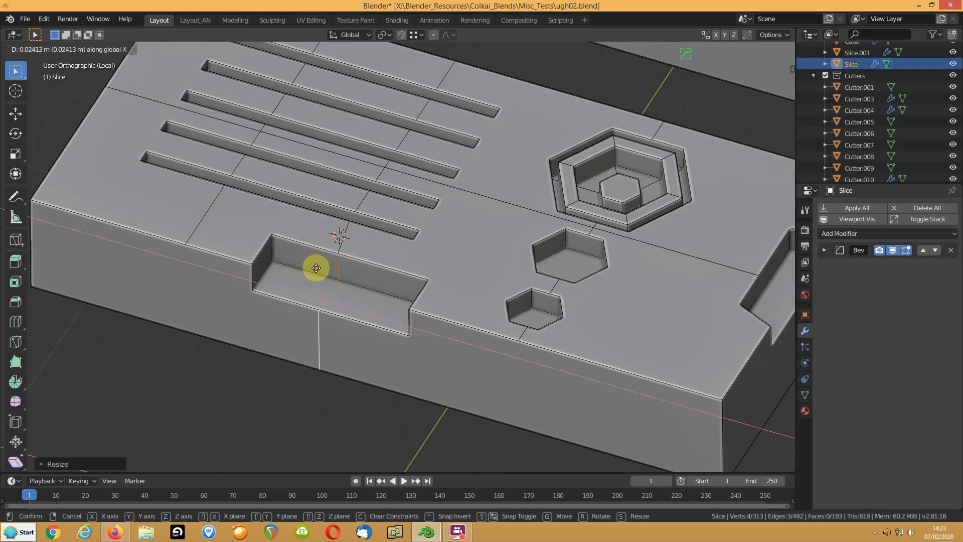
click(321, 271)
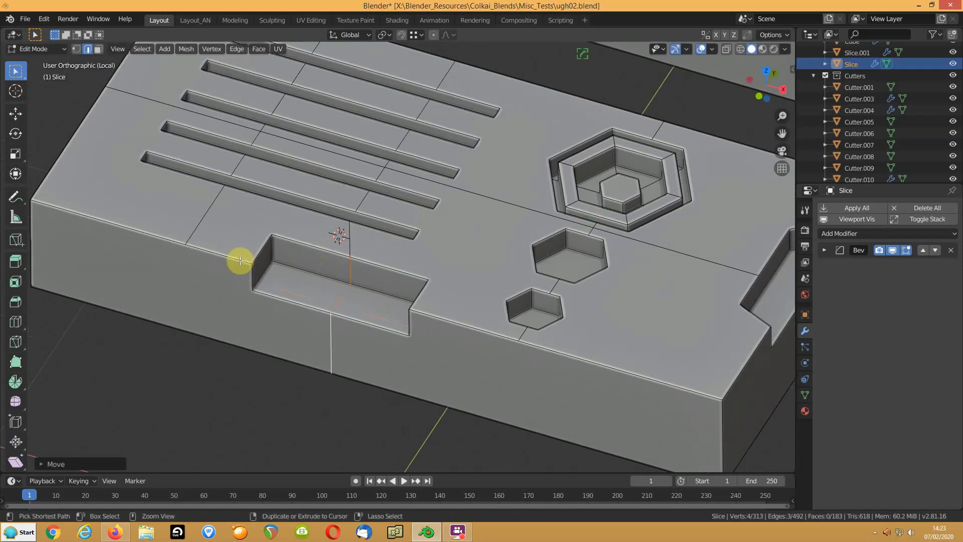
key(ctrl+b)
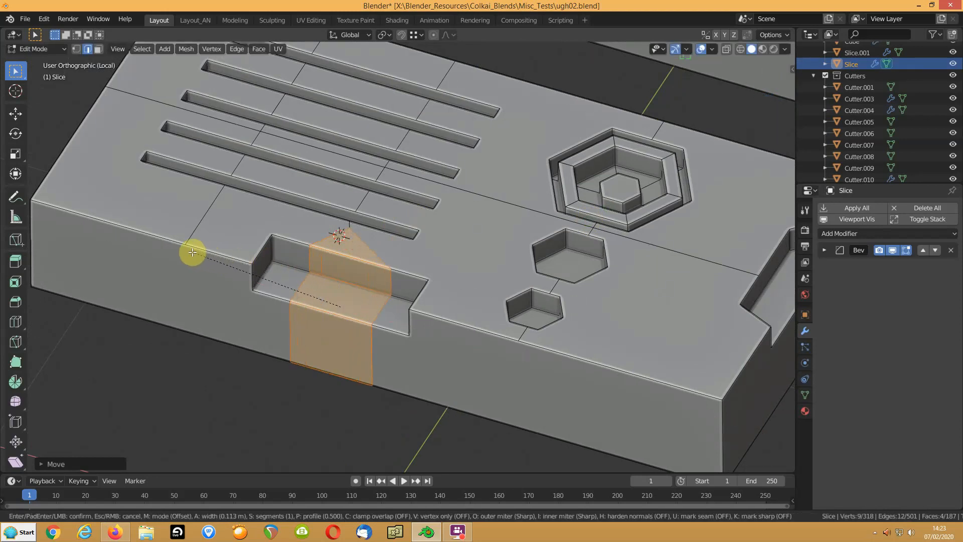
click(192, 252)
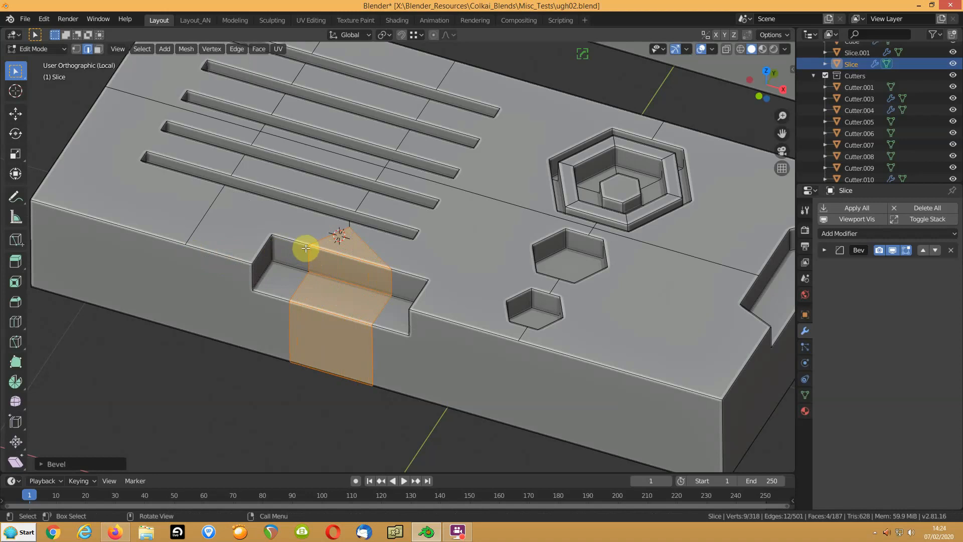
Bevel the middle segment of the notch's upper inner edge about 0.022 m wide
click(327, 249)
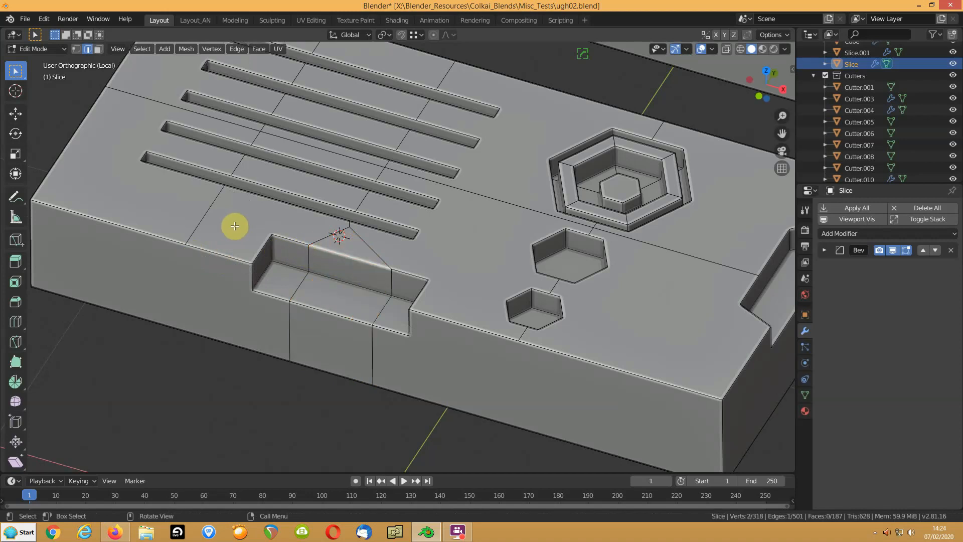
key(ctrl+b)
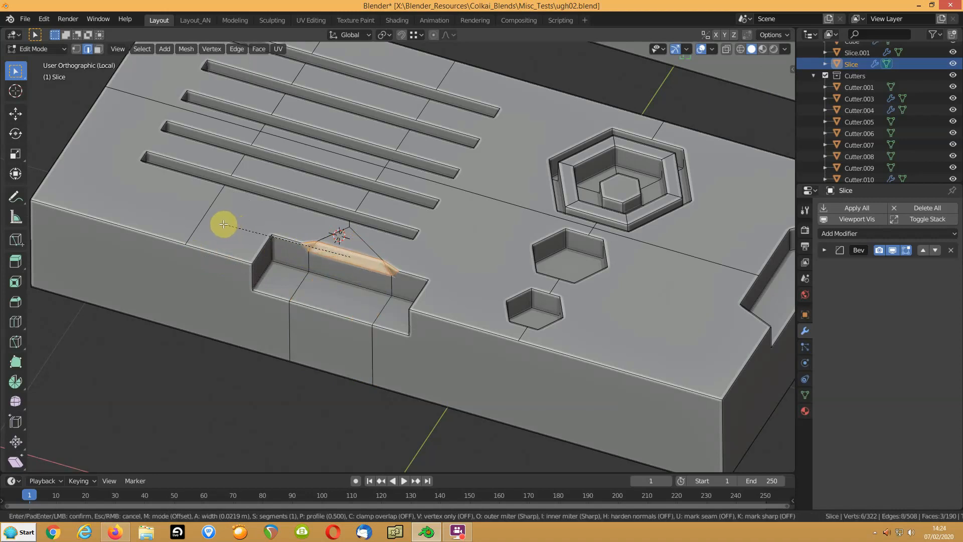
click(224, 224)
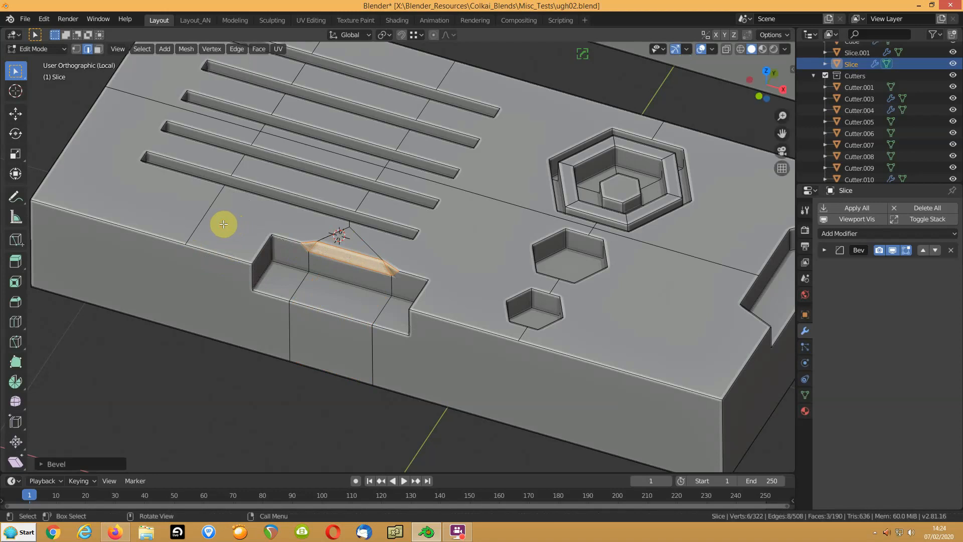
Return to Object Mode, leave Local View and apply HardOps (S) Sharpen to Slice
key(Tab)
key(q)
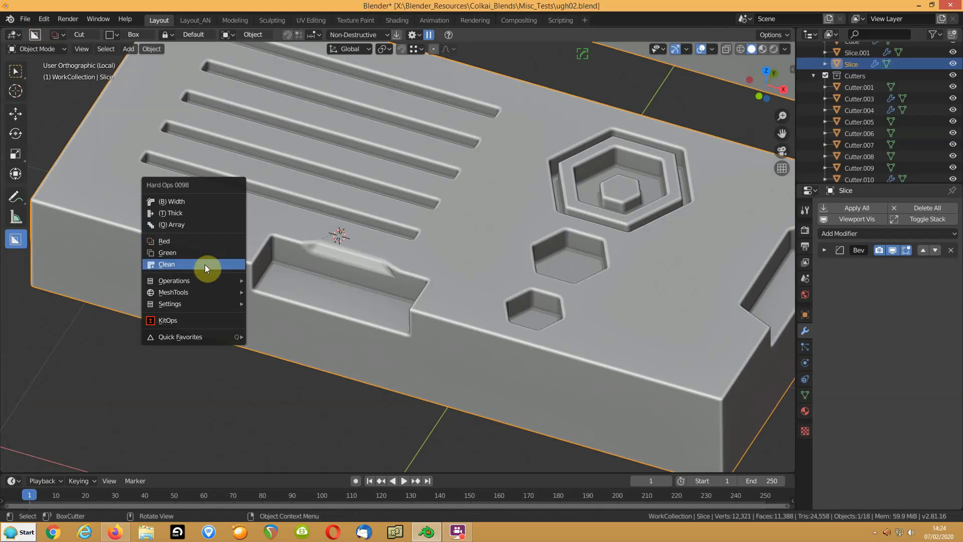
mouse_move(208, 284)
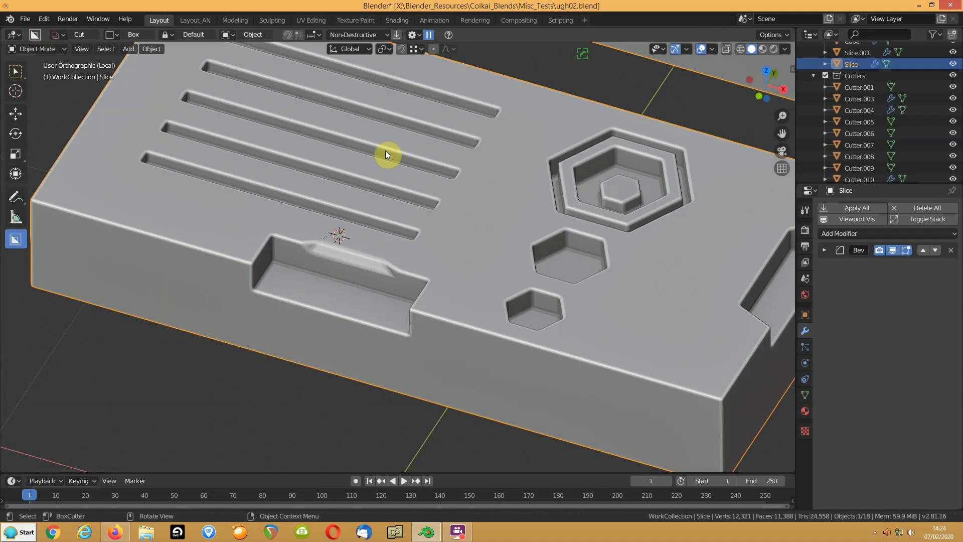
key(KP_Divide)
mouse_move(386, 151)
middle_down()
mouse_move(366, 178)
mouse_move(387, 166)
middle_up()
click(259, 275)
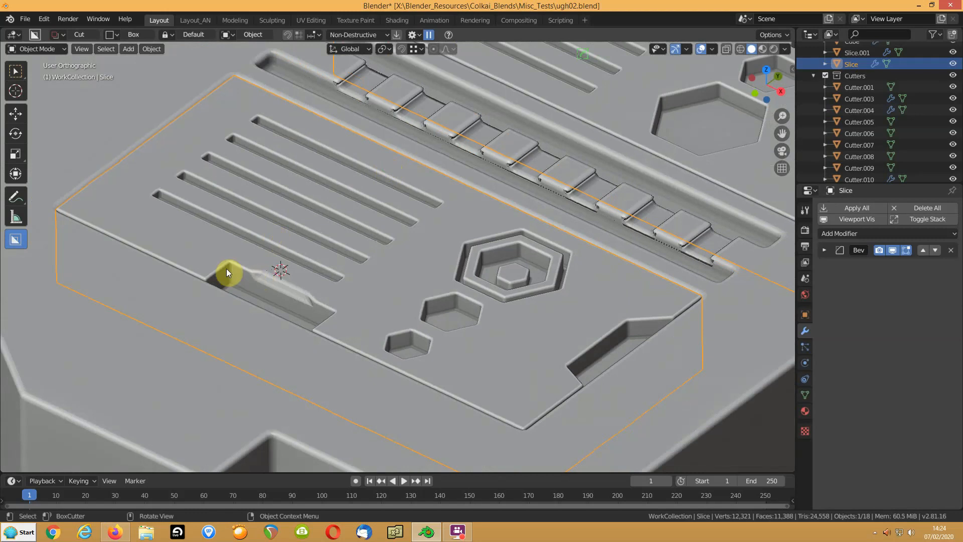
key(q)
mouse_move(211, 324)
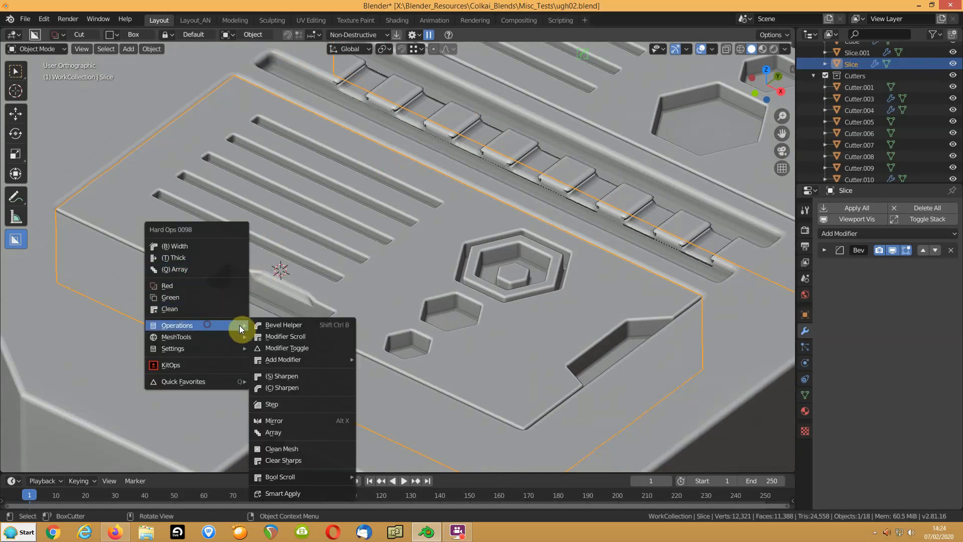
click(272, 377)
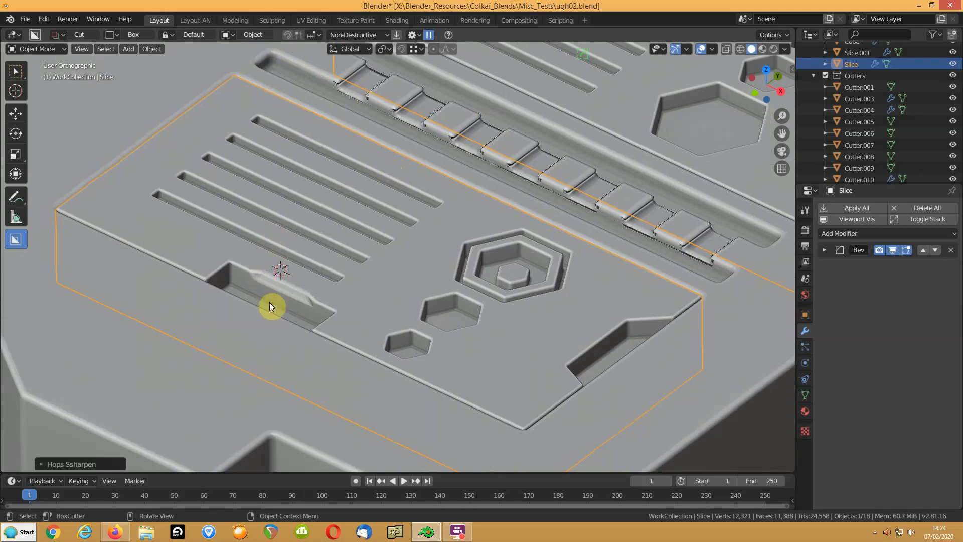
In Edit Mode, select the edges around the notch's new chamfer and toggle their sharp marking with HardOps Set Sharpen
key(Tab)
scroll(276, 296, up, 4)
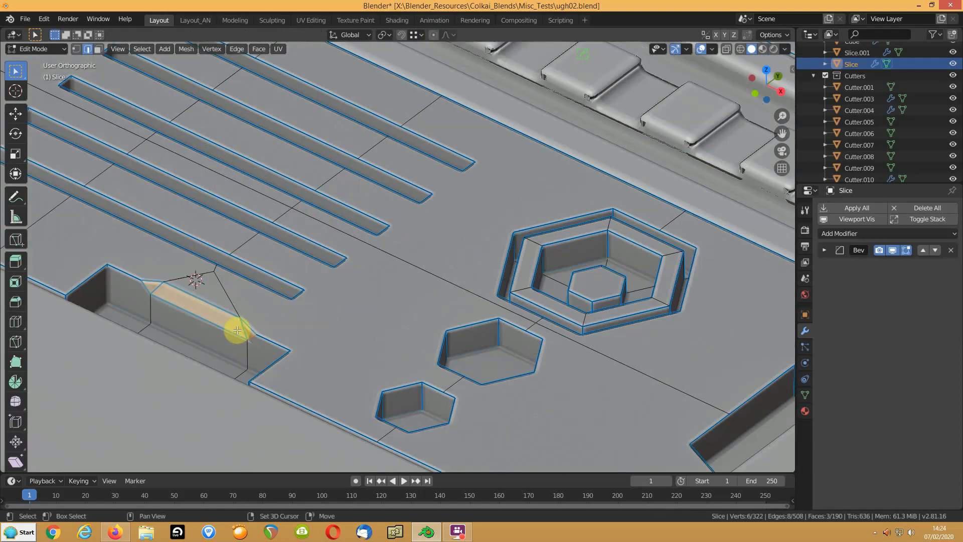
shift+middle_drag(334, 295, 349, 287)
click(267, 284)
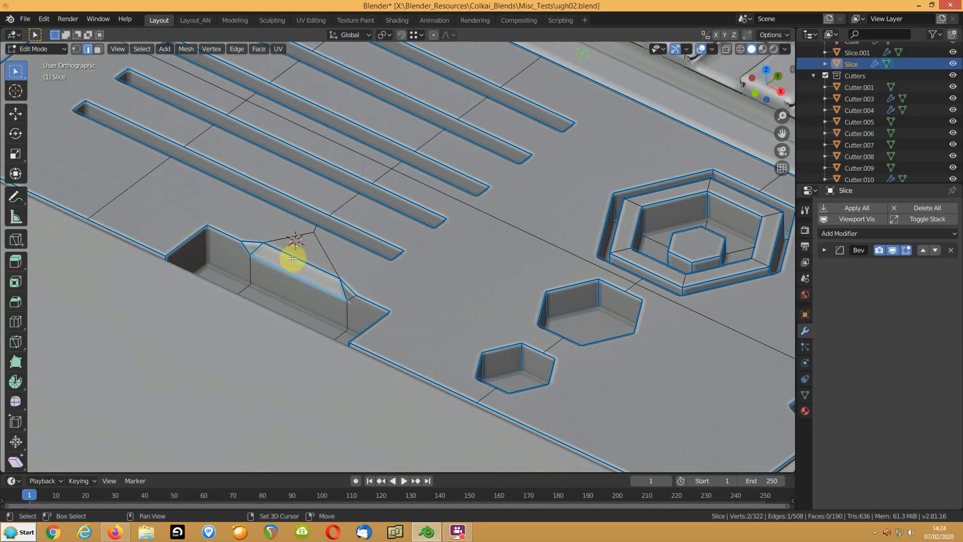
shift+click(247, 242)
shift+click(246, 248)
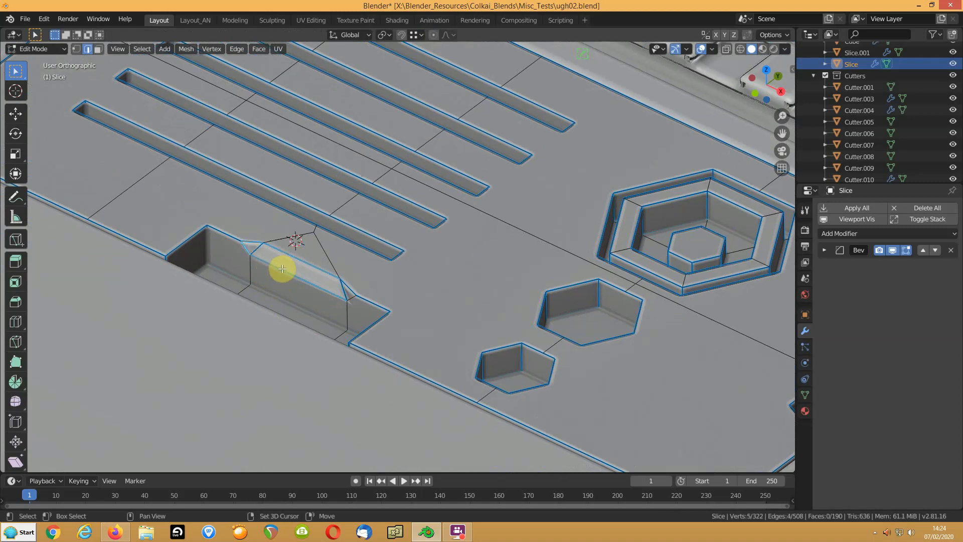
shift+click(342, 293)
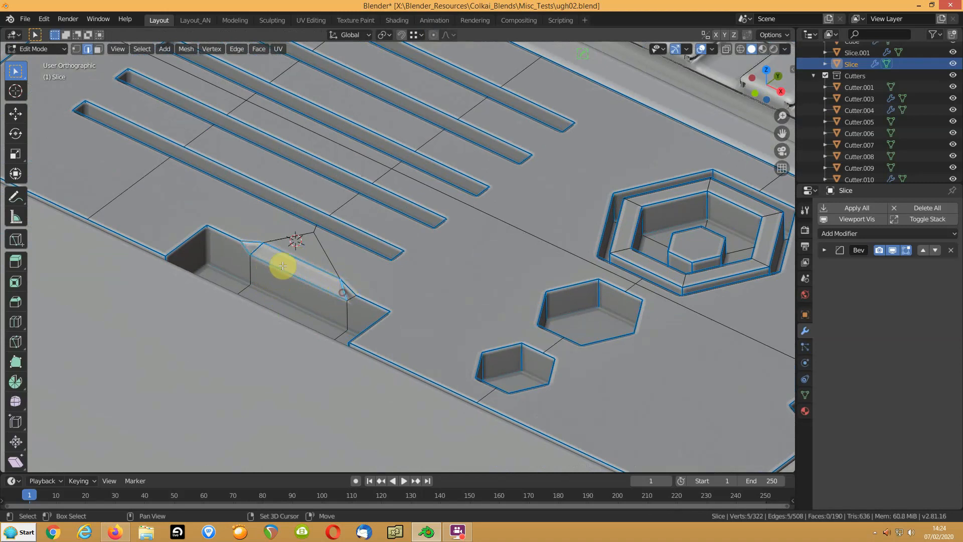
shift+click(257, 250)
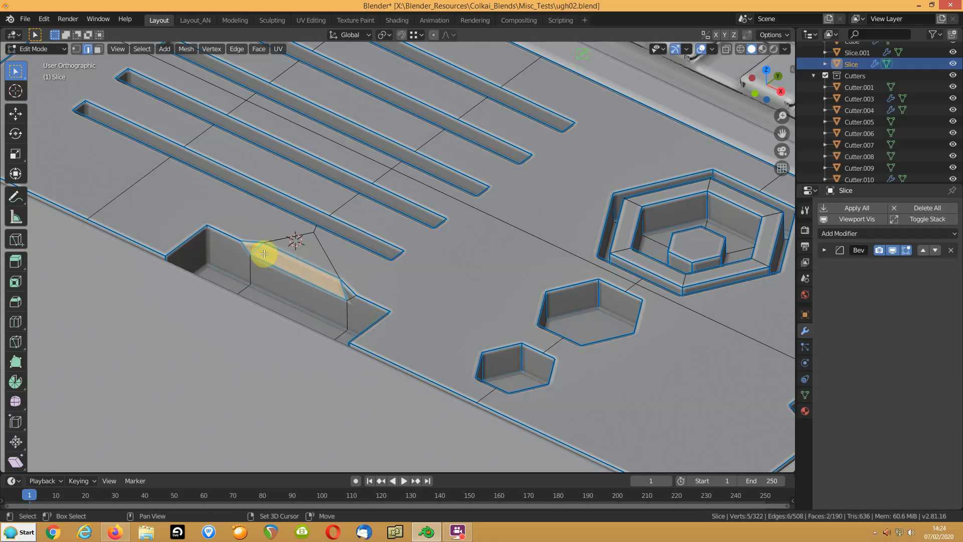
shift+click(352, 298)
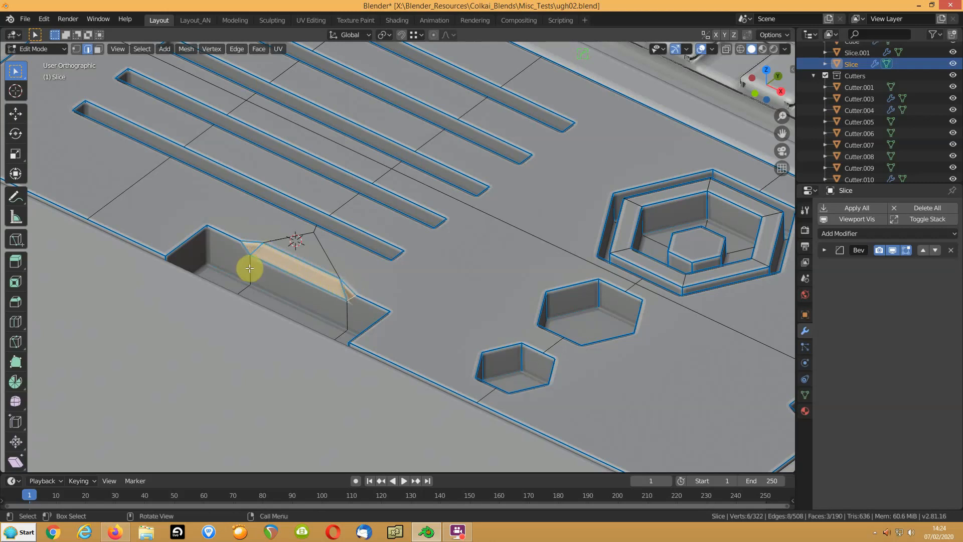
key(q)
click(211, 186)
key(q)
click(213, 186)
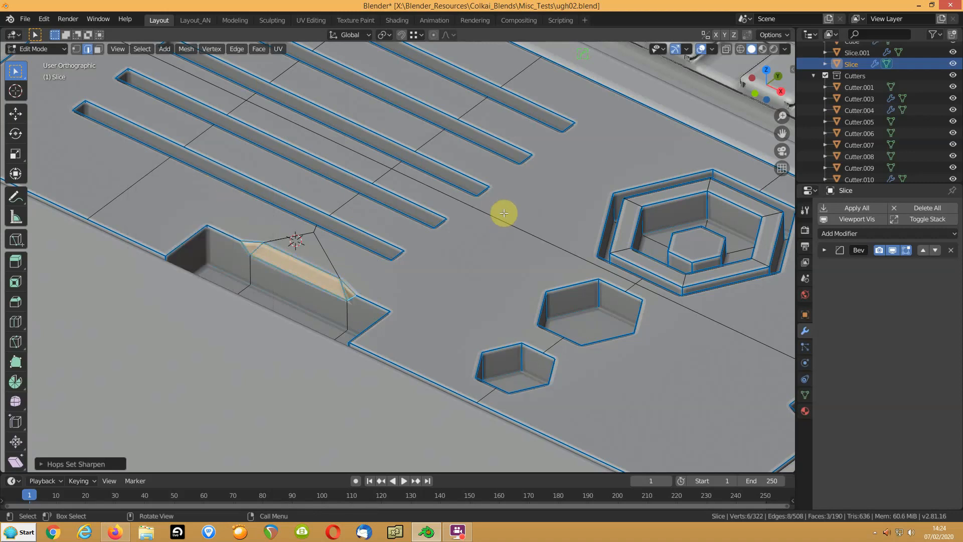
Show the transform sidebar, set the selected chamfer edges' mean bevel weight to 0.50 and check Slice in Object Mode
key(n)
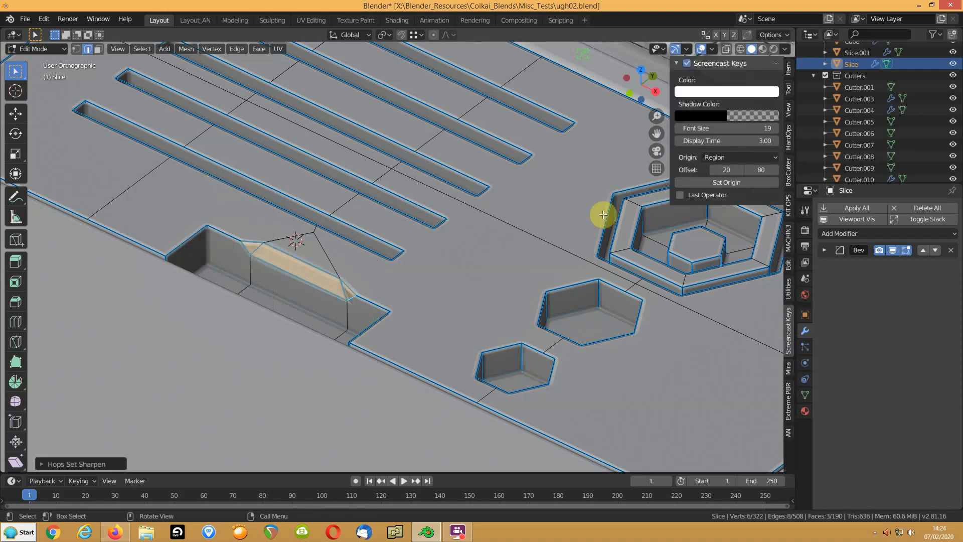
click(791, 71)
click(743, 173)
text(1.0)
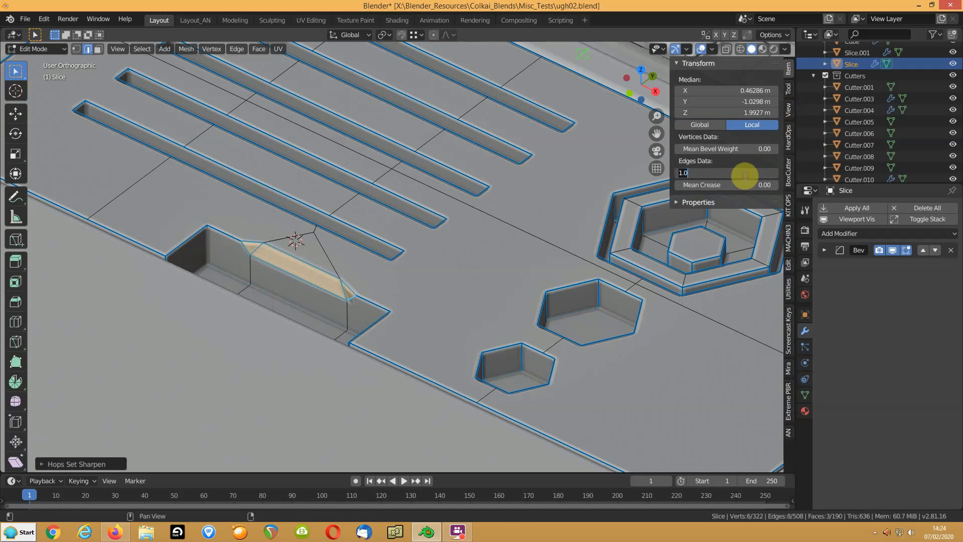
text(5)
key(Return)
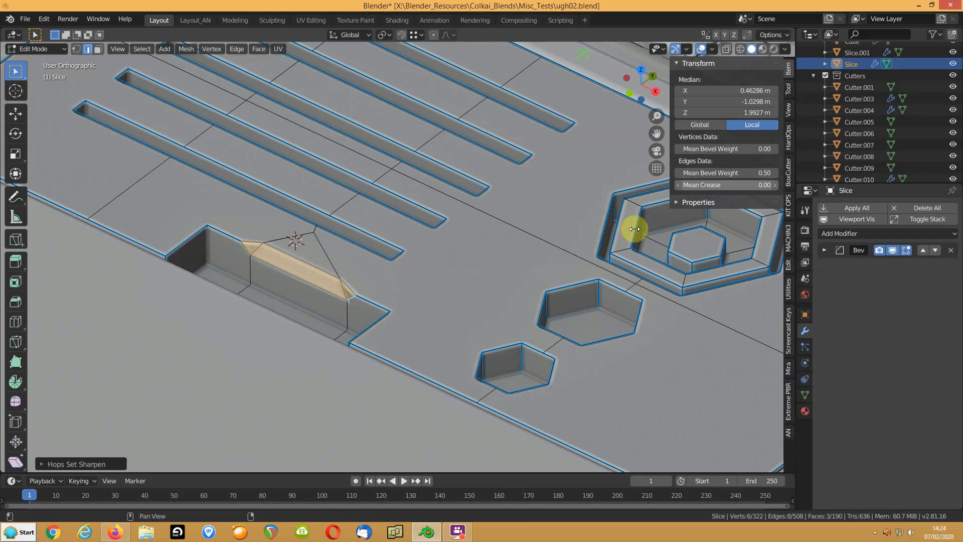
key(Tab)
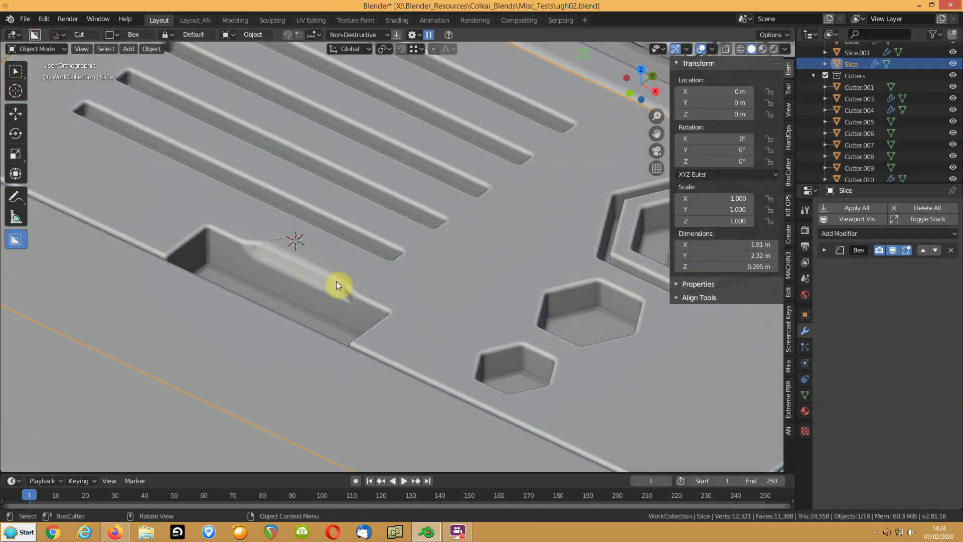
Set the chamfer edges' mean bevel weight to 0.30 in Edit Mode and check the notch in Object Mode
key(Tab)
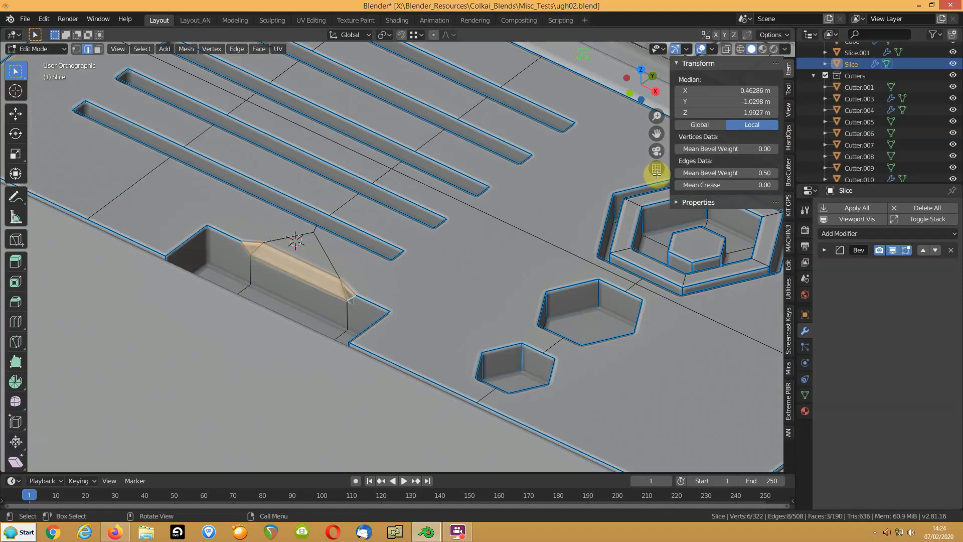
click(753, 173)
text(5)
key(Return)
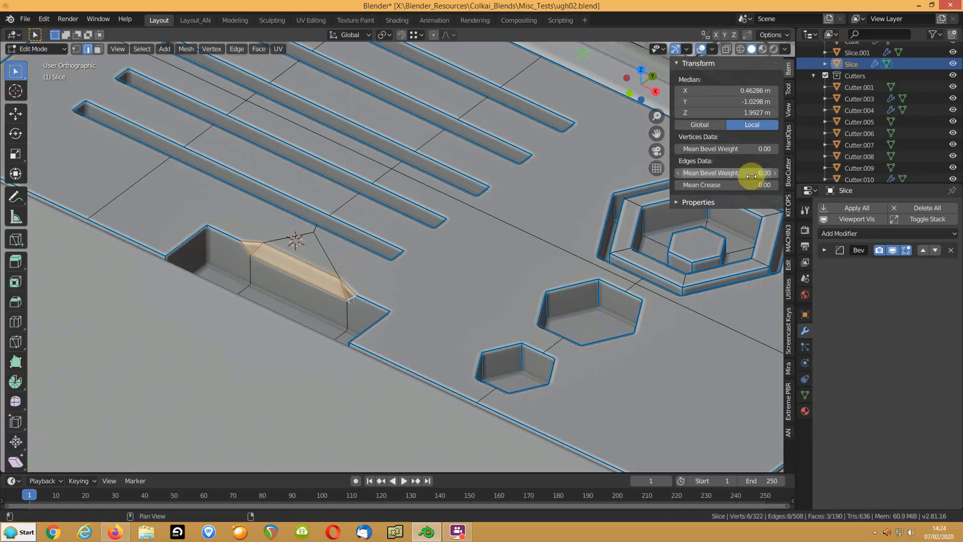
key(Tab)
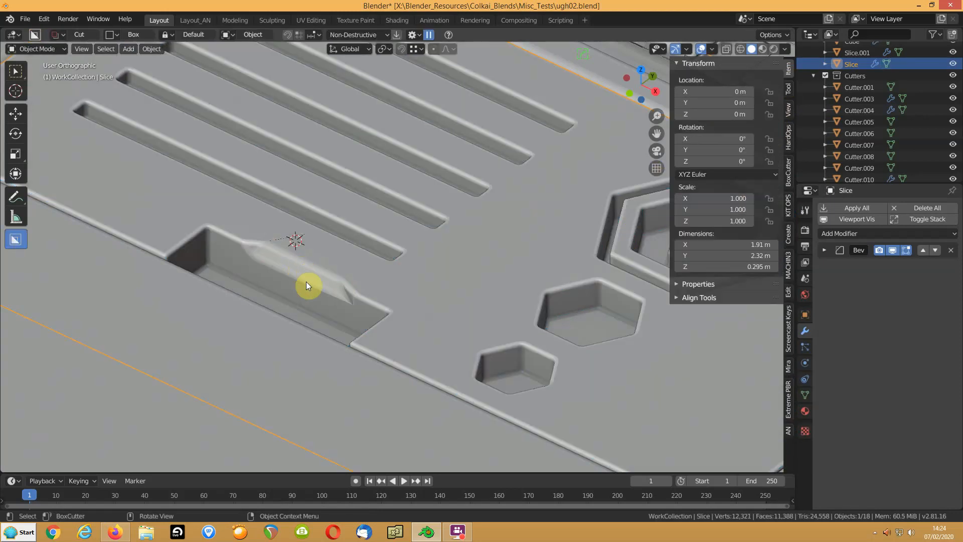
Straighten the sloping end edges of the notch's chamfer by scaling each one to 0 along X
key(Tab)
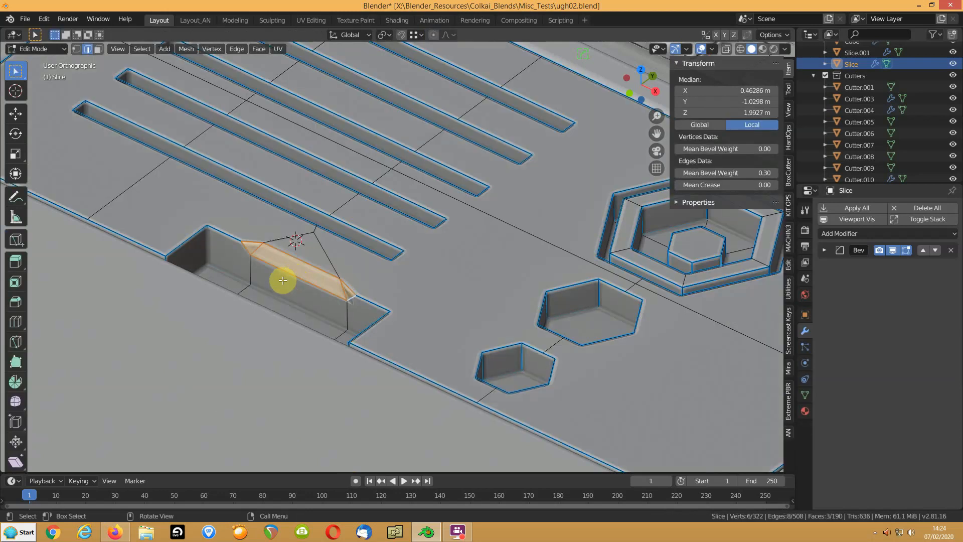
click(259, 248)
middle_drag(258, 280, 292, 281)
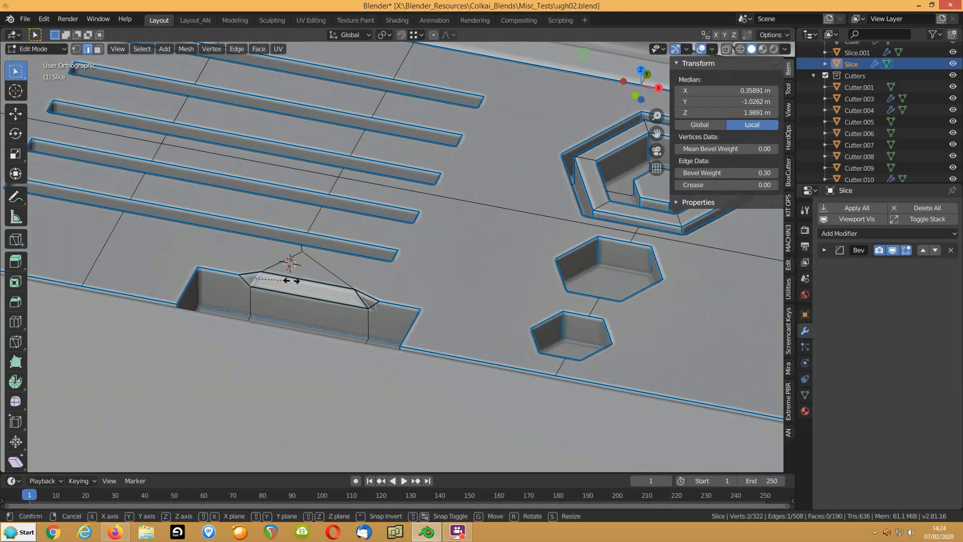
key(s)
key(x)
key(0)
key(Return)
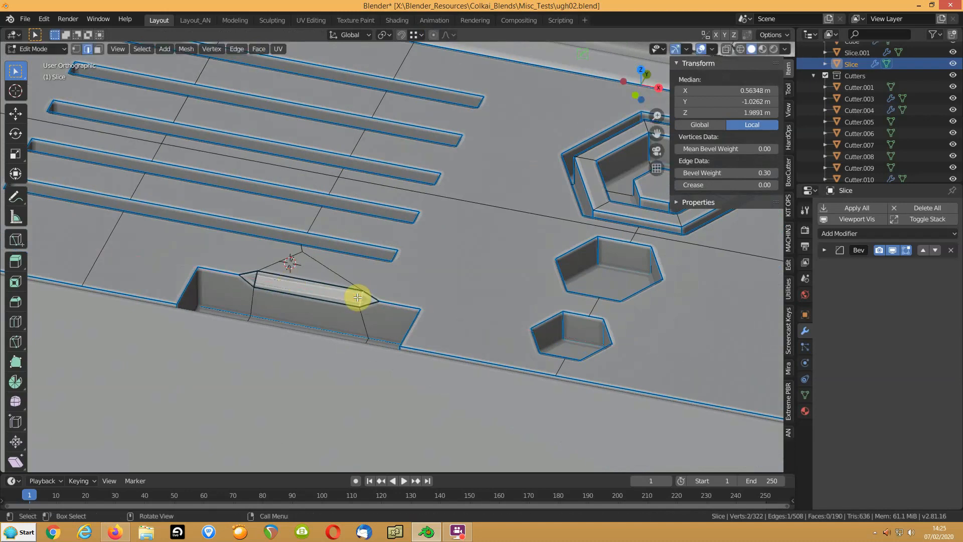
middle_drag(307, 315, 333, 300)
key(Tab)
scroll(335, 304, up, 2)
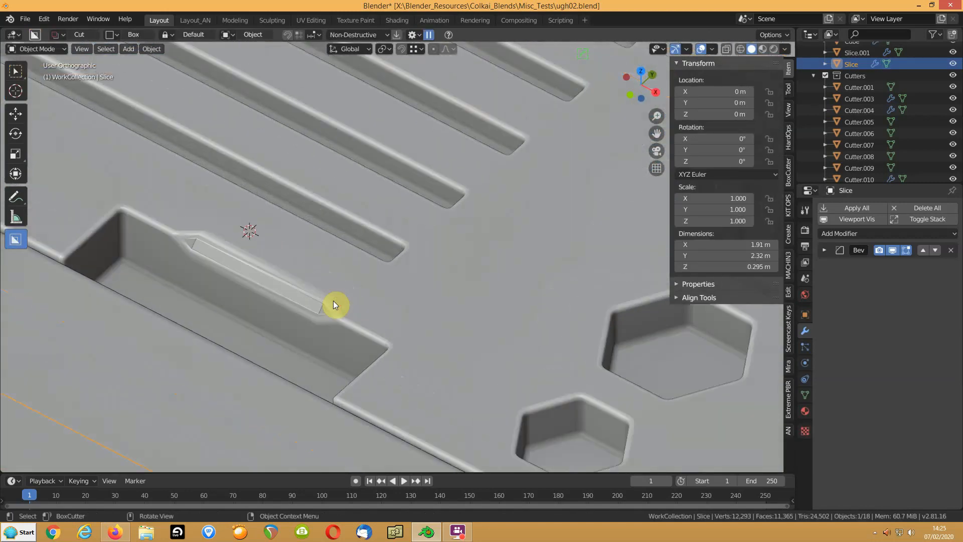
Select all edges around the notch's chamfer and its corner triangles and set their mean bevel weight to 0.10
key(Tab)
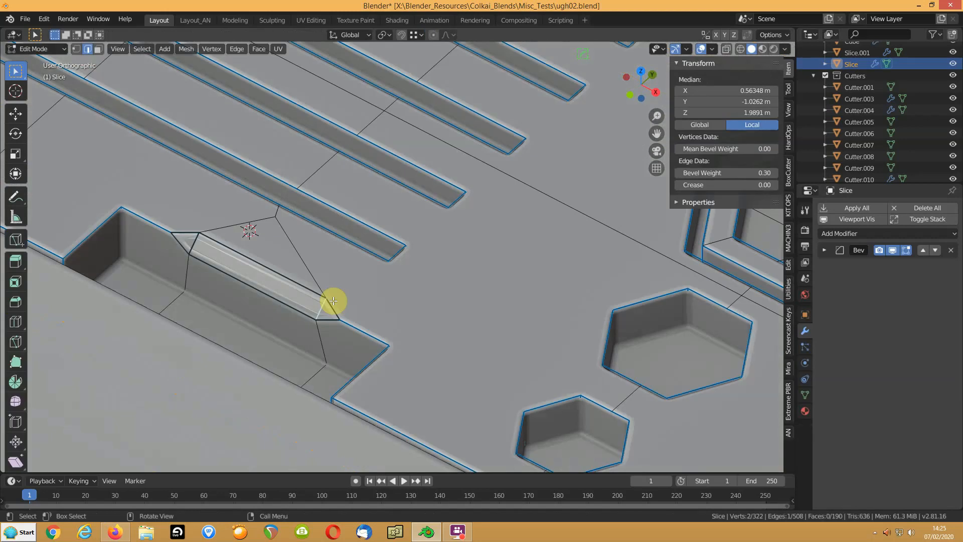
shift+click(195, 232)
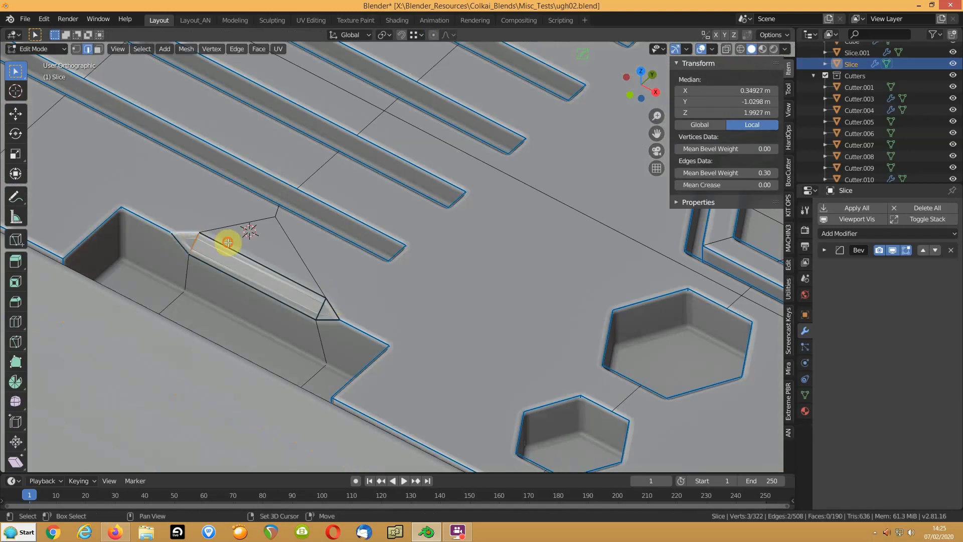
shift+click(320, 309)
shift+click(334, 307)
shift+click(327, 320)
shift+click(297, 310)
shift+click(180, 238)
click(743, 172)
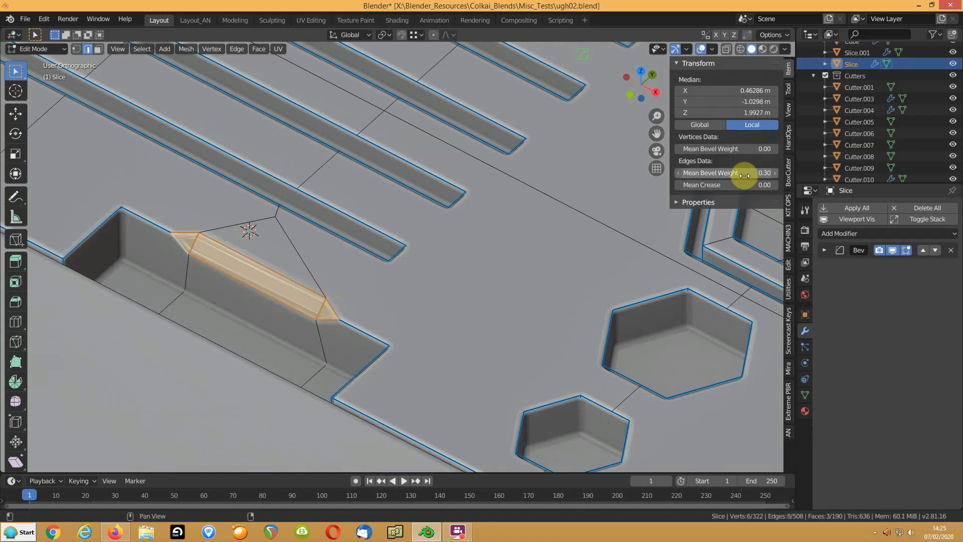
text(.1)
key(Return)
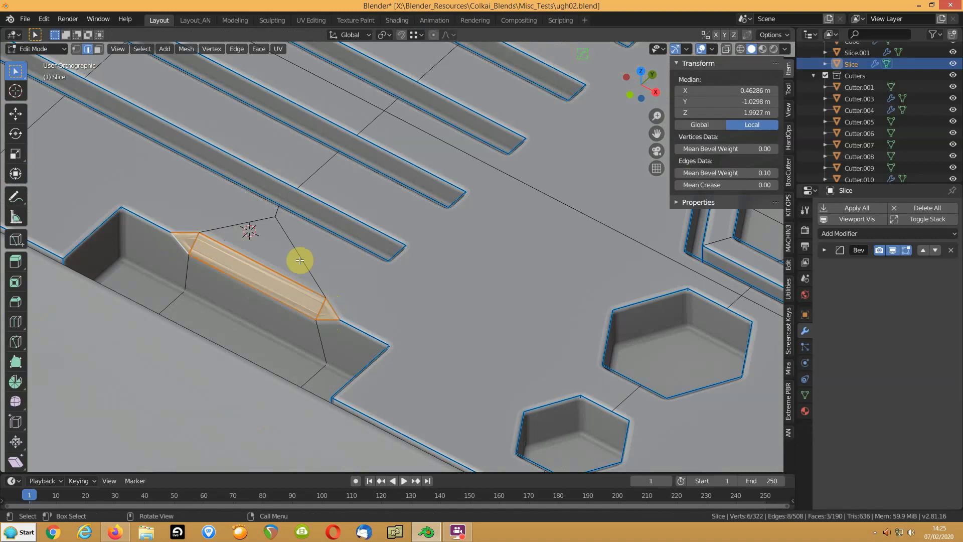
Examine the notch's chamfer shading in Object Mode and expand the Bevel modifier's settings
key(Tab)
scroll(273, 305, up, 3)
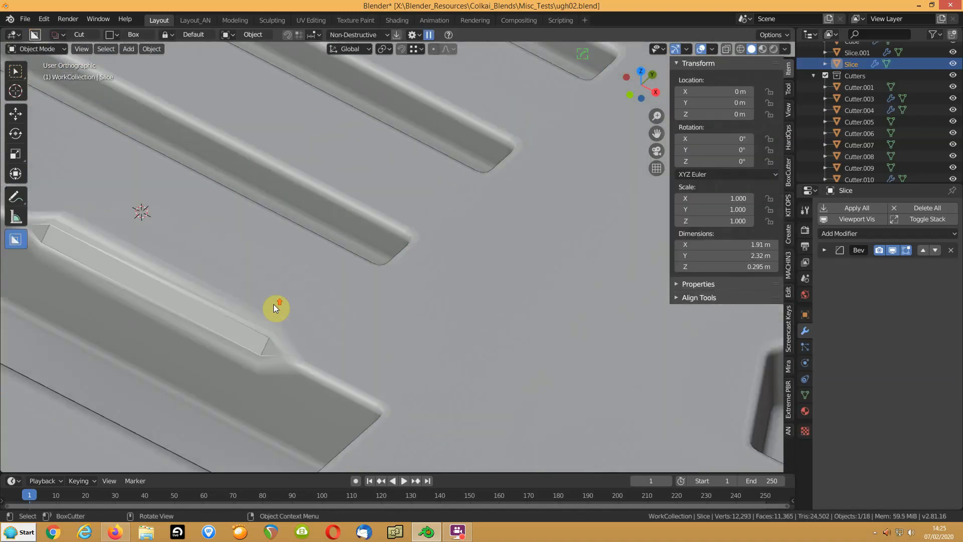
middle_drag(239, 328, 316, 280)
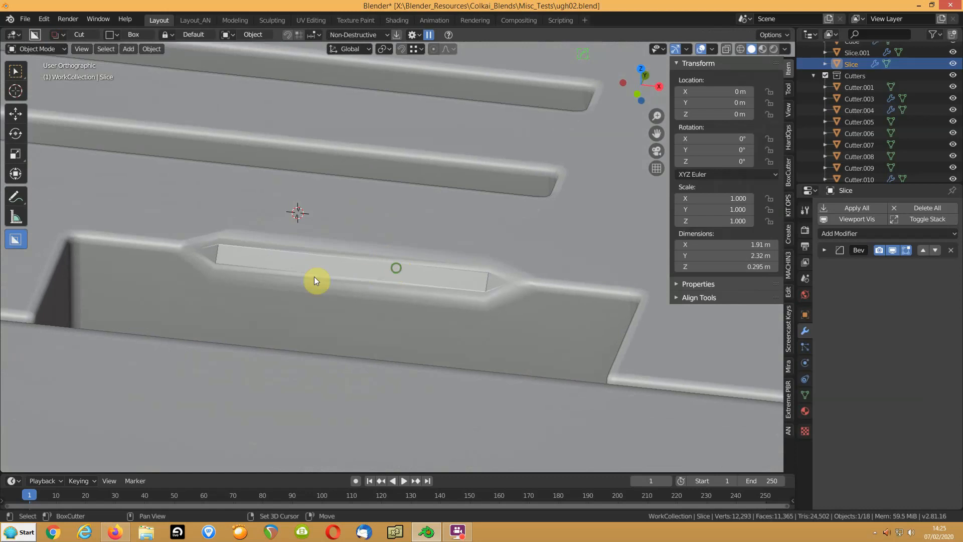
click(824, 250)
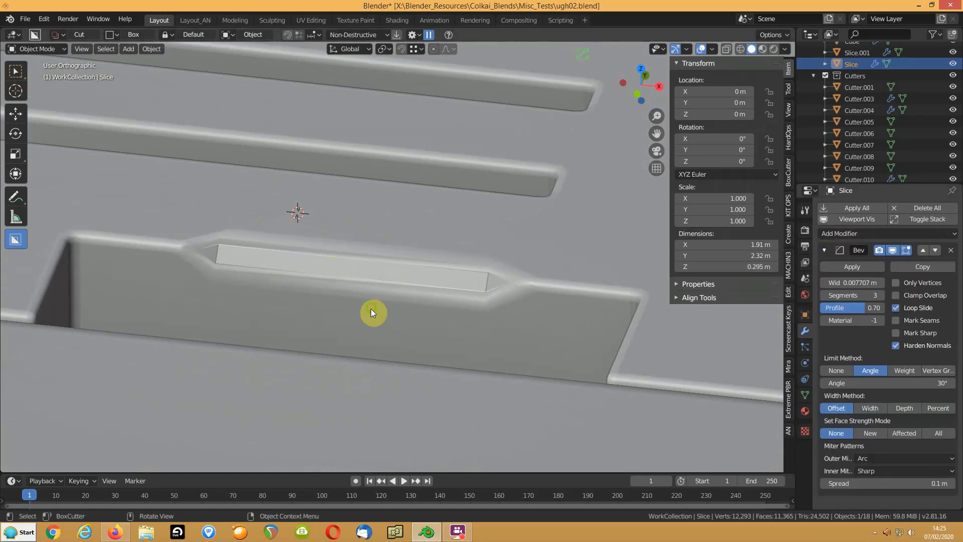
scroll(369, 317, down, 8)
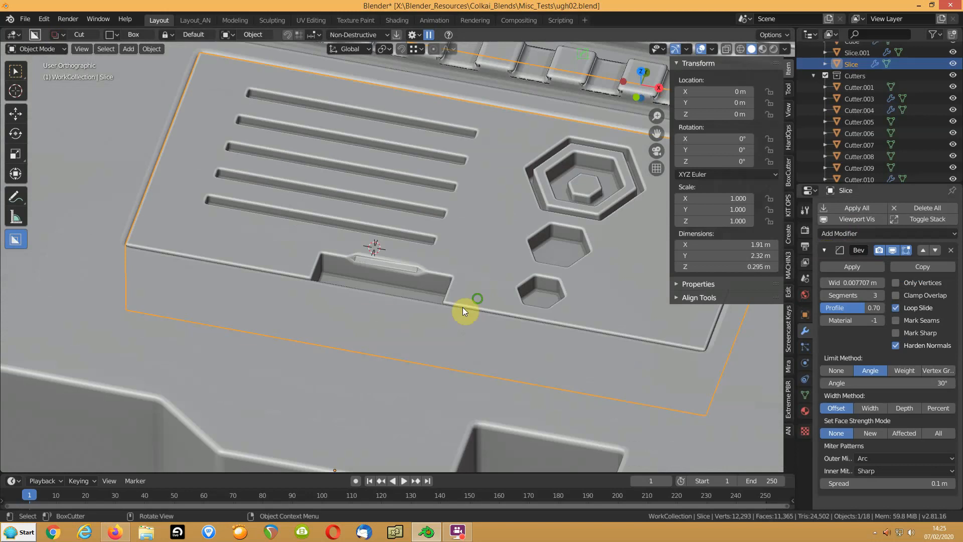
scroll(373, 282, up, 5)
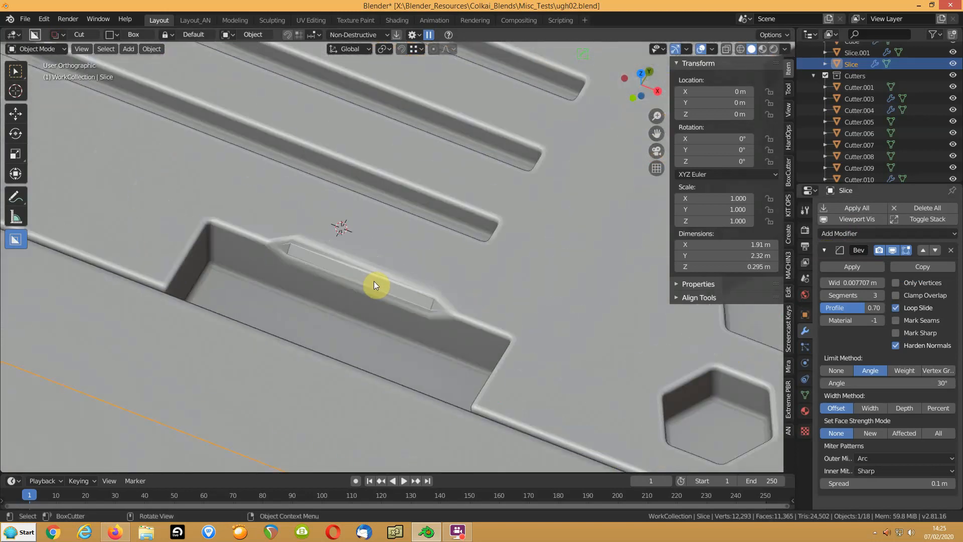
Move the chamfer's upper edge about 0.011 m inward along Y and its lower edge about 0.012 m down along Z
key(Tab)
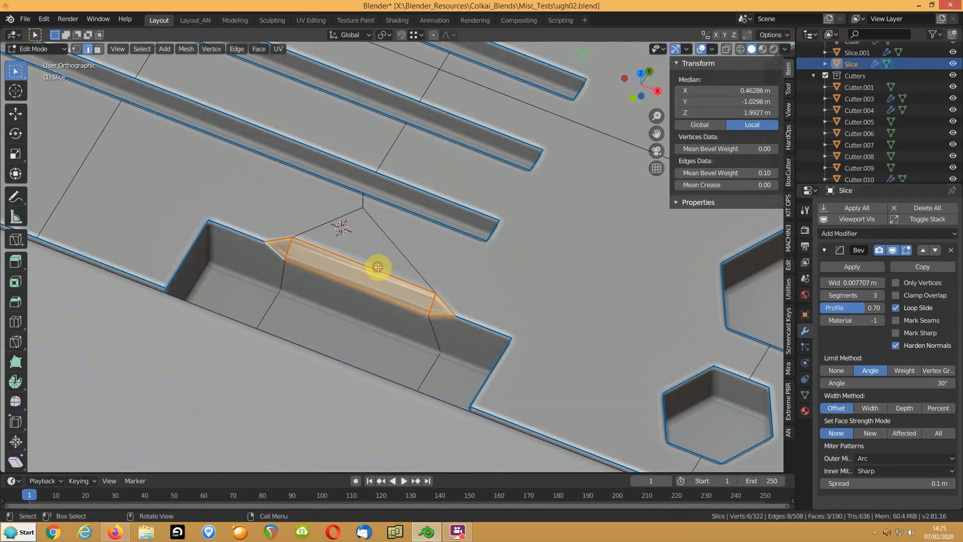
click(378, 268)
key(g)
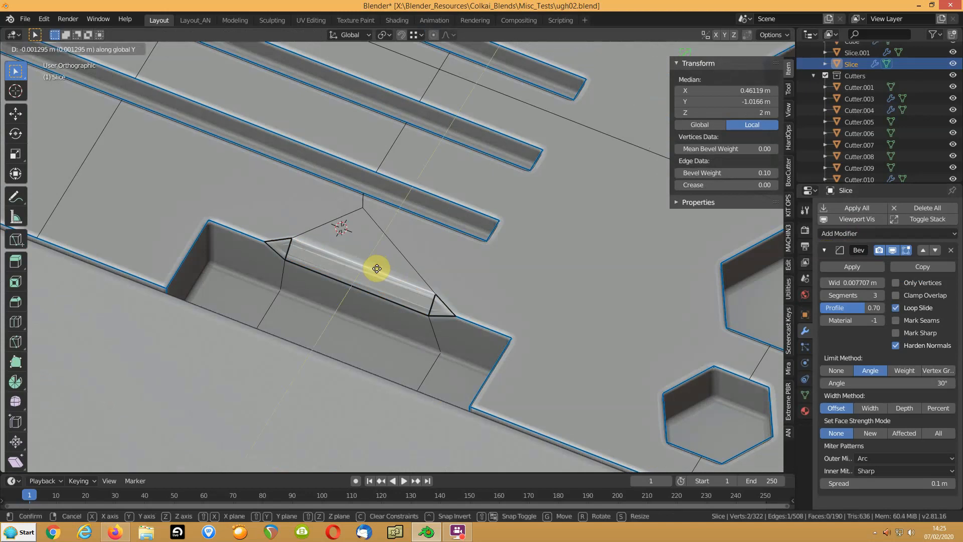
click(380, 261)
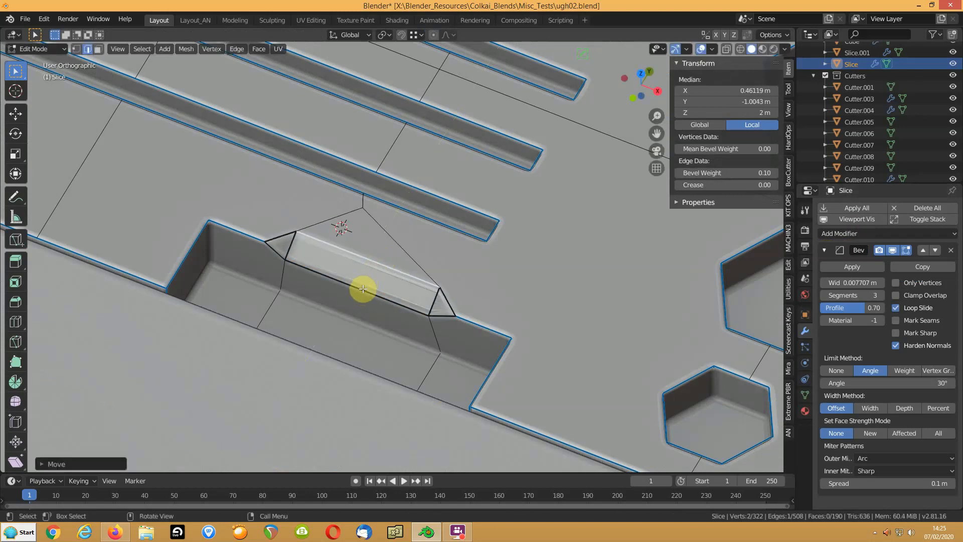
click(363, 289)
key(g)
key(z)
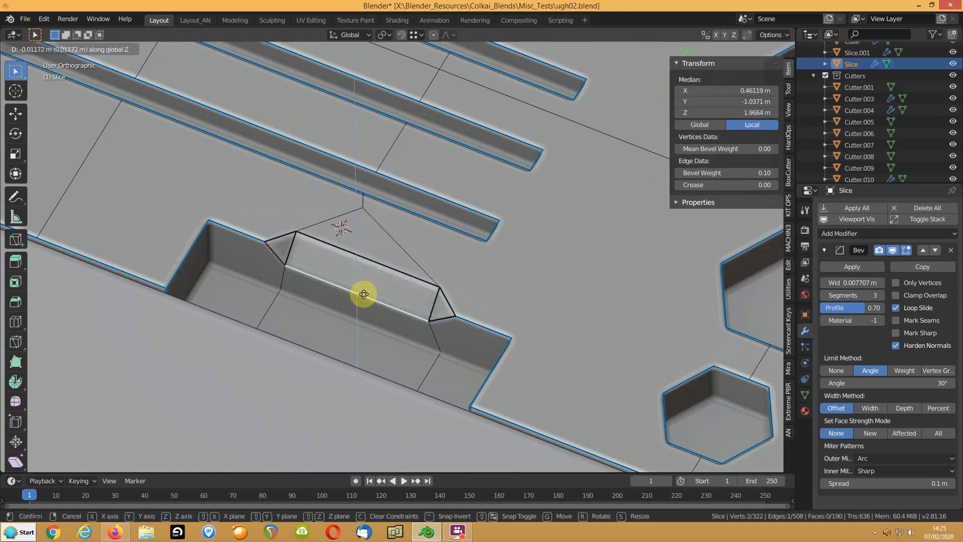
click(364, 294)
middle_drag(393, 281, 440, 273)
key(Tab)
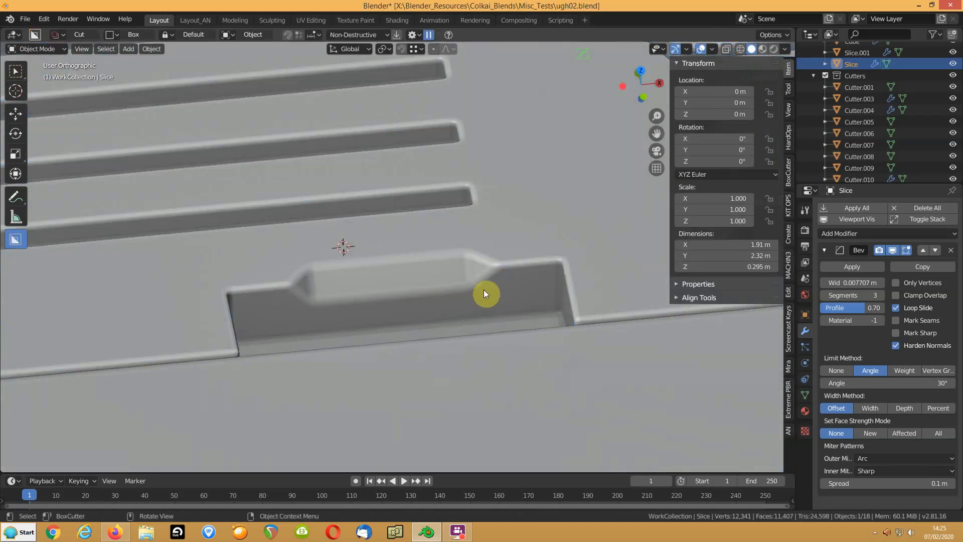
Cut a shallow, narrow BoxCutter box lengthwise through the notch's outer part, extending slightly past both of its ends
scroll(484, 295, down, 5)
middle_drag(487, 295, 386, 319)
drag(327, 161, 355, 336)
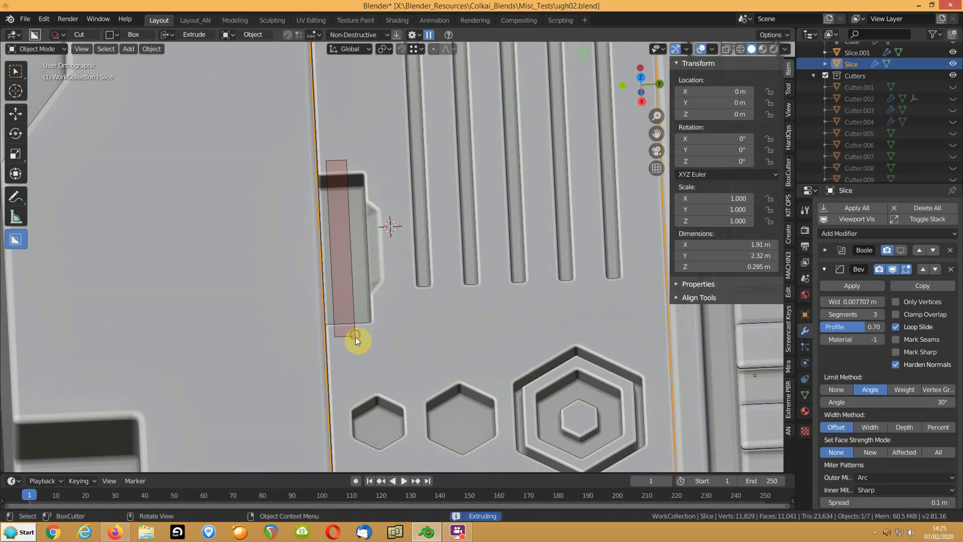
click(355, 339)
middle_drag(356, 339, 352, 293)
Cut a BoxCutter box about 0.562 by 0.616 m and 0.0195 m deep across the middle of the five slots
middle_drag(376, 104, 294, 95)
mouse_move(286, 89)
mouse_down()
mouse_move(483, 149)
mouse_move(446, 195)
mouse_move(430, 284)
mouse_move(392, 311)
mouse_up()
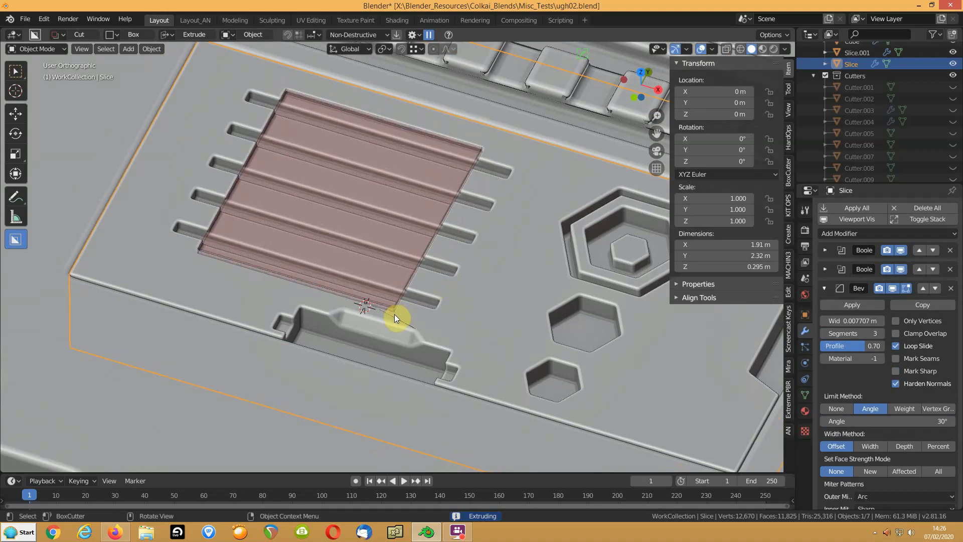
click(394, 314)
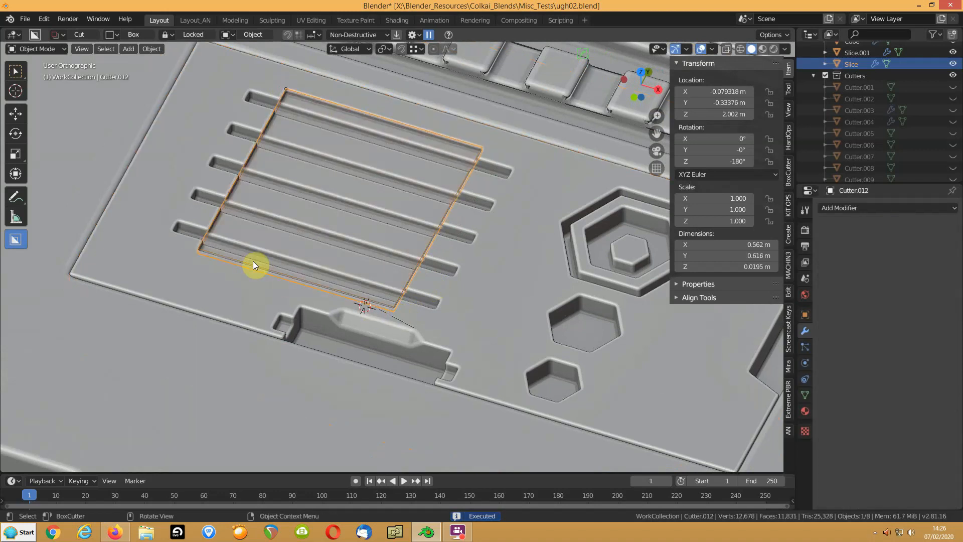
In the new cutter's mesh, hide the top face and scale the bottom face to about 0.9 along X for sloped sides
key(Tab)
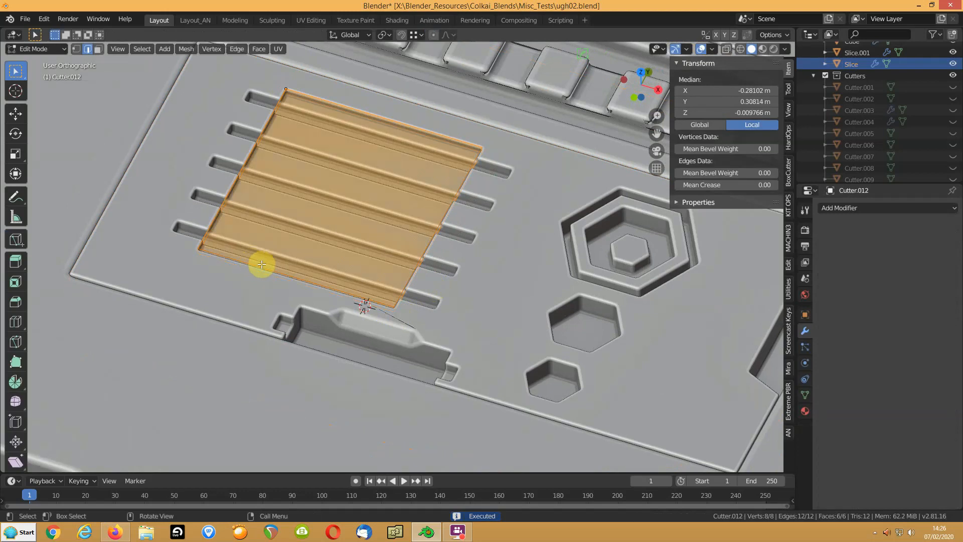
click(303, 224)
key(h)
click(304, 221)
key(s)
key(x)
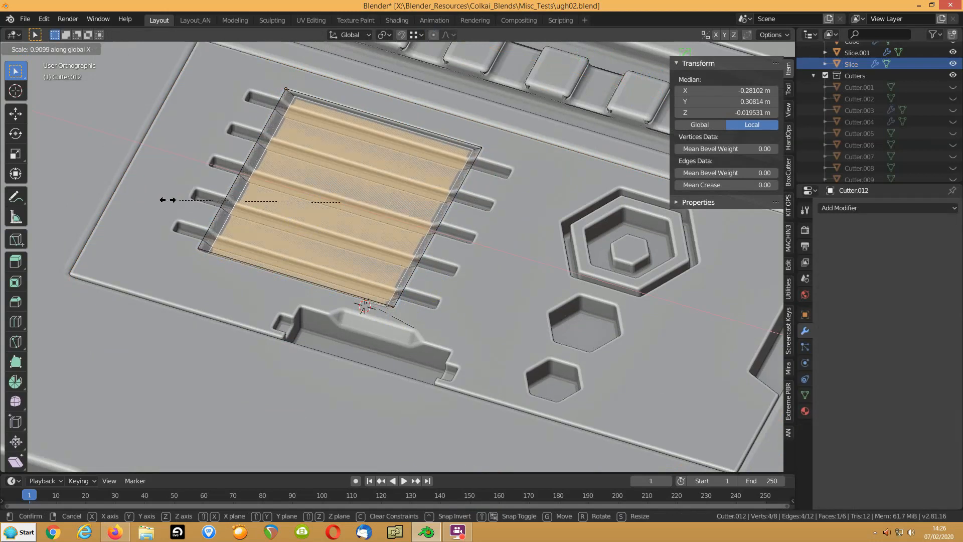
click(172, 200)
key(Tab)
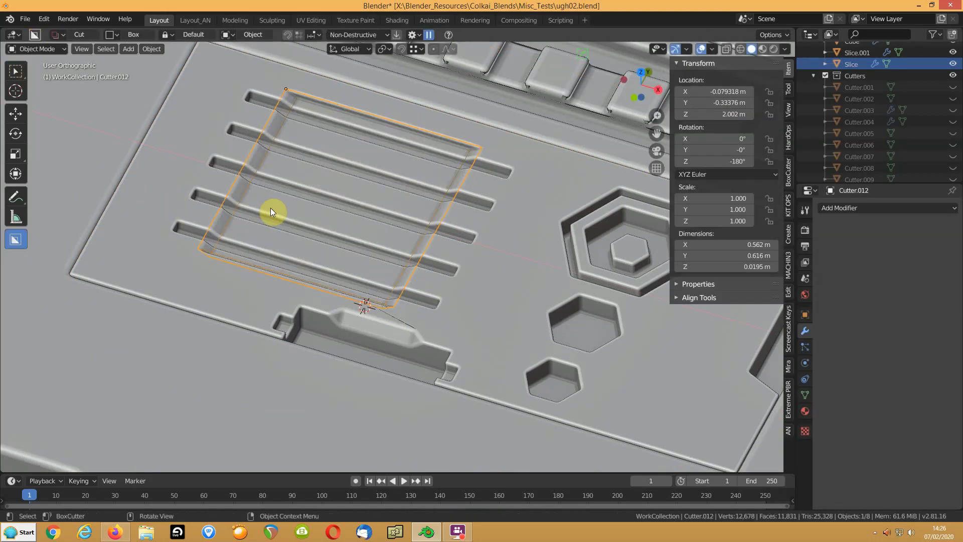
Hide the box cutter over the slots and inspect both panels on the block
key(h)
middle_drag(260, 227, 322, 276)
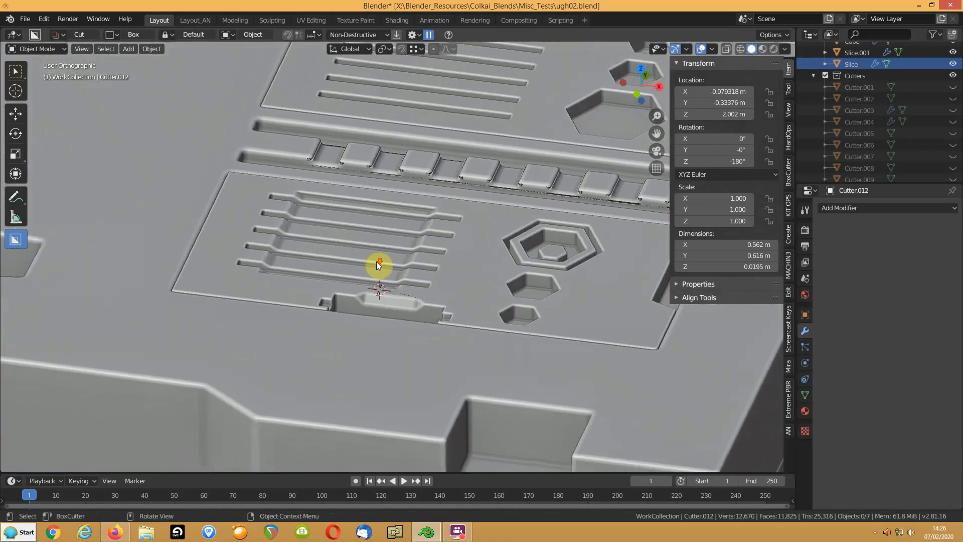
scroll(376, 261, down, 5)
middle_drag(489, 243, 382, 333)
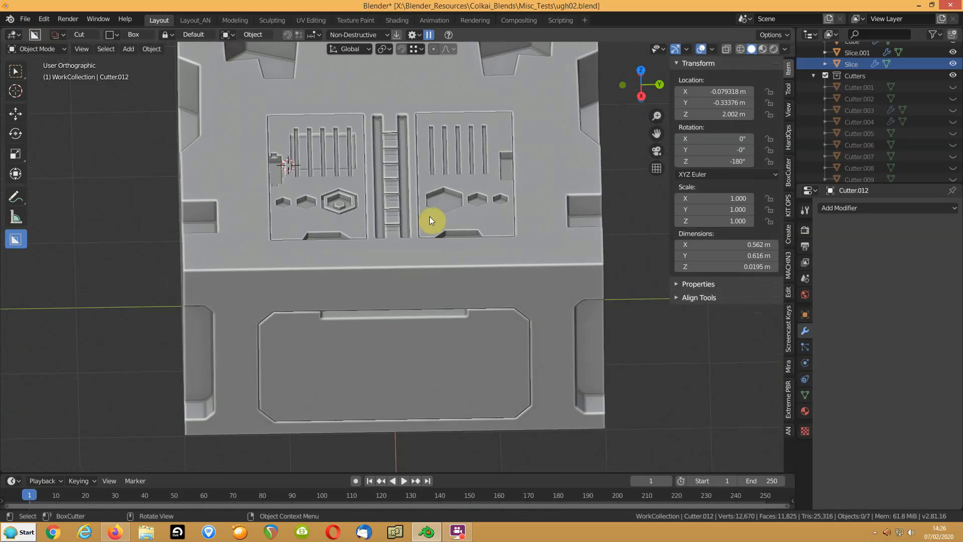
Save the file with the Slice panels selected, and save an incremented copy as ugh03.blend
click(332, 185)
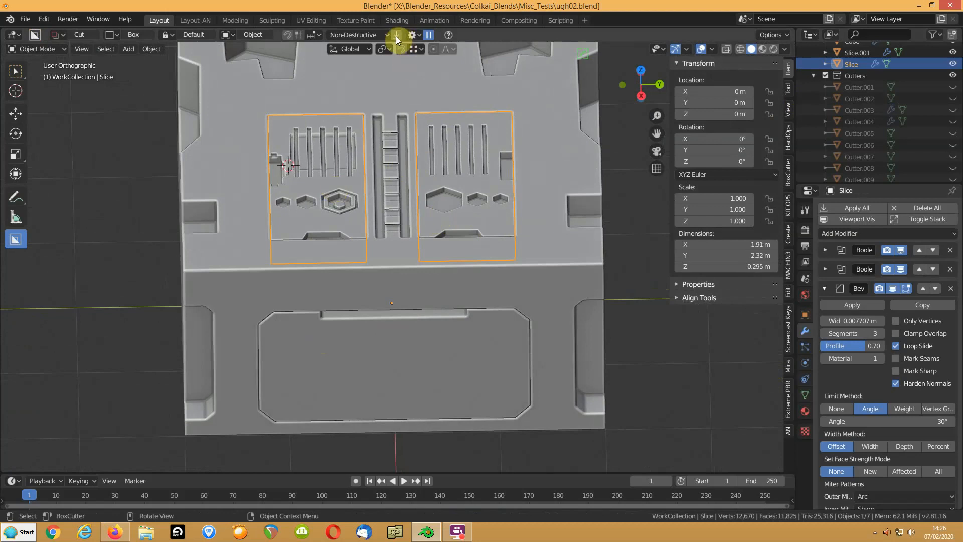
click(25, 18)
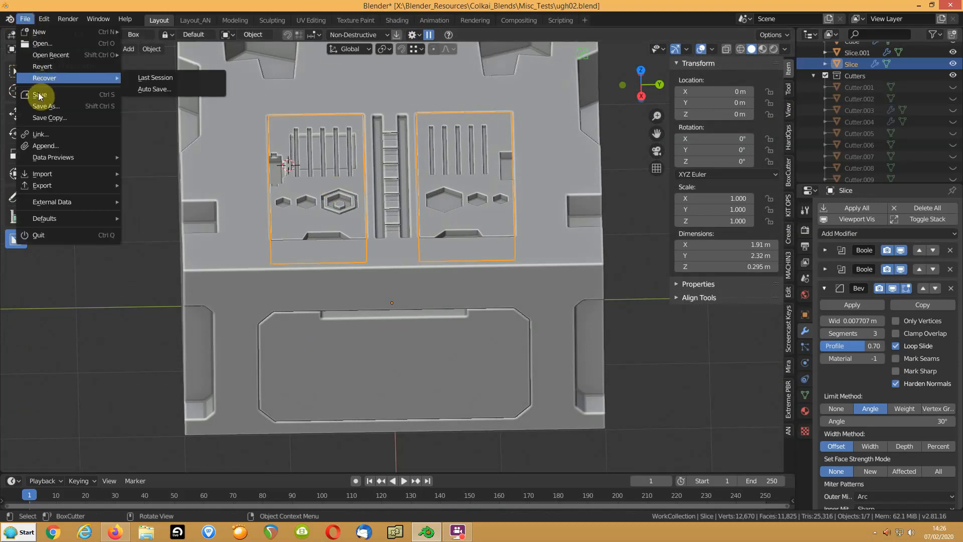
click(39, 95)
click(24, 18)
click(41, 108)
click(594, 436)
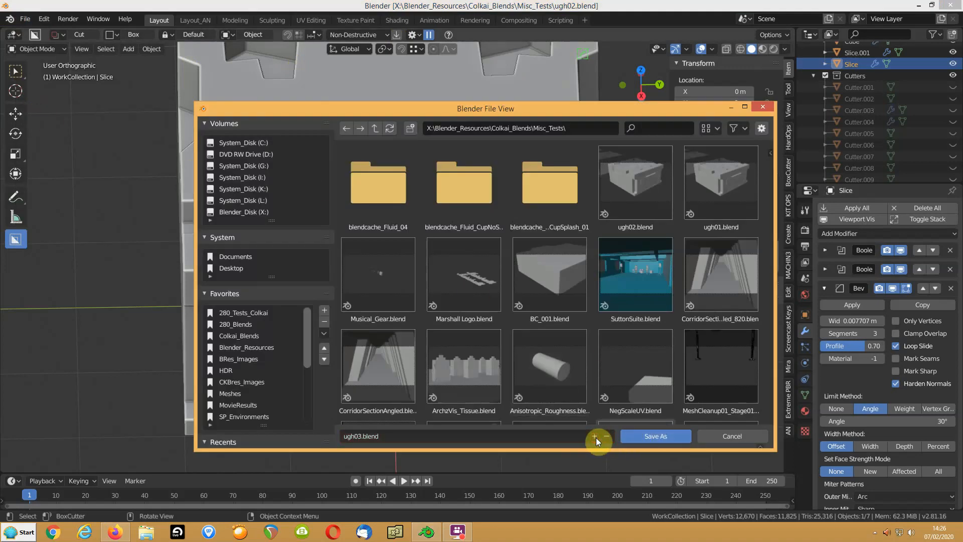
click(654, 435)
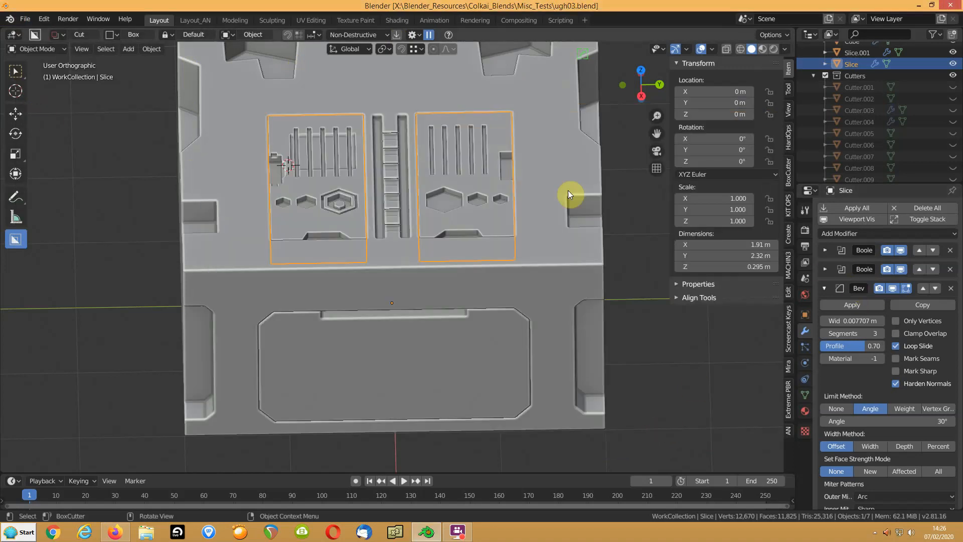
Apply the Slice object's boolean modifiers while keeping its bevel, and check the modifier stacks of Cube and Slice.001
click(397, 34)
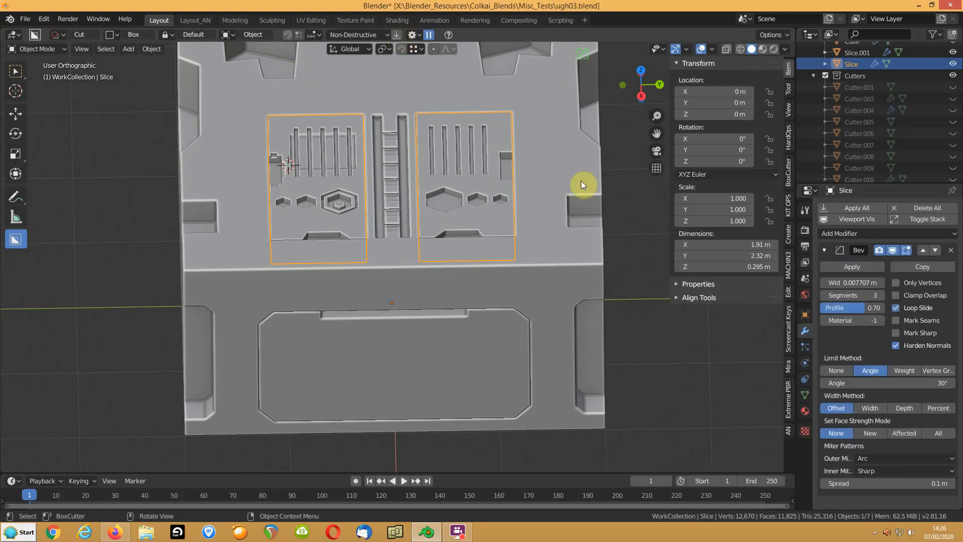
click(242, 205)
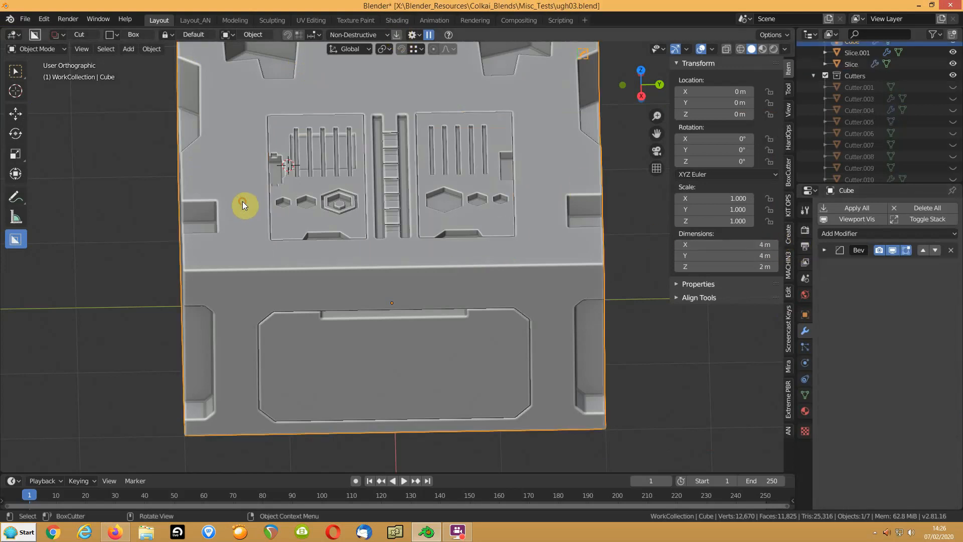
click(318, 330)
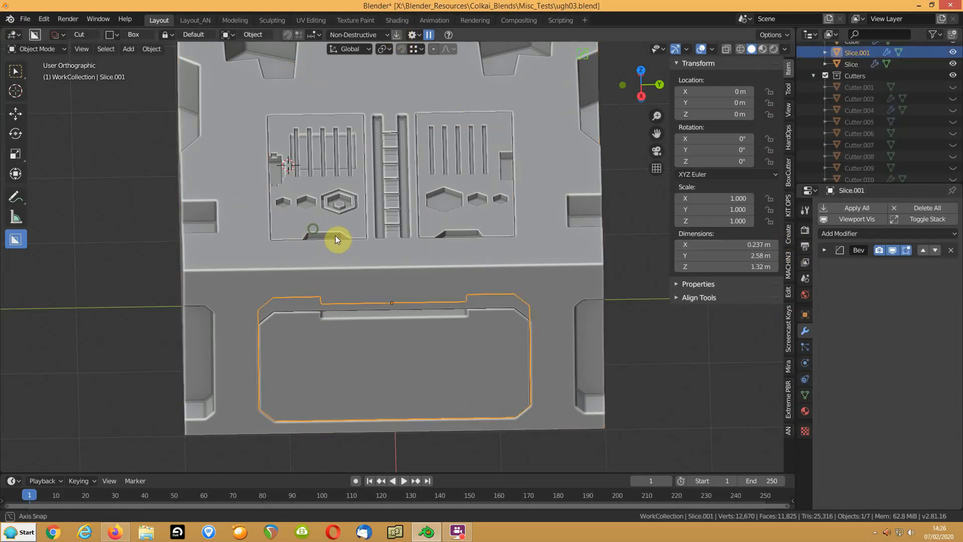
Open the Slice mesh for editing and snap the 3D cursor to the world origin
middle_drag(321, 233, 336, 225)
key(Tab)
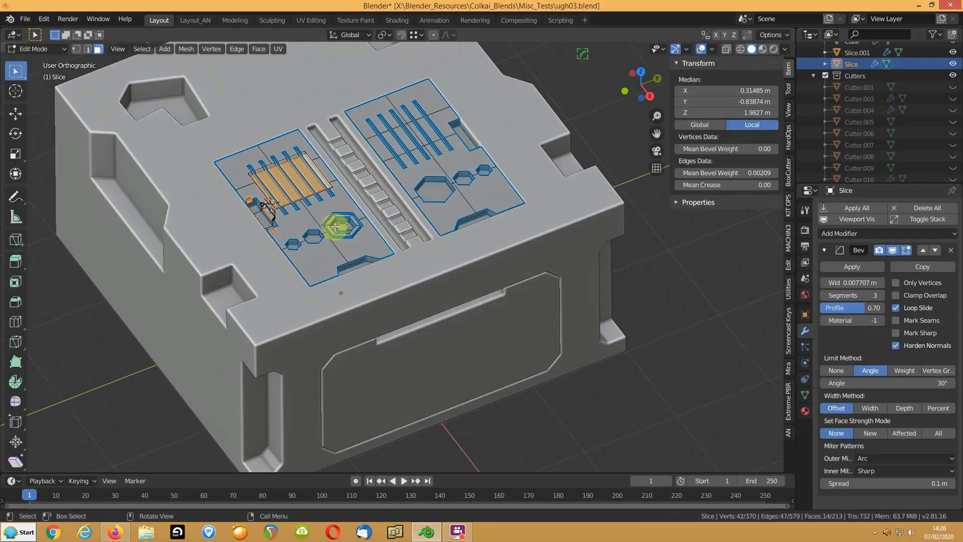
scroll(335, 227, up, 4)
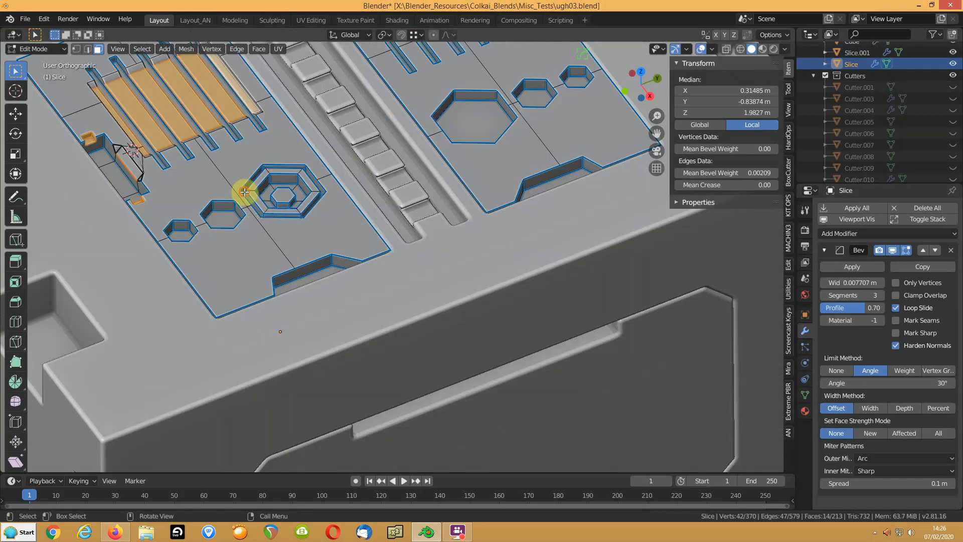
click(246, 192)
shift+middle_drag(190, 169, 423, 229)
scroll(340, 221, up, 4)
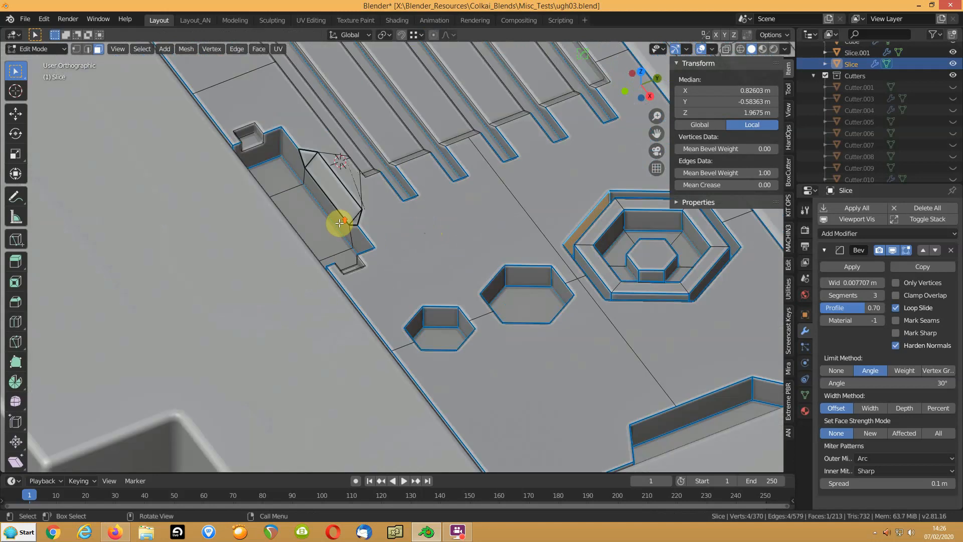
key(shift+s)
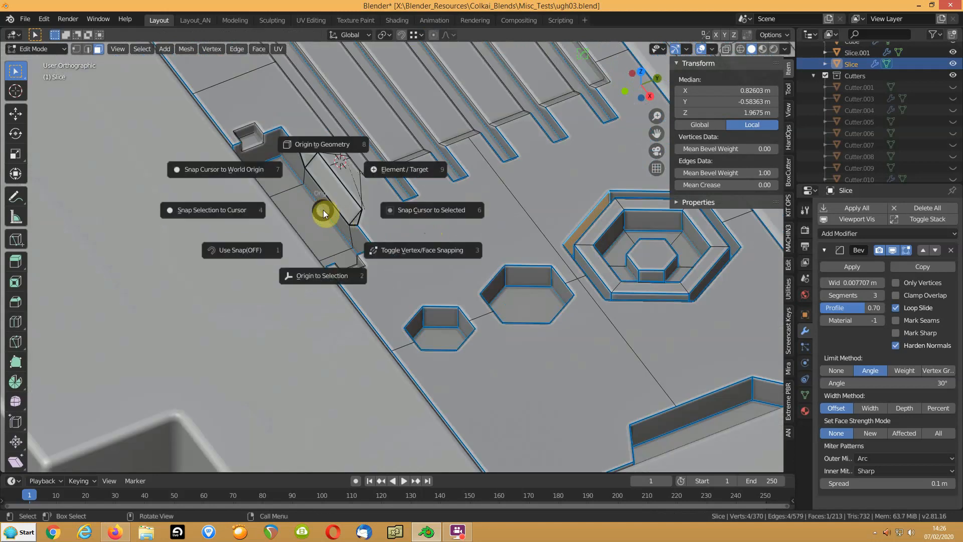
click(252, 171)
middle_drag(351, 206, 394, 258)
scroll(360, 209, up, 4)
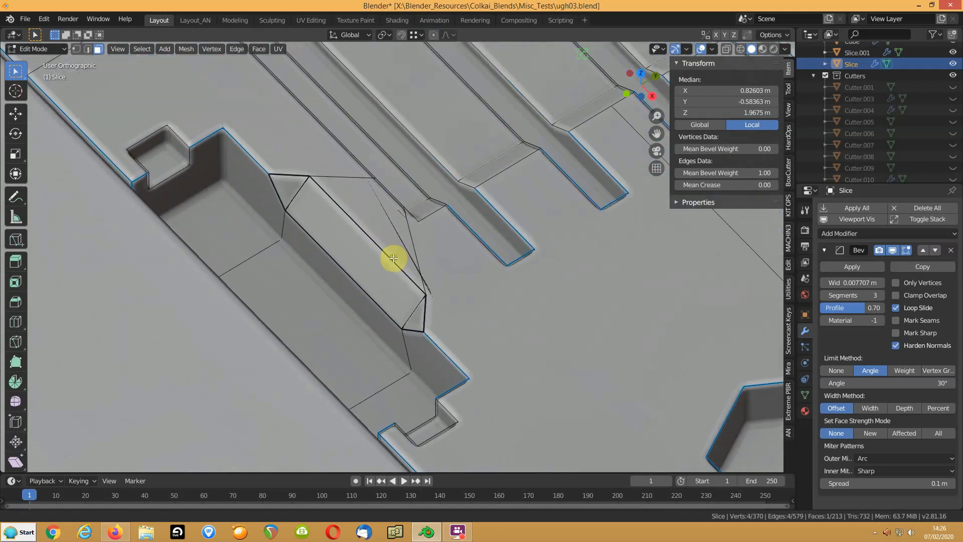
middle_drag(376, 206, 338, 211)
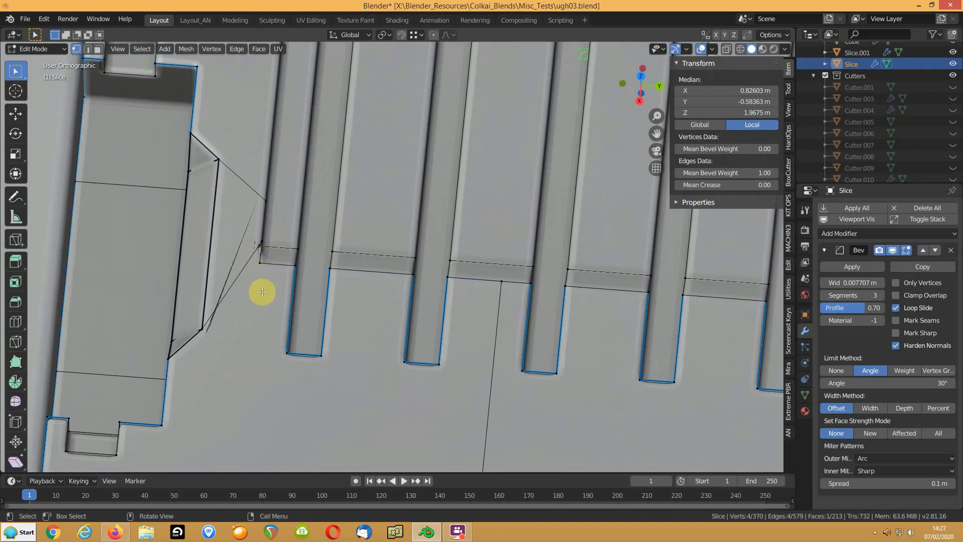
key(k)
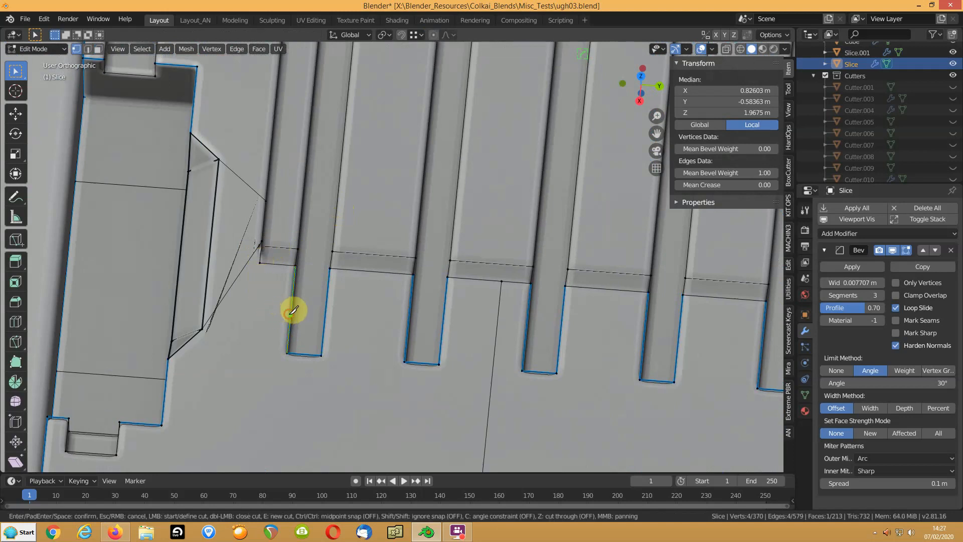
click(291, 315)
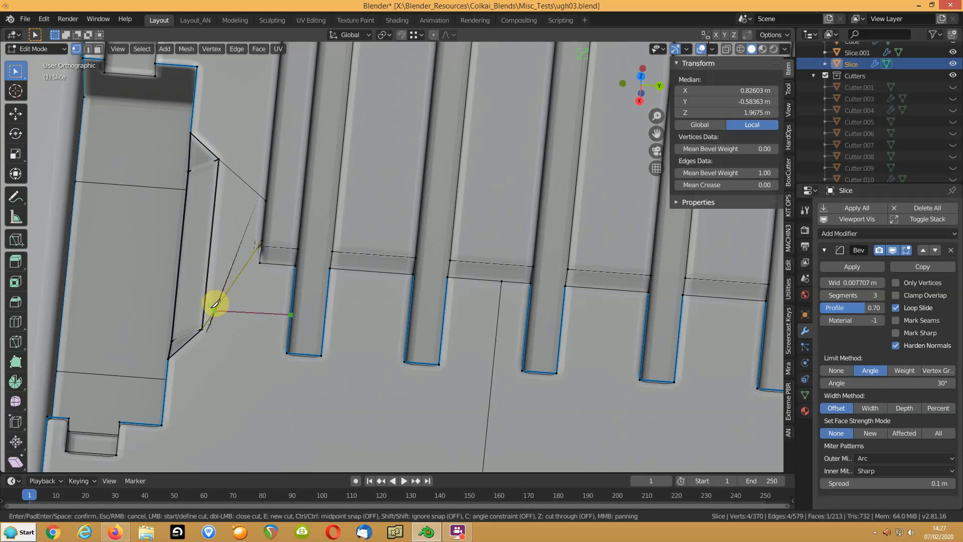
key(Escape)
From the top view, knife a straight cut from the slot recess border across the side notch's sloped chamfer
middle_drag(231, 302, 266, 310)
key(KP_7)
shift+middle_drag(437, 312, 280, 104)
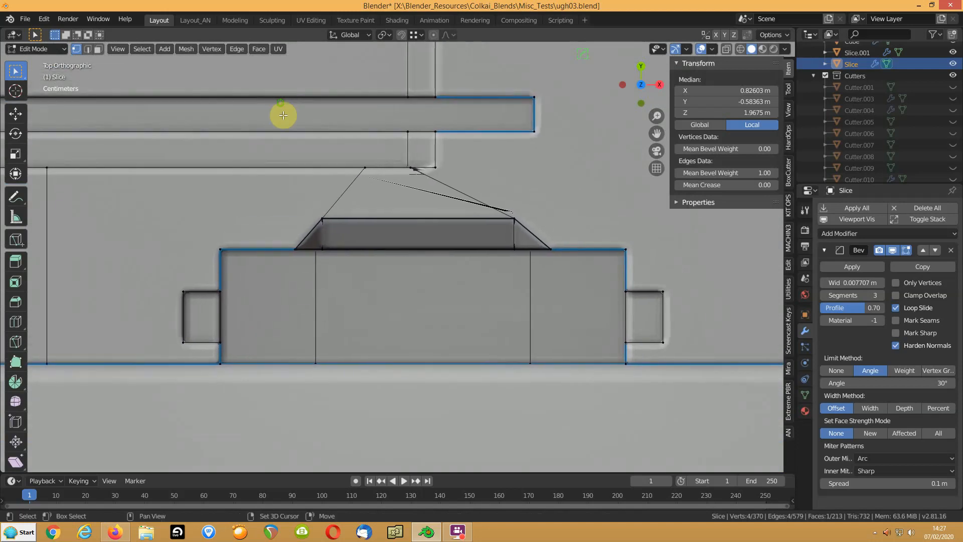
key(k)
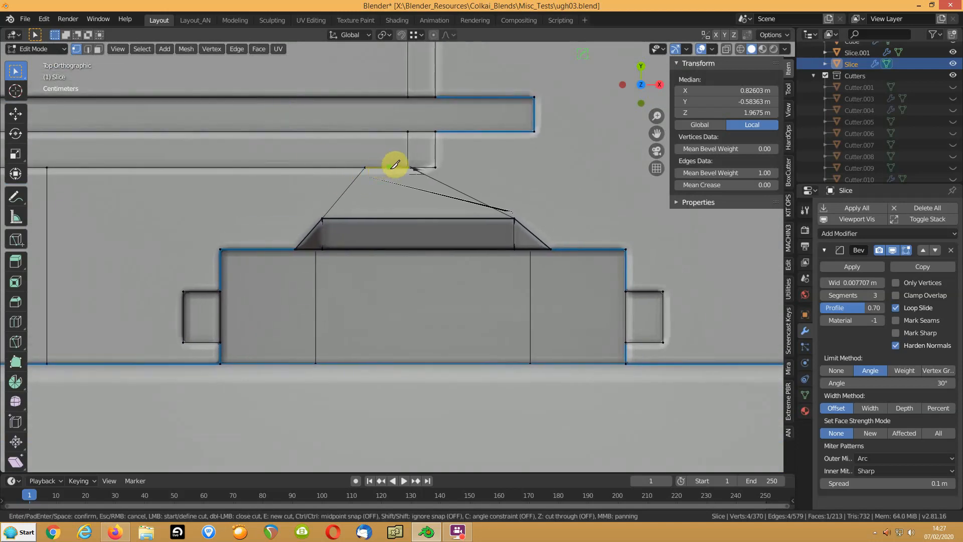
click(391, 167)
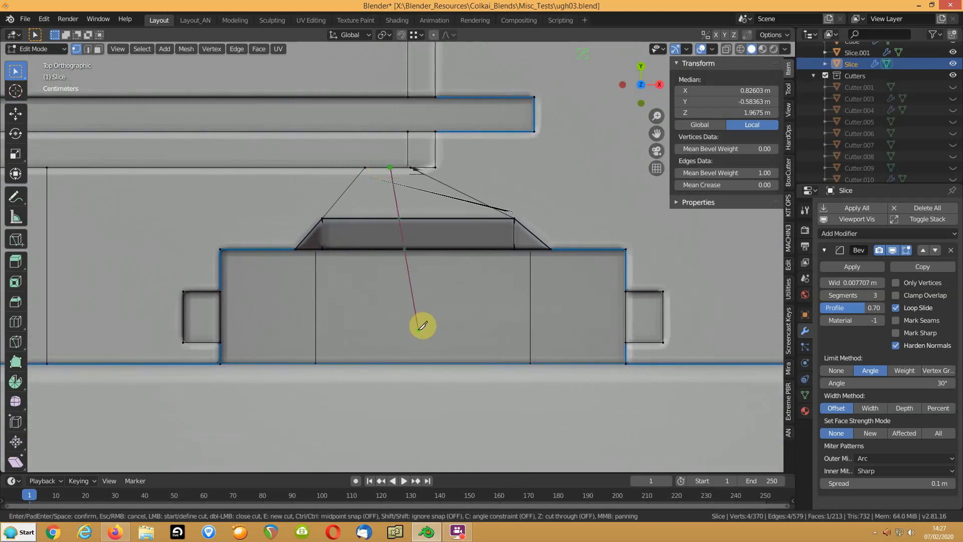
click(393, 412)
key(Return)
Dissolve the two diagonal edges running from the notch chamfer's corners to the slot recess
middle_drag(374, 276, 370, 270)
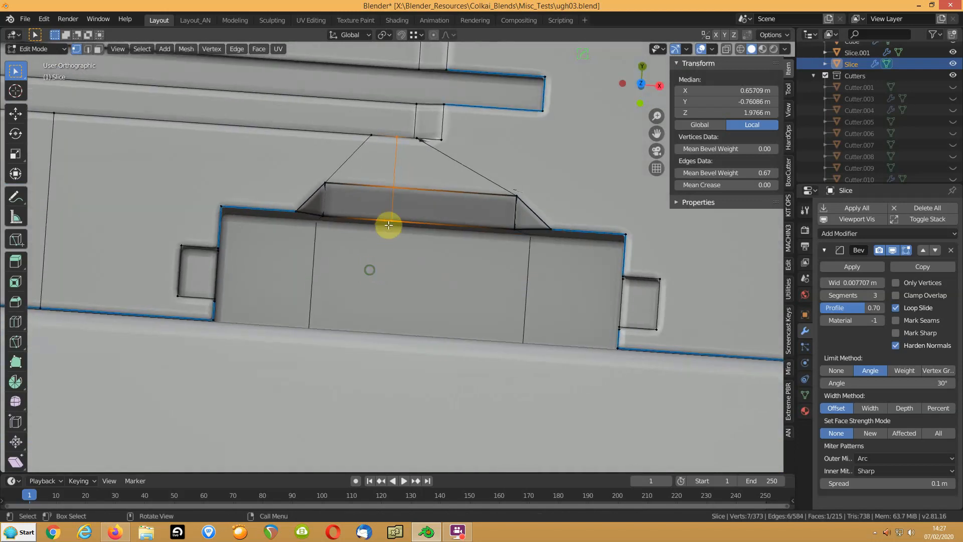
key(2)
click(466, 167)
key(ctrl+x)
click(345, 157)
key(ctrl+x)
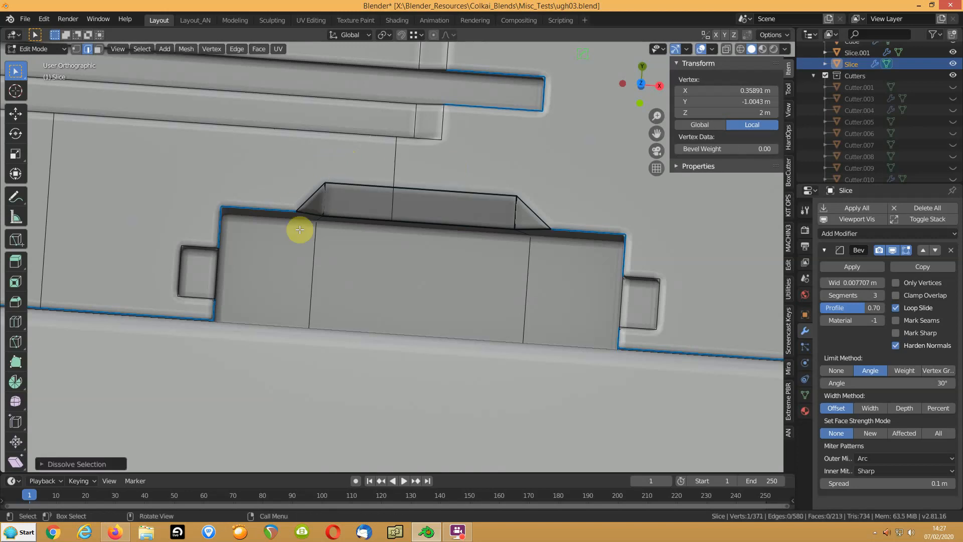
Edge-slide the two dividing edges on the notch floor to line up with the chamfer's lower corners
middle_drag(323, 220, 166, 303)
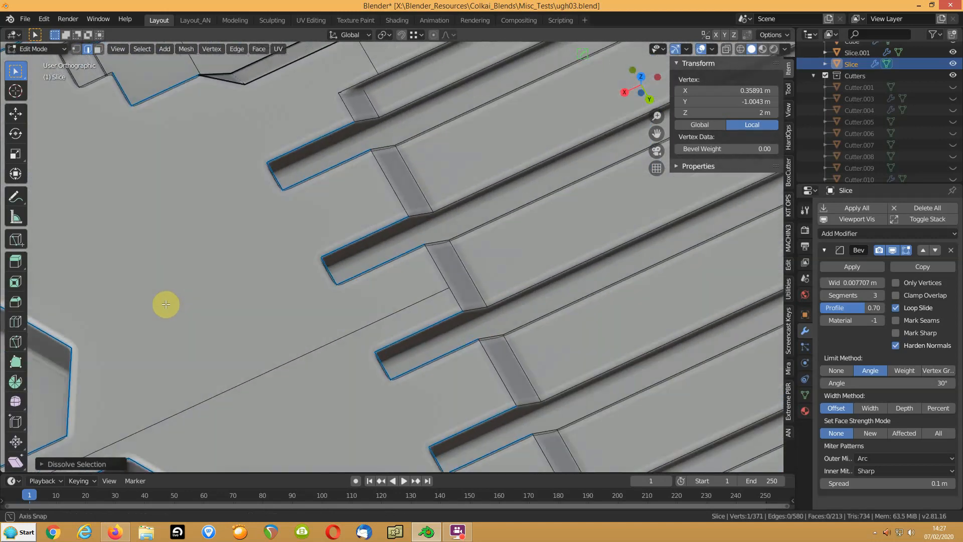
middle_drag(315, 212, 301, 338)
middle_drag(269, 295, 425, 269)
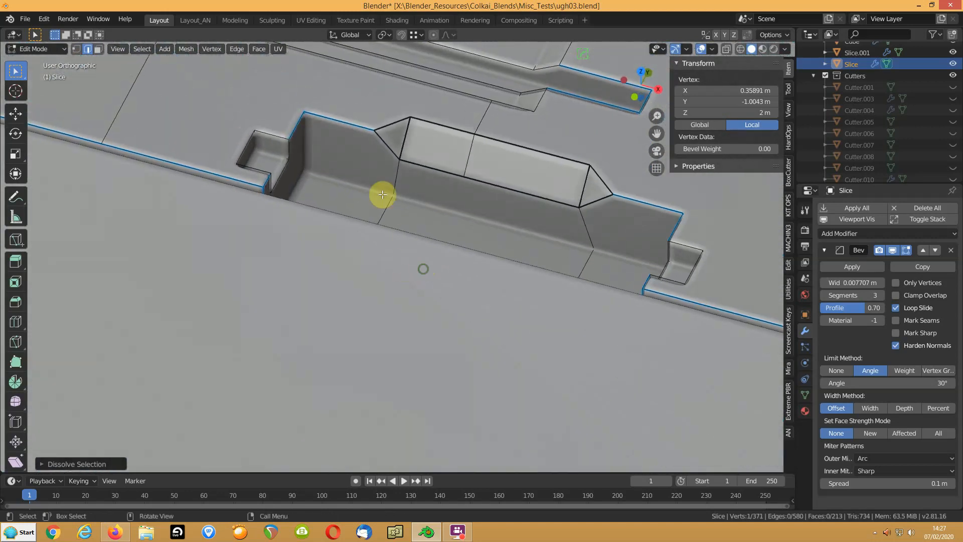
shift+click(564, 244)
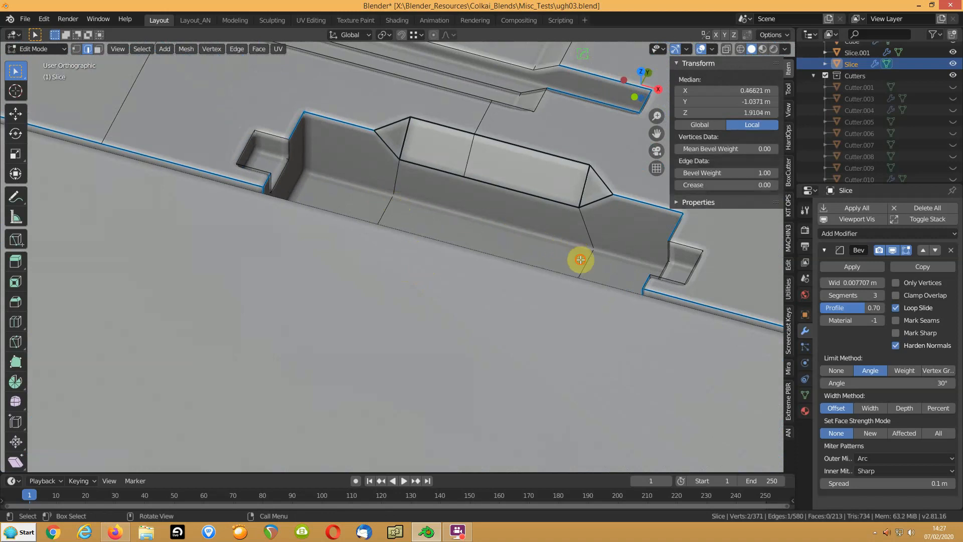
key(g)
key(g)
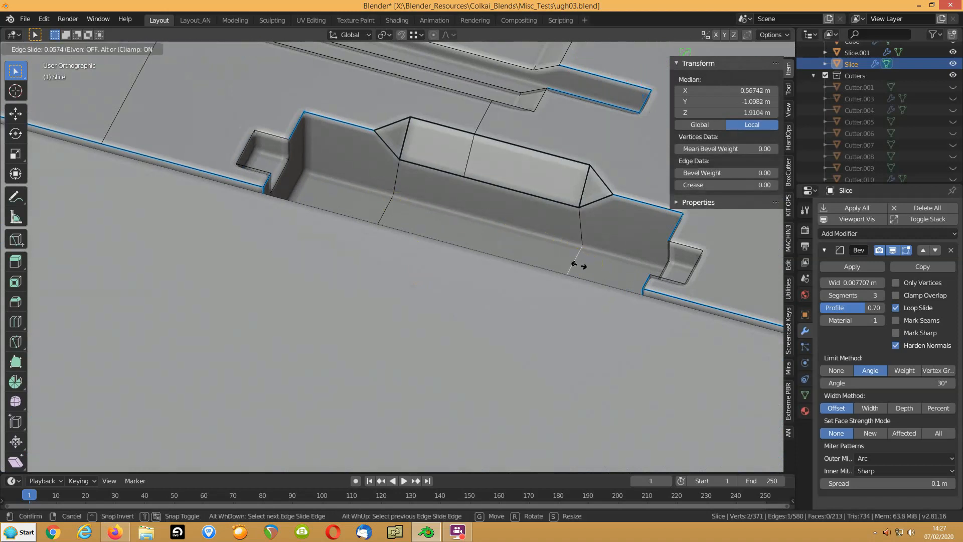
click(527, 243)
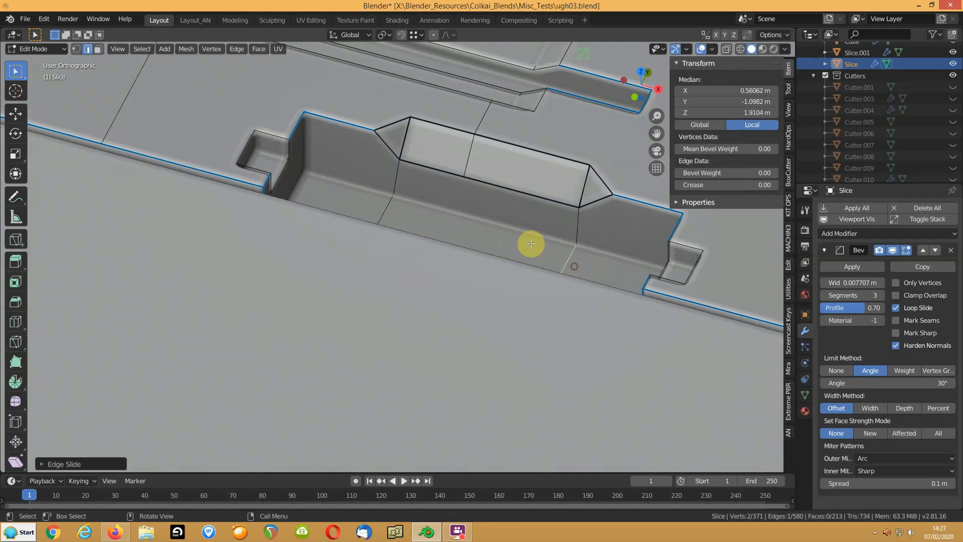
key(g)
right_click(389, 211)
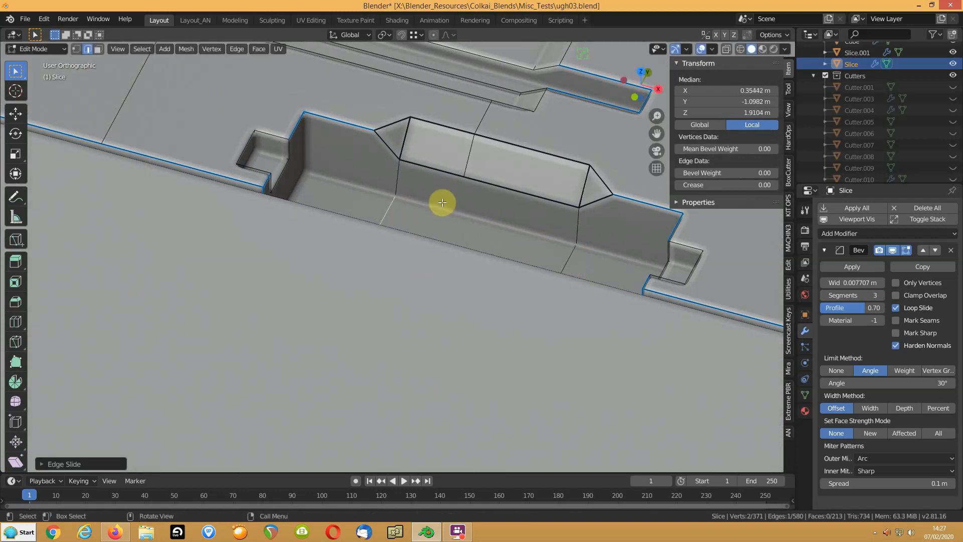
Move the two knife-cut edges between the slot recess and notch about 0.023 m along negative global X
middle_drag(448, 199, 467, 239)
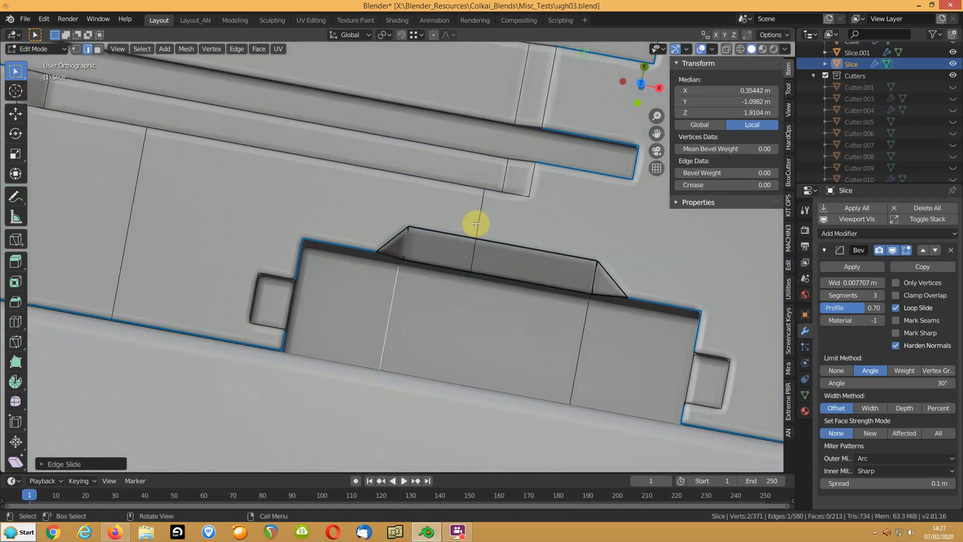
click(476, 223)
shift+click(462, 236)
key(g)
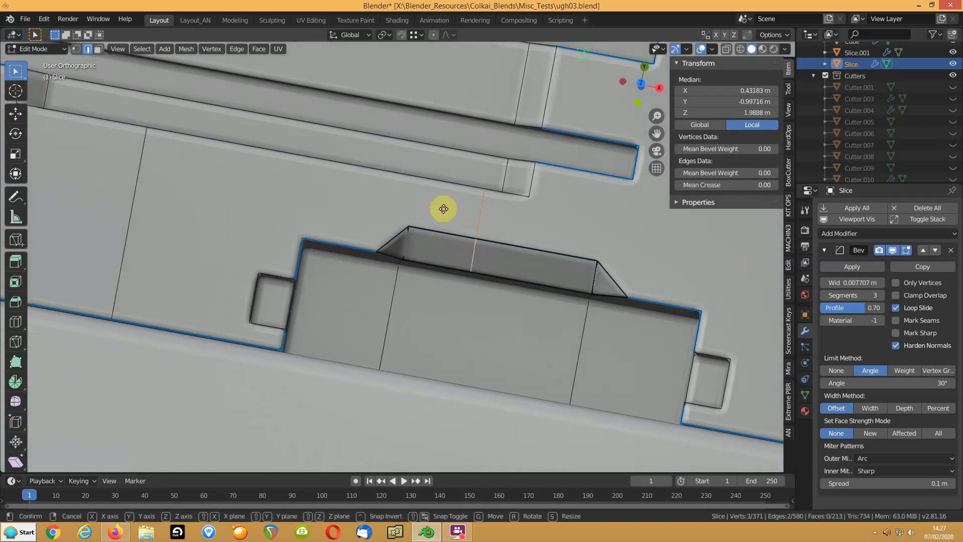
key(y)
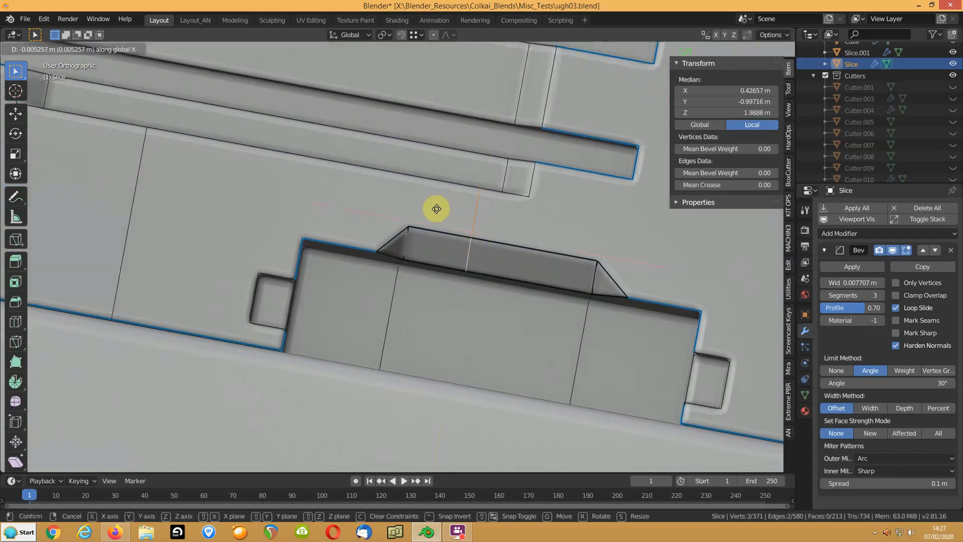
click(423, 208)
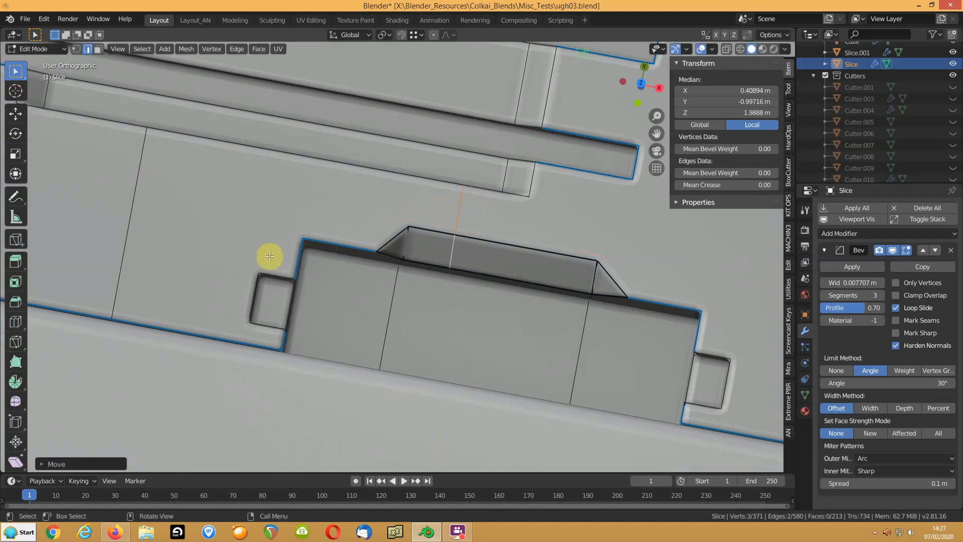
Return the Slice object to Object Mode and save ugh03.blend
scroll(242, 257, down, 4)
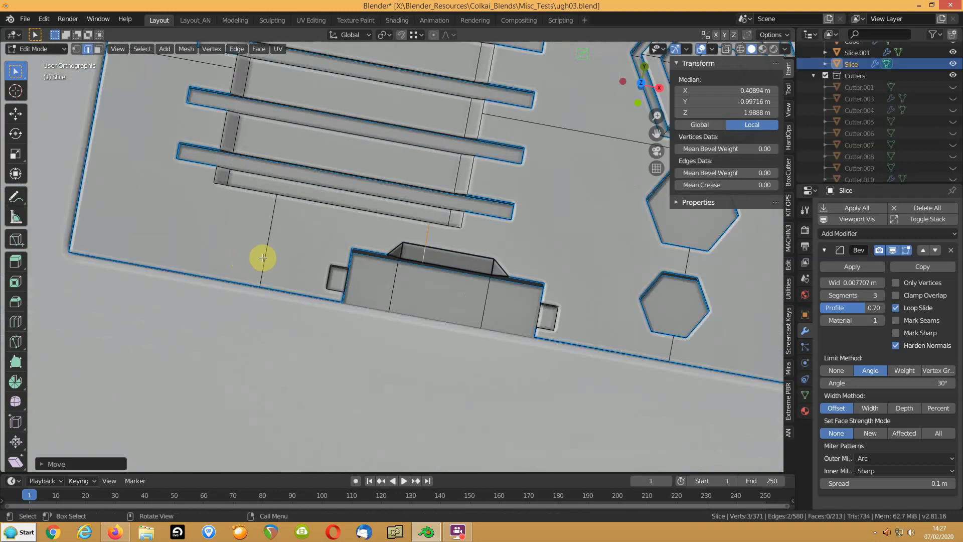
key(Tab)
middle_drag(345, 266, 245, 225)
key(ctrl+s)
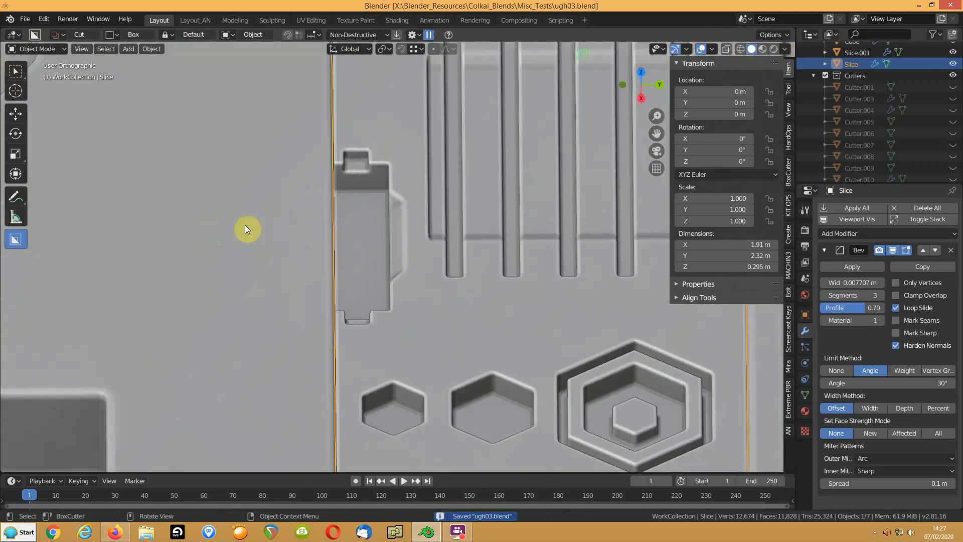
Hide the sidebar and inspect the notch, slots and hexagonal recesses on the Slice panel
key(n)
middle_drag(262, 271, 307, 261)
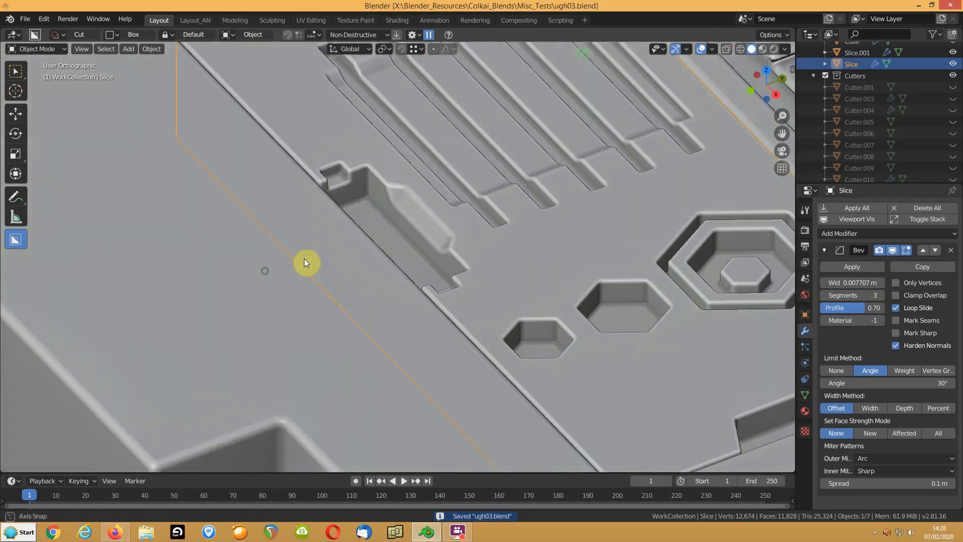
scroll(359, 246, down, 3)
shift+middle_drag(519, 210, 364, 234)
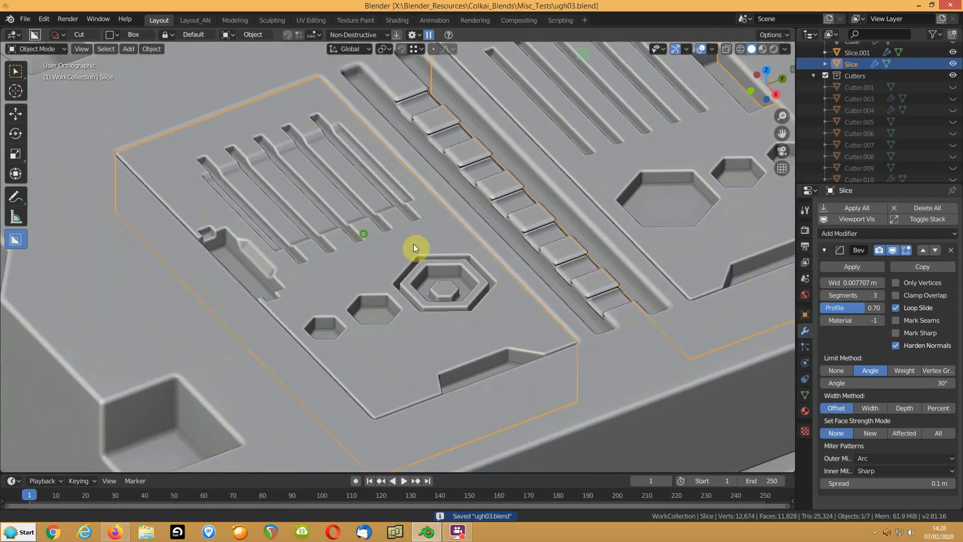
scroll(498, 191, up, 2)
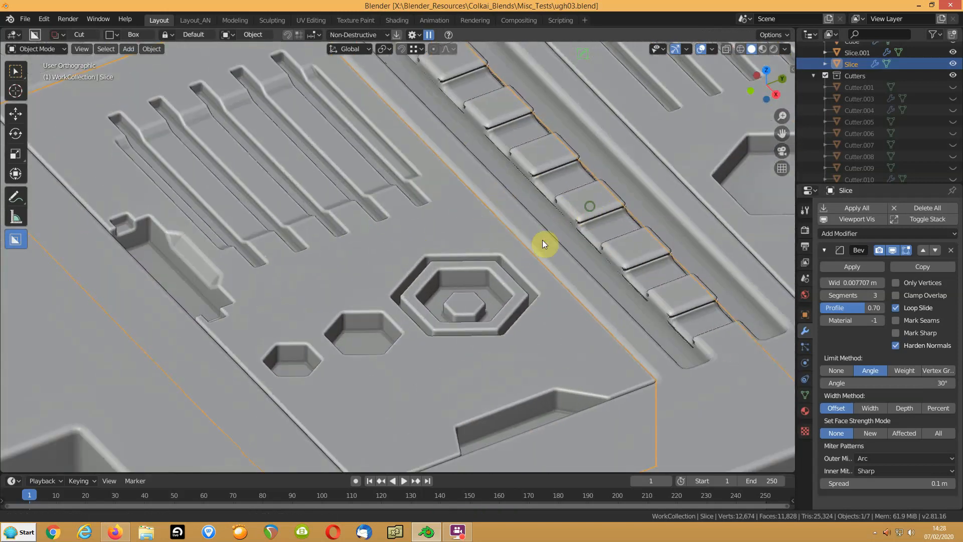
Select the main Cube body, open its mesh for editing and set its Bevel modifier's limit method to Weight
shift+middle_drag(578, 222, 449, 281)
click(449, 281)
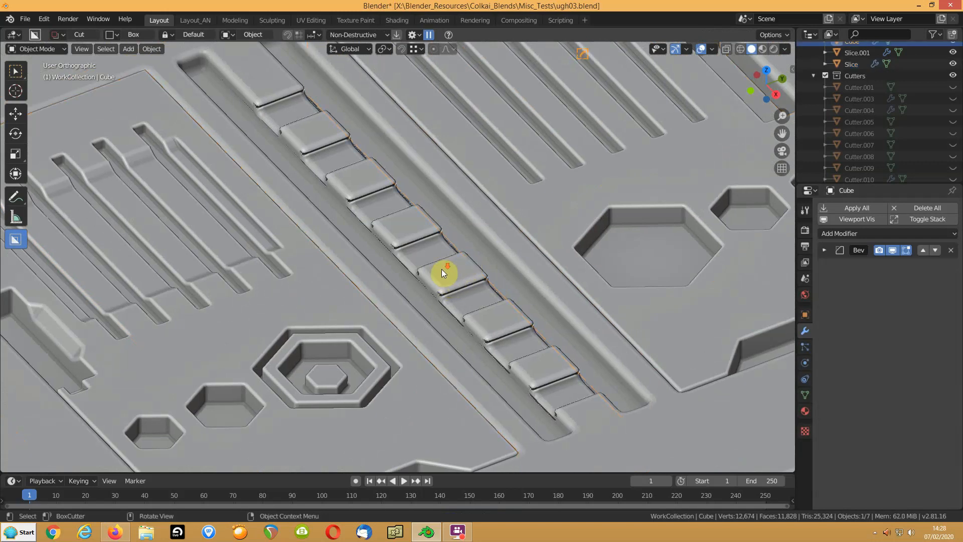
scroll(441, 269, down, 4)
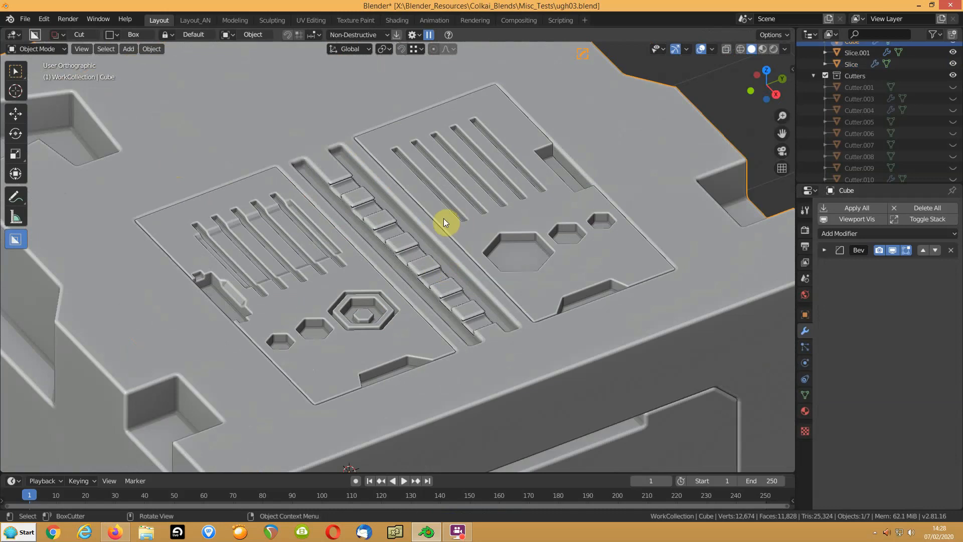
key(Tab)
scroll(442, 224, up, 5)
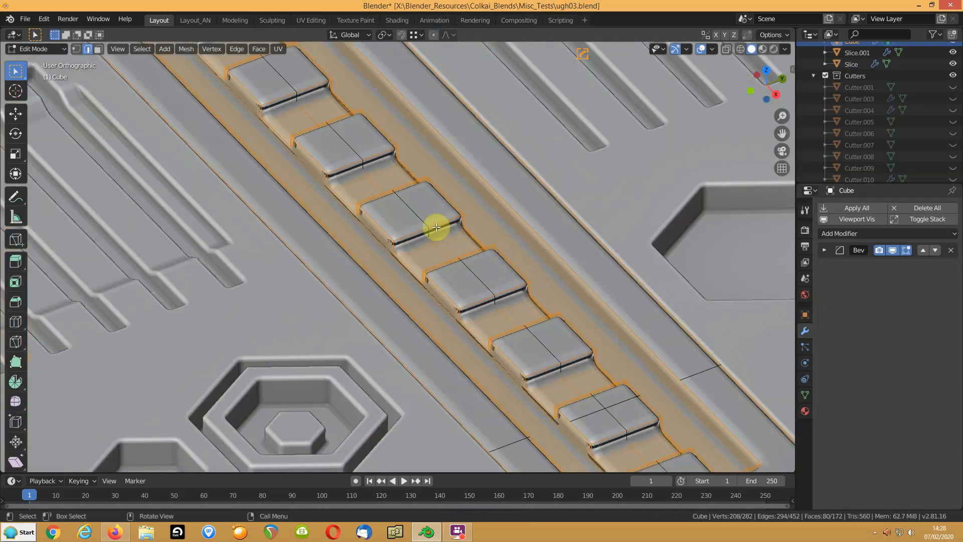
click(324, 148)
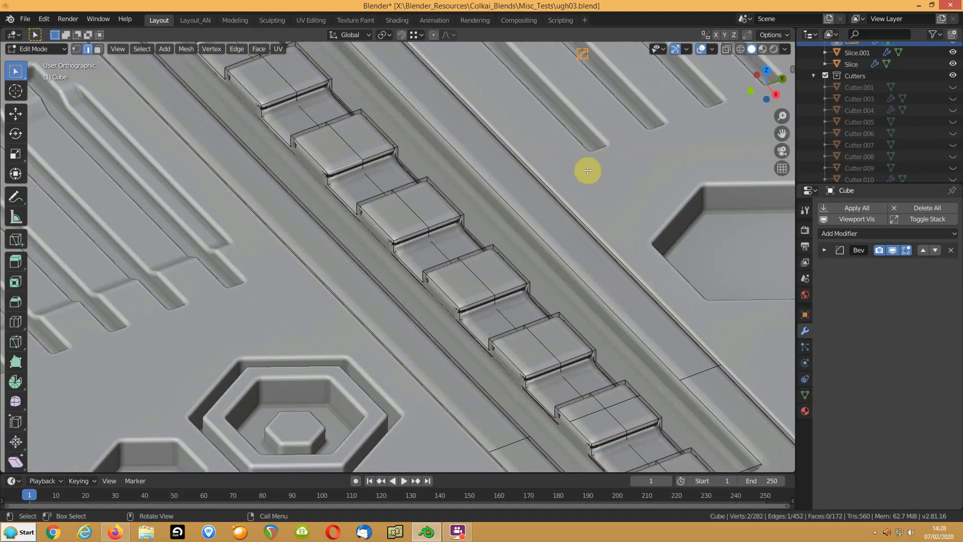
key(n)
click(824, 250)
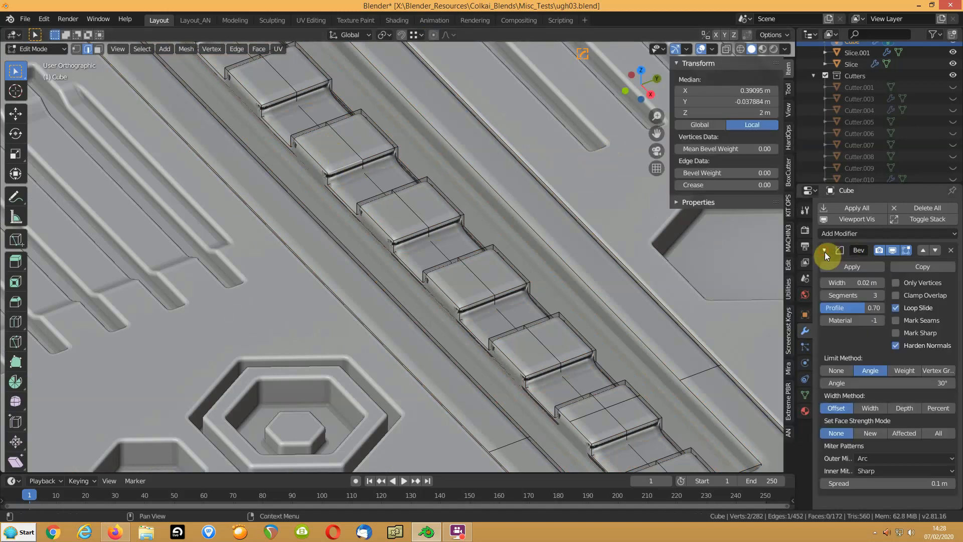
click(904, 370)
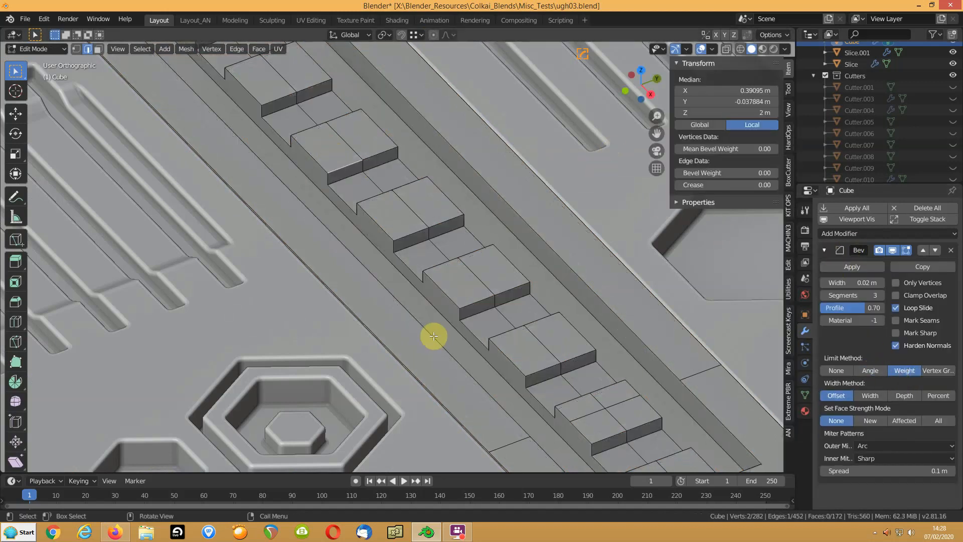
Run the Hard Ops Sharpen operation on the Cube in Object Mode and reopen its mesh for editing
scroll(452, 337, down, 5)
scroll(455, 339, up, 3)
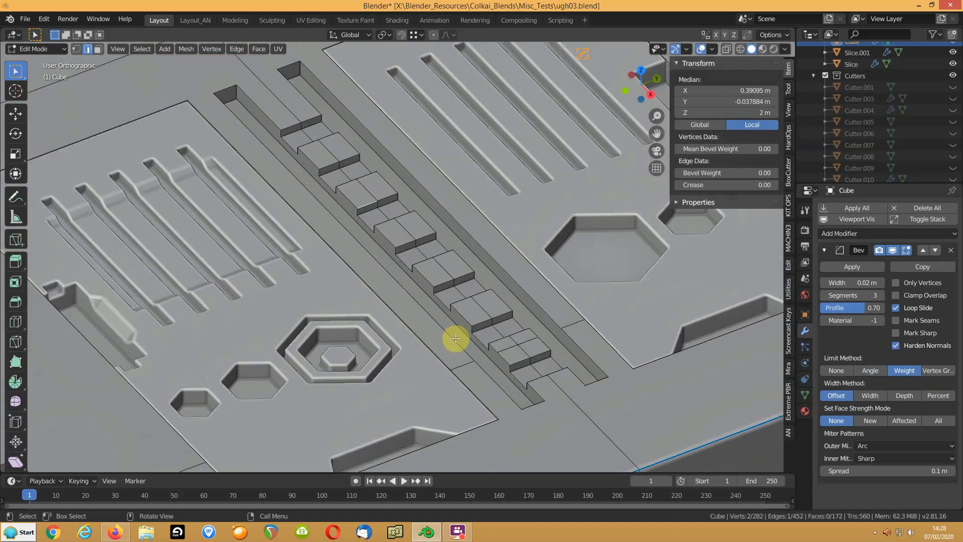
key(Tab)
key(q)
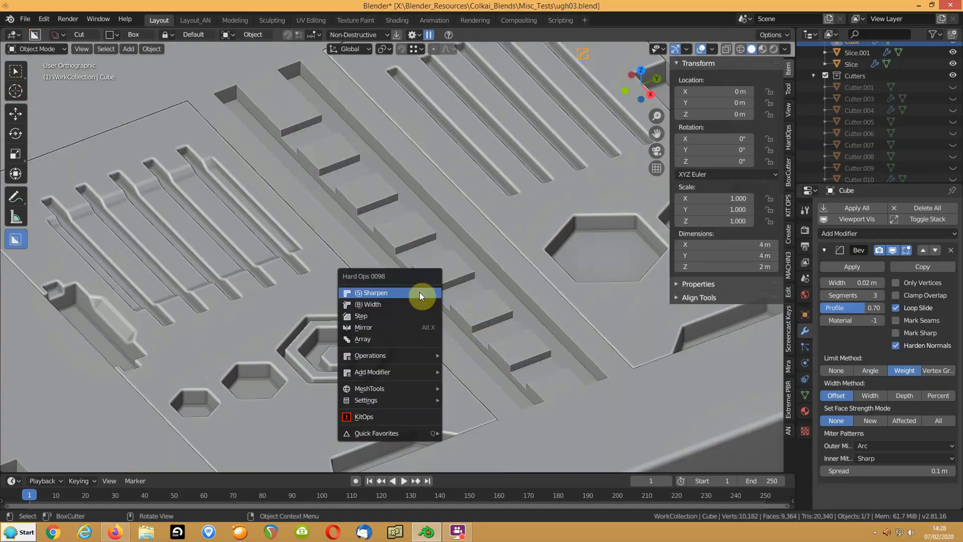
click(420, 294)
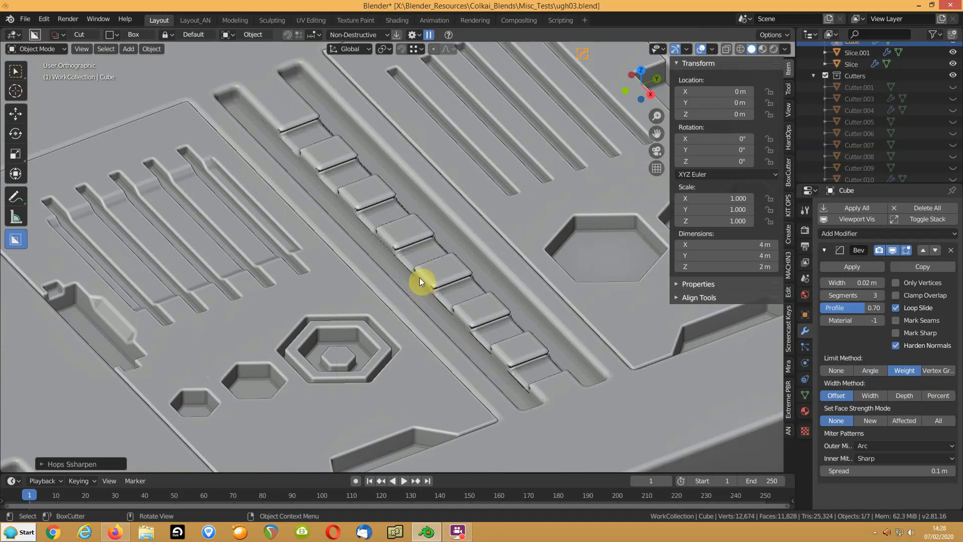
key(Tab)
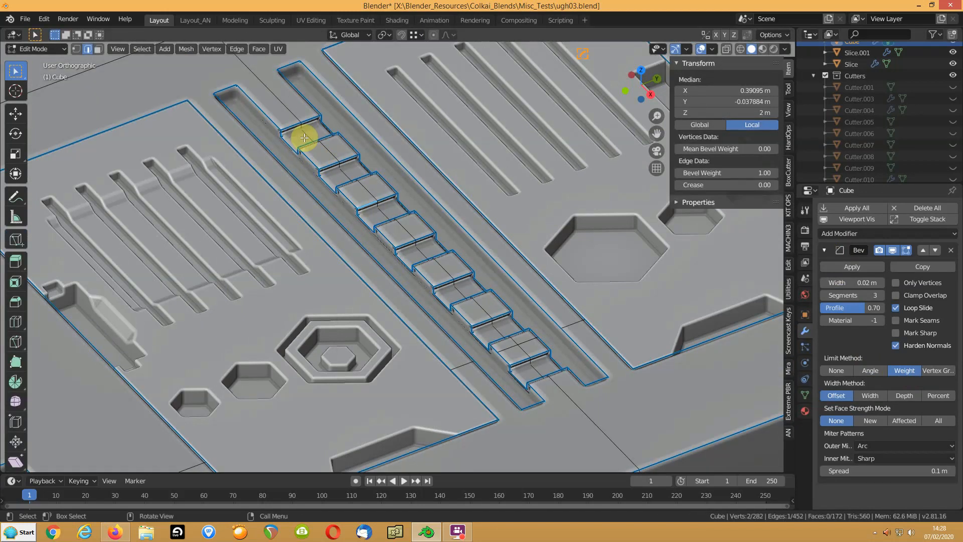
Select all the top faces of the six raised blocks along the central strip
key(3)
click(324, 153)
shift+click(365, 192)
shift+click(364, 194)
shift+click(404, 239)
shift+click(413, 228)
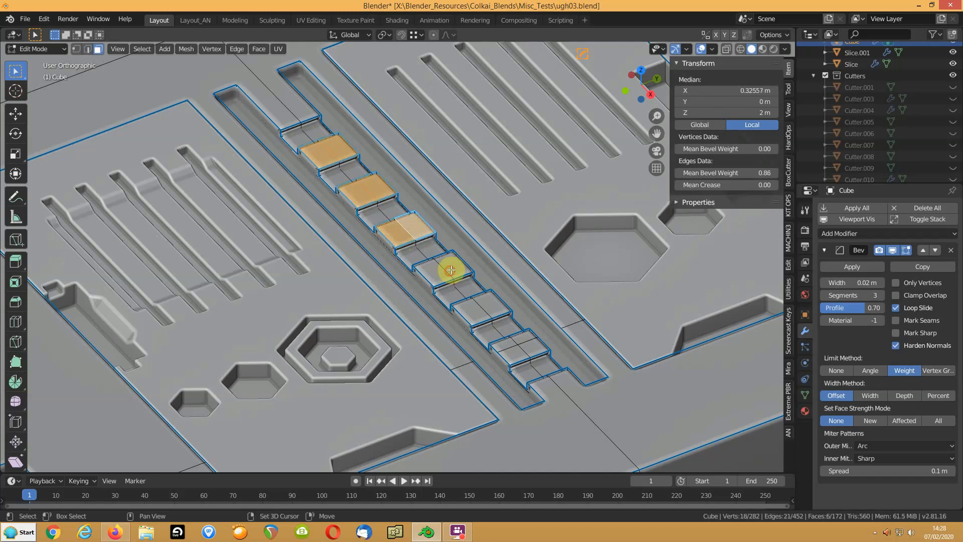
shift+click(451, 271)
shift+click(430, 273)
shift+click(469, 314)
shift+click(490, 303)
shift+click(524, 338)
shift+click(531, 345)
shift+click(515, 354)
shift+click(506, 344)
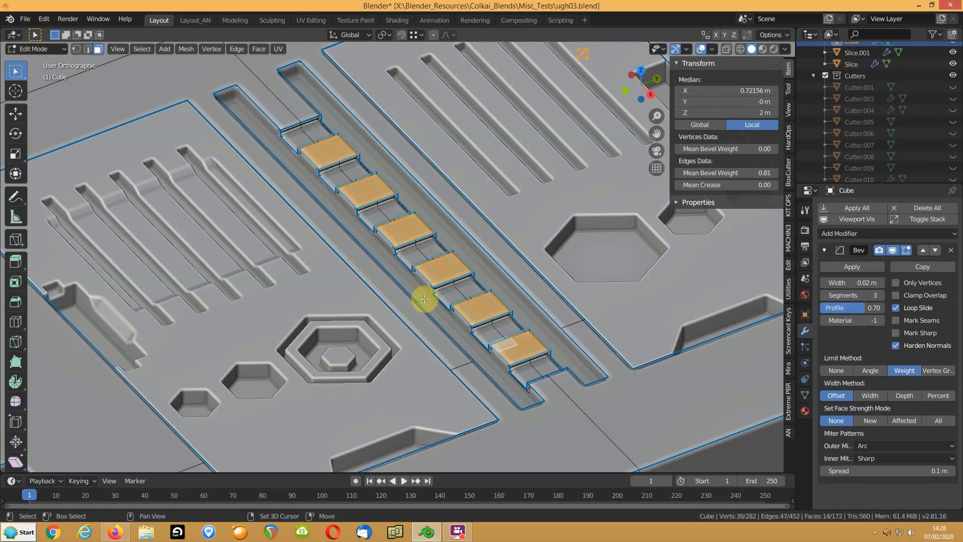
Grow the block selection twice, deselect the large surrounding top faces, and hide all unselected geometry
key(ctrl+KP_Add)
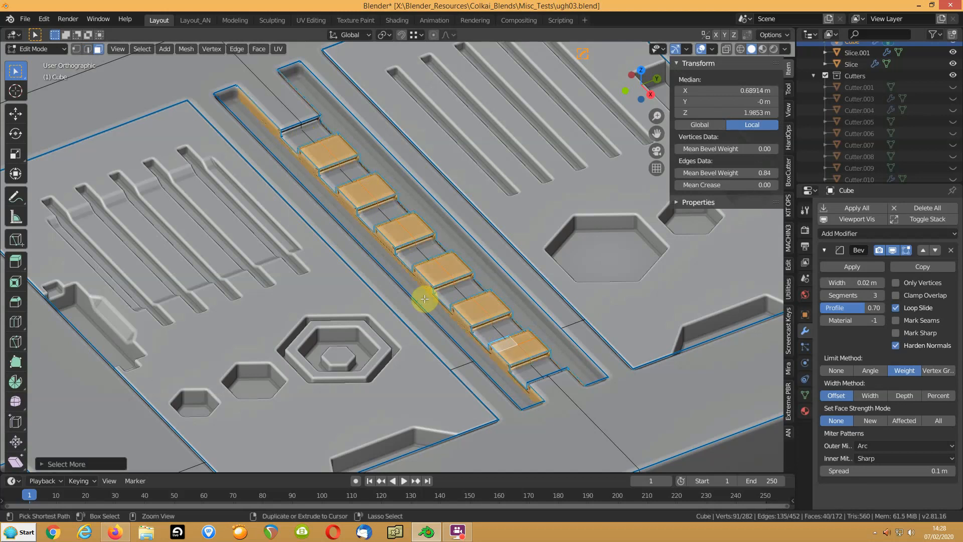
key(ctrl+KP_Add)
key(shift+h)
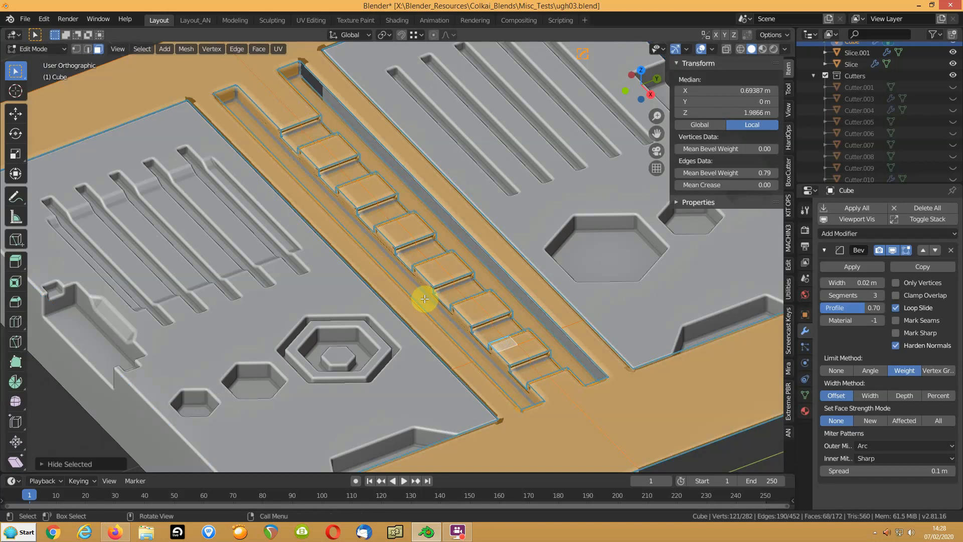
shift+click(549, 430)
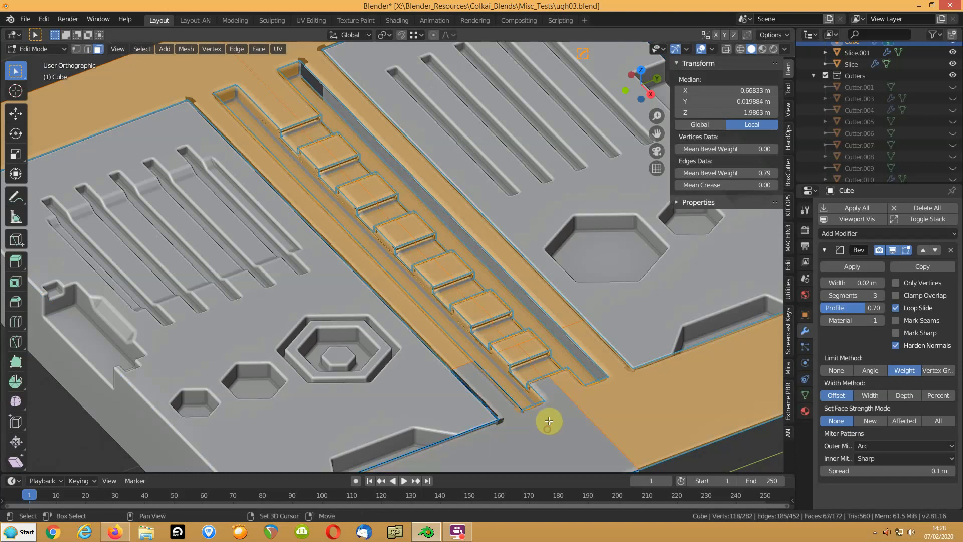
shift+click(563, 316)
shift+click(588, 342)
shift+click(576, 366)
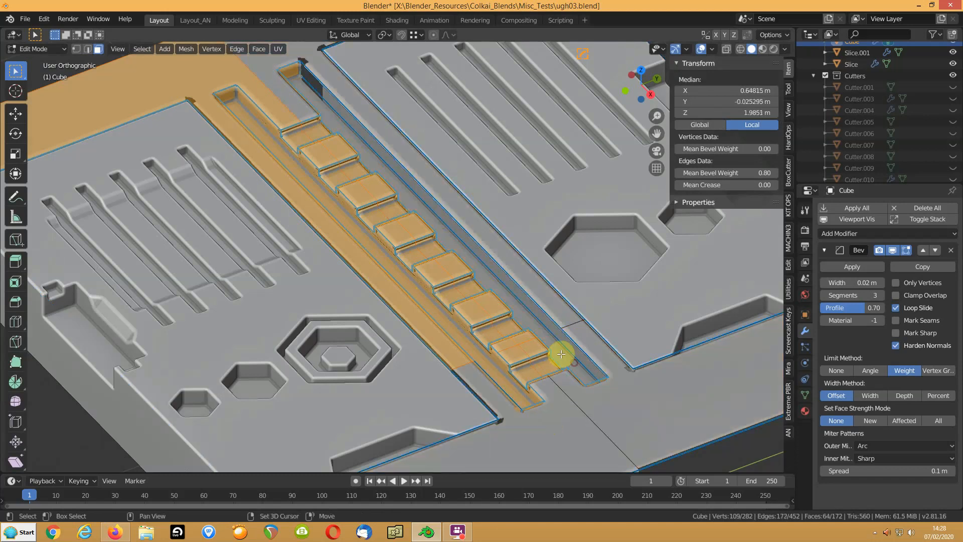
shift+click(321, 245)
shift+click(338, 209)
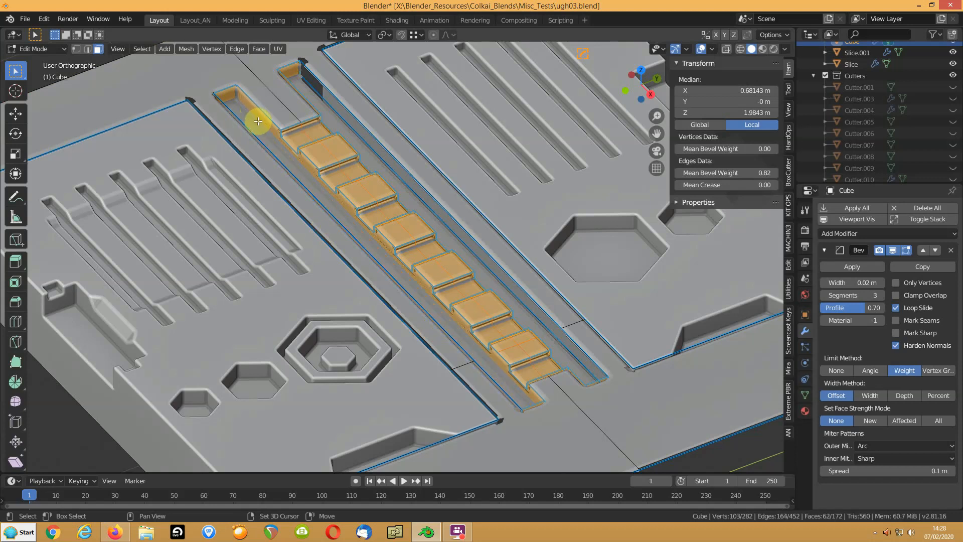
key(shift+h)
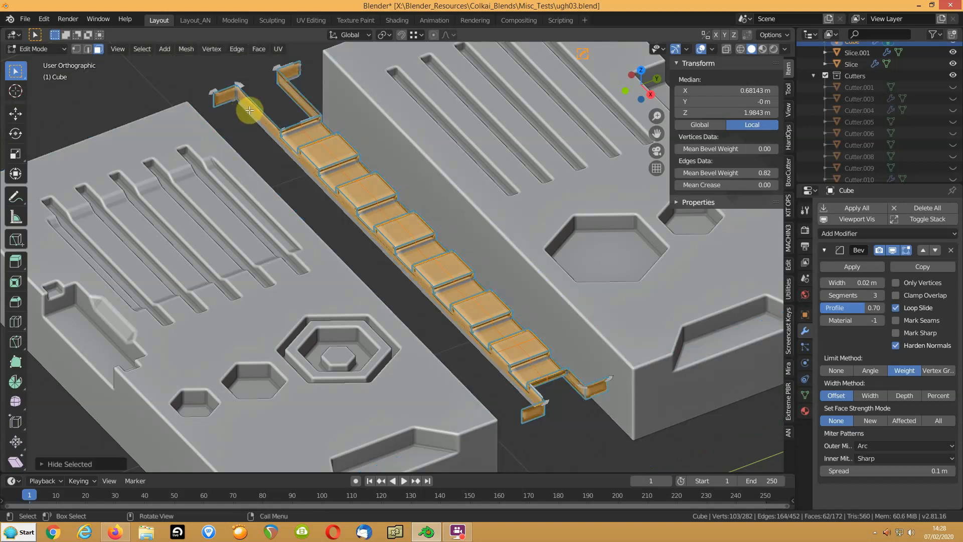
Hide the slot walls and end faces at both ends so only the stepped strip is isolated
click(250, 110)
shift+click(294, 96)
shift+click(226, 92)
shift+click(289, 70)
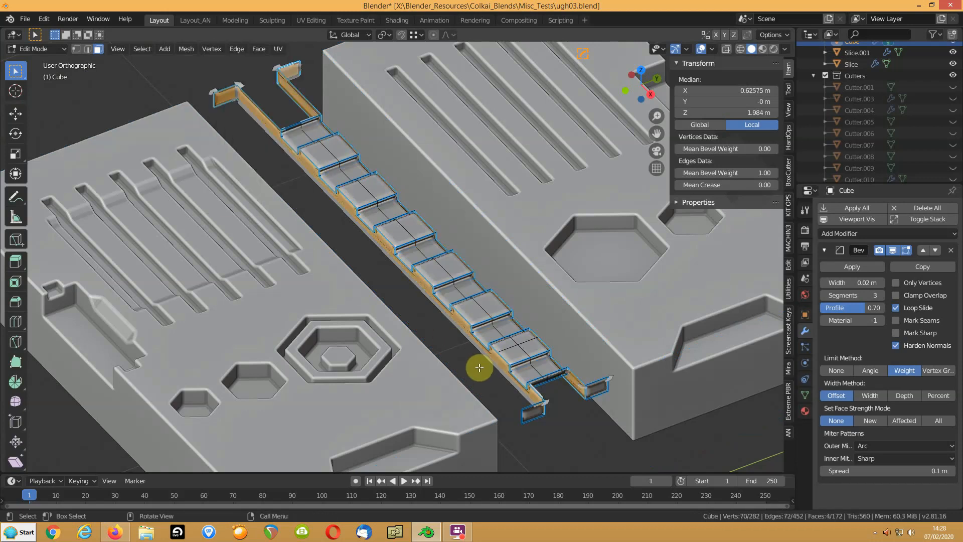
key(x)
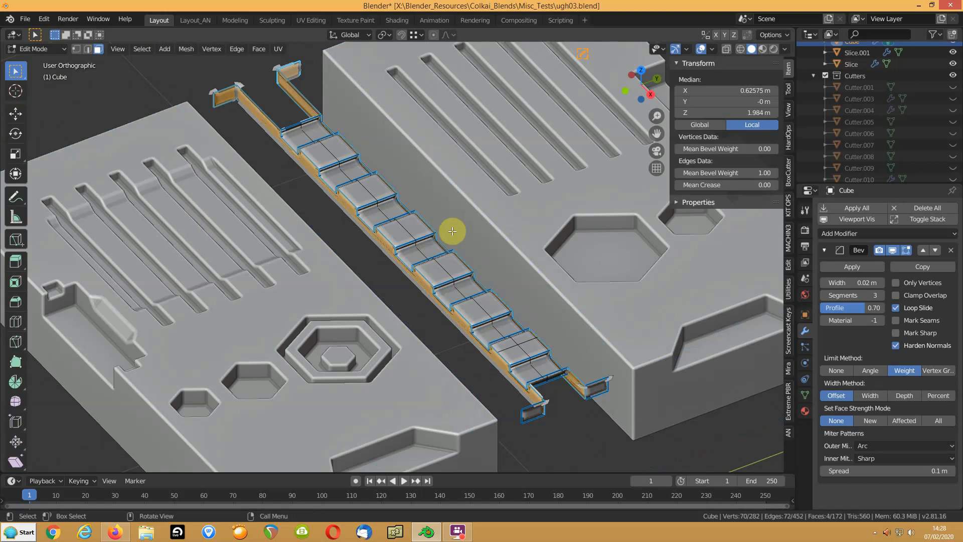
key(h)
click(540, 409)
shift+click(596, 392)
key(h)
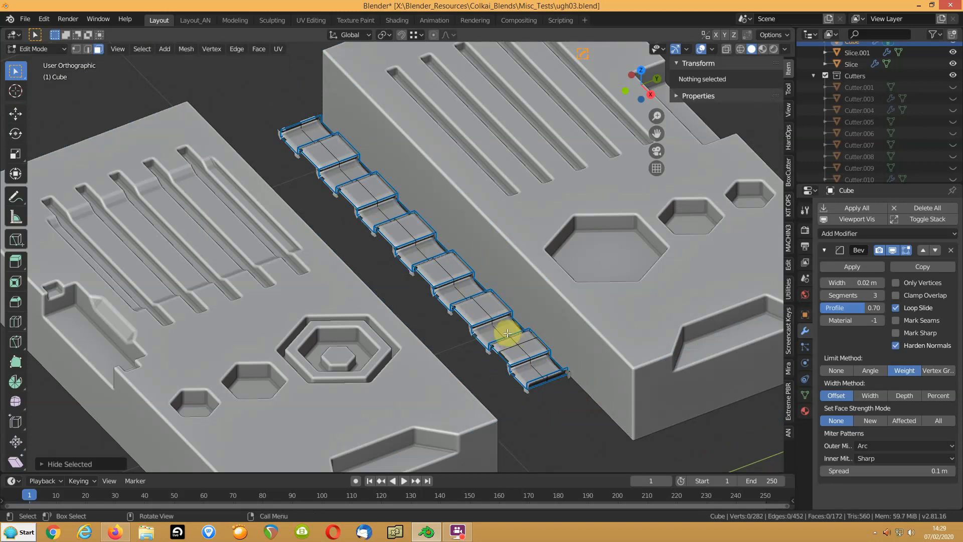
Select all visible edges with a bevel weight similar to a block edge's and set their mean bevel weight to 0.3
key(2)
click(464, 319)
click(458, 308)
key(shift+g)
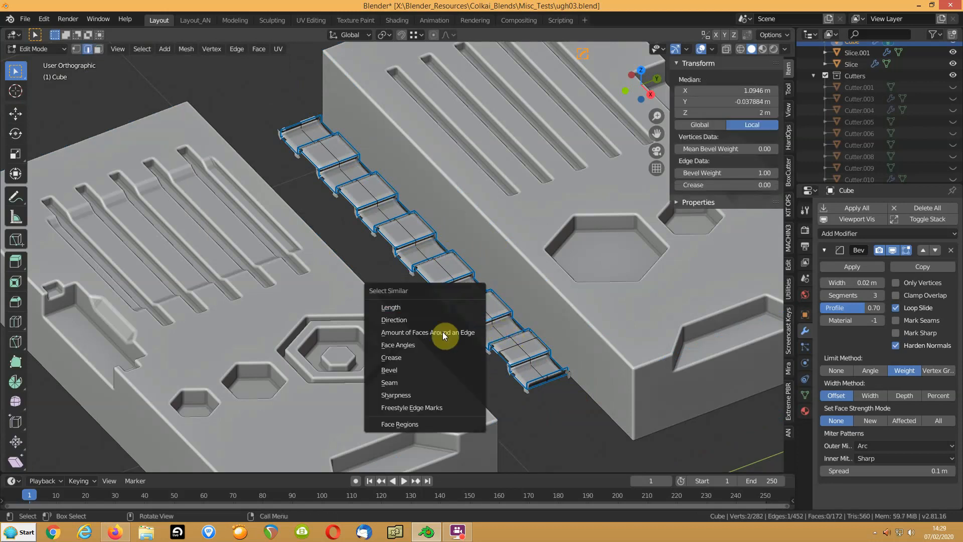
click(403, 368)
click(724, 173)
text(0.3)
key(Return)
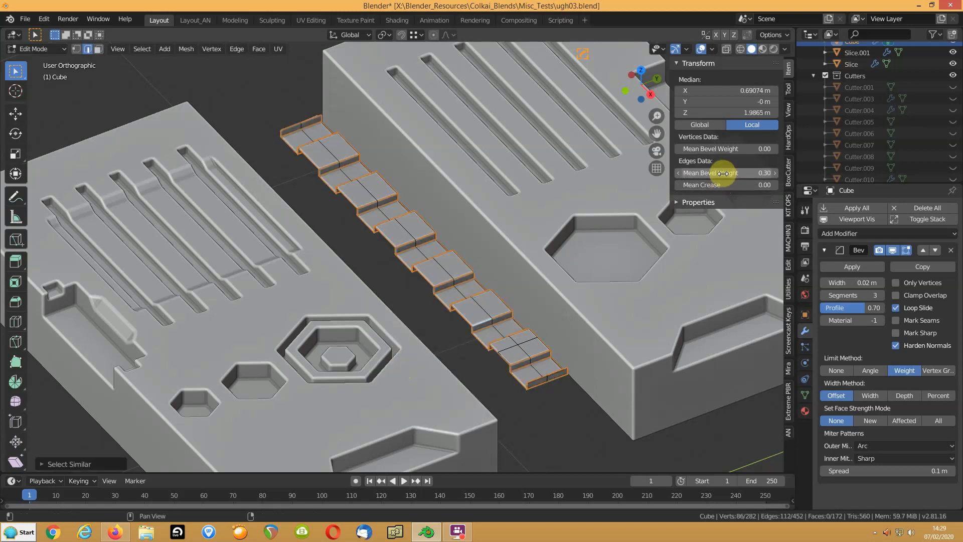
Reveal the hidden geometry, return the Cube to Object Mode and inspect the strip's far end
key(Tab)
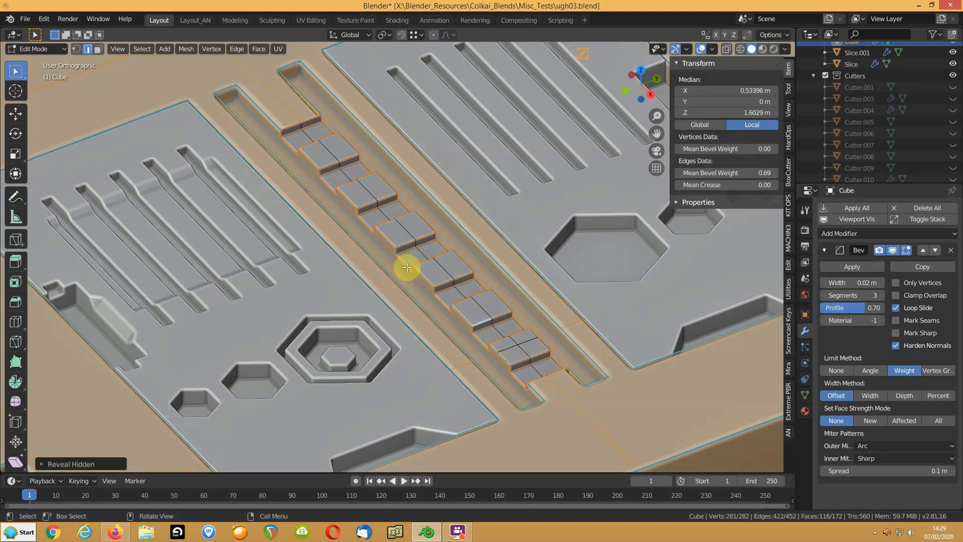
middle_drag(362, 236, 425, 216)
scroll(321, 221, up, 4)
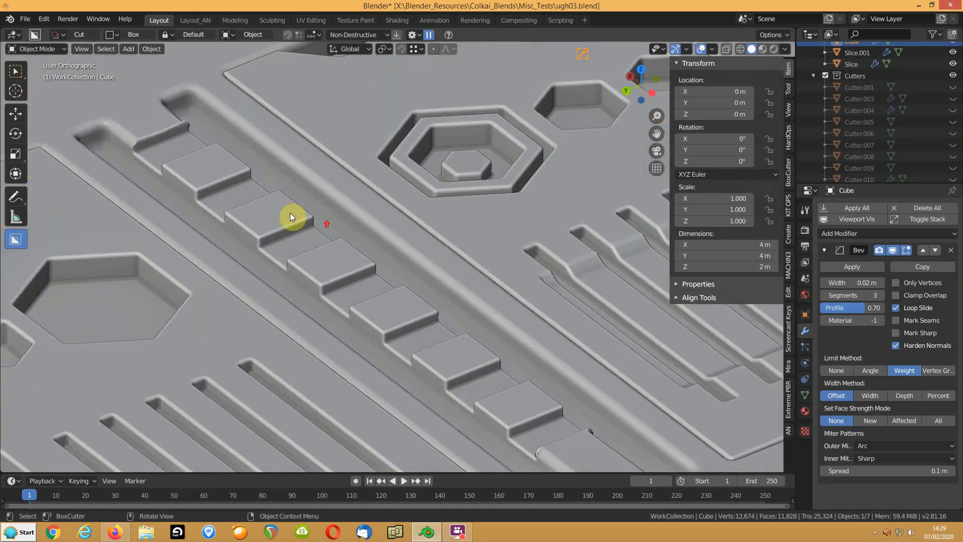
shift+middle_drag(234, 166, 514, 303)
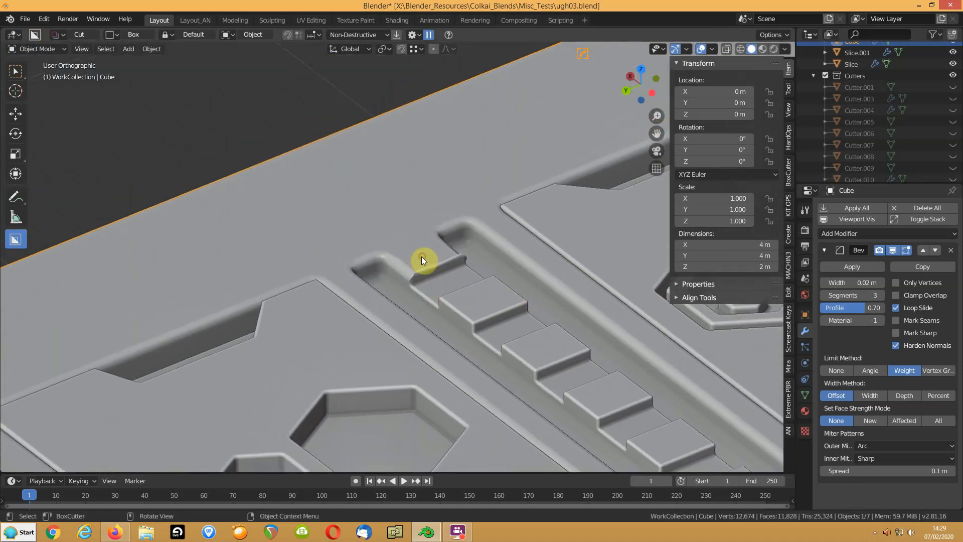
Lower the mean bevel weight of the two inner slot edges at the strip's far end to 0.51
key(Tab)
scroll(421, 256, up, 3)
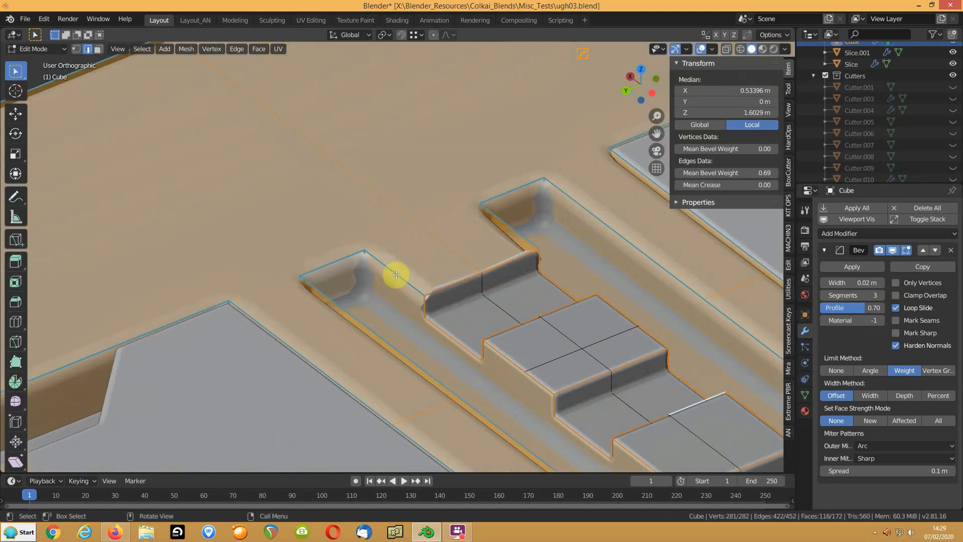
click(424, 303)
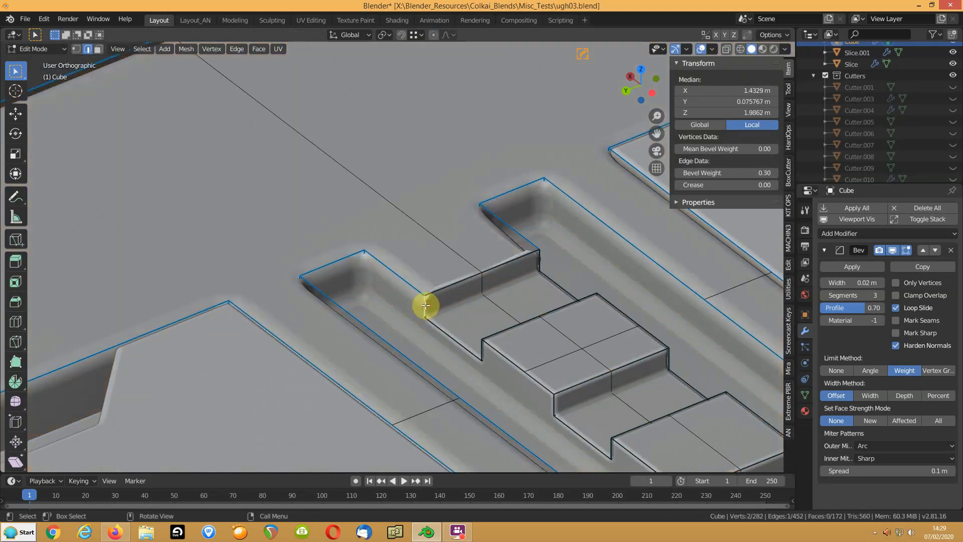
click(461, 282)
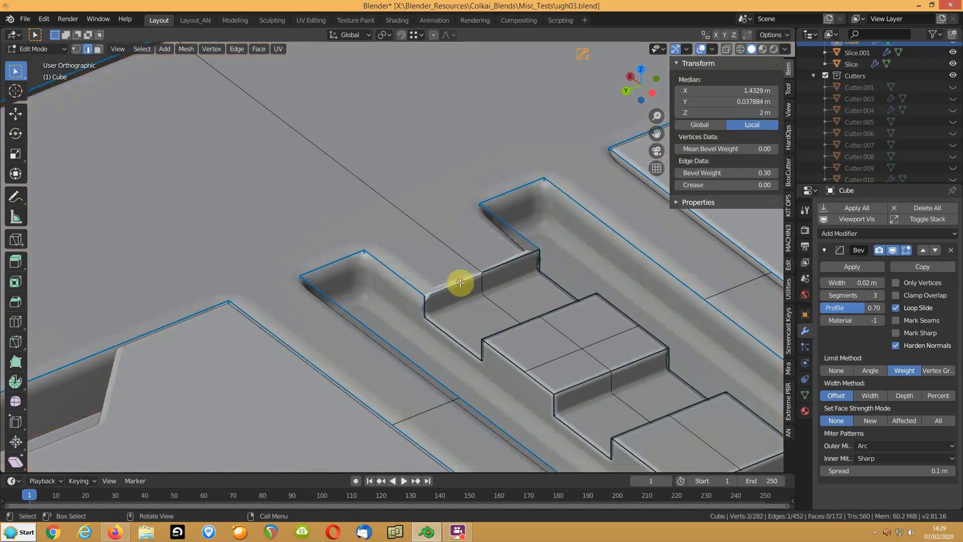
click(398, 276)
middle_drag(423, 285, 408, 275)
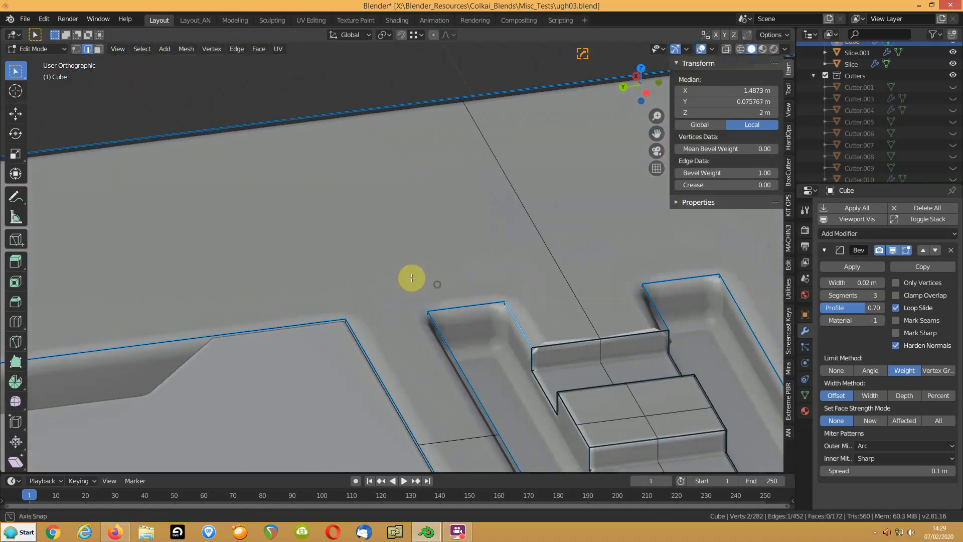
shift+click(652, 301)
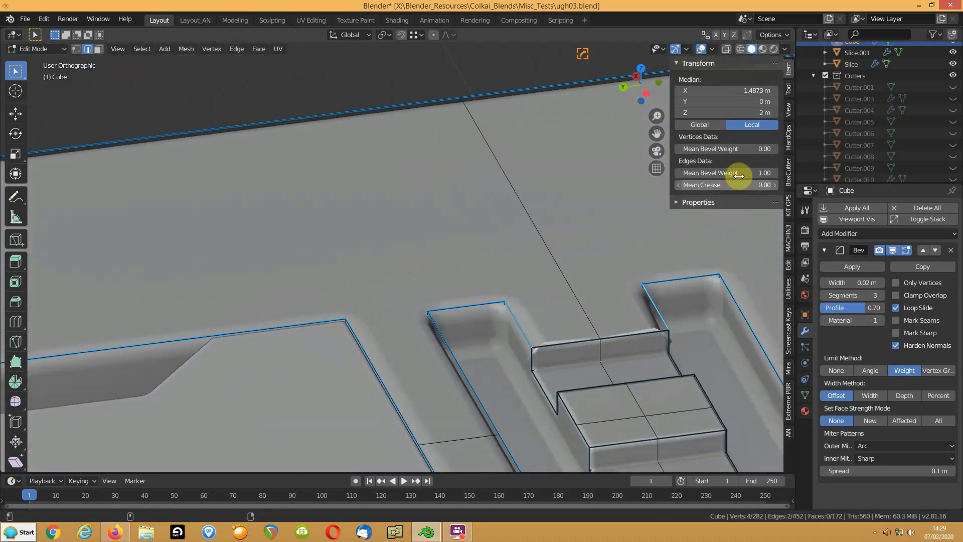
drag(728, 172, 713, 173)
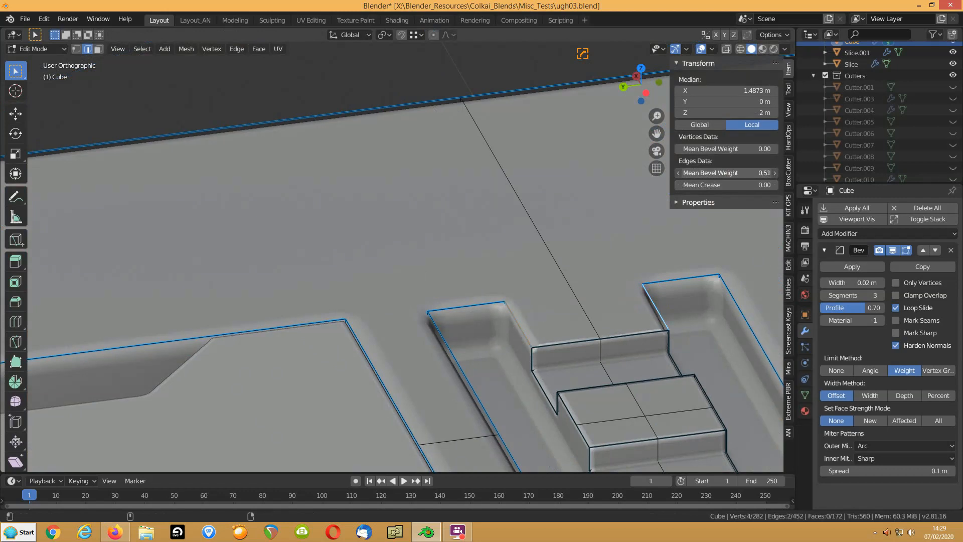
Set the two inner slot edges at the strip's opposite end to a mean bevel weight of 0.5 and return to Object Mode
middle_drag(531, 298, 699, 275)
click(370, 252)
shift+click(232, 239)
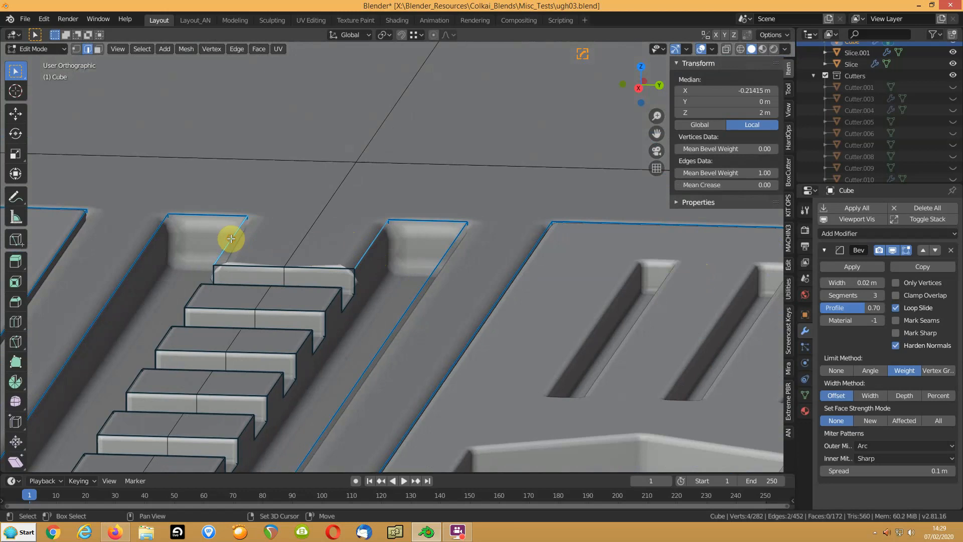
click(725, 173)
text(.5)
key(Return)
key(Tab)
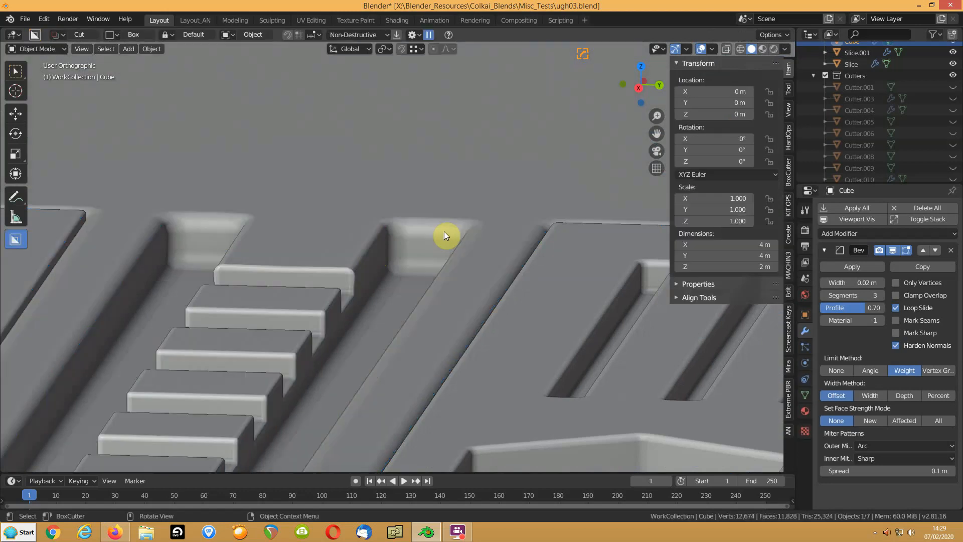
scroll(441, 233, down, 8)
middle_drag(400, 281, 524, 335)
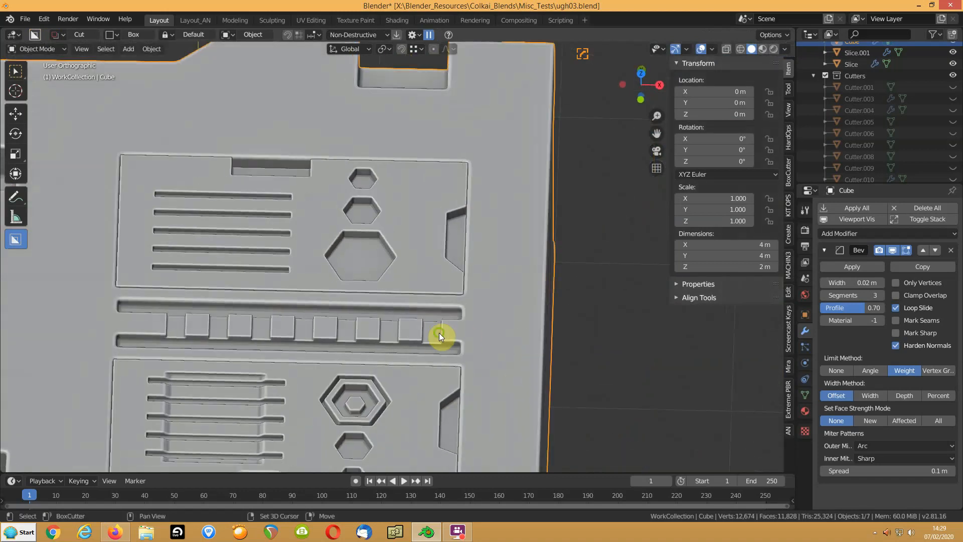
Examine the central stepped strip's bevels and both slot ends from several angles
shift+middle_drag(436, 337, 604, 275)
middle_drag(406, 333, 468, 315)
scroll(453, 315, up, 4)
scroll(454, 314, down, 2)
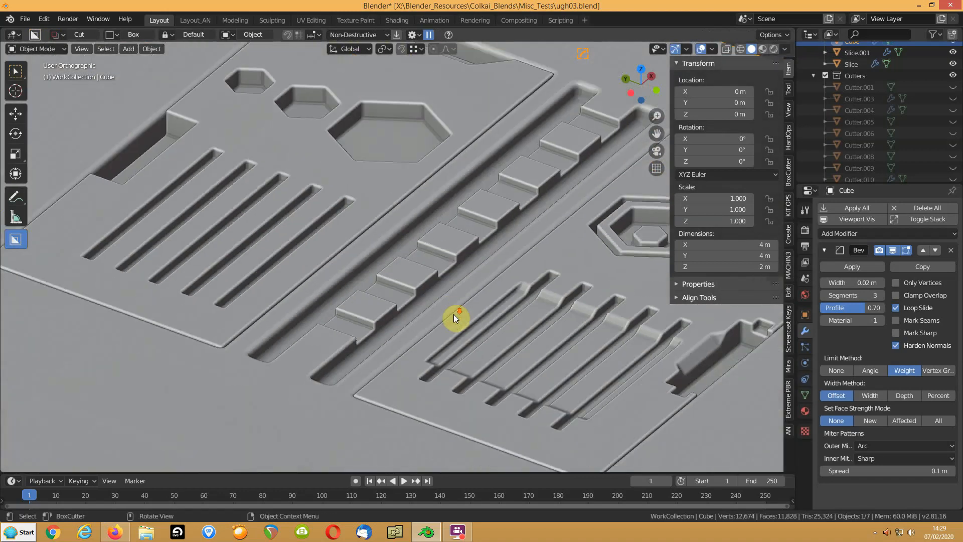
middle_drag(544, 270, 476, 298)
scroll(477, 290, down, 5)
shift+middle_drag(587, 286, 366, 208)
Cut a long narrow box groove along the middle of the stepped strip, between the two slots
click(824, 250)
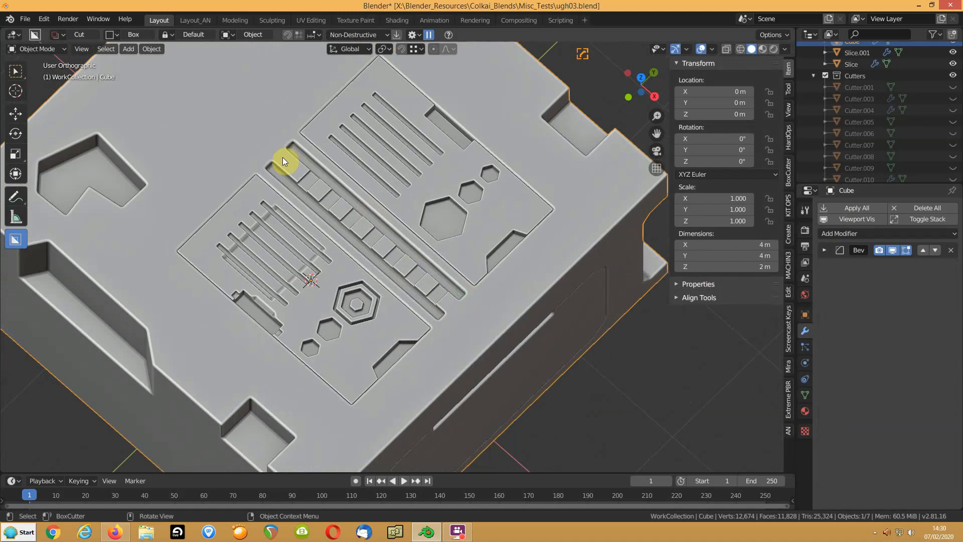
mouse_move(287, 158)
mouse_down()
mouse_move(366, 212)
mouse_move(472, 317)
mouse_up()
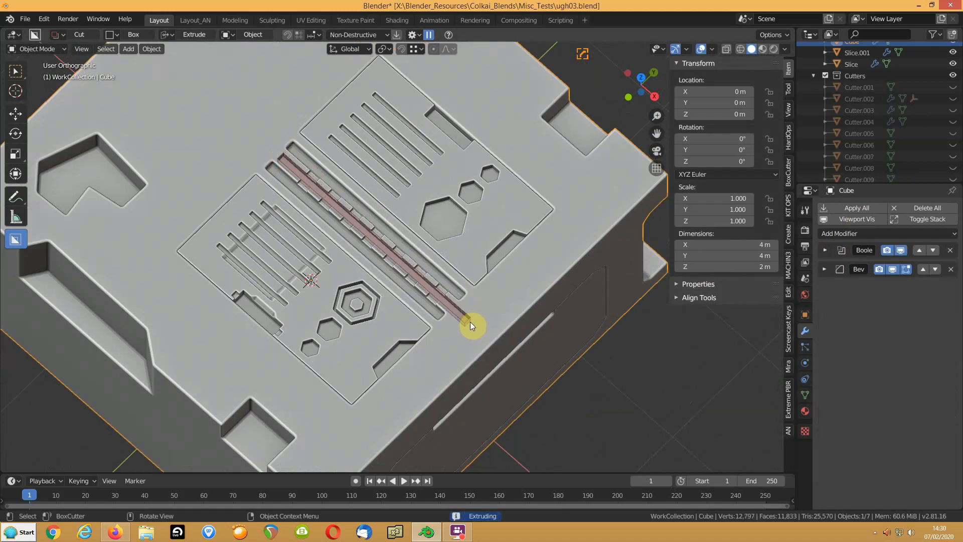
click(471, 322)
Cut a box recess with bevelled corners into the top face between the two angular pockets, adjusting its depth before applying
middle_drag(394, 336, 440, 321)
shift+middle_drag(218, 271, 396, 282)
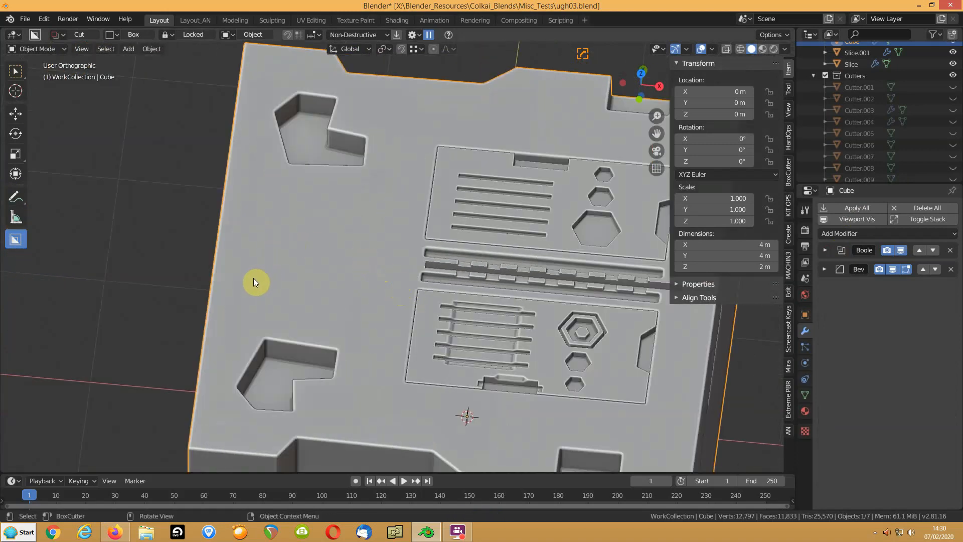
drag(243, 263, 294, 307)
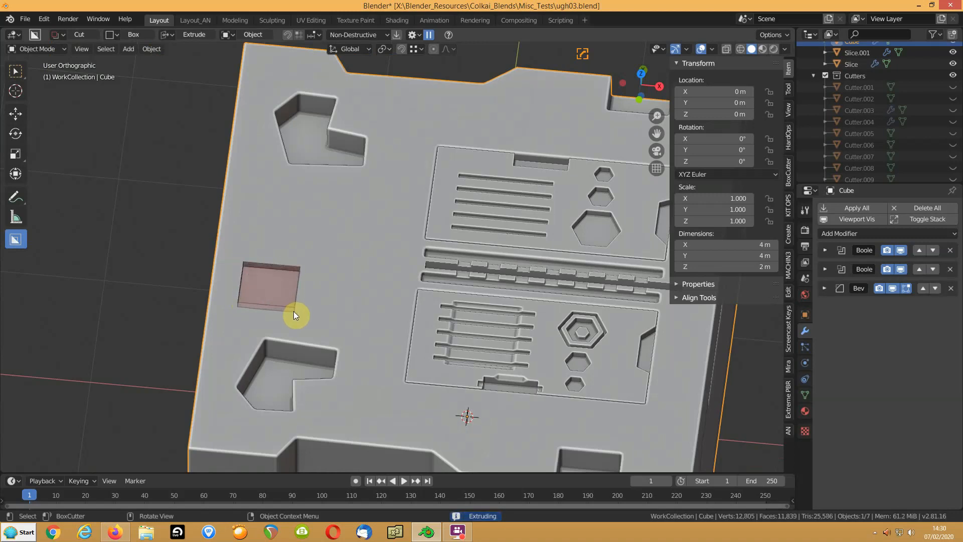
key(b)
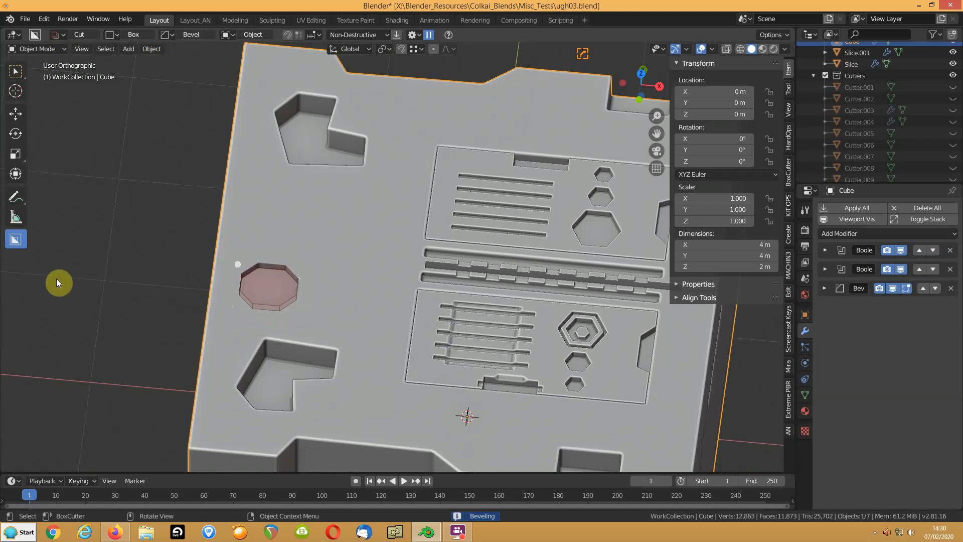
key(Tab)
key(Tab)
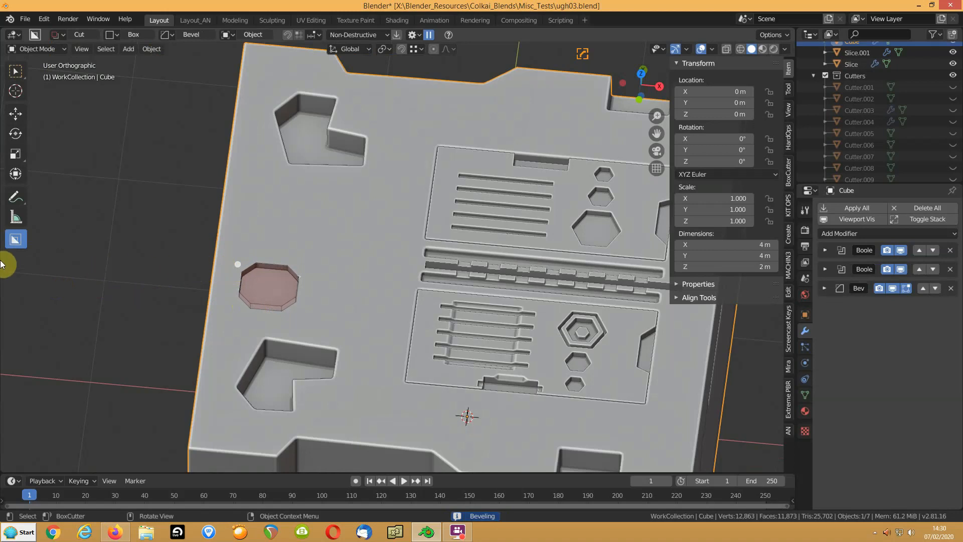
key(Tab)
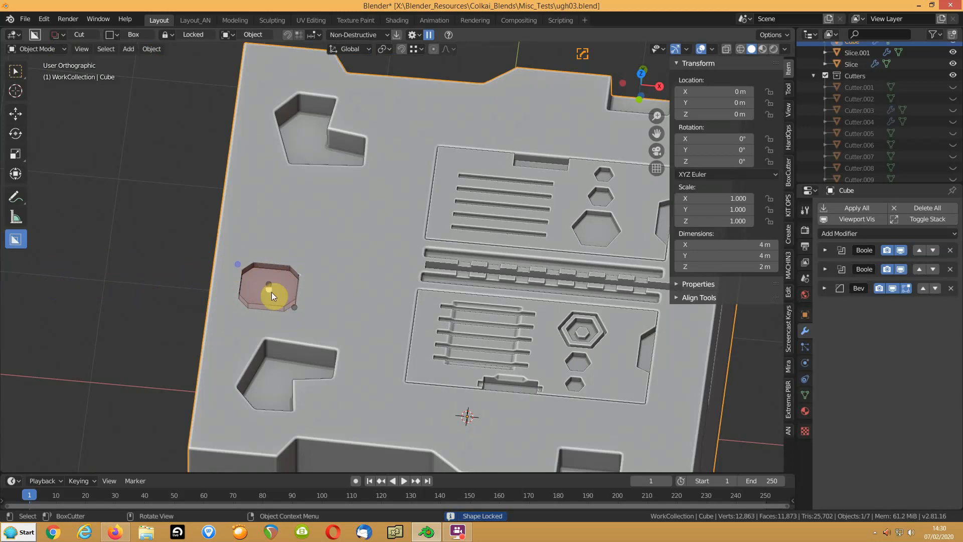
drag(268, 291, 268, 293)
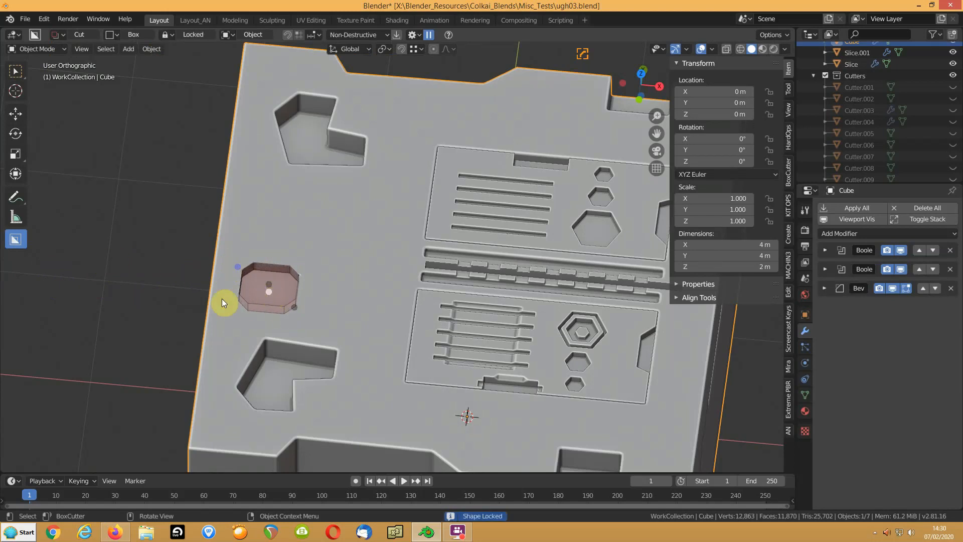
click(182, 291)
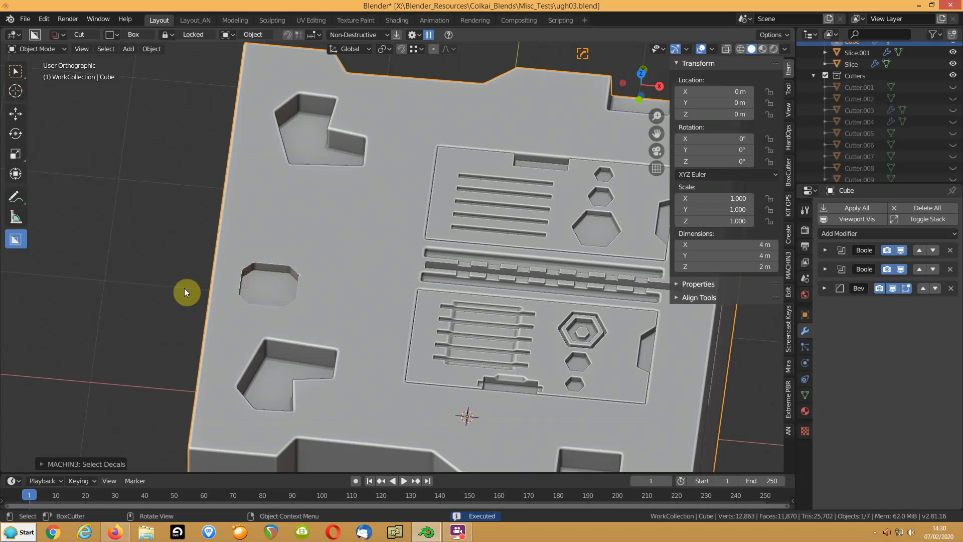
Knife a straight edge across the Cube's top face from the outer edge beside the recess inward, and return to Object Mode
middle_drag(269, 279, 330, 318)
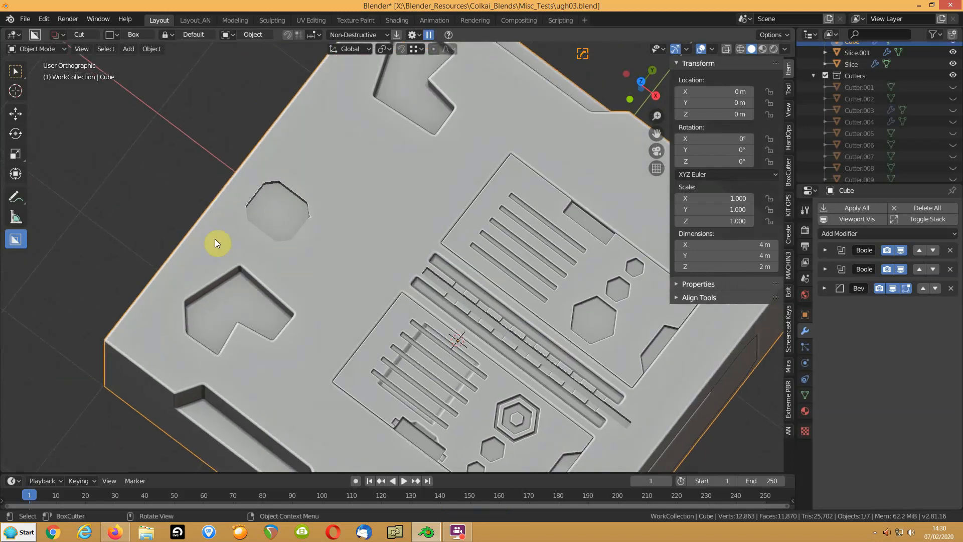
key(Tab)
key(Tab)
key(Tab)
key(ctrl+r)
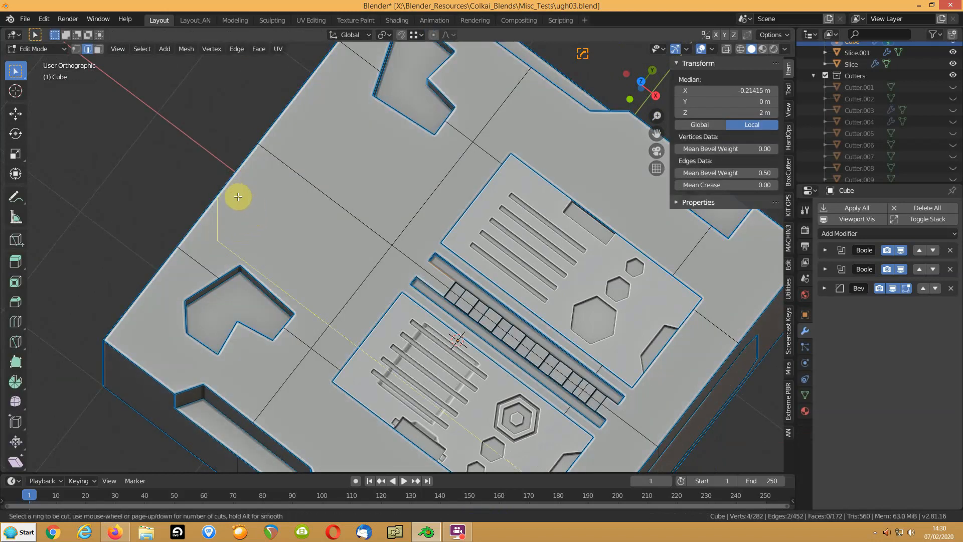
key(Escape)
key(k)
click(362, 282)
key(Escape)
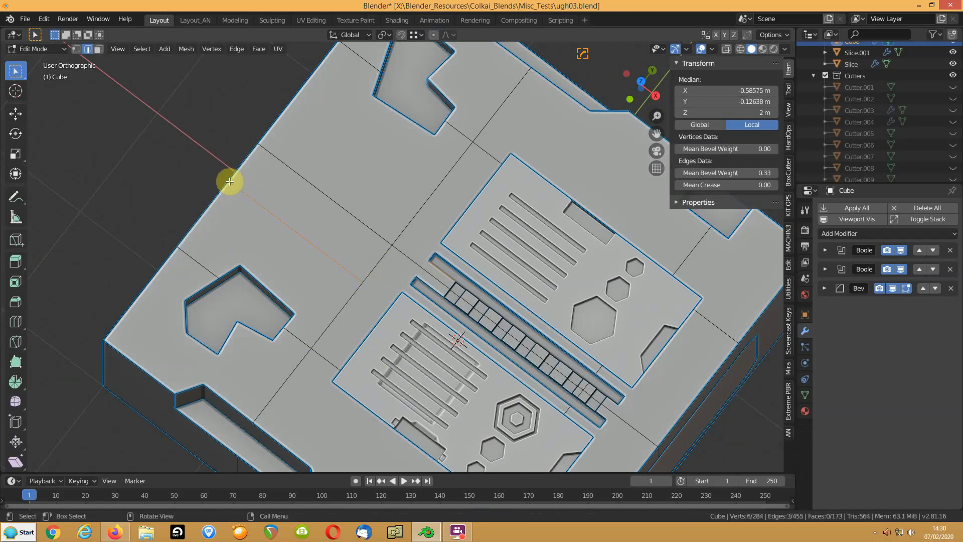
key(Tab)
Inspect the shading around the bevelled-corner recess and check the Bevel modifier's settings
middle_drag(318, 248, 328, 354)
scroll(361, 175, up, 5)
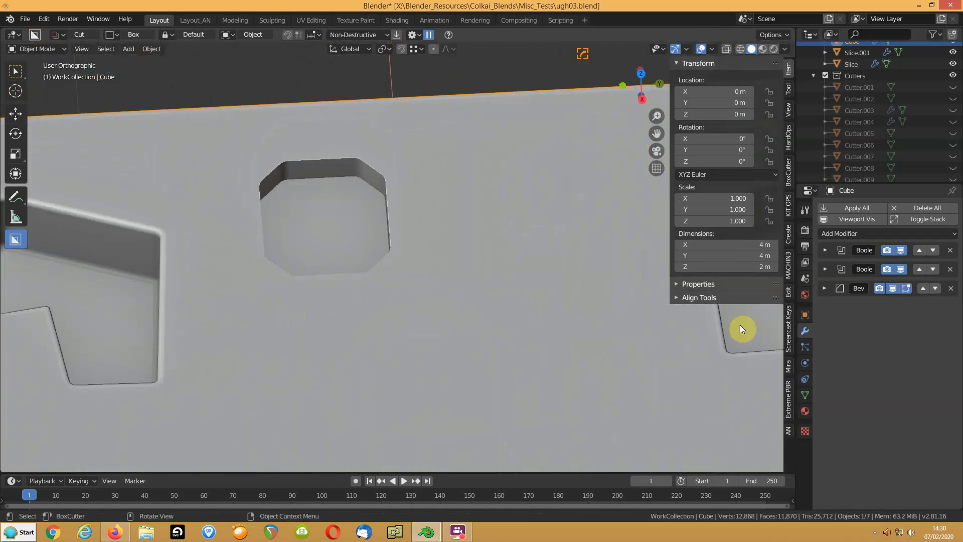
middle_drag(395, 314, 420, 316)
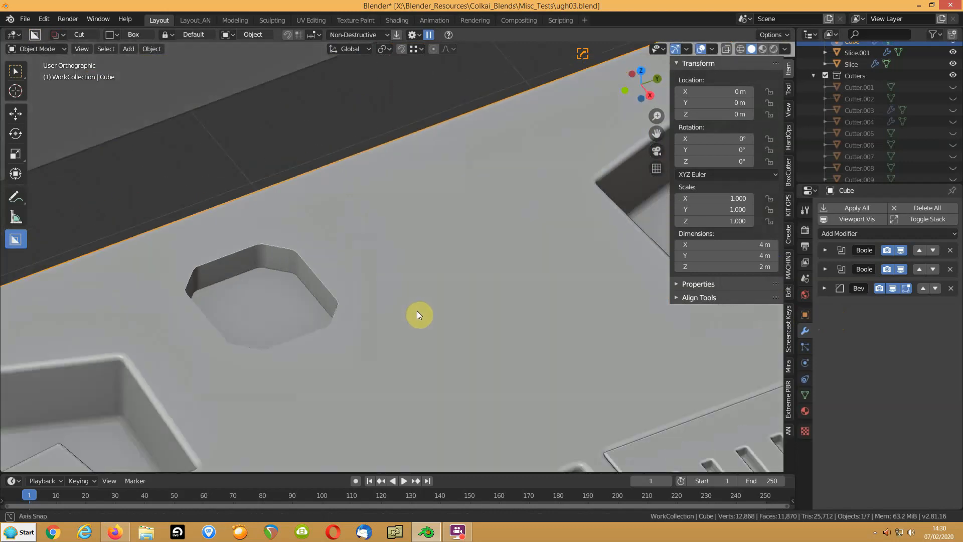
click(826, 289)
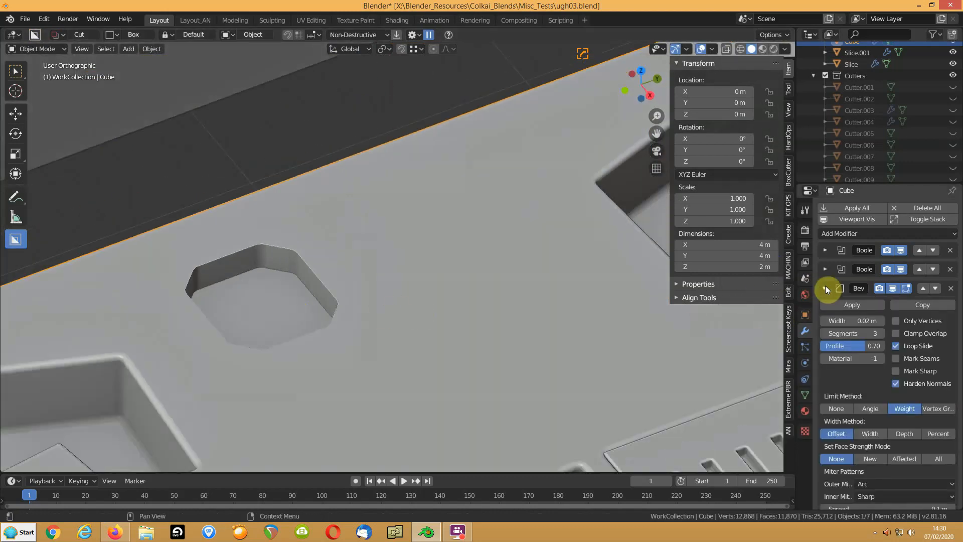
click(825, 288)
scroll(236, 345, down, 3)
Join a raised box about 0.52 by 0.21 m and 0.11 m high, with bevelled corners, beside the recess
middle_drag(402, 328, 354, 255)
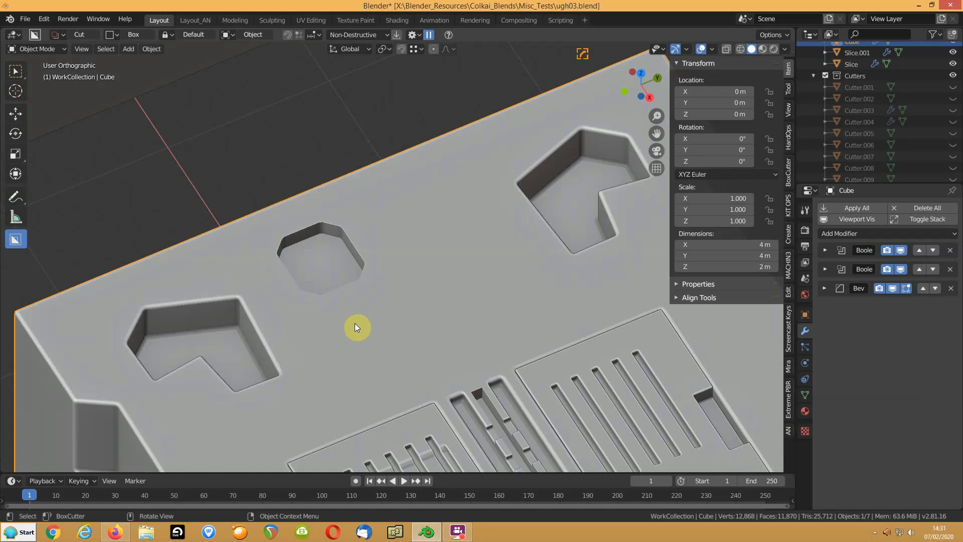
mouse_move(345, 316)
mouse_down()
mouse_move(414, 336)
mouse_move(399, 353)
mouse_move(423, 368)
mouse_up()
key(j)
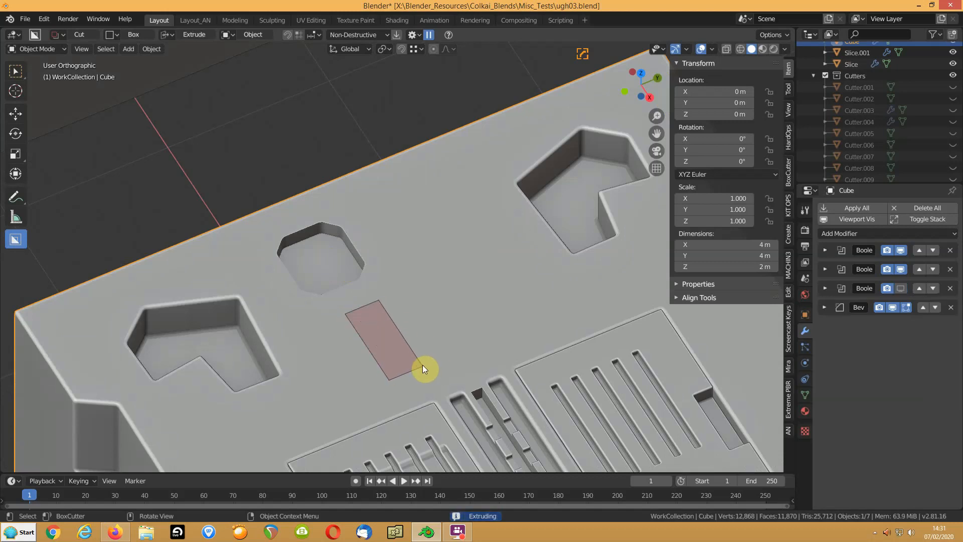
key(o)
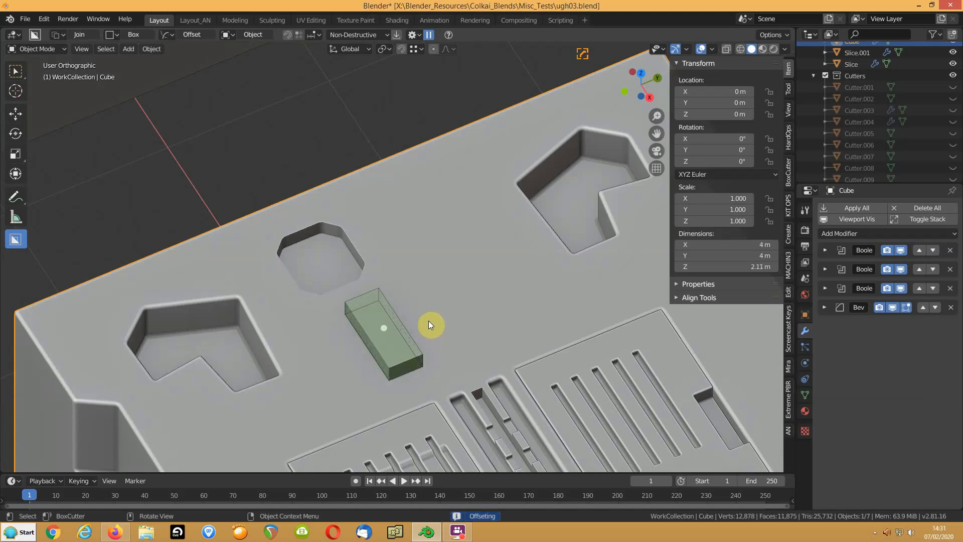
key(b)
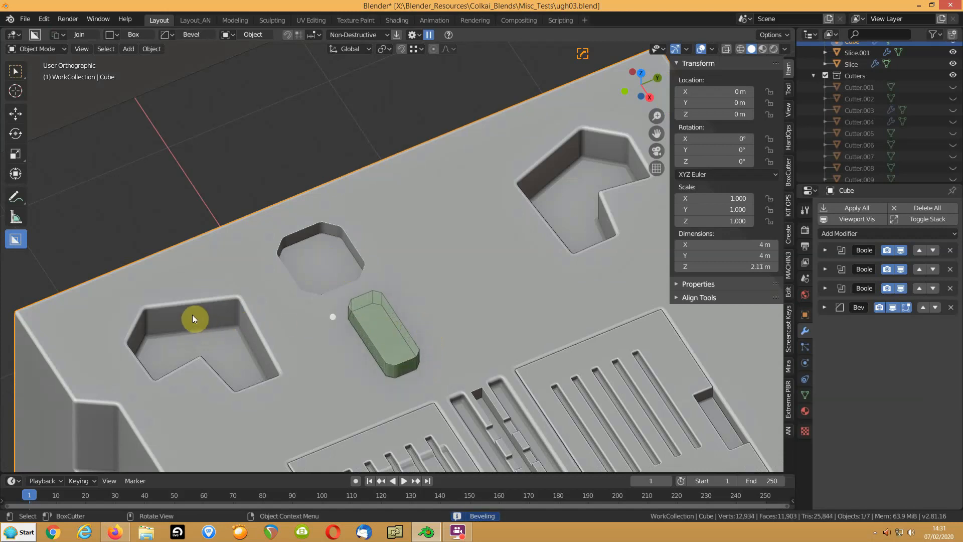
key(Tab)
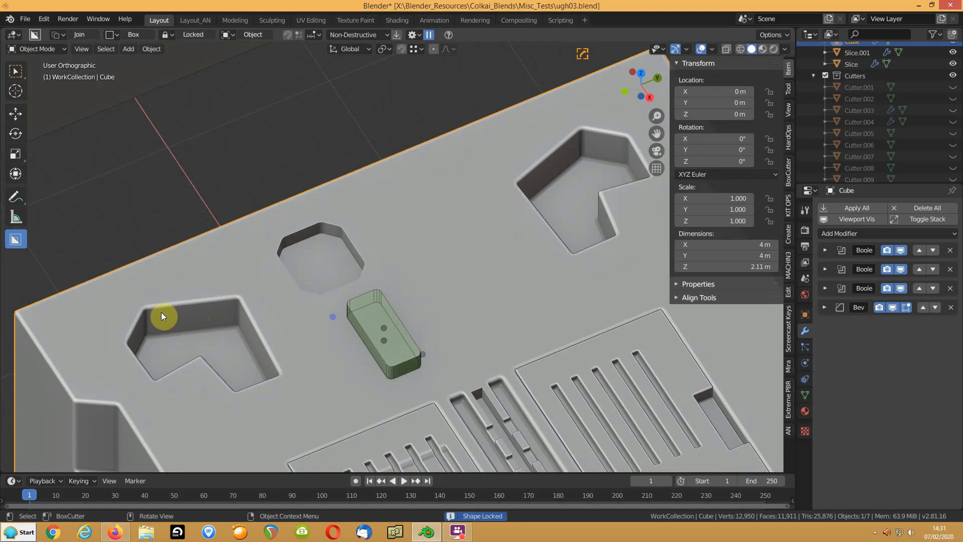
click(313, 333)
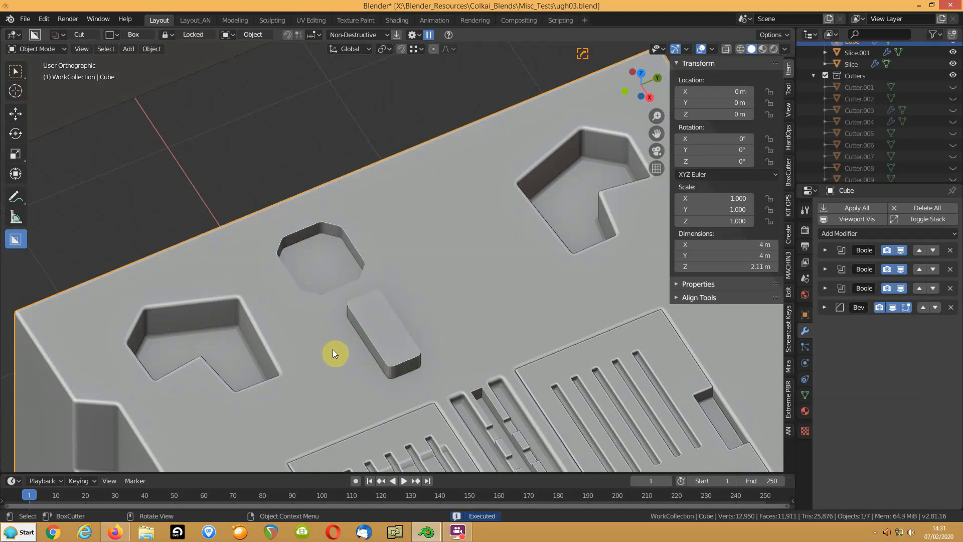
Reveal the two newest cutters, Cutter.013 and Cutter.012, in the viewport
scroll(338, 355, down, 5)
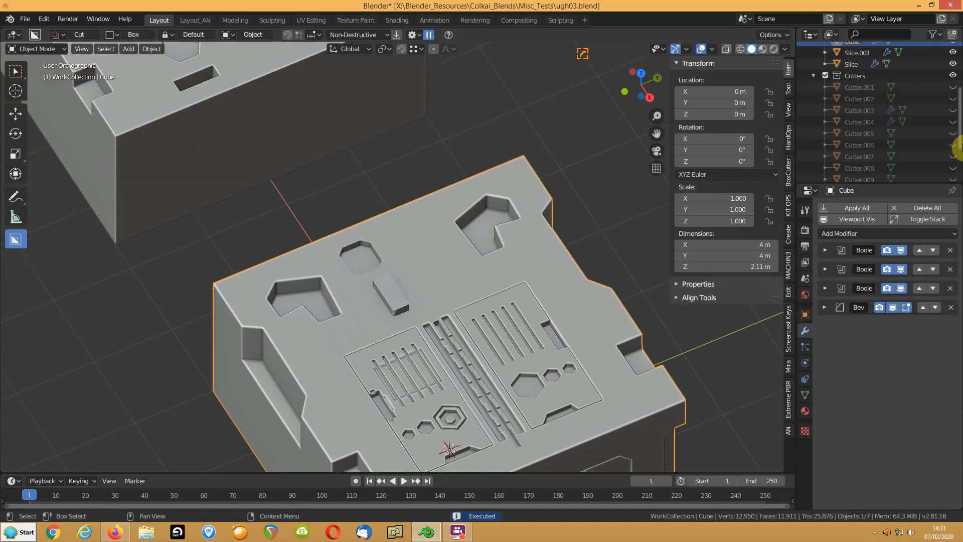
scroll(899, 155, down, 3)
click(954, 161)
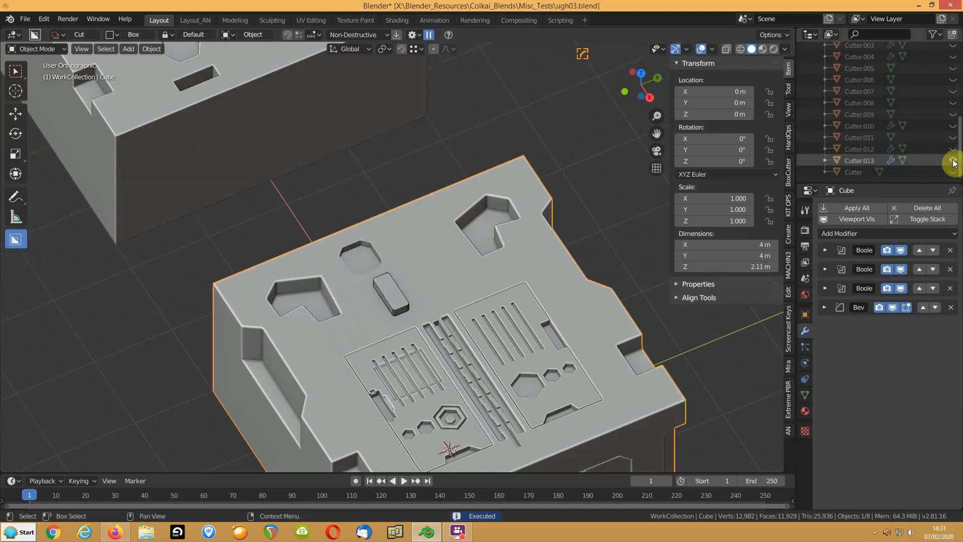
click(953, 149)
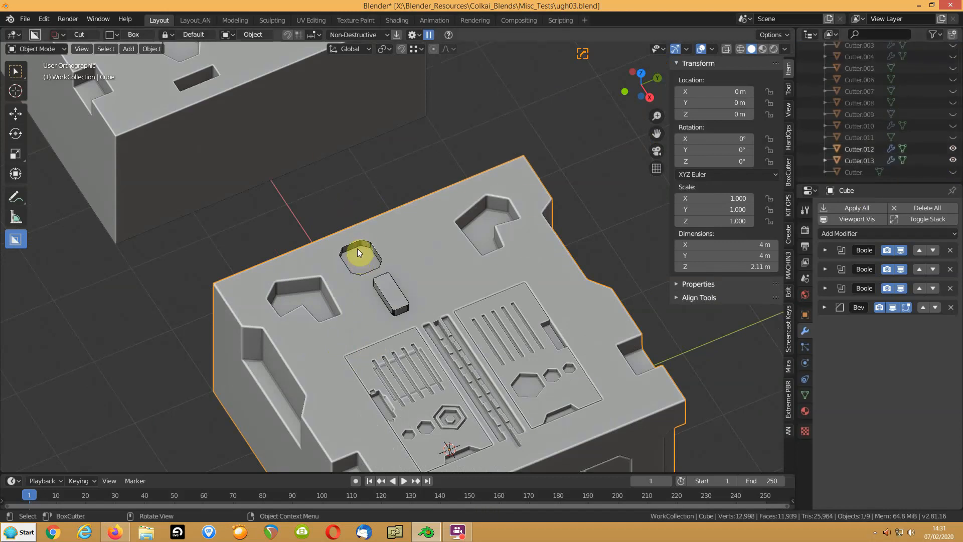
Mirror the recess cutter Cutter.012 across the Cube's Y axis to create a second recess
click(357, 248)
shift+click(414, 242)
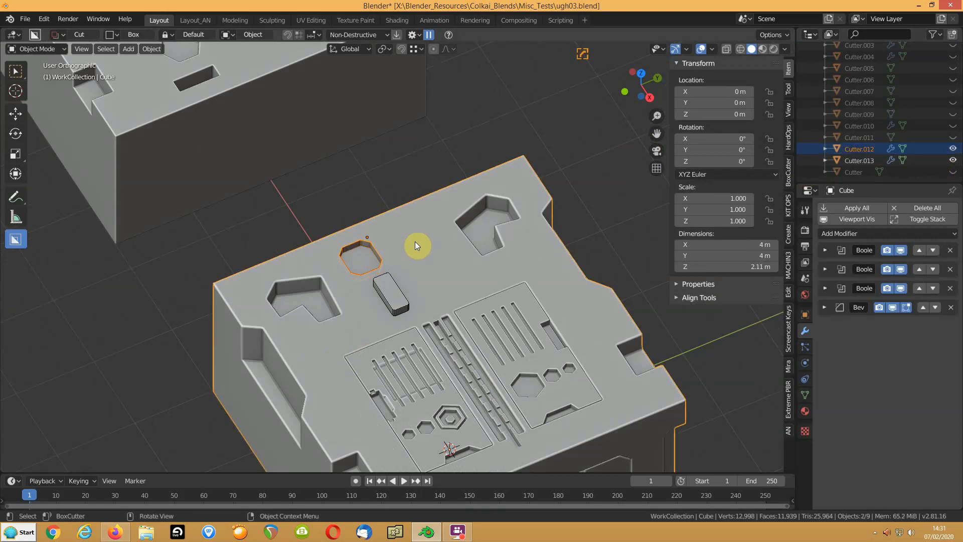
key(alt+x)
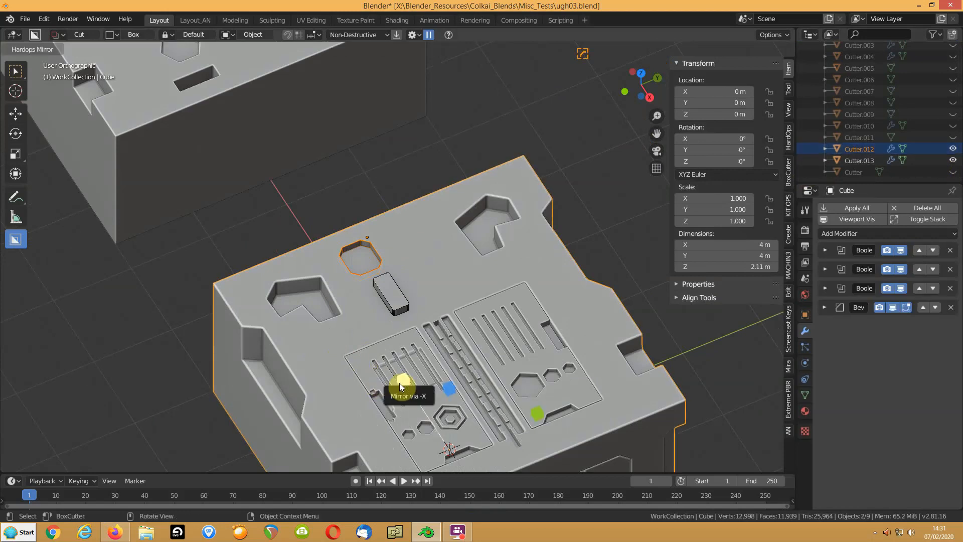
shift+middle_drag(313, 348, 270, 261)
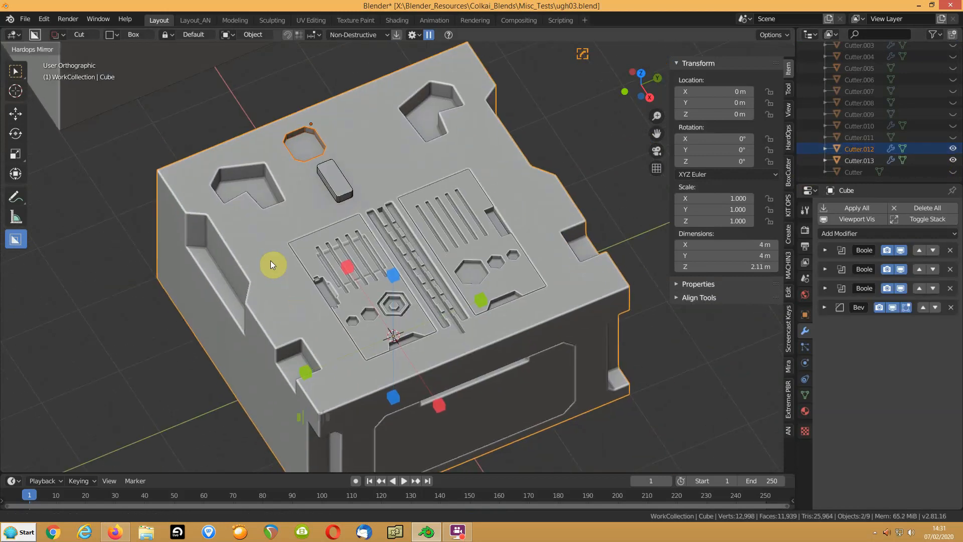
click(310, 373)
Mirror the raised box's cutter Cutter.013 across the Y axis, using the Cube as the mirror object
click(339, 179)
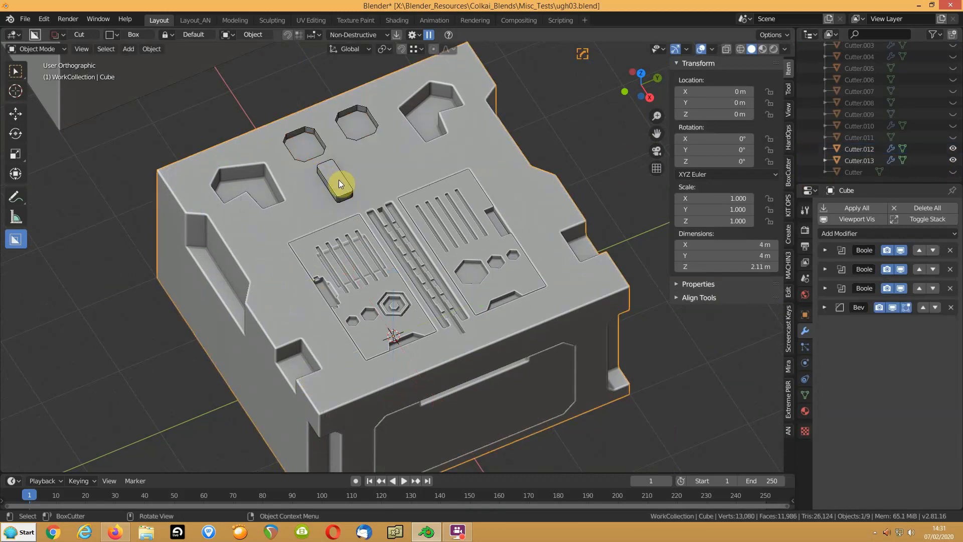
shift+click(338, 188)
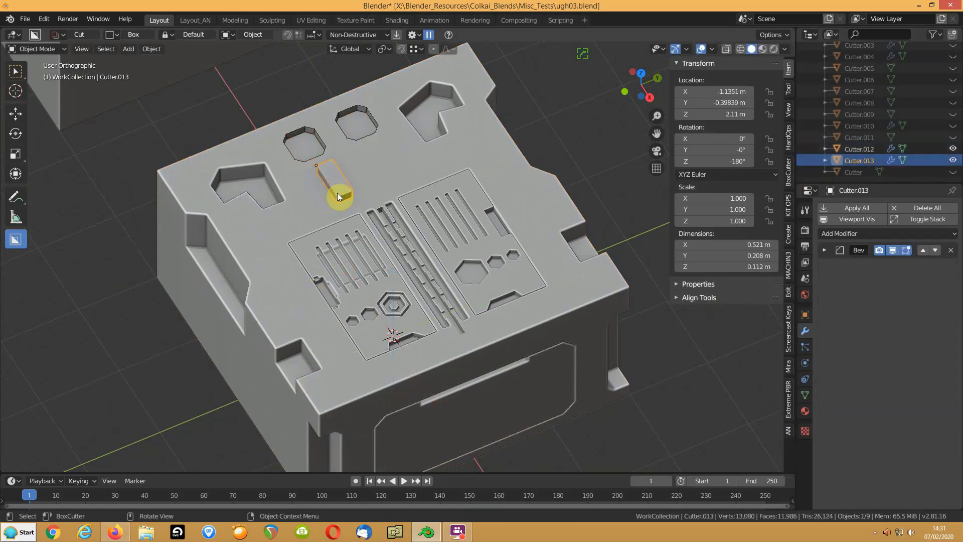
shift+click(294, 211)
key(alt+x)
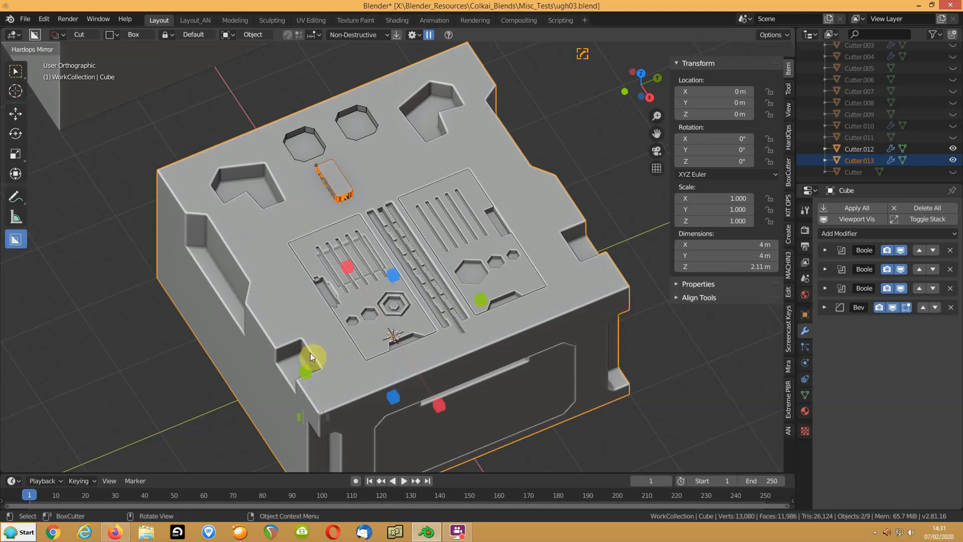
click(306, 372)
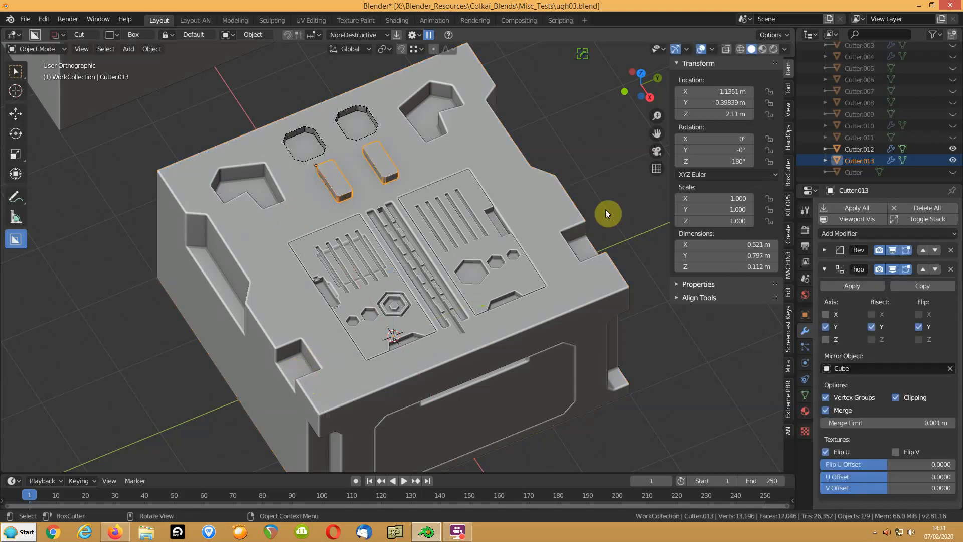
Hide both cutters again, reselect the Cube and save ugh03.blend
drag(953, 161, 953, 149)
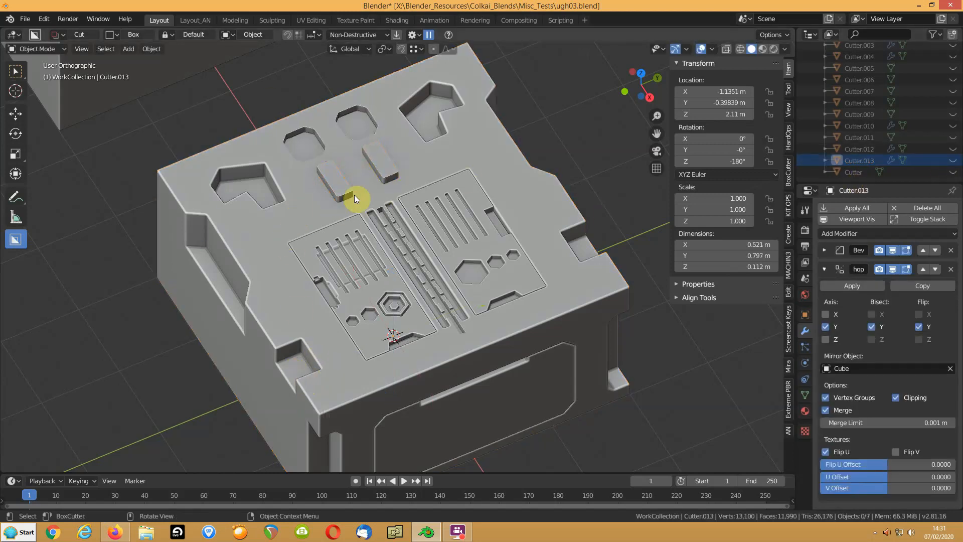
click(371, 195)
scroll(389, 197, up, 2)
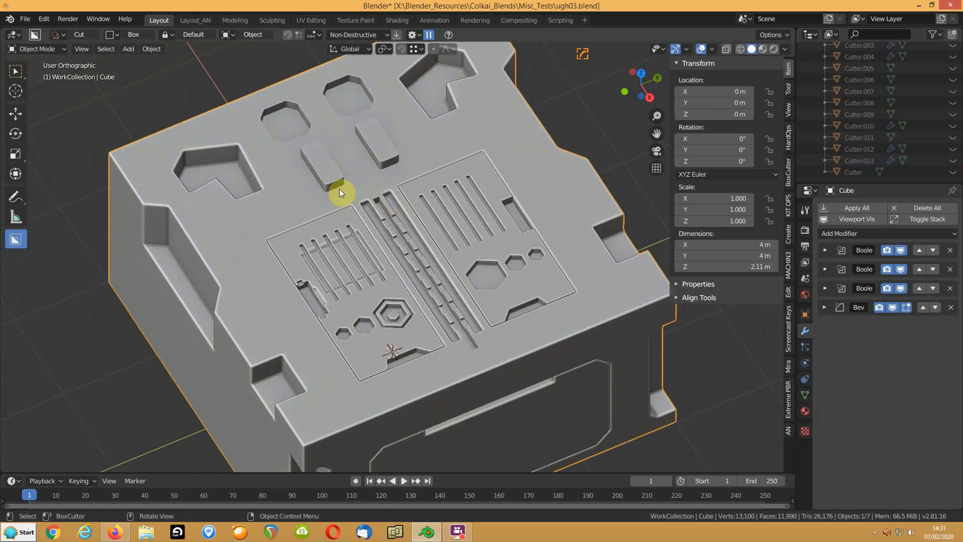
key(ctrl+s)
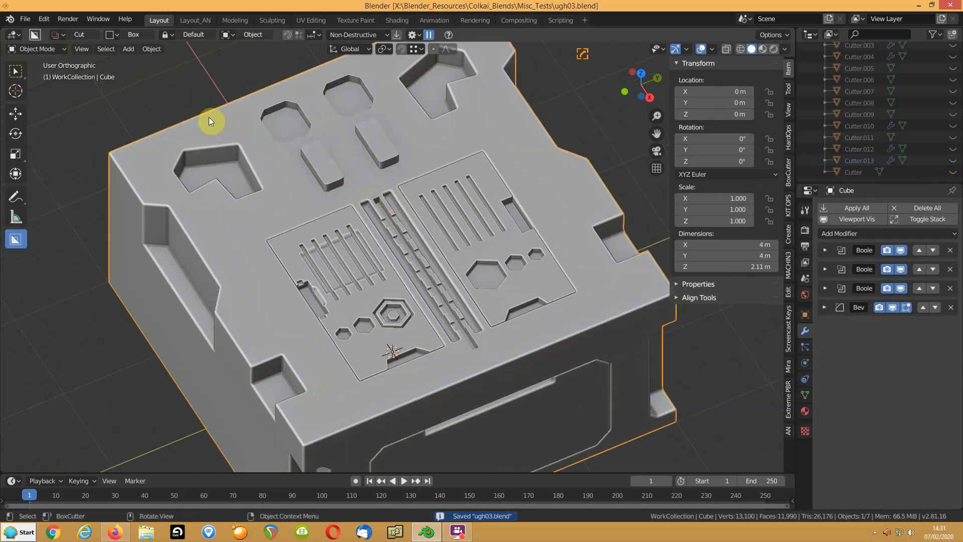
Apply the Cube's Boolean modifiers and mark the floor edges of the plain octagonal recess on the -Y side with Set SSharp
click(398, 35)
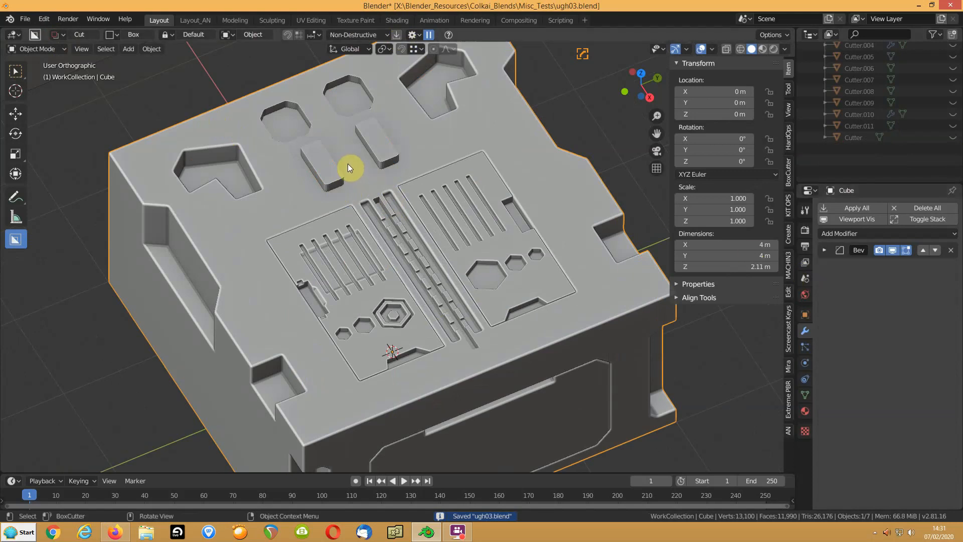
middle_drag(327, 169, 396, 254)
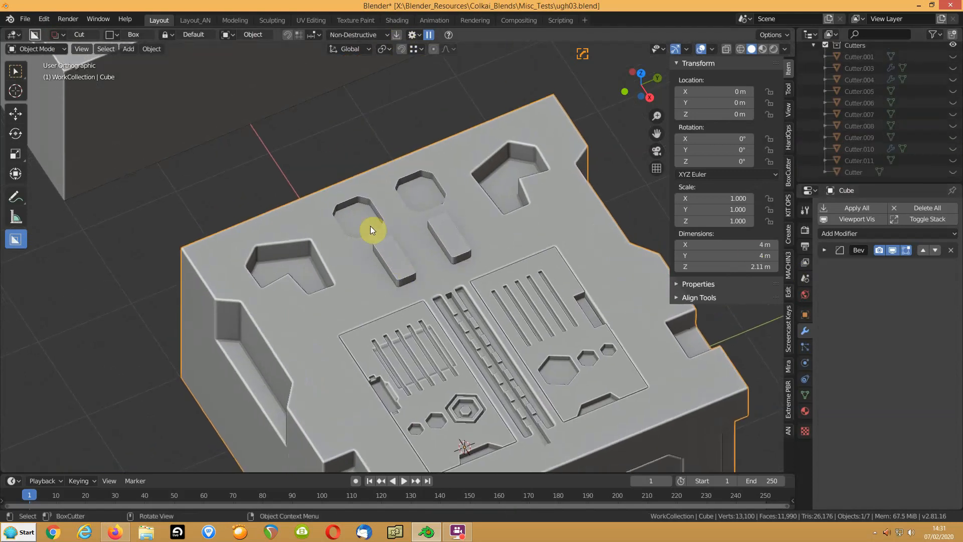
scroll(357, 206, up, 4)
key(Tab)
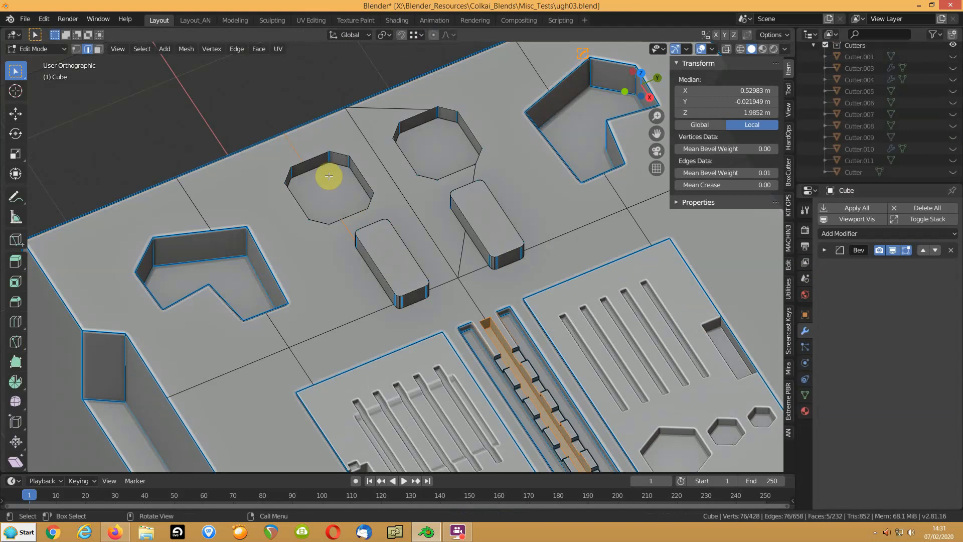
key(3)
click(330, 194)
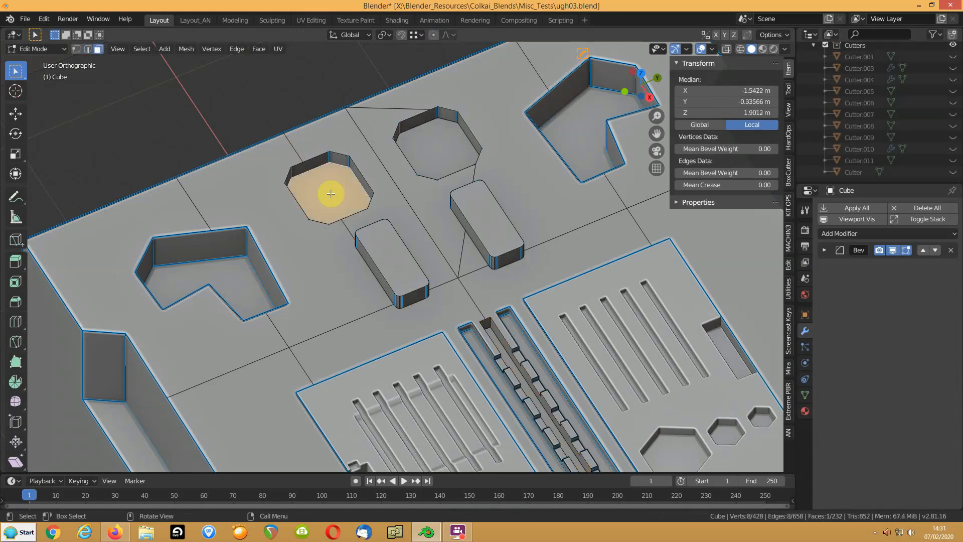
key(q)
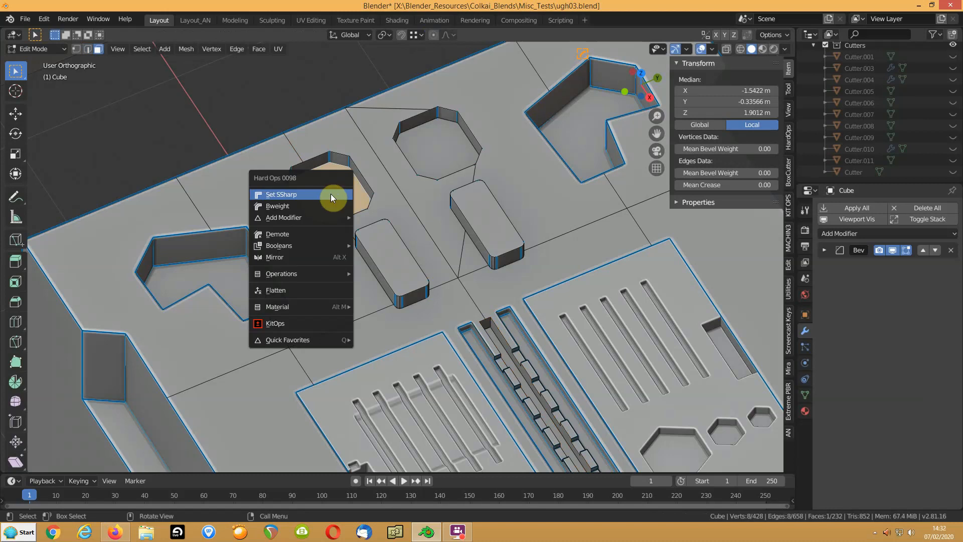
click(331, 193)
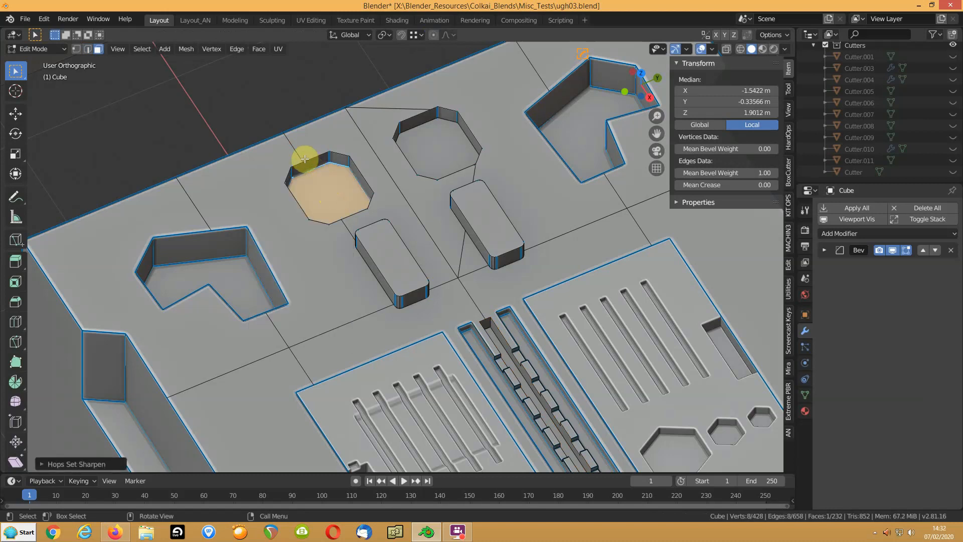
Select the boundary loop around the same octagonal recess's rim and mark it with Set SSharp
key(ctrl+KP_Add)
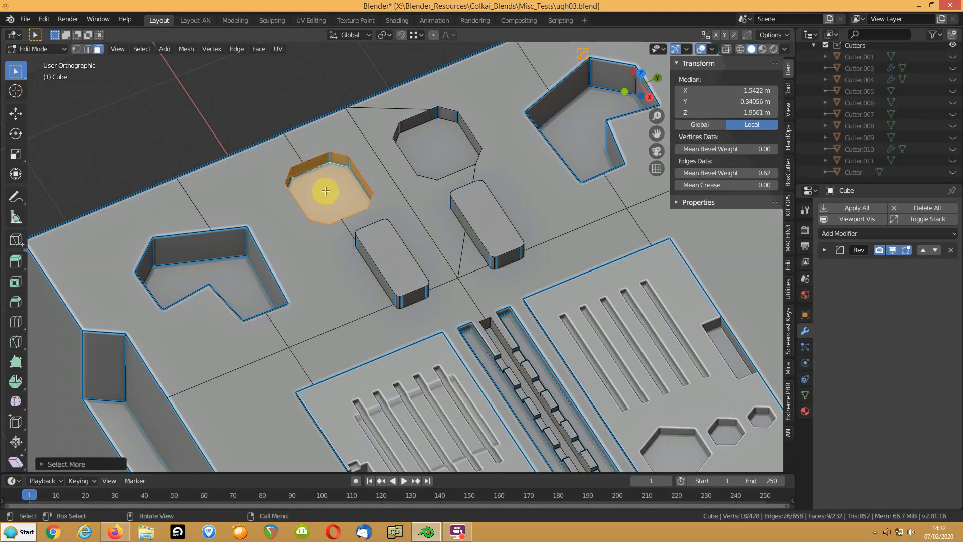
click(142, 49)
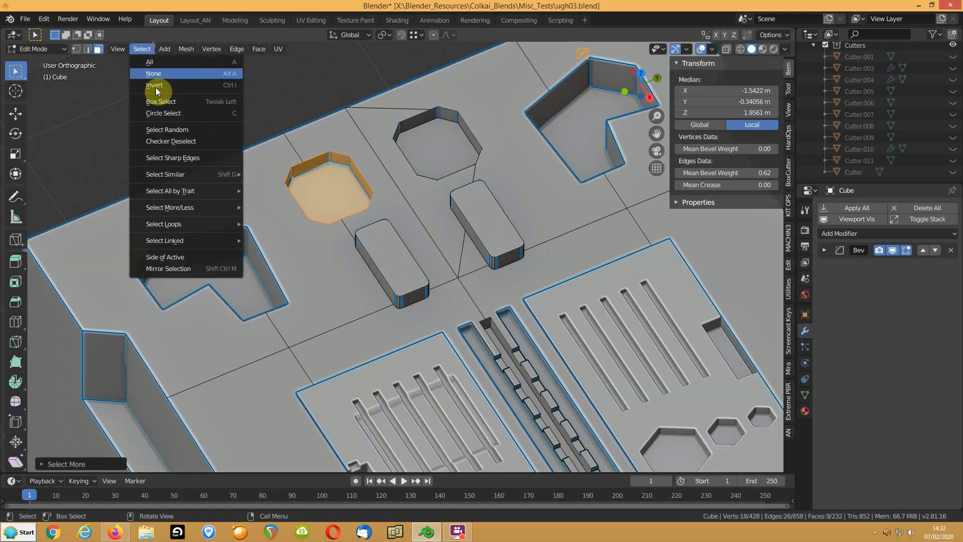
mouse_move(168, 224)
click(296, 263)
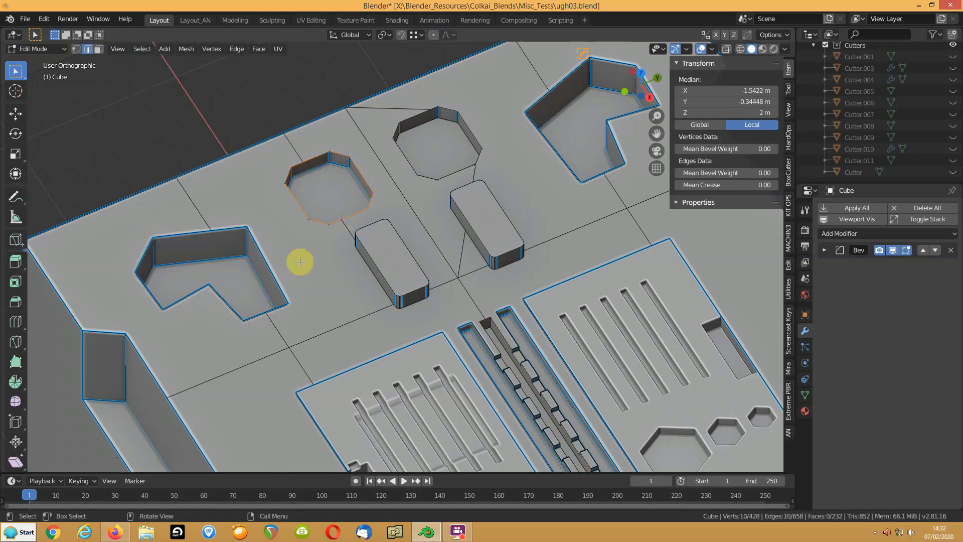
key(q)
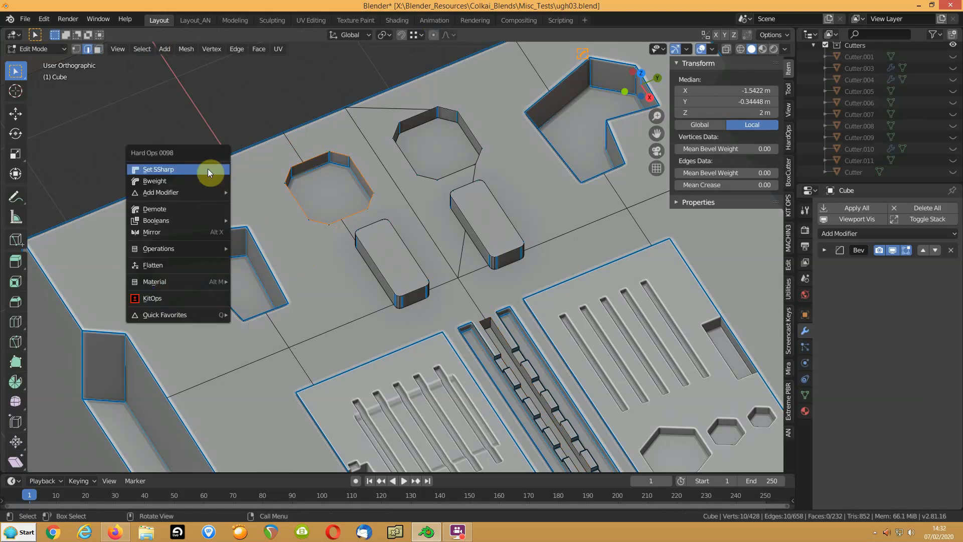
click(208, 168)
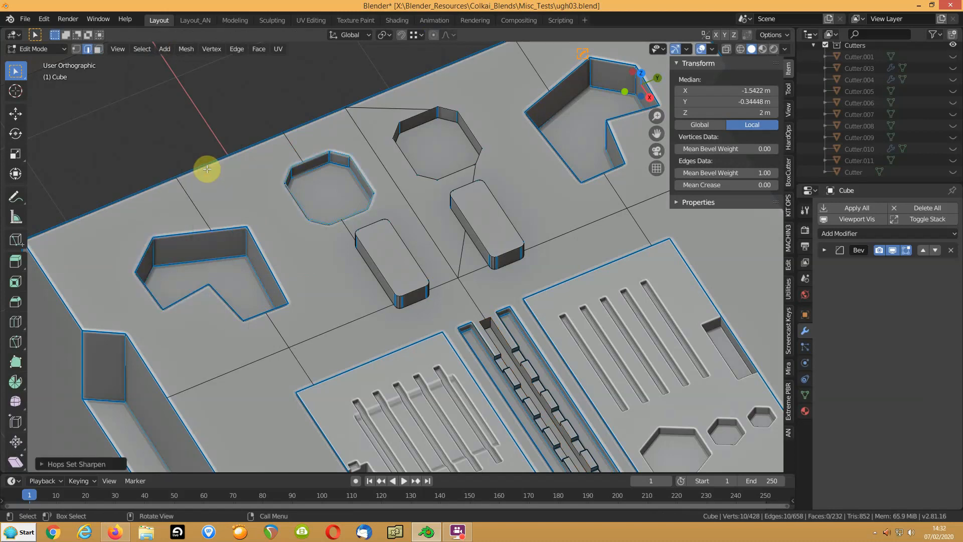
Mirror the Cube's mesh across Y with HardOps Mirror so the second octagonal recess gets the same beveled edges
scroll(255, 168, down, 5)
scroll(256, 168, up, 5)
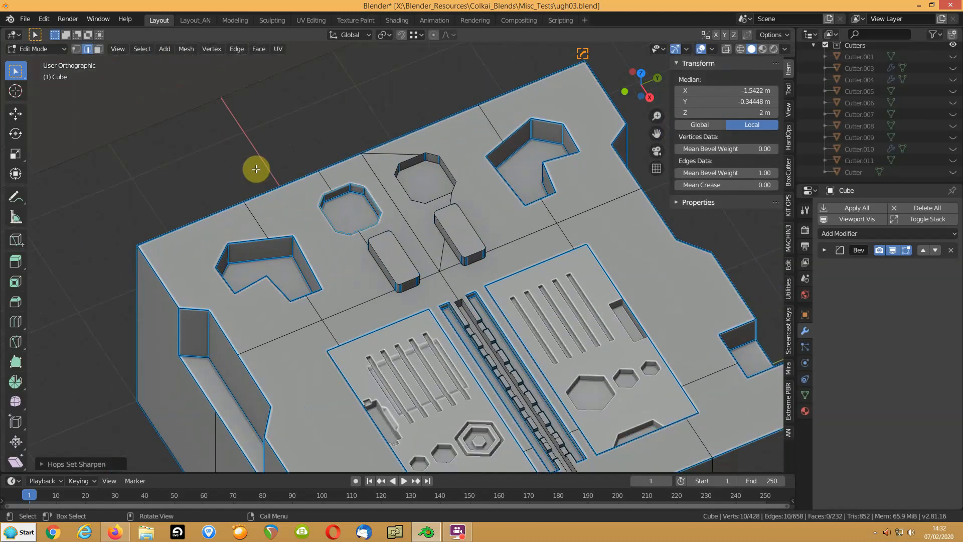
scroll(256, 169, down, 2)
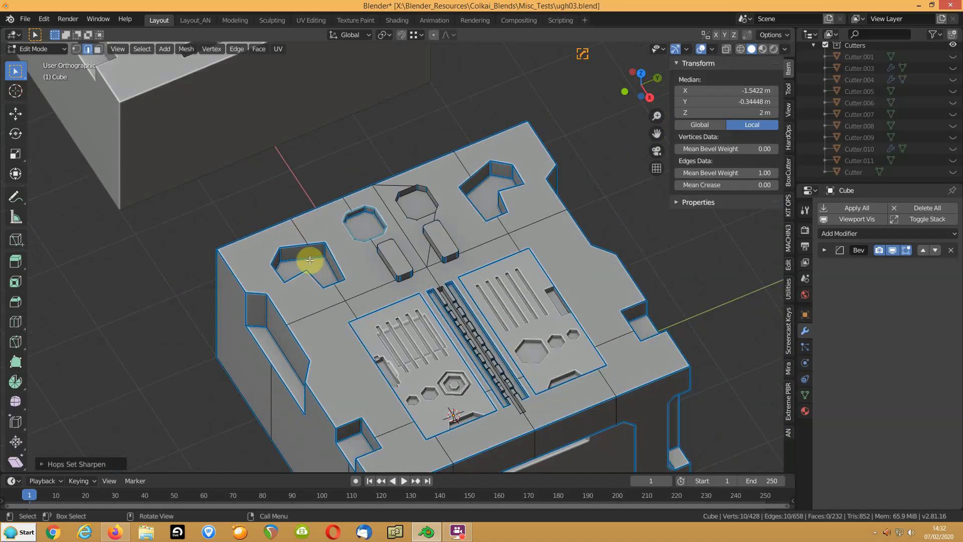
key(Tab)
shift+middle_drag(330, 273, 324, 213)
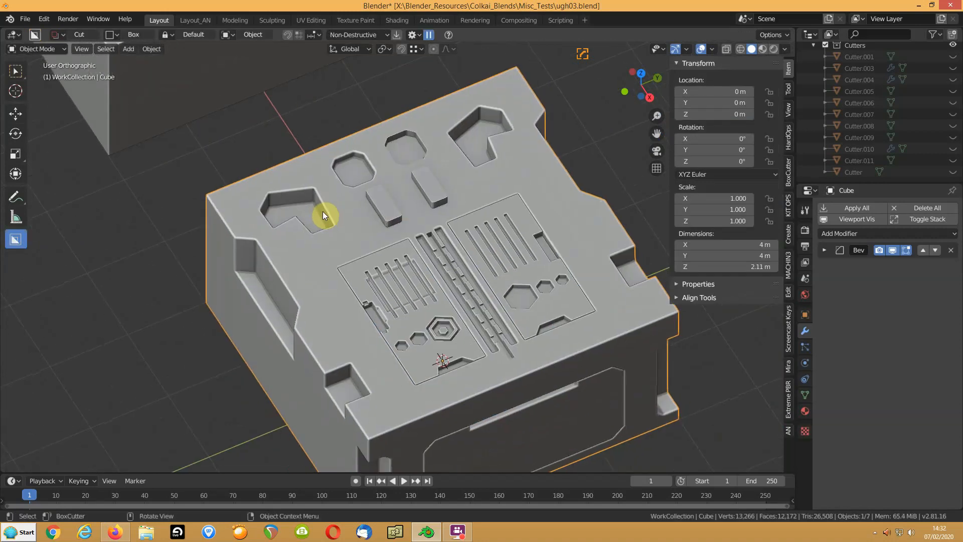
key(alt+x)
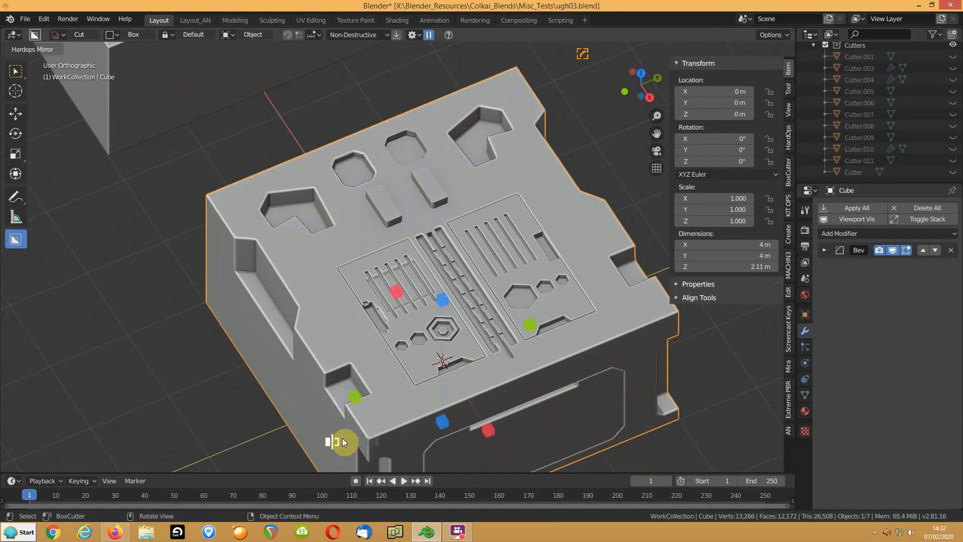
click(358, 395)
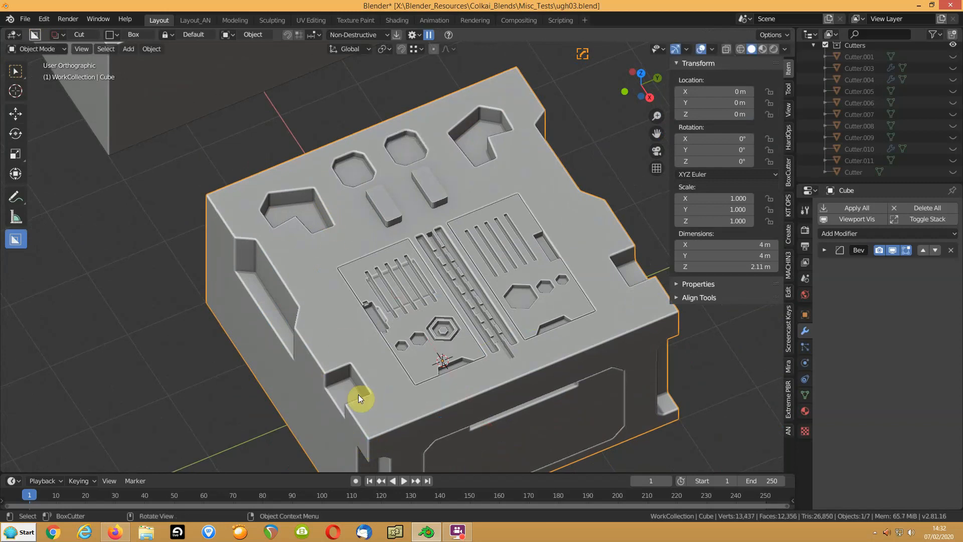
Mark the top face edges of the raised box on the -Y side with Set SSharp
middle_drag(423, 266, 393, 263)
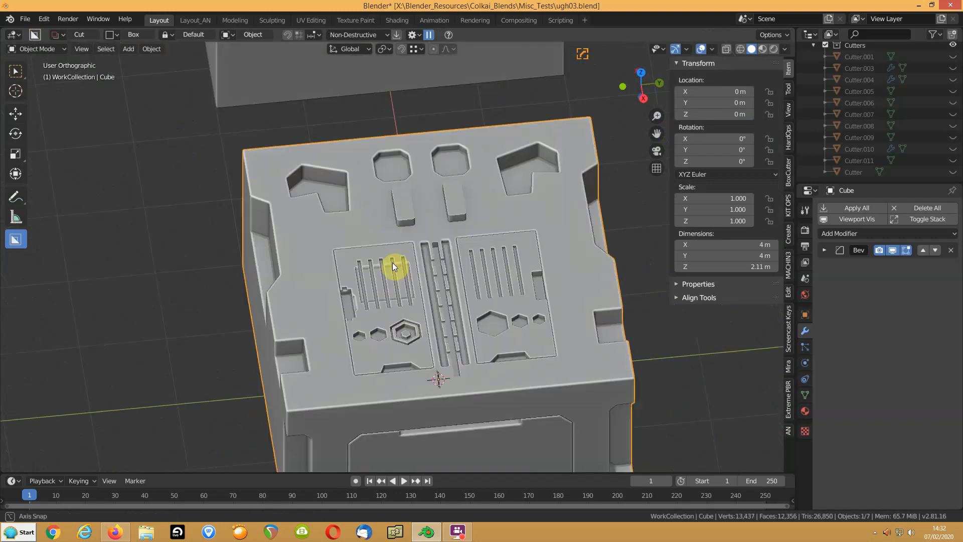
key(Tab)
key(Tab)
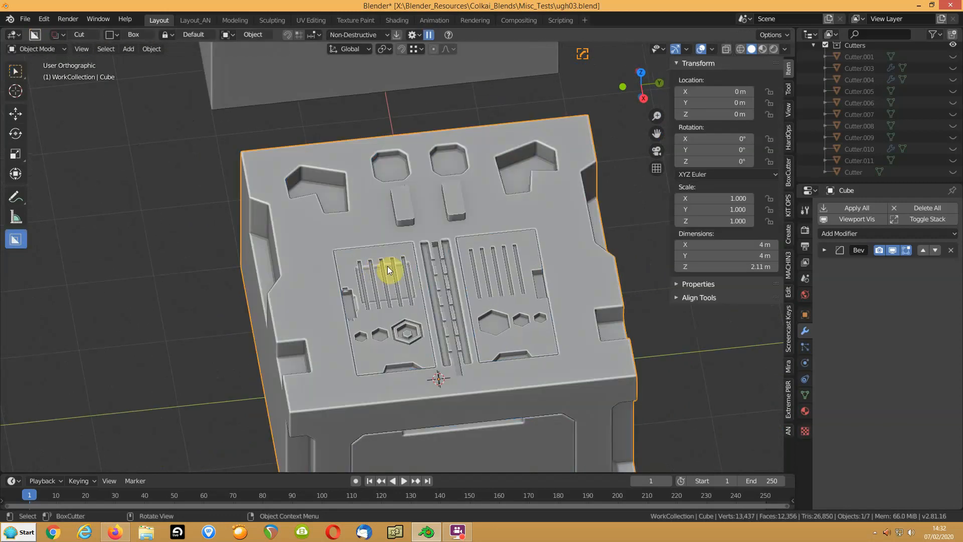
scroll(383, 249, up, 3)
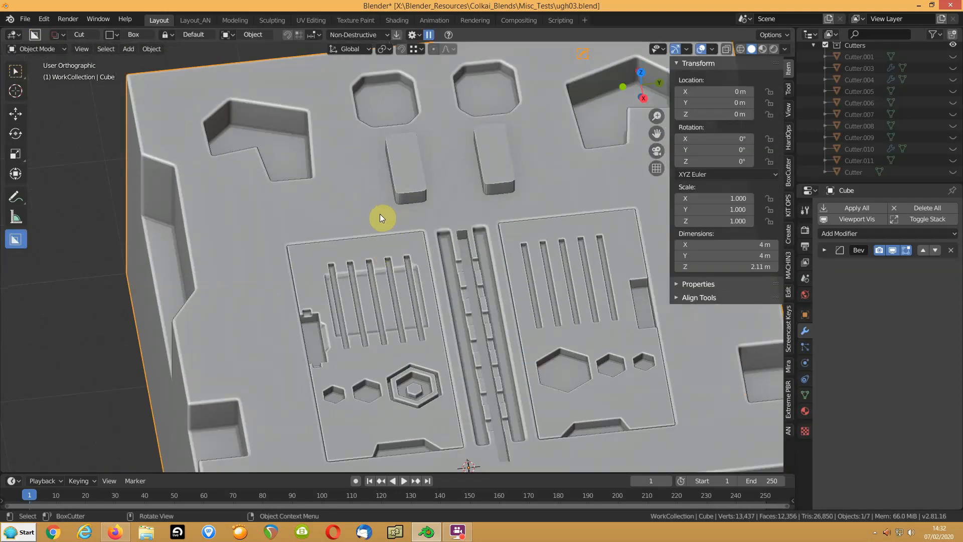
key(Tab)
key(3)
click(406, 173)
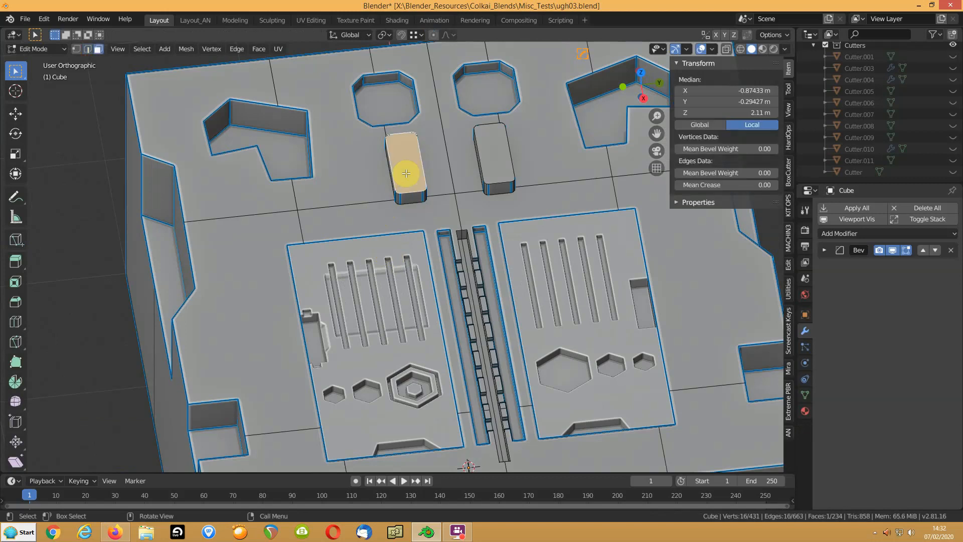
key(q)
click(405, 173)
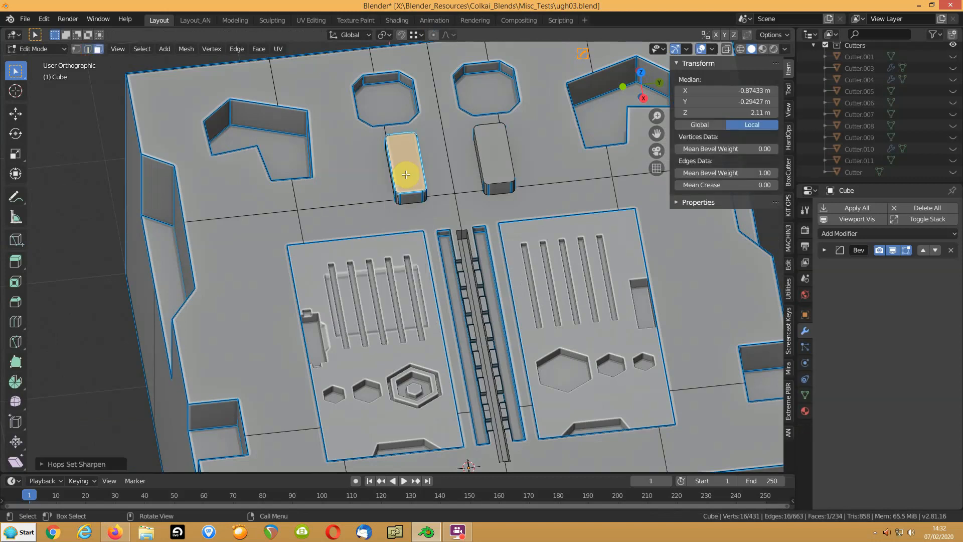
Select six vertical corner edges around the -Y raised box and set their mean bevel weight to 0.00
scroll(296, 215, up, 2)
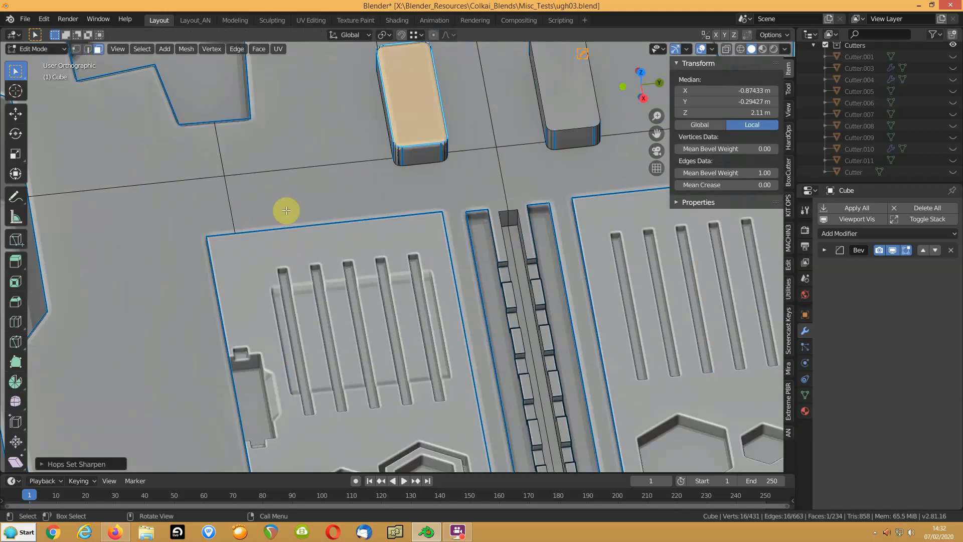
scroll(330, 210, up, 2)
click(345, 221)
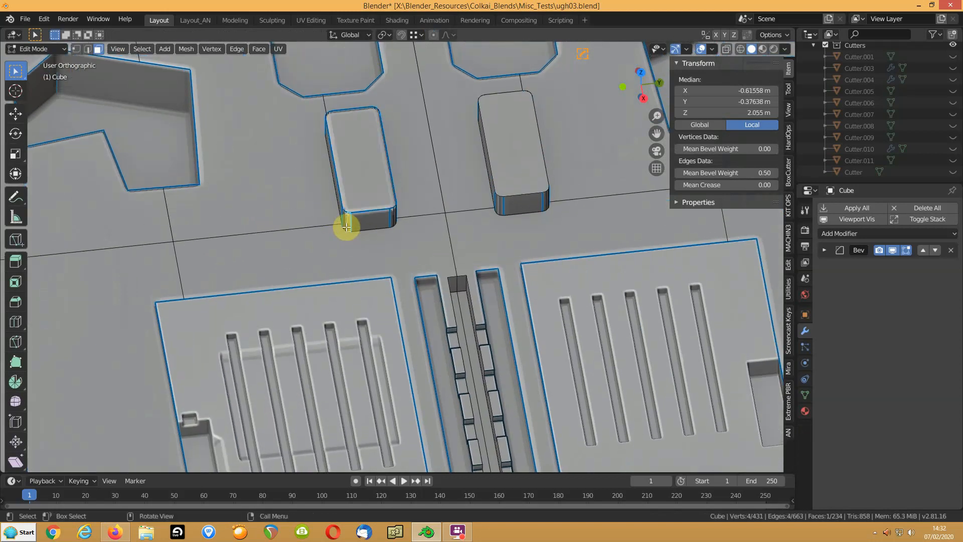
key(2)
click(350, 218)
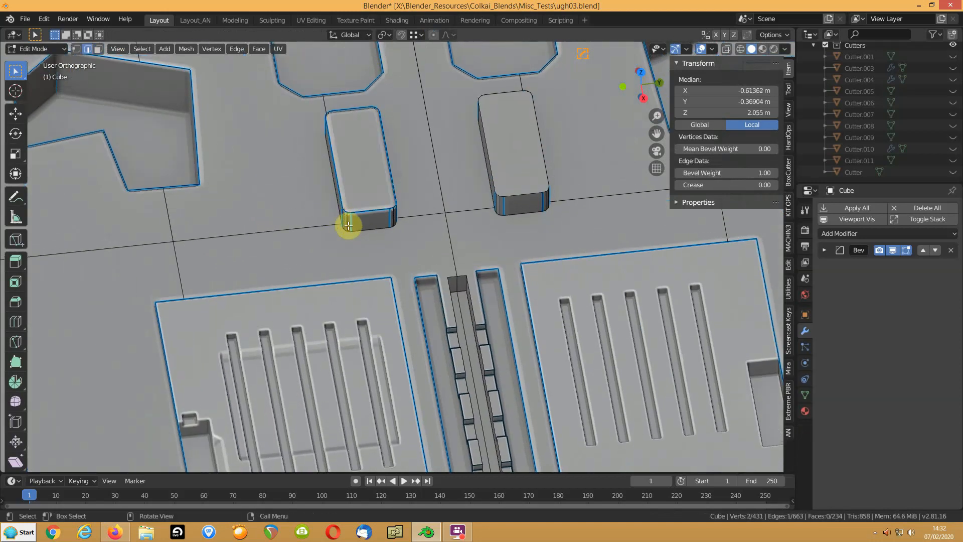
middle_drag(331, 215, 333, 243)
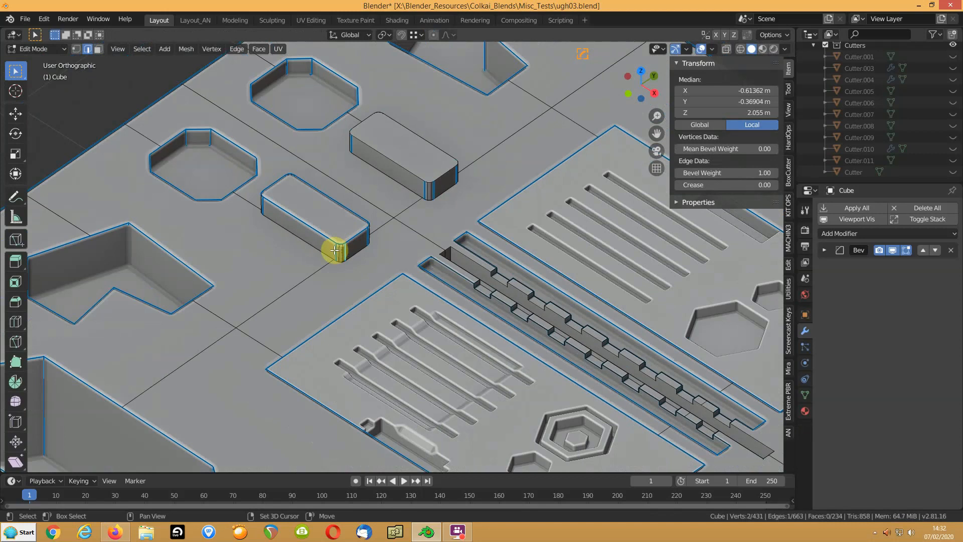
shift+click(264, 206)
middle_drag(296, 213, 370, 266)
shift+click(366, 319)
shift+click(360, 345)
shift+click(333, 339)
middle_drag(249, 289, 383, 280)
shift+click(482, 335)
drag(749, 174, 747, 174)
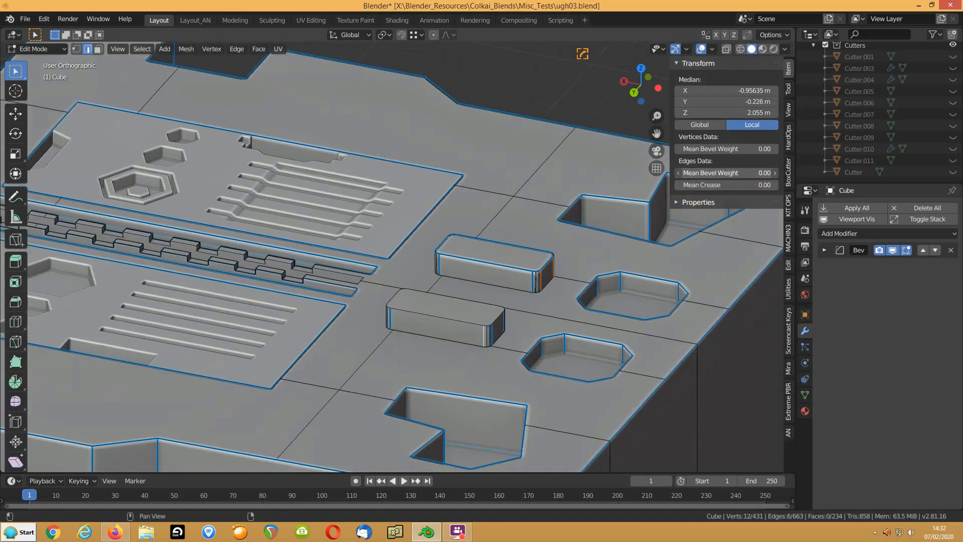
Set the mean bevel weight of three vertical corner edges on the +Y raised box to 0.00
middle_drag(601, 245, 501, 251)
click(281, 340)
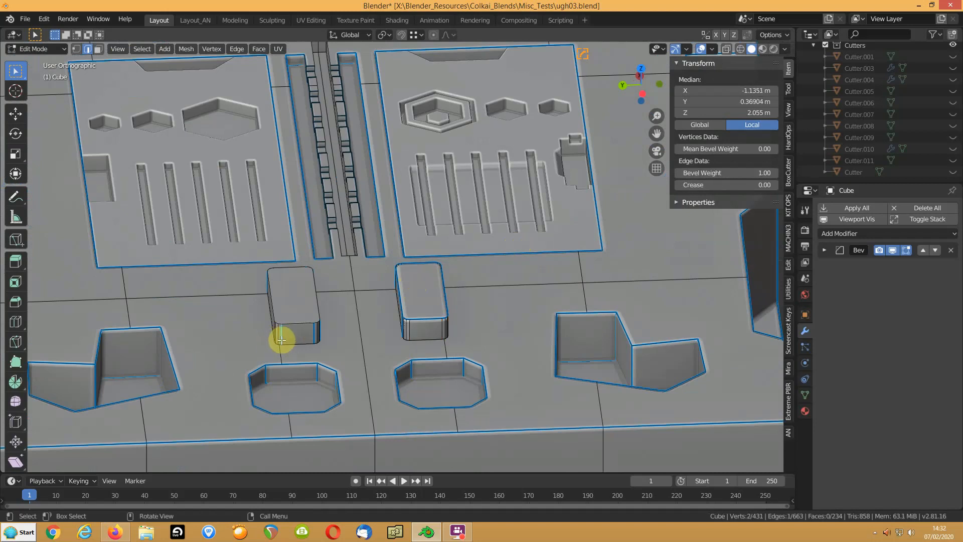
shift+click(314, 333)
middle_drag(344, 329, 269, 327)
shift+click(225, 249)
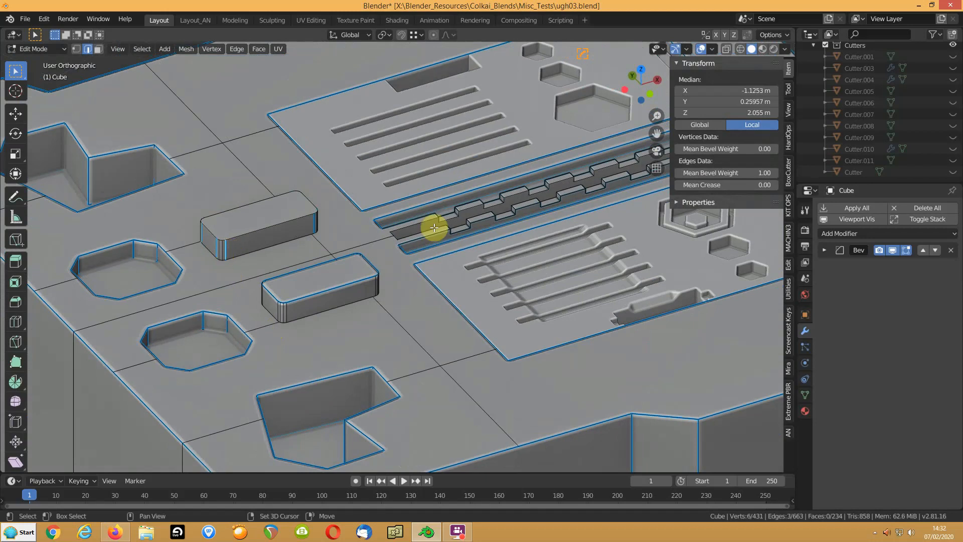
drag(765, 173, 742, 173)
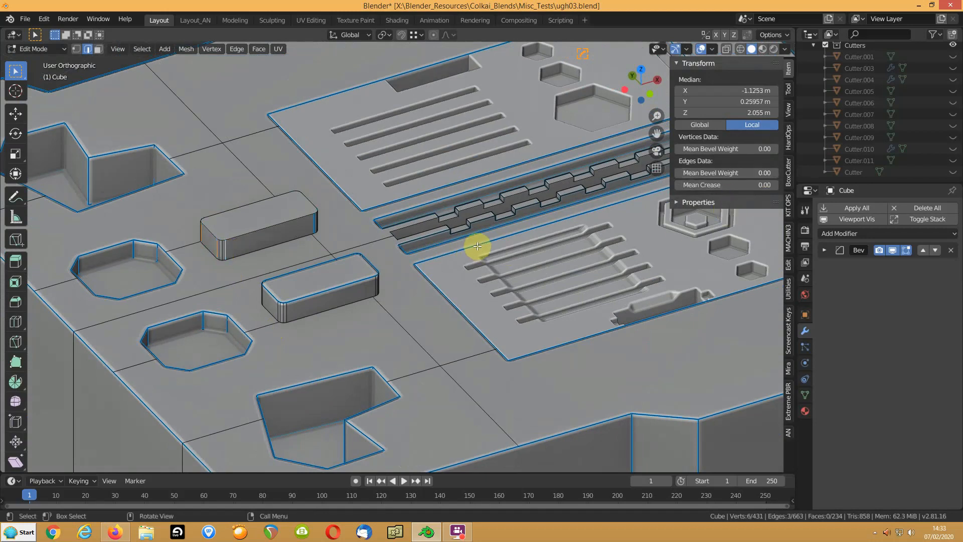
Set the mean bevel weight of two remaining vertical corner edges, facing the strip on the -Y raised box, to 0.00
click(563, 202)
middle_drag(498, 214, 403, 234)
click(409, 234)
shift+click(412, 226)
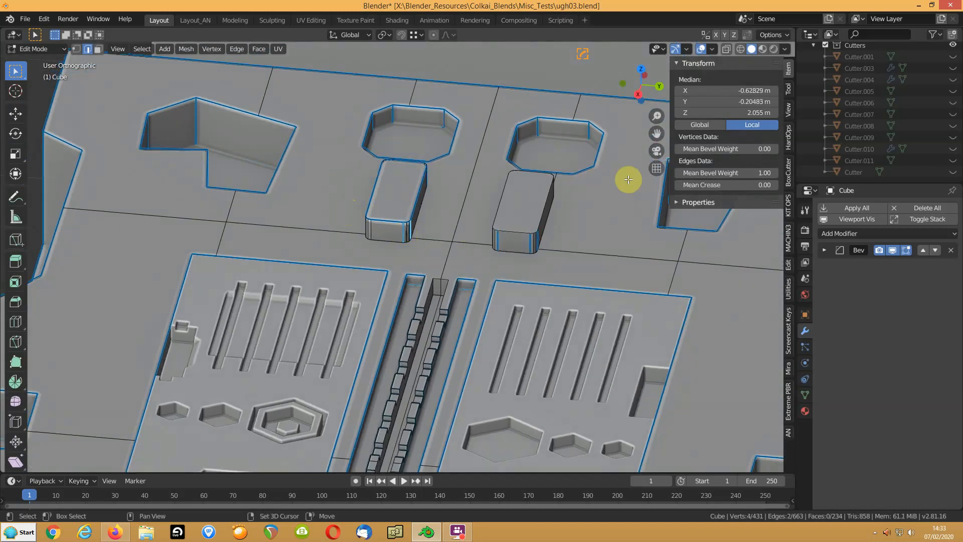
drag(725, 173, 675, 172)
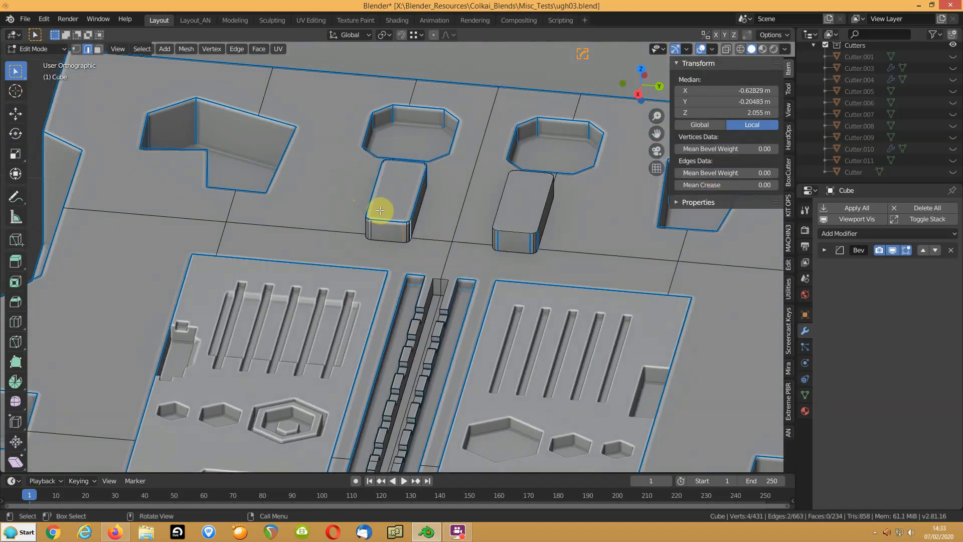
Mirror the Cube's -Y half onto the +Y half again to copy the finished raised box's bevels
key(Tab)
middle_drag(313, 238, 377, 240)
scroll(331, 261, down, 8)
key(alt+x)
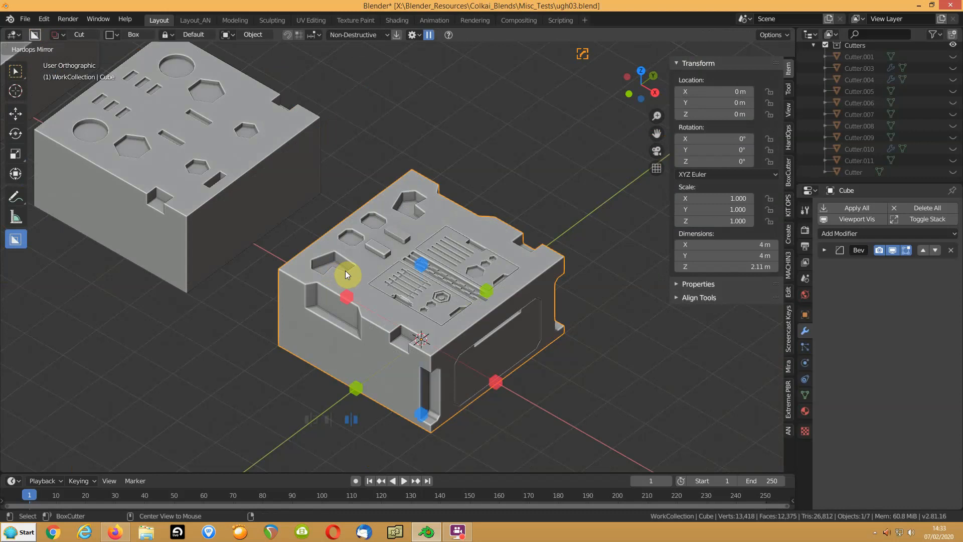
click(354, 390)
Select the Slice panels and mirror them across Y so the +Y panel gets the -Y panel's details
scroll(433, 261, up, 3)
middle_drag(434, 261, 447, 338)
click(354, 326)
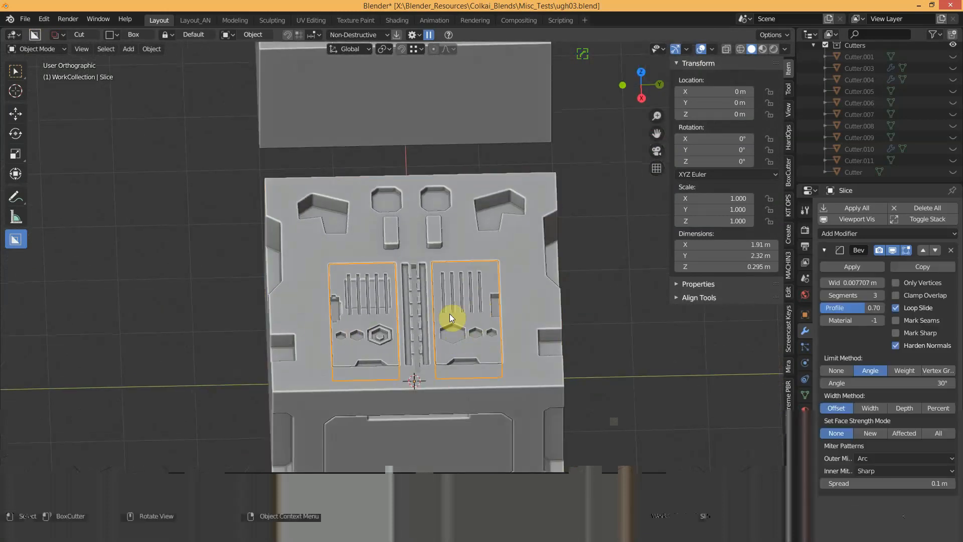
middle_drag(377, 339, 381, 305)
scroll(381, 305, up, 3)
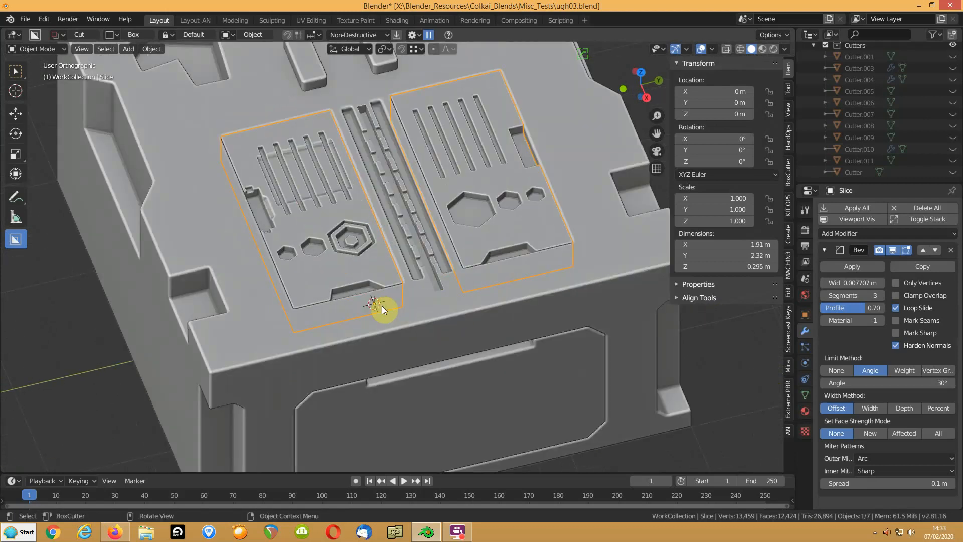
key(alt+x)
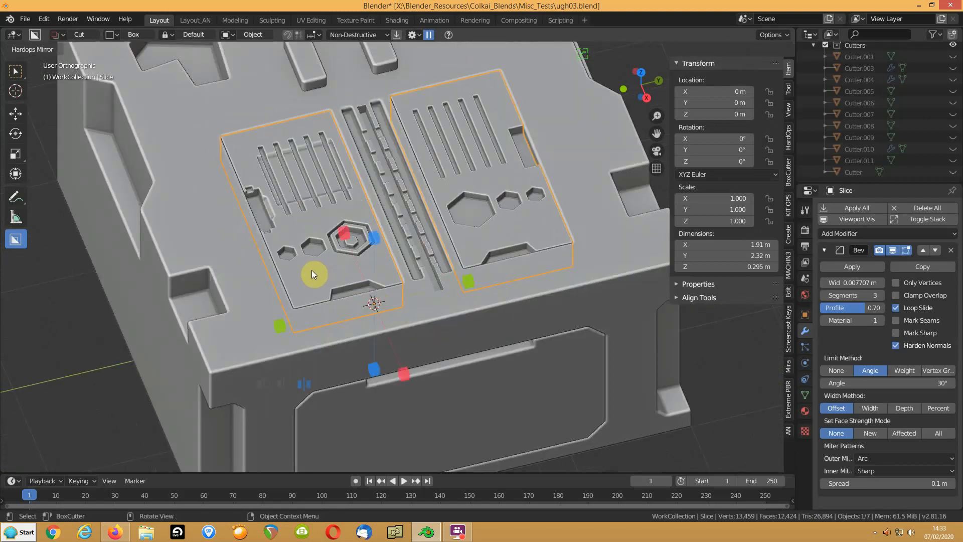
click(279, 328)
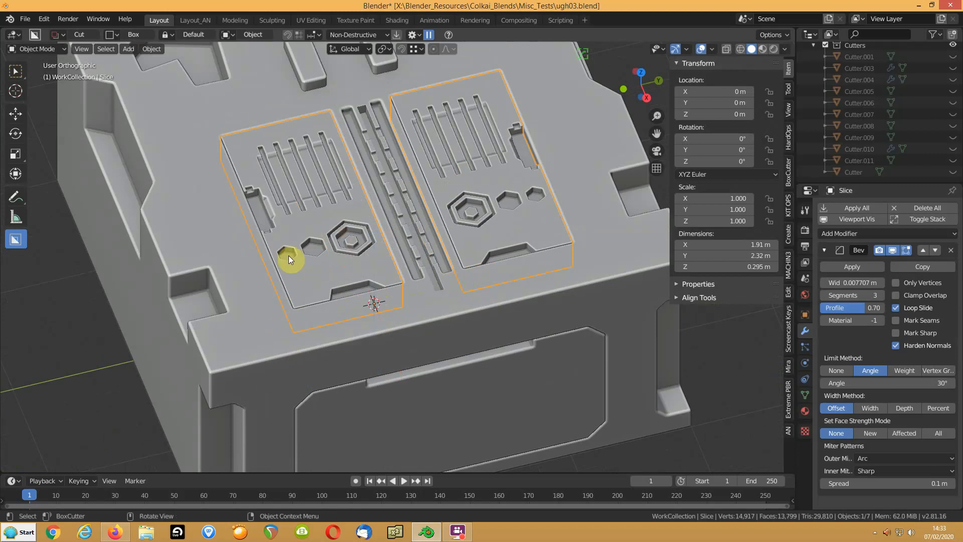
Save the finished block in ugh03.blend and close Blender
click(76, 287)
middle_drag(203, 282, 252, 266)
scroll(439, 251, down, 2)
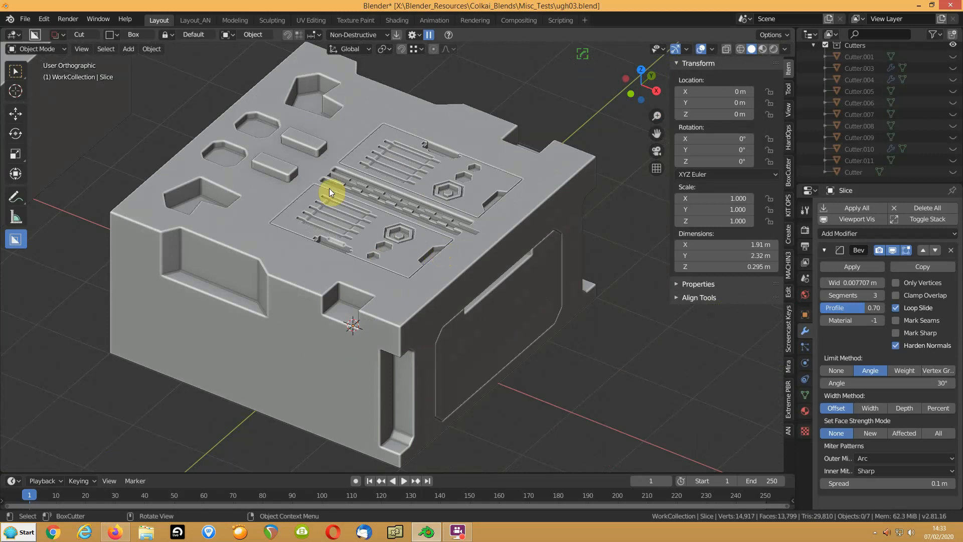
middle_drag(384, 184, 339, 160)
key(ctrl+s)
middle_drag(273, 182, 272, 194)
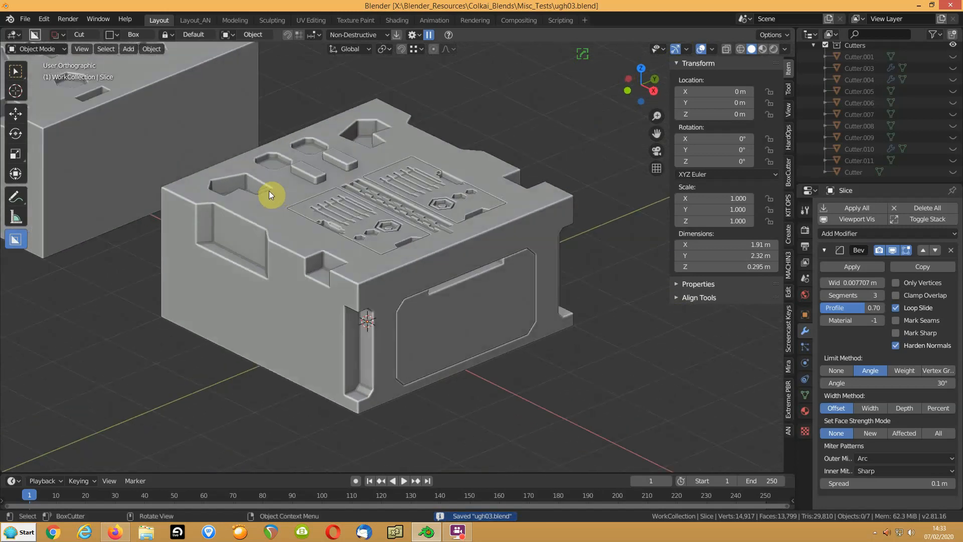
key(Home)
click(956, 6)
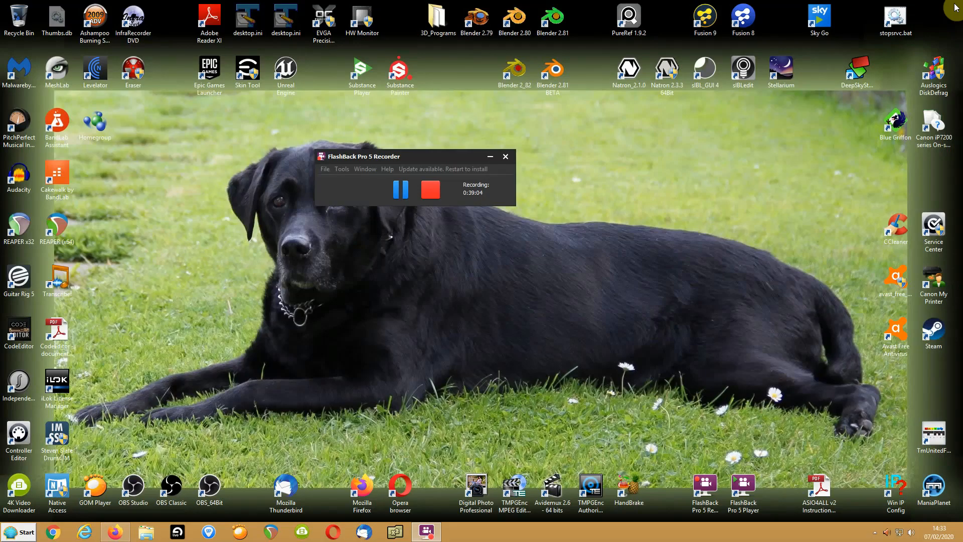